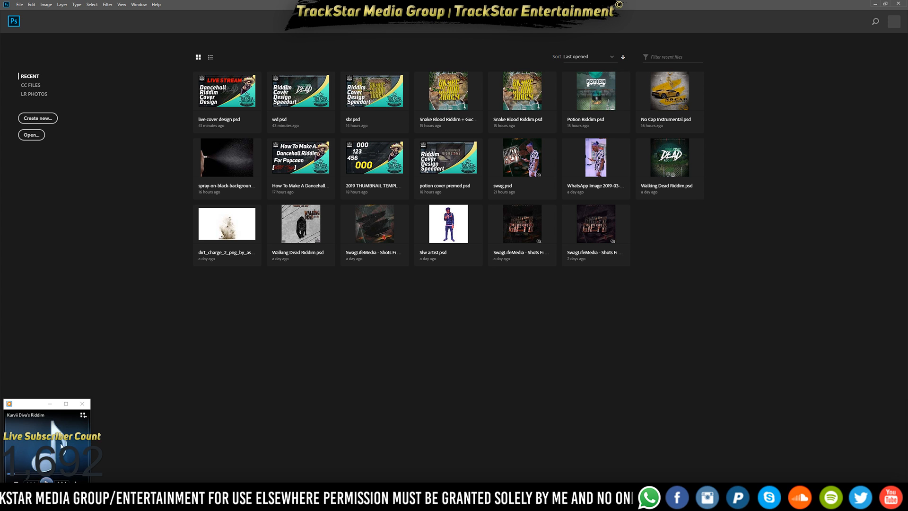
{"action": "left_click", "coordinate": [56, 446]}
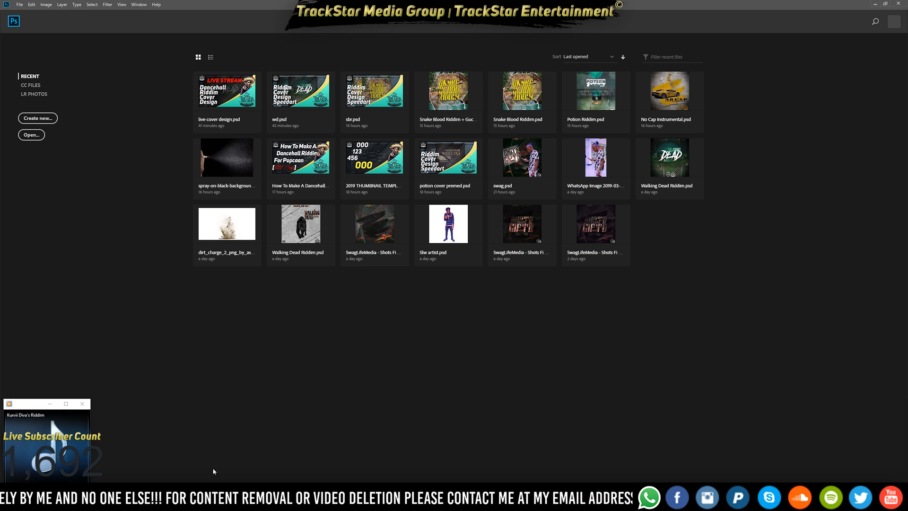
{"action": "mouse_move", "coordinate": [71, 421]}
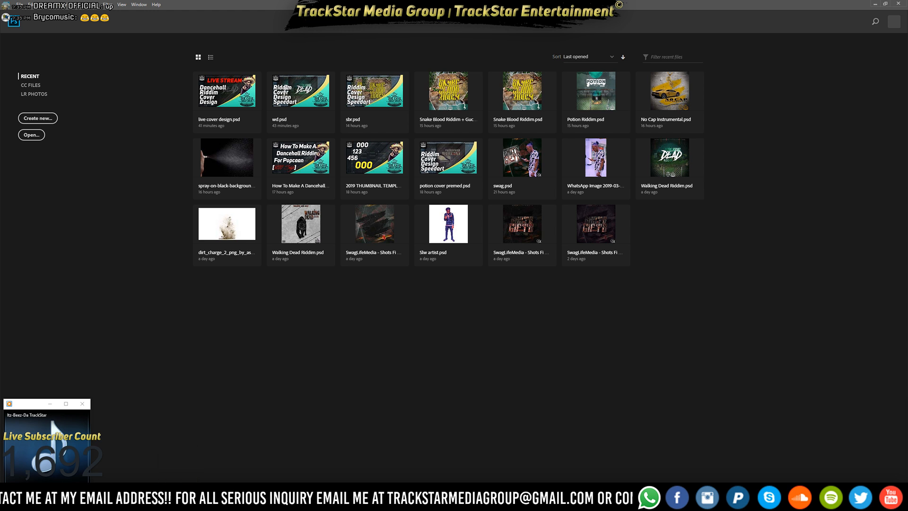
Open the Mixtape Files folder and arrange it as a narrow window beside a wider Photoshop window.
{"action": "right_click", "coordinate": [194, 501]}
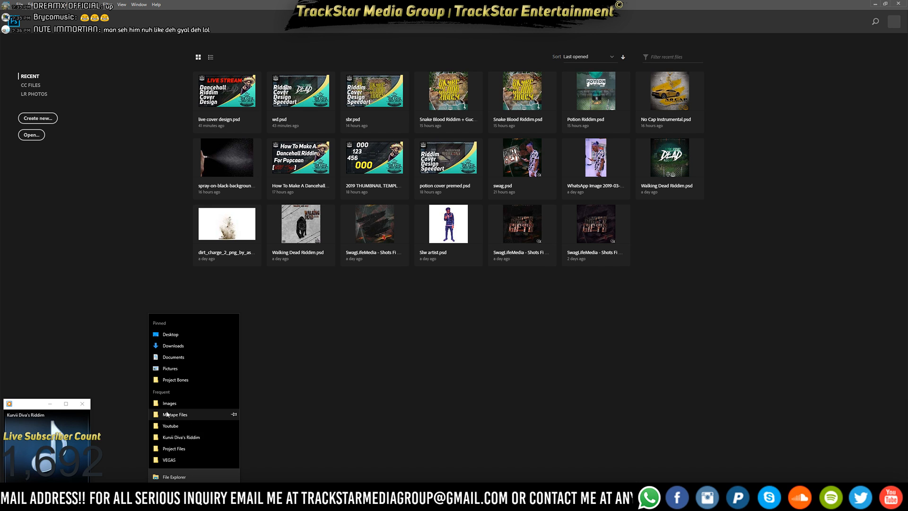
{"action": "left_click", "coordinate": [180, 415]}
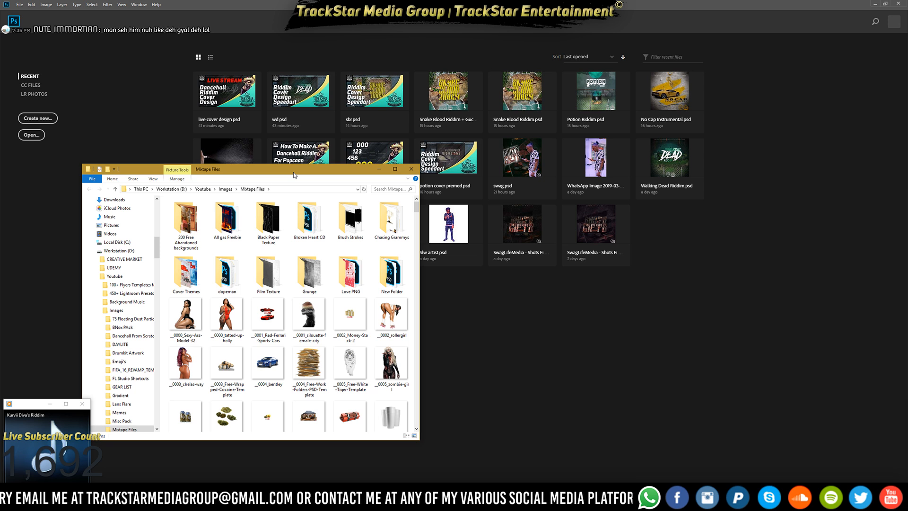
{"action": "left_click_drag", "start_coordinate": [294, 175], "coordinate": [806, 191]}
{"action": "left_click_drag", "start_coordinate": [683, 4], "coordinate": [2, 113]}
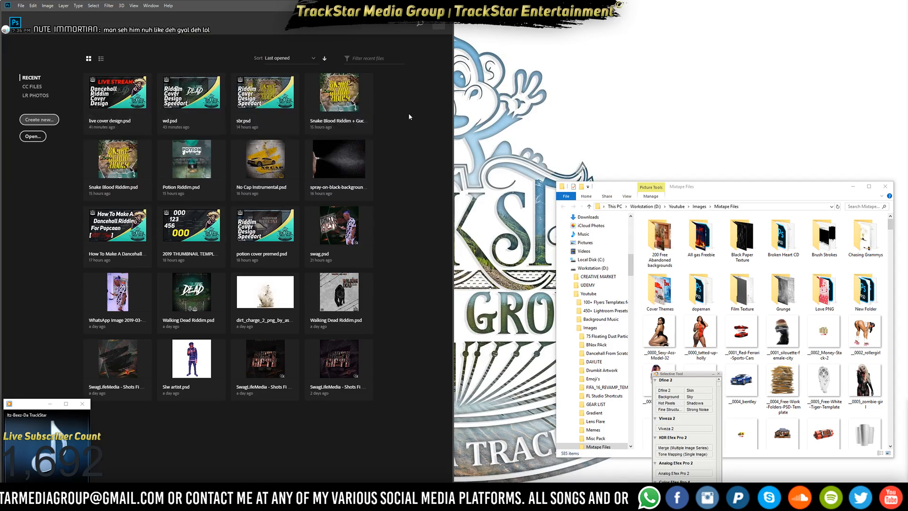
{"action": "left_click", "coordinate": [572, 120]}
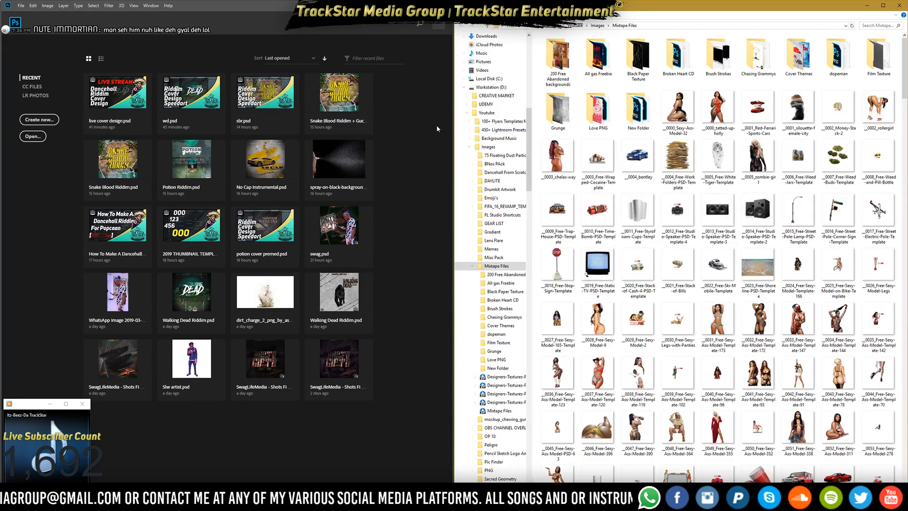
{"action": "left_click_drag", "start_coordinate": [453, 117], "coordinate": [712, 105]}
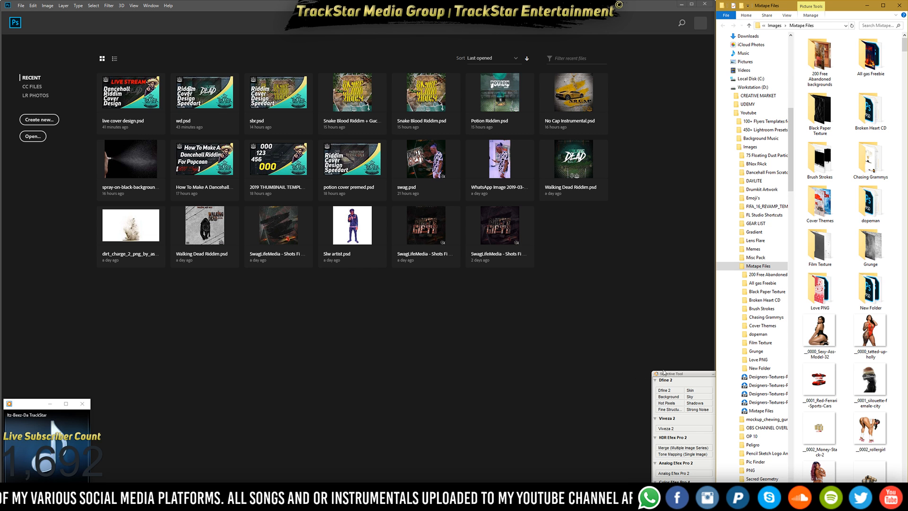
Close the Selective Tool palette and the music player window.
{"action": "left_click", "coordinate": [715, 376]}
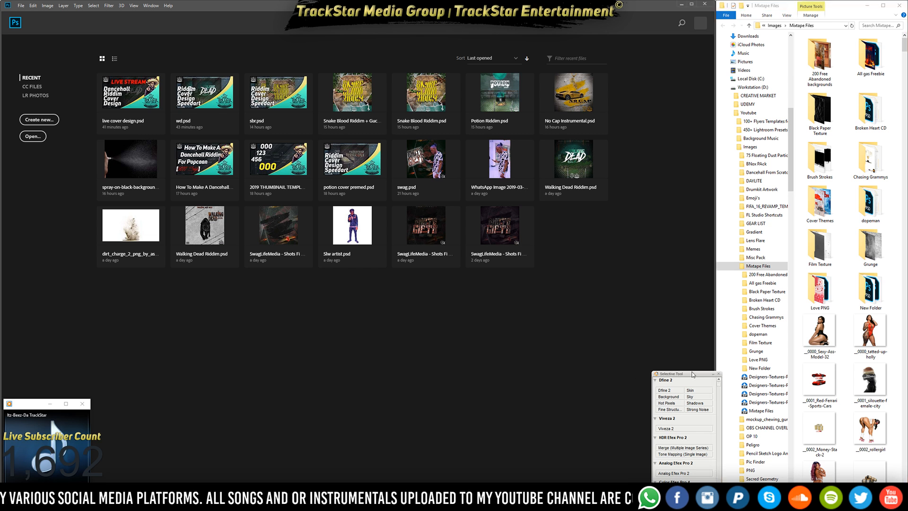
{"action": "left_click", "coordinate": [718, 374]}
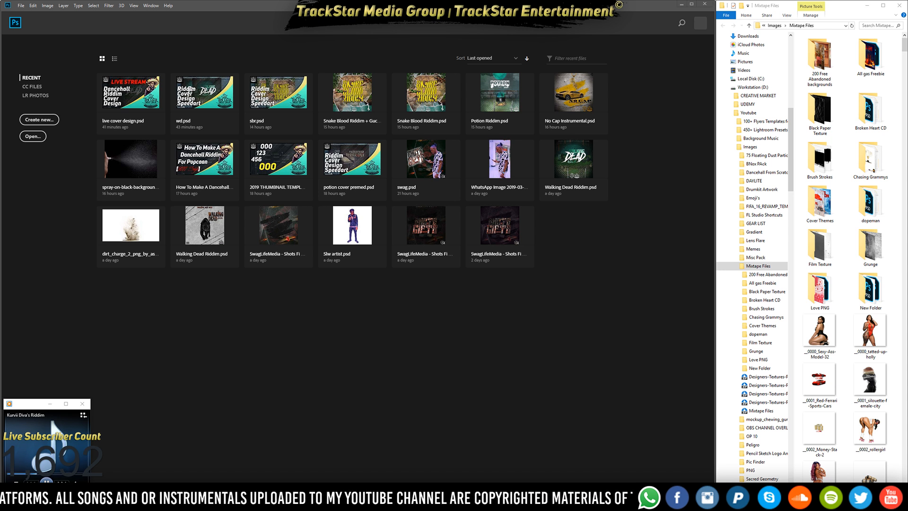
{"action": "left_click", "coordinate": [60, 482]}
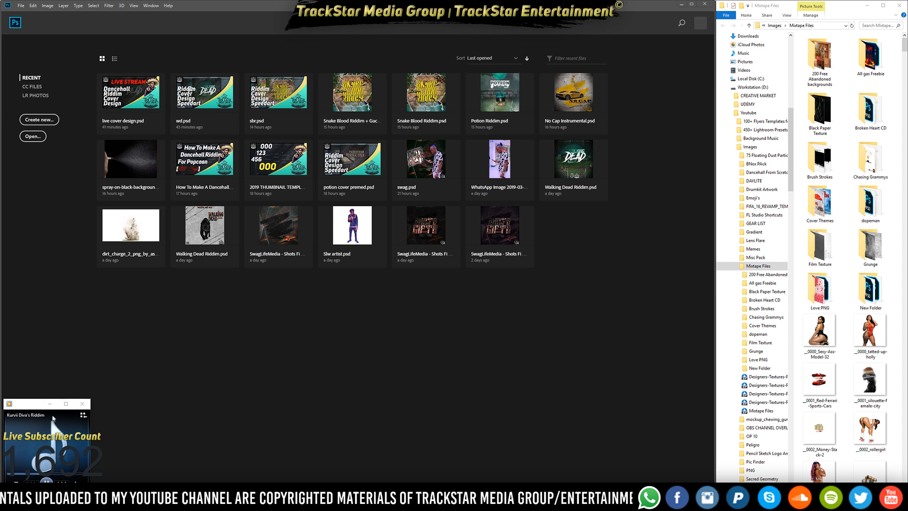
{"action": "left_click", "coordinate": [83, 404]}
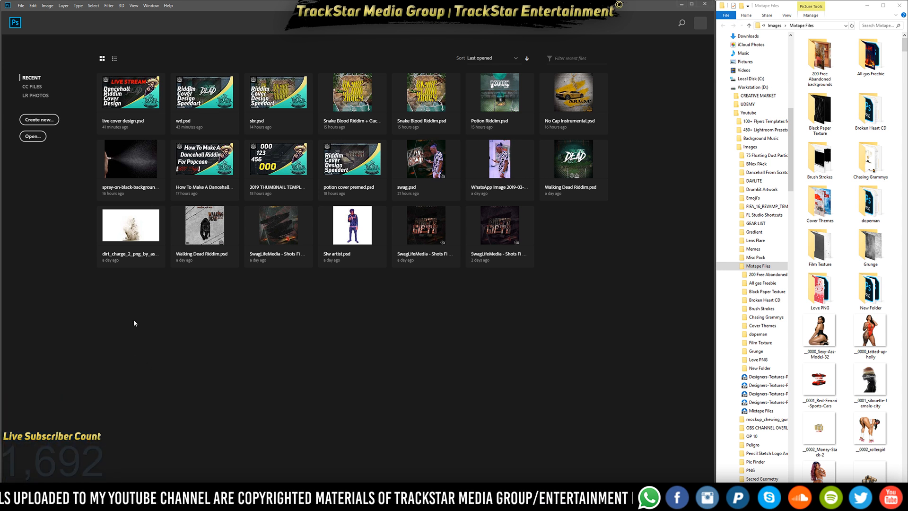
Create a 3000 x 3000 pixel document at 300 ppi with a transparent background and fit it to the view.
{"action": "left_click", "coordinate": [33, 122]}
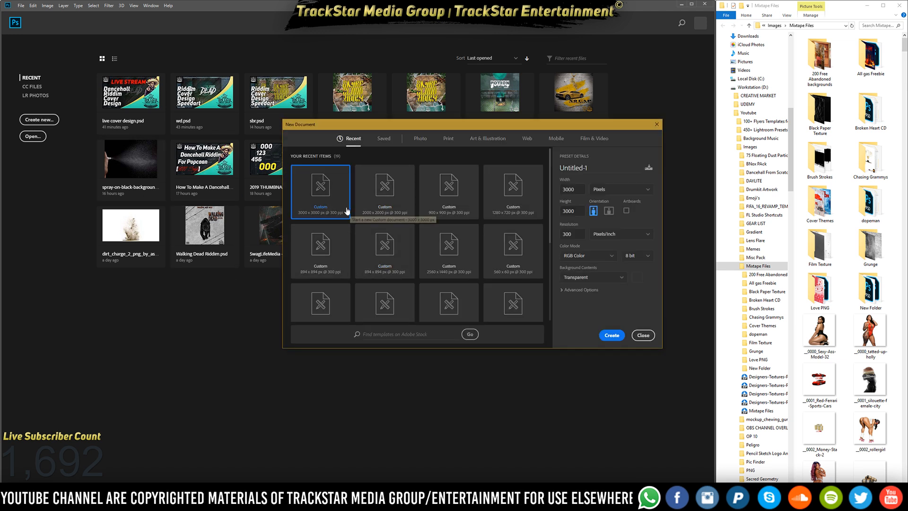
{"action": "double_click", "coordinate": [332, 187]}
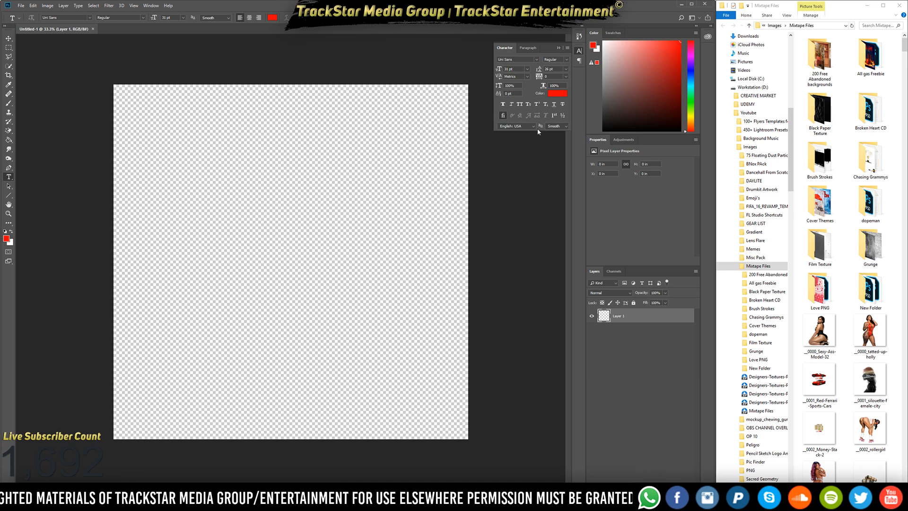
{"action": "left_click", "coordinate": [623, 326]}
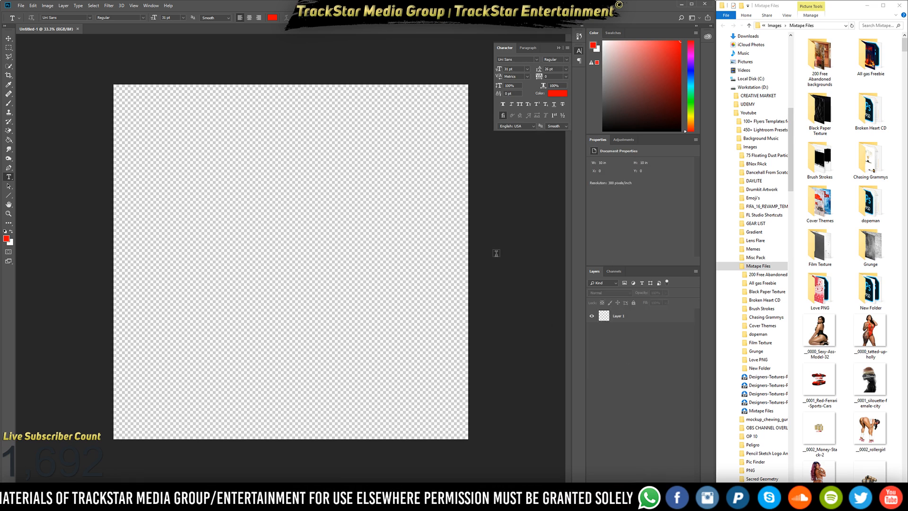
{"action": "key", "text": "v"}
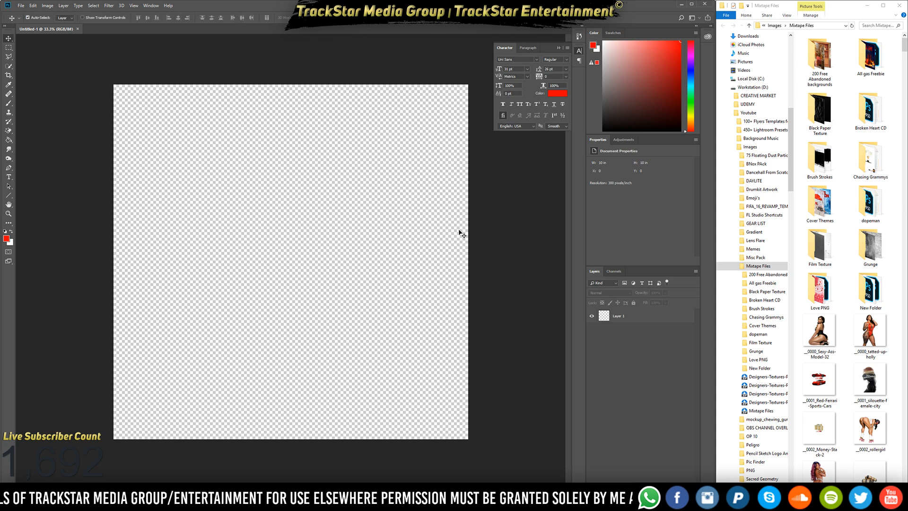
{"action": "key", "text": "ctrl+0"}
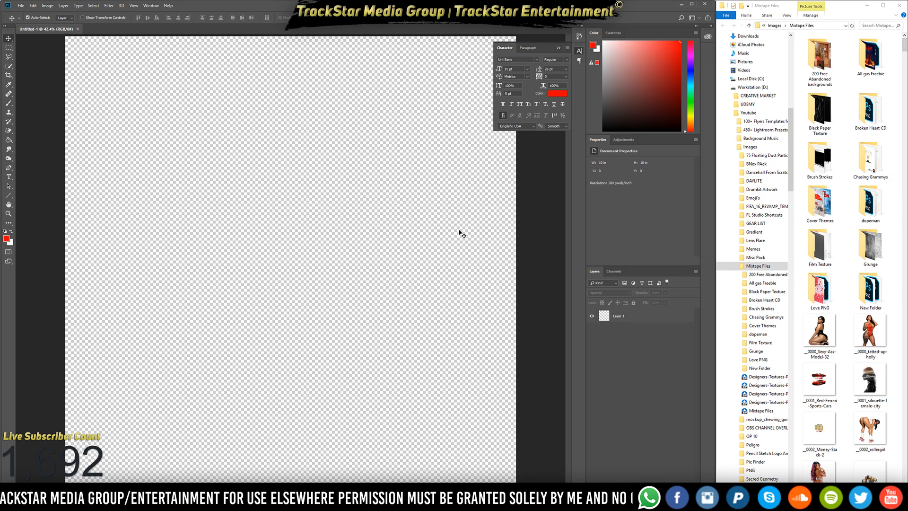
Collapse the Character panel and fill Layer 1 with black.
{"action": "left_click", "coordinate": [578, 52]}
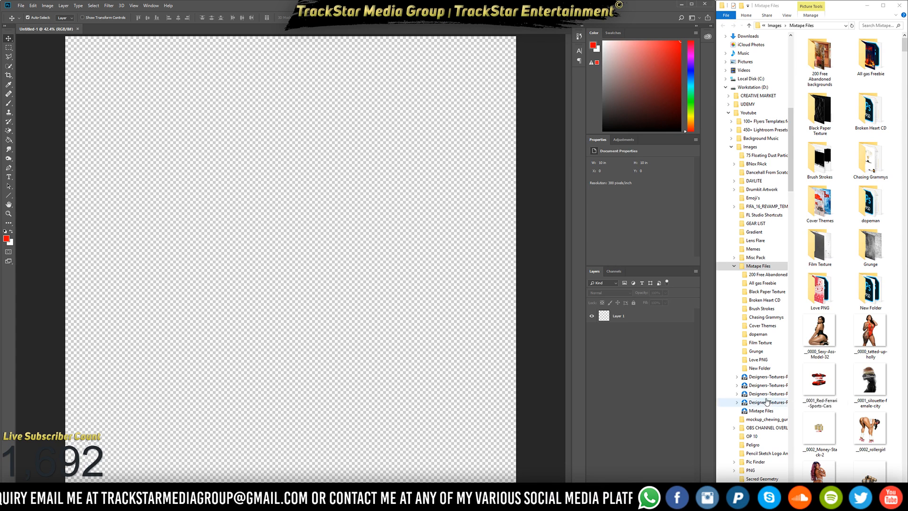
{"action": "left_click", "coordinate": [623, 318]}
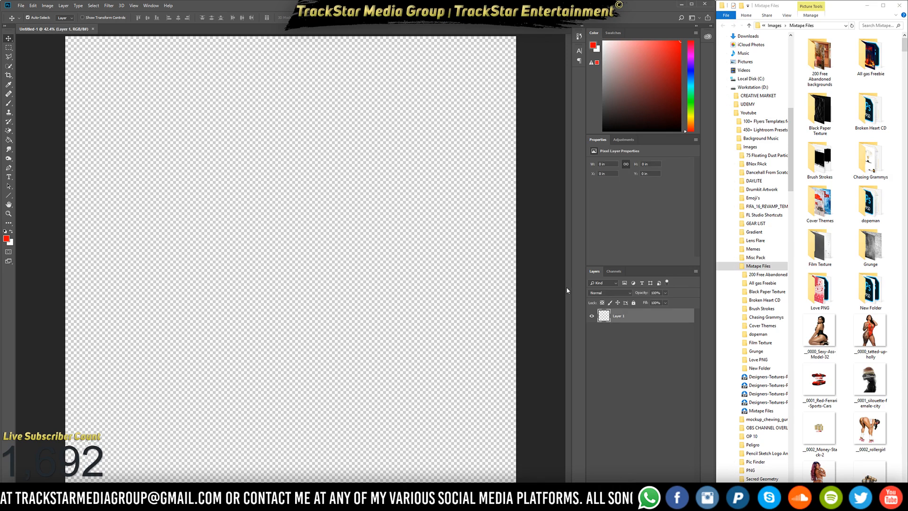
{"action": "key", "text": "alt+BackSpace"}
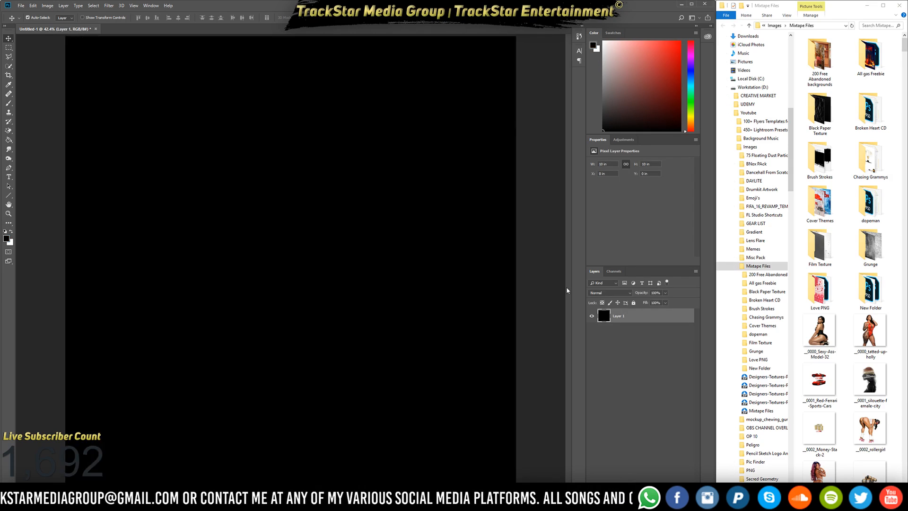
{"action": "scroll", "coordinate": [824, 388], "scroll_direction": "down", "scroll_amount": 3}
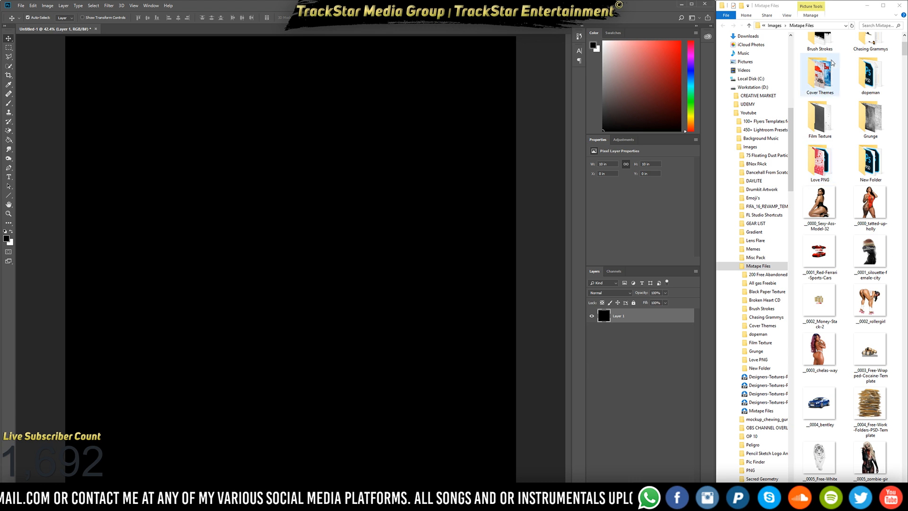
{"action": "scroll", "coordinate": [821, 72], "scroll_direction": "up", "scroll_amount": 3}
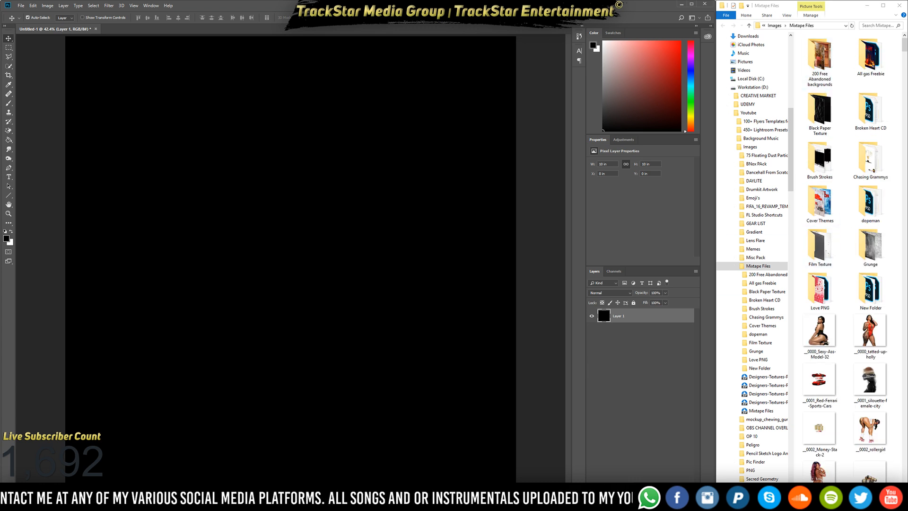
Switch to Chrome and search Google Images for "pink texture".
{"action": "mouse_move", "coordinate": [255, 503]}
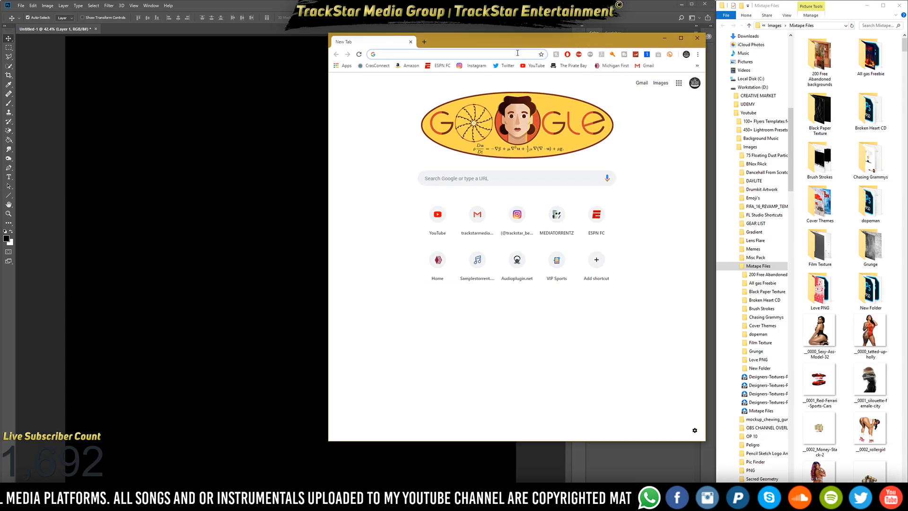
{"action": "type", "text": "pink "}
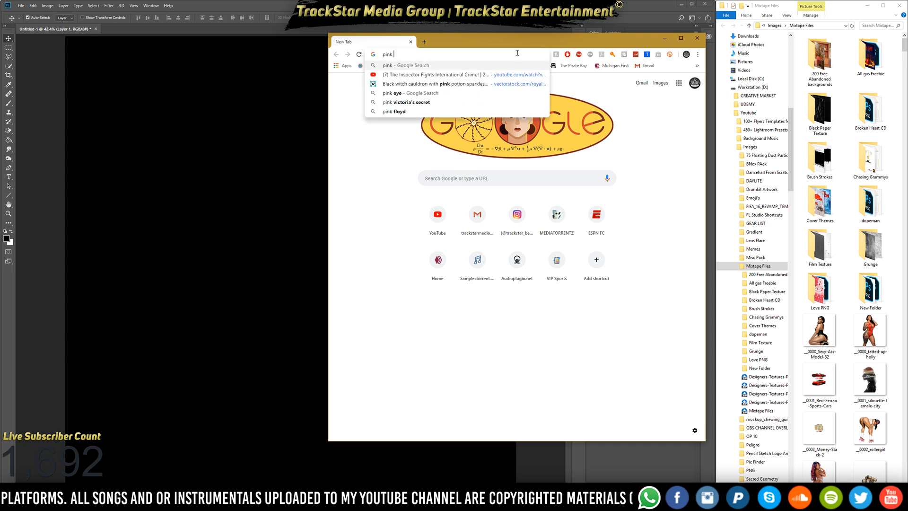
{"action": "type", "text": "texture"}
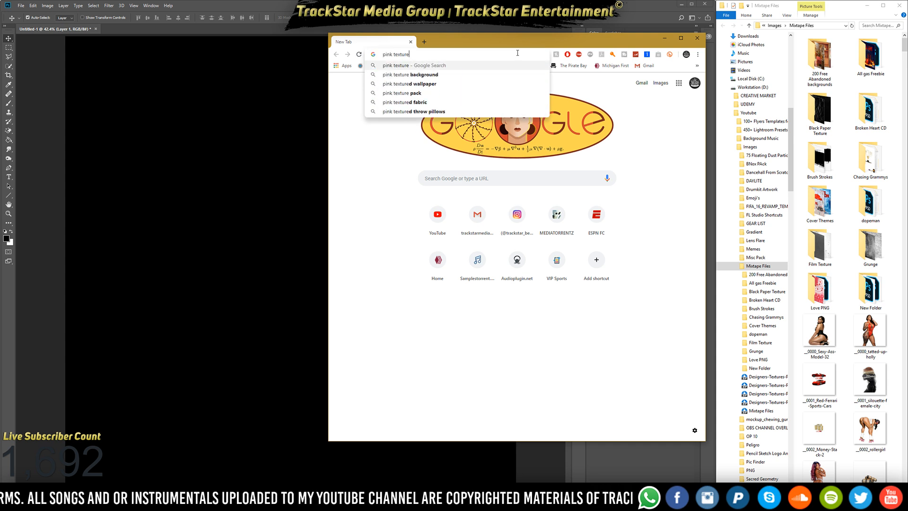
{"action": "key", "text": "Return"}
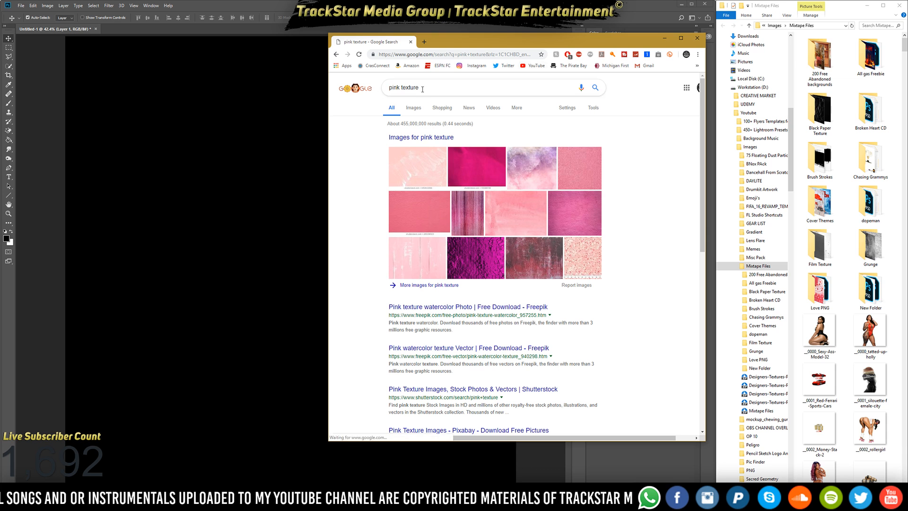
{"action": "left_click", "coordinate": [420, 108]}
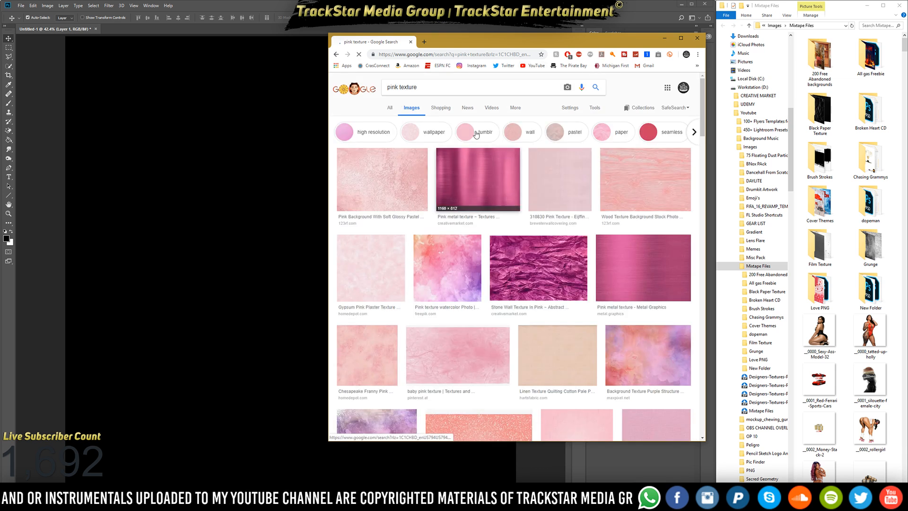
Filter the image results to sizes larger than 1024×768.
{"action": "left_click", "coordinate": [594, 109]}
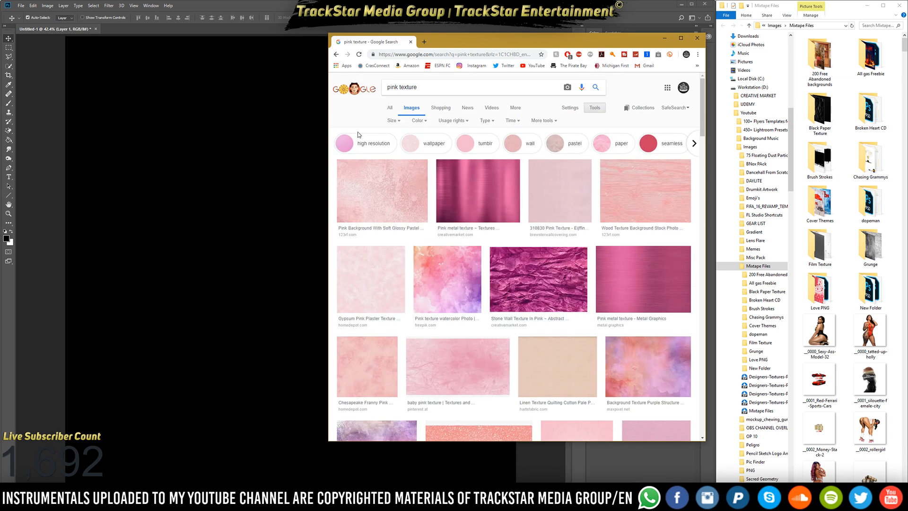
{"action": "left_click", "coordinate": [400, 122]}
{"action": "mouse_move", "coordinate": [419, 173]}
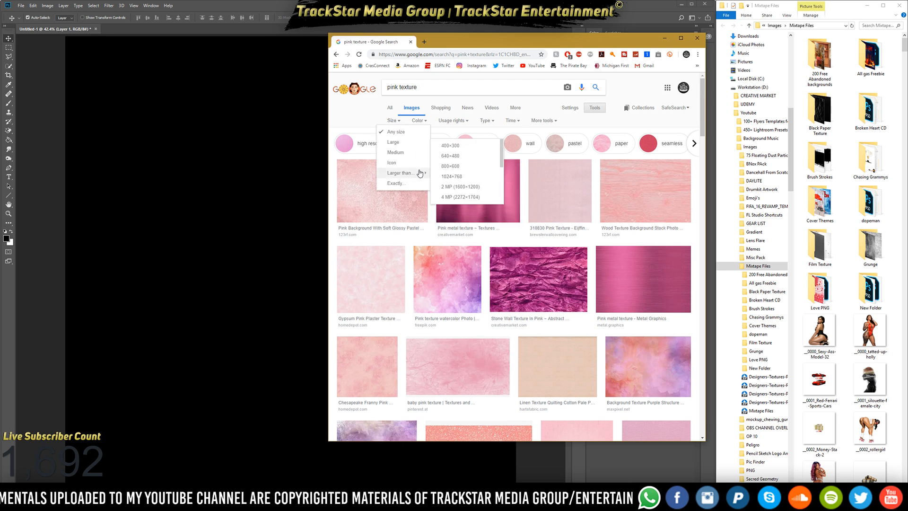
{"action": "left_click", "coordinate": [457, 178]}
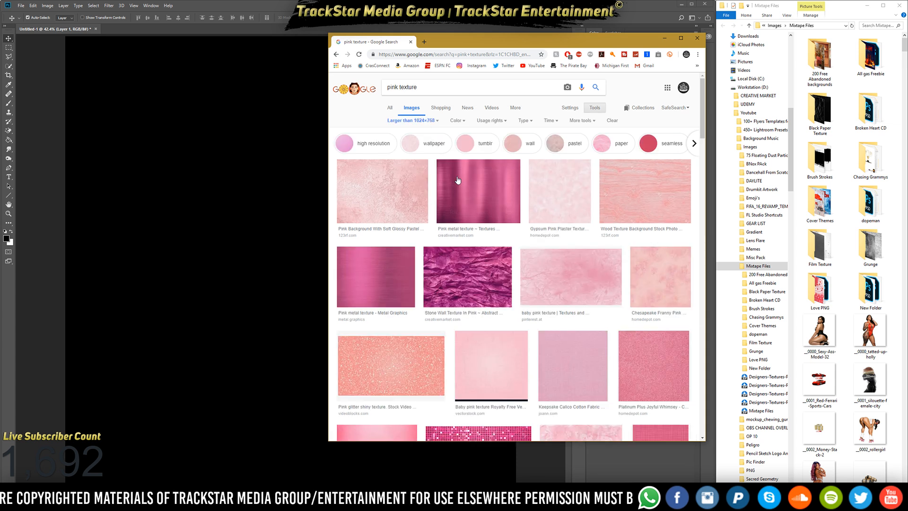
Save the Kids World Gypsum pink plaster texture as a JPEG in the Images folder and place it above Layer 1 in the Photoshop document.
{"action": "left_click", "coordinate": [412, 209]}
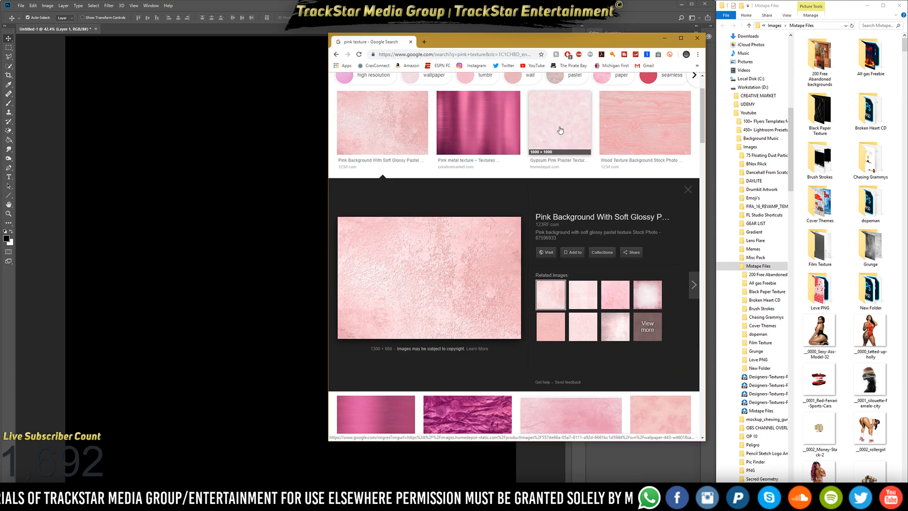
{"action": "left_click", "coordinate": [550, 141]}
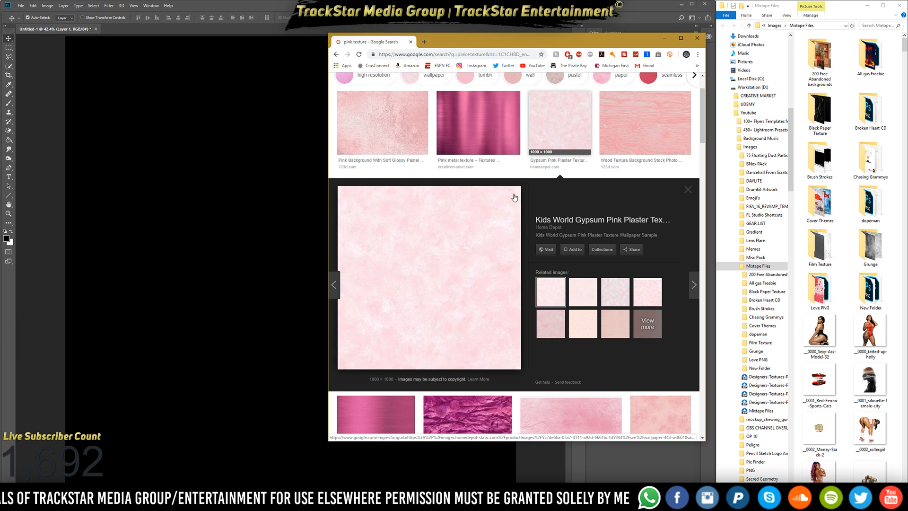
{"action": "right_click", "coordinate": [435, 279]}
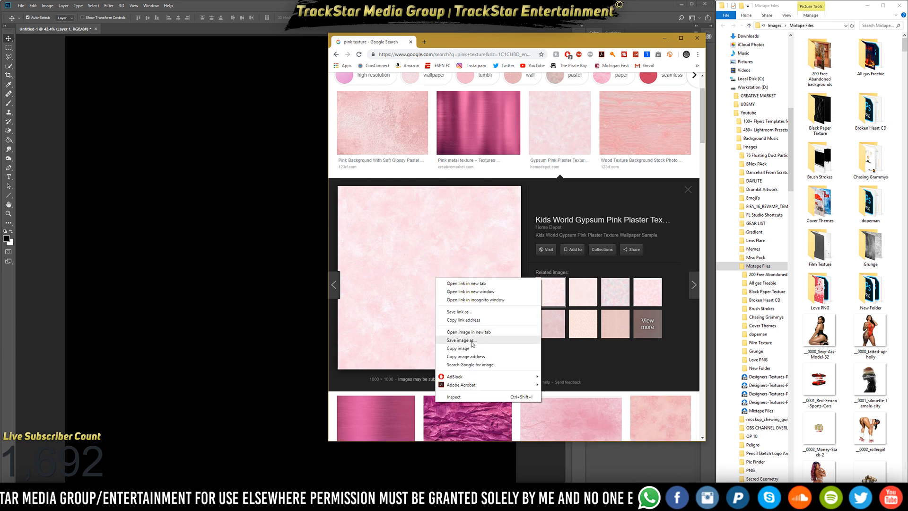
{"action": "left_click", "coordinate": [472, 340]}
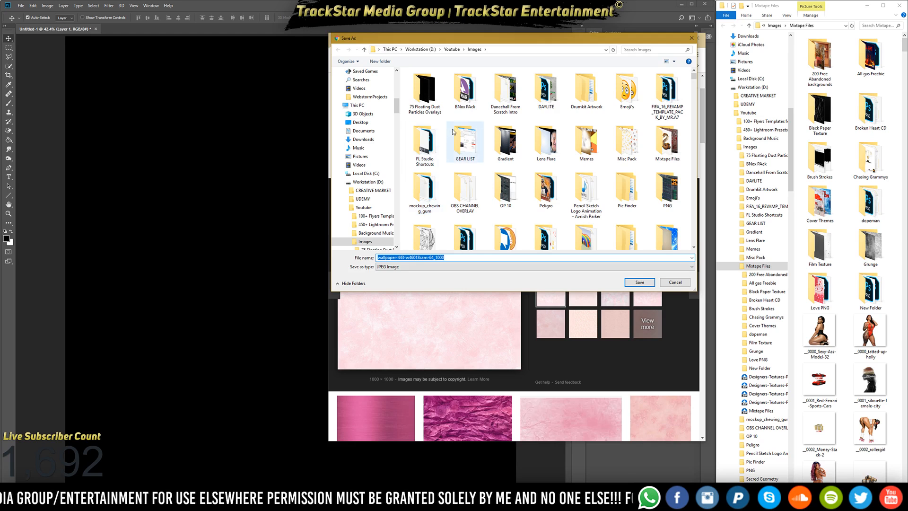
{"action": "key", "text": "Return"}
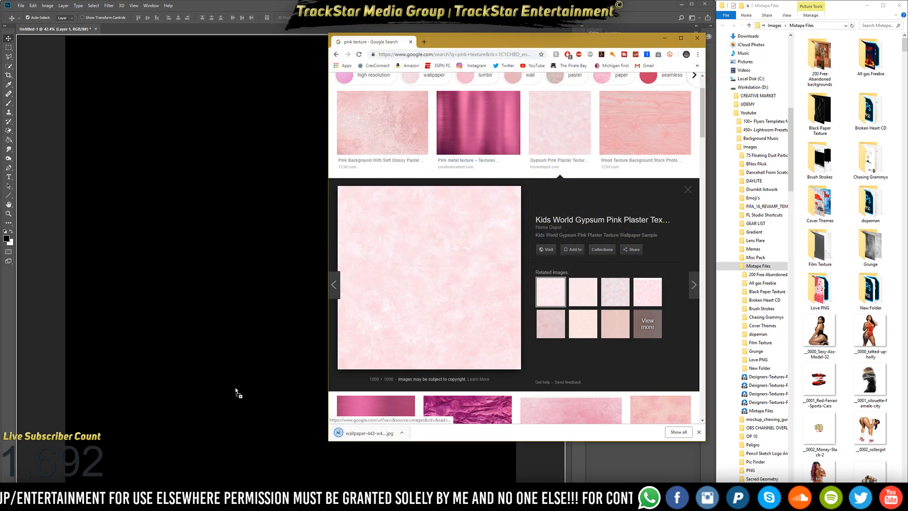
{"action": "left_click", "coordinate": [236, 392]}
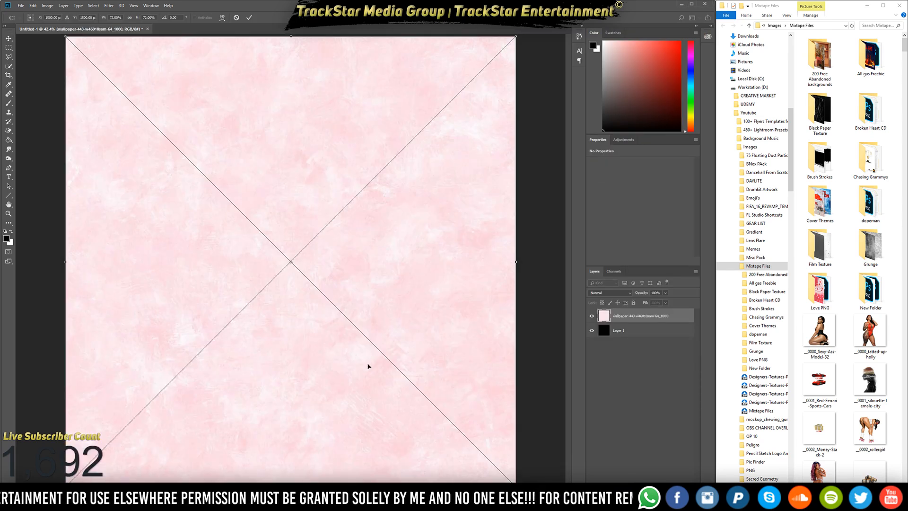
{"action": "key", "text": "Return"}
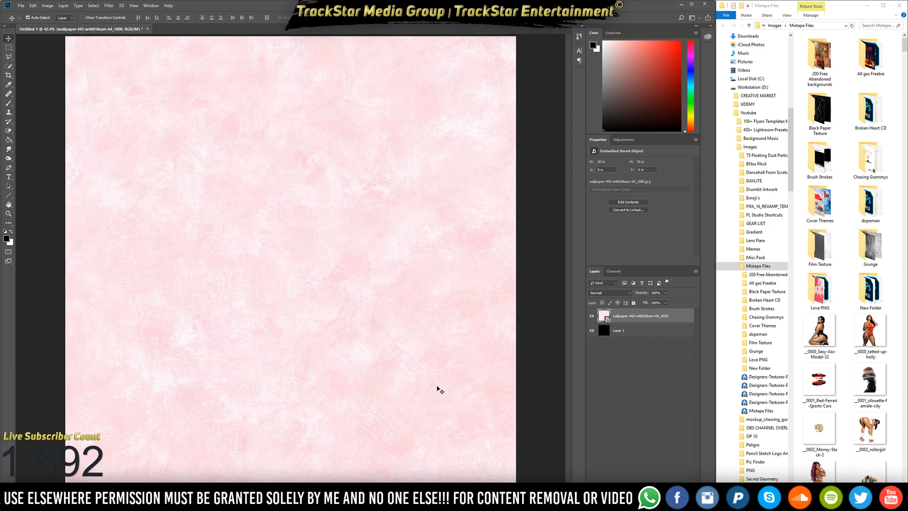
Place the vinnette image from the Mixtape Files folder above the pink texture and stretch it to cover the entire canvas.
{"action": "left_click", "coordinate": [887, 322]}
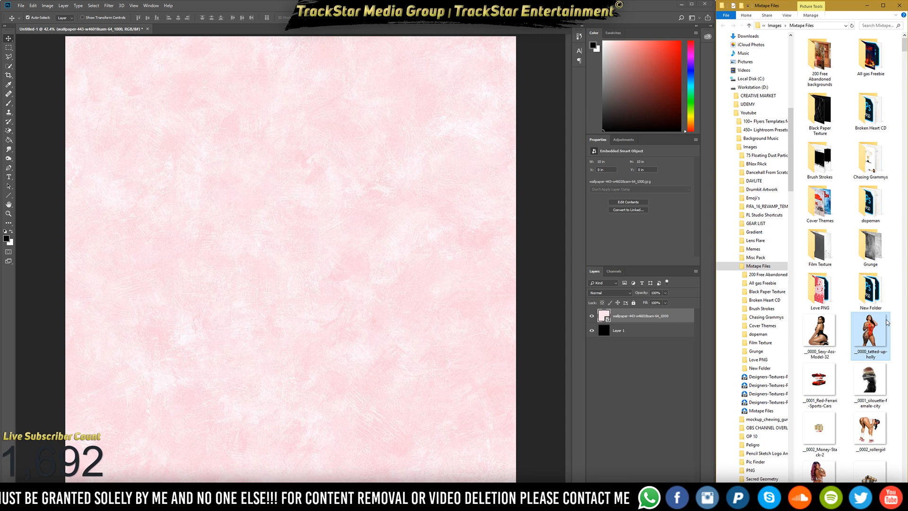
{"action": "key", "text": "v"}
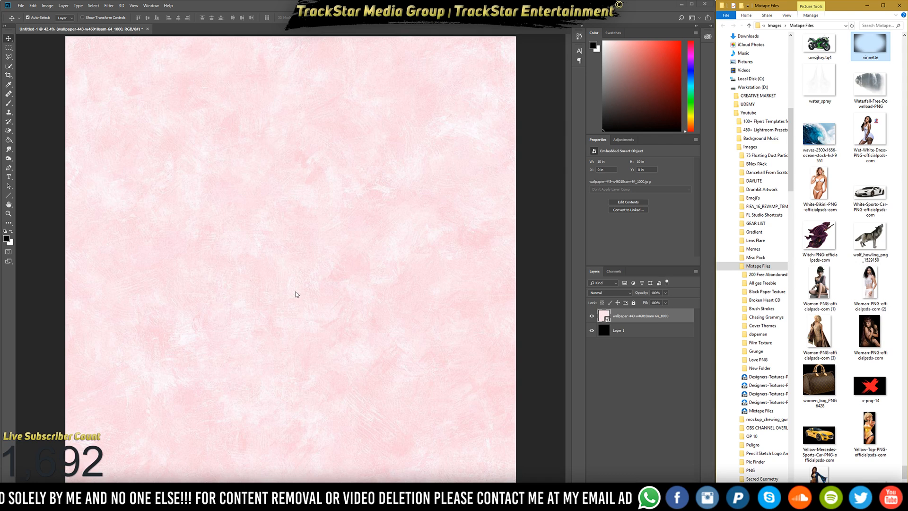
{"action": "left_click_drag", "start_coordinate": [297, 295], "coordinate": [446, 474]}
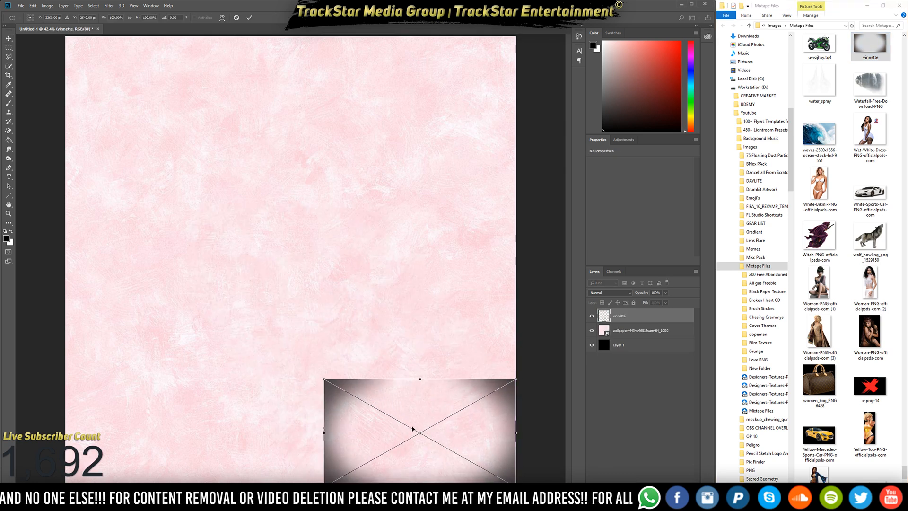
{"action": "left_click_drag", "start_coordinate": [324, 379], "coordinate": [67, 39]}
{"action": "key", "text": "Return"}
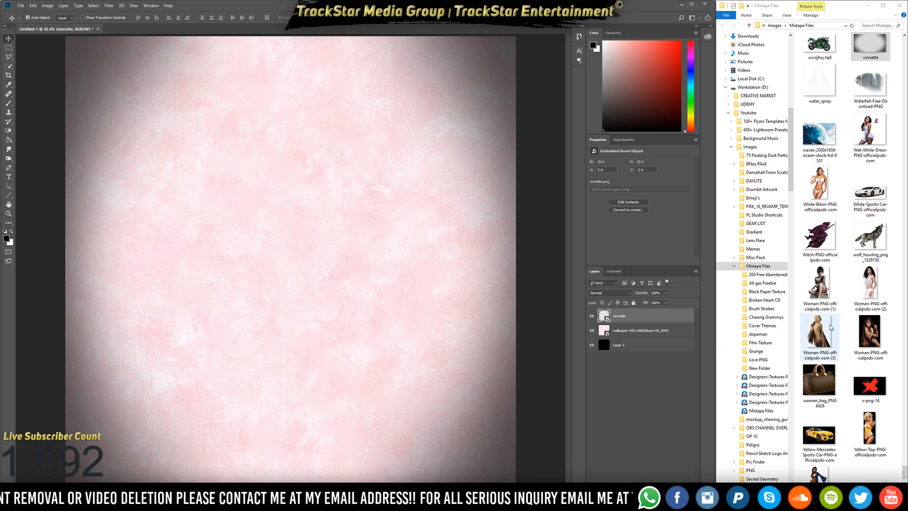
Look through the Mixtape Files folder for a model cutout and preview the Honey-Baddie-10 image.
{"action": "scroll", "coordinate": [871, 334], "scroll_direction": "down", "scroll_amount": 2}
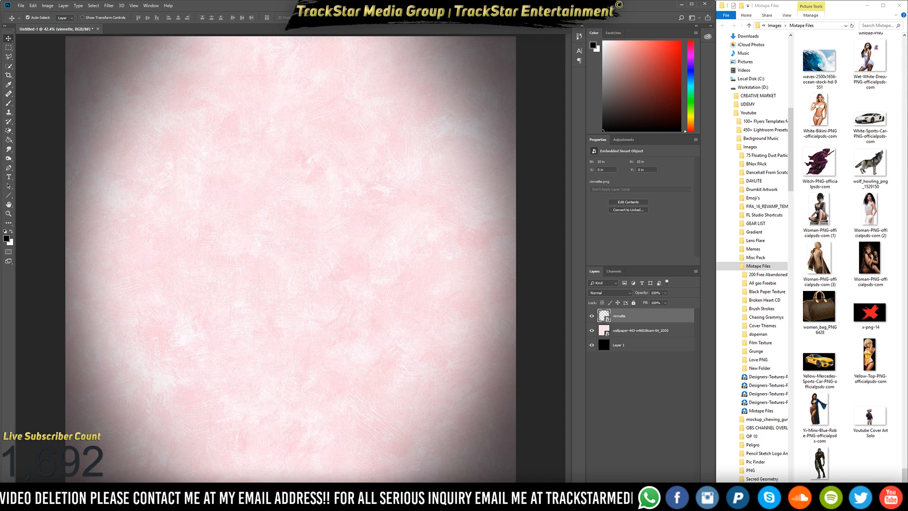
{"action": "scroll", "coordinate": [813, 286], "scroll_direction": "up", "scroll_amount": 2}
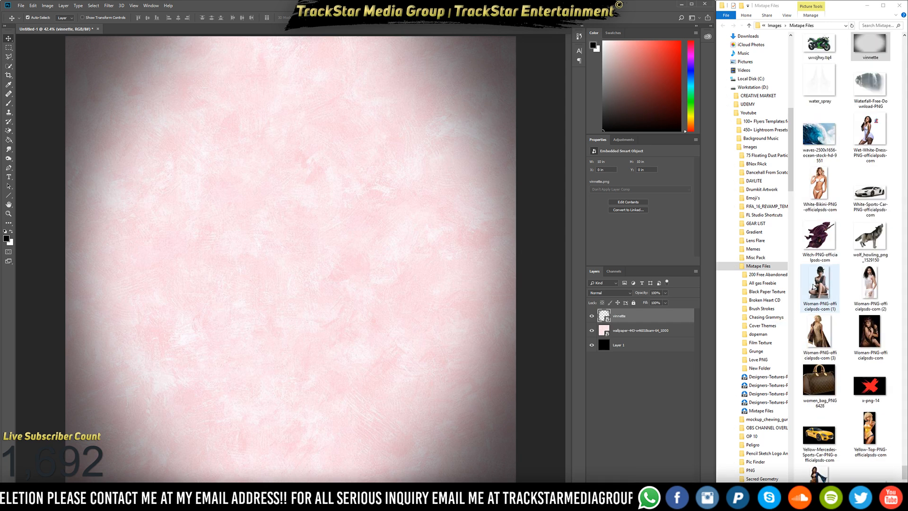
{"action": "scroll", "coordinate": [814, 287], "scroll_direction": "up", "scroll_amount": 3}
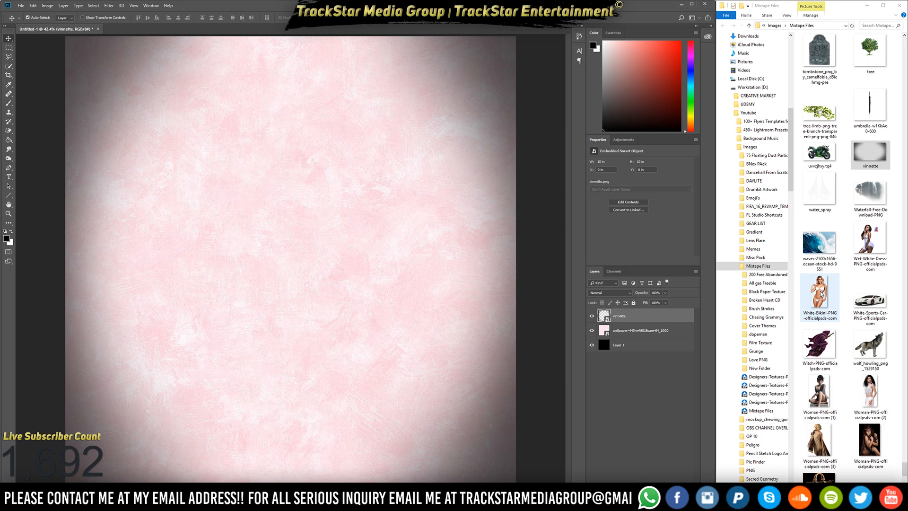
{"action": "scroll", "coordinate": [844, 327], "scroll_direction": "up", "scroll_amount": 7}
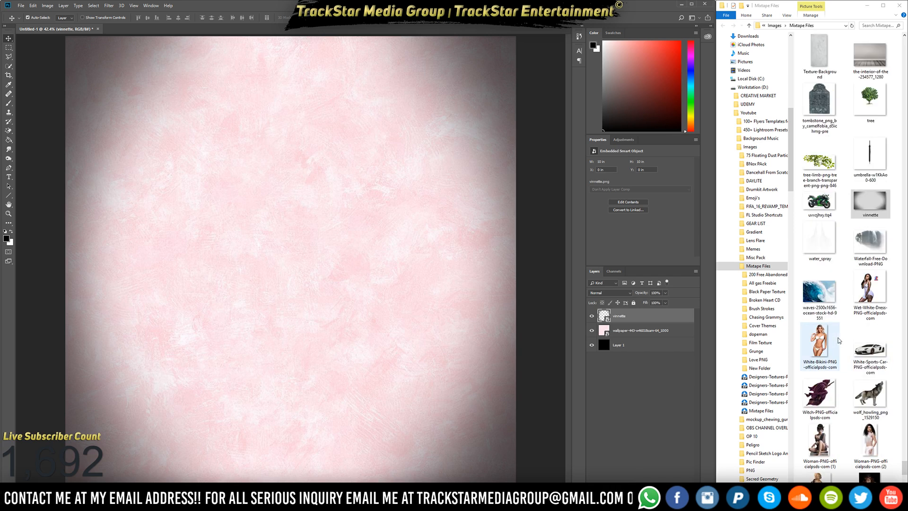
{"action": "scroll", "coordinate": [839, 340], "scroll_direction": "up", "scroll_amount": 10}
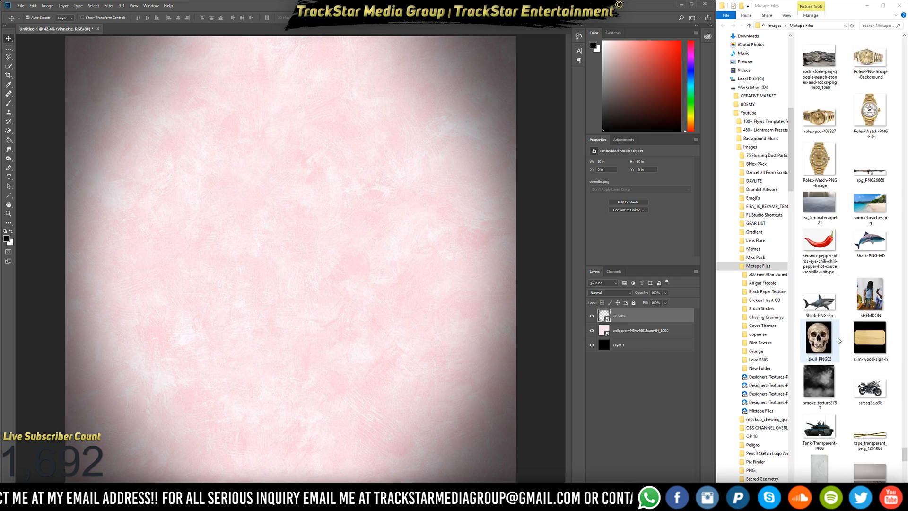
{"action": "scroll", "coordinate": [838, 340], "scroll_direction": "up", "scroll_amount": 10}
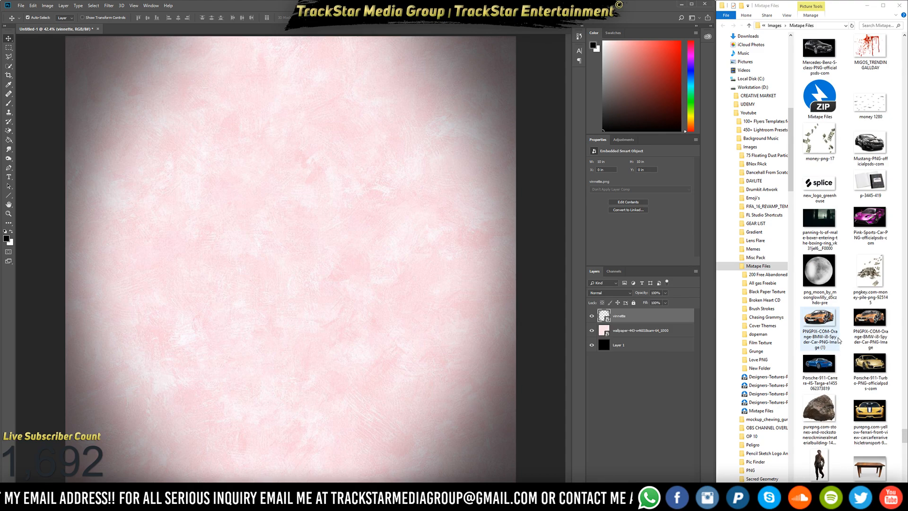
{"action": "scroll", "coordinate": [840, 340], "scroll_direction": "up", "scroll_amount": 10}
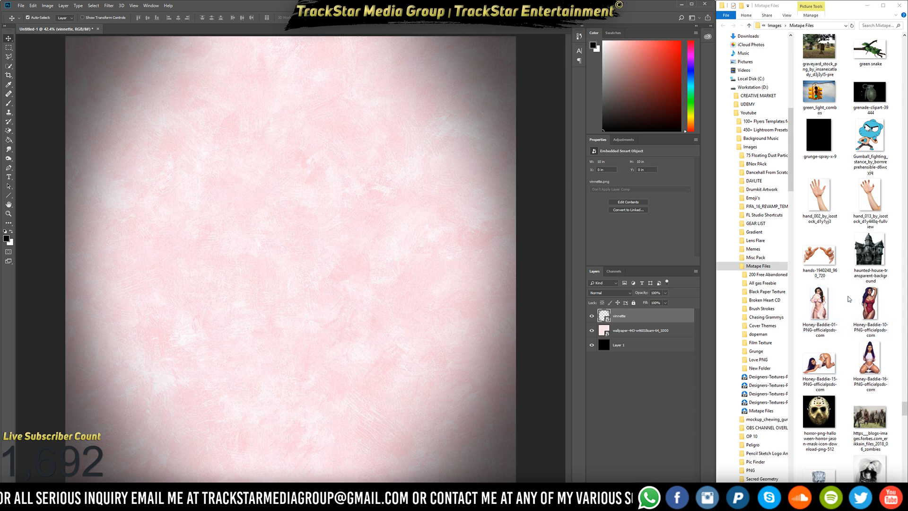
{"action": "scroll", "coordinate": [868, 341], "scroll_direction": "up", "scroll_amount": 1}
{"action": "double_click", "coordinate": [869, 353]}
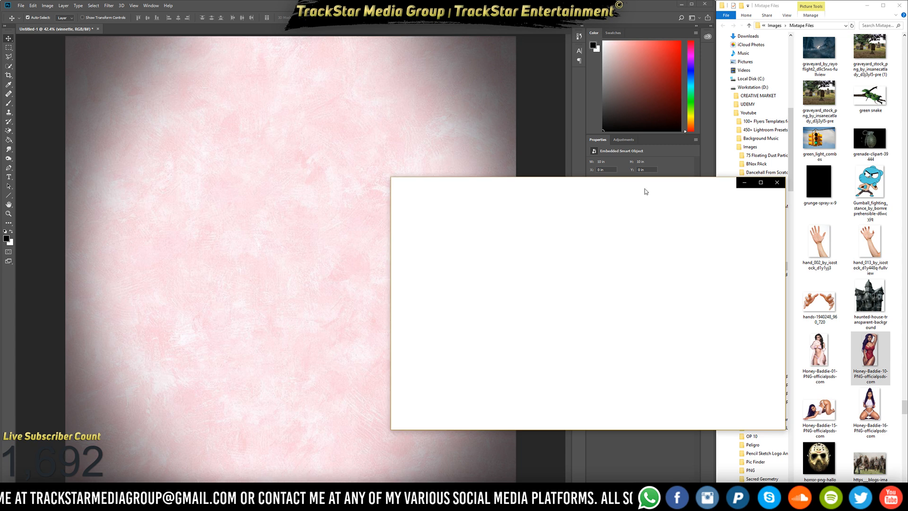
{"action": "left_click_drag", "start_coordinate": [662, 188], "coordinate": [483, 159]}
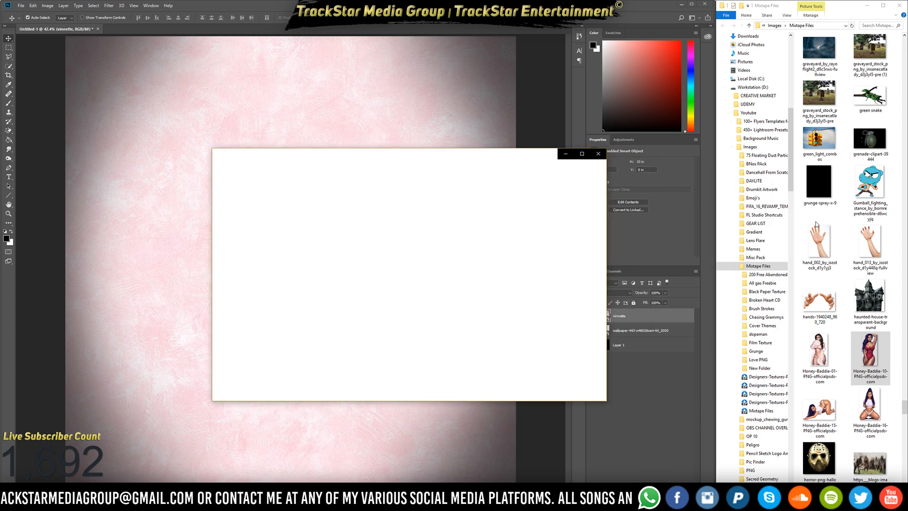
{"action": "scroll", "coordinate": [846, 233], "scroll_direction": "up", "scroll_amount": 1}
{"action": "mouse_move", "coordinate": [366, 377]}
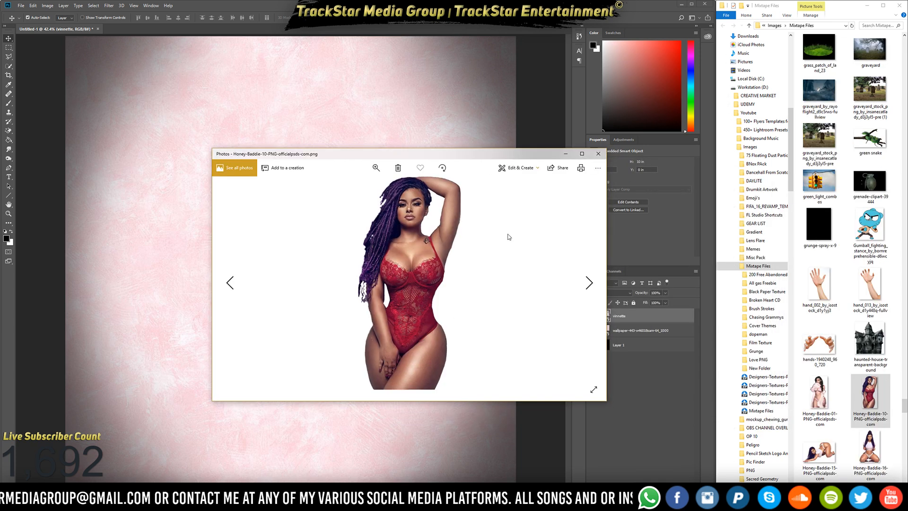
{"action": "left_click", "coordinate": [598, 153]}
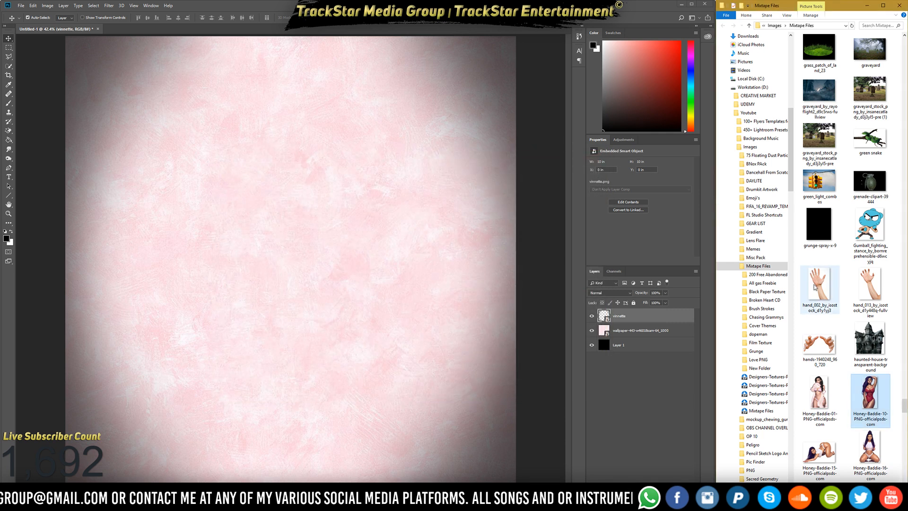
Continue browsing the model cutouts in the Mixtape Files folder and preview the Model 429 image.
{"action": "scroll", "coordinate": [815, 286], "scroll_direction": "up", "scroll_amount": 4}
{"action": "scroll", "coordinate": [849, 254], "scroll_direction": "up", "scroll_amount": 3}
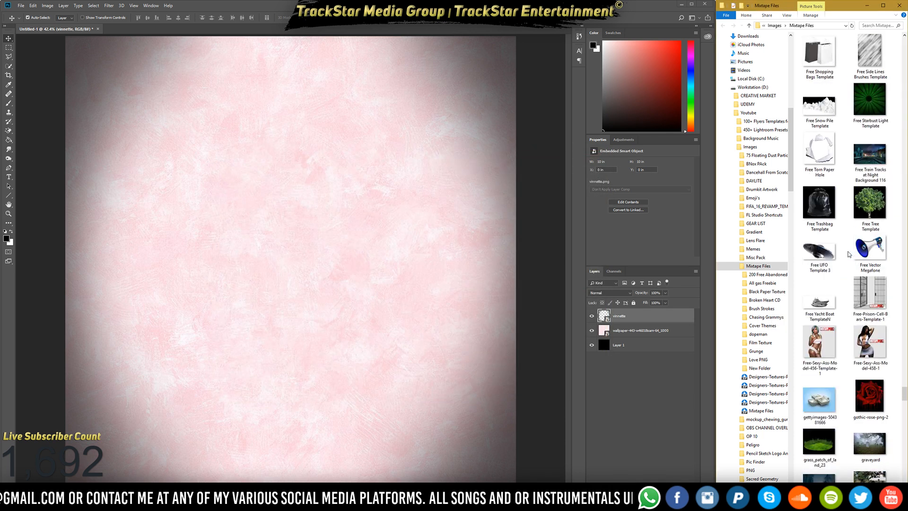
{"action": "scroll", "coordinate": [850, 254], "scroll_direction": "up", "scroll_amount": 4}
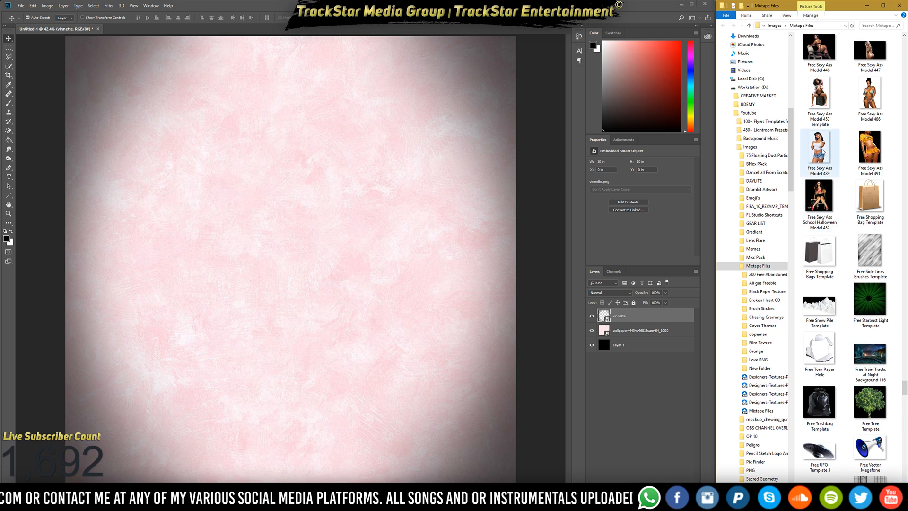
{"action": "scroll", "coordinate": [848, 130], "scroll_direction": "up", "scroll_amount": 2}
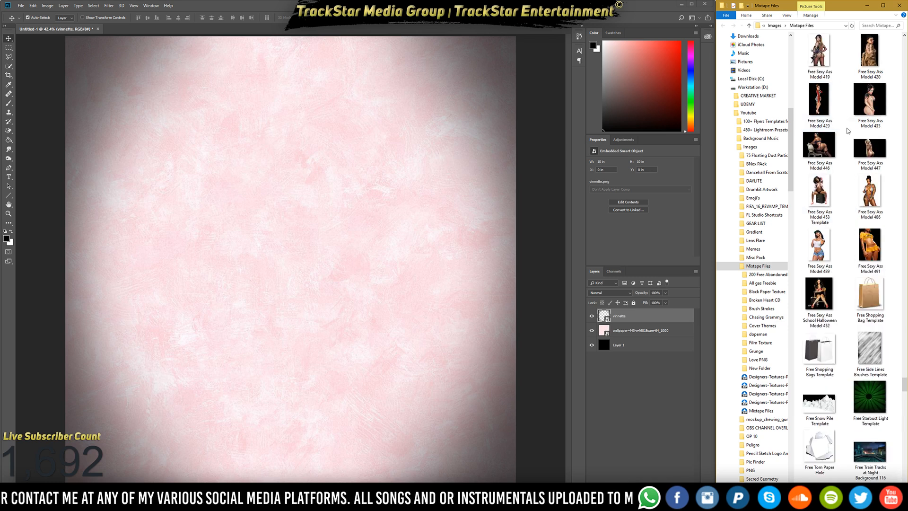
{"action": "double_click", "coordinate": [820, 91]}
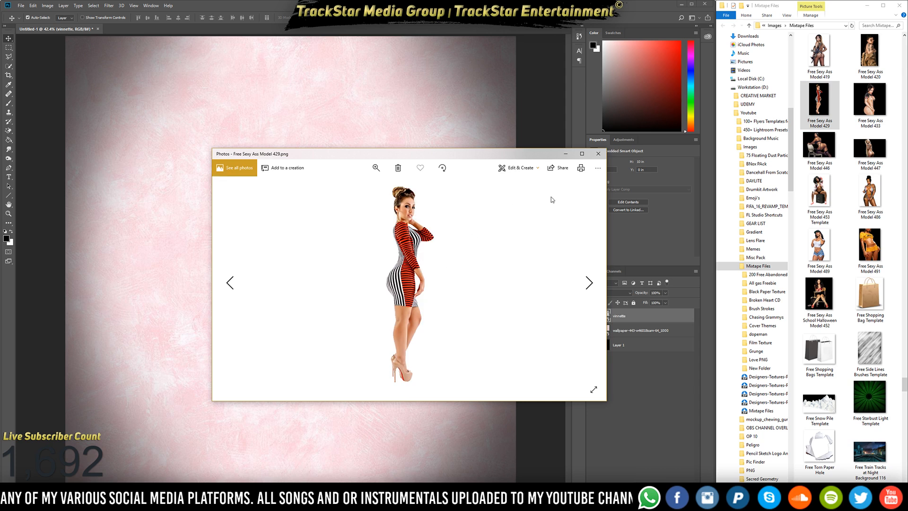
{"action": "left_click", "coordinate": [599, 154]}
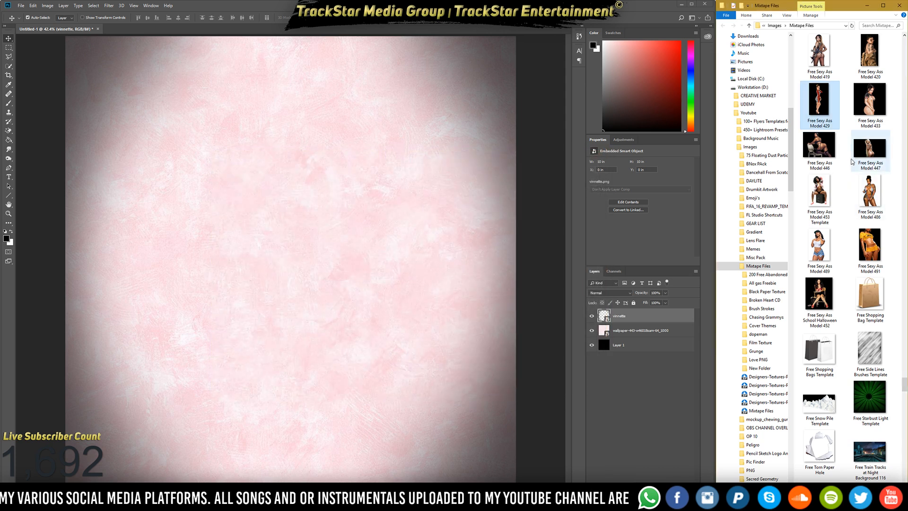
Preview the Model 404 image among the earlier model cutouts in the folder.
{"action": "scroll", "coordinate": [852, 161], "scroll_direction": "up", "scroll_amount": 2}
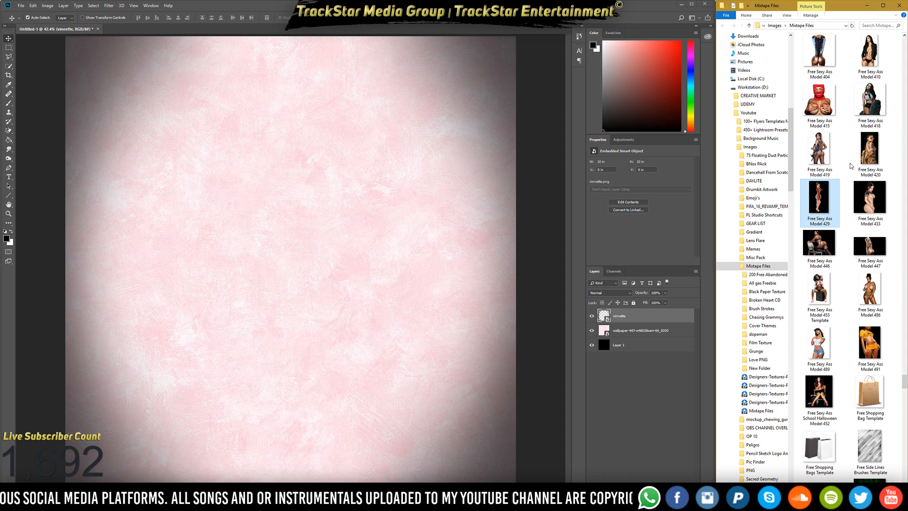
{"action": "scroll", "coordinate": [851, 166], "scroll_direction": "up", "scroll_amount": 2}
{"action": "double_click", "coordinate": [818, 148]}
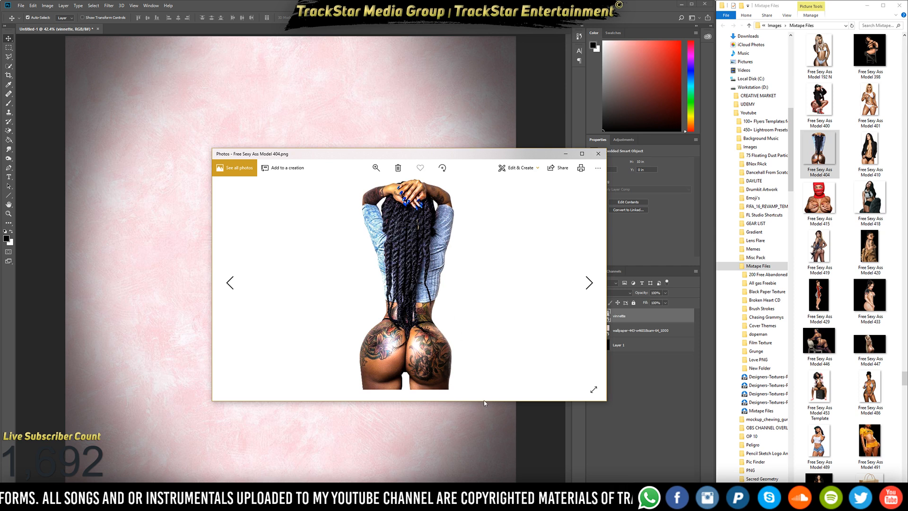
{"action": "left_click", "coordinate": [598, 154]}
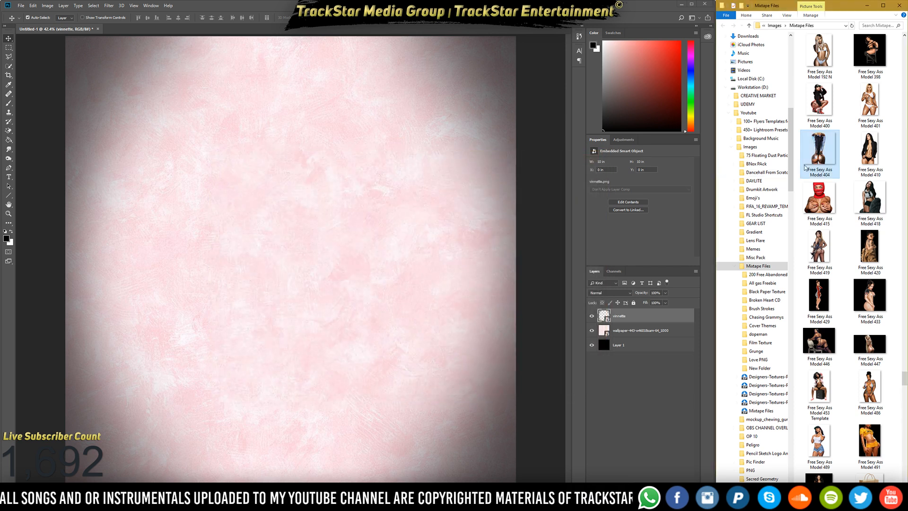
Place the Model 404 image above the vignette, scaled to about 64% and lowered so it meets the canvas's bottom edge.
{"action": "left_click_drag", "start_coordinate": [826, 161], "coordinate": [391, 296]}
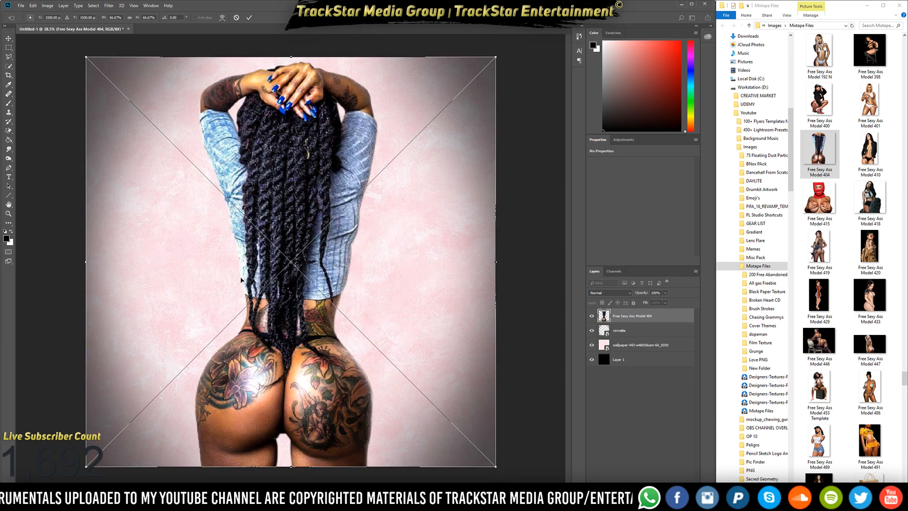
{"action": "left_click_drag", "start_coordinate": [498, 55], "coordinate": [488, 65]}
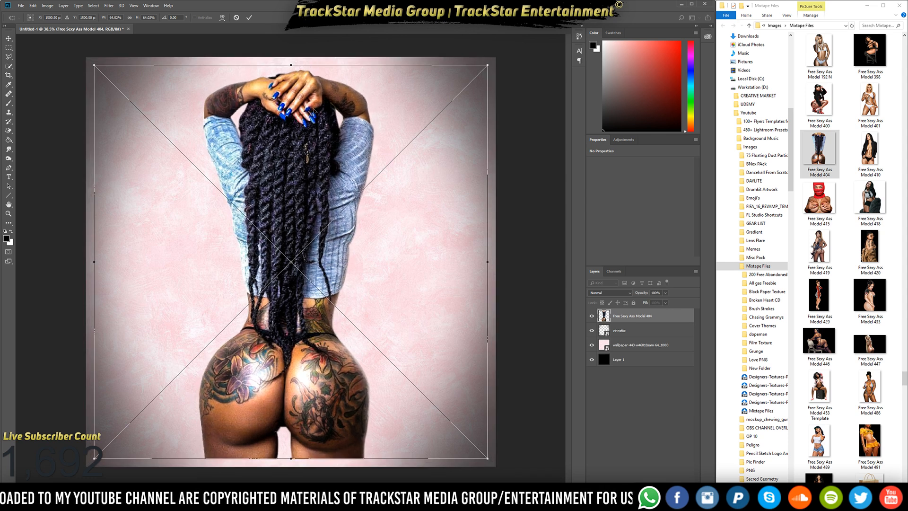
{"action": "left_click_drag", "start_coordinate": [313, 113], "coordinate": [313, 121]}
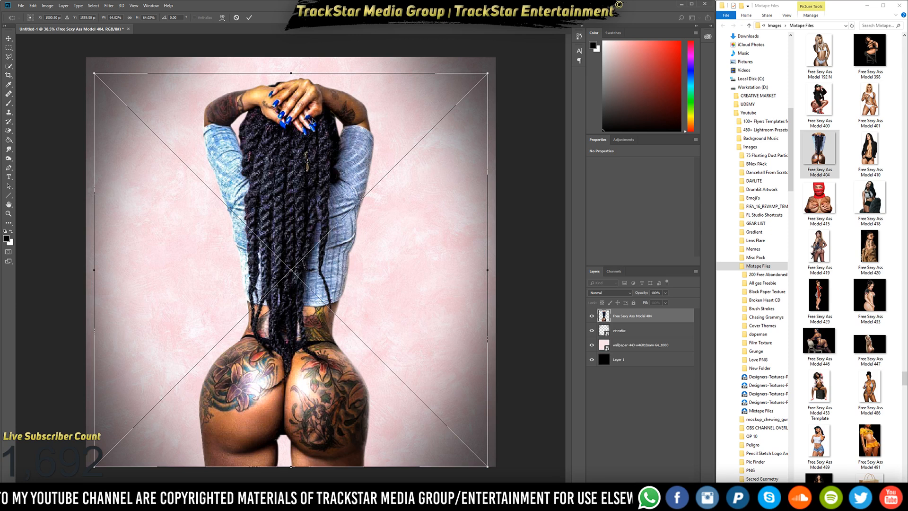
{"action": "key", "text": "Return"}
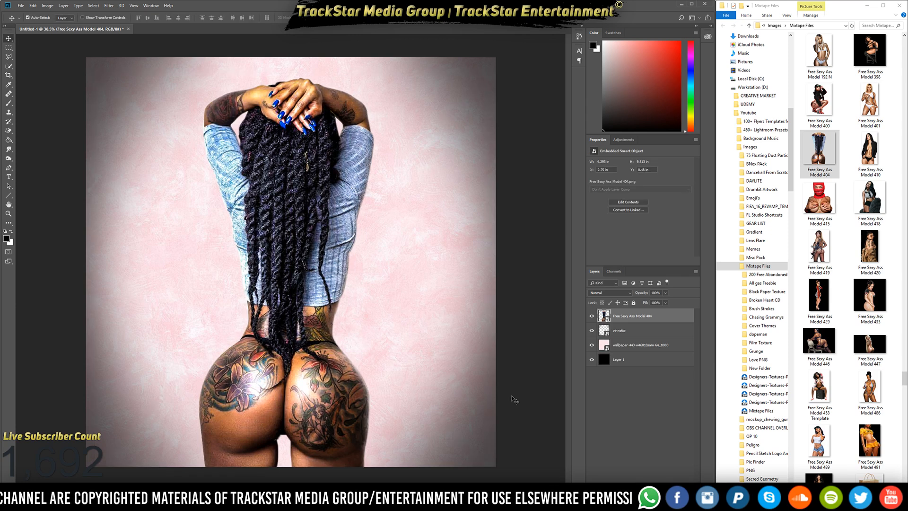
{"action": "scroll", "coordinate": [257, 311], "scroll_direction": "up", "scroll_amount": 1}
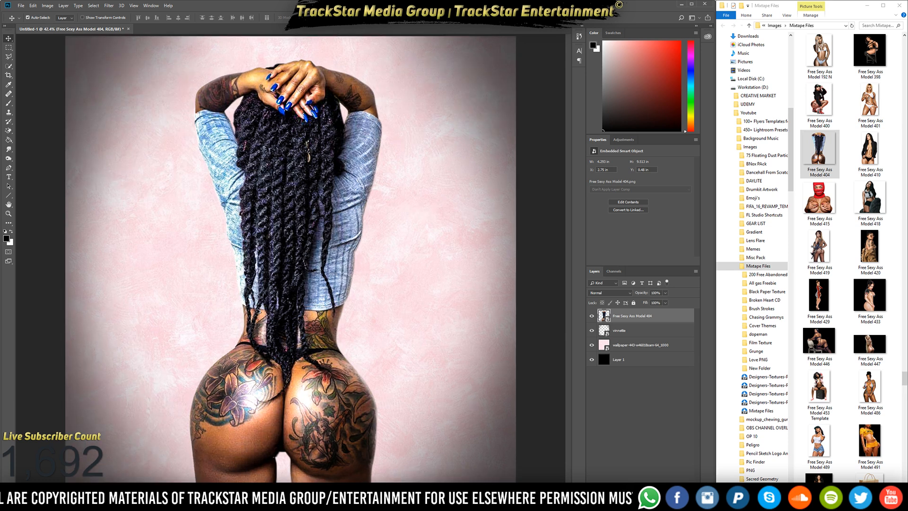
Add a black drop shadow to the Model 404 layer with a size of about 76 px.
{"action": "right_click", "coordinate": [627, 320]}
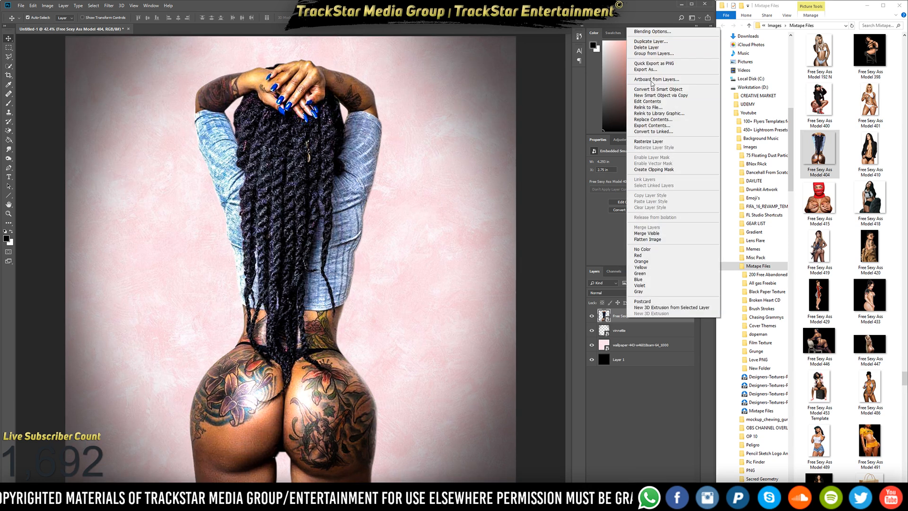
{"action": "left_click", "coordinate": [652, 36]}
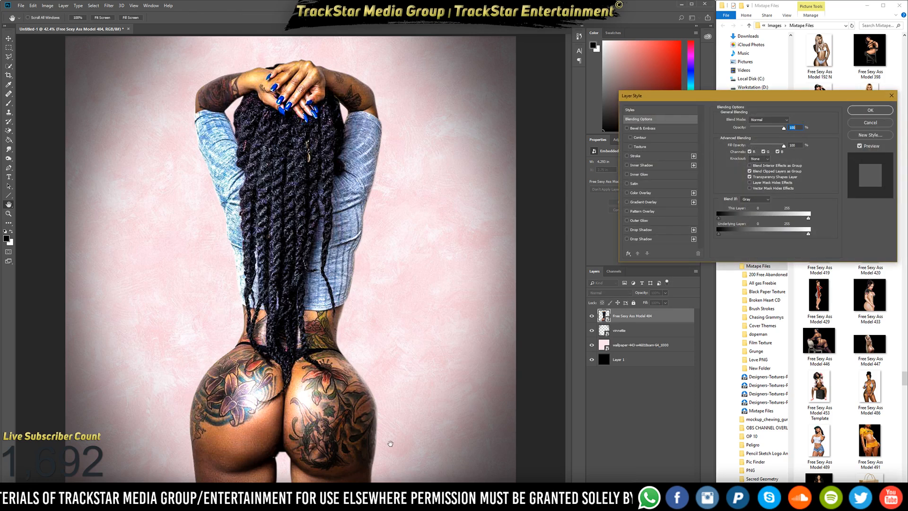
{"action": "left_click", "coordinate": [627, 239]}
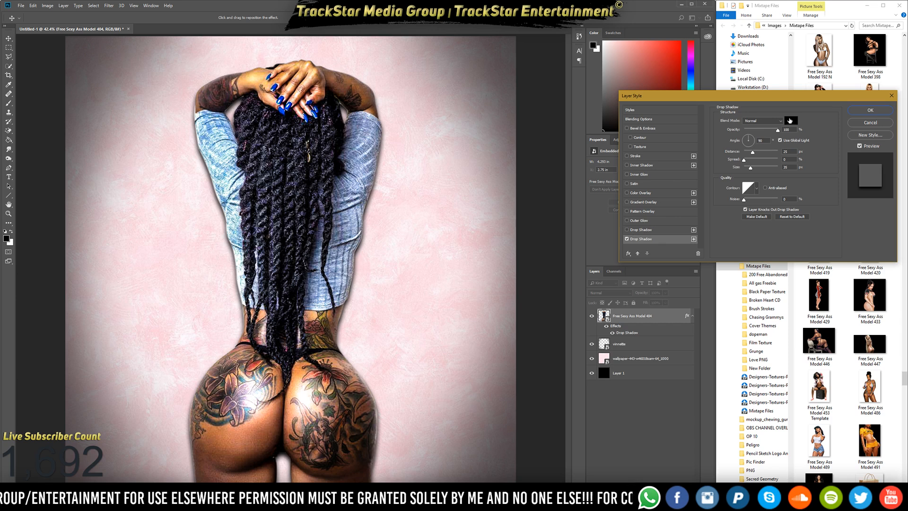
{"action": "left_click", "coordinate": [791, 167]}
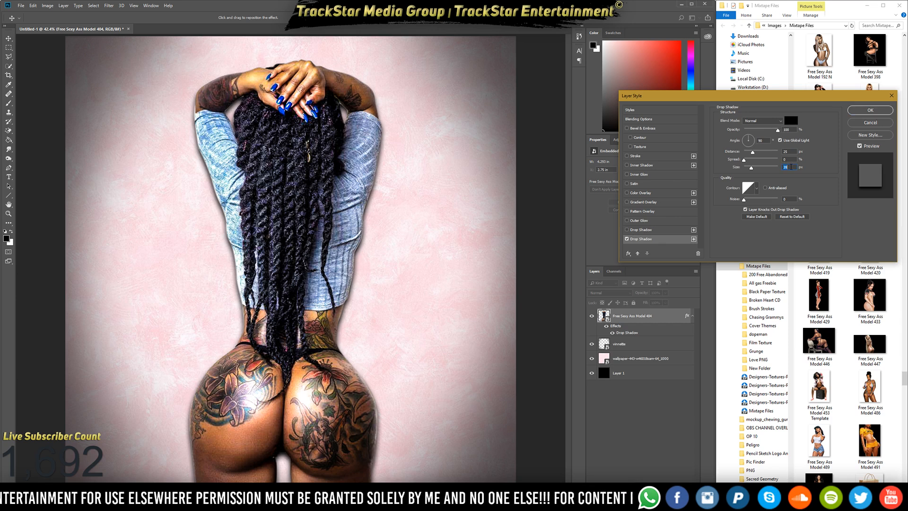
{"action": "scroll", "coordinate": [791, 167], "scroll_direction": "up", "scroll_amount": 5}
{"action": "scroll", "coordinate": [791, 166], "scroll_direction": "up", "scroll_amount": 16}
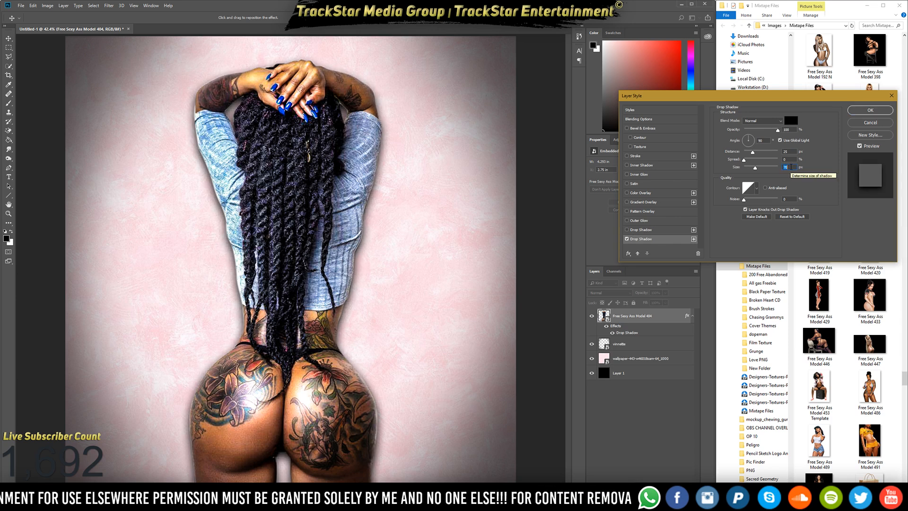
{"action": "key", "text": "alt"}
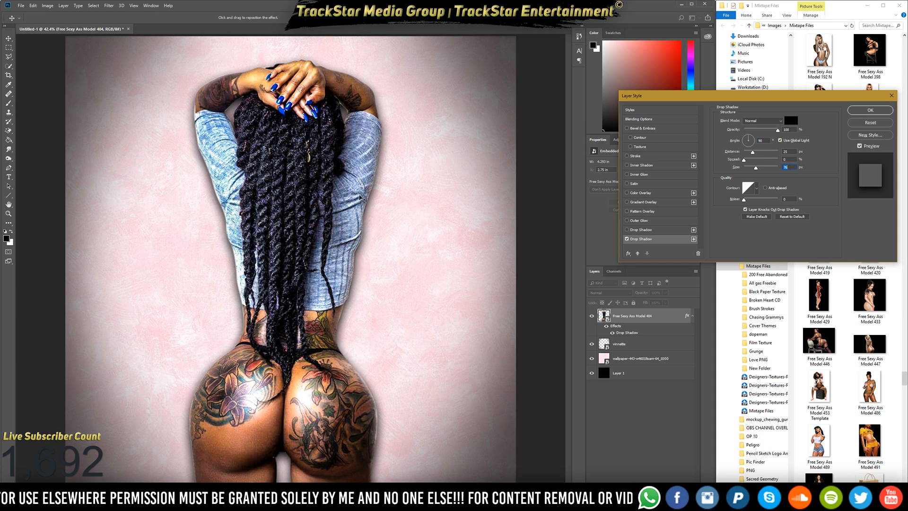
{"action": "scroll", "coordinate": [364, 188], "scroll_direction": "up", "scroll_amount": 5}
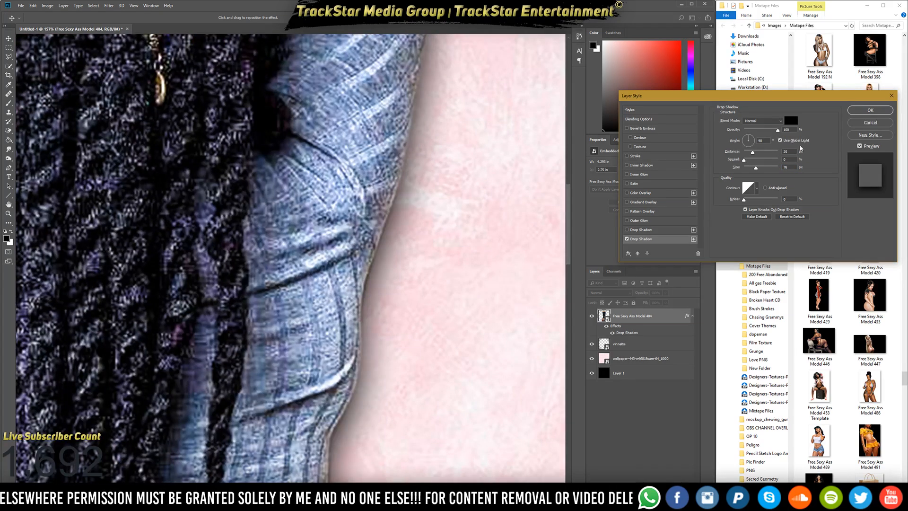
Lower the model's drop shadow opacity to about 30% and apply the layer style.
{"action": "left_click_drag", "start_coordinate": [778, 130], "coordinate": [629, 132]}
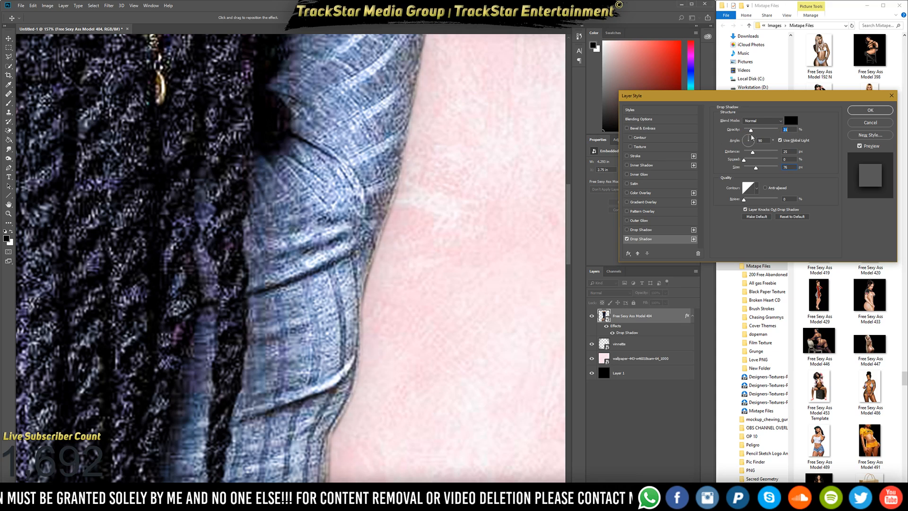
{"action": "left_click_drag", "start_coordinate": [753, 136], "coordinate": [754, 134]}
{"action": "key", "text": "alt"}
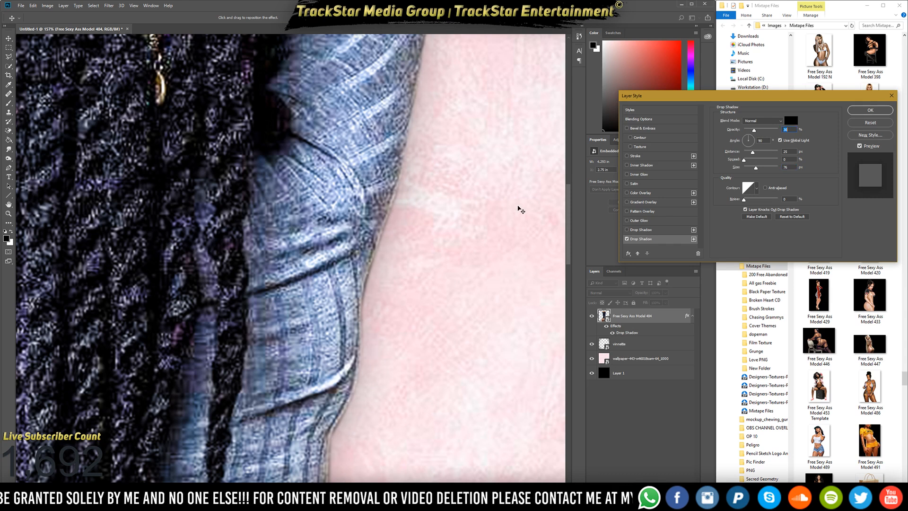
{"action": "scroll", "coordinate": [453, 217], "scroll_direction": "down", "scroll_amount": 5}
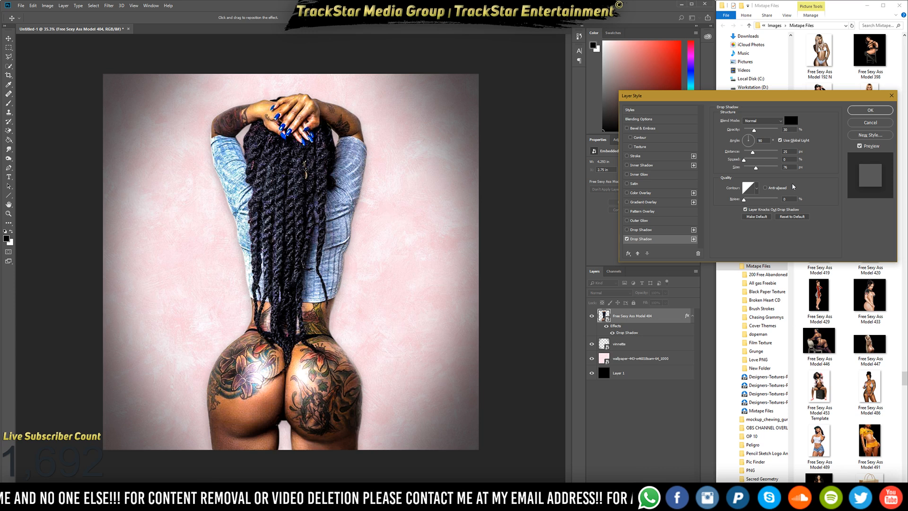
{"action": "left_click", "coordinate": [871, 110]}
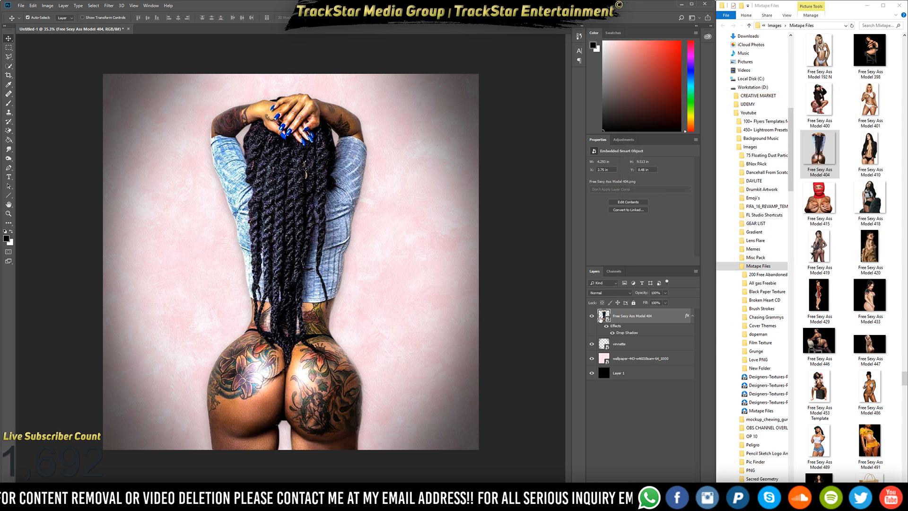
Load the model's outline as a selection and create a new layer clipped to the Model 404 layer.
{"action": "left_click", "coordinate": [604, 316], "text": "ctrl"}
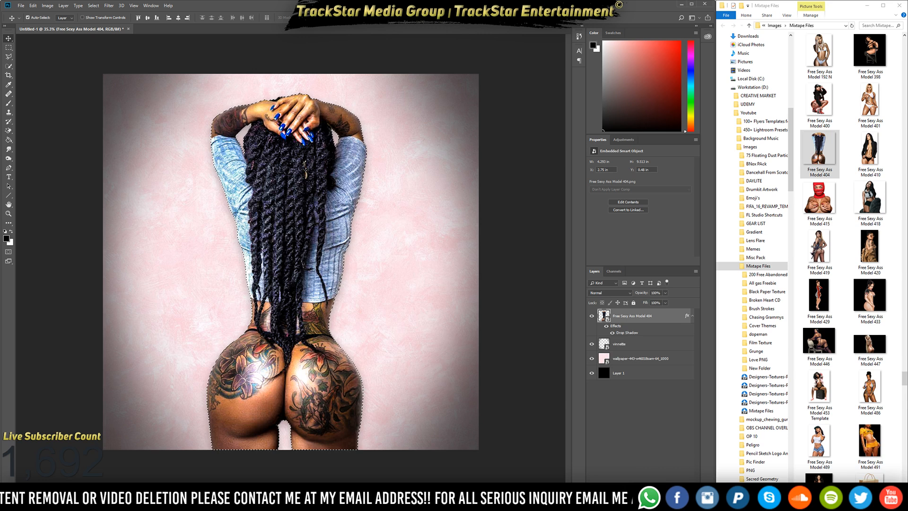
{"action": "key", "text": "ctrl+shift+alt+n"}
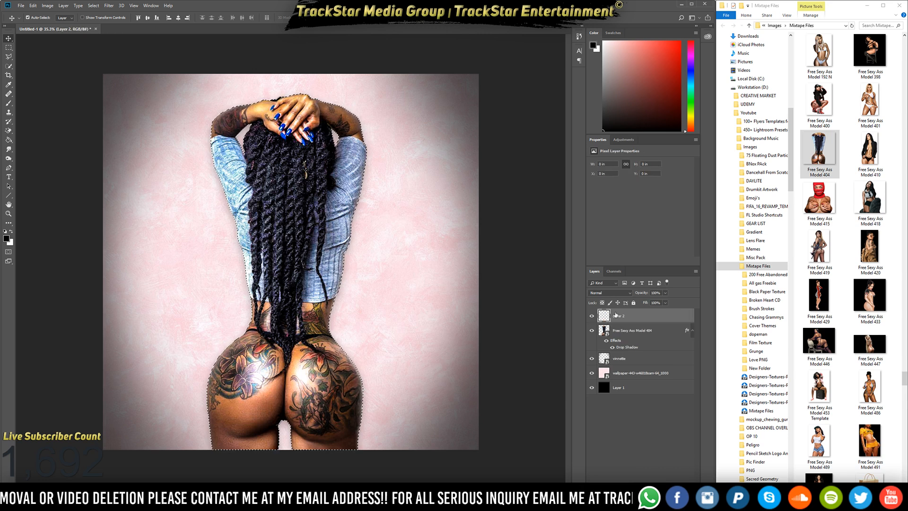
{"action": "right_click", "coordinate": [621, 316]}
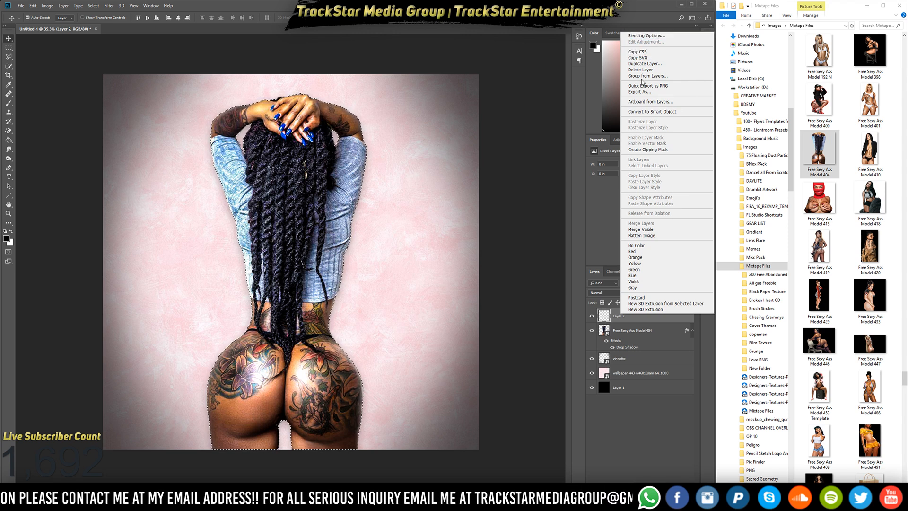
{"action": "left_click", "coordinate": [657, 150]}
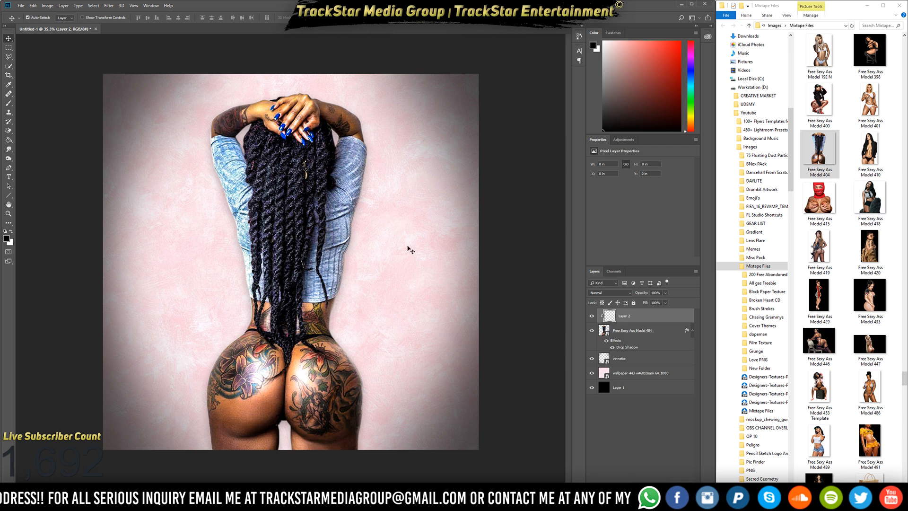
Try broad black brush strokes over the model on the clipped layer and undo them.
{"action": "key", "text": "b"}
{"action": "mouse_move", "coordinate": [183, 267]}
{"action": "left_mouse_down"}
{"action": "mouse_move", "coordinate": [156, 278]}
{"action": "mouse_move", "coordinate": [160, 236]}
{"action": "mouse_move", "coordinate": [154, 296]}
{"action": "mouse_move", "coordinate": [165, 218]}
{"action": "mouse_move", "coordinate": [151, 189]}
{"action": "mouse_move", "coordinate": [142, 262]}
{"action": "mouse_move", "coordinate": [142, 243]}
{"action": "mouse_move", "coordinate": [136, 248]}
{"action": "mouse_move", "coordinate": [247, 280]}
{"action": "mouse_move", "coordinate": [254, 257]}
{"action": "mouse_move", "coordinate": [291, 250]}
{"action": "mouse_move", "coordinate": [223, 192]}
{"action": "mouse_move", "coordinate": [265, 95]}
{"action": "mouse_move", "coordinate": [298, 361]}
{"action": "left_mouse_up"}
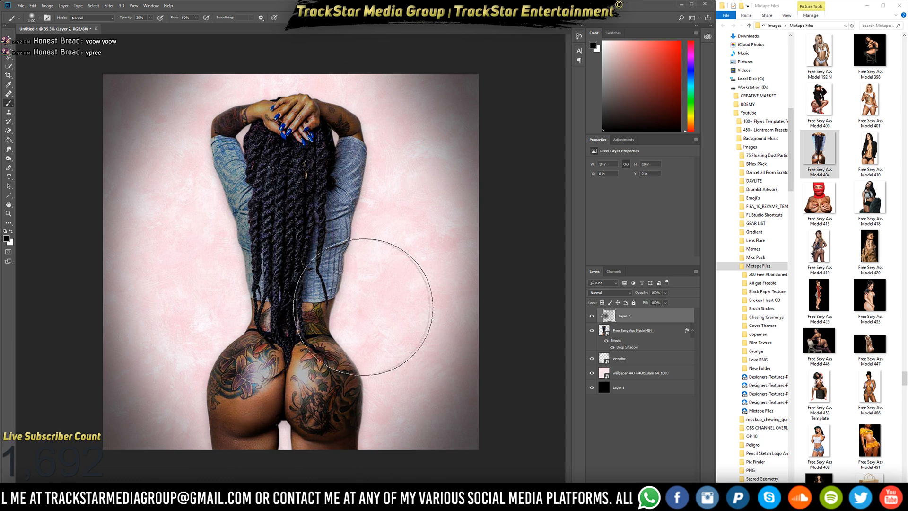
{"action": "key", "text": "ctrl+z"}
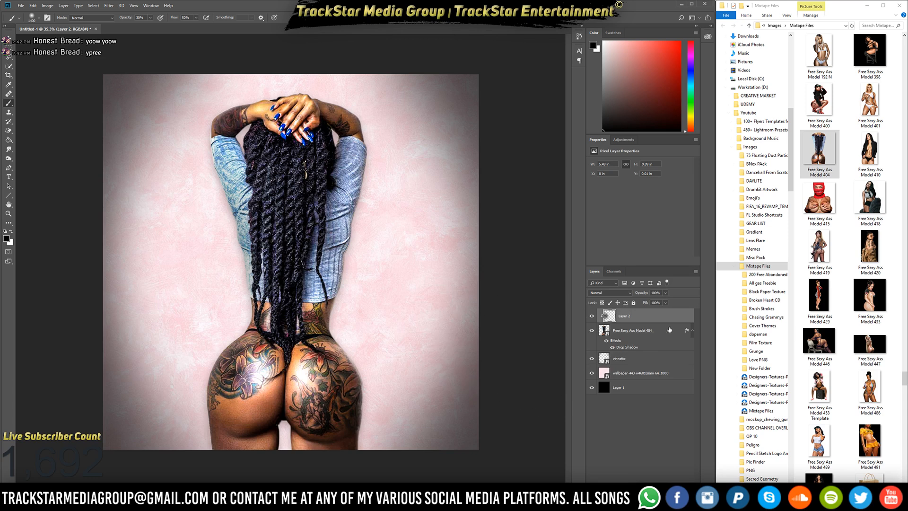
{"action": "key", "text": "ctrl+z"}
Release the clipping mask to test an unclipped brush stroke beside the model, undoing both and clearing the selection.
{"action": "right_click", "coordinate": [619, 320]}
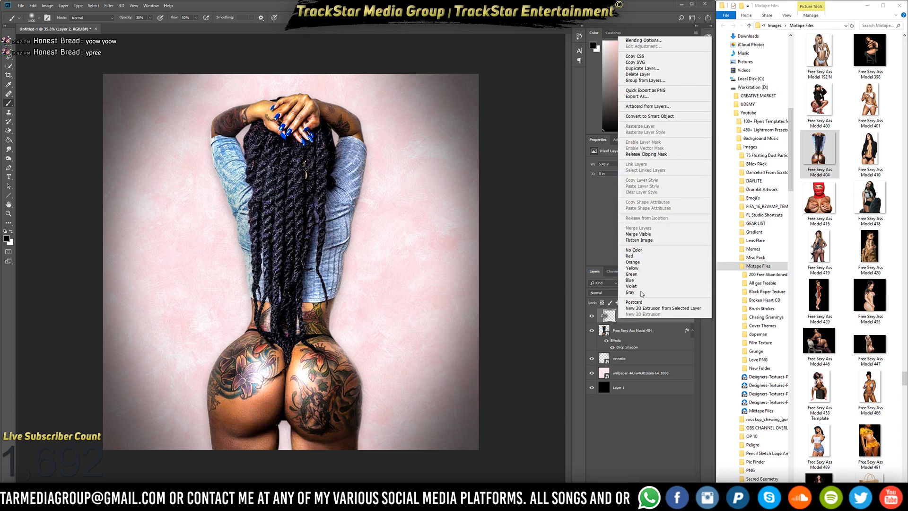
{"action": "left_click", "coordinate": [648, 154]}
{"action": "left_click_drag", "start_coordinate": [170, 198], "coordinate": [170, 326]}
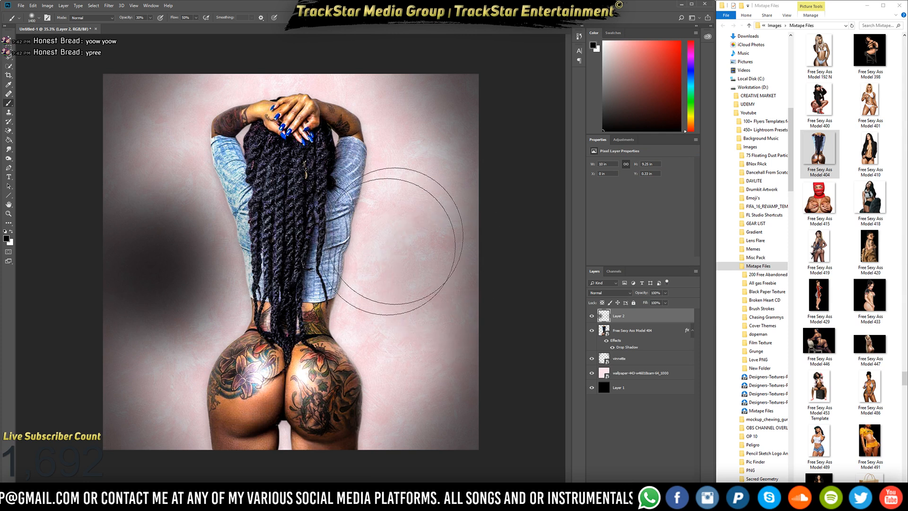
{"action": "key", "text": "ctrl+z"}
{"action": "key", "text": "ctrl+alt+g"}
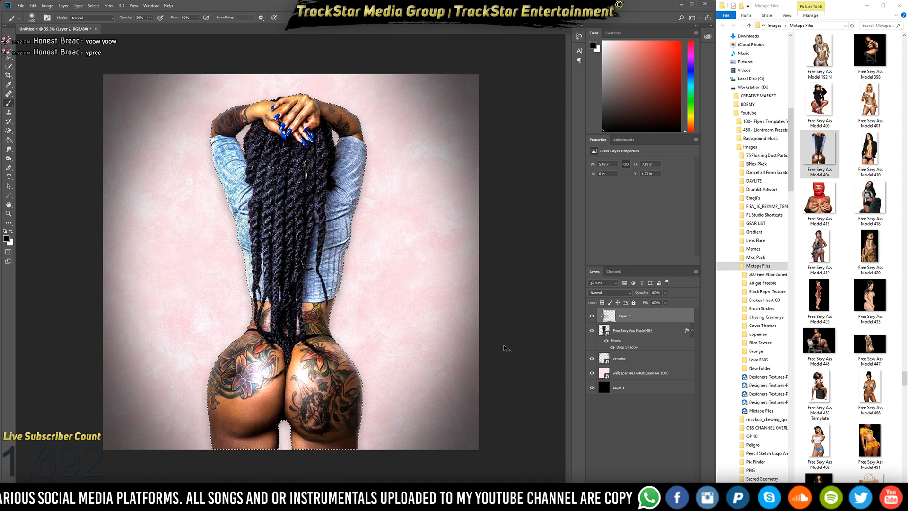
{"action": "key", "text": "ctrl+d"}
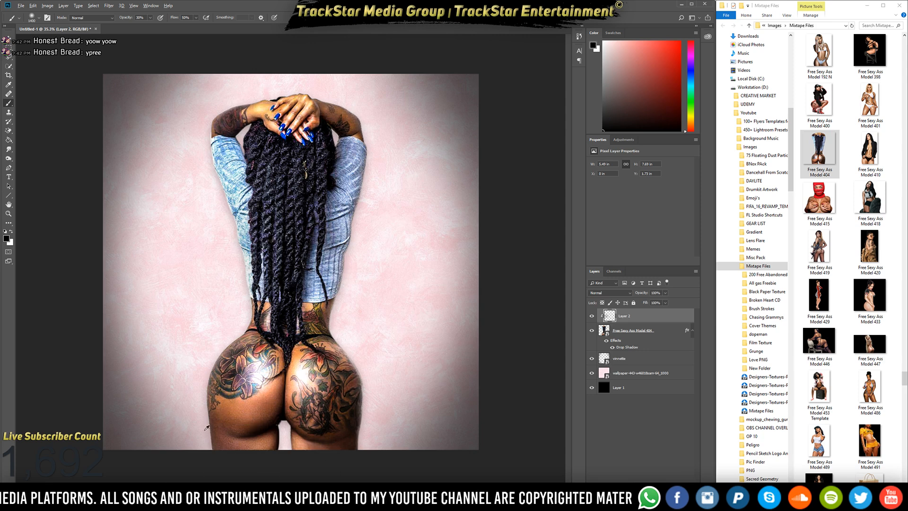
Shade the tops of both thighs on the clipped layer with a much smaller soft black brush at 30% opacity.
{"action": "scroll", "coordinate": [206, 428], "scroll_direction": "up", "scroll_amount": 8}
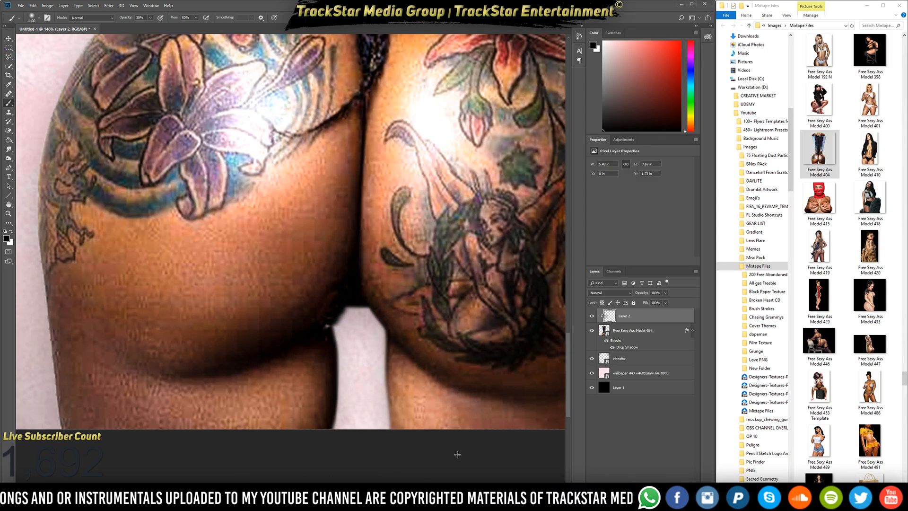
{"action": "key", "text": "bracketleft"}
{"action": "key", "text": "bracketleft"}
{"action": "key", "text": "bracketleft"}
{"action": "key", "text": "bracketleft"}
{"action": "key", "text": "bracketleft"}
{"action": "key", "text": "bracketleft"}
{"action": "key", "text": "bracketleft"}
{"action": "key", "text": "bracketleft"}
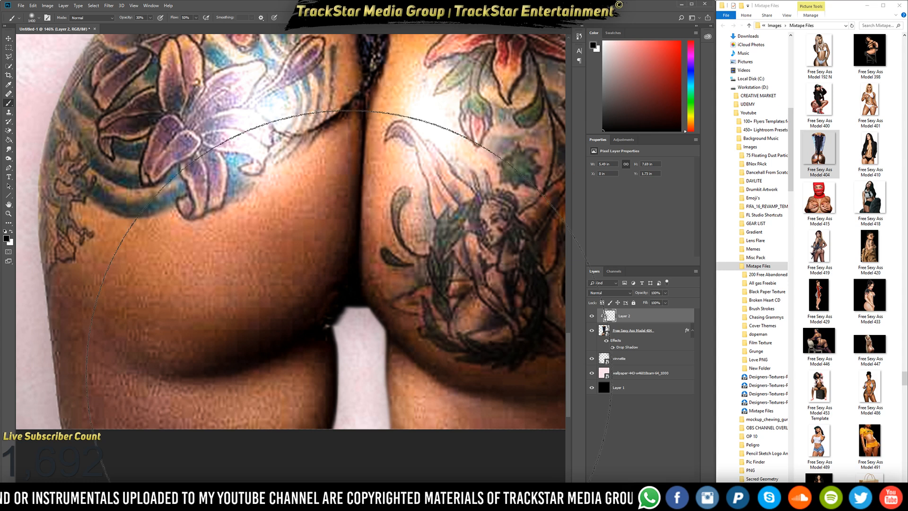
{"action": "key", "text": "bracketleft"}
{"action": "key", "text": "bracketleft"}
{"action": "key", "text": "bracketleft"}
{"action": "key", "text": "bracketleft"}
{"action": "key", "text": "bracketleft"}
{"action": "key", "text": "bracketleft"}
{"action": "key", "text": "bracketleft"}
{"action": "key", "text": "bracketleft"}
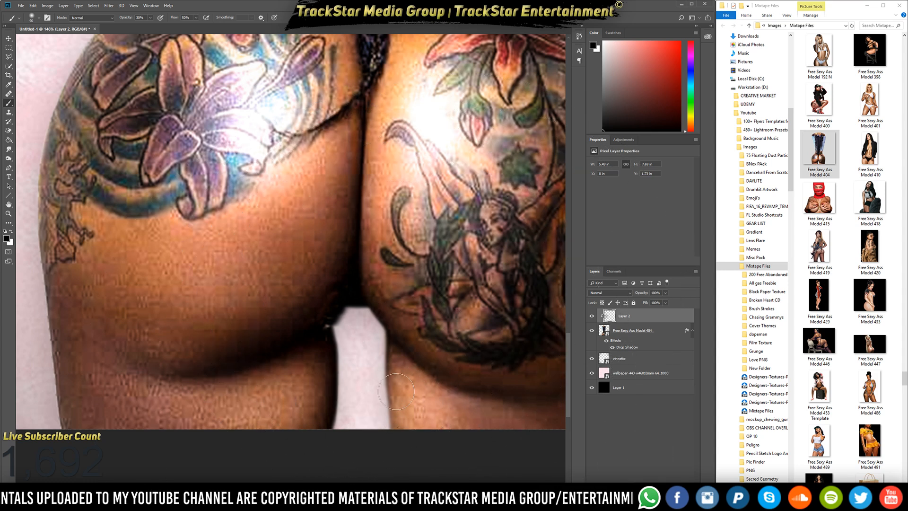
{"action": "mouse_move", "coordinate": [406, 394]}
{"action": "left_mouse_down"}
{"action": "mouse_move", "coordinate": [428, 397]}
{"action": "mouse_move", "coordinate": [396, 373]}
{"action": "mouse_move", "coordinate": [397, 432]}
{"action": "left_mouse_up"}
{"action": "left_click_drag", "start_coordinate": [429, 392], "coordinate": [504, 398]}
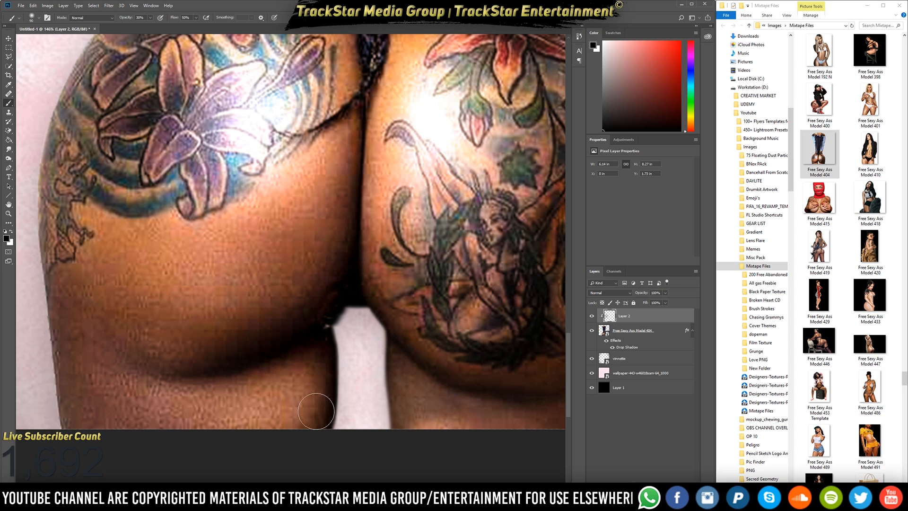
{"action": "mouse_move", "coordinate": [316, 369]}
{"action": "left_mouse_down"}
{"action": "mouse_move", "coordinate": [251, 390]}
{"action": "mouse_move", "coordinate": [291, 405]}
{"action": "mouse_move", "coordinate": [313, 373]}
{"action": "left_mouse_up"}
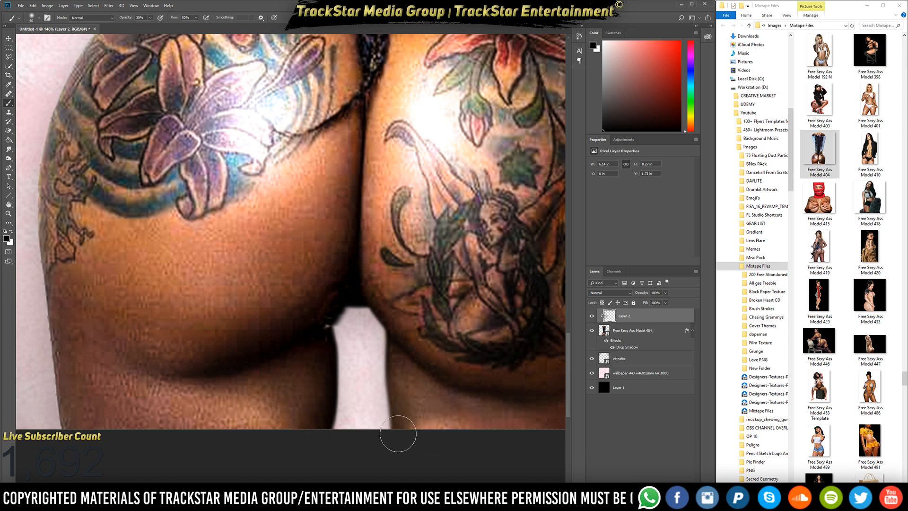
{"action": "mouse_move", "coordinate": [402, 413]}
{"action": "left_mouse_down"}
{"action": "mouse_move", "coordinate": [421, 409]}
{"action": "mouse_move", "coordinate": [405, 380]}
{"action": "left_mouse_up"}
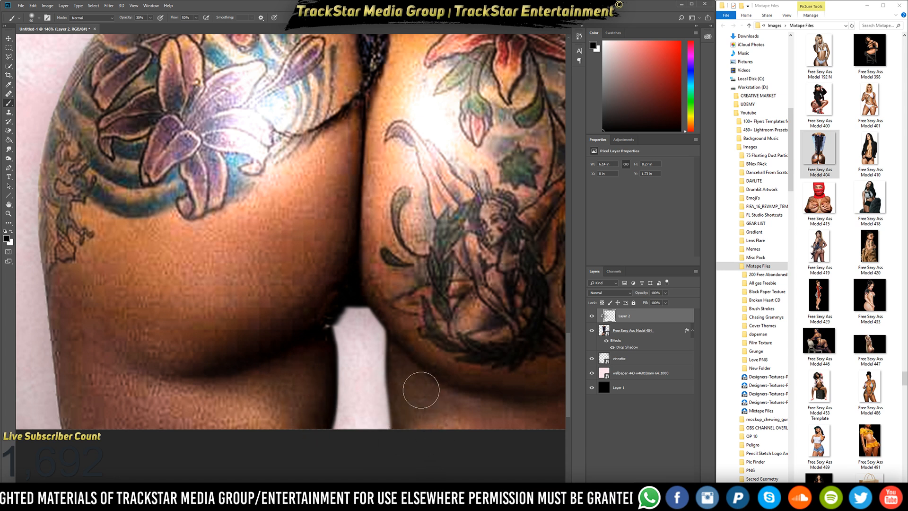
Compare the whole model with and without the clipped shading layer.
{"action": "key", "text": "ctrl+0"}
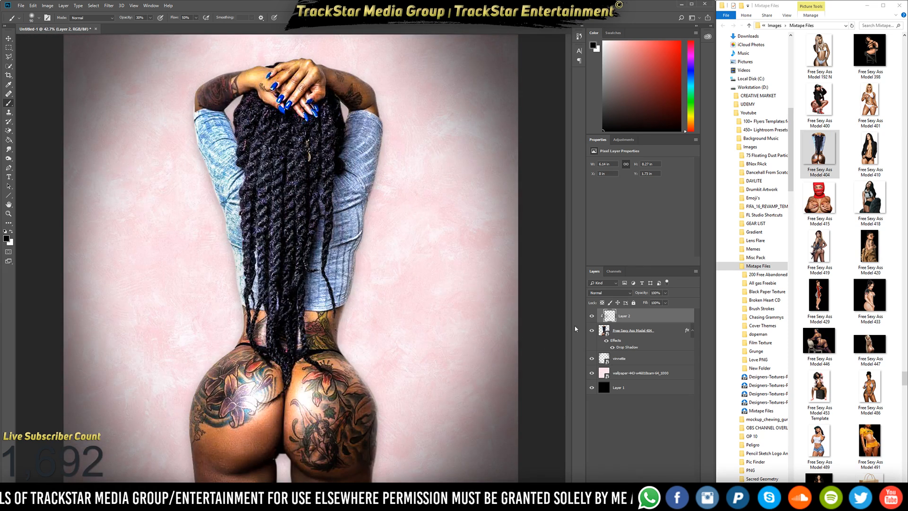
{"action": "left_click", "coordinate": [592, 316]}
{"action": "left_click", "coordinate": [592, 316]}
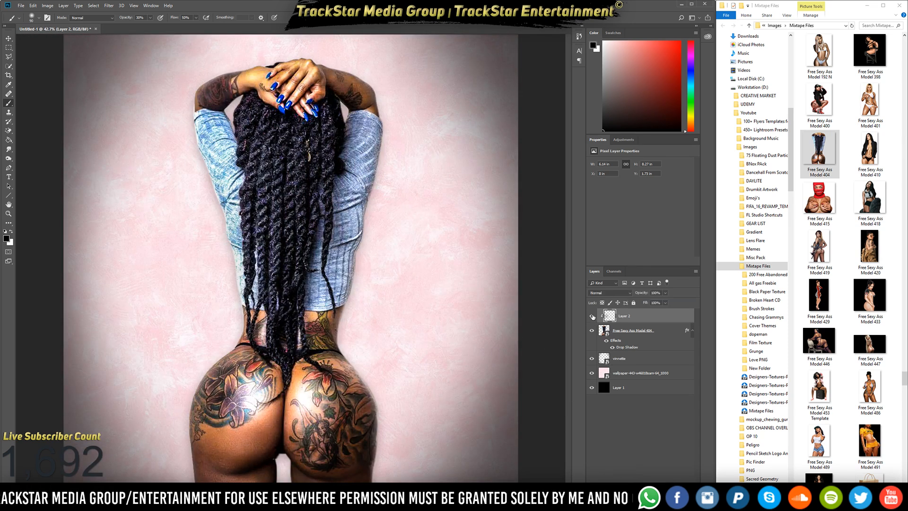
{"action": "left_click", "coordinate": [593, 316]}
{"action": "left_click", "coordinate": [593, 316]}
{"action": "left_click", "coordinate": [593, 316]}
{"action": "left_click", "coordinate": [593, 316]}
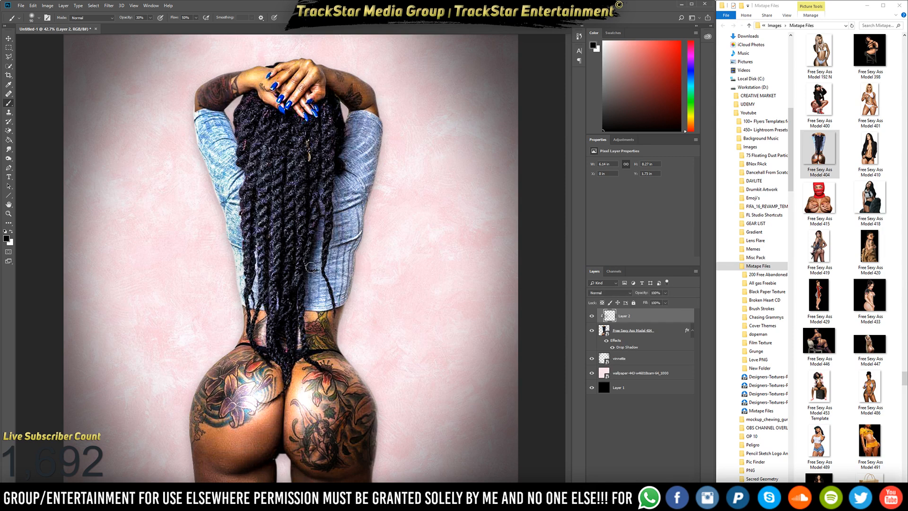
Shade the upper edge of the model's right denim sleeve with the soft black brush on the clipped layer.
{"action": "scroll", "coordinate": [356, 153], "scroll_direction": "up", "scroll_amount": 3}
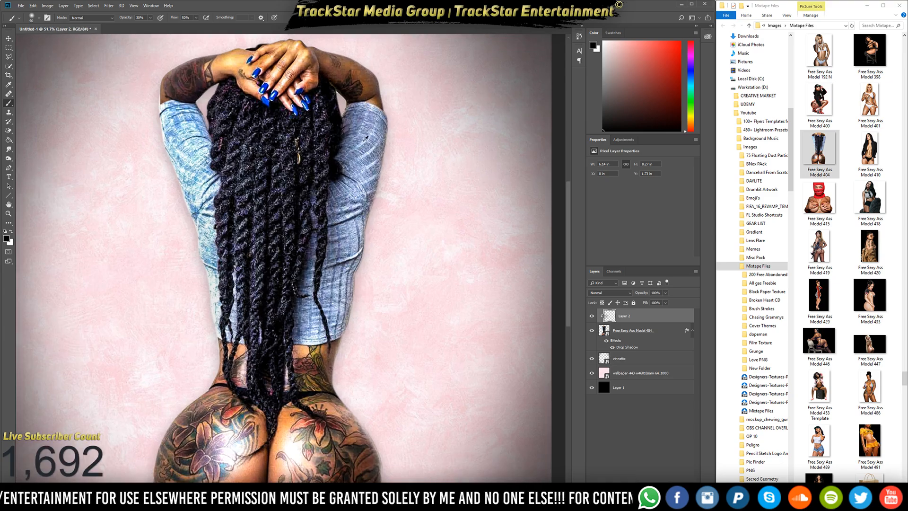
{"action": "scroll", "coordinate": [352, 125], "scroll_direction": "down", "scroll_amount": 2}
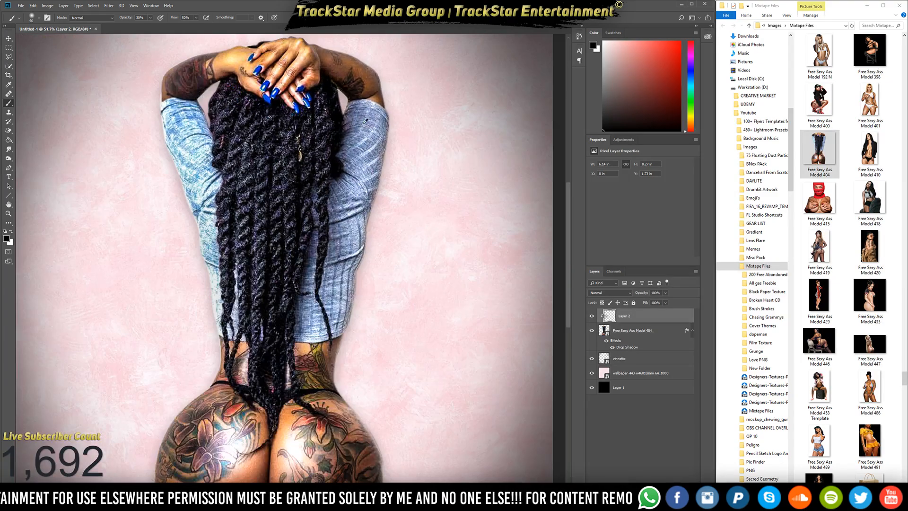
{"action": "scroll", "coordinate": [364, 121], "scroll_direction": "up", "scroll_amount": 8}
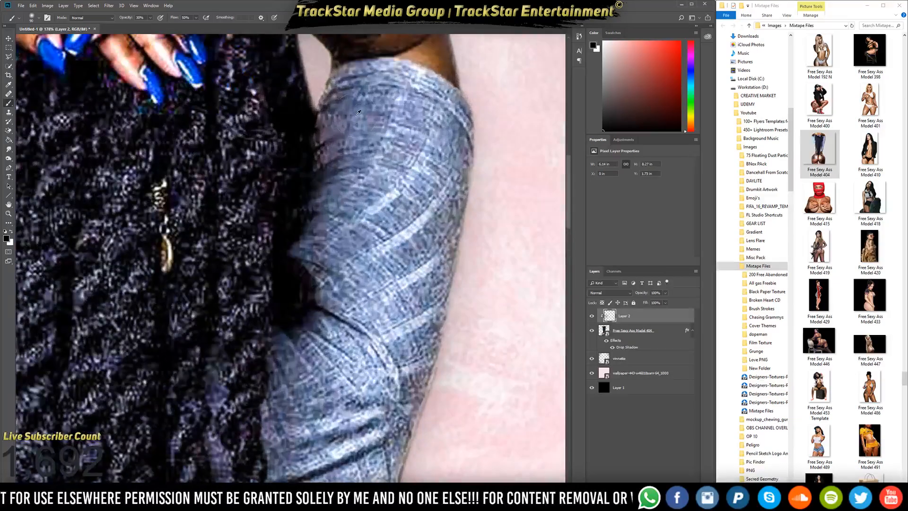
{"action": "scroll", "coordinate": [337, 108], "scroll_direction": "down", "scroll_amount": 2}
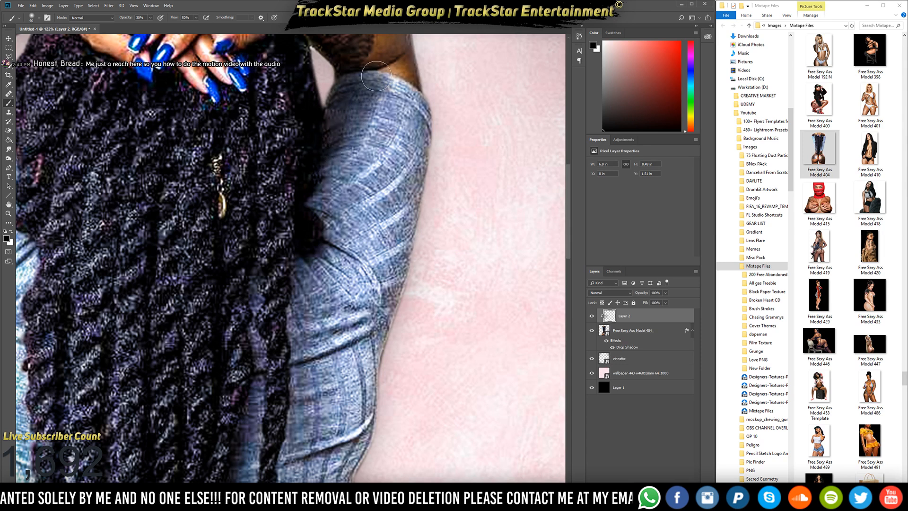
{"action": "mouse_move", "coordinate": [382, 81]}
{"action": "left_mouse_down"}
{"action": "mouse_move", "coordinate": [358, 95]}
{"action": "mouse_move", "coordinate": [381, 103]}
{"action": "mouse_move", "coordinate": [344, 124]}
{"action": "left_mouse_up"}
{"action": "scroll", "coordinate": [326, 130], "scroll_direction": "down", "scroll_amount": 4}
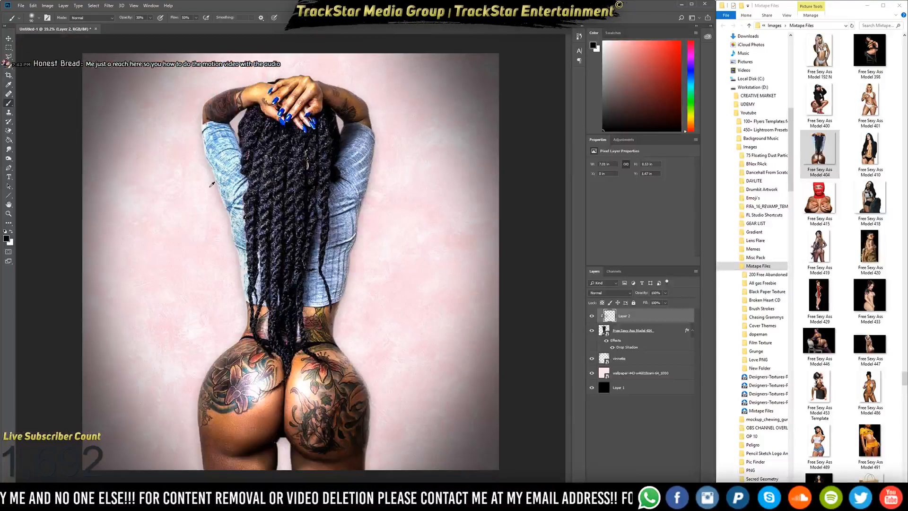
Shade the top and inner edge of the model's left denim sleeve with the soft black brush on the clipped layer.
{"action": "scroll", "coordinate": [223, 177], "scroll_direction": "up", "scroll_amount": 3}
{"action": "scroll", "coordinate": [225, 134], "scroll_direction": "up", "scroll_amount": 2}
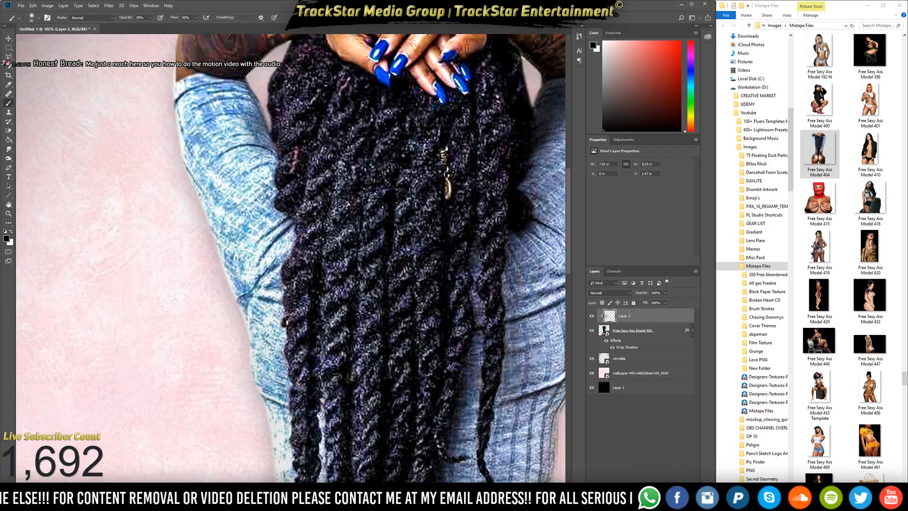
{"action": "left_click_drag", "start_coordinate": [239, 84], "coordinate": [231, 86]}
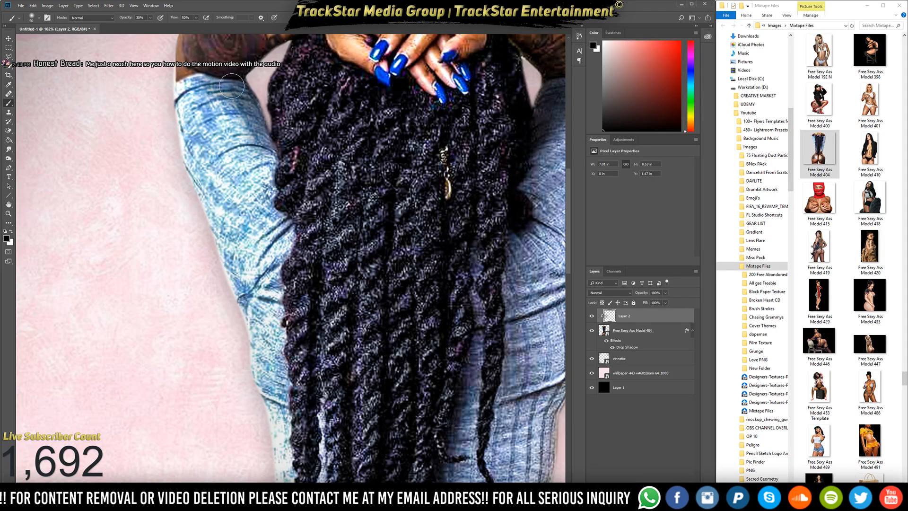
{"action": "left_click_drag", "start_coordinate": [247, 117], "coordinate": [261, 136]}
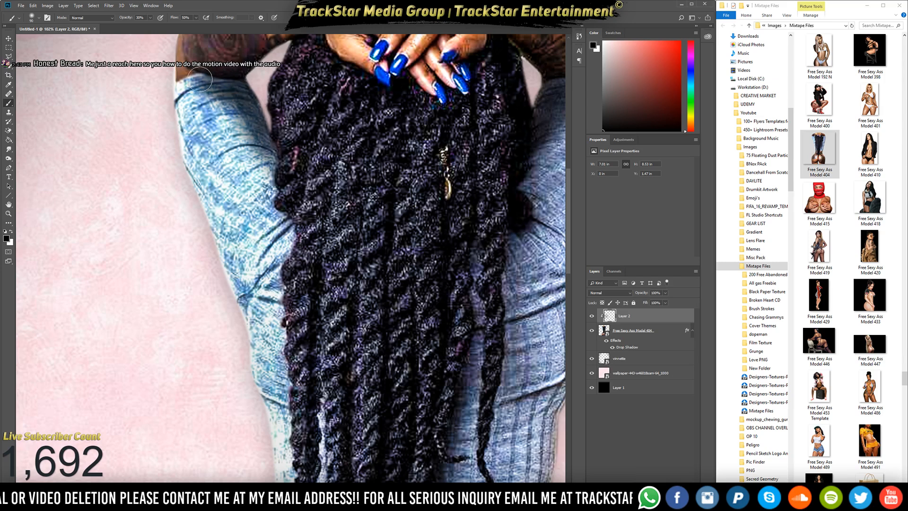
Compare the cover with and without the clipped shading layer to check the left sleeve's shading.
{"action": "scroll", "coordinate": [432, 218], "scroll_direction": "down", "scroll_amount": 4}
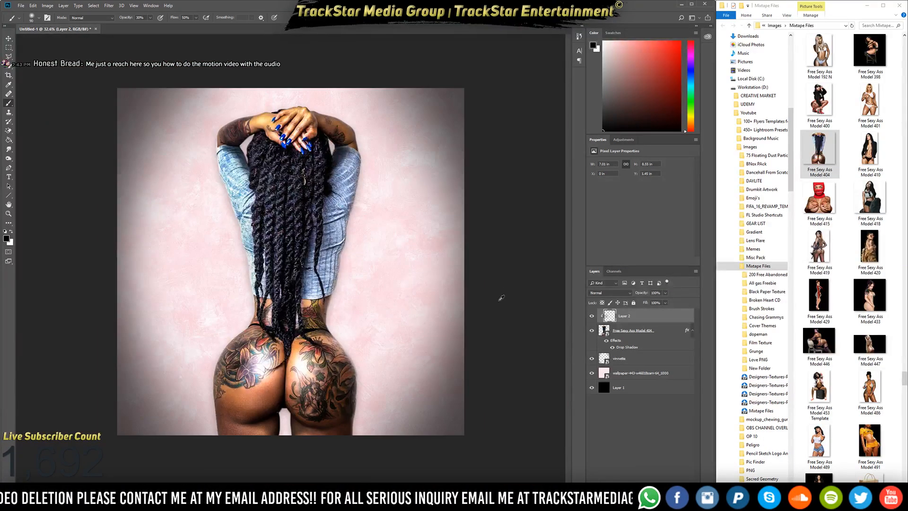
{"action": "left_click", "coordinate": [592, 317]}
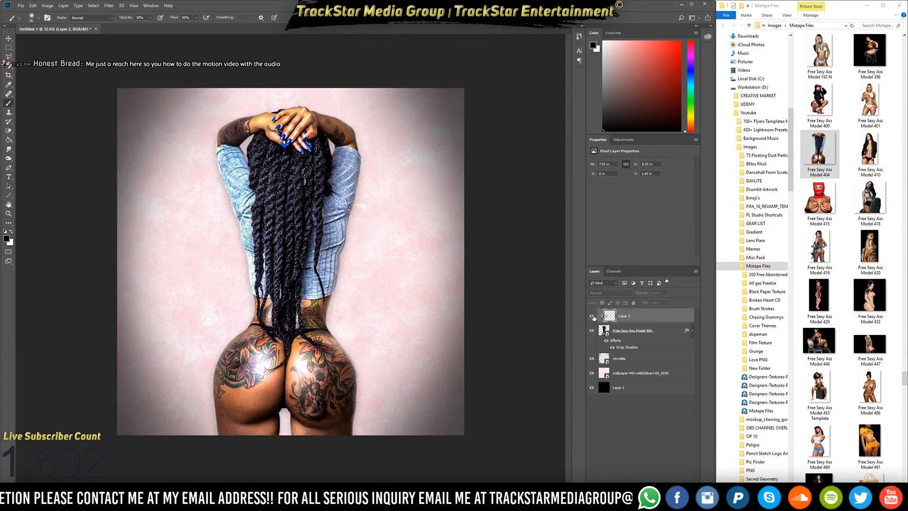
{"action": "left_click", "coordinate": [594, 317]}
{"action": "left_click", "coordinate": [594, 317]}
{"action": "left_click", "coordinate": [593, 317]}
{"action": "left_click", "coordinate": [593, 317]}
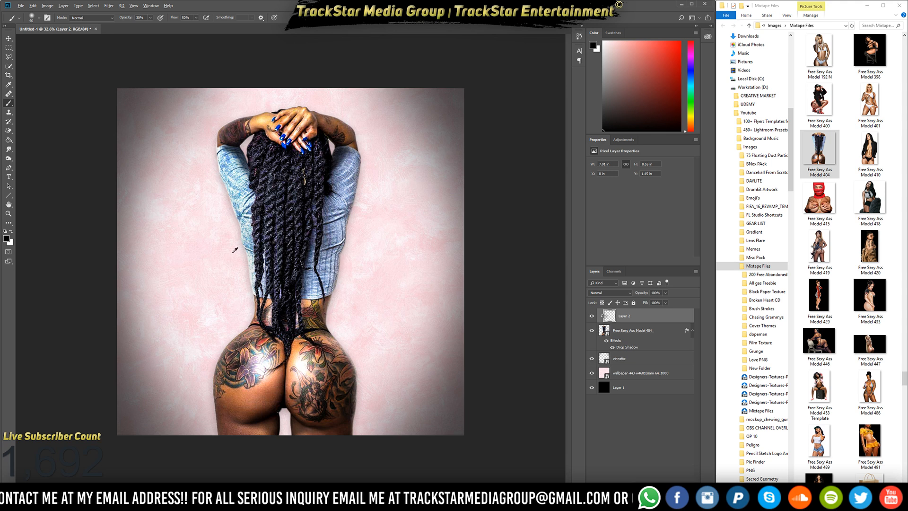
Shade the outer edge of the left denim sleeve from mid-arm down towards the waist on the clipped layer.
{"action": "scroll", "coordinate": [240, 252], "scroll_direction": "up", "scroll_amount": 3}
{"action": "scroll", "coordinate": [230, 204], "scroll_direction": "up", "scroll_amount": 1}
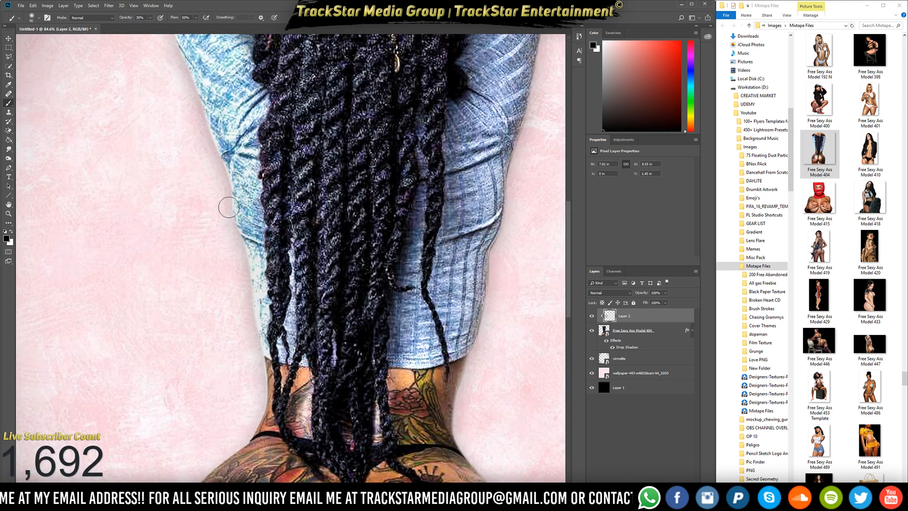
{"action": "mouse_move", "coordinate": [230, 201]}
{"action": "left_mouse_down"}
{"action": "mouse_move", "coordinate": [253, 243]}
{"action": "mouse_move", "coordinate": [239, 236]}
{"action": "mouse_move", "coordinate": [255, 259]}
{"action": "mouse_move", "coordinate": [247, 252]}
{"action": "mouse_move", "coordinate": [255, 300]}
{"action": "left_mouse_up"}
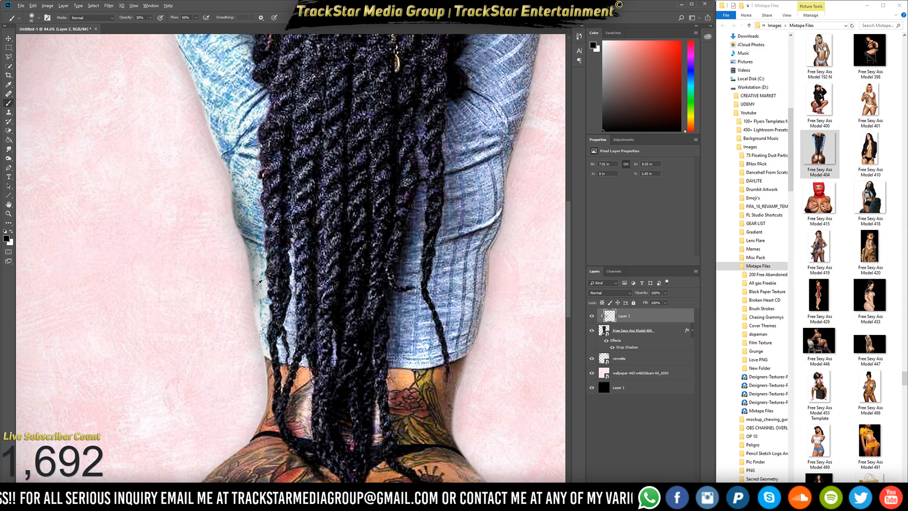
{"action": "scroll", "coordinate": [255, 275], "scroll_direction": "down", "scroll_amount": 7}
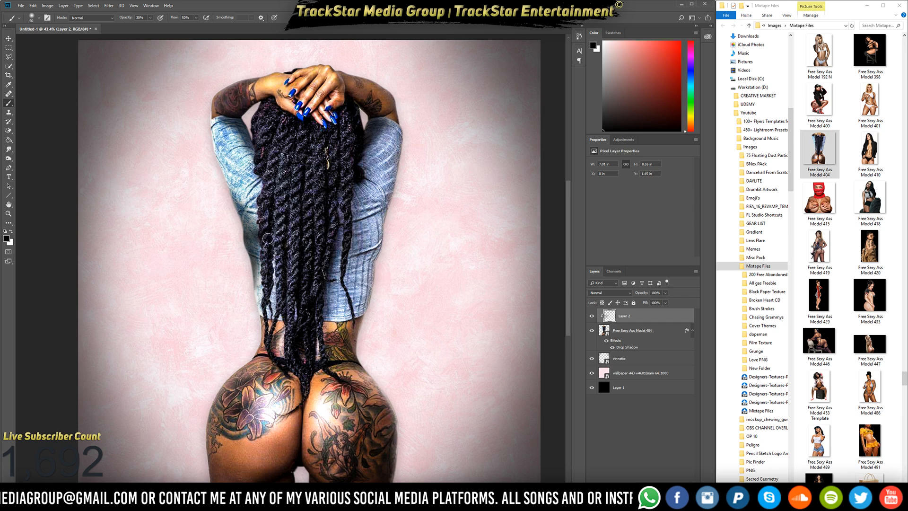
{"action": "scroll", "coordinate": [570, 265], "scroll_direction": "down", "scroll_amount": 1}
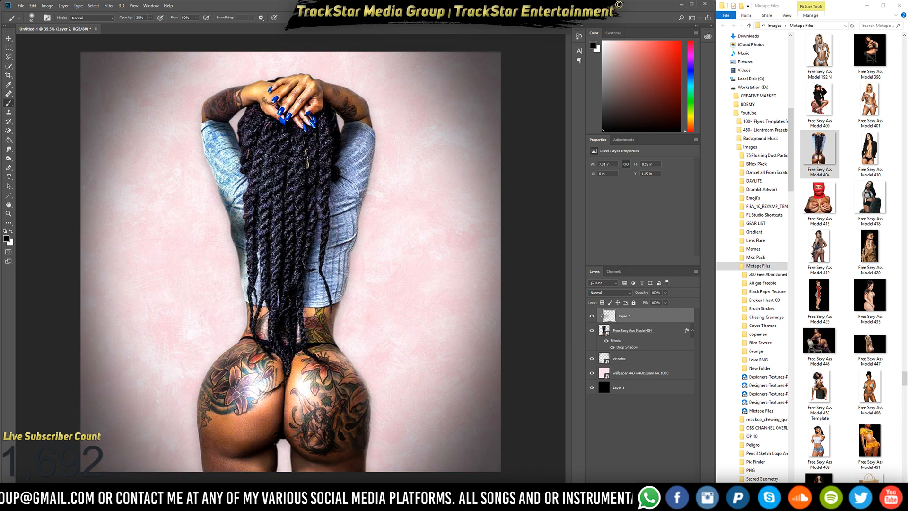
Add a layer mask to the shading layer and soften the left sleeve's outer shading with a larger black brush at 30% opacity.
{"action": "left_click", "coordinate": [623, 486]}
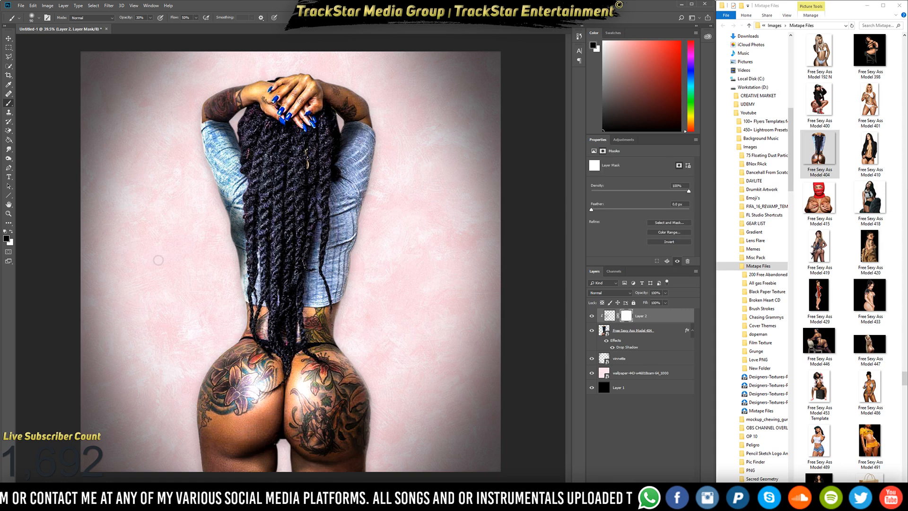
{"action": "scroll", "coordinate": [218, 248], "scroll_direction": "up", "scroll_amount": 1}
{"action": "scroll", "coordinate": [218, 249], "scroll_direction": "up", "scroll_amount": 1}
{"action": "scroll", "coordinate": [292, 306], "scroll_direction": "up", "scroll_amount": 2}
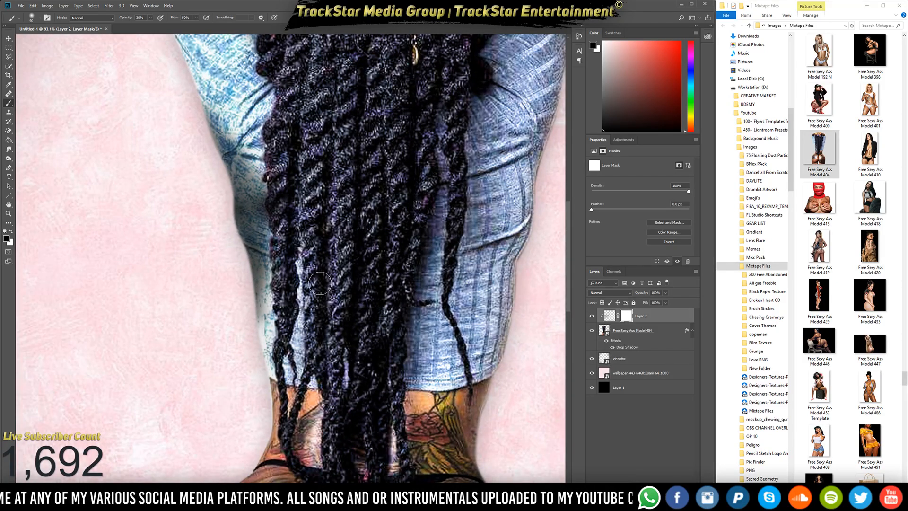
{"action": "key", "text": "bracketright"}
{"action": "key", "text": "bracketright"}
{"action": "key", "text": "bracketright"}
{"action": "key", "text": "bracketright"}
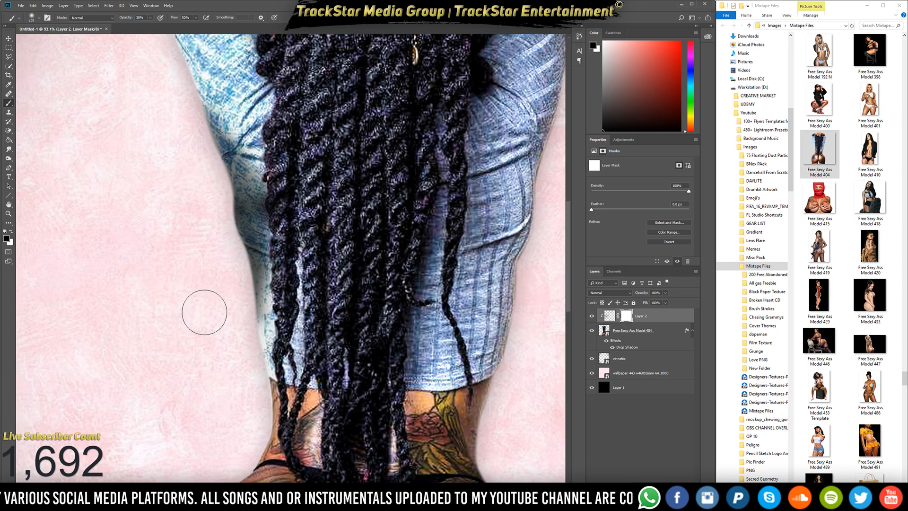
{"action": "mouse_move", "coordinate": [220, 310]}
{"action": "left_mouse_down"}
{"action": "mouse_move", "coordinate": [239, 284]}
{"action": "mouse_move", "coordinate": [213, 183]}
{"action": "mouse_move", "coordinate": [219, 153]}
{"action": "left_mouse_up"}
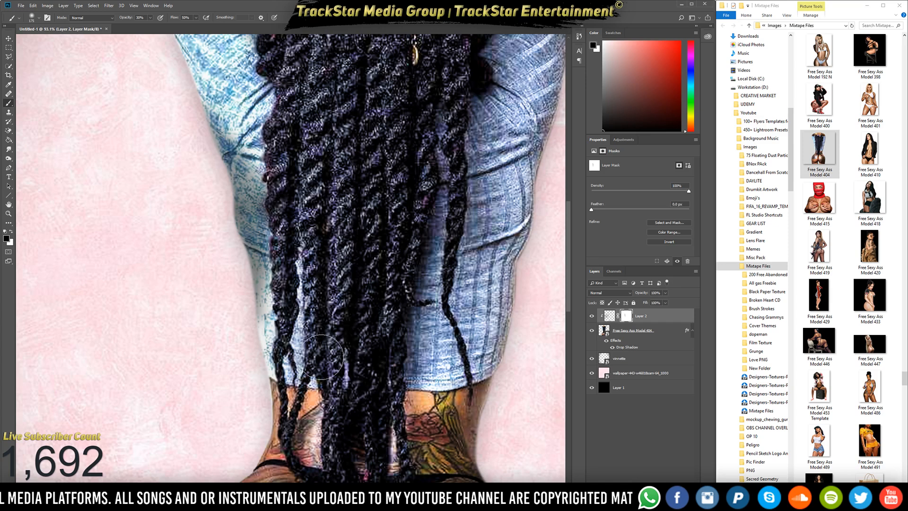
{"action": "mouse_move", "coordinate": [230, 300]}
{"action": "left_mouse_down"}
{"action": "mouse_move", "coordinate": [256, 222]}
{"action": "mouse_move", "coordinate": [228, 180]}
{"action": "left_mouse_up"}
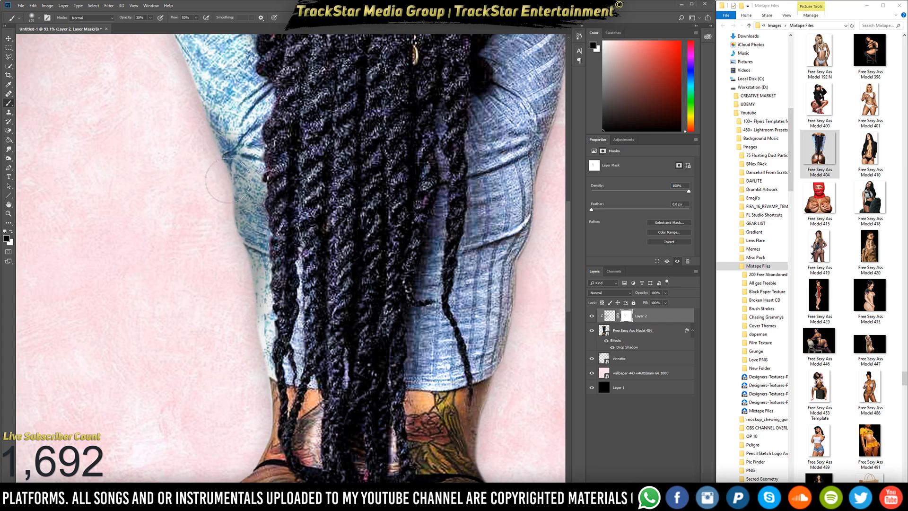
Compare the whole cover with and without the masked shading layer.
{"action": "scroll", "coordinate": [277, 387], "scroll_direction": "down", "scroll_amount": 5}
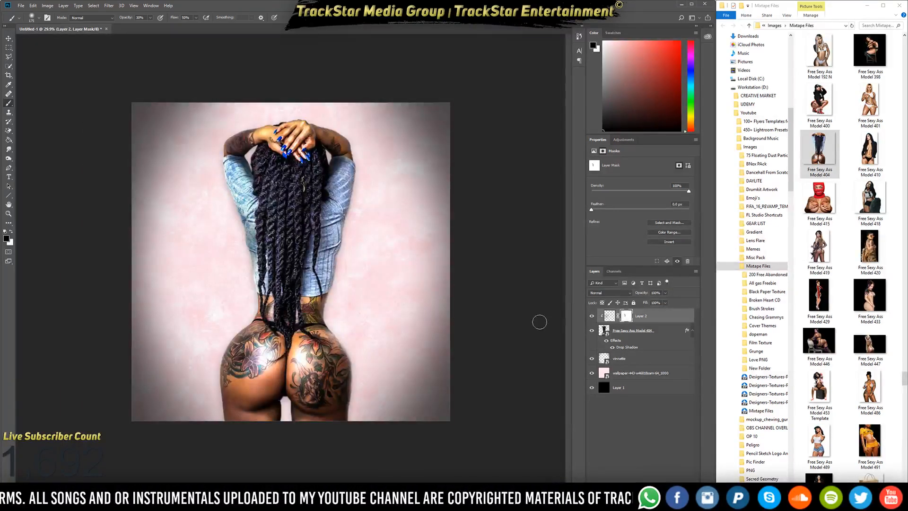
{"action": "left_click", "coordinate": [593, 317]}
{"action": "left_click", "coordinate": [593, 317]}
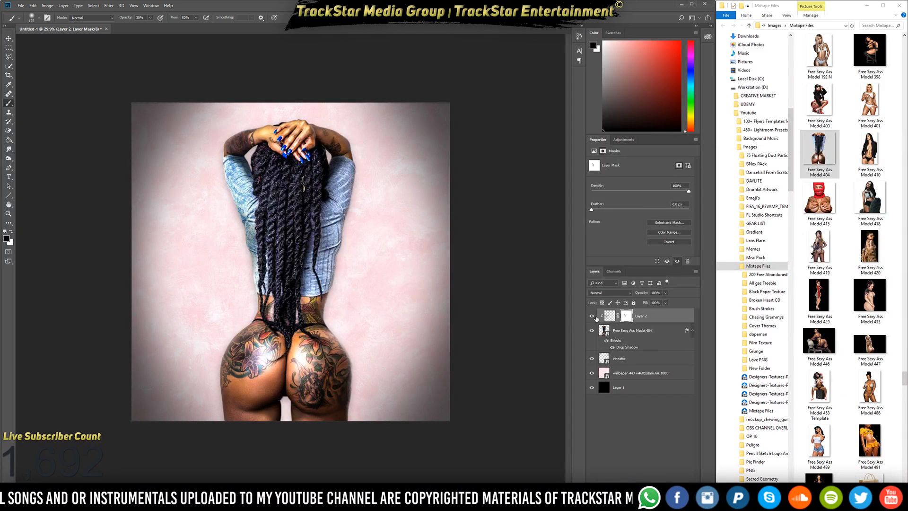
{"action": "left_click", "coordinate": [593, 317]}
{"action": "left_click", "coordinate": [593, 317]}
{"action": "left_click", "coordinate": [593, 317]}
{"action": "left_click", "coordinate": [593, 317]}
{"action": "left_click", "coordinate": [593, 317]}
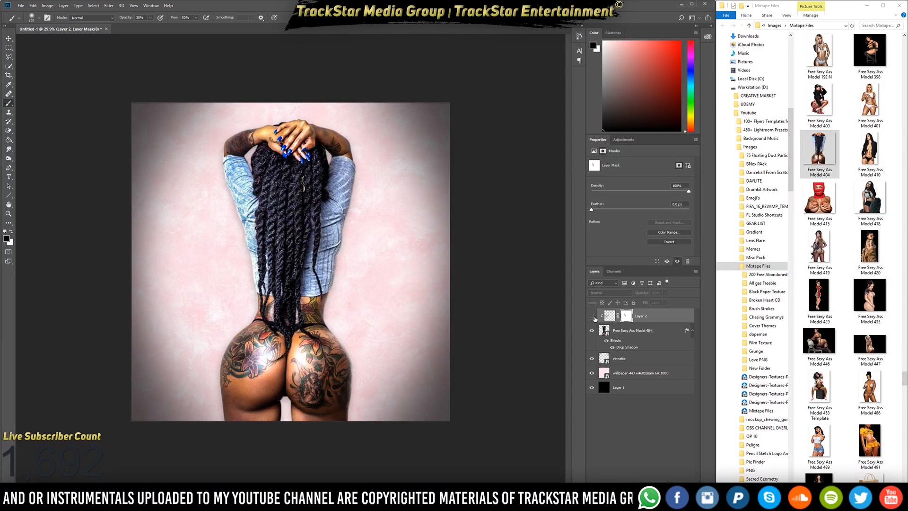
{"action": "left_click", "coordinate": [593, 317]}
Target the shading layer's pixels instead of its mask and shade the right side of the model's waist and hip.
{"action": "scroll", "coordinate": [345, 341], "scroll_direction": "up", "scroll_amount": 8}
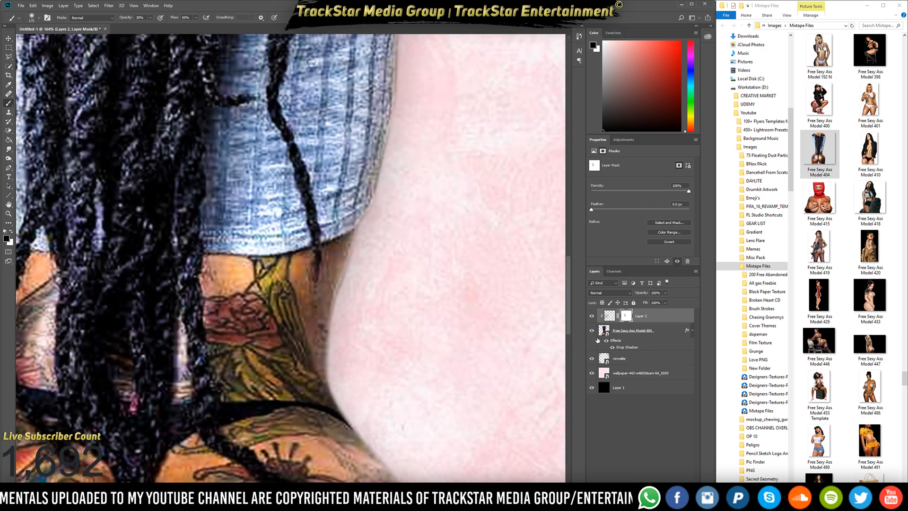
{"action": "left_click", "coordinate": [609, 316]}
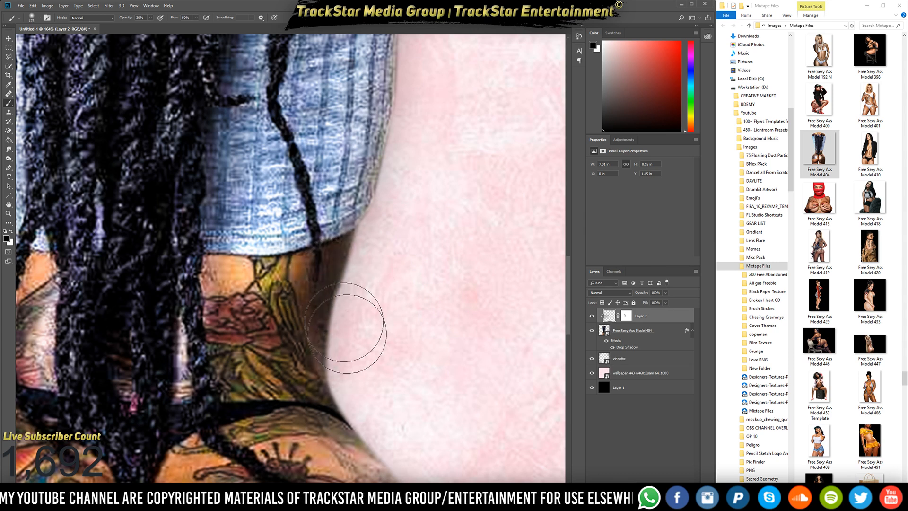
{"action": "scroll", "coordinate": [386, 330], "scroll_direction": "down", "scroll_amount": 5}
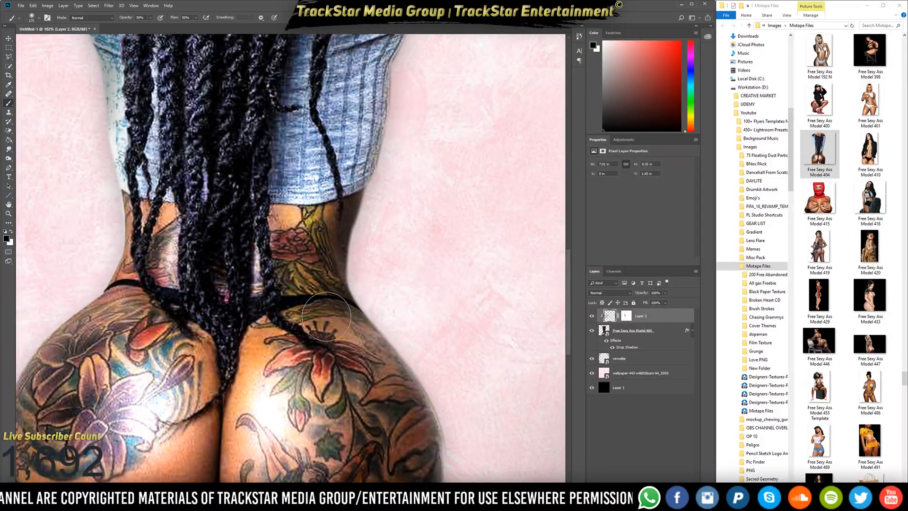
{"action": "mouse_move", "coordinate": [421, 410]}
{"action": "left_mouse_down"}
{"action": "mouse_move", "coordinate": [379, 353]}
{"action": "mouse_move", "coordinate": [443, 431]}
{"action": "left_mouse_up"}
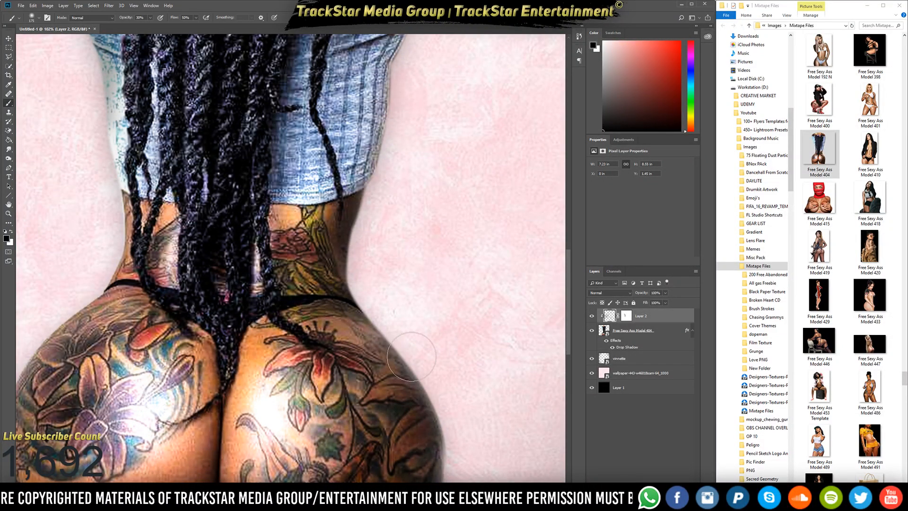
{"action": "scroll", "coordinate": [303, 296], "scroll_direction": "down", "scroll_amount": 2}
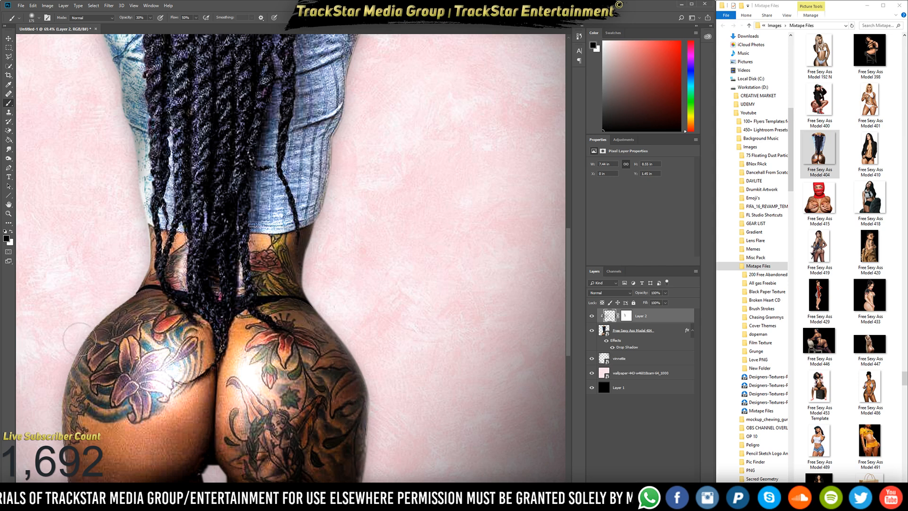
Toggle the shading layer's visibility to review the added waist and hip shading on the full cover.
{"action": "scroll", "coordinate": [116, 313], "scroll_direction": "down", "scroll_amount": 5}
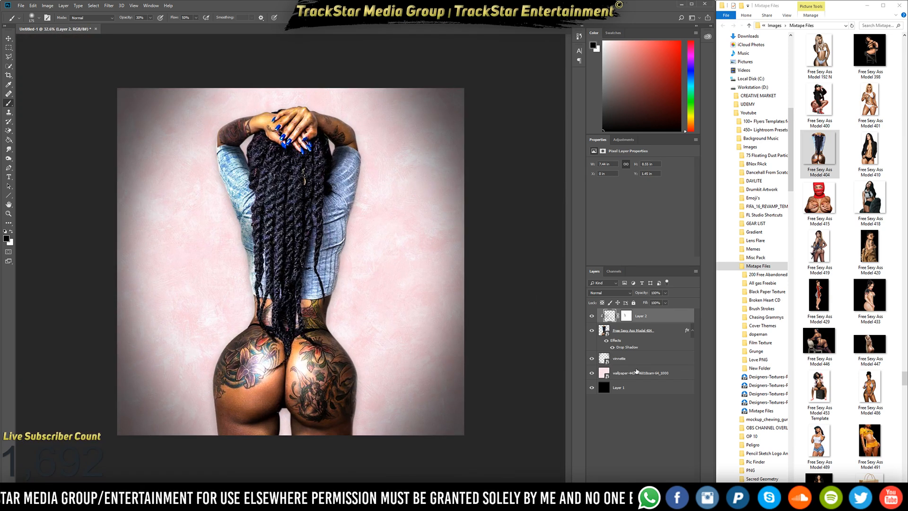
{"action": "left_click", "coordinate": [592, 320]}
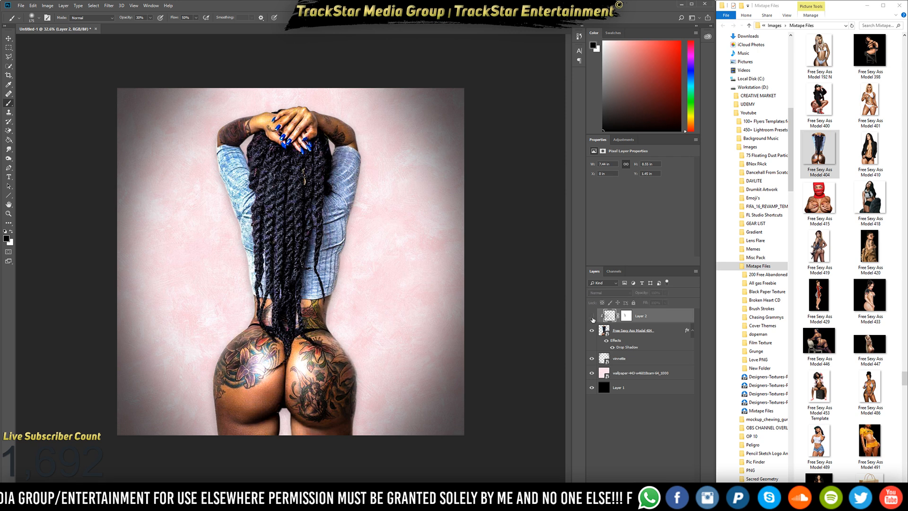
{"action": "left_click", "coordinate": [592, 320]}
{"action": "left_click", "coordinate": [593, 319]}
{"action": "left_click", "coordinate": [594, 320]}
{"action": "left_click", "coordinate": [593, 320]}
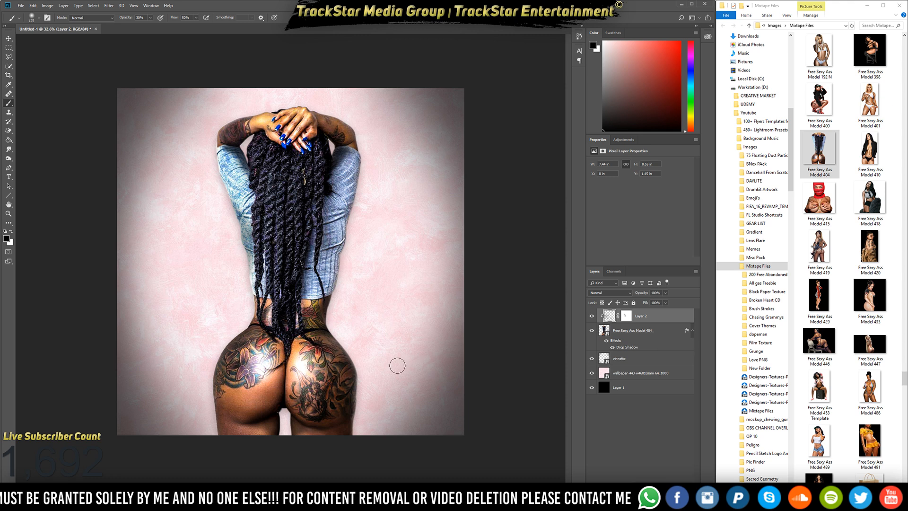
Shade the model's lower fingers on the shading layer with a much smaller black brush at 30% opacity.
{"action": "scroll", "coordinate": [325, 337], "scroll_direction": "up", "scroll_amount": 1}
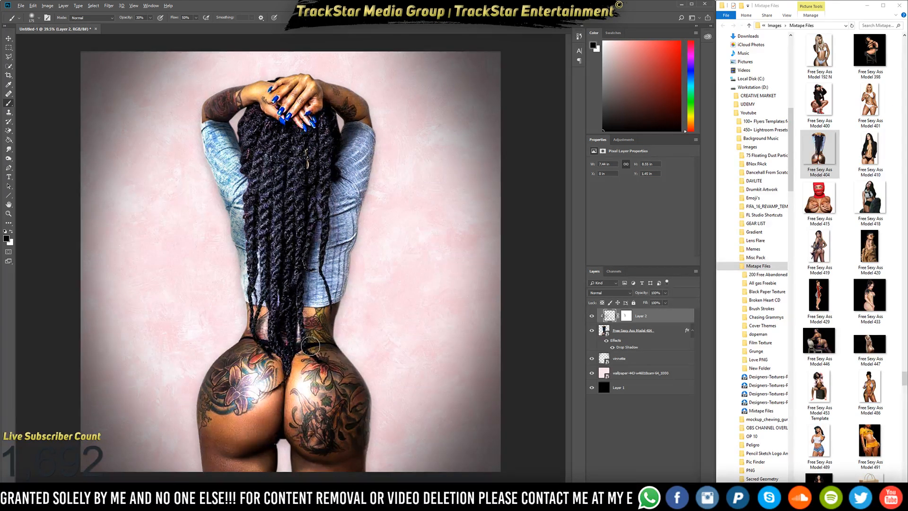
{"action": "scroll", "coordinate": [310, 347], "scroll_direction": "up", "scroll_amount": 1}
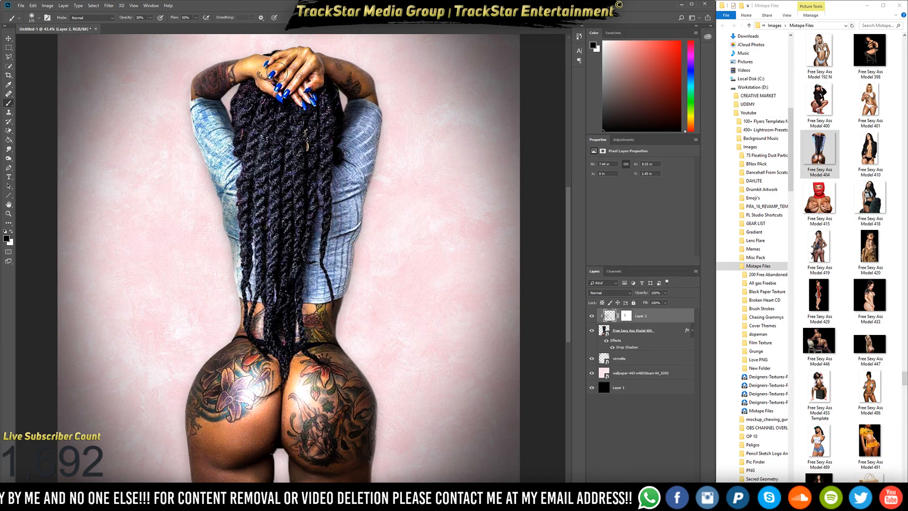
{"action": "scroll", "coordinate": [277, 72], "scroll_direction": "up", "scroll_amount": 5}
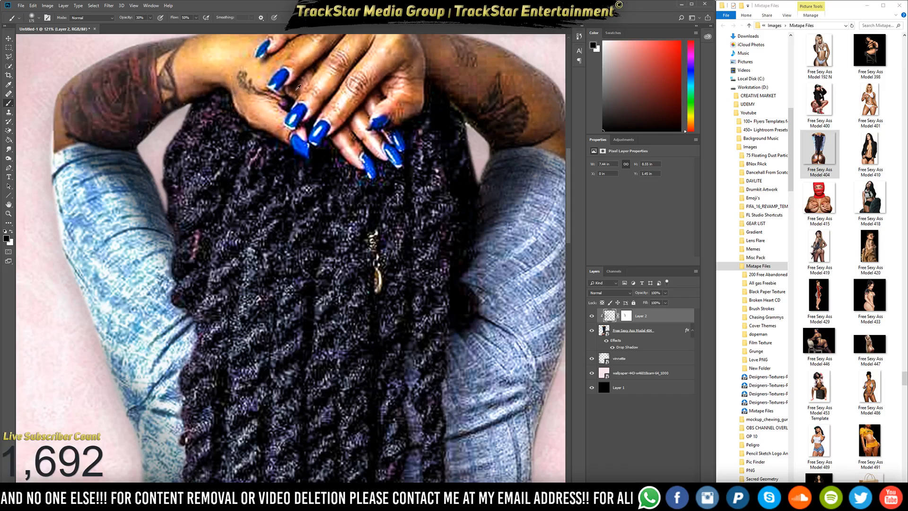
{"action": "scroll", "coordinate": [298, 88], "scroll_direction": "down", "scroll_amount": 3}
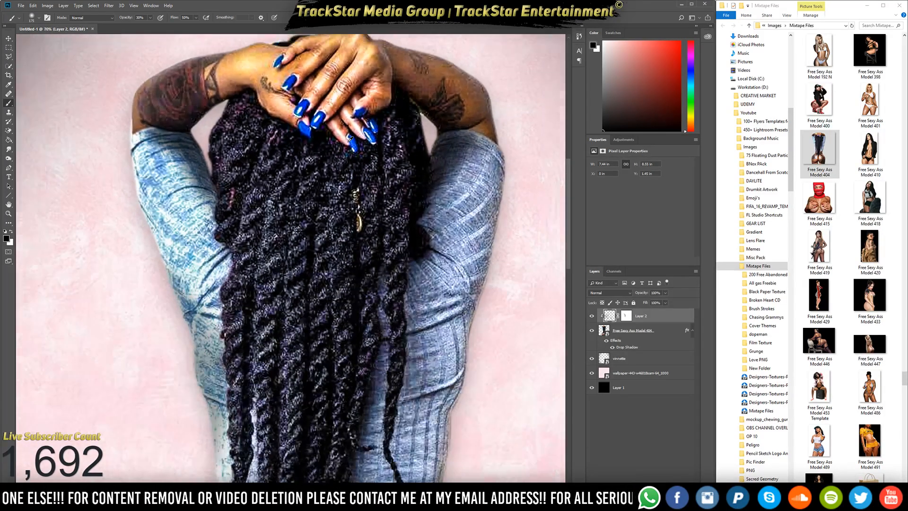
{"action": "scroll", "coordinate": [351, 138], "scroll_direction": "down", "scroll_amount": 2}
{"action": "scroll", "coordinate": [355, 136], "scroll_direction": "up", "scroll_amount": 8}
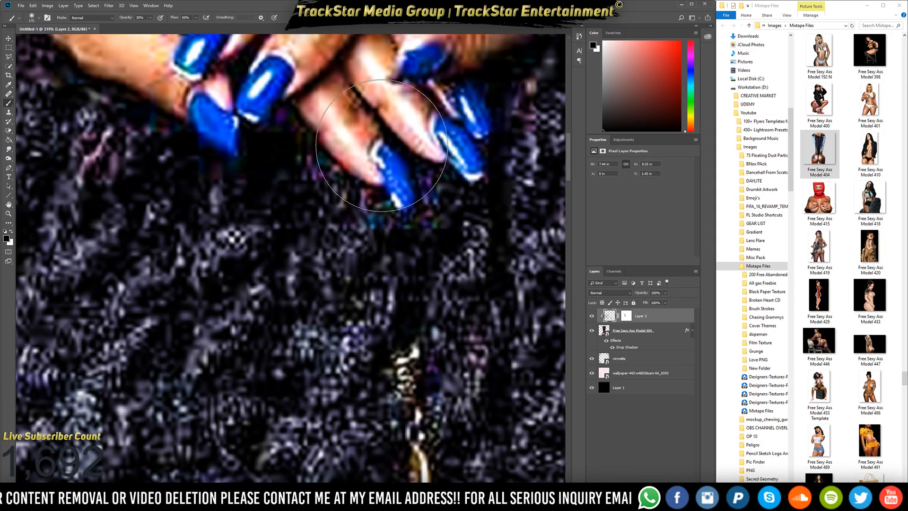
{"action": "key", "text": "bracketleft"}
{"action": "key", "text": "bracketleft"}
{"action": "key", "text": "bracketleft"}
{"action": "key", "text": "bracketleft"}
{"action": "key", "text": "bracketleft"}
{"action": "key", "text": "bracketleft"}
{"action": "key", "text": "bracketleft"}
{"action": "key", "text": "bracketleft"}
{"action": "key", "text": "bracketleft"}
{"action": "key", "text": "bracketleft"}
{"action": "key", "text": "bracketleft"}
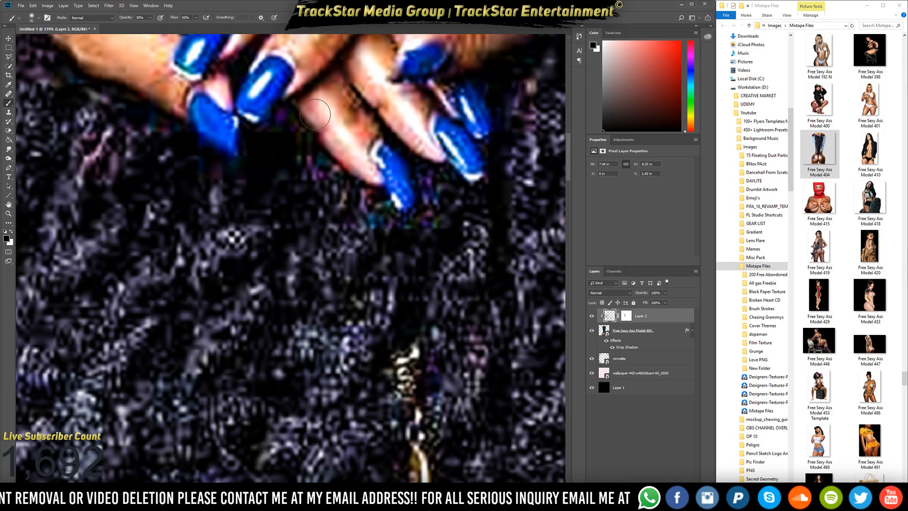
{"action": "key", "text": "bracketleft"}
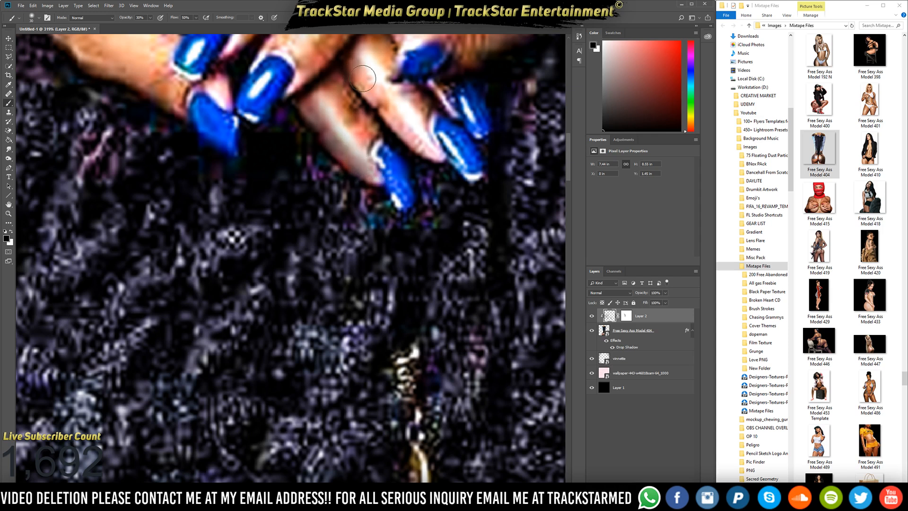
{"action": "mouse_move", "coordinate": [363, 78]}
{"action": "left_mouse_down"}
{"action": "mouse_move", "coordinate": [436, 156]}
{"action": "mouse_move", "coordinate": [349, 69]}
{"action": "left_mouse_up"}
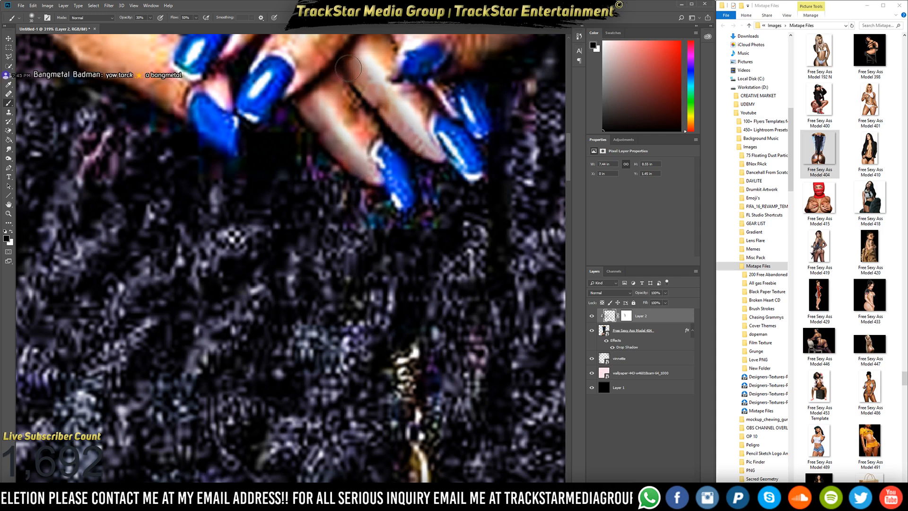
Extend the soft black shading over the upper hand's thumb area and the outer edge of the other hand.
{"action": "scroll", "coordinate": [348, 68], "scroll_direction": "up", "scroll_amount": 5}
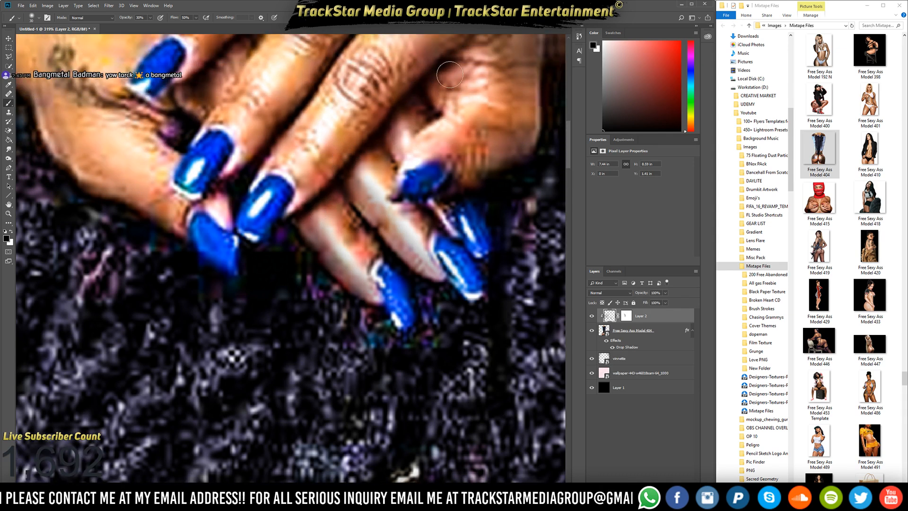
{"action": "mouse_move", "coordinate": [449, 74]}
{"action": "left_mouse_down"}
{"action": "mouse_move", "coordinate": [447, 120]}
{"action": "mouse_move", "coordinate": [464, 68]}
{"action": "mouse_move", "coordinate": [471, 82]}
{"action": "mouse_move", "coordinate": [487, 77]}
{"action": "mouse_move", "coordinate": [445, 124]}
{"action": "mouse_move", "coordinate": [437, 128]}
{"action": "mouse_move", "coordinate": [453, 117]}
{"action": "mouse_move", "coordinate": [422, 129]}
{"action": "mouse_move", "coordinate": [461, 103]}
{"action": "mouse_move", "coordinate": [476, 70]}
{"action": "mouse_move", "coordinate": [460, 59]}
{"action": "mouse_move", "coordinate": [439, 77]}
{"action": "mouse_move", "coordinate": [461, 98]}
{"action": "mouse_move", "coordinate": [411, 132]}
{"action": "mouse_move", "coordinate": [415, 143]}
{"action": "mouse_move", "coordinate": [425, 139]}
{"action": "mouse_move", "coordinate": [408, 166]}
{"action": "mouse_move", "coordinate": [424, 143]}
{"action": "mouse_move", "coordinate": [396, 158]}
{"action": "mouse_move", "coordinate": [432, 278]}
{"action": "mouse_move", "coordinate": [372, 218]}
{"action": "left_mouse_up"}
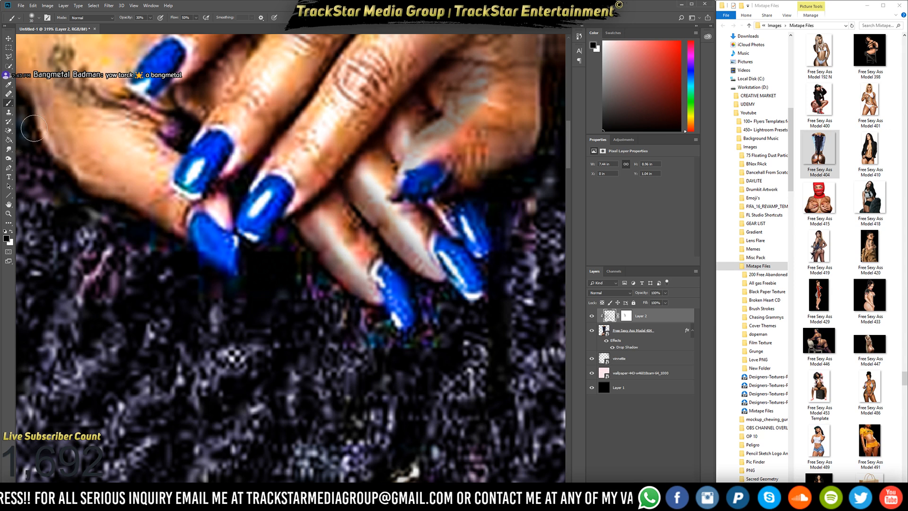
{"action": "mouse_move", "coordinate": [33, 128]}
{"action": "left_mouse_down"}
{"action": "mouse_move", "coordinate": [83, 178]}
{"action": "mouse_move", "coordinate": [178, 229]}
{"action": "mouse_move", "coordinate": [122, 198]}
{"action": "mouse_move", "coordinate": [34, 107]}
{"action": "left_mouse_up"}
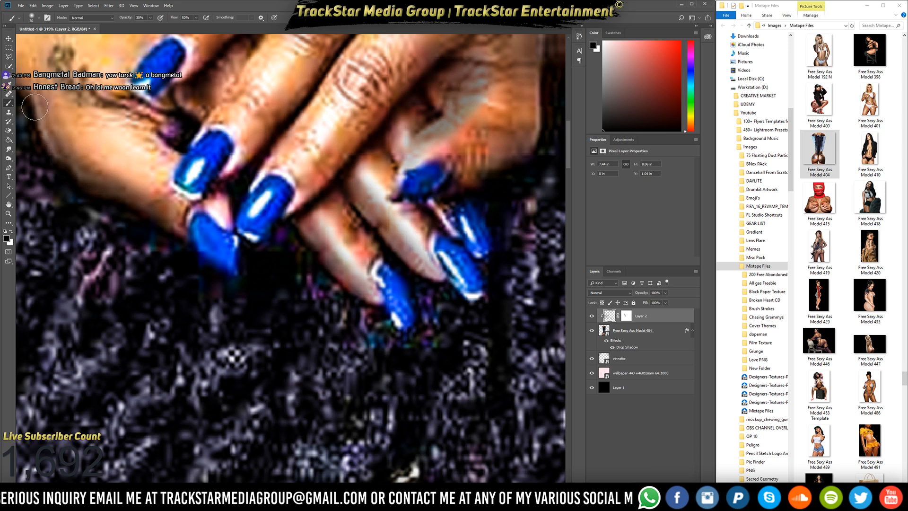
Compare the full cover with the shading layer hidden and shown to review the hand shading.
{"action": "scroll", "coordinate": [208, 159], "scroll_direction": "down", "scroll_amount": 6}
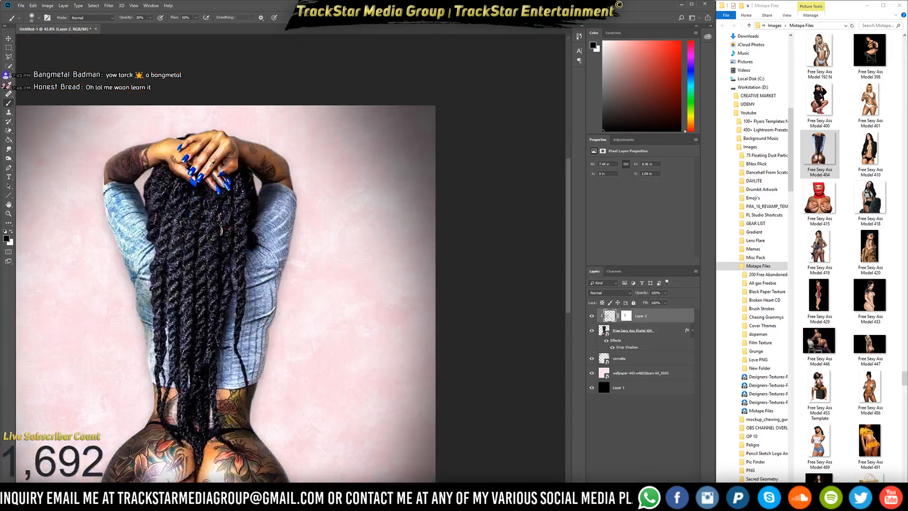
{"action": "scroll", "coordinate": [217, 195], "scroll_direction": "down", "scroll_amount": 2}
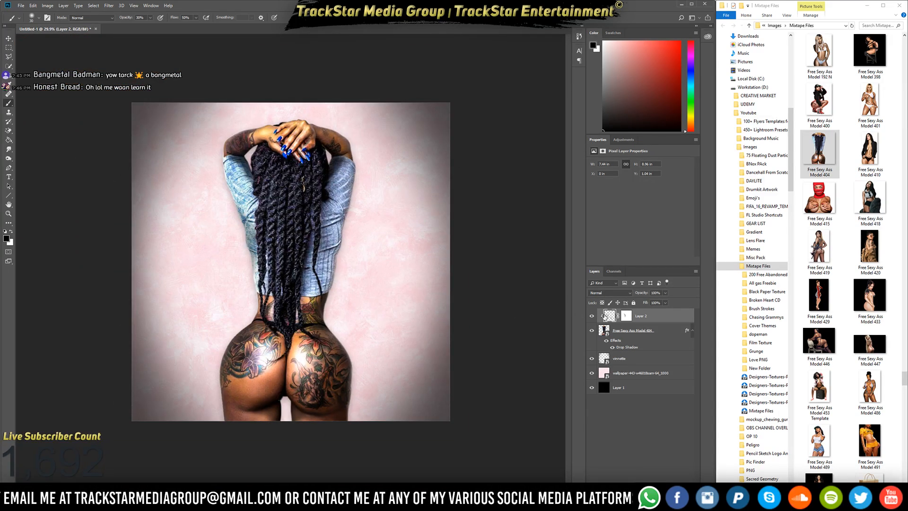
{"action": "left_click", "coordinate": [593, 316]}
{"action": "left_click", "coordinate": [593, 316]}
{"action": "left_click", "coordinate": [593, 316]}
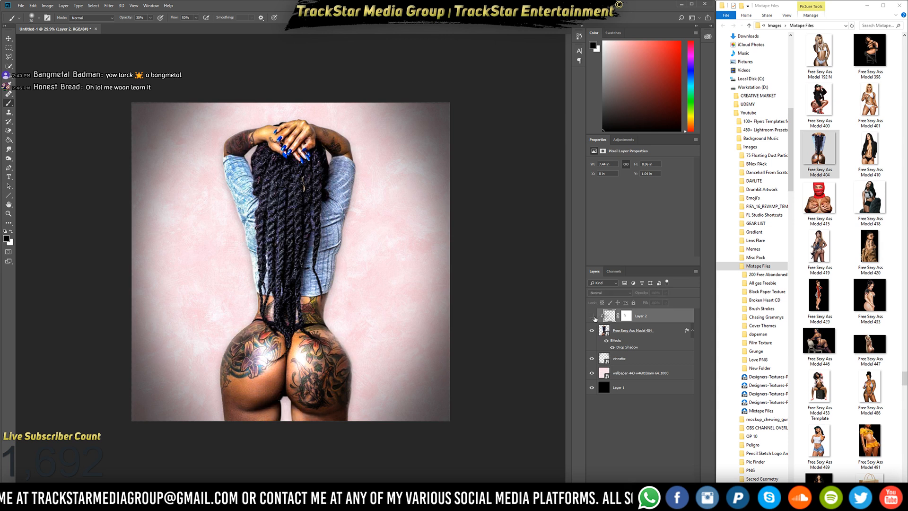
{"action": "left_click", "coordinate": [592, 316]}
{"action": "left_click", "coordinate": [593, 316]}
{"action": "left_click", "coordinate": [592, 316]}
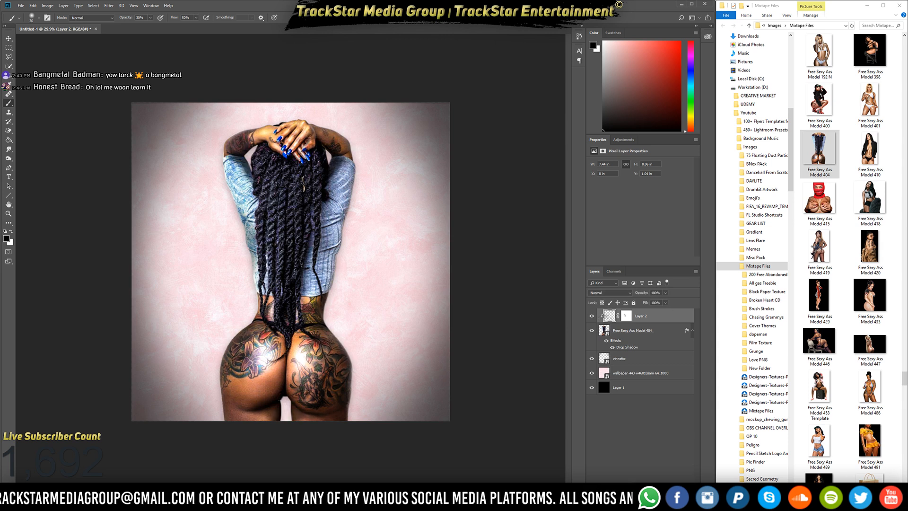
{"action": "scroll", "coordinate": [396, 321], "scroll_direction": "up", "scroll_amount": 1}
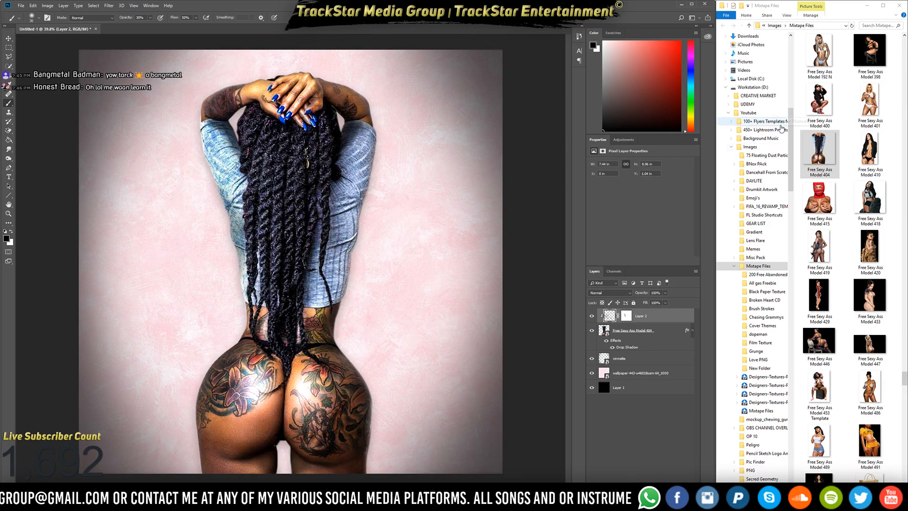
Browse the image library in File Explorer to the Black Paper Texture folder inside Mixtape Files.
{"action": "left_click", "coordinate": [764, 44]}
{"action": "left_click", "coordinate": [750, 146]}
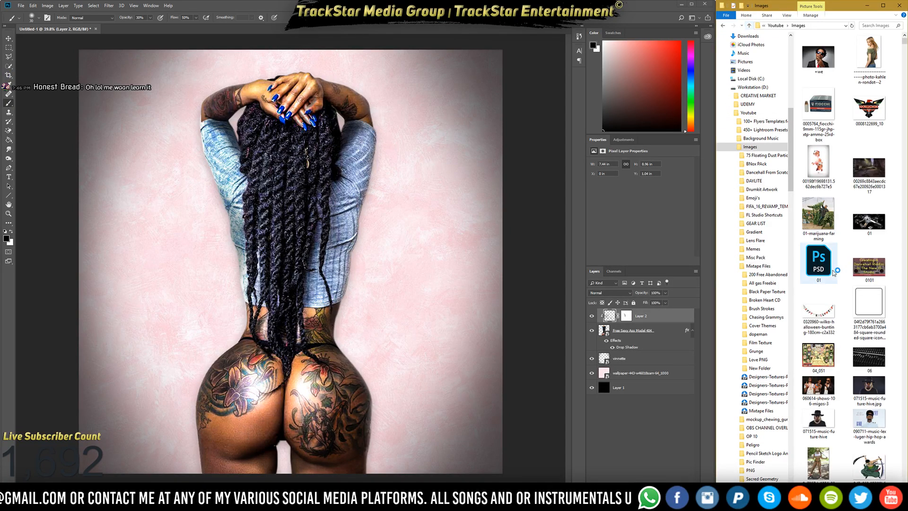
{"action": "scroll", "coordinate": [757, 236], "scroll_direction": "up", "scroll_amount": 1}
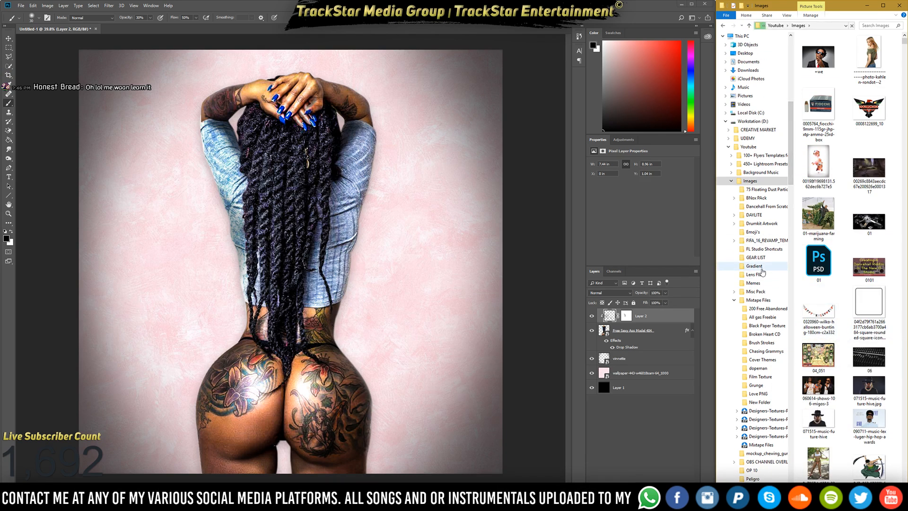
{"action": "scroll", "coordinate": [754, 274], "scroll_direction": "down", "scroll_amount": 1}
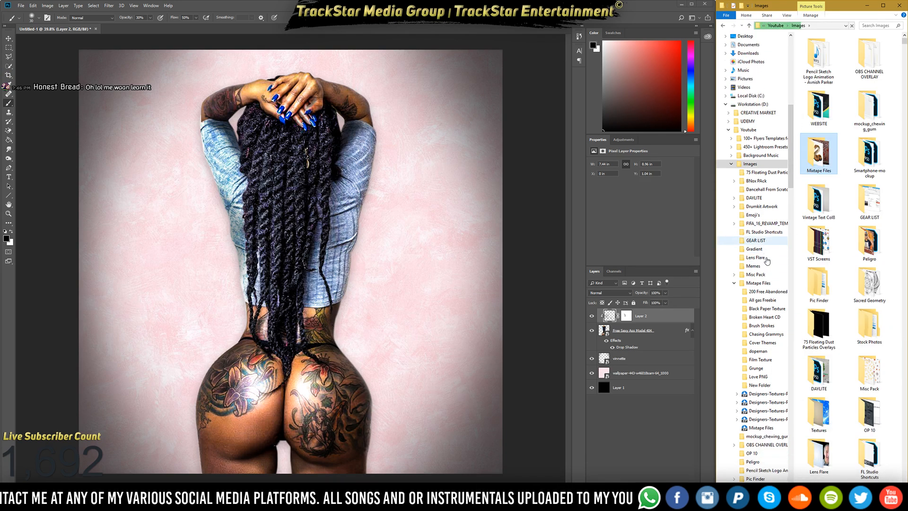
{"action": "left_click", "coordinate": [734, 283]}
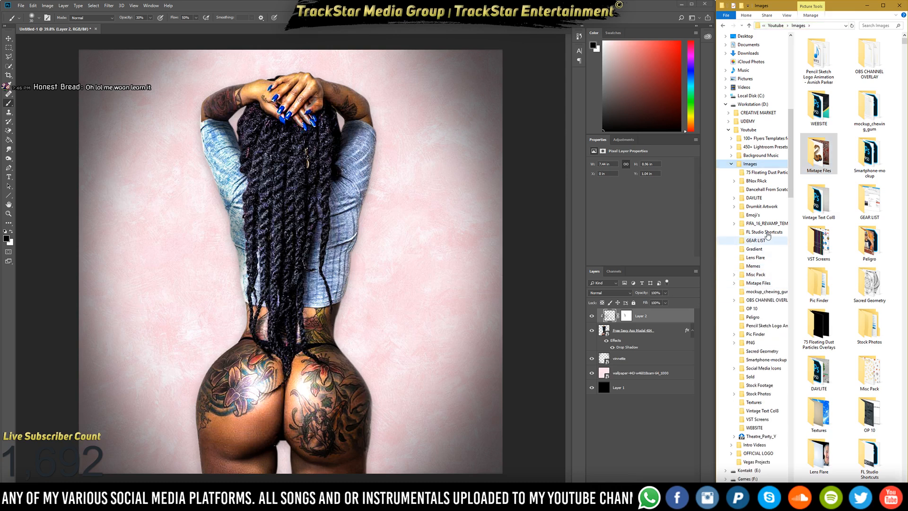
{"action": "double_click", "coordinate": [818, 154]}
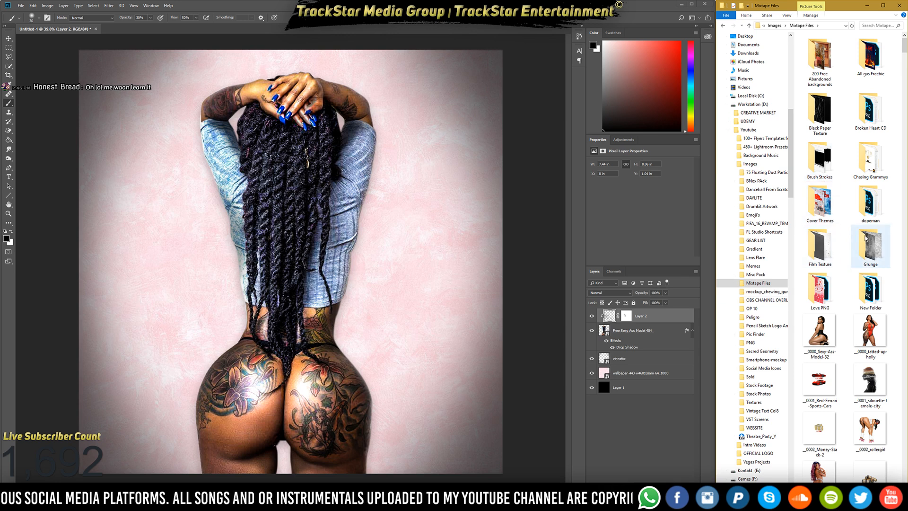
{"action": "double_click", "coordinate": [823, 111]}
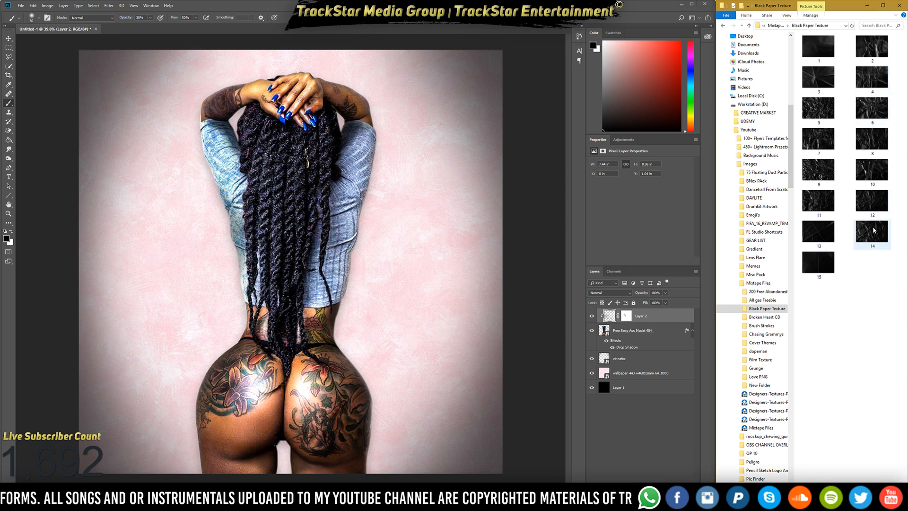
Place black paper texture 15 above the shading layer in the Photoshop cover and scale it to fill the canvas.
{"action": "left_click", "coordinate": [828, 255]}
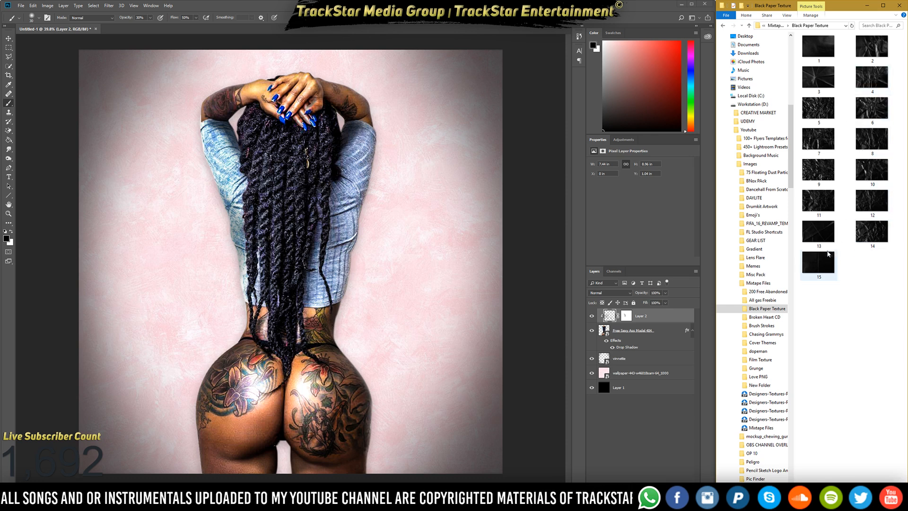
{"action": "left_click_drag", "start_coordinate": [828, 255], "coordinate": [513, 293]}
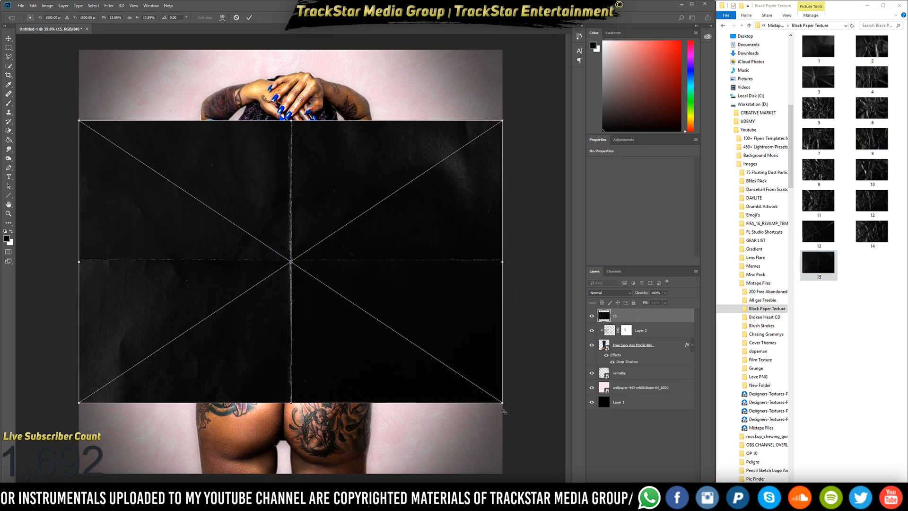
{"action": "left_click_drag", "start_coordinate": [504, 412], "coordinate": [569, 478]}
{"action": "left_click_drag", "start_coordinate": [290, 458], "coordinate": [295, 476]}
{"action": "key", "text": "Return"}
{"action": "key", "text": "b"}
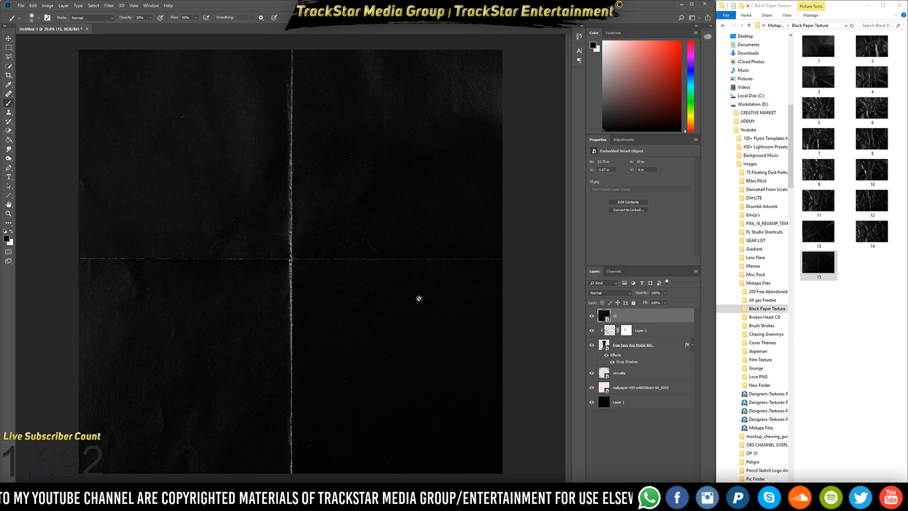
Rotate the black paper texture clockwise by about 5.8°, keeping the whole canvas covered.
{"action": "key", "text": "ctrl+t"}
{"action": "key", "text": "ctrl+0"}
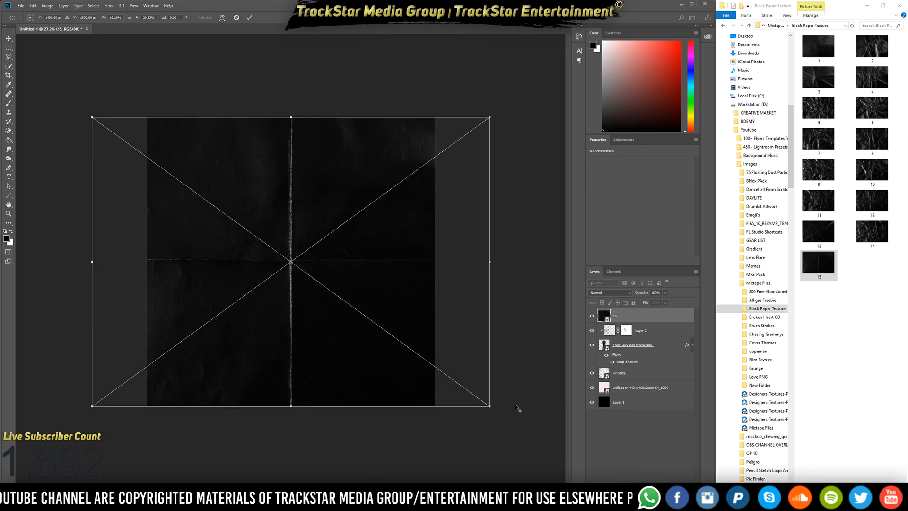
{"action": "mouse_move", "coordinate": [517, 413]}
{"action": "left_mouse_down"}
{"action": "mouse_move", "coordinate": [523, 419]}
{"action": "mouse_move", "coordinate": [479, 433]}
{"action": "mouse_move", "coordinate": [524, 428]}
{"action": "left_mouse_up"}
{"action": "key", "text": "Return"}
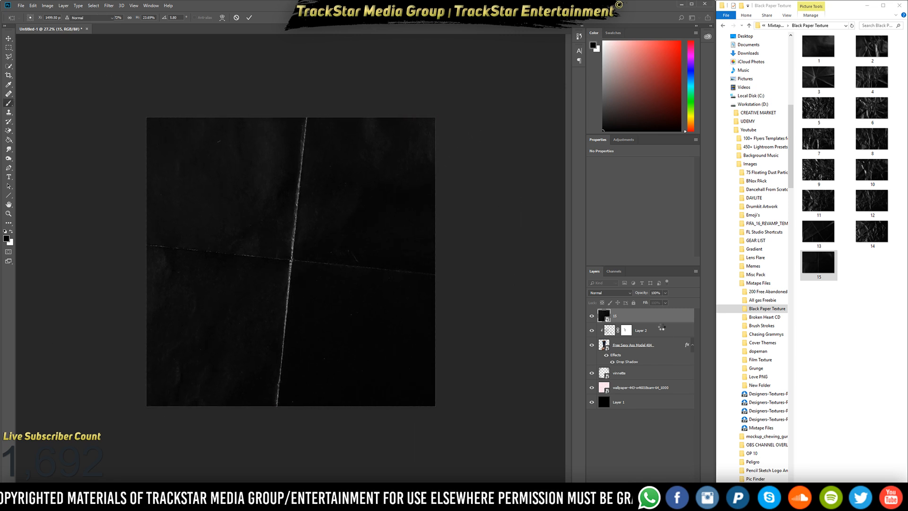
Set the black paper texture layer's blend mode to Screen.
{"action": "left_click", "coordinate": [617, 293]}
{"action": "left_click", "coordinate": [617, 298]}
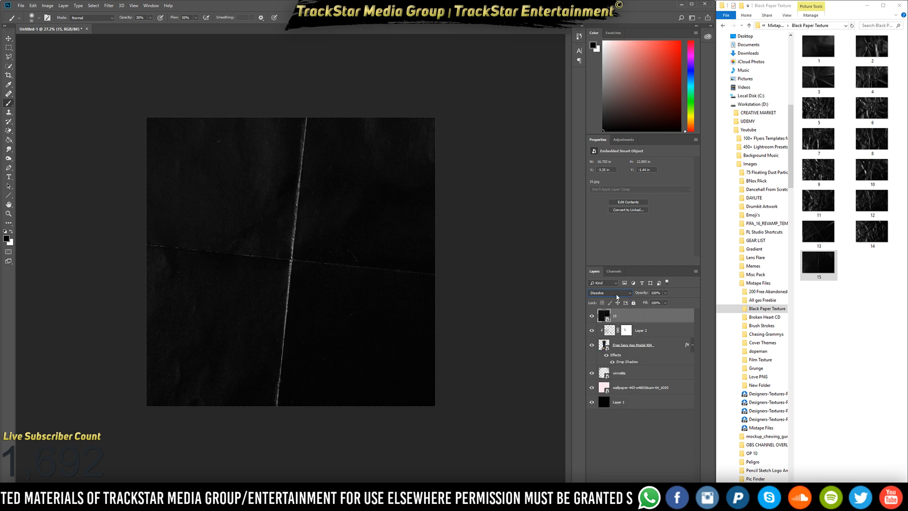
{"action": "scroll", "coordinate": [617, 293], "scroll_direction": "down", "scroll_amount": 4}
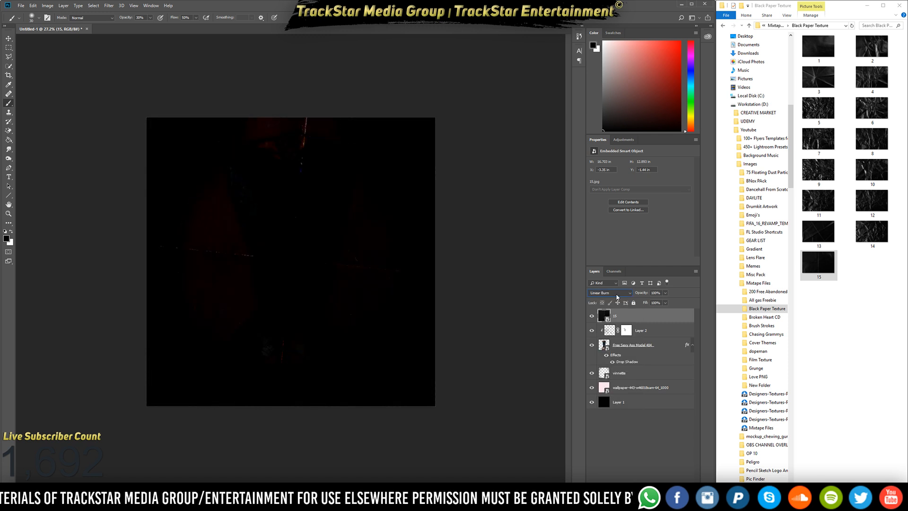
{"action": "scroll", "coordinate": [617, 297], "scroll_direction": "down", "scroll_amount": 2}
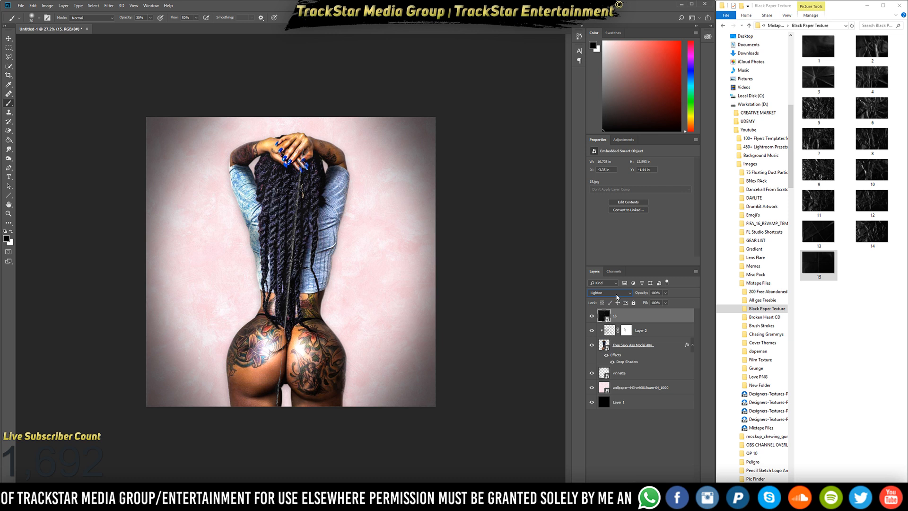
{"action": "scroll", "coordinate": [617, 297], "scroll_direction": "down", "scroll_amount": 1}
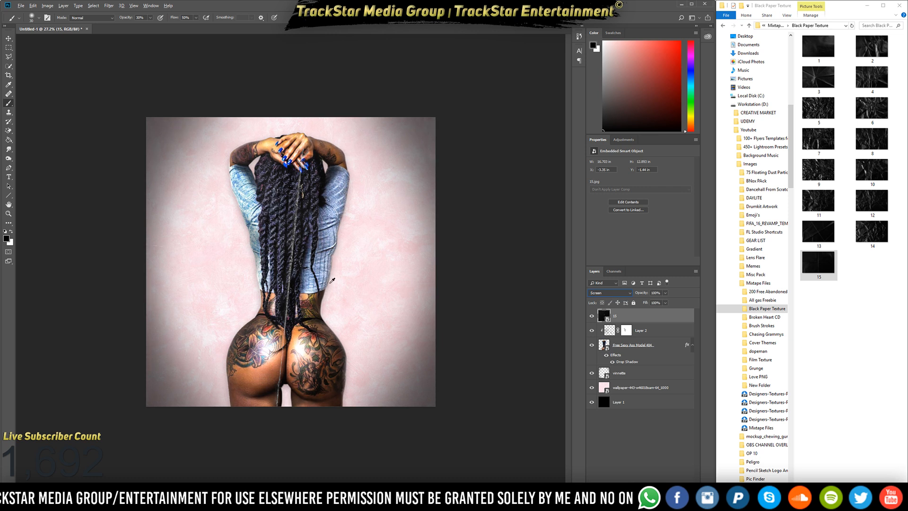
{"action": "left_click", "coordinate": [321, 258]}
{"action": "key", "text": "Escape"}
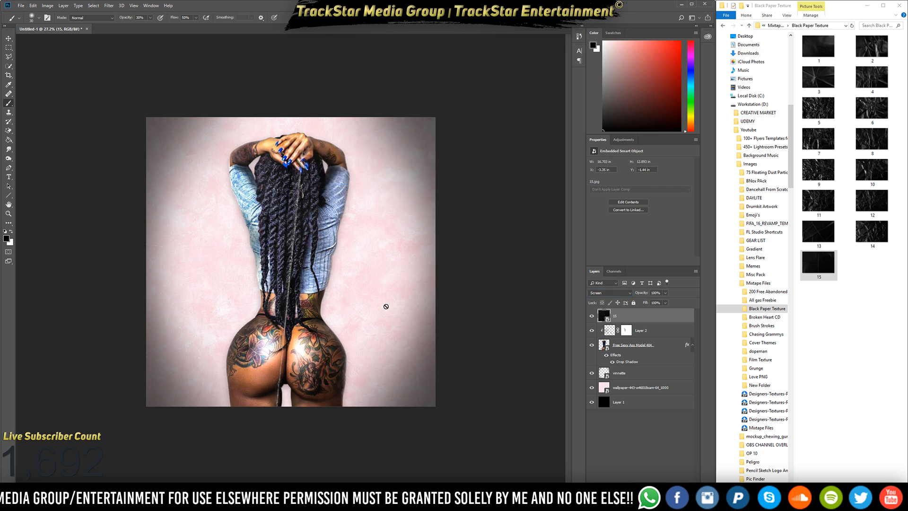
Rotate the black paper texture 15 layer slightly further clockwise, to about 6.7°, keeping the whole canvas covered.
{"action": "scroll", "coordinate": [338, 308], "scroll_direction": "up", "scroll_amount": 2}
{"action": "scroll", "coordinate": [336, 313], "scroll_direction": "down", "scroll_amount": 1}
{"action": "scroll", "coordinate": [336, 313], "scroll_direction": "down", "scroll_amount": 2}
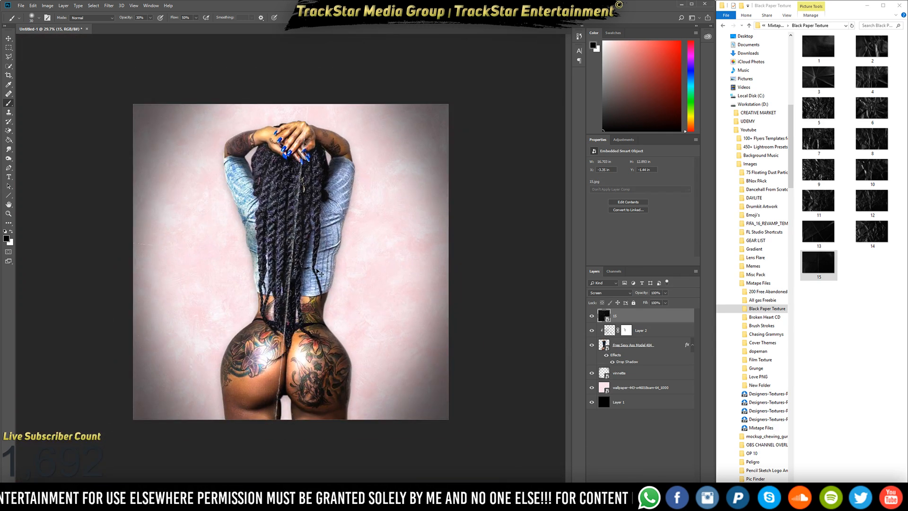
{"action": "key", "text": "ctrl+t"}
{"action": "left_click_drag", "start_coordinate": [318, 272], "coordinate": [418, 298]}
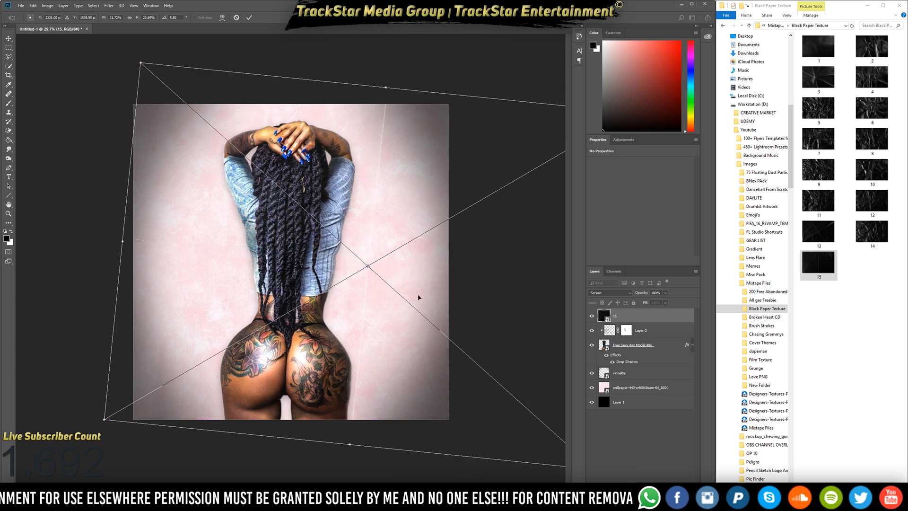
{"action": "left_click_drag", "start_coordinate": [385, 458], "coordinate": [389, 450]}
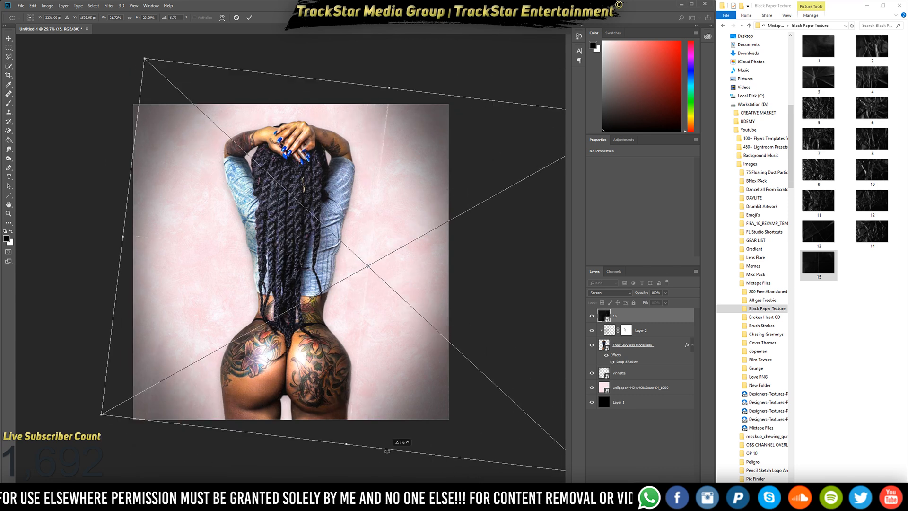
{"action": "key", "text": "Return"}
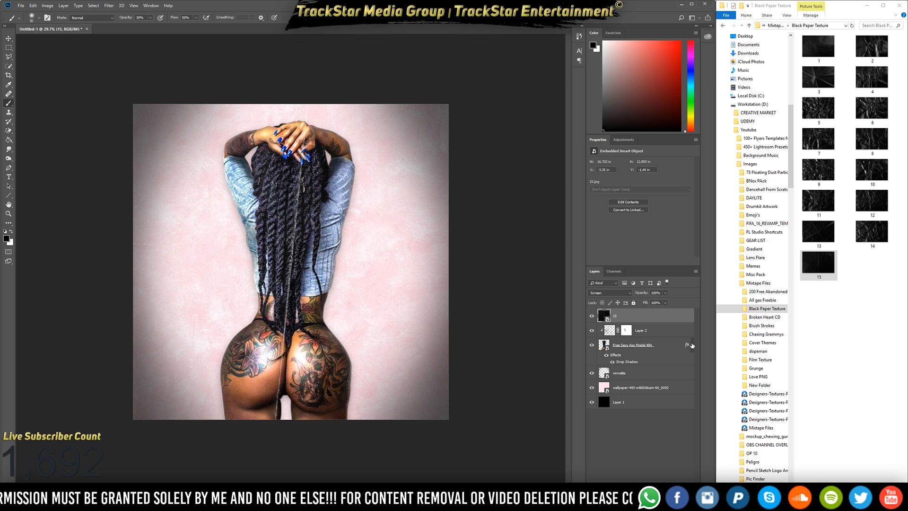
Select the pink wallpaper layer in Photoshop and browse the image library to the Grunge folder inside Mixtape Files.
{"action": "left_click", "coordinate": [615, 387]}
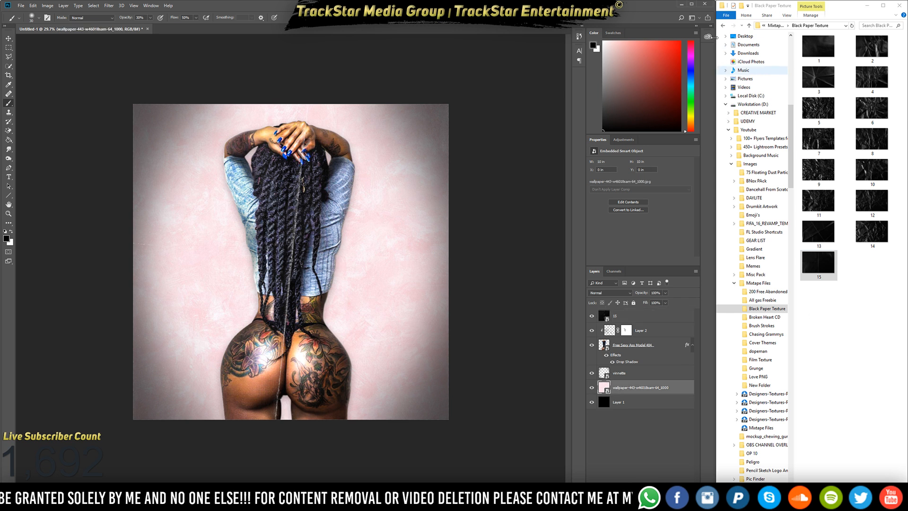
{"action": "left_click", "coordinate": [723, 26]}
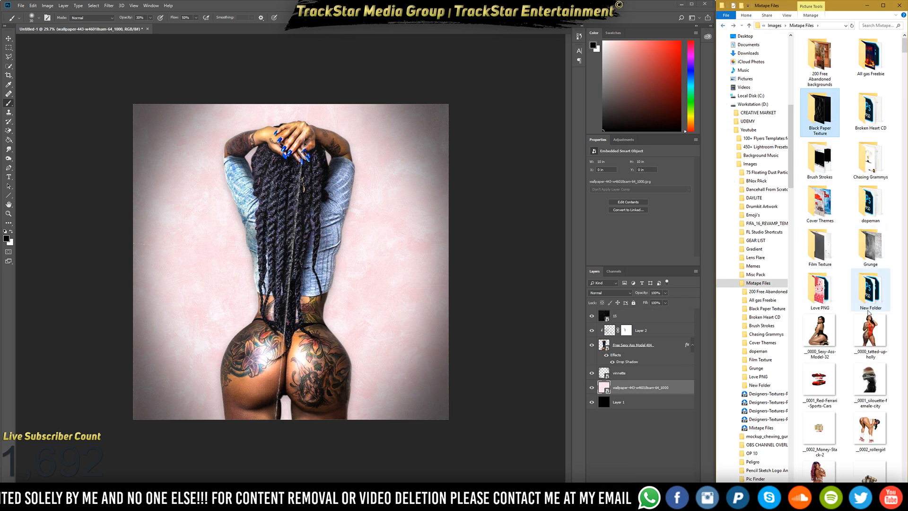
{"action": "left_click", "coordinate": [823, 253]}
{"action": "double_click", "coordinate": [823, 253]}
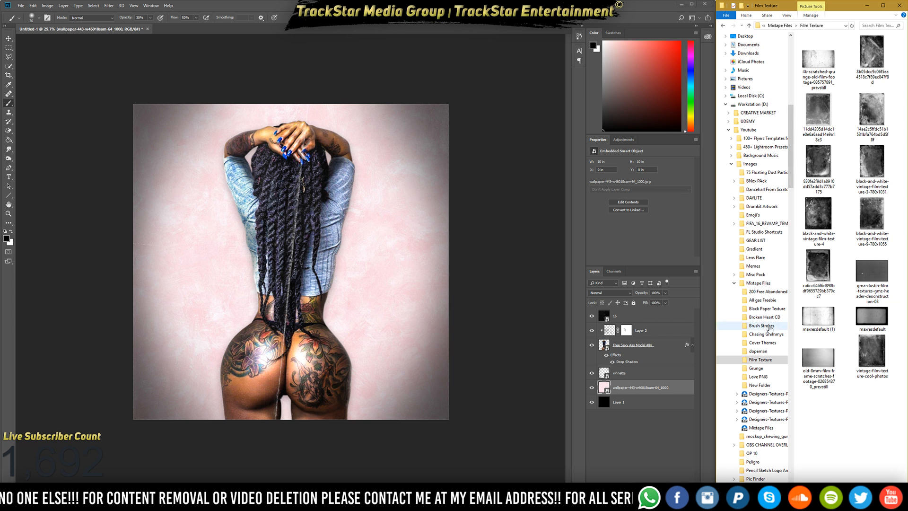
{"action": "left_click", "coordinate": [757, 368]}
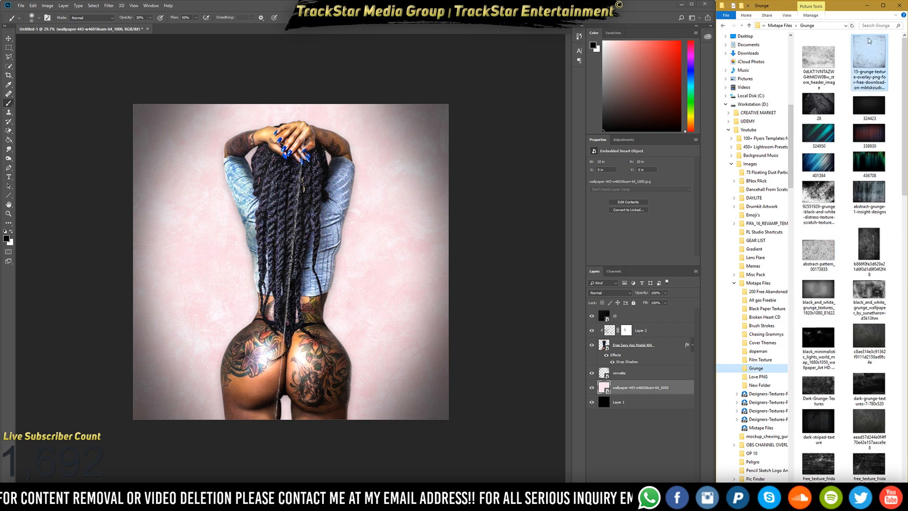
Try placing the 15-grunge-texture-overlay image directly above the pink wallpaper layer.
{"action": "left_click_drag", "start_coordinate": [869, 41], "coordinate": [495, 308]}
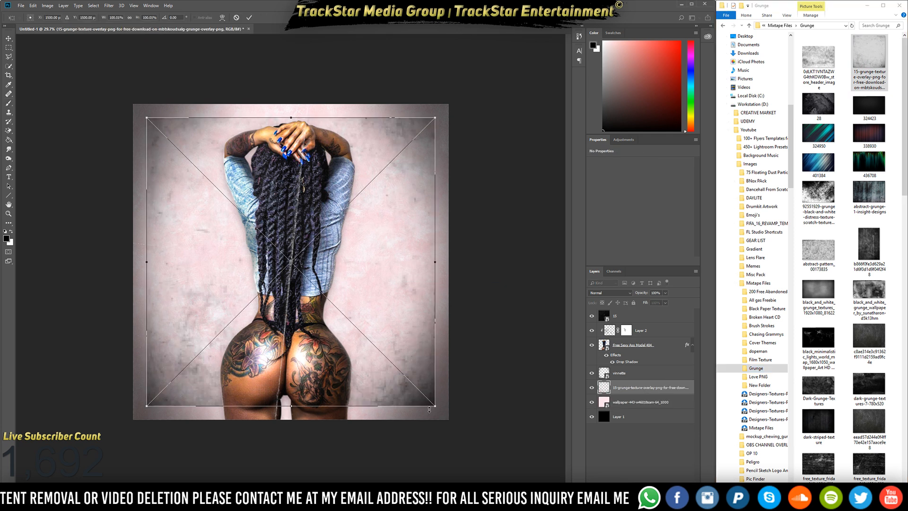
{"action": "key", "text": "Escape"}
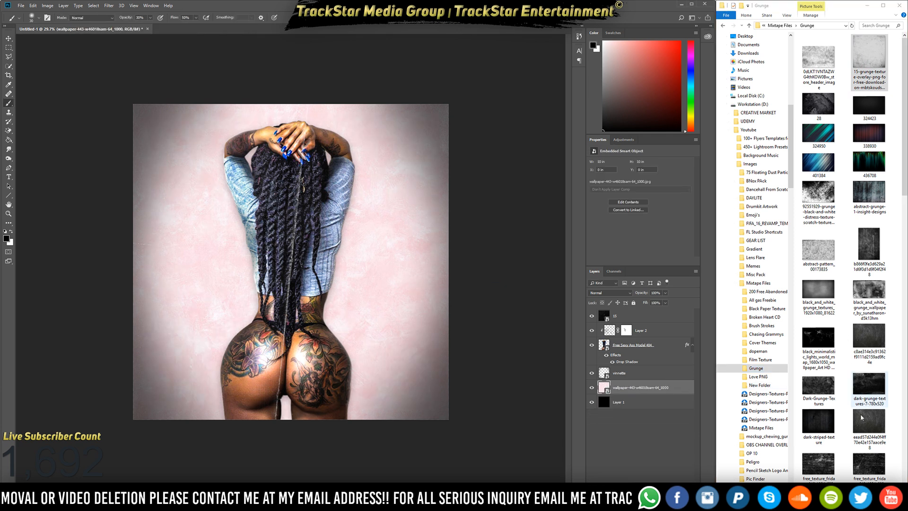
Place the LT_WhiteGrunge_07 texture above the pink wallpaper layer and scale it to about 25% so it covers the canvas.
{"action": "scroll", "coordinate": [864, 384], "scroll_direction": "down", "scroll_amount": 2}
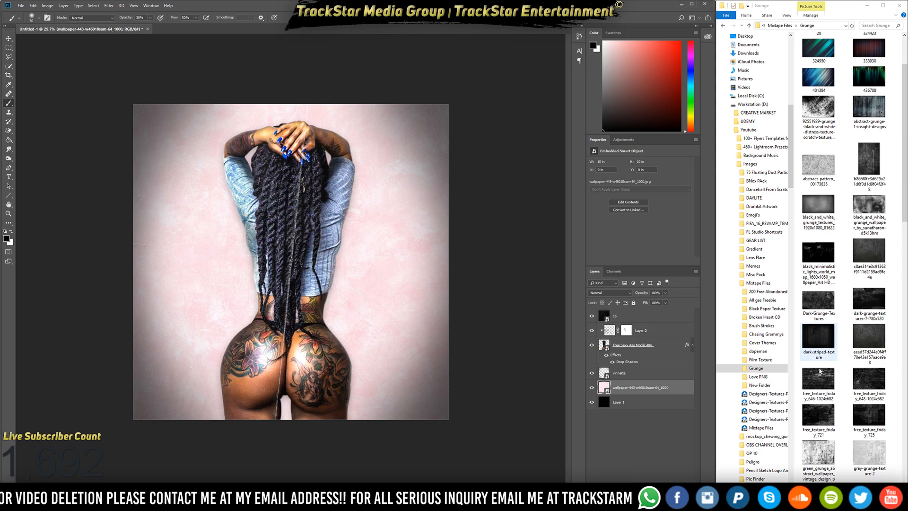
{"action": "scroll", "coordinate": [846, 410], "scroll_direction": "down", "scroll_amount": 3}
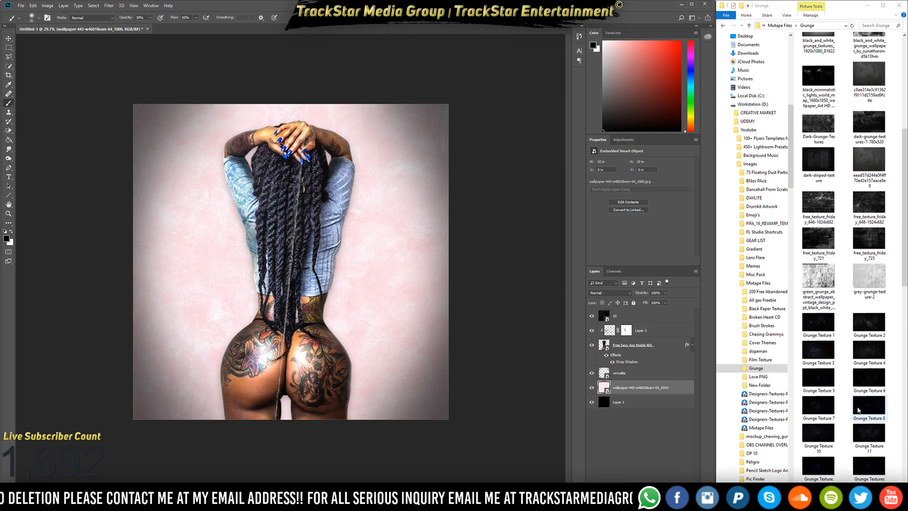
{"action": "scroll", "coordinate": [859, 409], "scroll_direction": "down", "scroll_amount": 4}
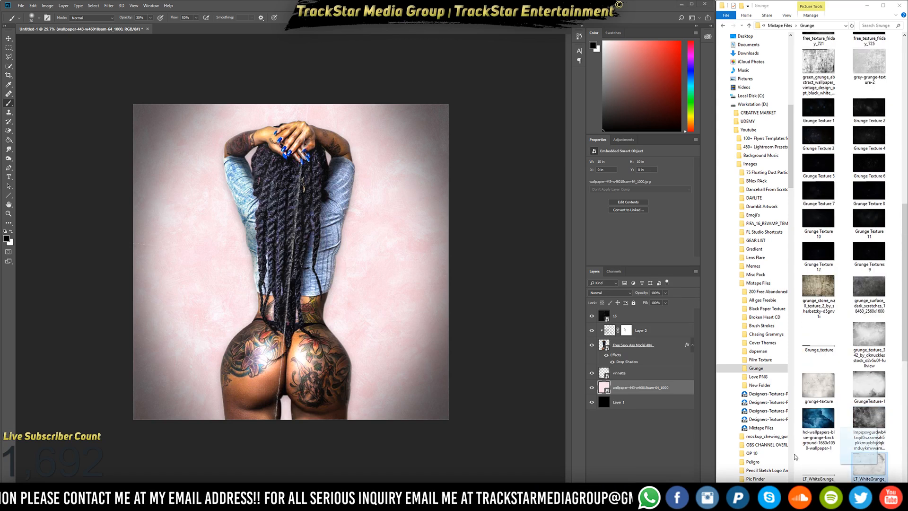
{"action": "left_click_drag", "start_coordinate": [796, 457], "coordinate": [447, 402]}
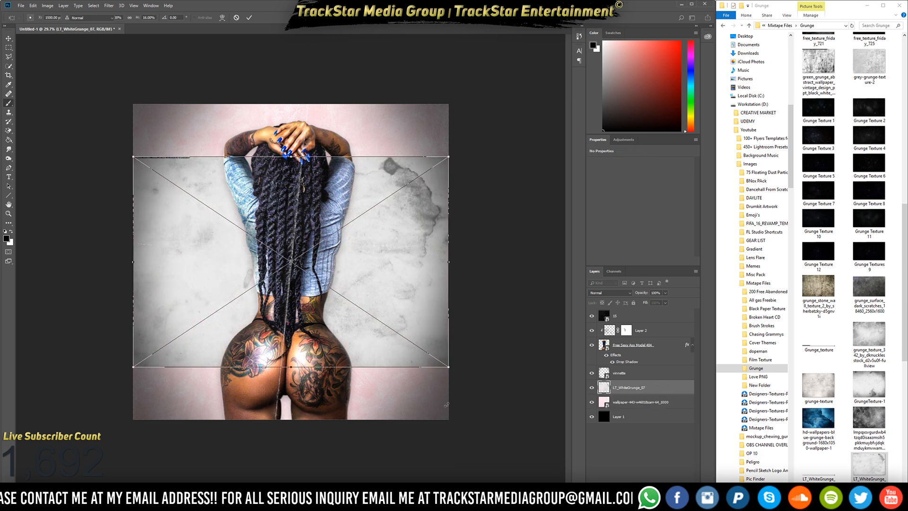
{"action": "key", "text": "Return"}
{"action": "key", "text": "ctrl+t"}
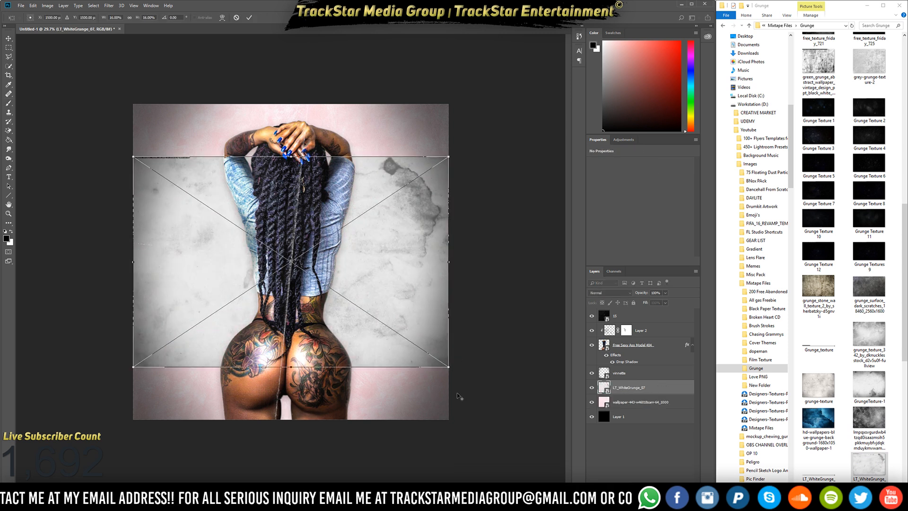
{"action": "left_click_drag", "start_coordinate": [452, 368], "coordinate": [544, 432]}
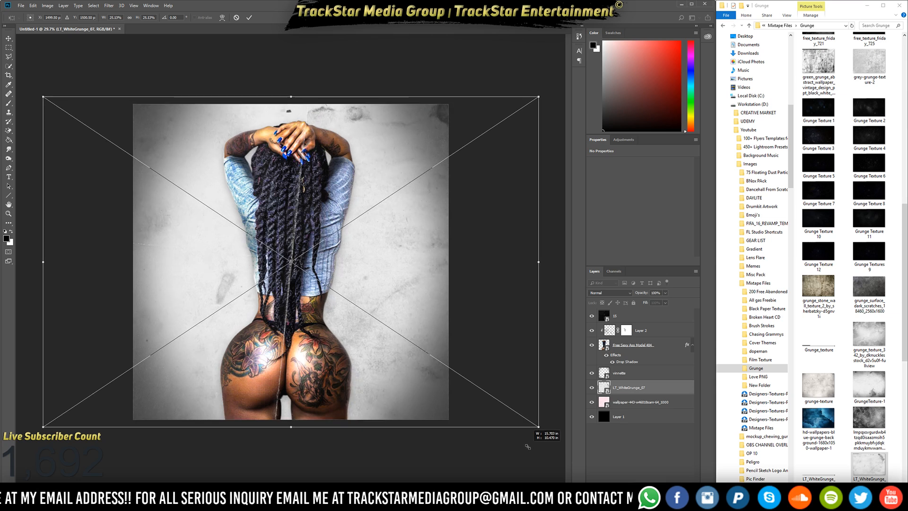
{"action": "key", "text": "Return"}
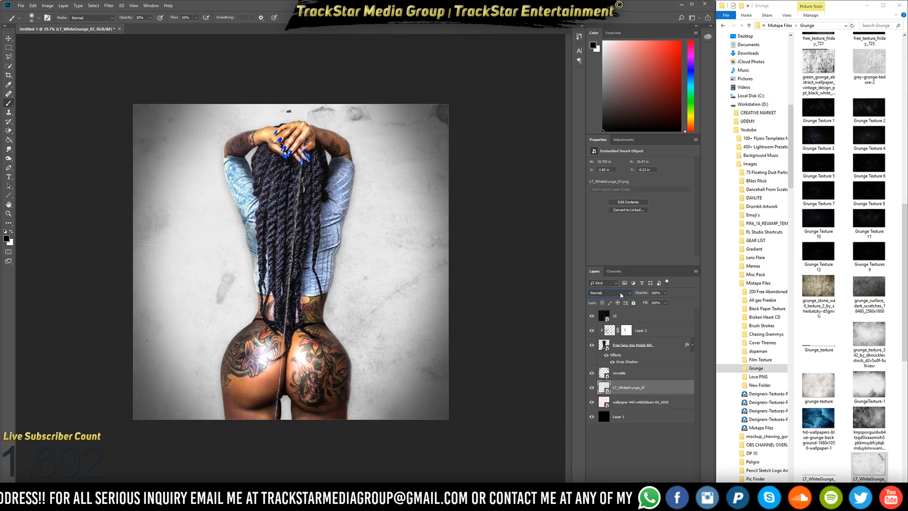
Try blend modes from Multiply to Overlay on the LT_WhiteGrunge_07 layer, then delete the layer.
{"action": "scroll", "coordinate": [621, 294], "scroll_direction": "down", "scroll_amount": 2}
{"action": "scroll", "coordinate": [621, 295], "scroll_direction": "down", "scroll_amount": 1}
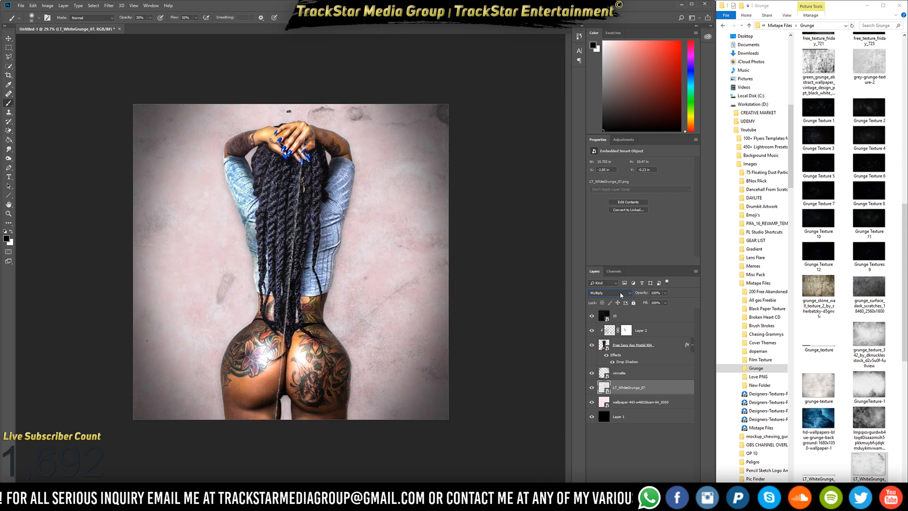
{"action": "scroll", "coordinate": [621, 295], "scroll_direction": "down", "scroll_amount": 1}
{"action": "scroll", "coordinate": [622, 295], "scroll_direction": "down", "scroll_amount": 1}
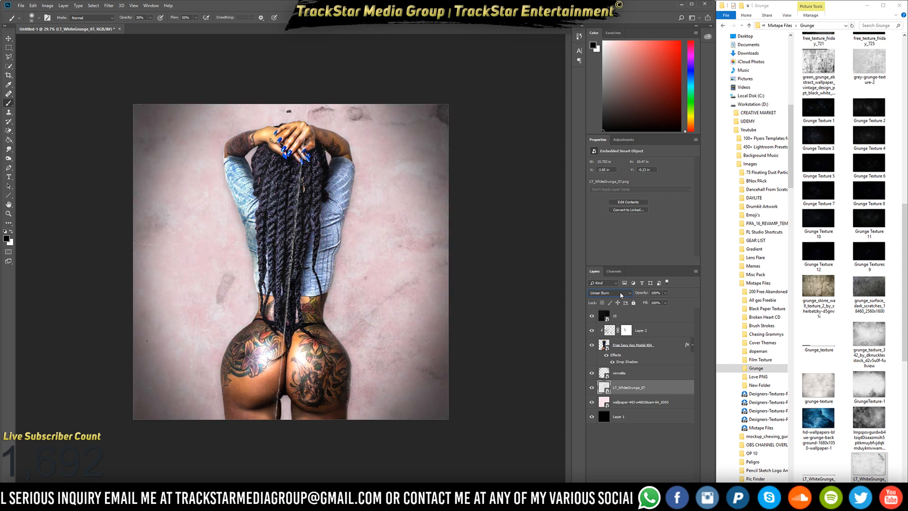
{"action": "scroll", "coordinate": [621, 295], "scroll_direction": "down", "scroll_amount": 1}
{"action": "scroll", "coordinate": [621, 294], "scroll_direction": "down", "scroll_amount": 2}
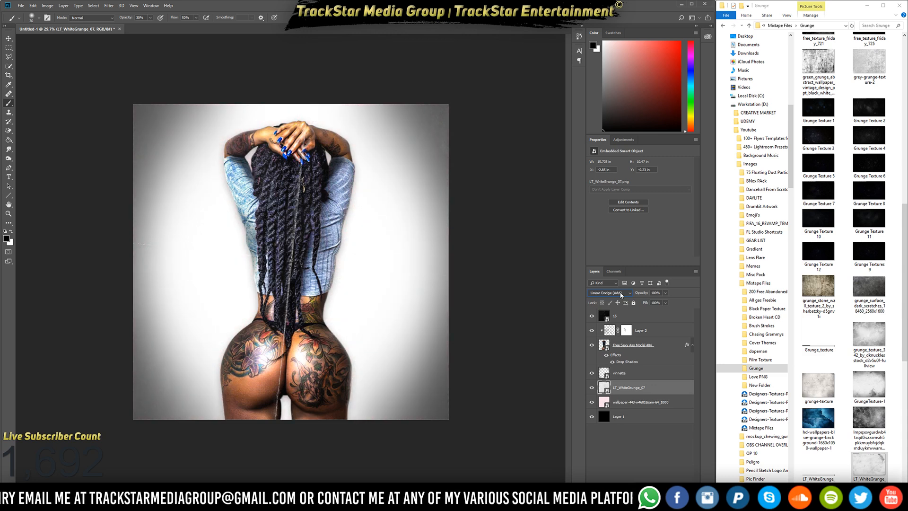
{"action": "scroll", "coordinate": [621, 295], "scroll_direction": "down", "scroll_amount": 2}
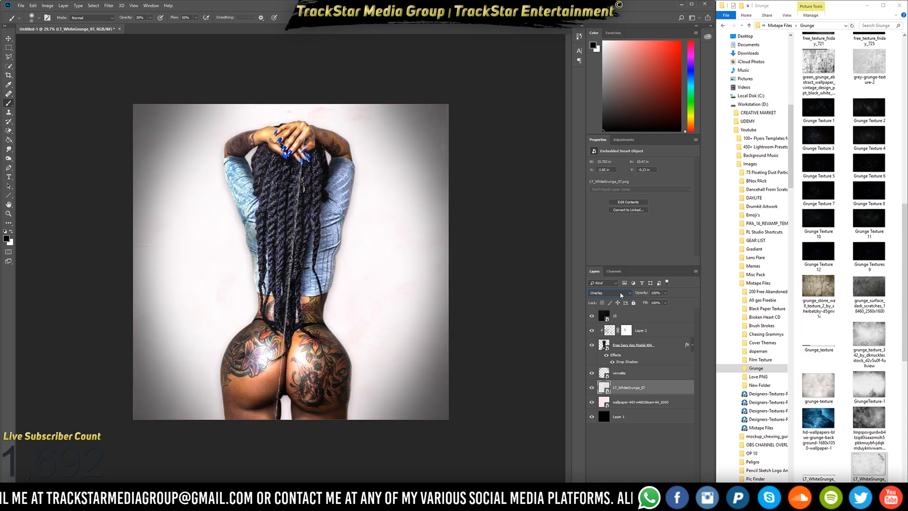
{"action": "scroll", "coordinate": [621, 295], "scroll_direction": "up", "scroll_amount": 1}
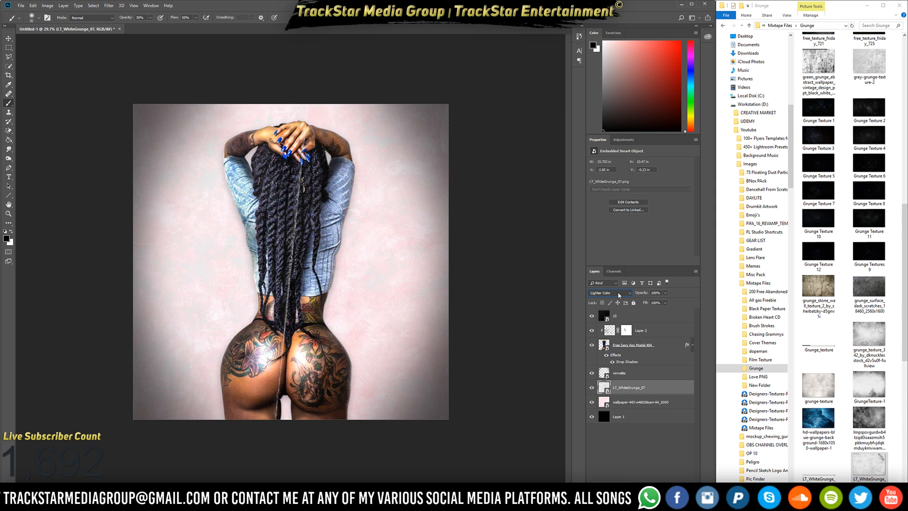
{"action": "scroll", "coordinate": [618, 295], "scroll_direction": "up", "scroll_amount": 5}
{"action": "scroll", "coordinate": [618, 293], "scroll_direction": "up", "scroll_amount": 1}
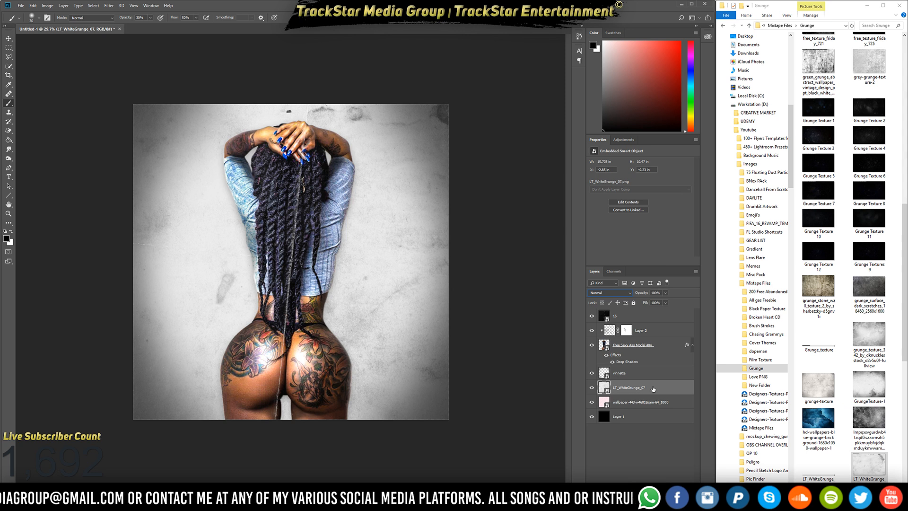
{"action": "key", "text": "Delete"}
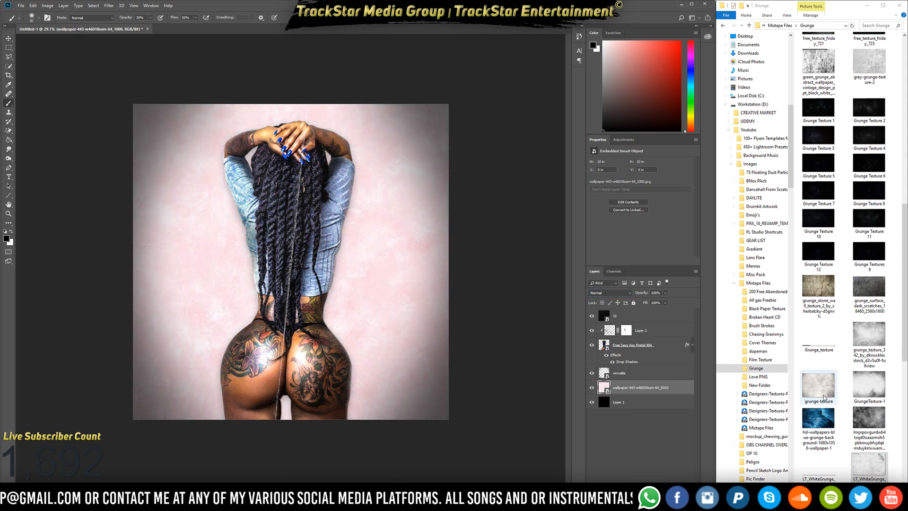
{"action": "scroll", "coordinate": [827, 397], "scroll_direction": "down", "scroll_amount": 1}
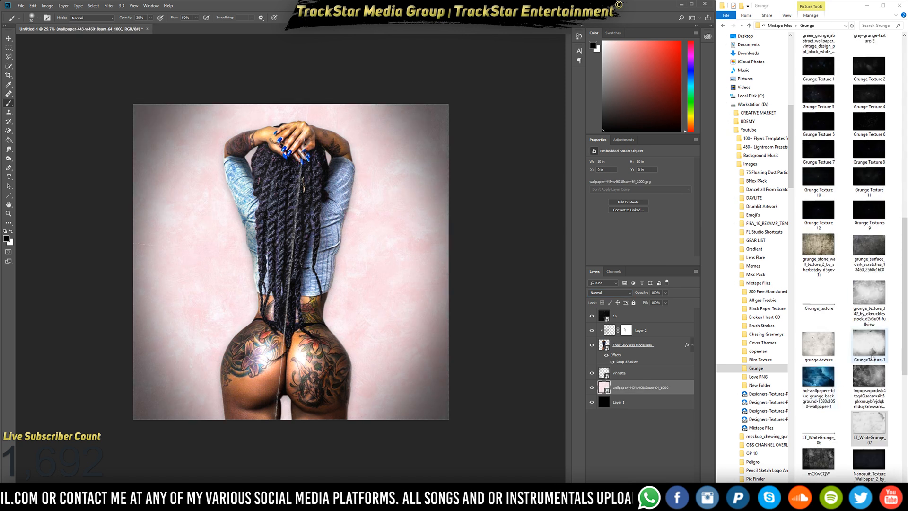
{"action": "scroll", "coordinate": [872, 433], "scroll_direction": "down", "scroll_amount": 1}
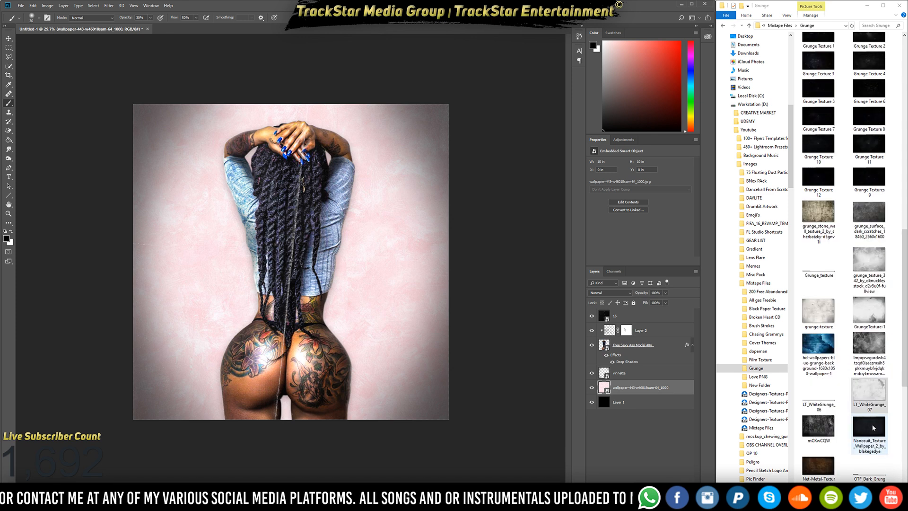
{"action": "left_click_drag", "start_coordinate": [874, 428], "coordinate": [458, 397]}
{"action": "key", "text": "Escape"}
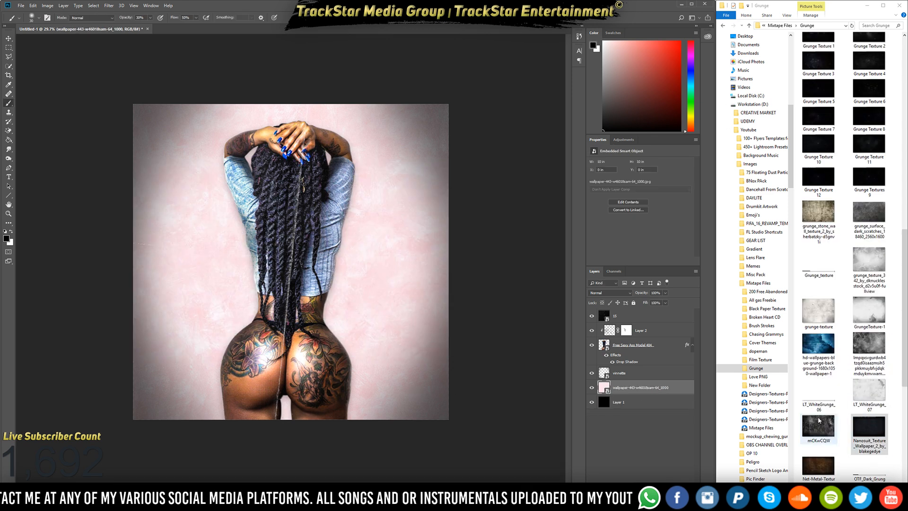
Place the scratch_grunge_2 texture from the Grunge folder above the pink wallpaper layer, filling the canvas.
{"action": "scroll", "coordinate": [870, 426], "scroll_direction": "down", "scroll_amount": 3}
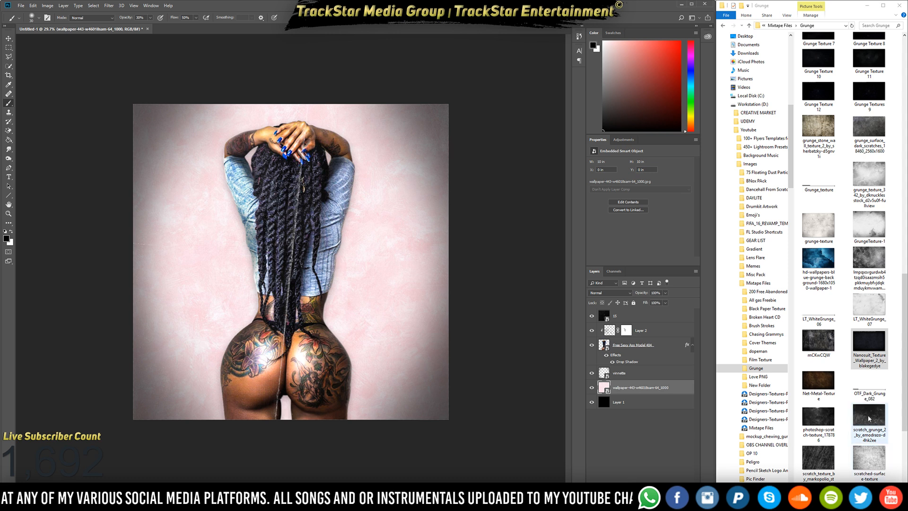
{"action": "left_click_drag", "start_coordinate": [869, 417], "coordinate": [512, 468]}
{"action": "key", "text": "b"}
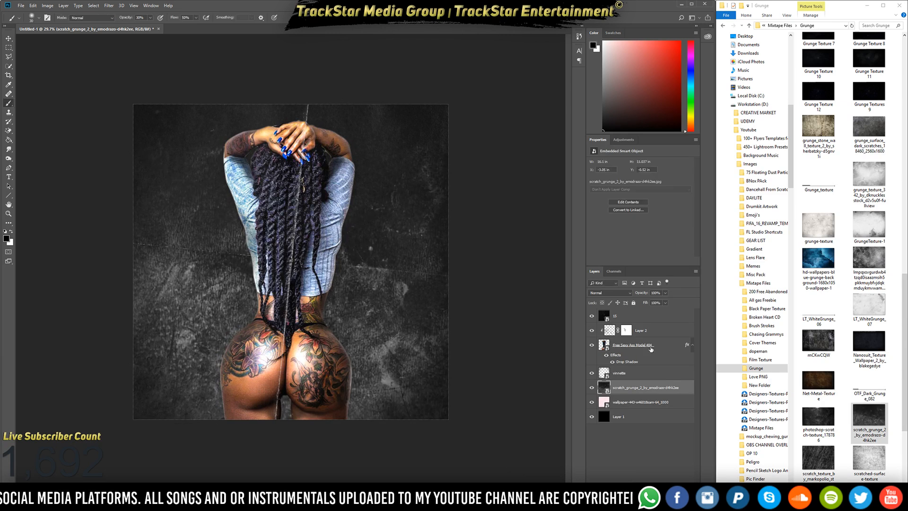
Compare blend modes on the scratch_grunge_2 layer, including Color Burn and Screen, and set it to Lighten.
{"action": "left_click", "coordinate": [622, 293]}
{"action": "left_click", "coordinate": [621, 293]}
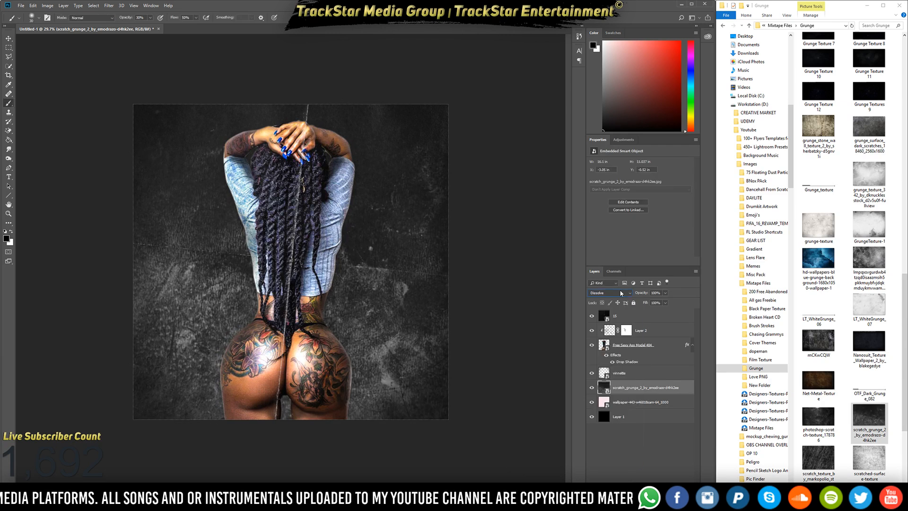
{"action": "key", "text": "Down"}
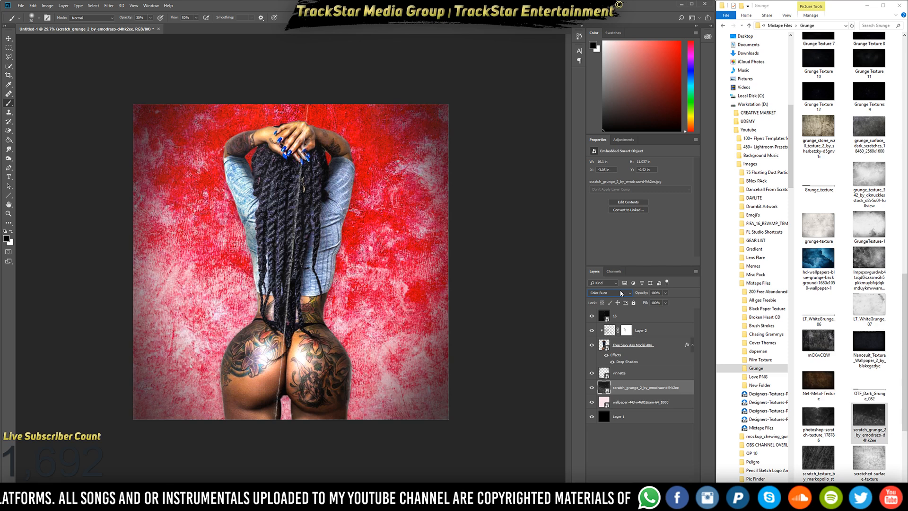
{"action": "scroll", "coordinate": [621, 293], "scroll_direction": "down", "scroll_amount": 2}
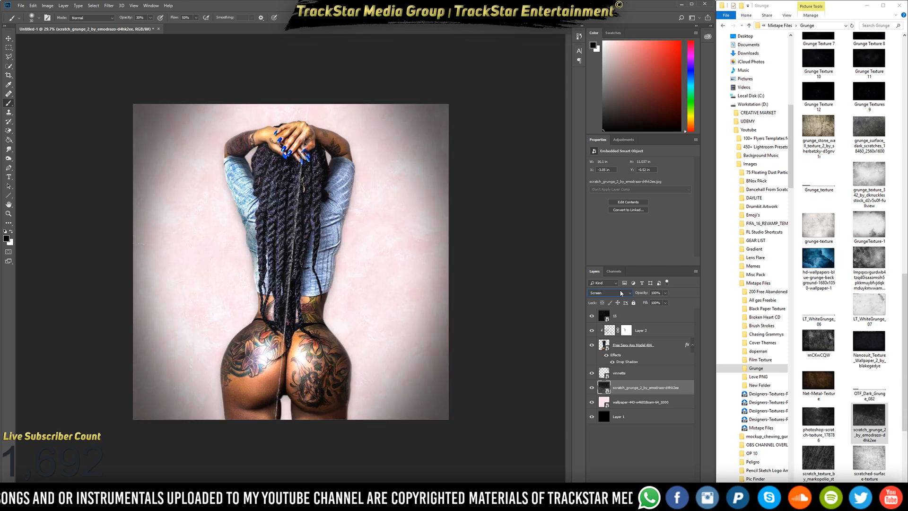
{"action": "scroll", "coordinate": [621, 293], "scroll_direction": "up", "scroll_amount": 1}
{"action": "scroll", "coordinate": [621, 293], "scroll_direction": "up", "scroll_amount": 1}
{"action": "scroll", "coordinate": [622, 293], "scroll_direction": "down", "scroll_amount": 1}
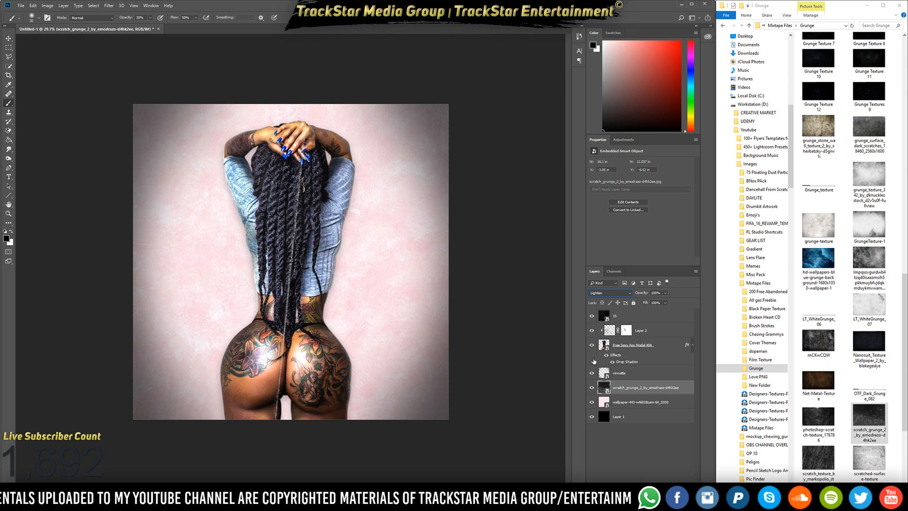
Group the model cutout with its clipped shading layer as MODEL, then hide the group and the overlay layer above it.
{"action": "left_click", "coordinate": [660, 334]}
{"action": "left_click", "coordinate": [649, 348], "text": "shift"}
{"action": "key", "text": "ctrl+g"}
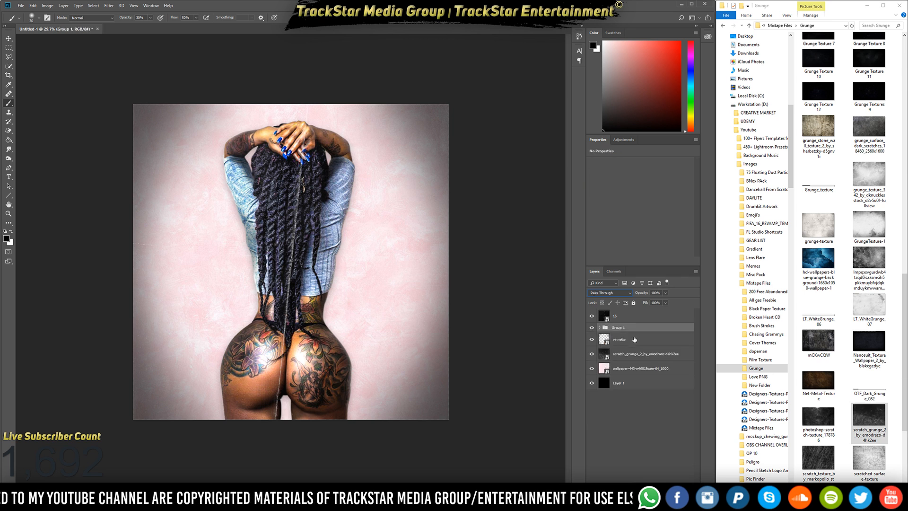
{"action": "double_click", "coordinate": [621, 327]}
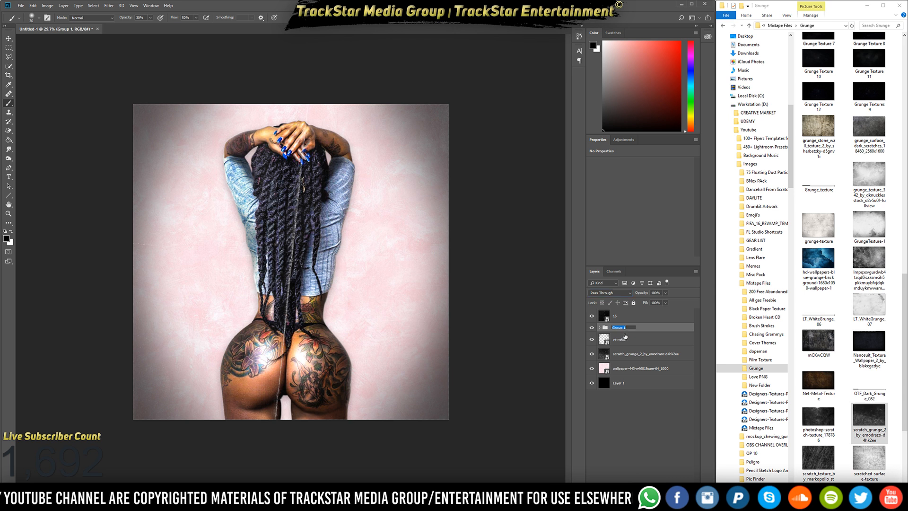
{"action": "type", "text": "MODE"}
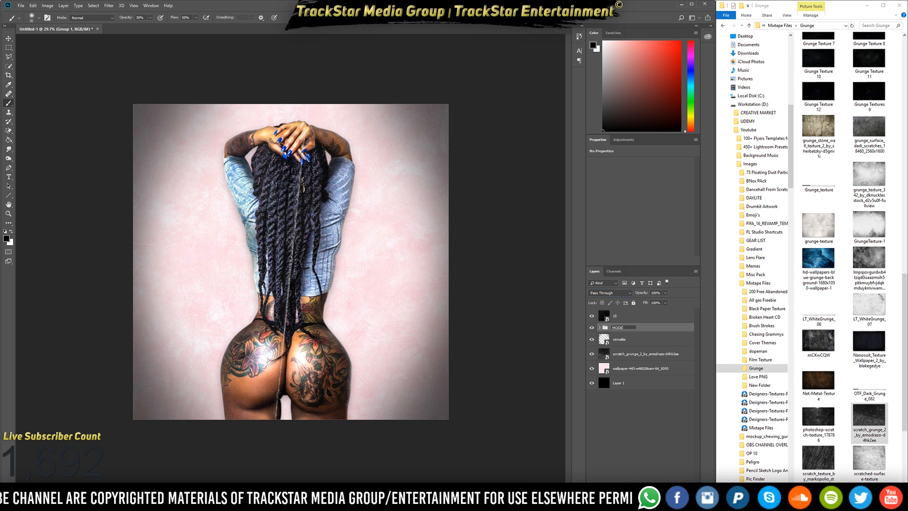
{"action": "type", "text": "L"}
{"action": "key", "text": "Return"}
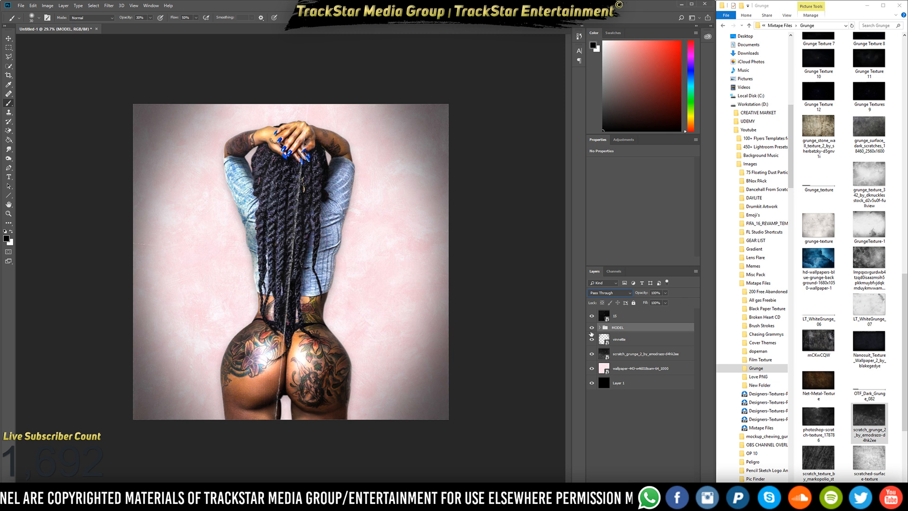
{"action": "left_click_drag", "start_coordinate": [592, 330], "coordinate": [591, 316]}
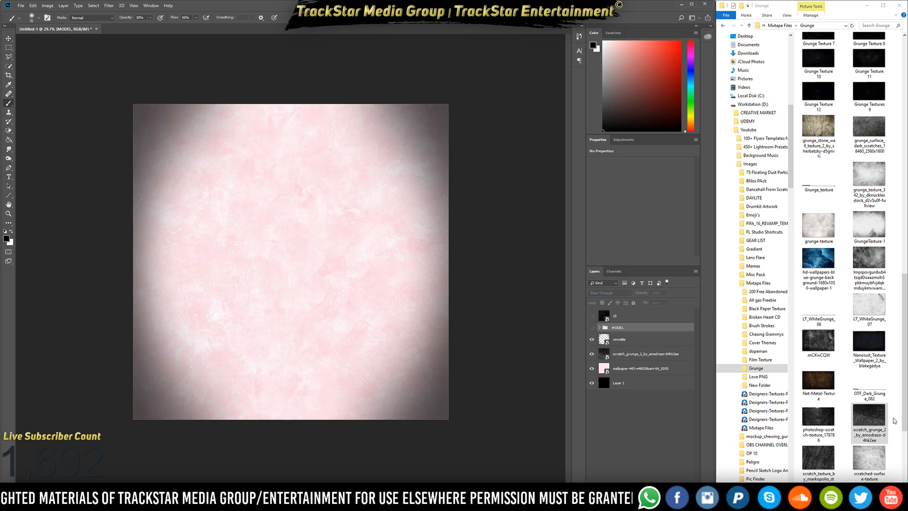
Place the grunge_texture_342 image from the Grunge folder above the MODEL group and scale it to cover the canvas.
{"action": "scroll", "coordinate": [818, 362], "scroll_direction": "up", "scroll_amount": 1}
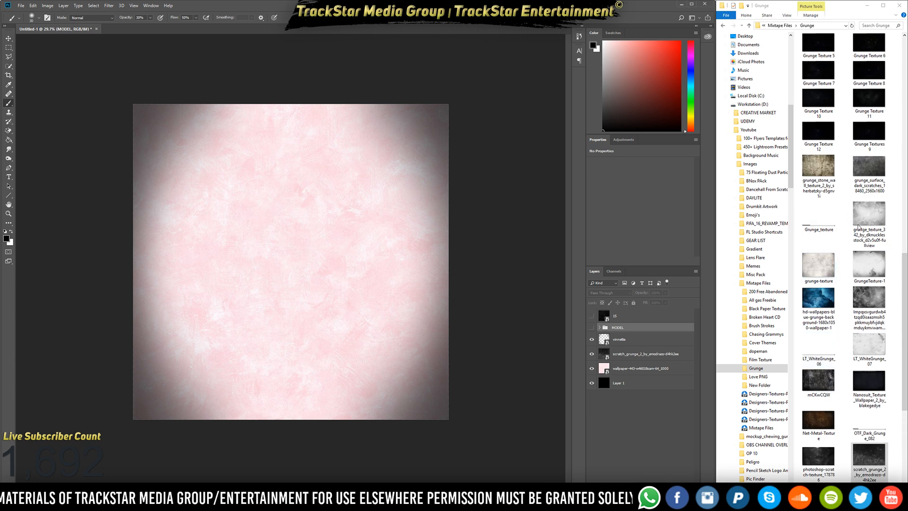
{"action": "scroll", "coordinate": [860, 224], "scroll_direction": "up", "scroll_amount": 1}
{"action": "left_click_drag", "start_coordinate": [885, 254], "coordinate": [409, 294]}
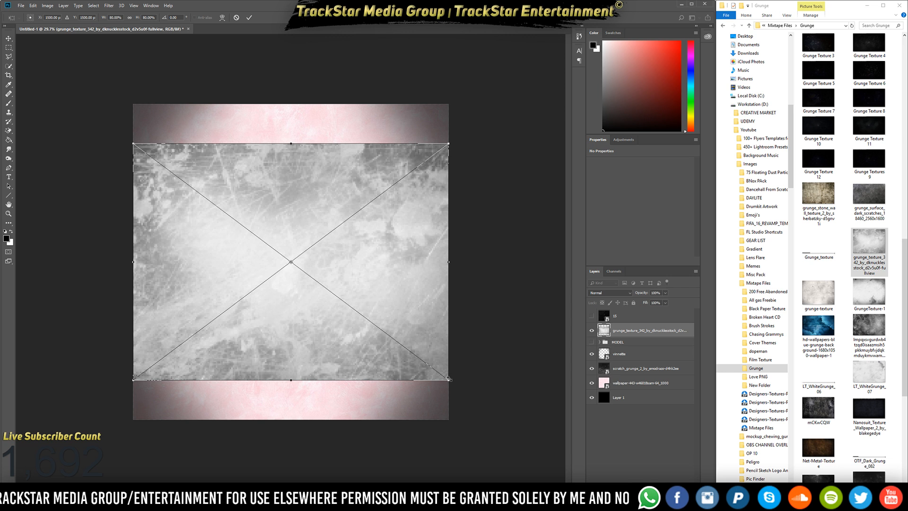
{"action": "left_click_drag", "start_coordinate": [449, 379], "coordinate": [510, 427]}
{"action": "key", "text": "b"}
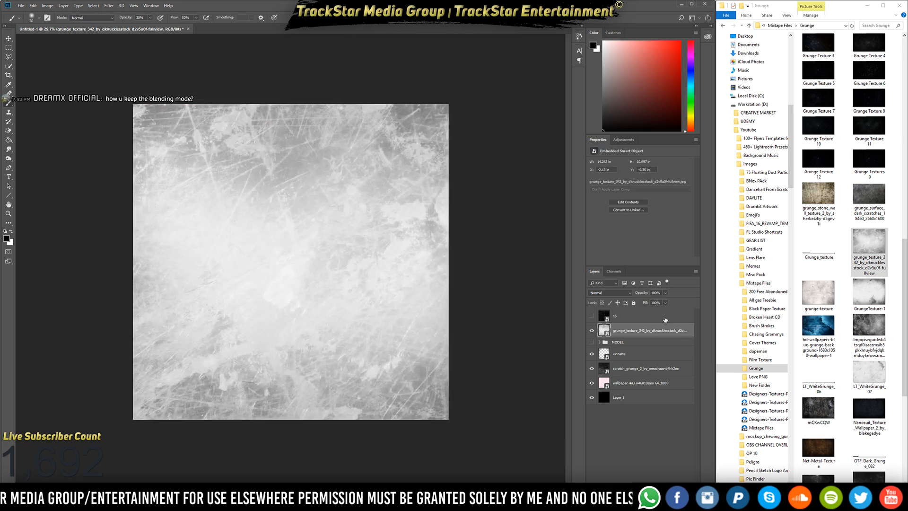
Try blend modes from Darken through Hard Light on the grunge_texture_342 layer, then delete the layer.
{"action": "left_click", "coordinate": [620, 293]}
{"action": "key", "text": "Down"}
{"action": "key", "text": "Down"}
{"action": "key", "text": "Return"}
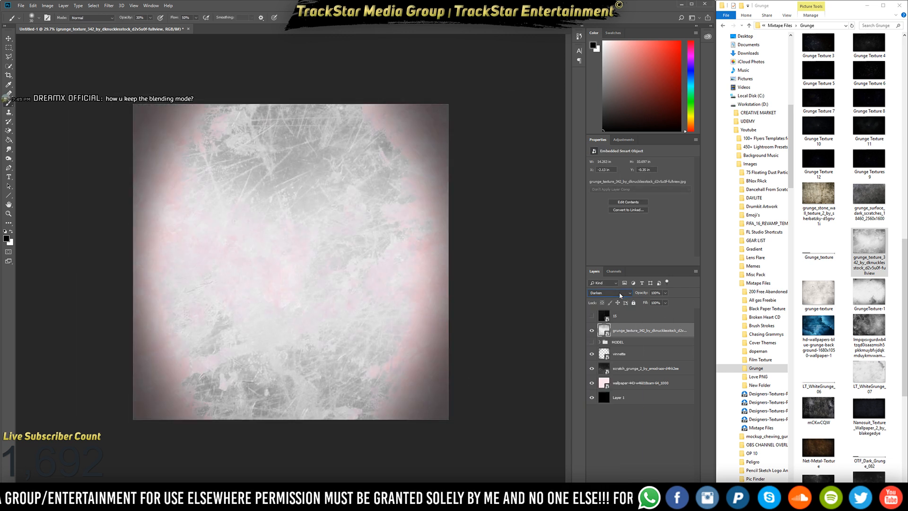
{"action": "key", "text": "Up"}
{"action": "key", "text": "Down"}
{"action": "key", "text": "Down"}
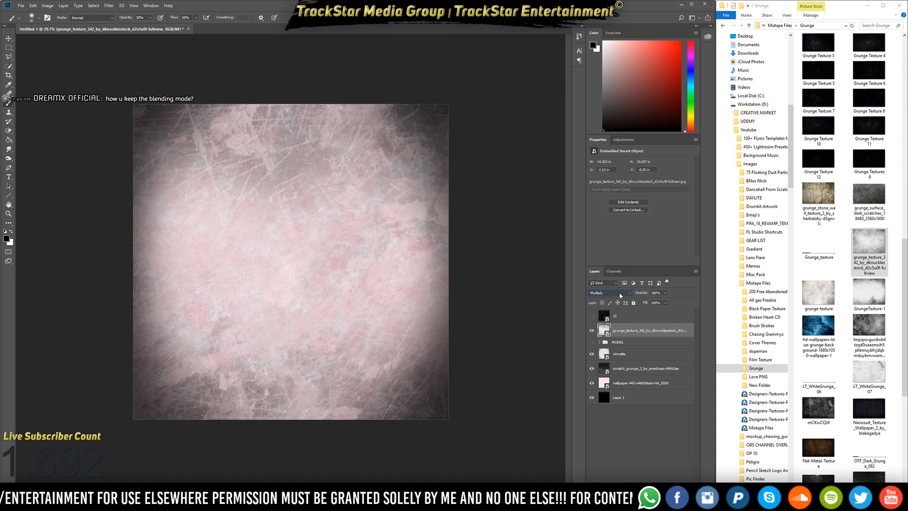
{"action": "key", "text": "Down"}
{"action": "key", "text": "Down"}
{"action": "key", "text": "Down"}
{"action": "key", "text": "Down"}
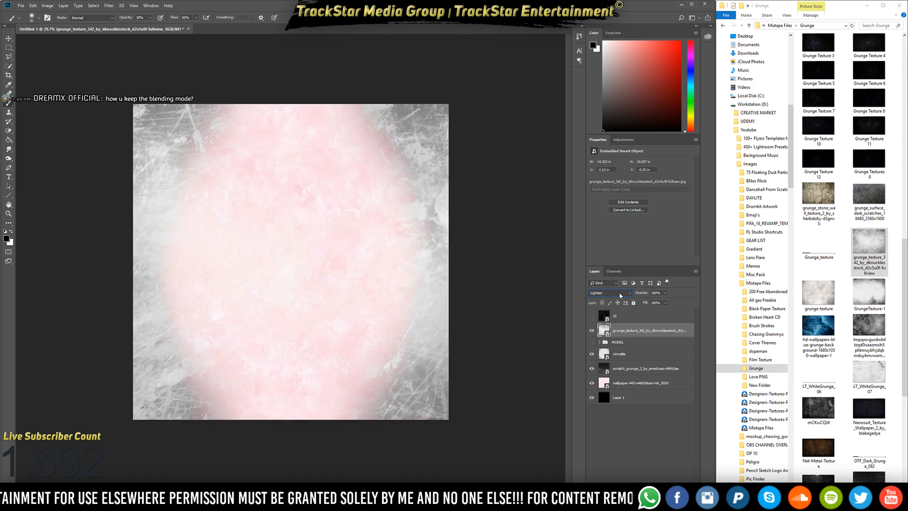
{"action": "key", "text": "Down"}
{"action": "key", "text": "Down"}
{"action": "key", "text": "Down"}
{"action": "key", "text": "Down"}
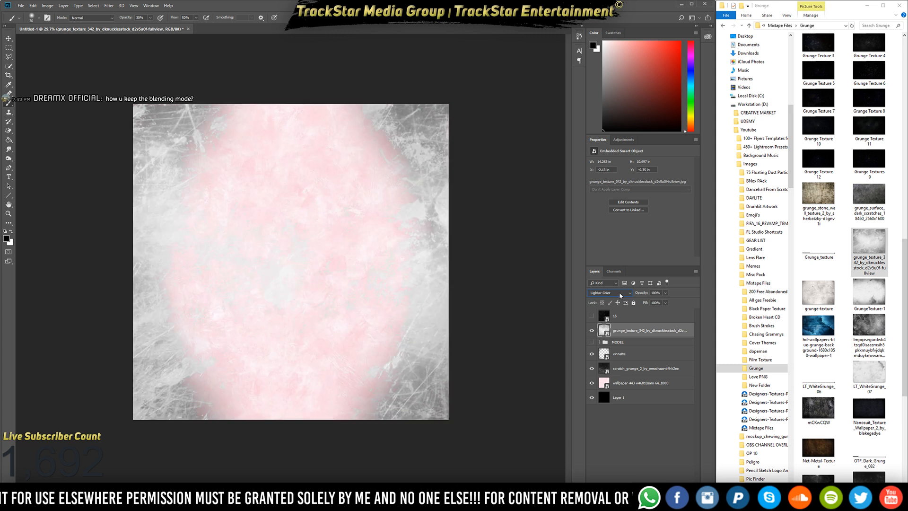
{"action": "key", "text": "Down"}
{"action": "key", "text": "Down"}
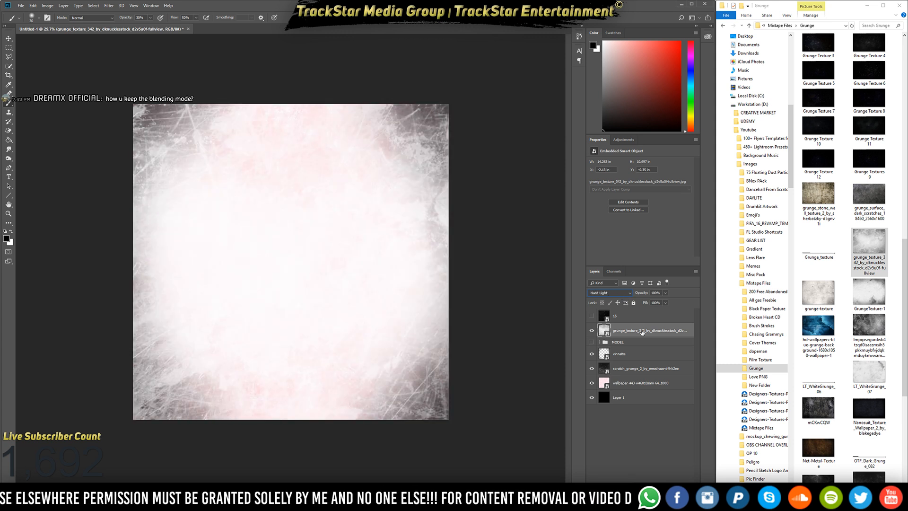
{"action": "key", "text": "Delete"}
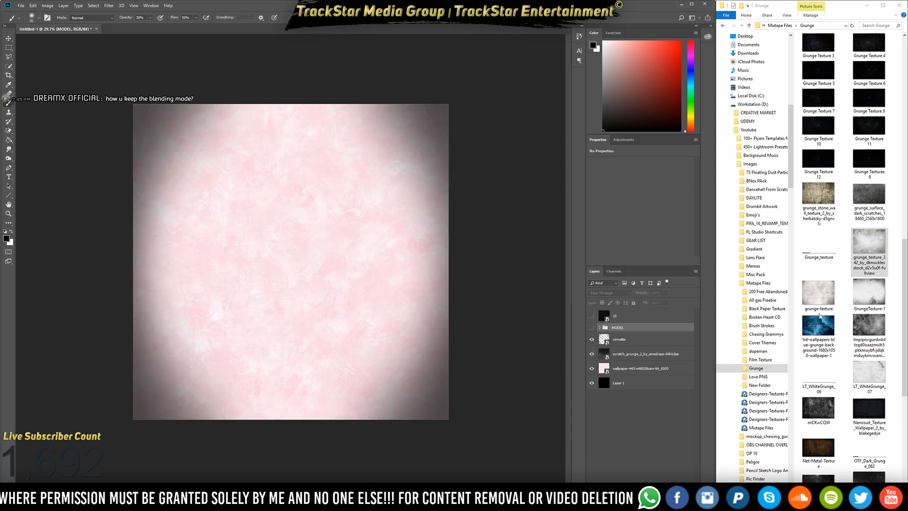
Place the Texture-Background-Stone-HD image from the Grunge folder above the MODEL group and scale it to about 87% so it covers the canvas.
{"action": "scroll", "coordinate": [826, 335], "scroll_direction": "down", "scroll_amount": 2}
{"action": "scroll", "coordinate": [826, 336], "scroll_direction": "down", "scroll_amount": 3}
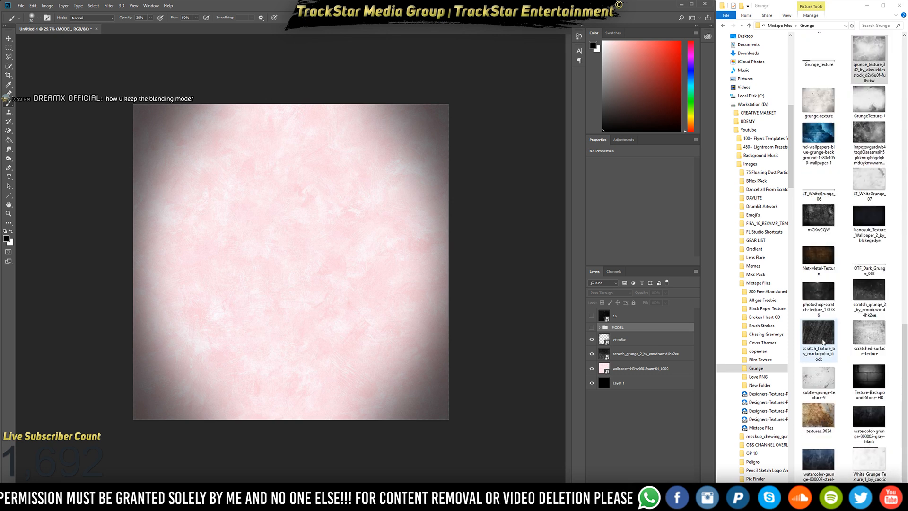
{"action": "left_click_drag", "start_coordinate": [870, 378], "coordinate": [376, 322]}
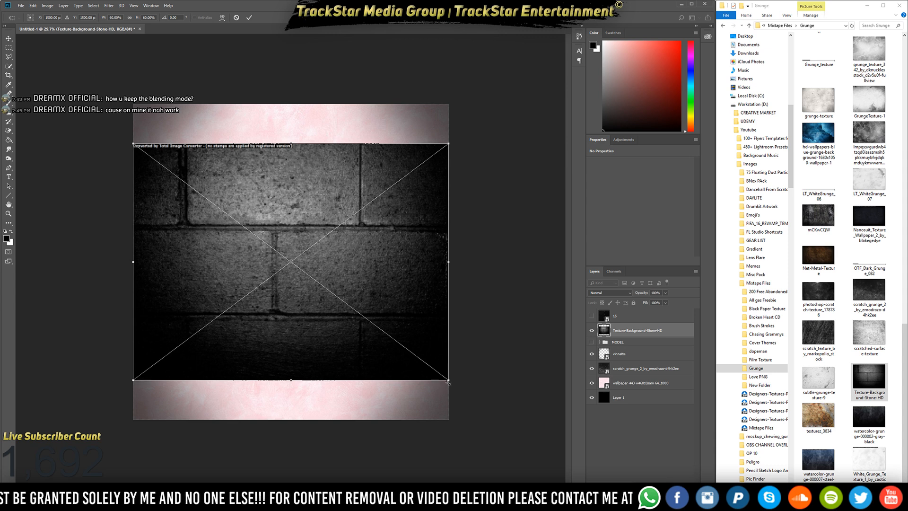
{"action": "left_click_drag", "start_coordinate": [448, 382], "coordinate": [513, 443]}
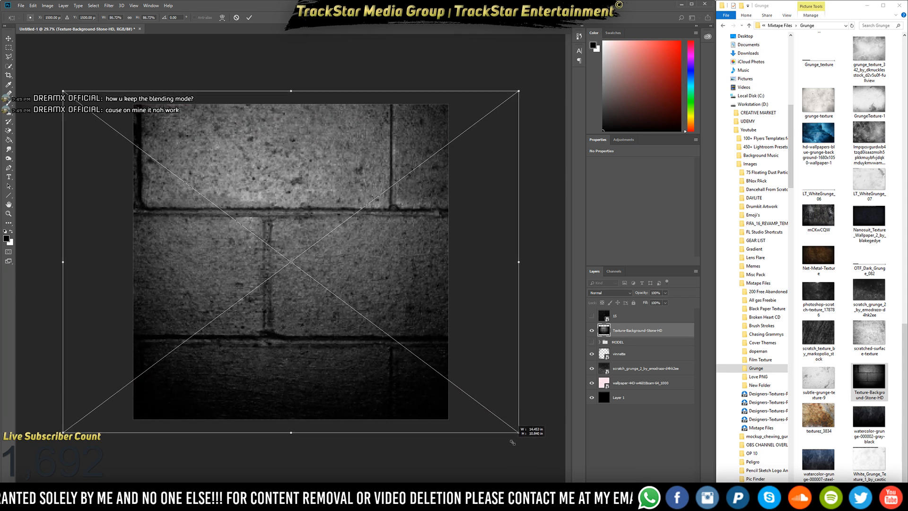
{"action": "key", "text": "Return"}
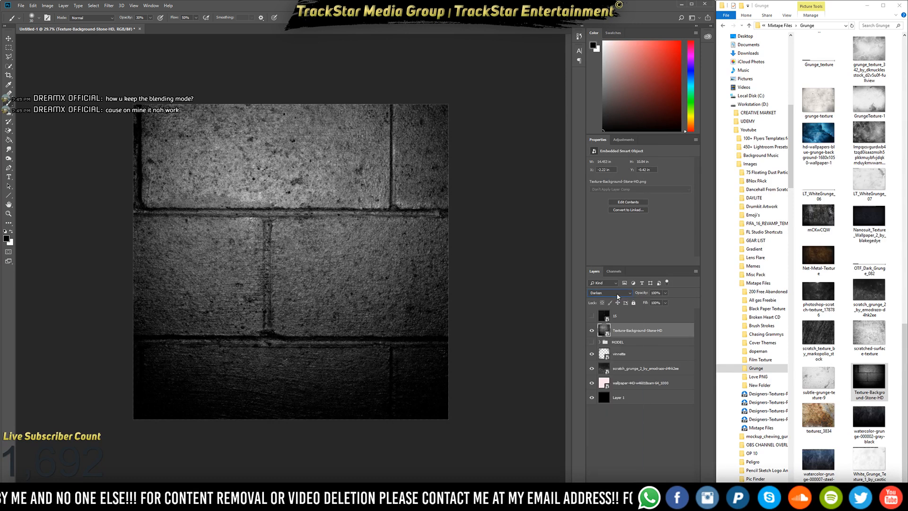
Compare blend modes on the Texture-Background-Stone-HD layer, including Linear Burn, Screen and Soft Light, and set it to Overlay.
{"action": "scroll", "coordinate": [617, 296], "scroll_direction": "down", "scroll_amount": 2}
{"action": "scroll", "coordinate": [617, 296], "scroll_direction": "down", "scroll_amount": 2}
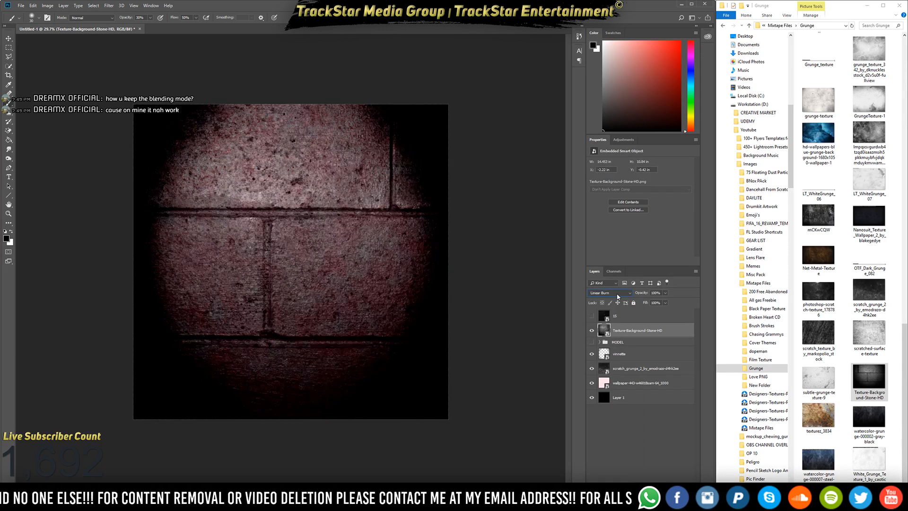
{"action": "scroll", "coordinate": [617, 296], "scroll_direction": "down", "scroll_amount": 2}
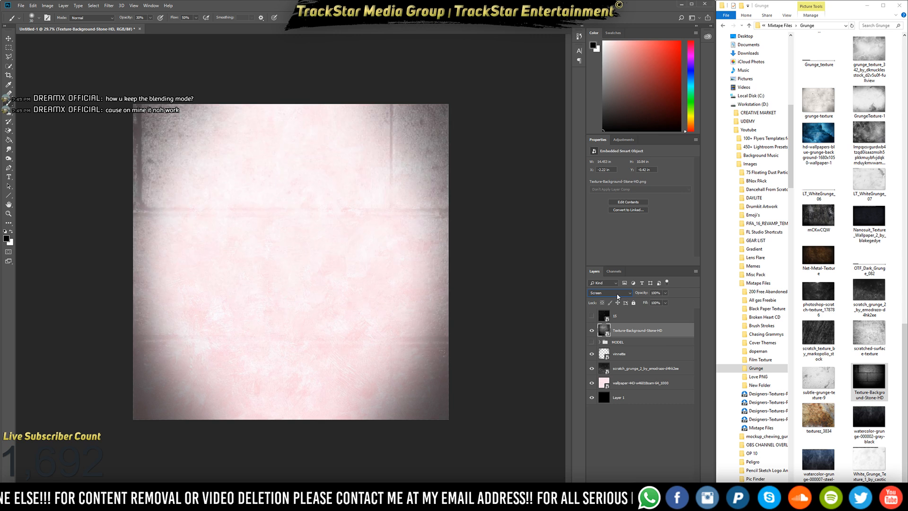
{"action": "scroll", "coordinate": [617, 296], "scroll_direction": "down", "scroll_amount": 3}
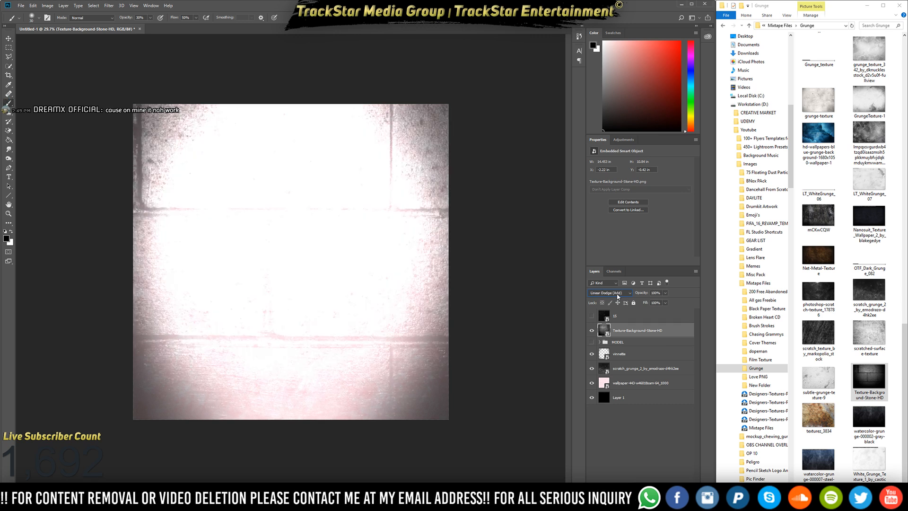
{"action": "scroll", "coordinate": [618, 296], "scroll_direction": "down", "scroll_amount": 2}
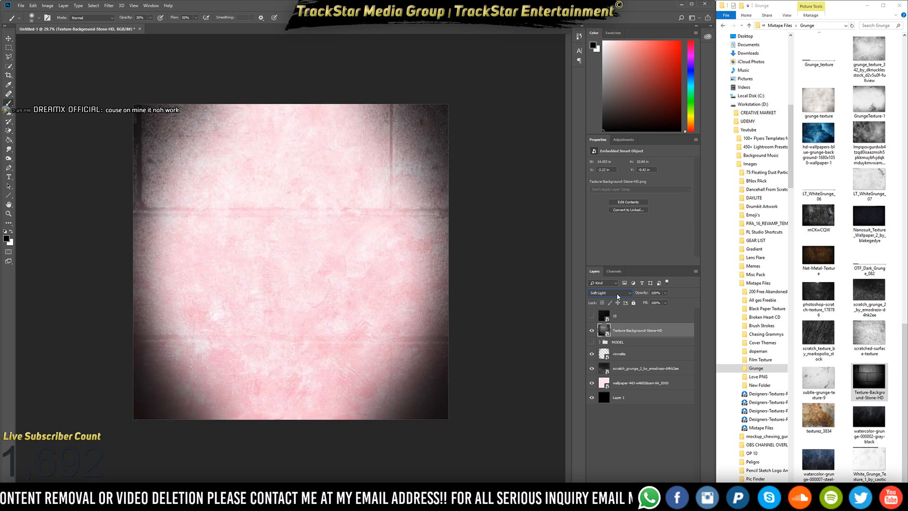
{"action": "scroll", "coordinate": [617, 297], "scroll_direction": "up", "scroll_amount": 3}
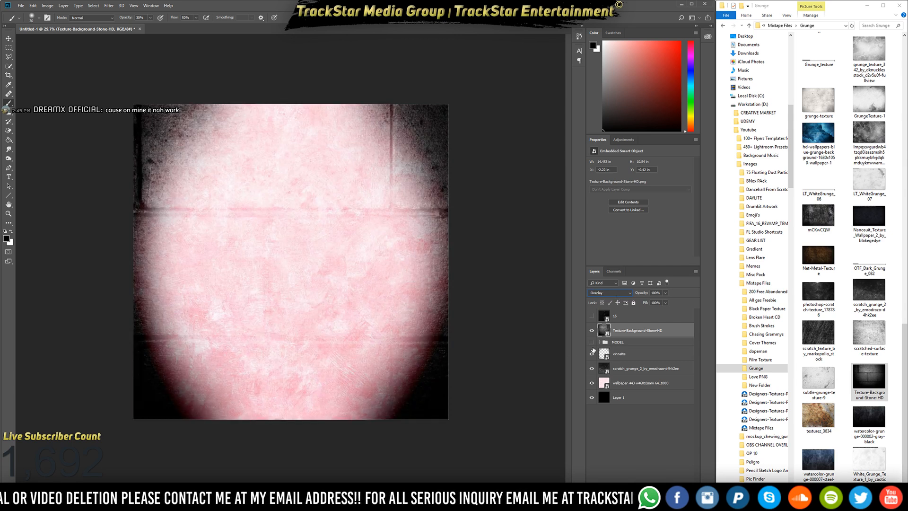
Reorder the layers so the vignette sits above the stone texture and the MODEL group above both, keeping the vignette and texture visible.
{"action": "left_click", "coordinate": [592, 353]}
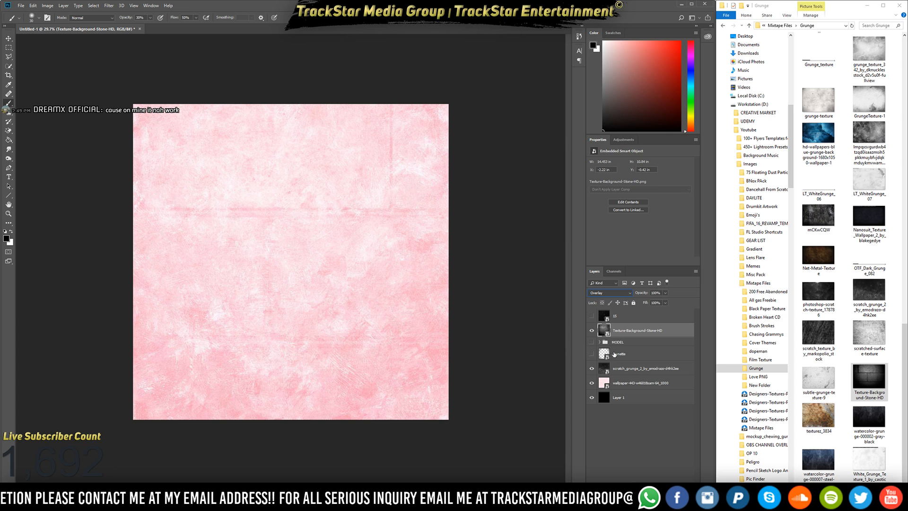
{"action": "left_click_drag", "start_coordinate": [630, 360], "coordinate": [639, 328]}
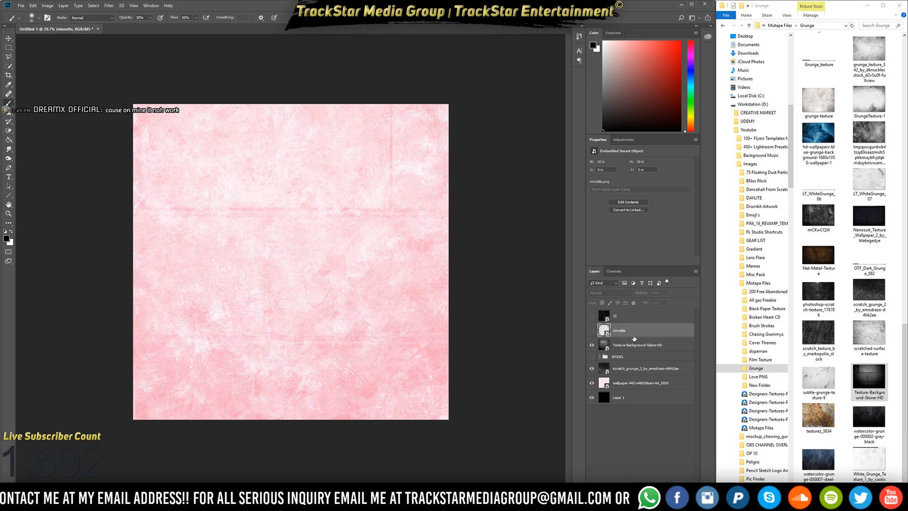
{"action": "left_click_drag", "start_coordinate": [600, 359], "coordinate": [615, 349]}
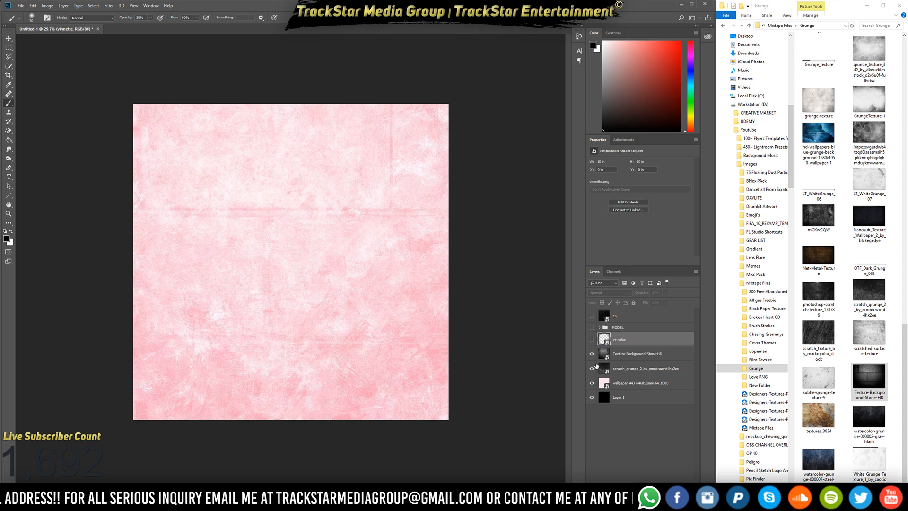
{"action": "left_click", "coordinate": [591, 341]}
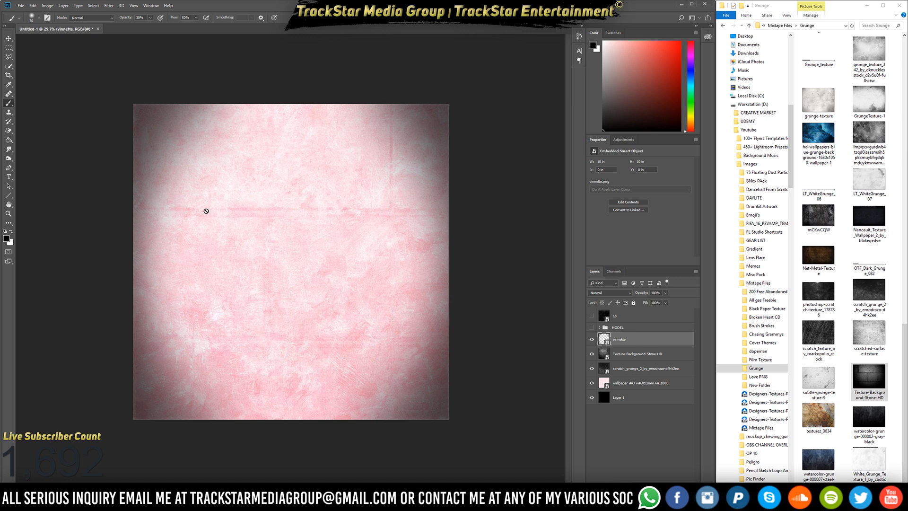
{"action": "left_click", "coordinate": [591, 355]}
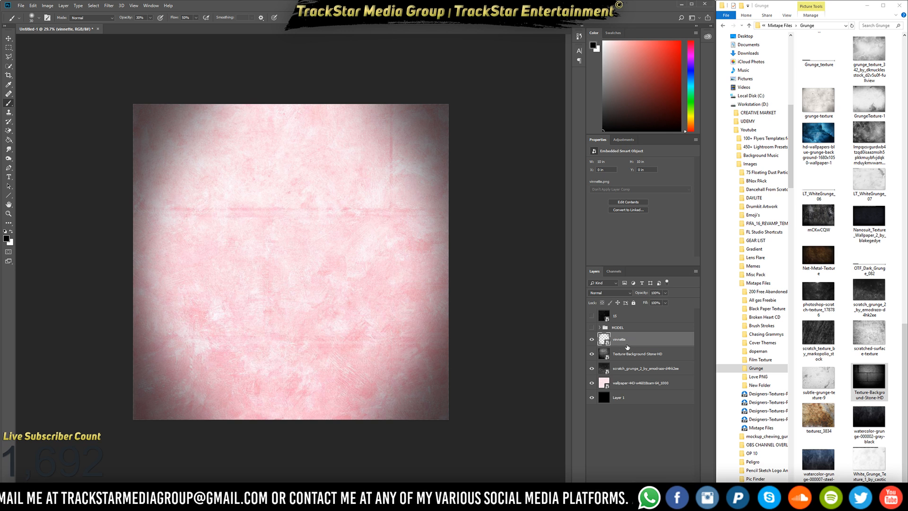
Stamp all visible background layers into a new merged layer above the vignette and lower its opacity.
{"action": "key", "text": "ctrl+shift+alt+e"}
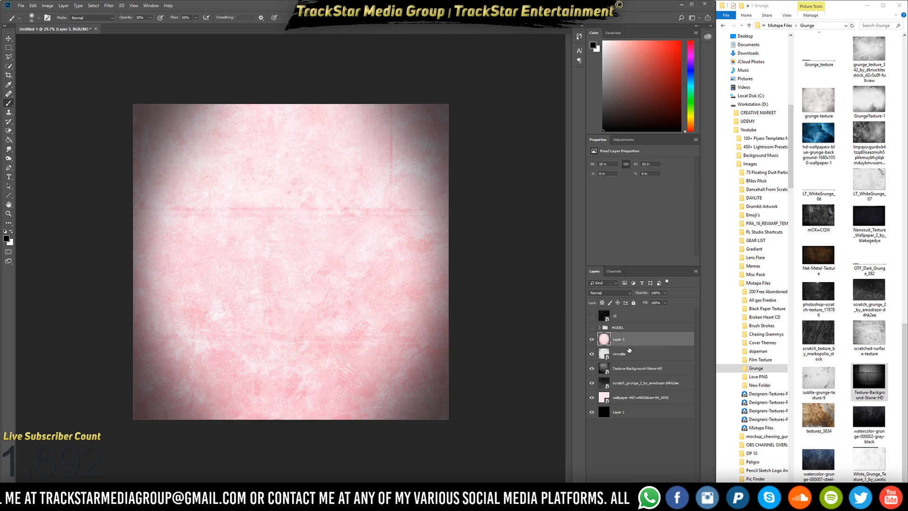
{"action": "left_click", "coordinate": [592, 340]}
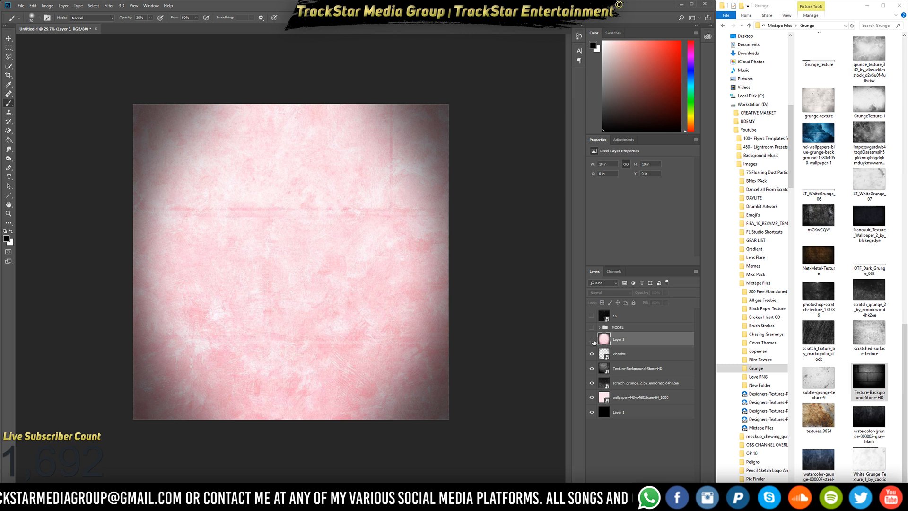
{"action": "left_click", "coordinate": [592, 340]}
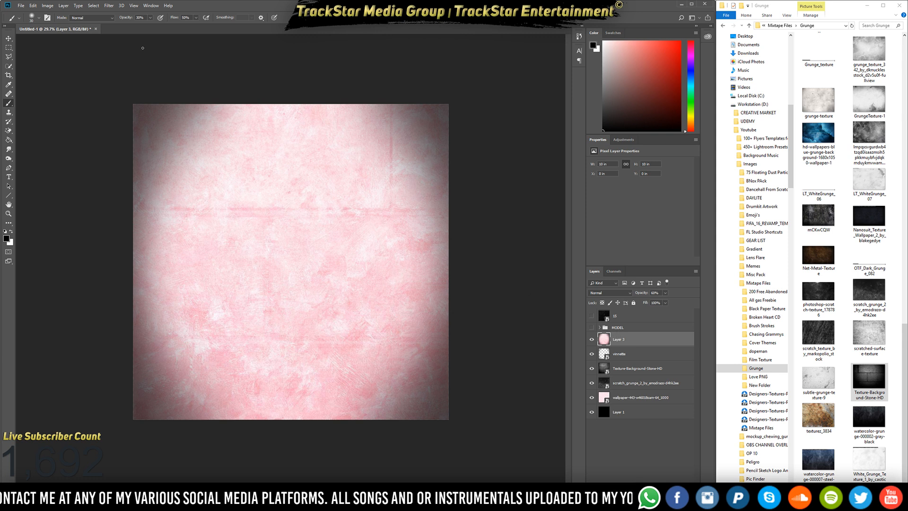
Apply the Topaz Clarity filter to the merged background layer with the General collection's Low Contrast Boost II preset.
{"action": "left_click", "coordinate": [109, 5]}
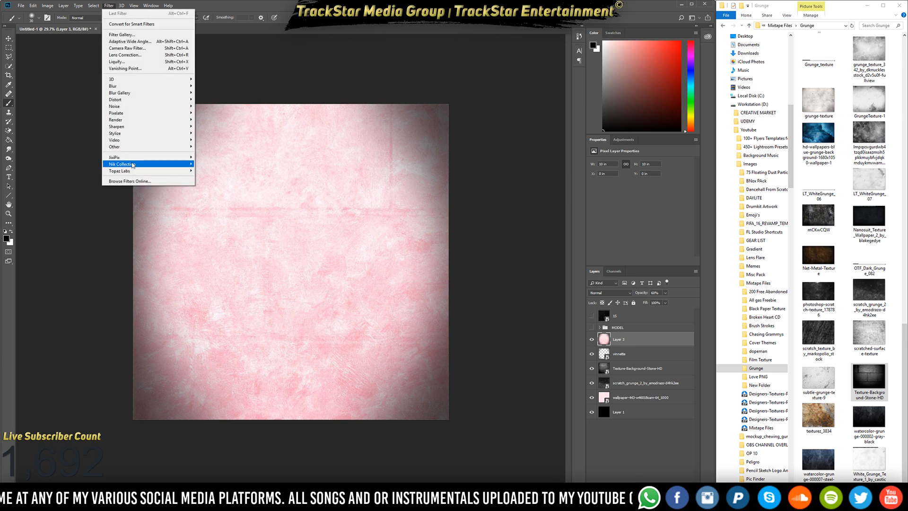
{"action": "mouse_move", "coordinate": [126, 174]}
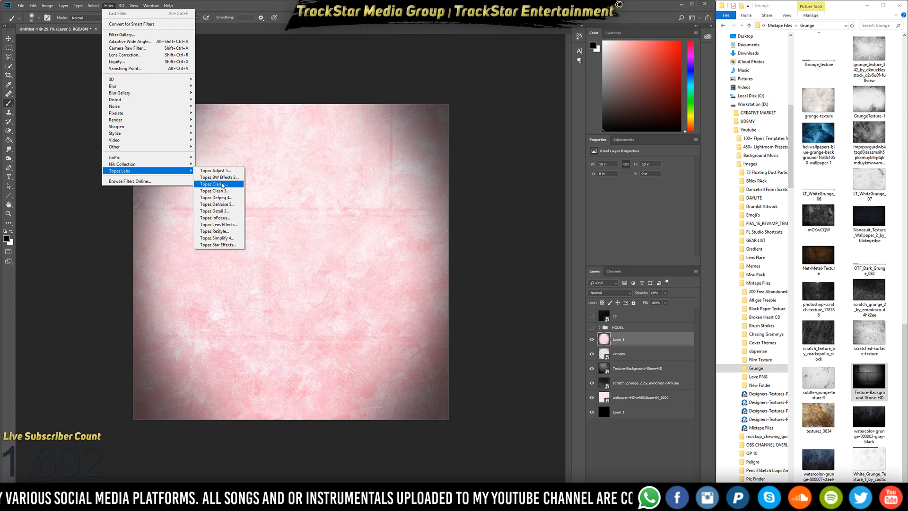
{"action": "left_click", "coordinate": [223, 185]}
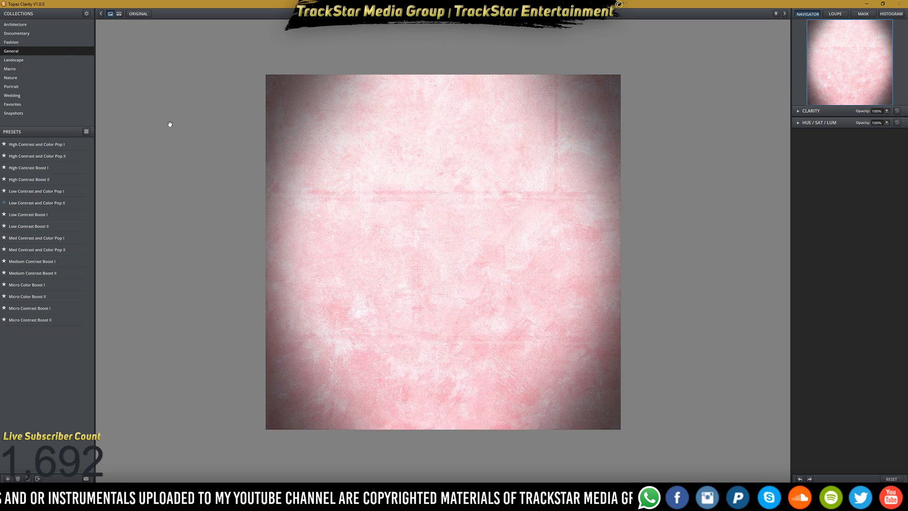
{"action": "mouse_move", "coordinate": [81, 156]}
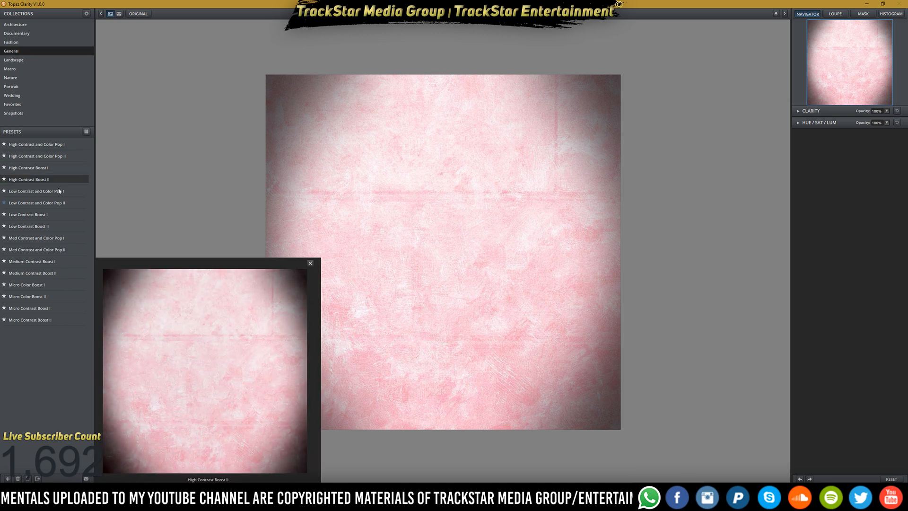
{"action": "left_click", "coordinate": [29, 228]}
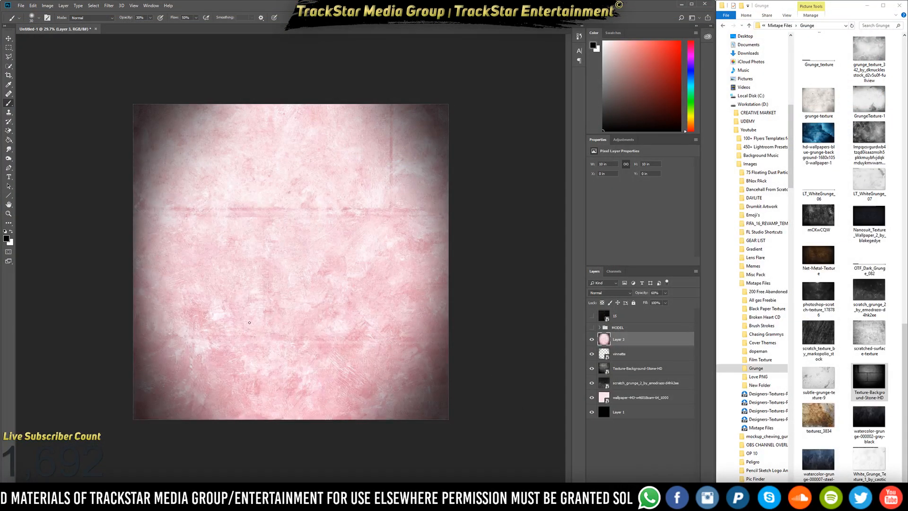
Compare the background with and without the filtered merged layer, leaving that layer visible.
{"action": "left_click", "coordinate": [591, 339]}
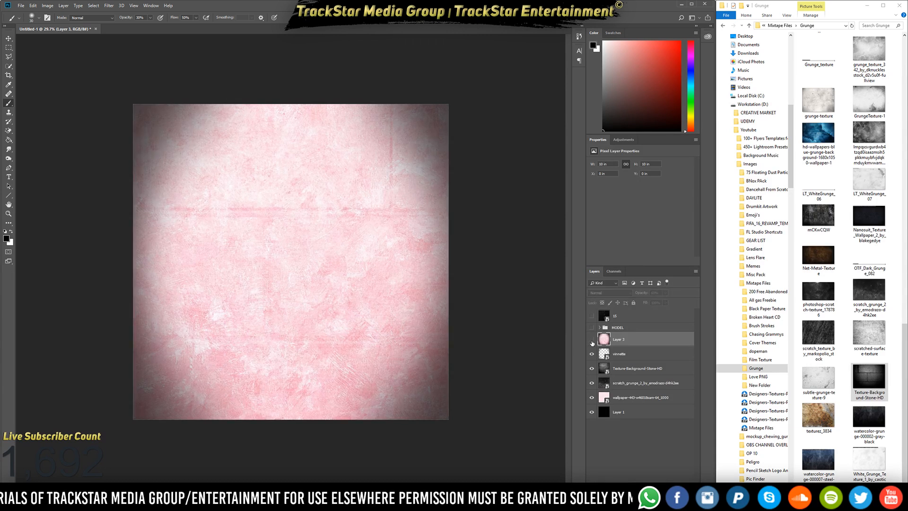
{"action": "left_click", "coordinate": [592, 340]}
{"action": "left_click", "coordinate": [591, 340]}
{"action": "left_click", "coordinate": [592, 341]}
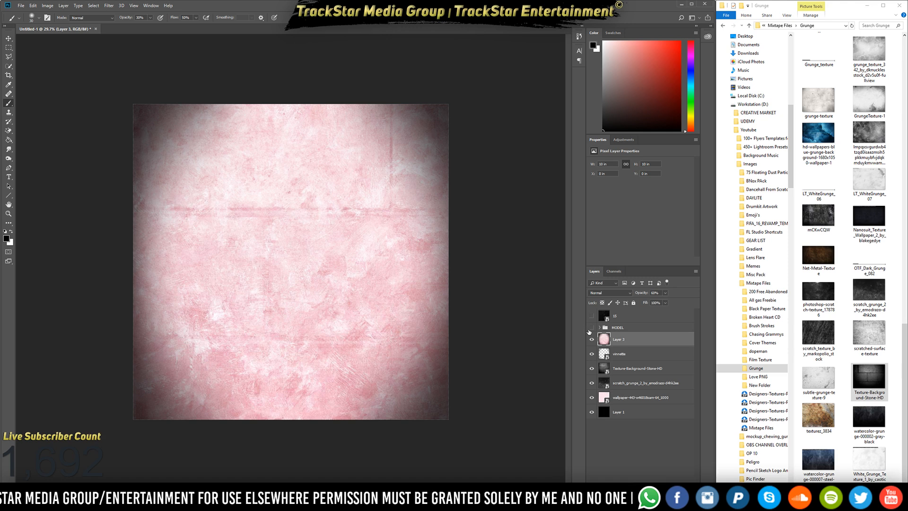
Show the MODEL group and the folded-paper layer 15, comparing the cover with and without the paper overlay.
{"action": "left_click", "coordinate": [592, 327]}
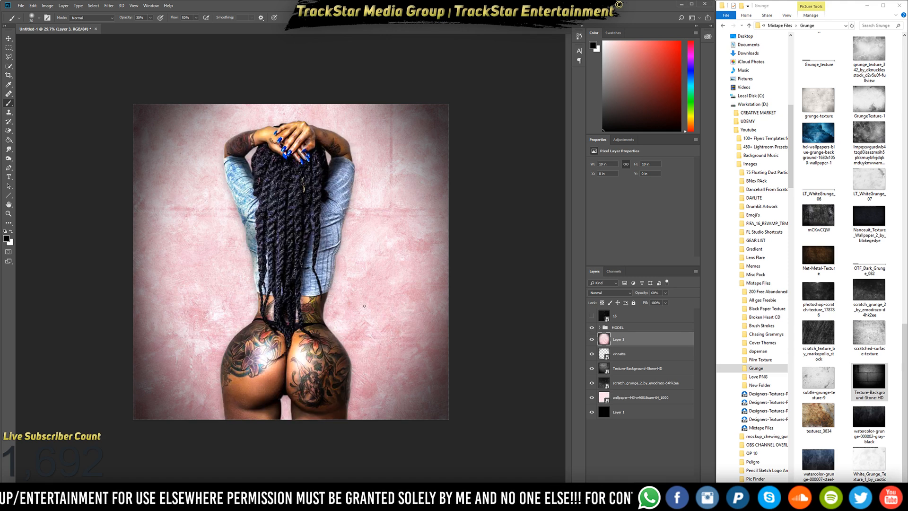
{"action": "left_click", "coordinate": [592, 317]}
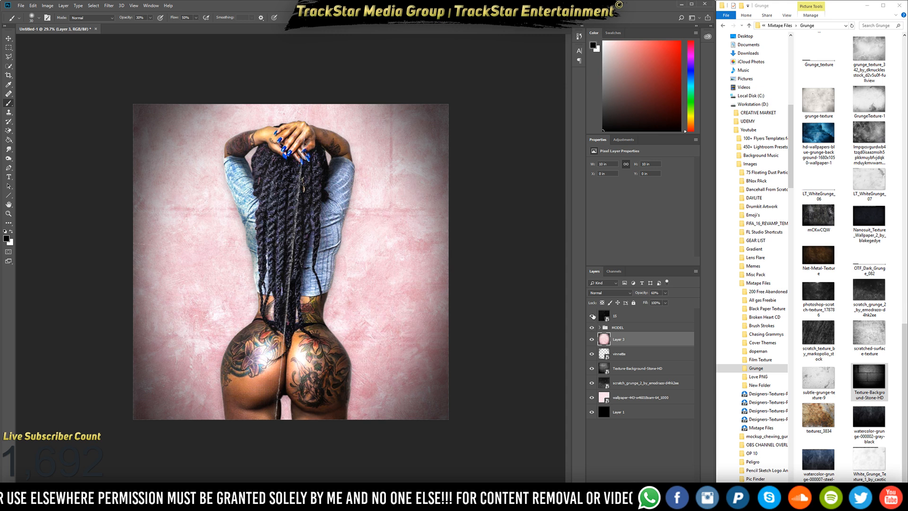
{"action": "left_click", "coordinate": [592, 316]}
{"action": "left_click", "coordinate": [592, 316]}
{"action": "left_click", "coordinate": [591, 316]}
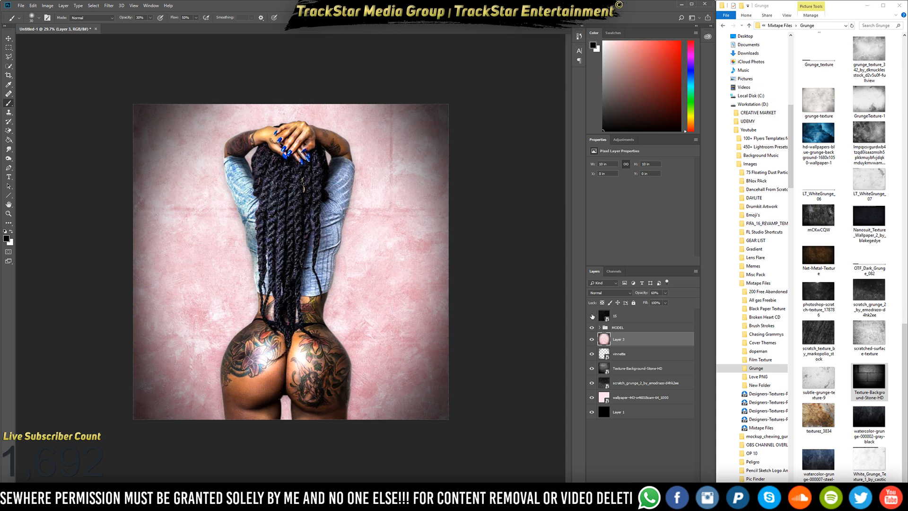
{"action": "left_click", "coordinate": [592, 316]}
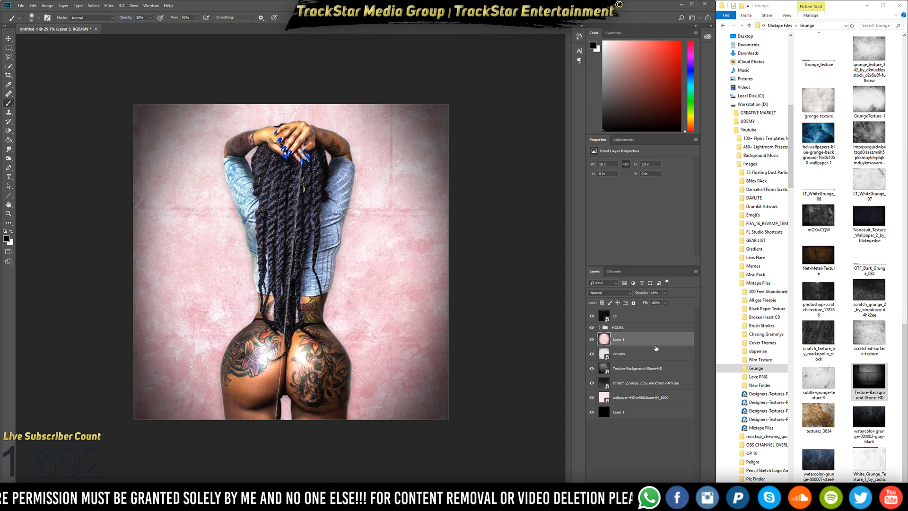
Add a layer mask to the folded-paper layer 15 and paint out its outer edges with a large black brush at 100% opacity.
{"action": "left_click", "coordinate": [617, 317]}
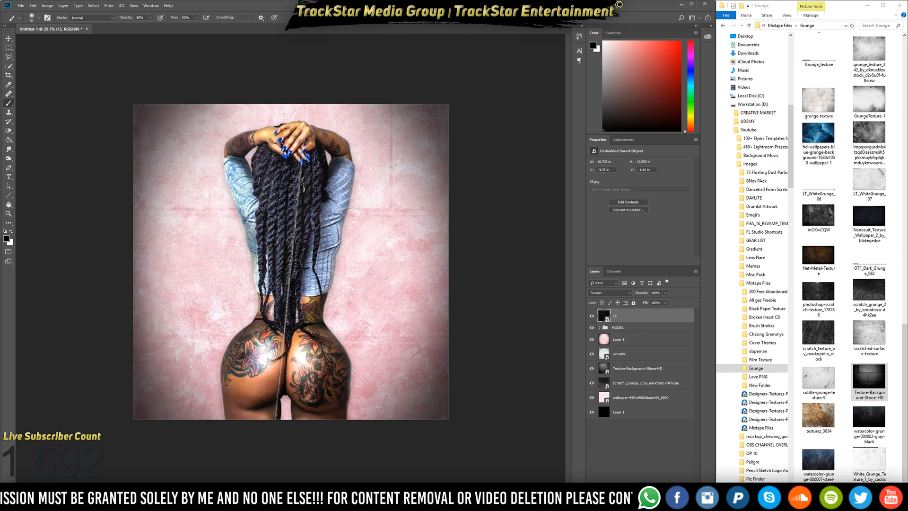
{"action": "key", "text": "ctrl+shift+m"}
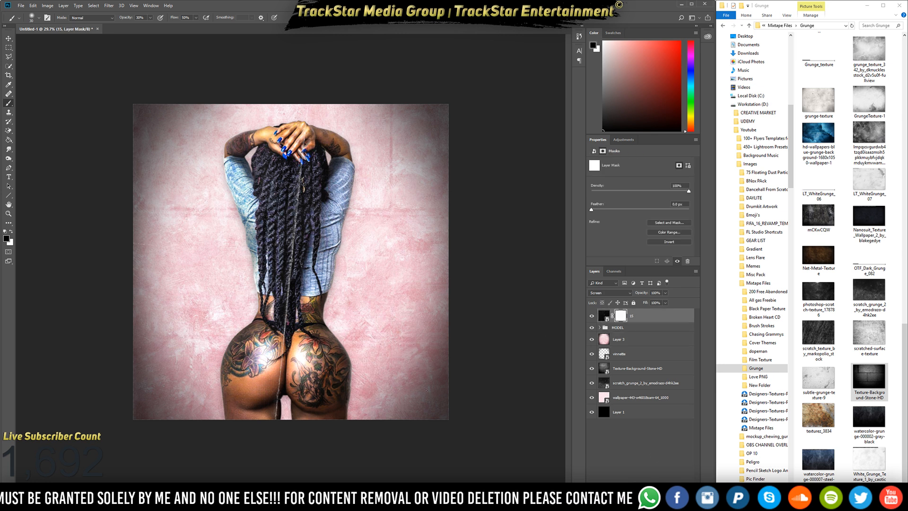
{"action": "key", "text": "]"}
{"action": "key", "text": "]"}
{"action": "key", "text": "]"}
{"action": "key", "text": "]"}
{"action": "key", "text": "]"}
{"action": "key", "text": "]"}
{"action": "key", "text": "]"}
{"action": "key", "text": "]"}
{"action": "key", "text": "]"}
{"action": "key", "text": "]"}
{"action": "key", "text": "]"}
{"action": "key", "text": "]"}
{"action": "key", "text": "]"}
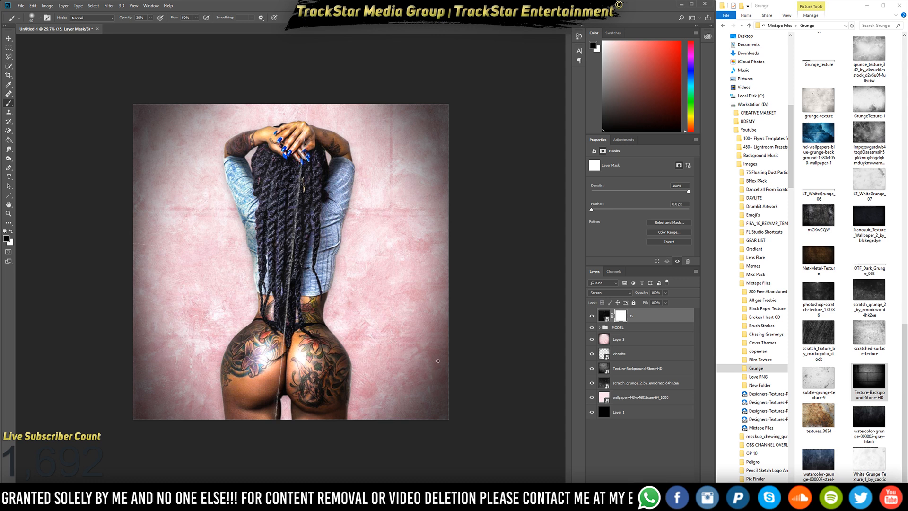
{"action": "key", "text": "]"}
{"action": "key", "text": "]"}
{"action": "key", "text": "]"}
{"action": "key", "text": "]"}
{"action": "key", "text": "]"}
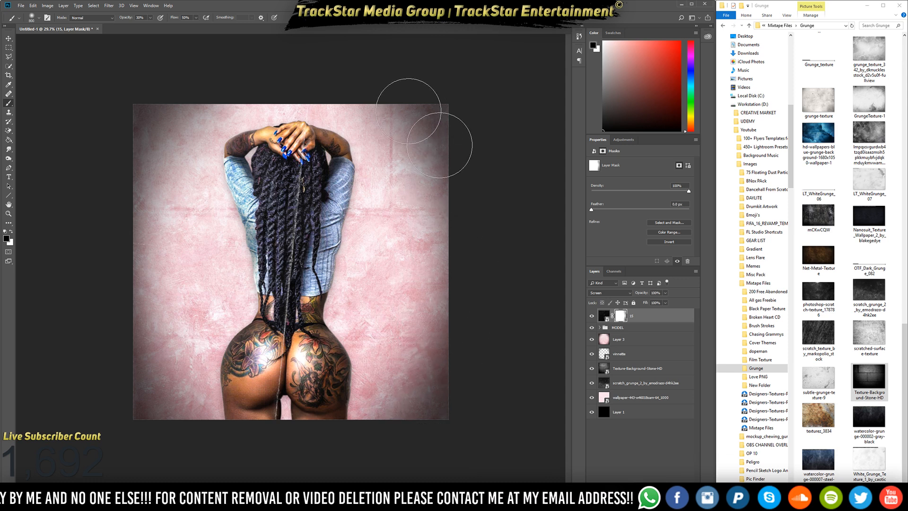
{"action": "left_click", "coordinate": [150, 18]}
{"action": "left_click_drag", "start_coordinate": [148, 25], "coordinate": [173, 26]}
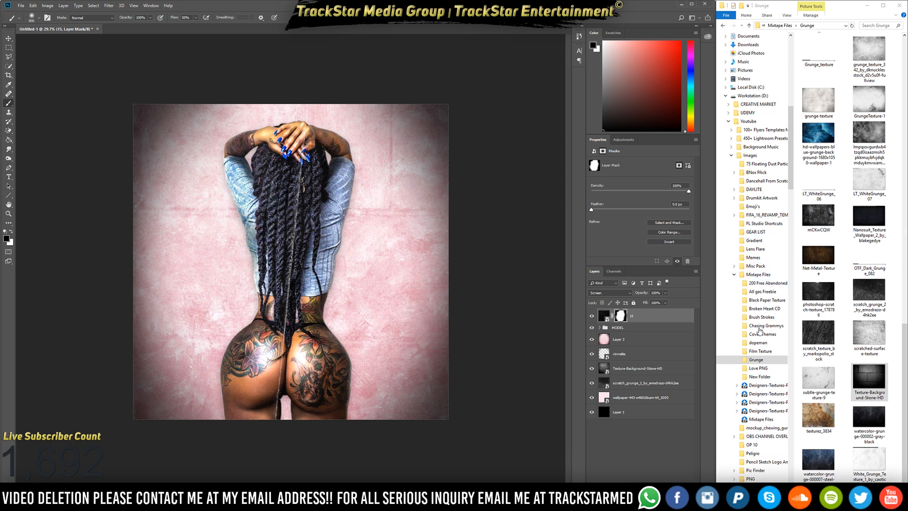
Look through the cutout images in the Mixtape Files folder for further elements for the cover.
{"action": "scroll", "coordinate": [757, 303], "scroll_direction": "down", "scroll_amount": 1}
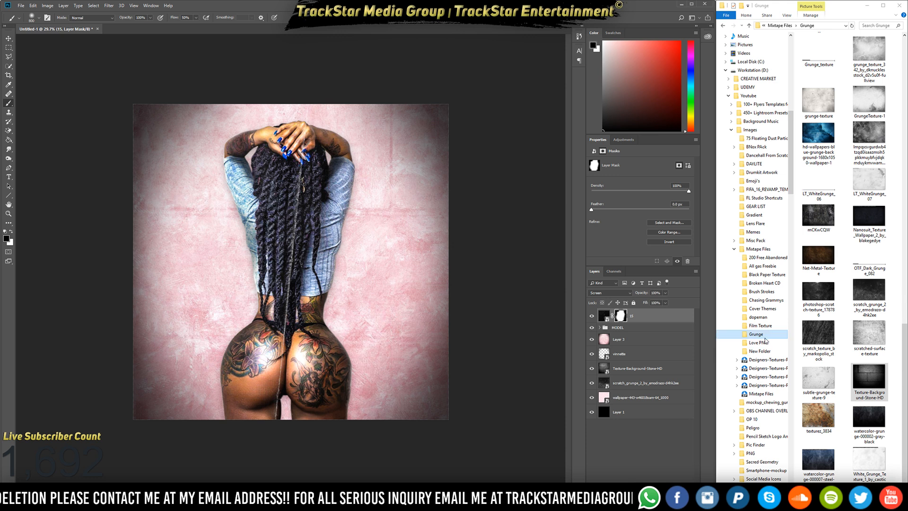
{"action": "scroll", "coordinate": [757, 350], "scroll_direction": "down", "scroll_amount": 1}
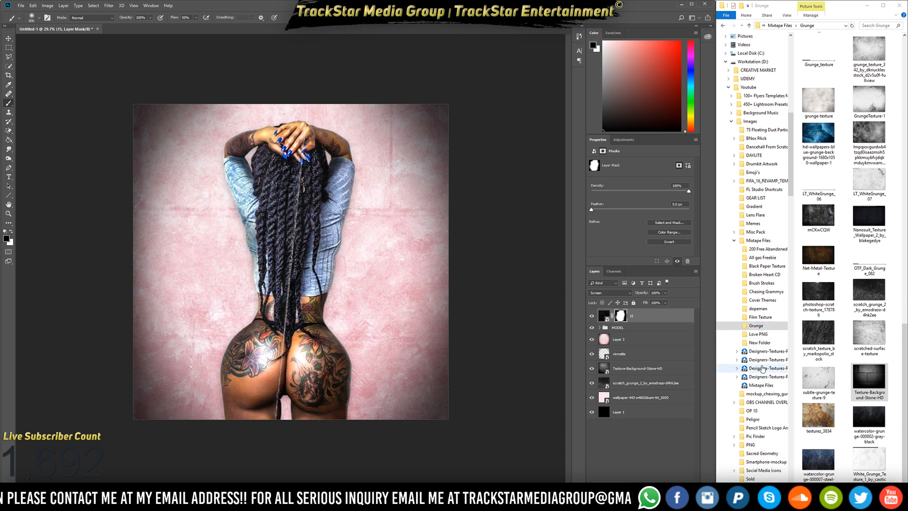
{"action": "left_click", "coordinate": [756, 241]}
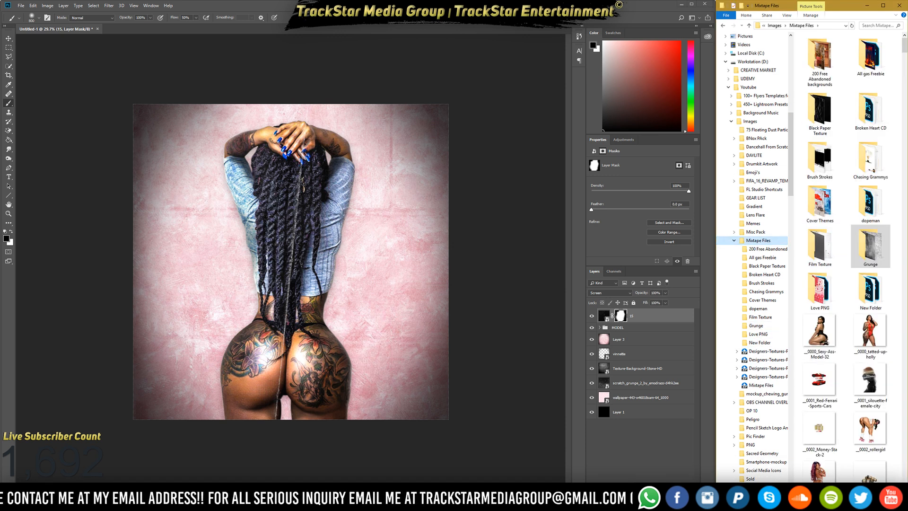
{"action": "scroll", "coordinate": [870, 186], "scroll_direction": "down", "scroll_amount": 1}
{"action": "scroll", "coordinate": [870, 186], "scroll_direction": "down", "scroll_amount": 4}
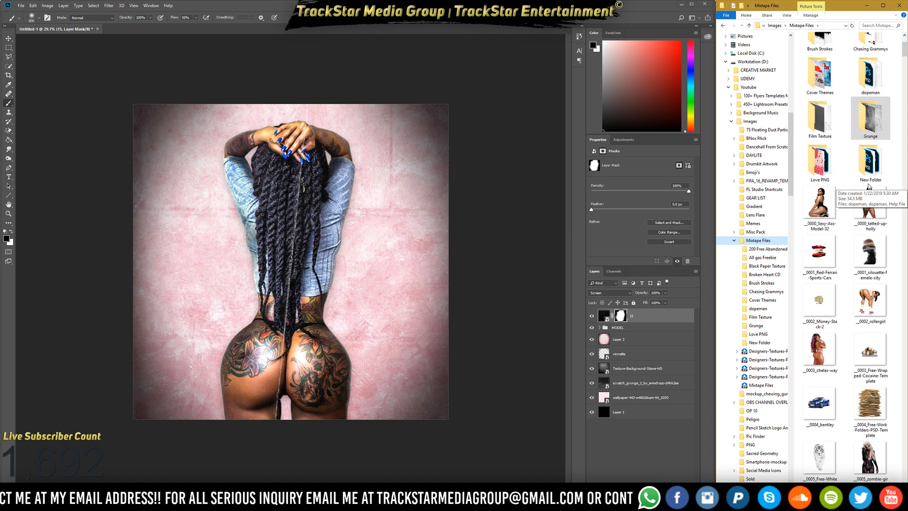
{"action": "scroll", "coordinate": [869, 186], "scroll_direction": "down", "scroll_amount": 3}
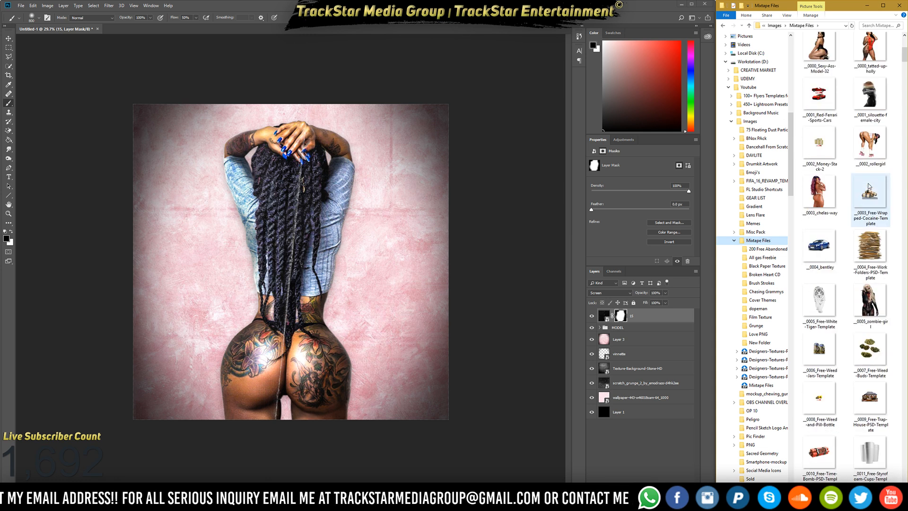
{"action": "scroll", "coordinate": [869, 186], "scroll_direction": "down", "scroll_amount": 5}
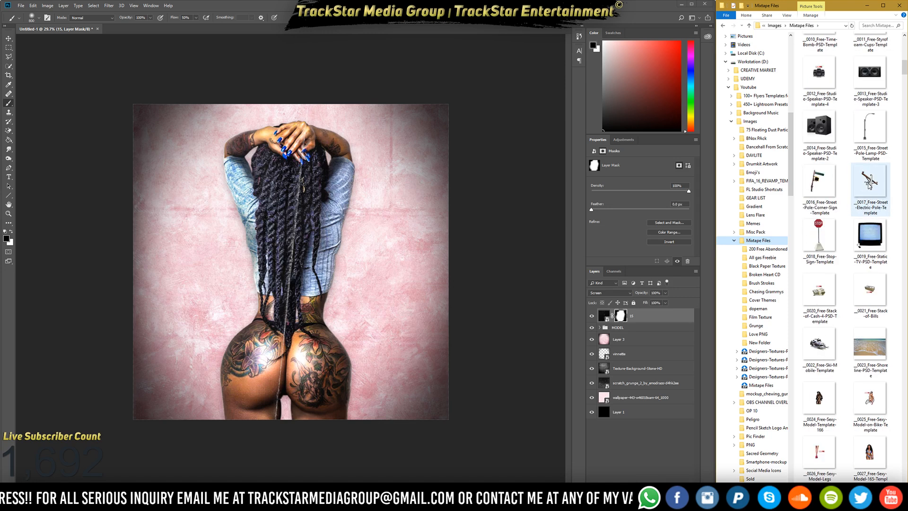
{"action": "scroll", "coordinate": [869, 185], "scroll_direction": "down", "scroll_amount": 1}
{"action": "scroll", "coordinate": [868, 186], "scroll_direction": "down", "scroll_amount": 2}
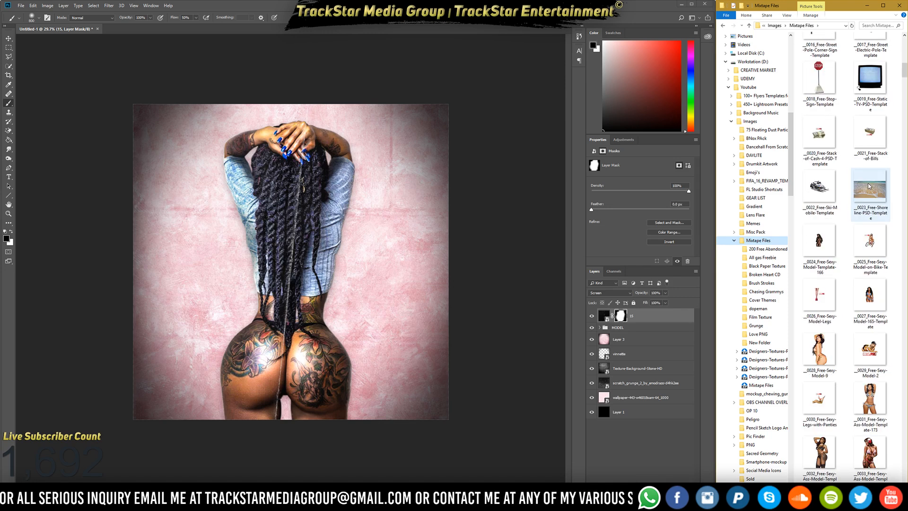
{"action": "scroll", "coordinate": [869, 186], "scroll_direction": "down", "scroll_amount": 3}
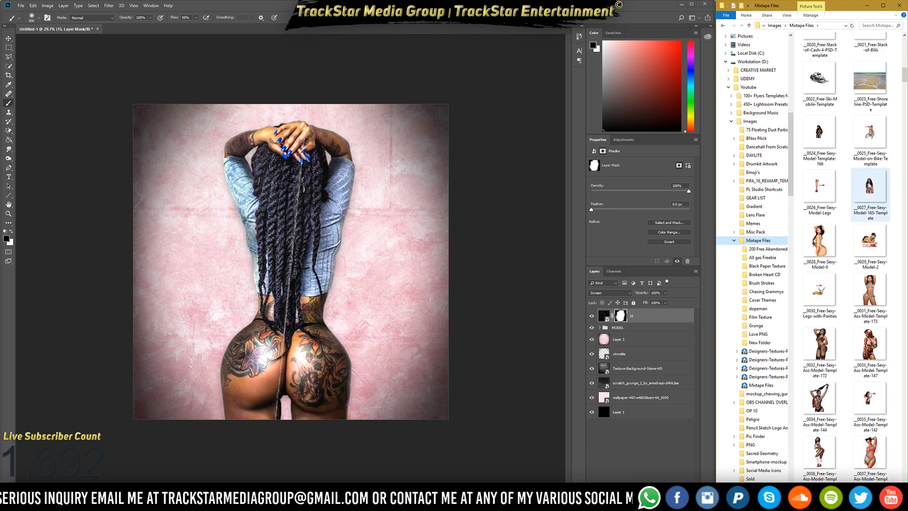
{"action": "scroll", "coordinate": [868, 186], "scroll_direction": "down", "scroll_amount": 6}
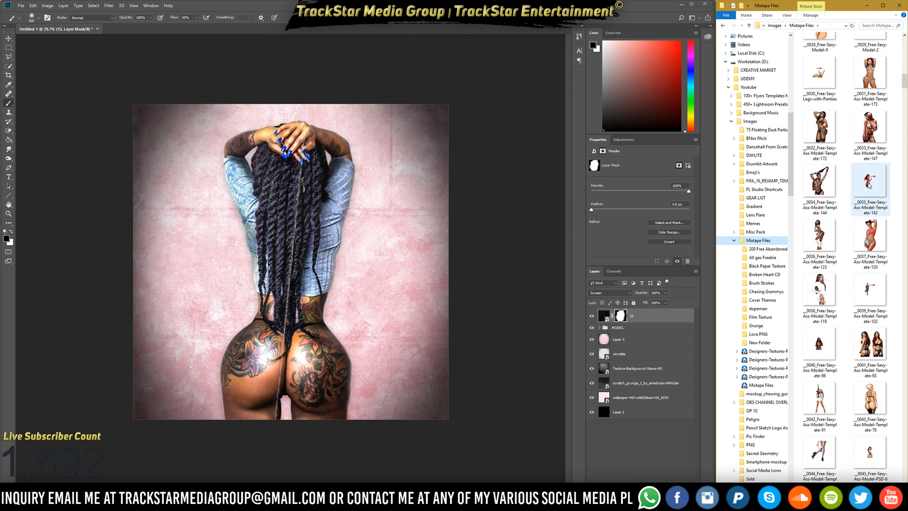
{"action": "scroll", "coordinate": [869, 186], "scroll_direction": "down", "scroll_amount": 5}
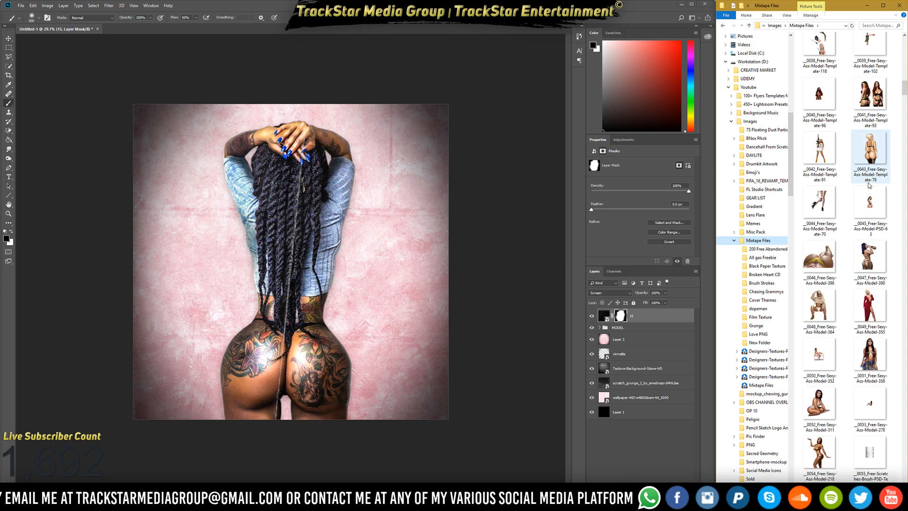
{"action": "scroll", "coordinate": [869, 186], "scroll_direction": "down", "scroll_amount": 5}
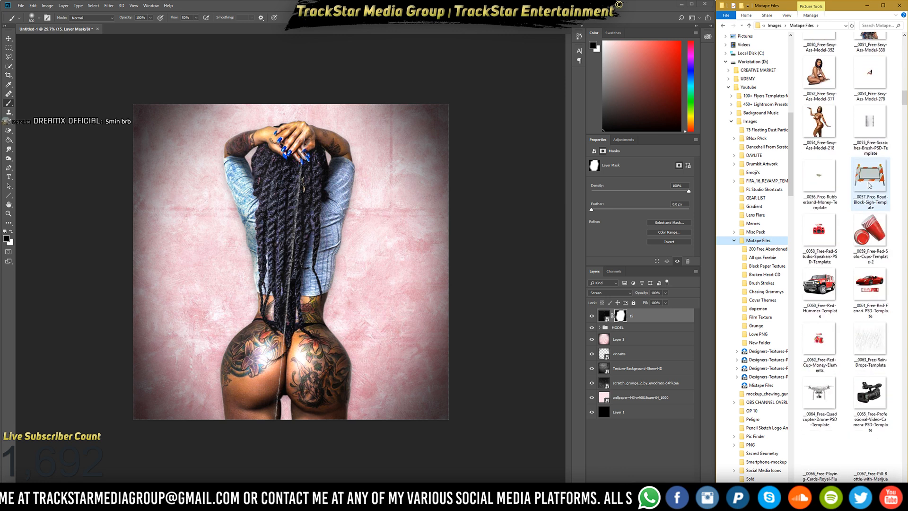
{"action": "scroll", "coordinate": [869, 186], "scroll_direction": "down", "scroll_amount": 3}
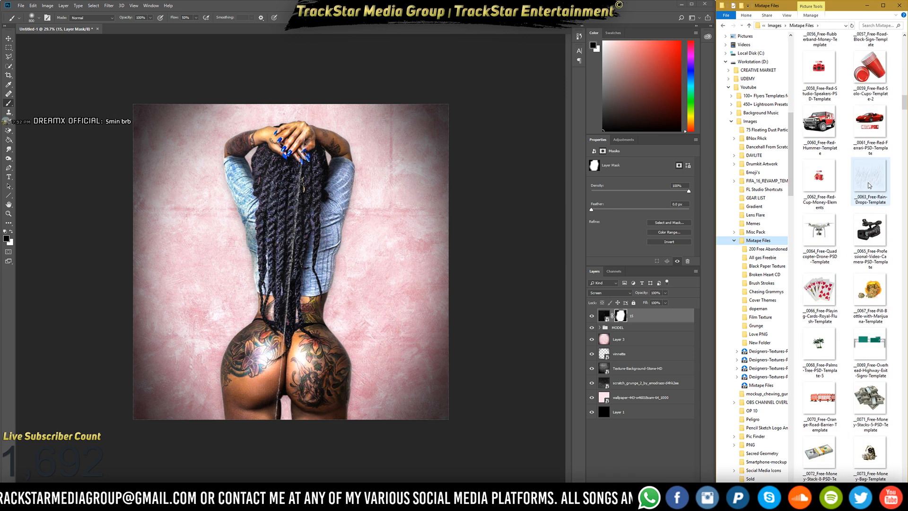
{"action": "scroll", "coordinate": [869, 186], "scroll_direction": "down", "scroll_amount": 1}
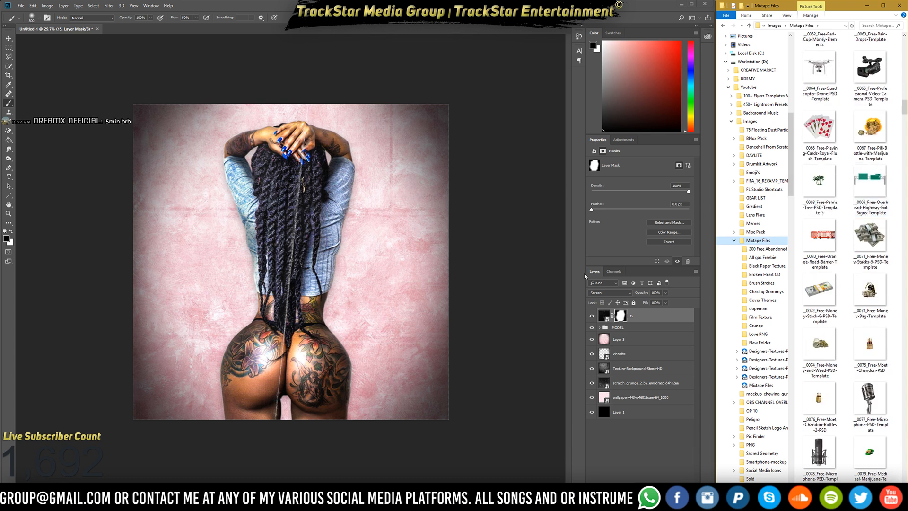
{"action": "scroll", "coordinate": [847, 349], "scroll_direction": "down", "scroll_amount": 3}
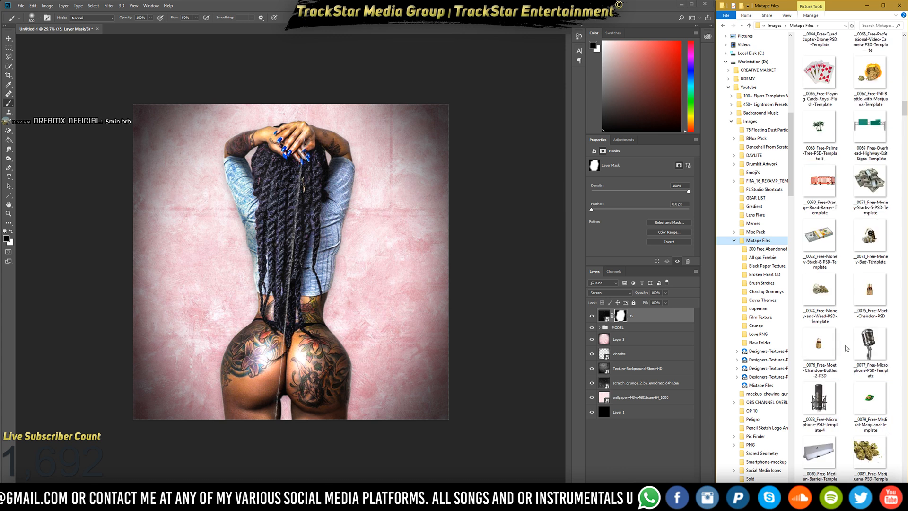
{"action": "scroll", "coordinate": [846, 348], "scroll_direction": "down", "scroll_amount": 3}
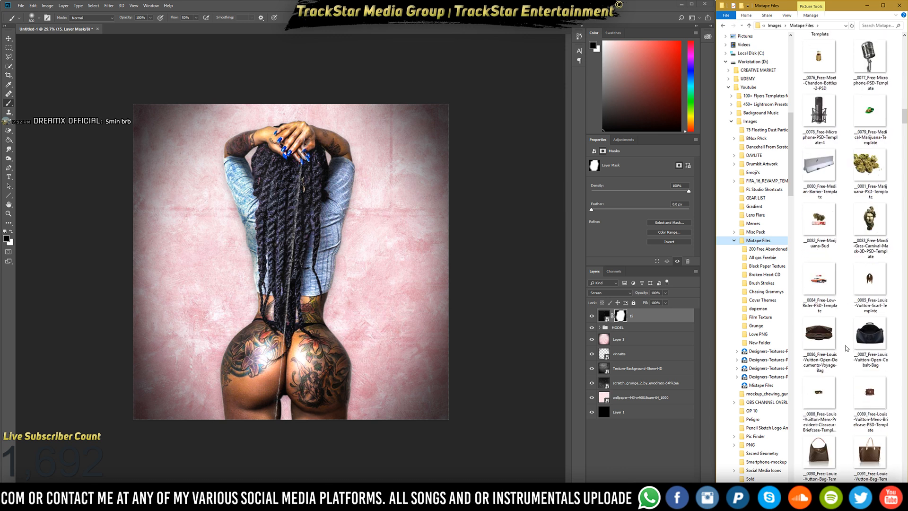
{"action": "scroll", "coordinate": [847, 348], "scroll_direction": "down", "scroll_amount": 1}
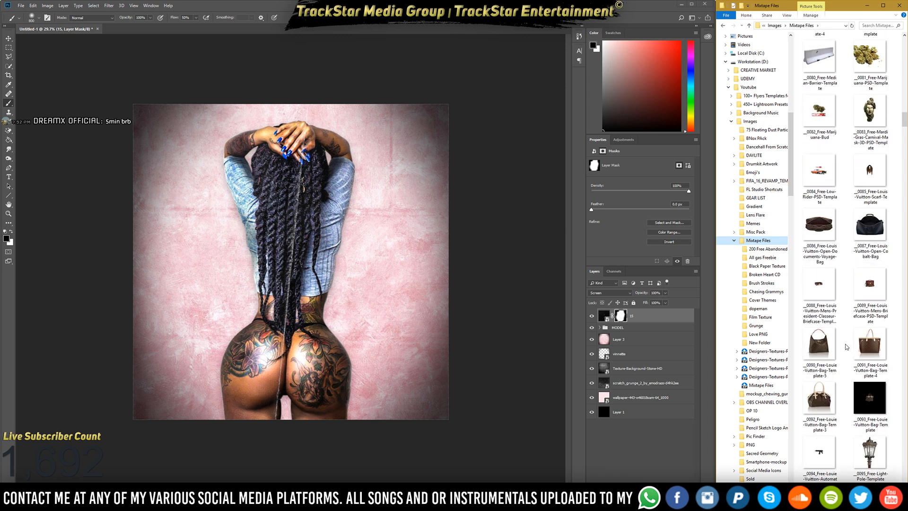
{"action": "scroll", "coordinate": [847, 347], "scroll_direction": "down", "scroll_amount": 1}
{"action": "scroll", "coordinate": [863, 337], "scroll_direction": "down", "scroll_amount": 3}
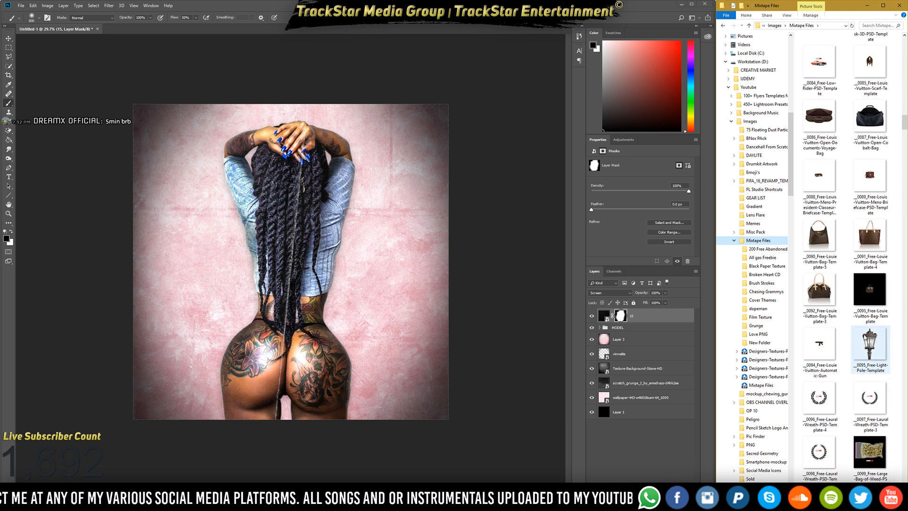
{"action": "scroll", "coordinate": [866, 338], "scroll_direction": "down", "scroll_amount": 5}
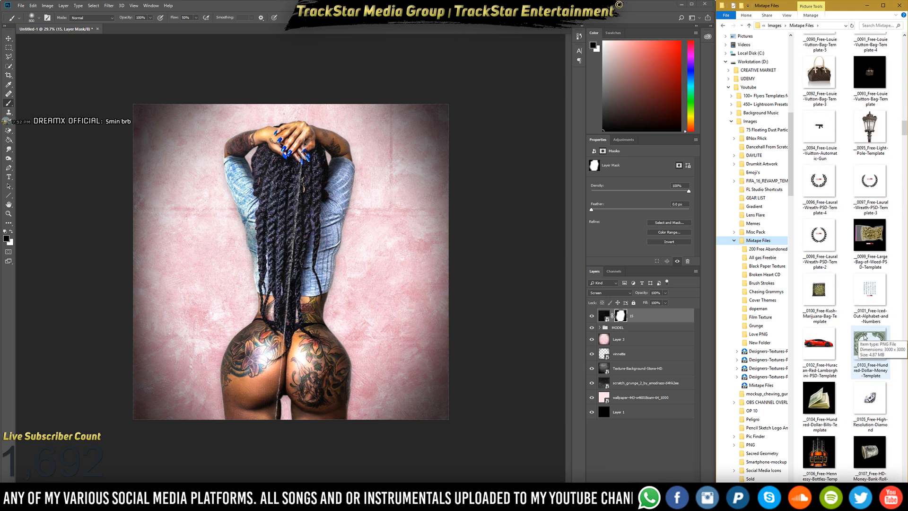
{"action": "scroll", "coordinate": [866, 338], "scroll_direction": "down", "scroll_amount": 5}
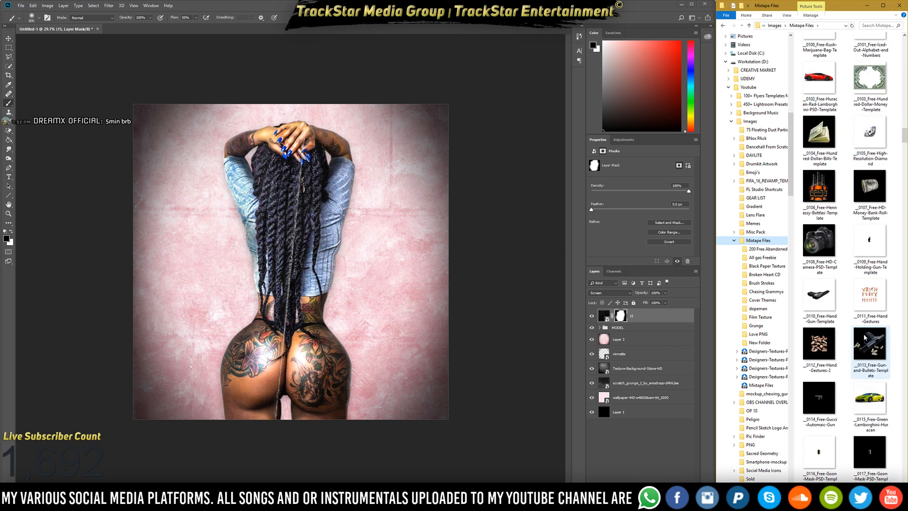
Browse further through the Mixtape Files folder, examining the vehicle, weapon, jewellery, money, bag and model cutouts for usable cover elements.
{"action": "scroll", "coordinate": [866, 338], "scroll_direction": "down", "scroll_amount": 4}
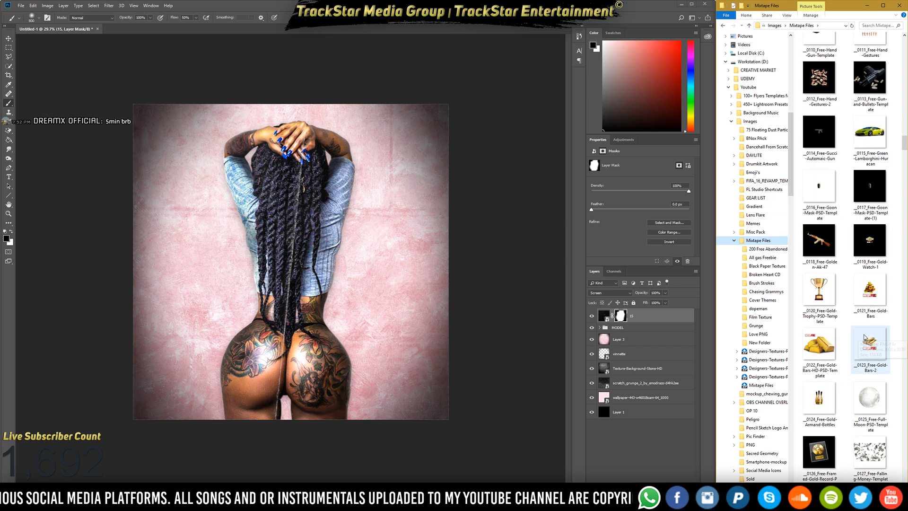
{"action": "scroll", "coordinate": [866, 337], "scroll_direction": "down", "scroll_amount": 4}
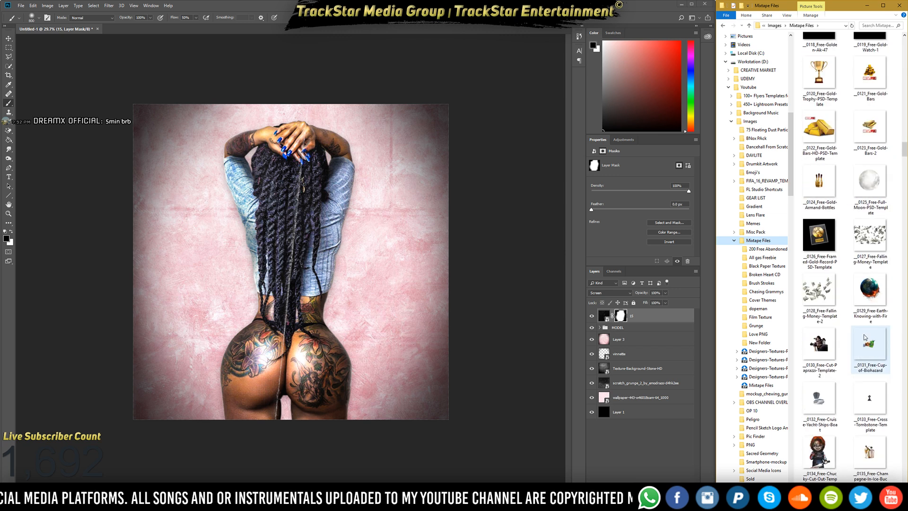
{"action": "scroll", "coordinate": [865, 338], "scroll_direction": "down", "scroll_amount": 4}
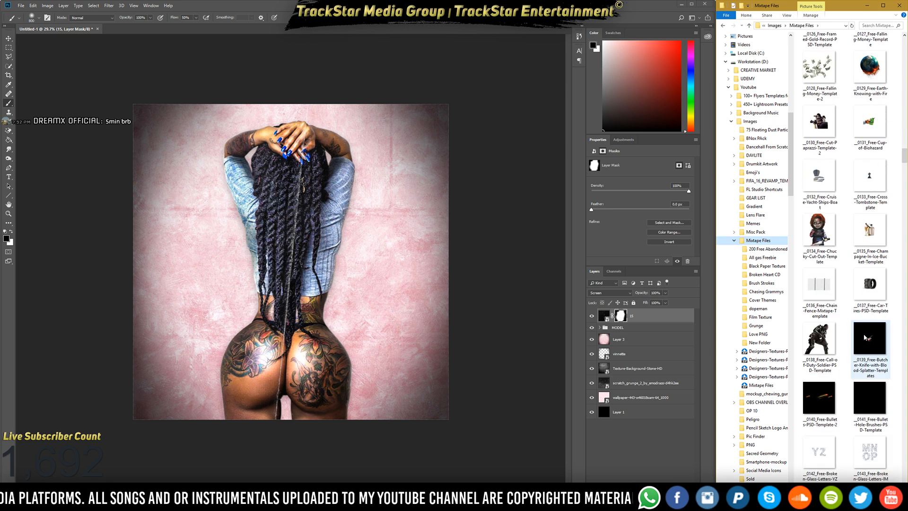
{"action": "scroll", "coordinate": [866, 338], "scroll_direction": "down", "scroll_amount": 4}
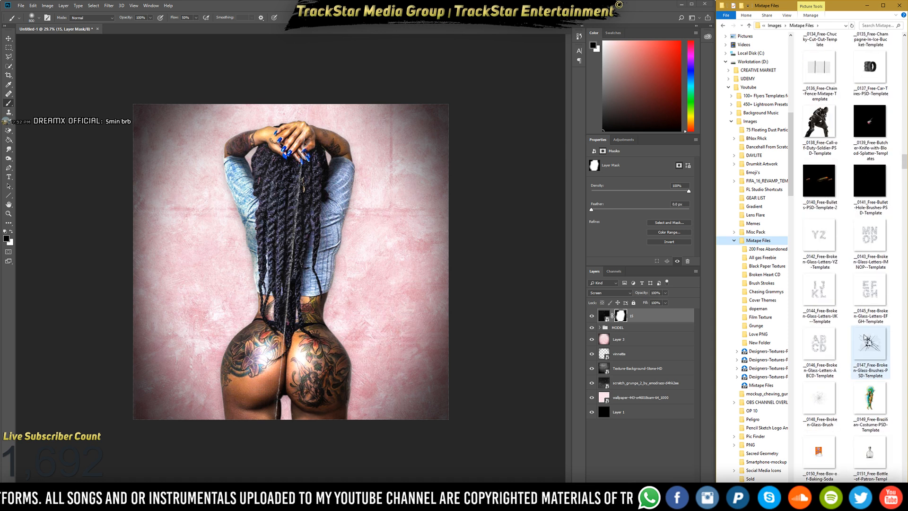
{"action": "scroll", "coordinate": [865, 338], "scroll_direction": "down", "scroll_amount": 3}
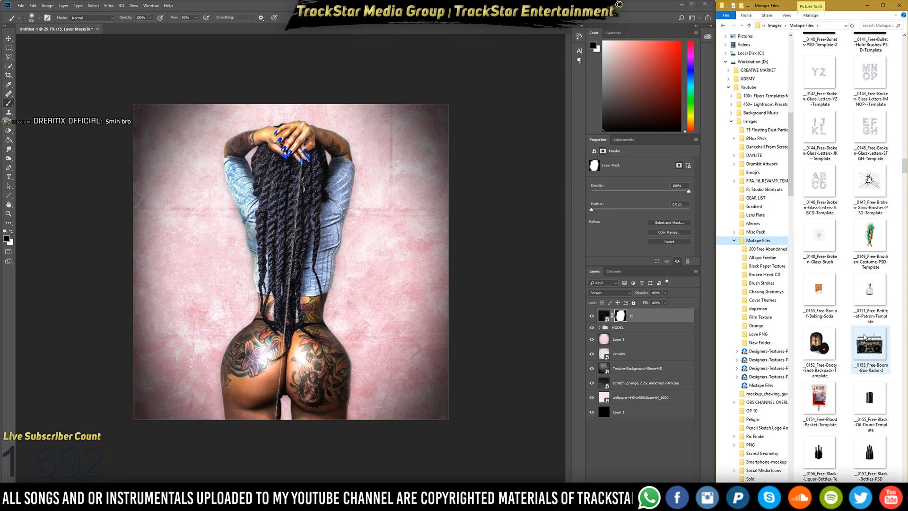
{"action": "scroll", "coordinate": [865, 337], "scroll_direction": "down", "scroll_amount": 5}
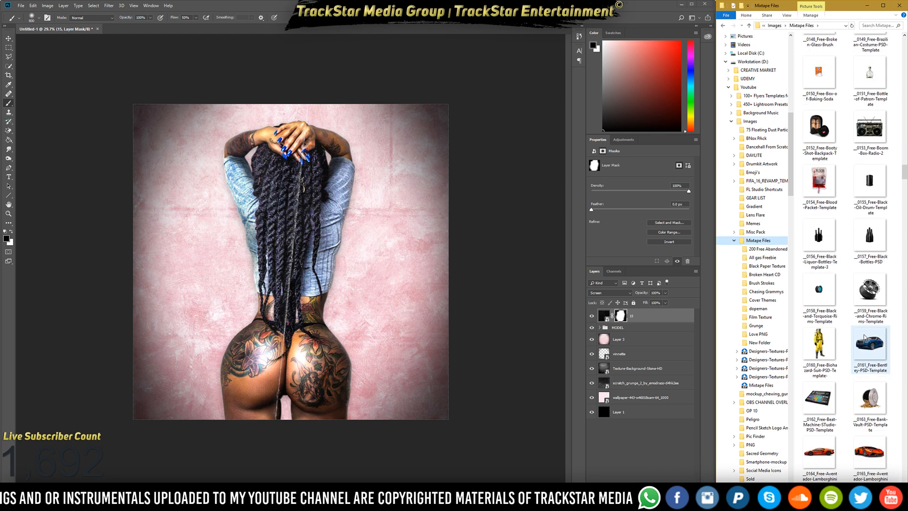
{"action": "scroll", "coordinate": [865, 338], "scroll_direction": "down", "scroll_amount": 4}
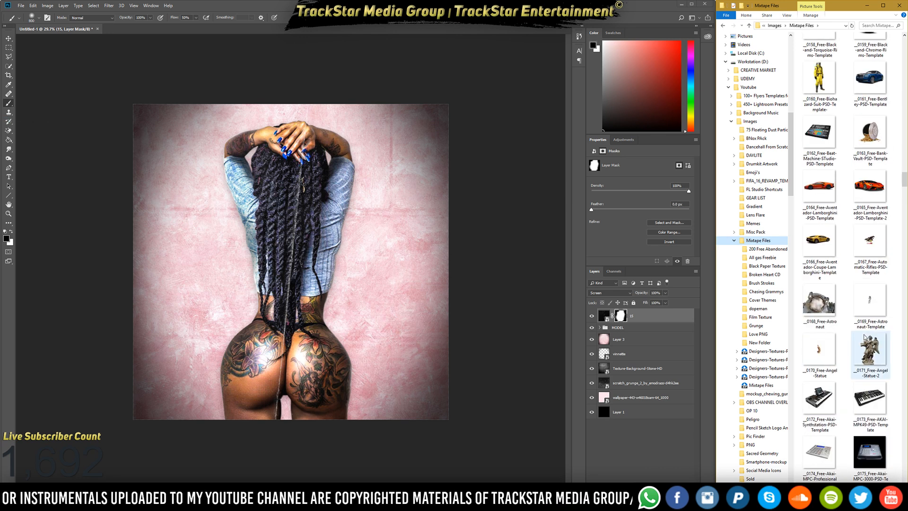
{"action": "scroll", "coordinate": [865, 337], "scroll_direction": "down", "scroll_amount": 2}
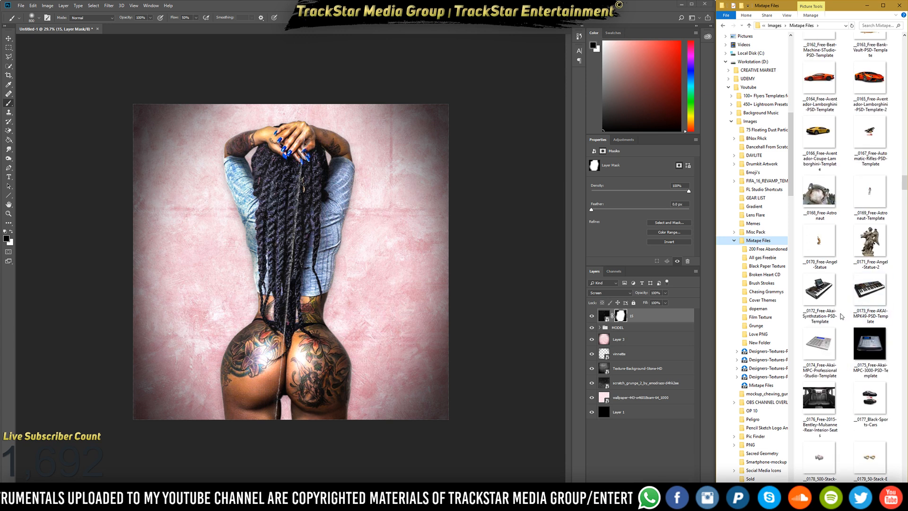
{"action": "scroll", "coordinate": [847, 316], "scroll_direction": "down", "scroll_amount": 4}
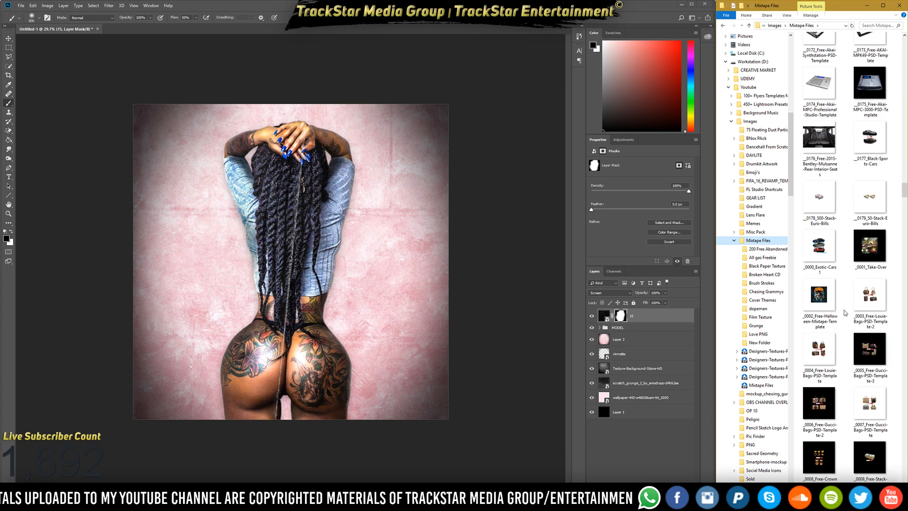
{"action": "scroll", "coordinate": [850, 313], "scroll_direction": "down", "scroll_amount": 1}
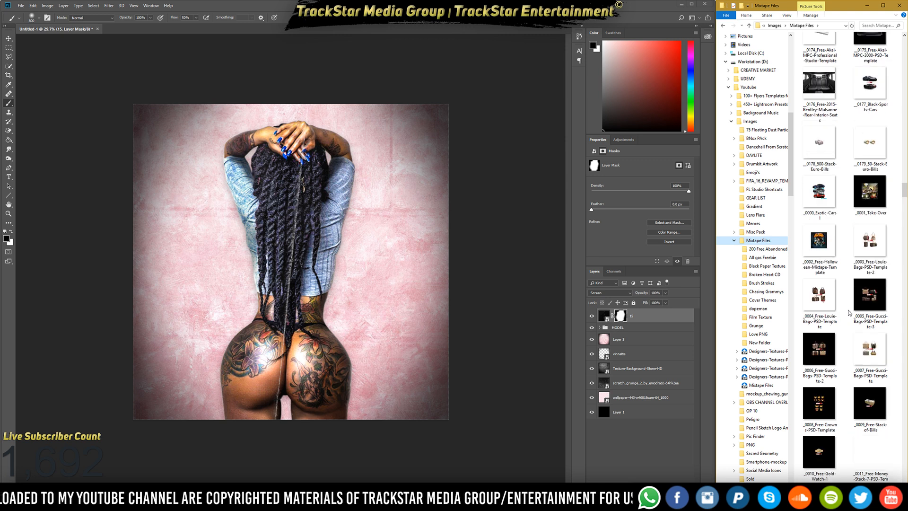
{"action": "scroll", "coordinate": [851, 312], "scroll_direction": "down", "scroll_amount": 4}
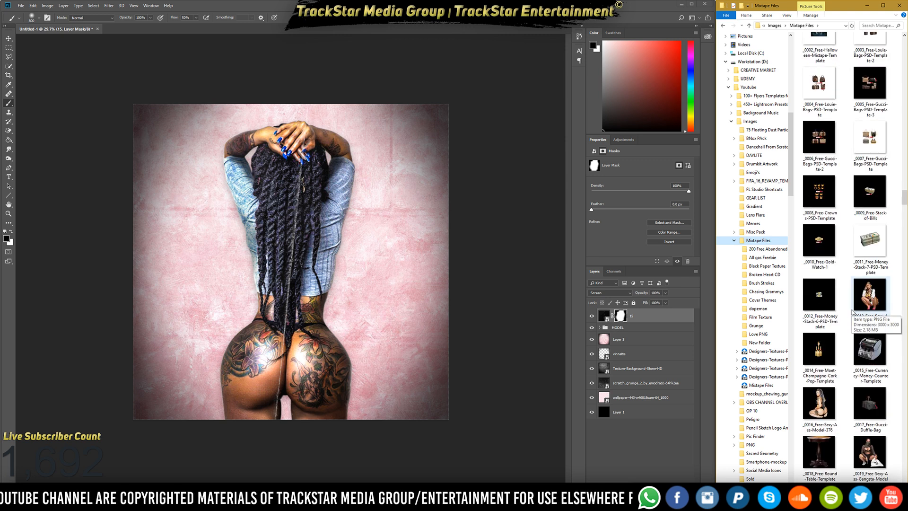
{"action": "scroll", "coordinate": [853, 311], "scroll_direction": "down", "scroll_amount": 2}
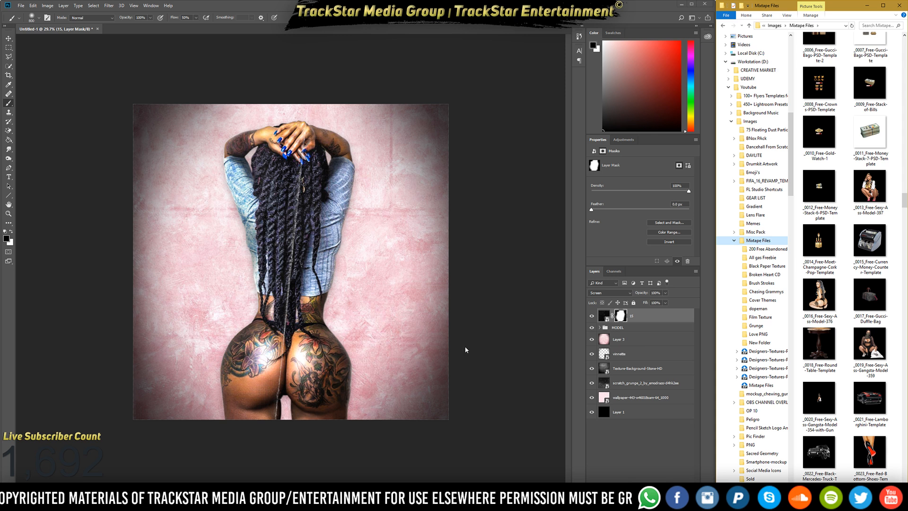
Stamp all visible layers into a new merged layer above the folded-paper layer 15 and set its opacity to 65%.
{"action": "left_click", "coordinate": [653, 314]}
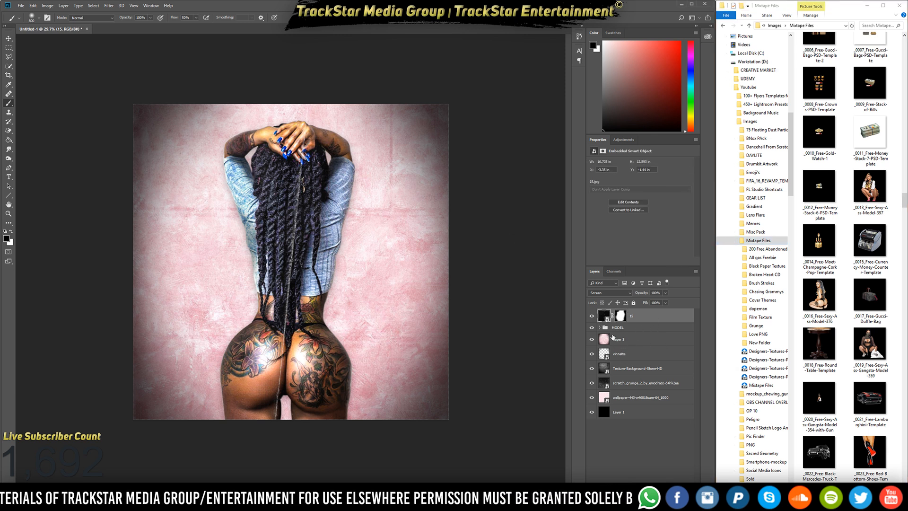
{"action": "key", "text": "ctrl+shift+alt+e"}
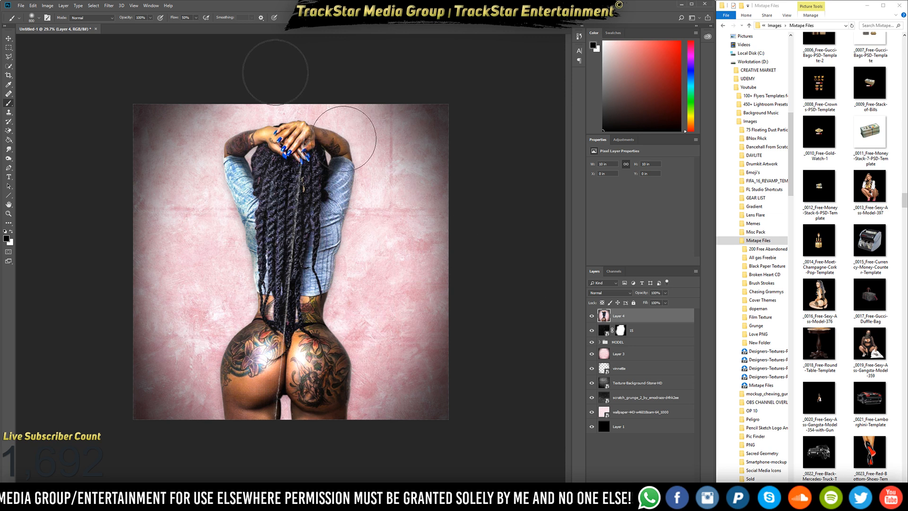
{"action": "left_click", "coordinate": [109, 6]}
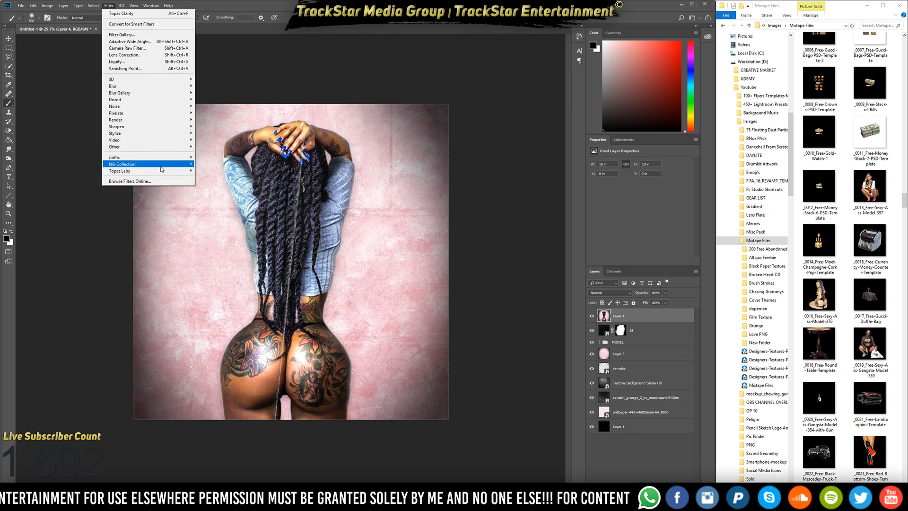
{"action": "mouse_move", "coordinate": [162, 170]}
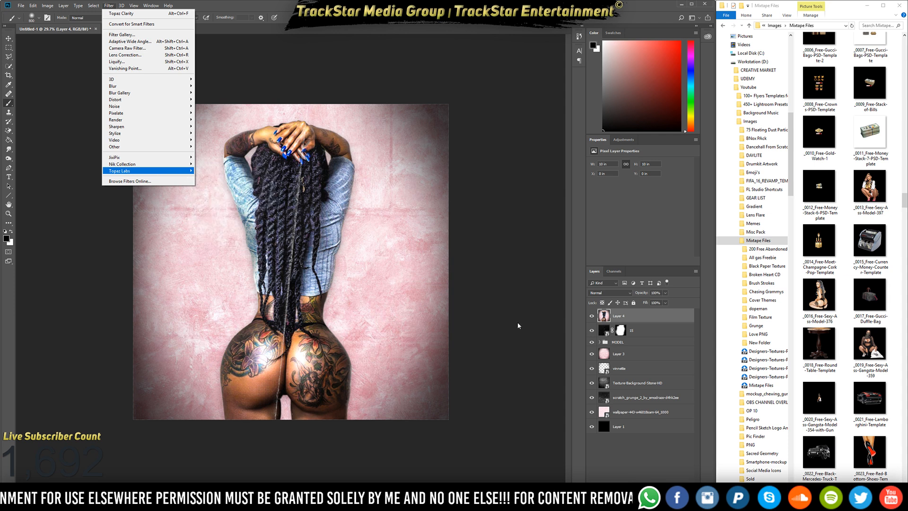
{"action": "left_click", "coordinate": [636, 303]}
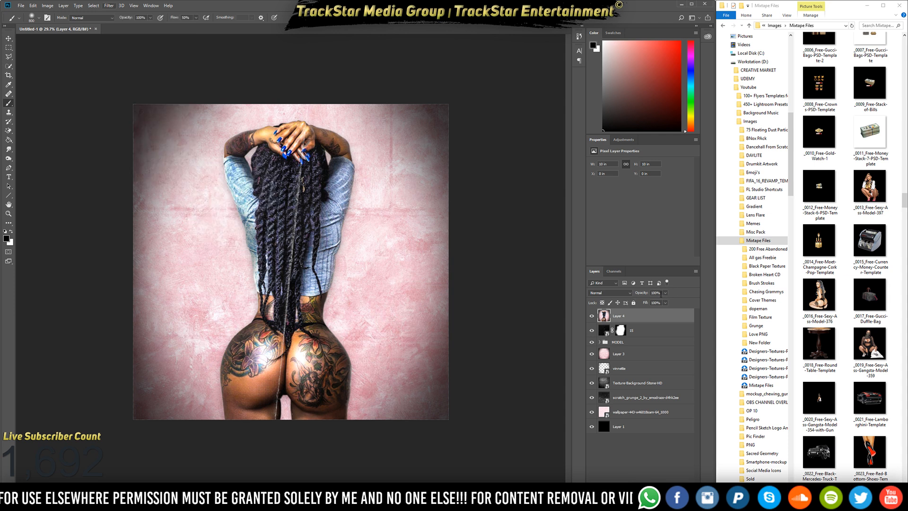
{"action": "left_click", "coordinate": [661, 294]}
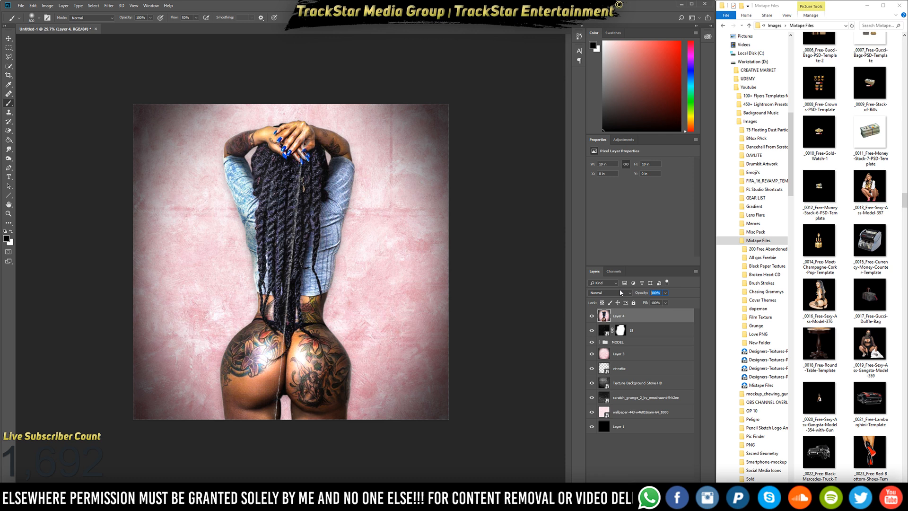
{"action": "type", "text": "65"}
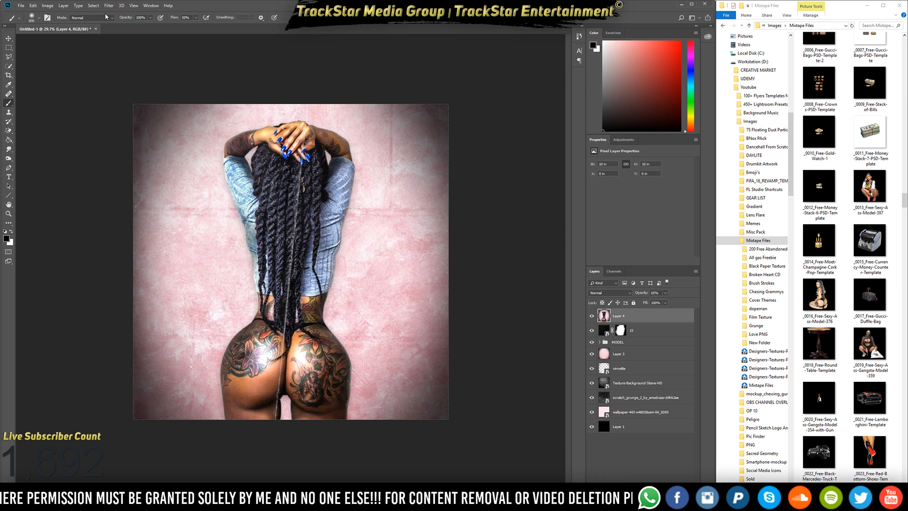
Open Topaz Detail 3 on the merged layer and try the Protect Highlights I and Highlight Detail Strong I presets.
{"action": "left_click", "coordinate": [109, 6]}
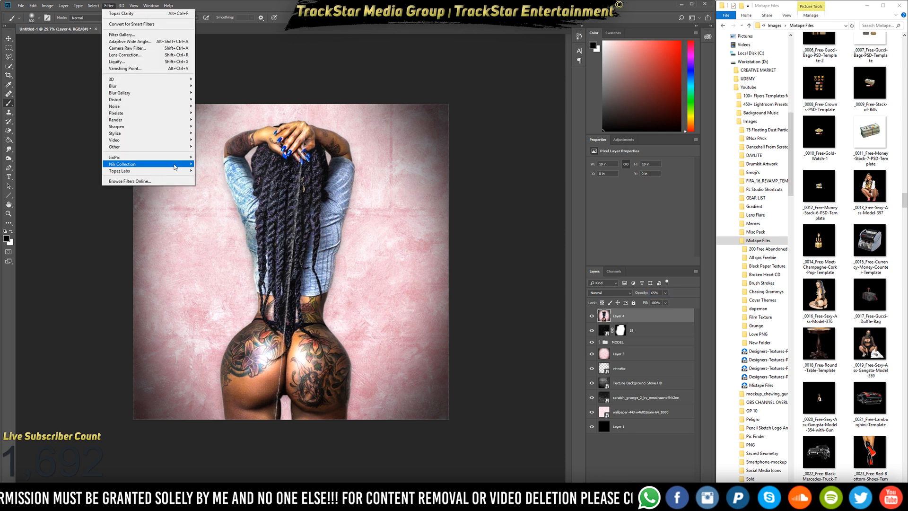
{"action": "mouse_move", "coordinate": [175, 171]}
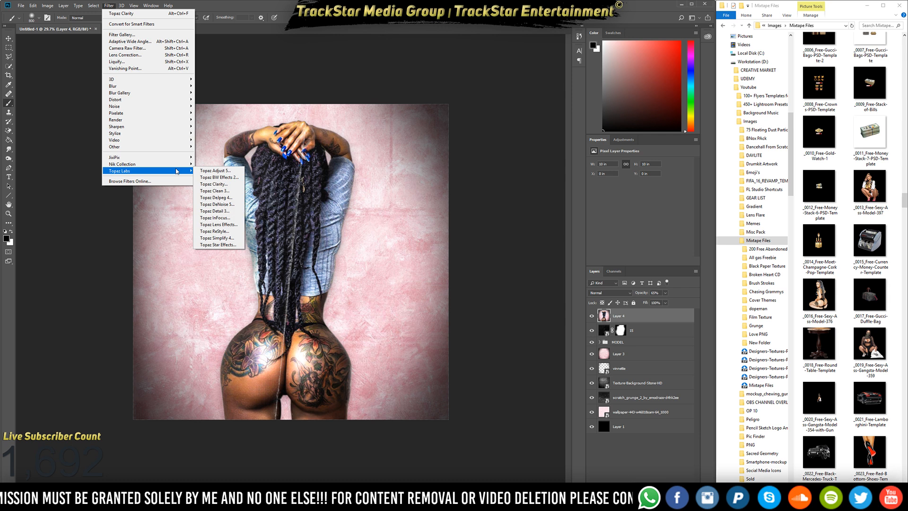
{"action": "left_click", "coordinate": [227, 211]}
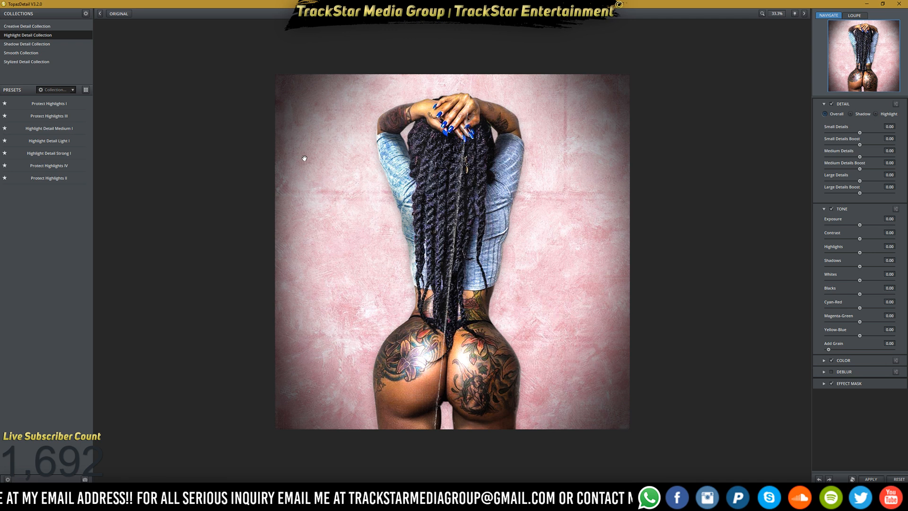
{"action": "left_click", "coordinate": [61, 105]}
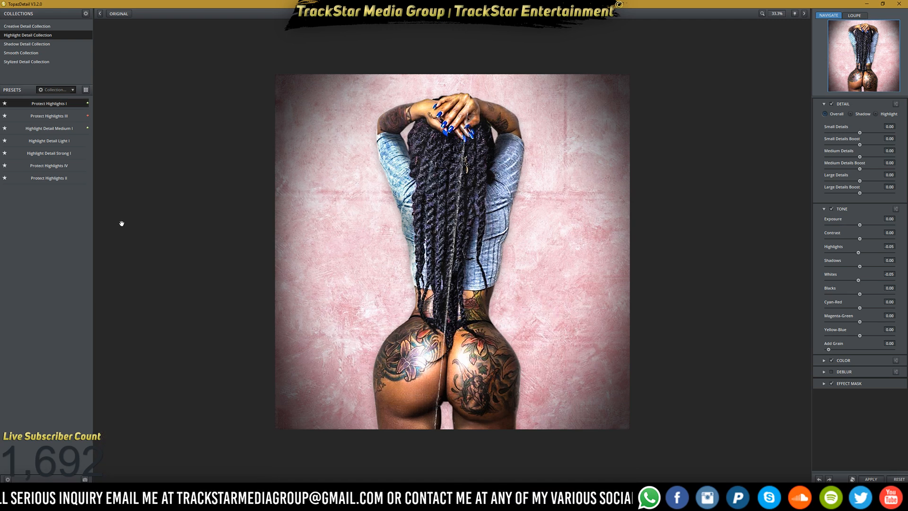
{"action": "mouse_move", "coordinate": [59, 129]}
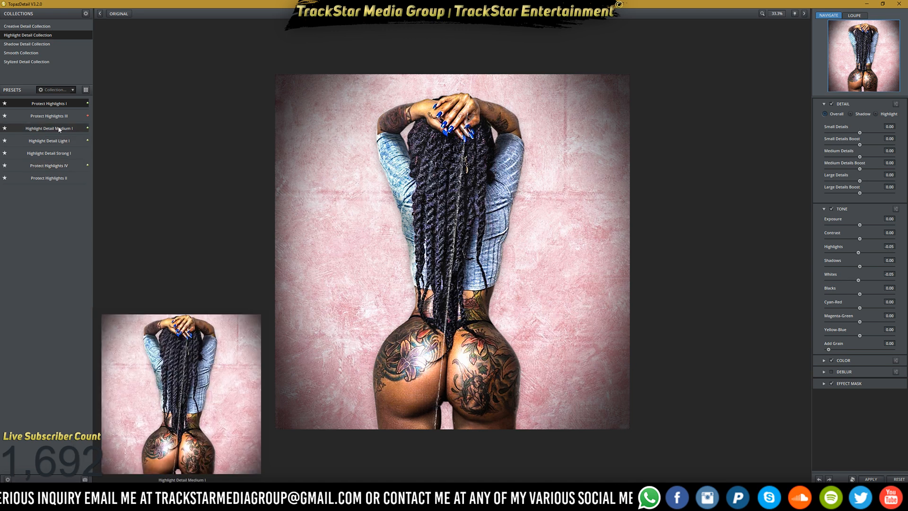
{"action": "left_click", "coordinate": [53, 154]}
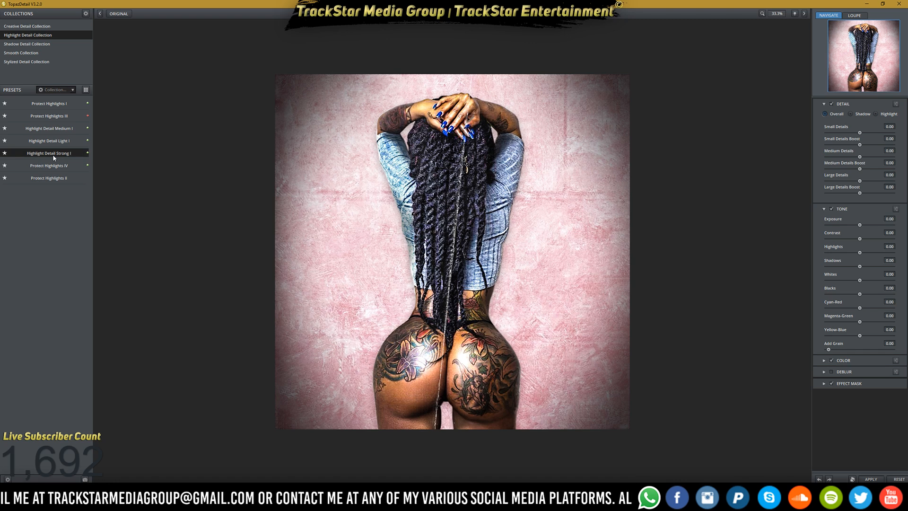
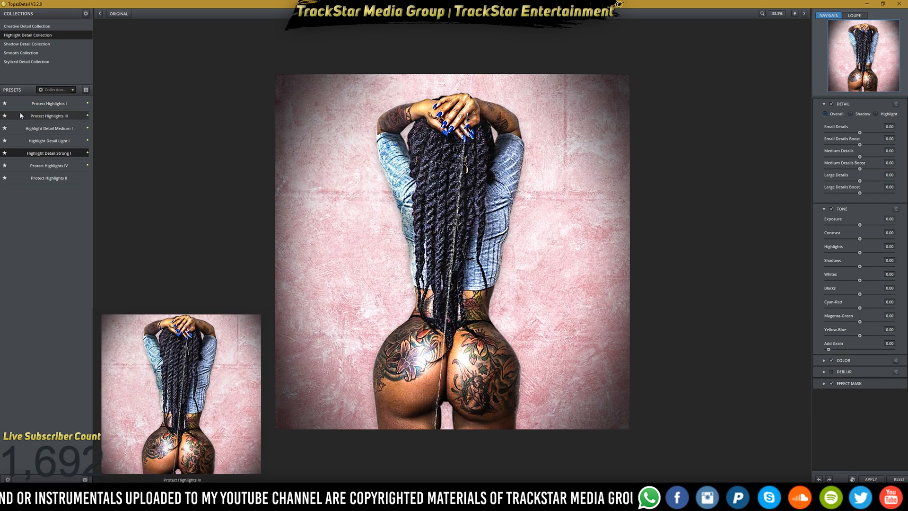
Try the Creative Detail Collection's Overall Detail Medium I preset, then apply Overall Detail Medium II to the merged layer.
{"action": "left_click", "coordinate": [36, 26]}
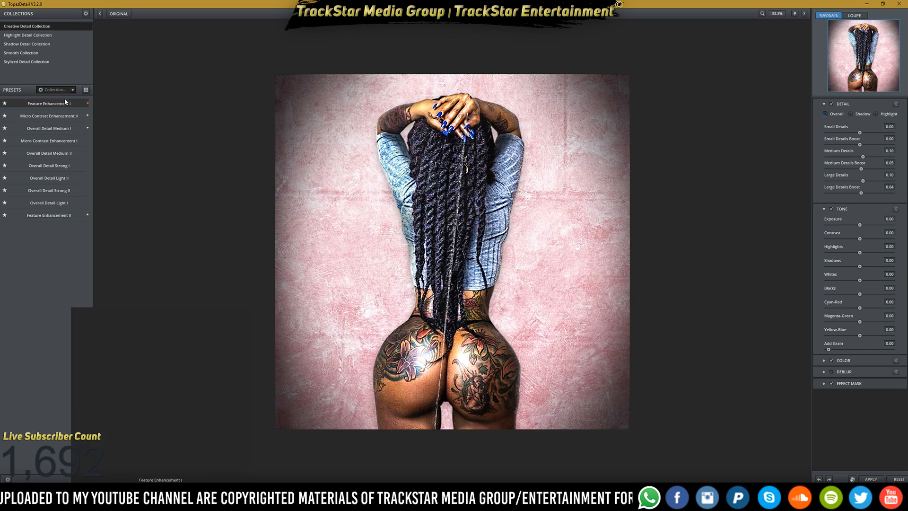
{"action": "mouse_move", "coordinate": [58, 105]}
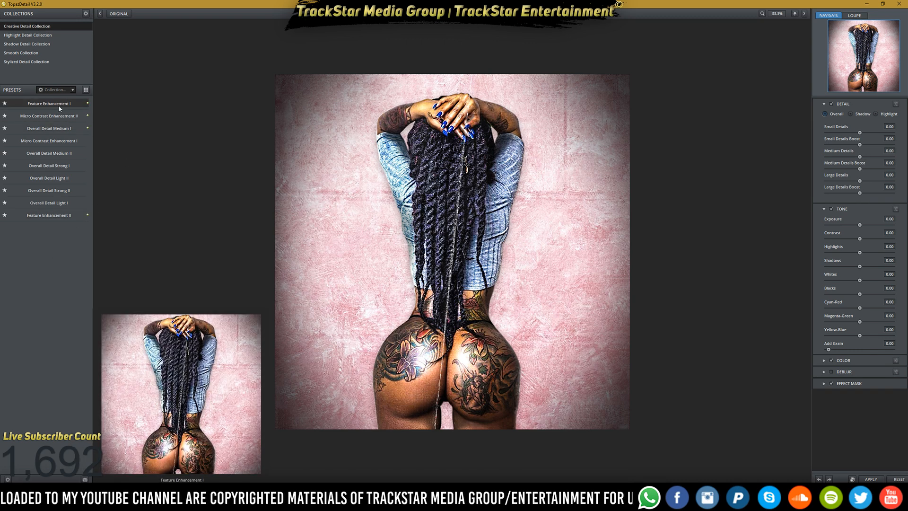
{"action": "left_click", "coordinate": [53, 129]}
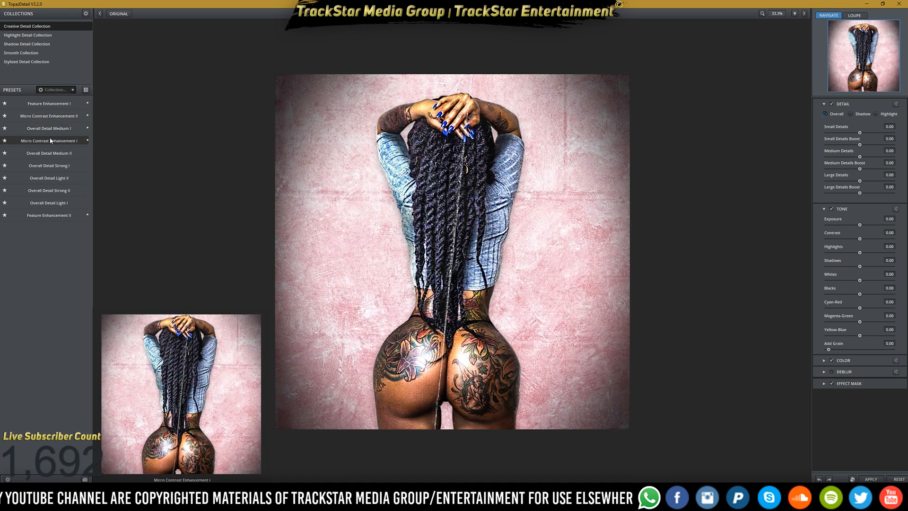
{"action": "left_click", "coordinate": [49, 154]}
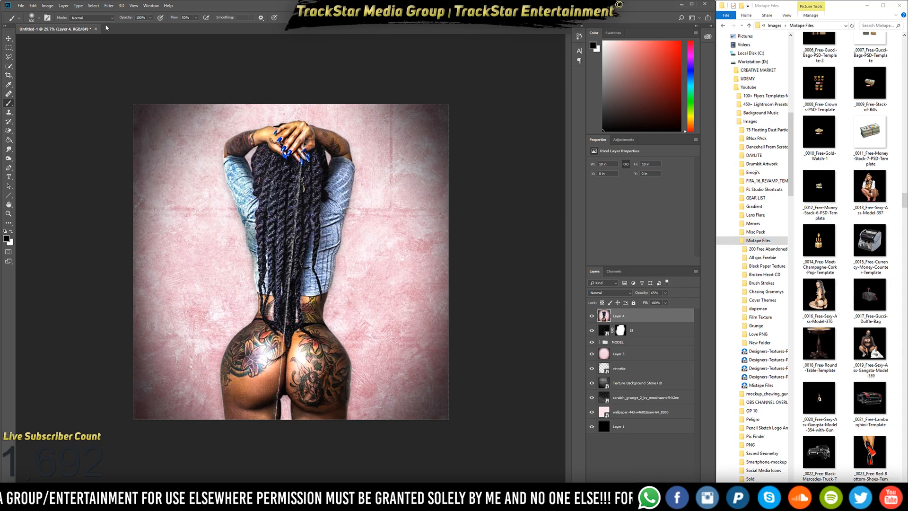
Open Topaz Adjust 5 on the merged layer and select the Comic Book preset from the Stylized Collection.
{"action": "left_click", "coordinate": [109, 6]}
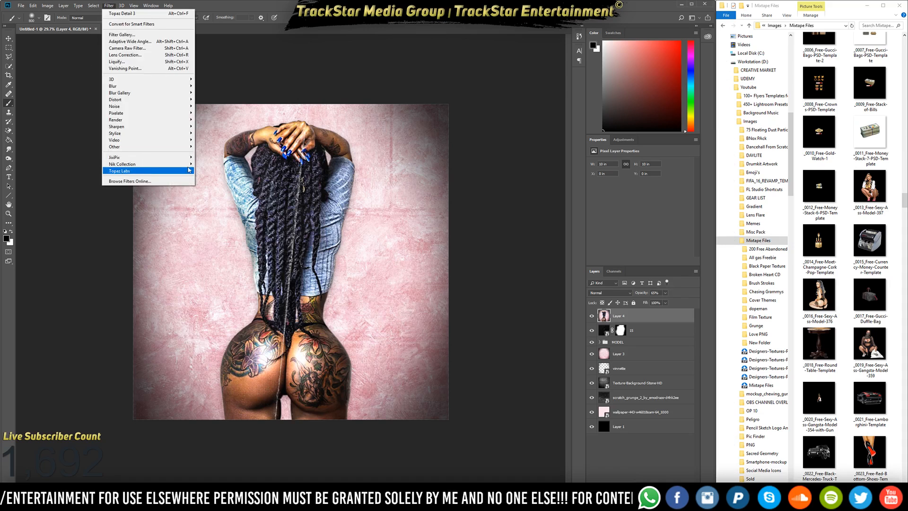
{"action": "mouse_move", "coordinate": [182, 171]}
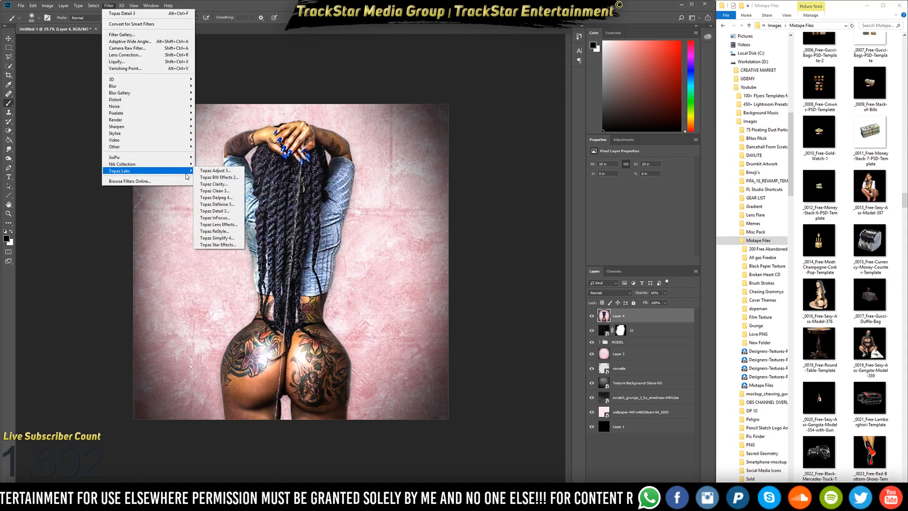
{"action": "left_click", "coordinate": [221, 171]}
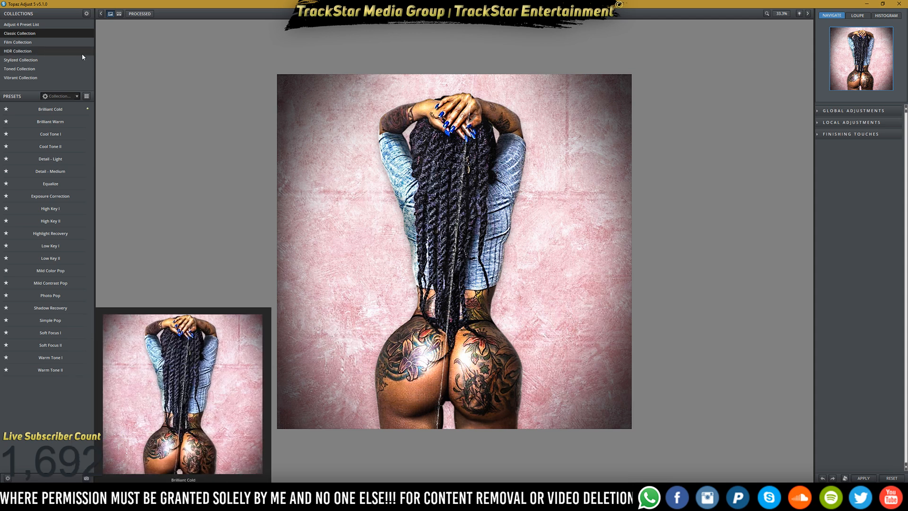
{"action": "left_click", "coordinate": [37, 60]}
{"action": "mouse_move", "coordinate": [37, 111]}
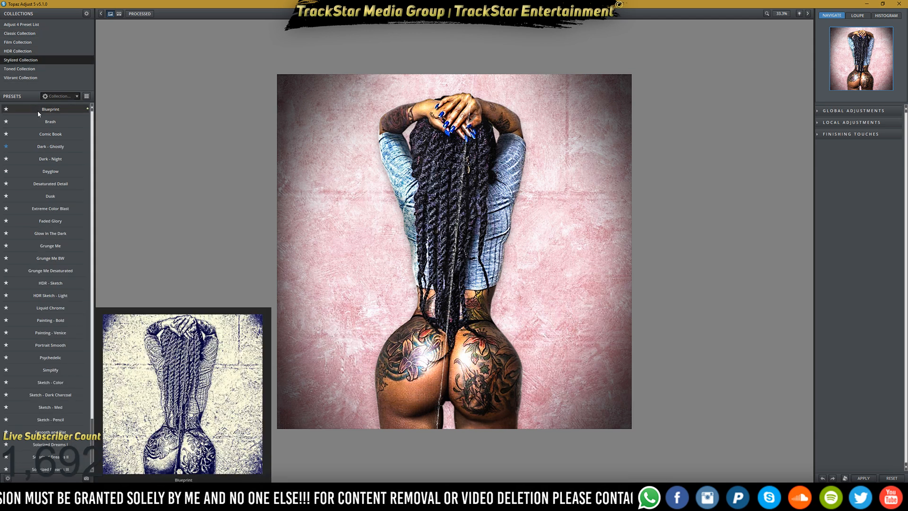
{"action": "left_click", "coordinate": [42, 134]}
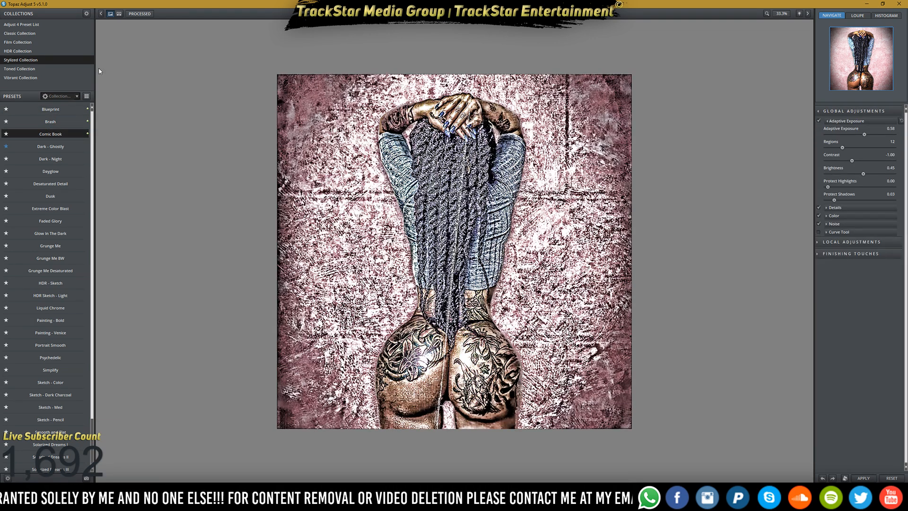
Try the Classic Collection's Brilliant Warm preset on the merged layer and compare it with the original image.
{"action": "left_click", "coordinate": [39, 33]}
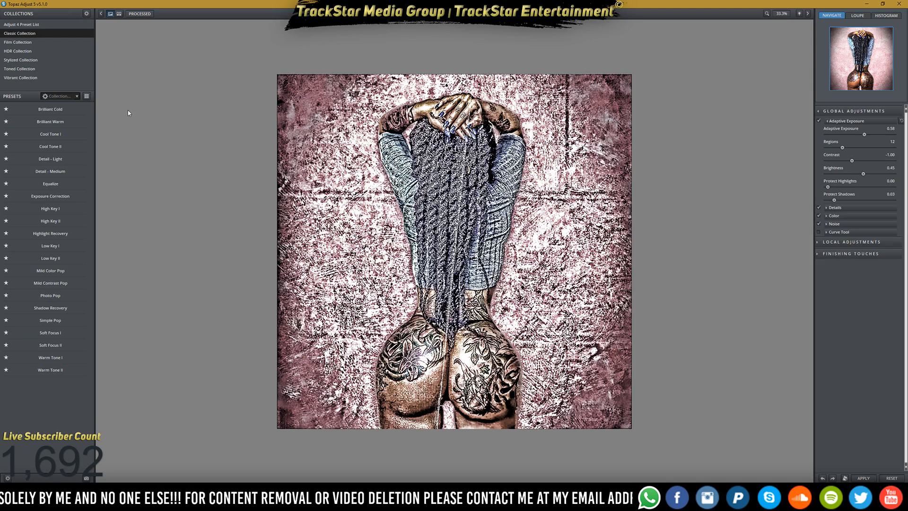
{"action": "mouse_move", "coordinate": [54, 106]}
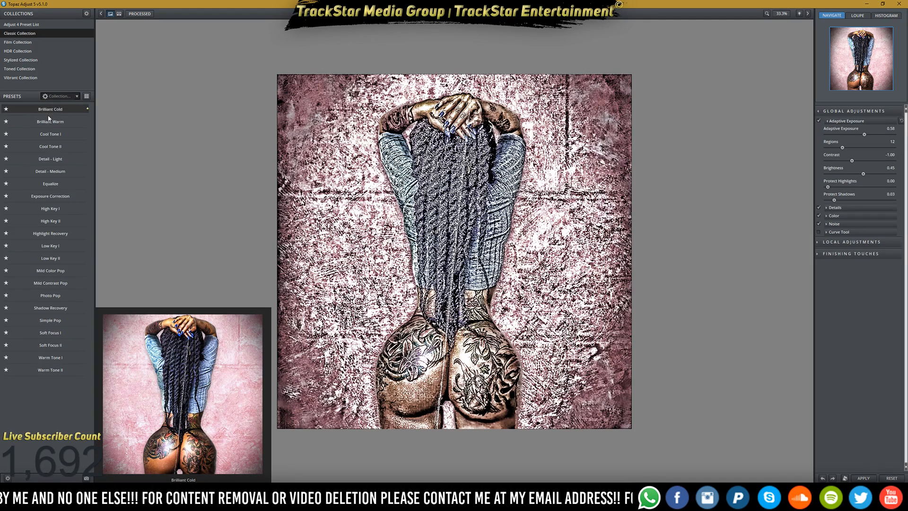
{"action": "left_click", "coordinate": [55, 124]}
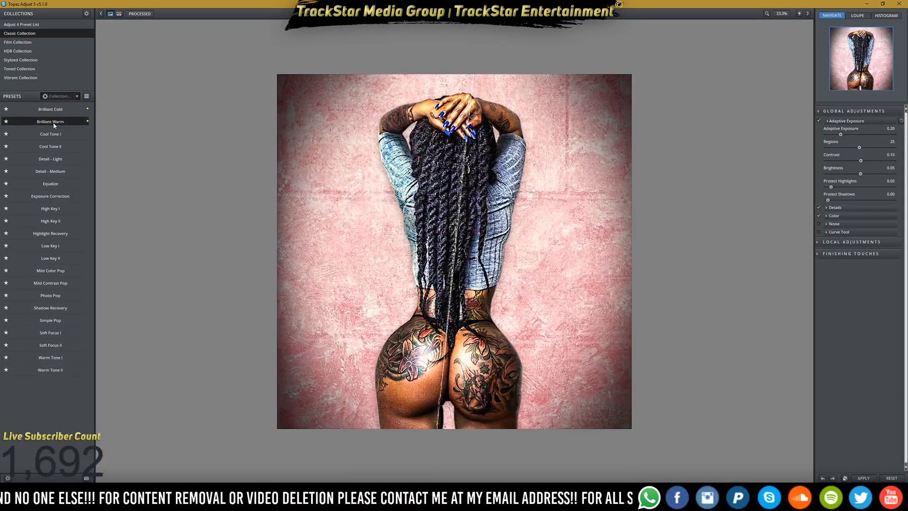
{"action": "left_click", "coordinate": [362, 225]}
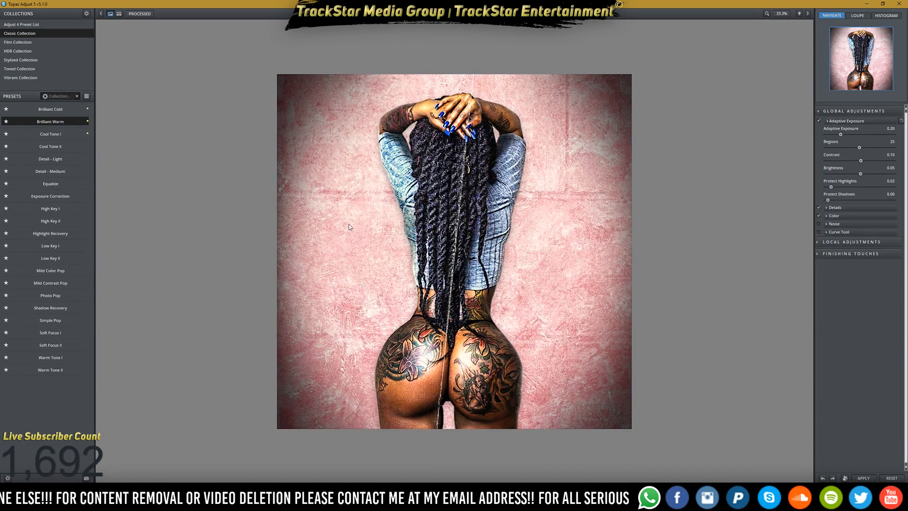
{"action": "left_click", "coordinate": [361, 226]}
{"action": "left_click", "coordinate": [398, 326]}
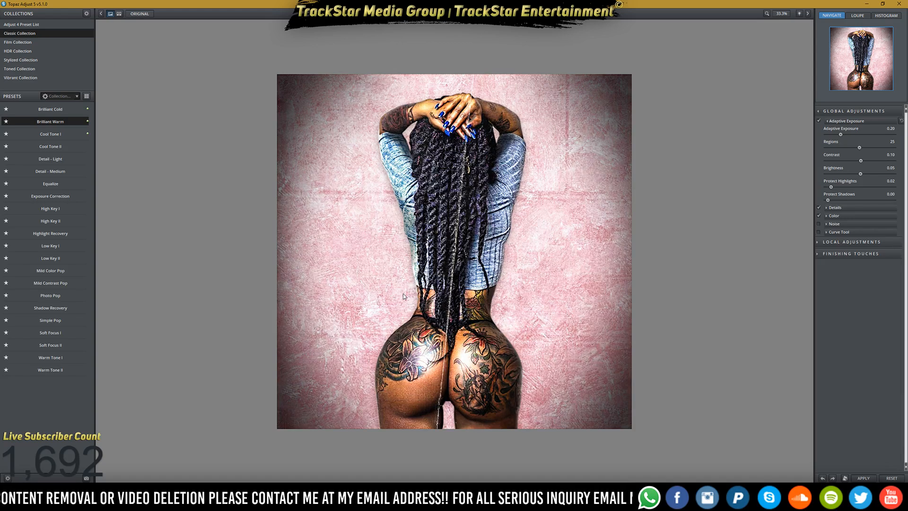
{"action": "left_click", "coordinate": [409, 327]}
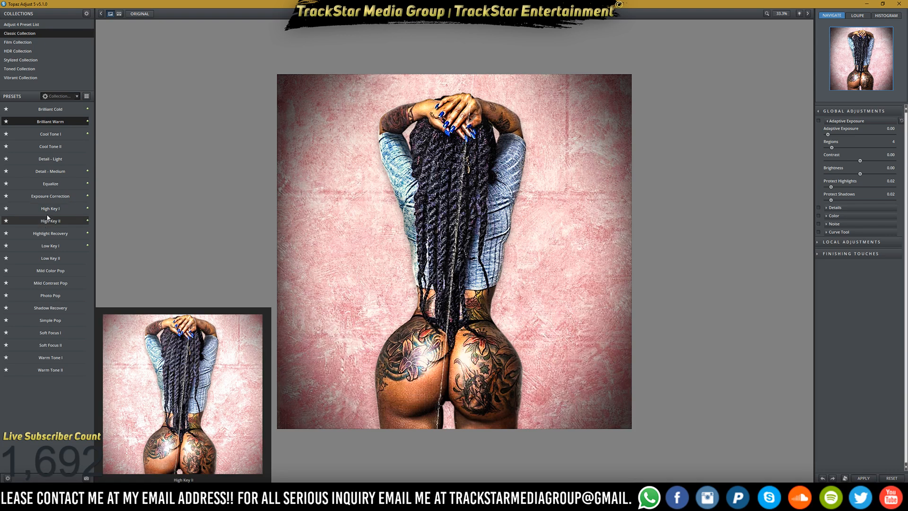
Open the HDR Collection and try the Dynamic Pop II, Heavy Pop Smooth, Dynamic Pop and Medium Pop Grunge presets.
{"action": "left_click", "coordinate": [31, 33]}
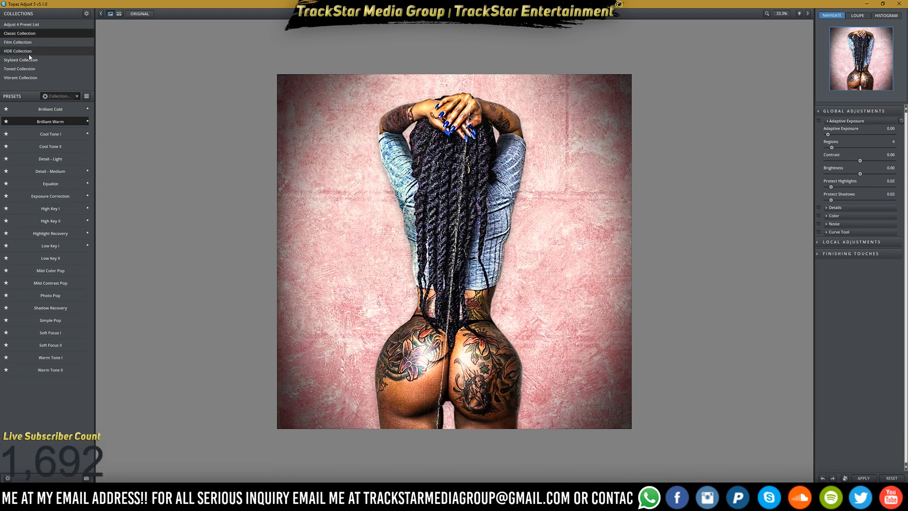
{"action": "left_click", "coordinate": [21, 51]}
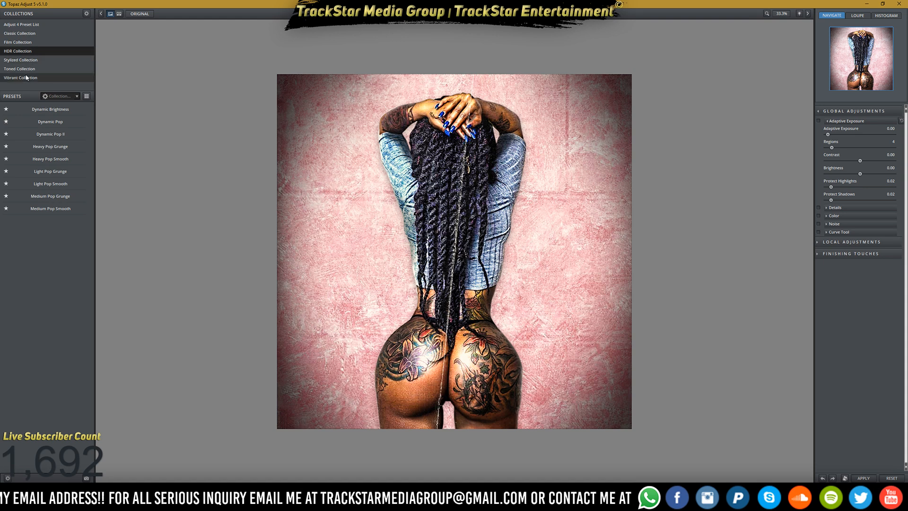
{"action": "mouse_move", "coordinate": [71, 132]}
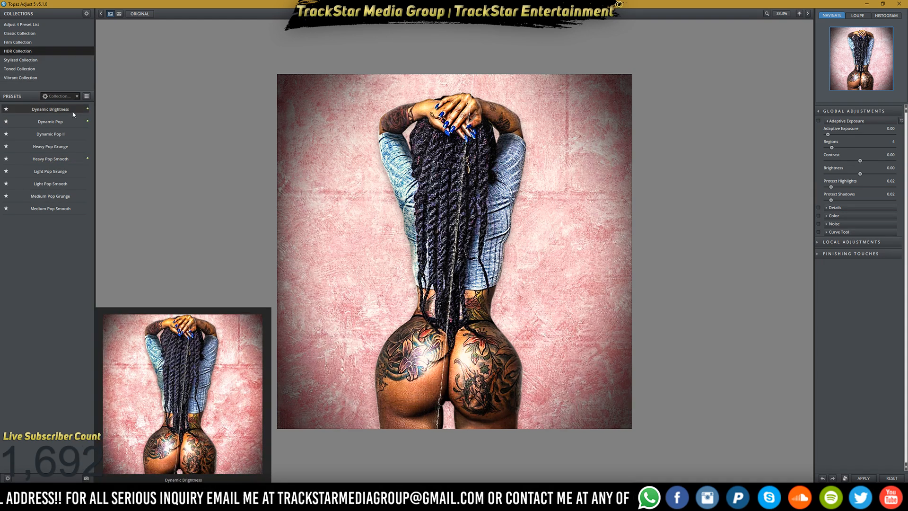
{"action": "left_click", "coordinate": [62, 133]}
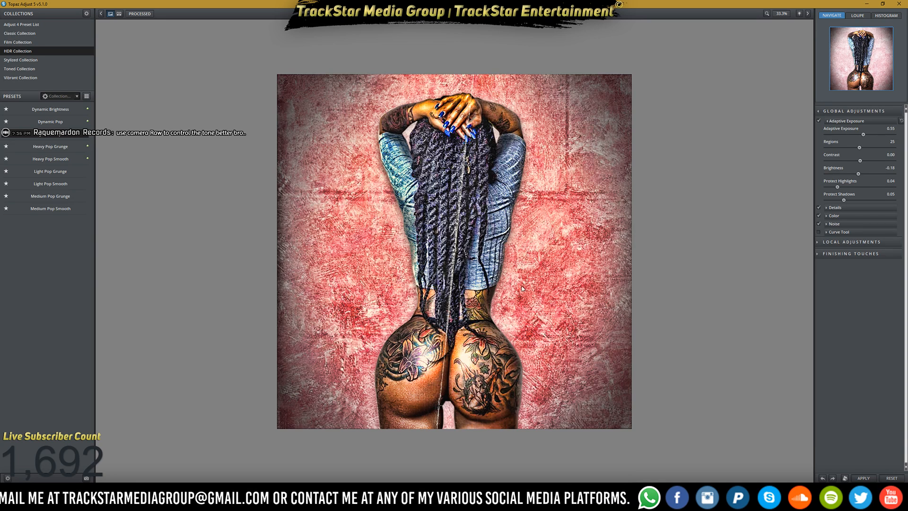
{"action": "mouse_move", "coordinate": [52, 158]}
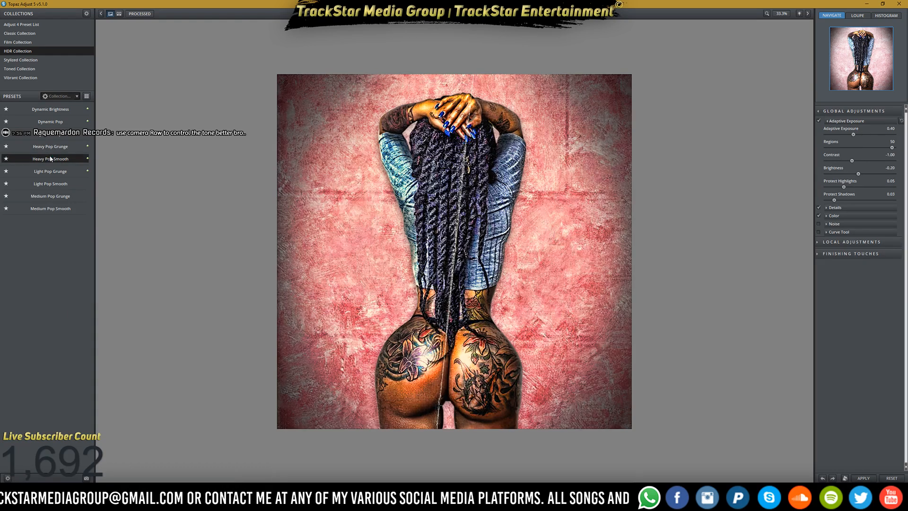
{"action": "left_click", "coordinate": [62, 124]}
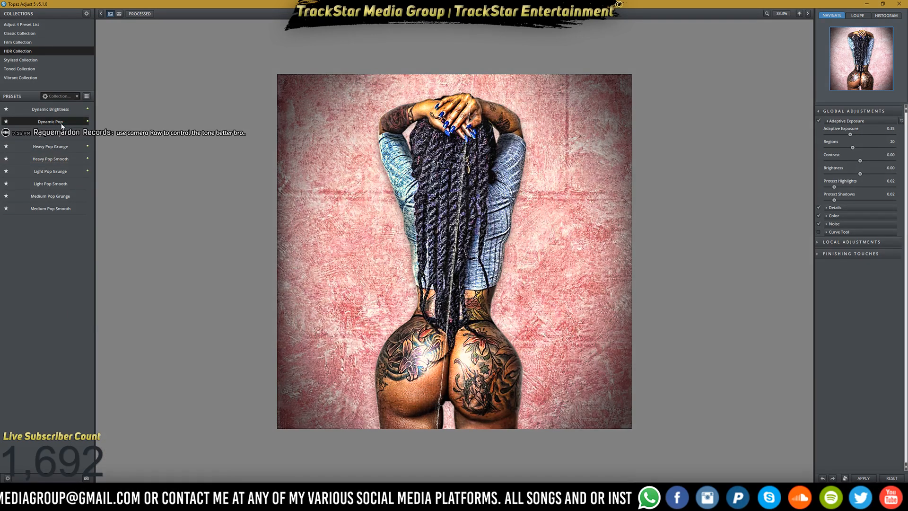
{"action": "mouse_move", "coordinate": [56, 184]}
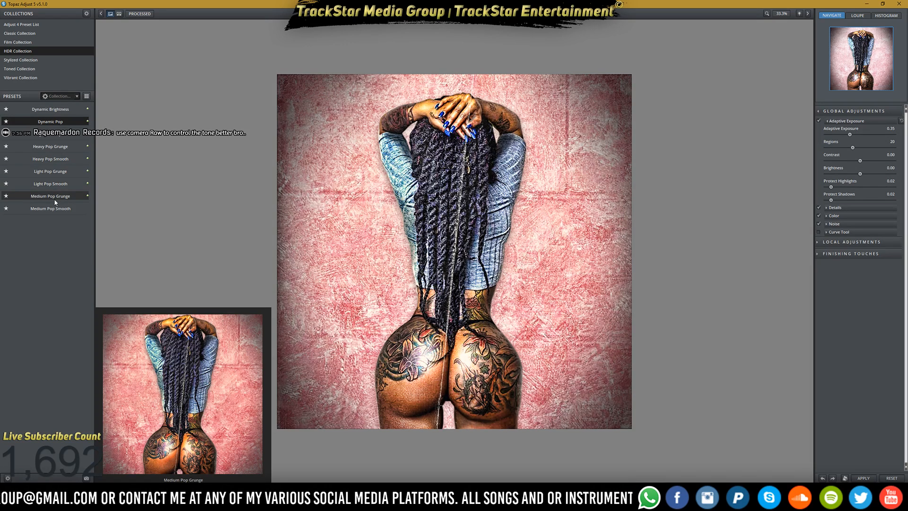
{"action": "left_click", "coordinate": [56, 201]}
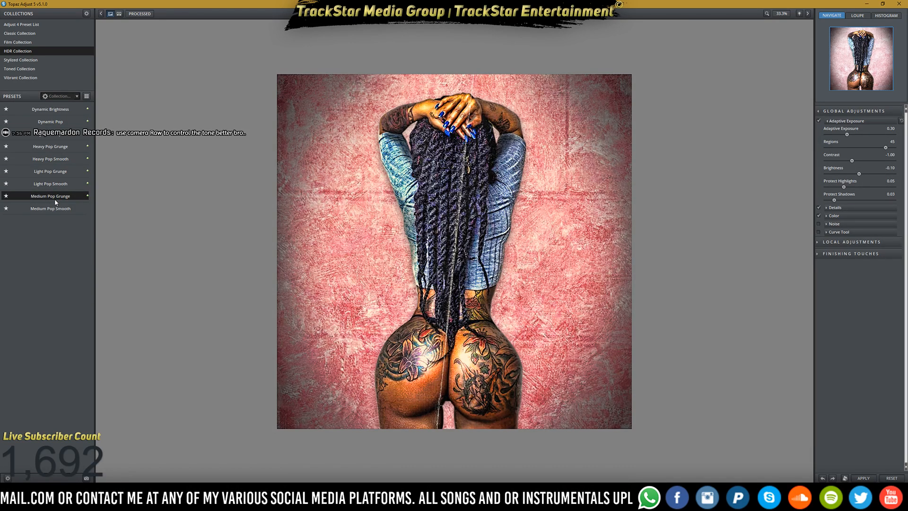
{"action": "mouse_move", "coordinate": [57, 197]}
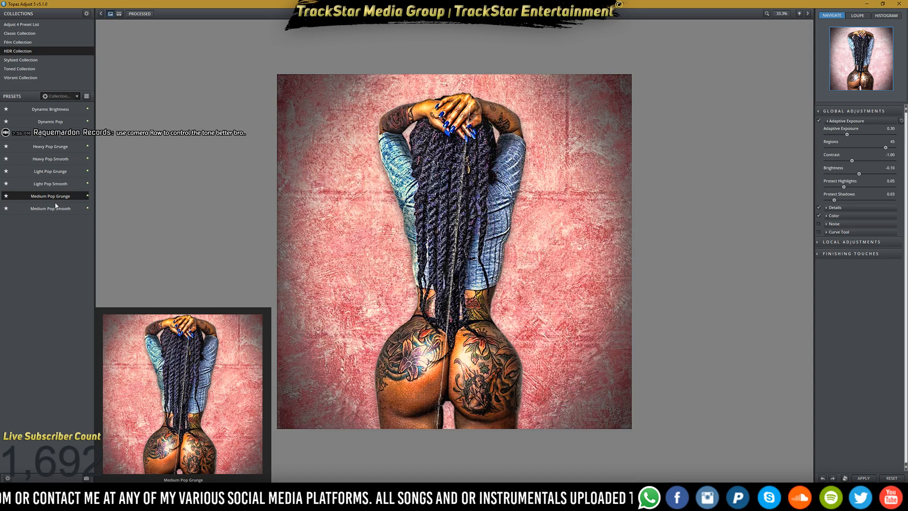
Select the Medium Pop Smooth preset, compare it with the original image and apply it to the merged layer.
{"action": "left_click", "coordinate": [55, 207]}
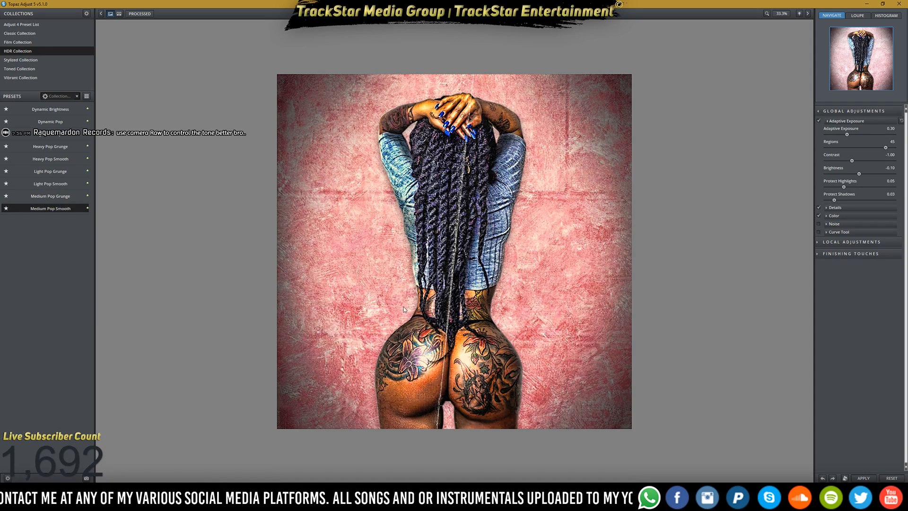
{"action": "left_click", "coordinate": [337, 274]}
{"action": "left_click", "coordinate": [337, 274]}
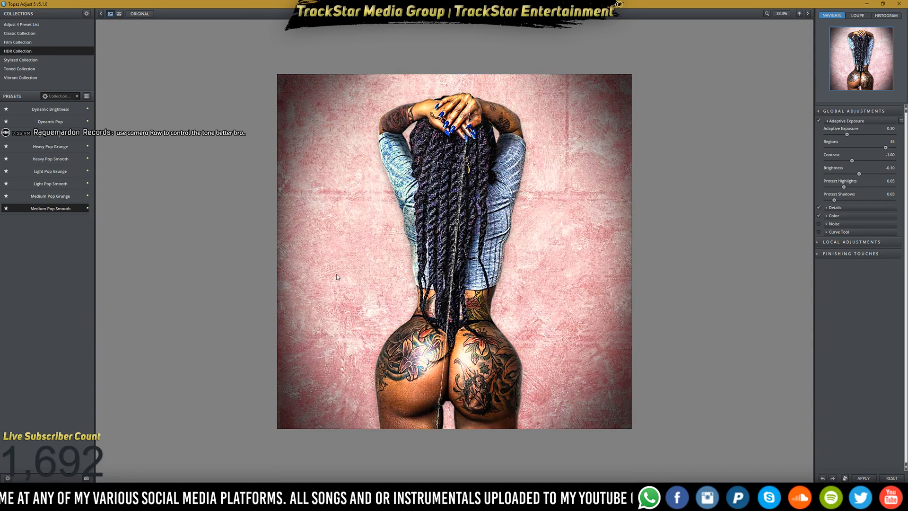
{"action": "left_click", "coordinate": [336, 274]}
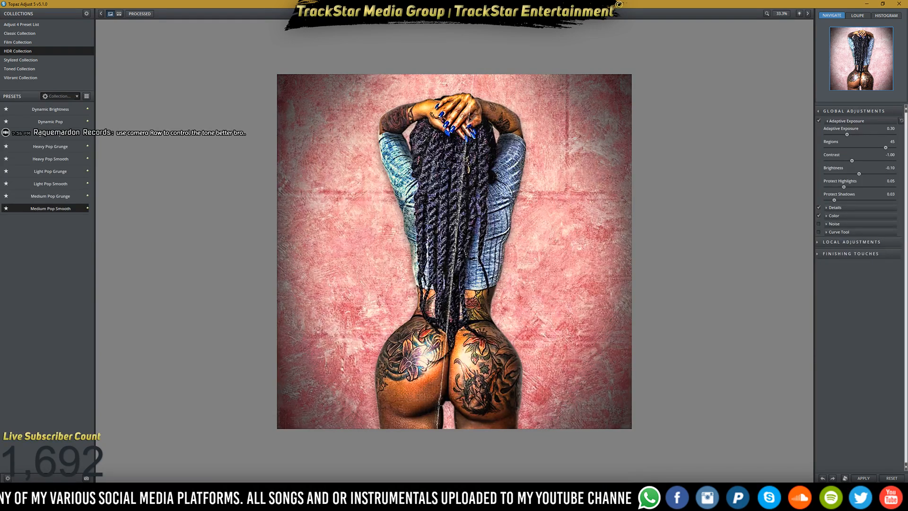
{"action": "left_click", "coordinate": [378, 308]}
{"action": "left_click", "coordinate": [395, 317]}
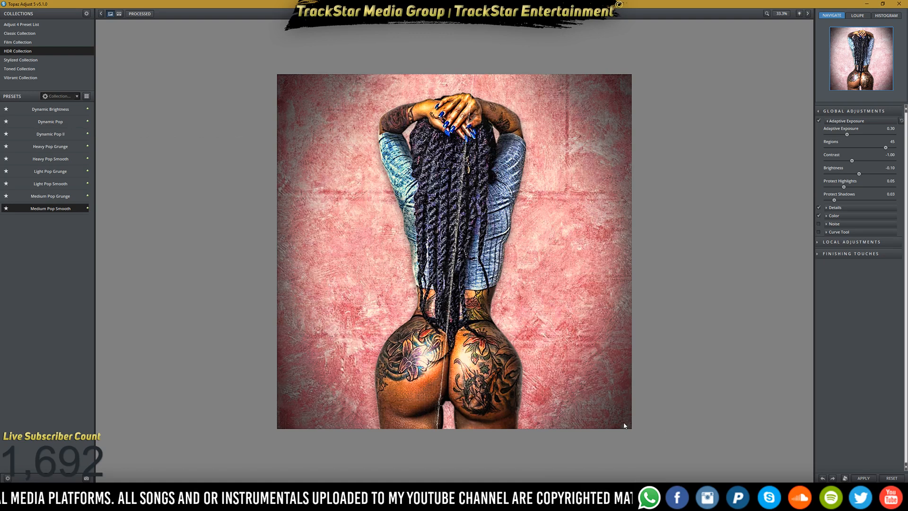
{"action": "key", "text": "Return"}
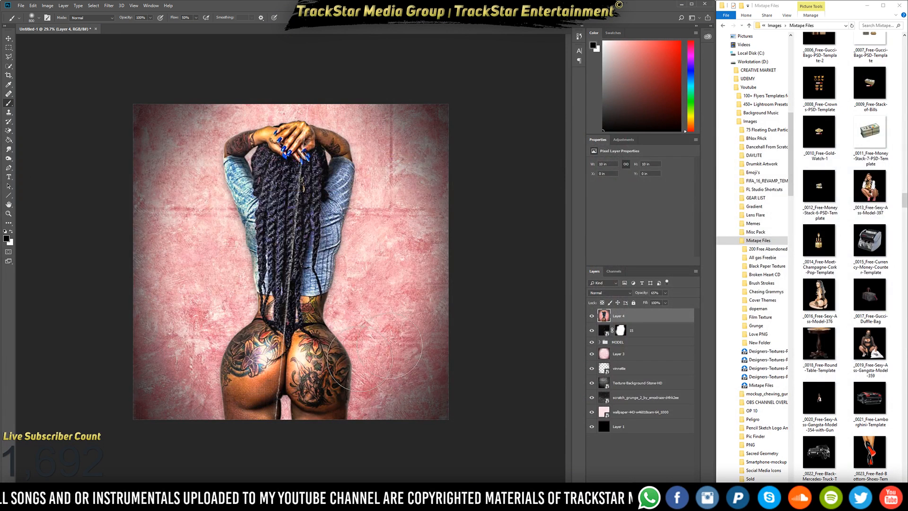
Compare the cover with and without Layer 4 and inspect the filtered detail on the model up close.
{"action": "left_click", "coordinate": [592, 316]}
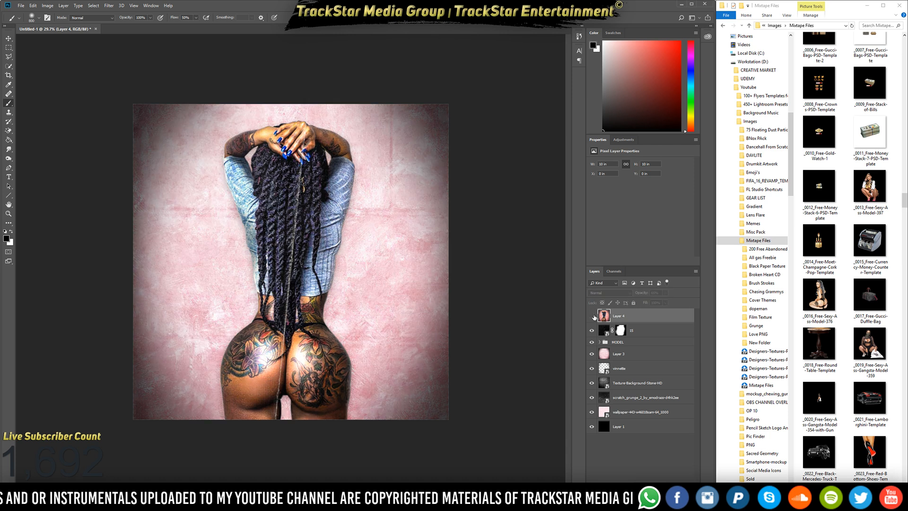
{"action": "left_click", "coordinate": [592, 316]}
{"action": "scroll", "coordinate": [377, 270], "scroll_direction": "up", "scroll_amount": 3}
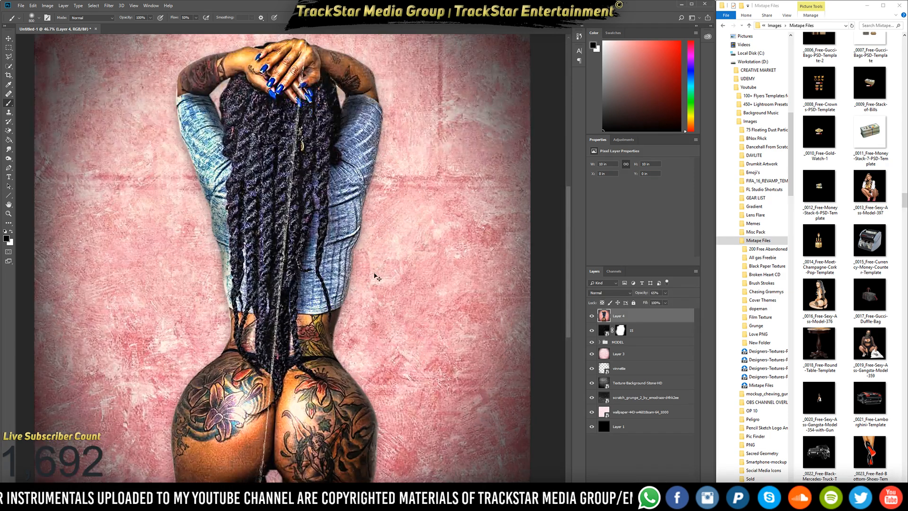
{"action": "scroll", "coordinate": [377, 277], "scroll_direction": "down", "scroll_amount": 1}
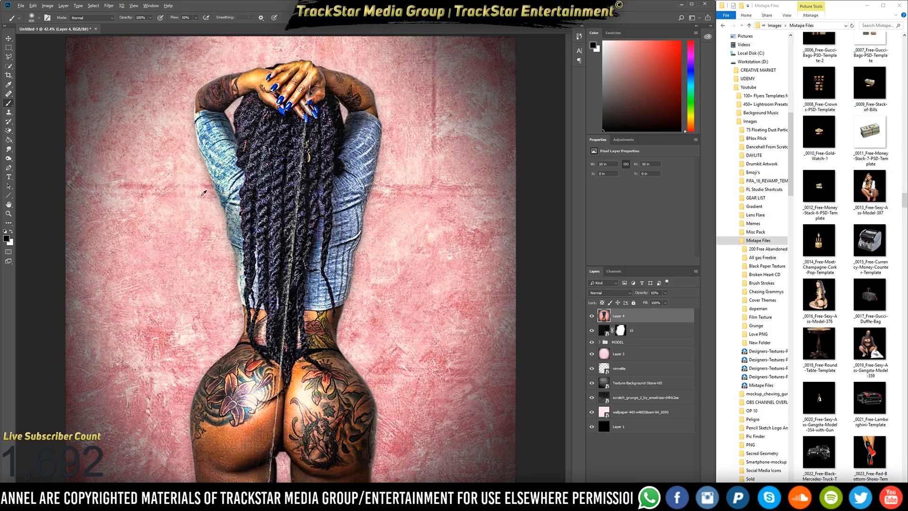
{"action": "scroll", "coordinate": [204, 193], "scroll_direction": "down", "scroll_amount": 3}
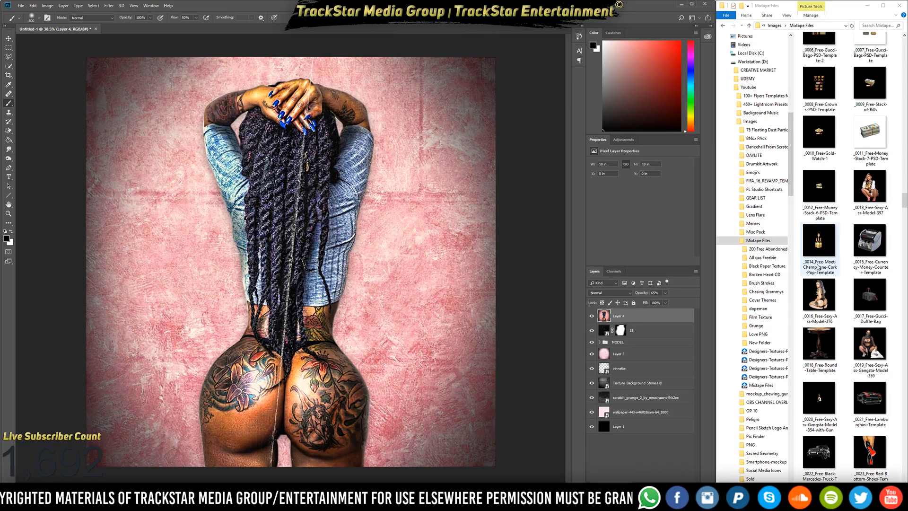
Place the scratched dark texture starting with eead57d244 from the Grunge folder and enlarge it to about 13.5 x 10.1 in, covering the canvas.
{"action": "scroll", "coordinate": [819, 268], "scroll_direction": "down", "scroll_amount": 10}
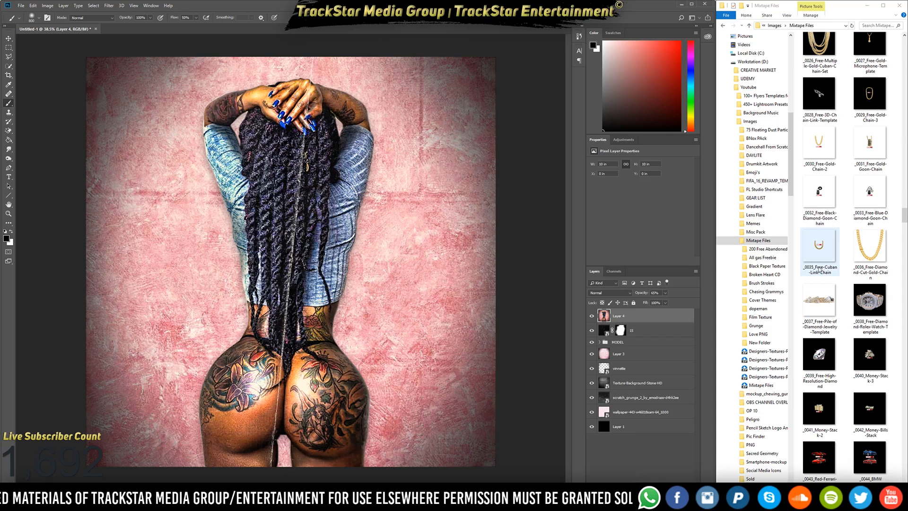
{"action": "left_click", "coordinate": [756, 325]}
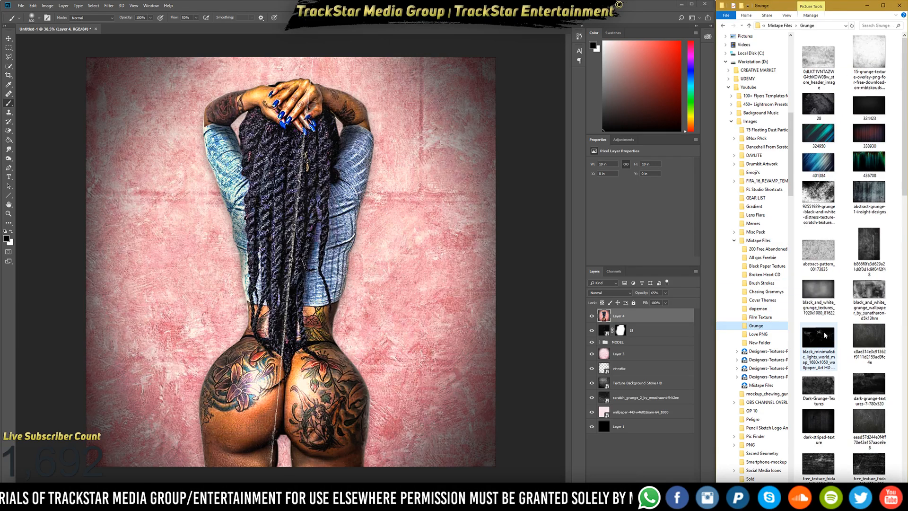
{"action": "scroll", "coordinate": [825, 335], "scroll_direction": "down", "scroll_amount": 1}
{"action": "left_click", "coordinate": [864, 380]}
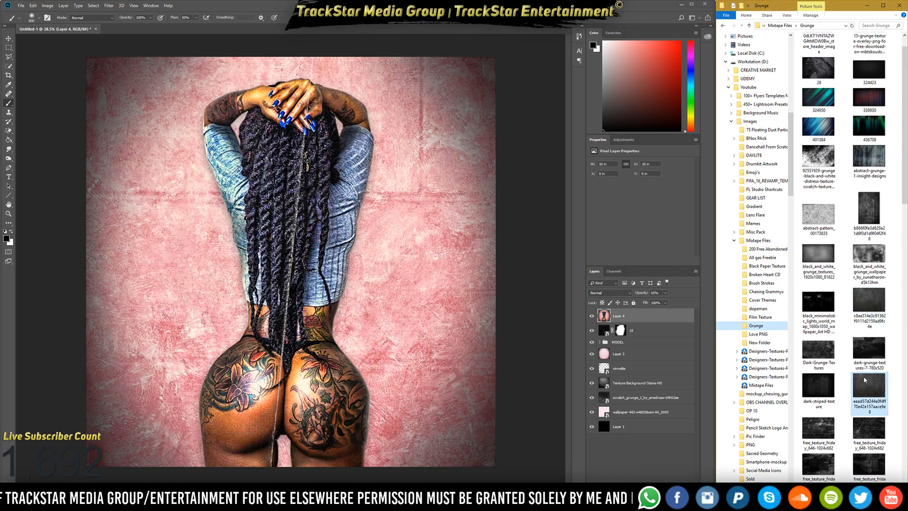
{"action": "left_click_drag", "start_coordinate": [865, 380], "coordinate": [447, 292]}
{"action": "left_click_drag", "start_coordinate": [496, 416], "coordinate": [565, 469]}
{"action": "key", "text": "Return"}
{"action": "key", "text": "b"}
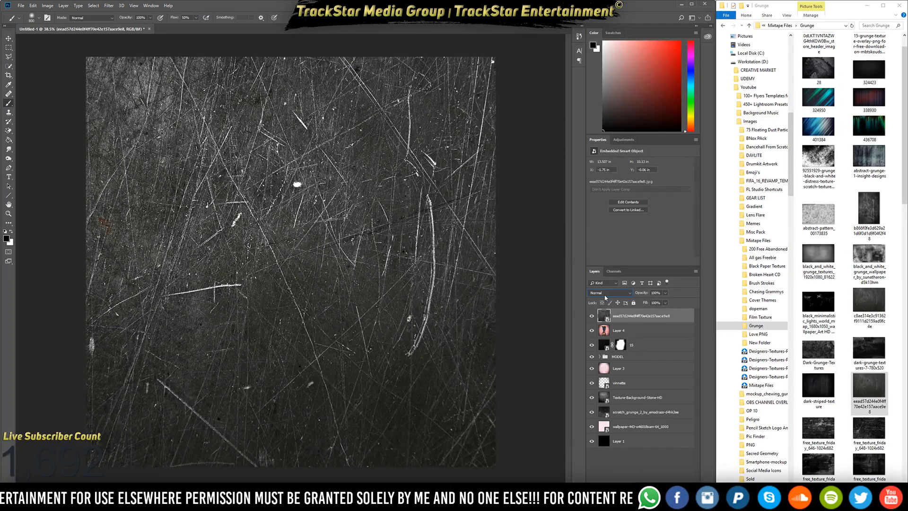
Try the Darken, Multiply and Linear Burn blend modes on the scratched texture layer, then set it to Lighten.
{"action": "scroll", "coordinate": [606, 297], "scroll_direction": "down", "scroll_amount": 1}
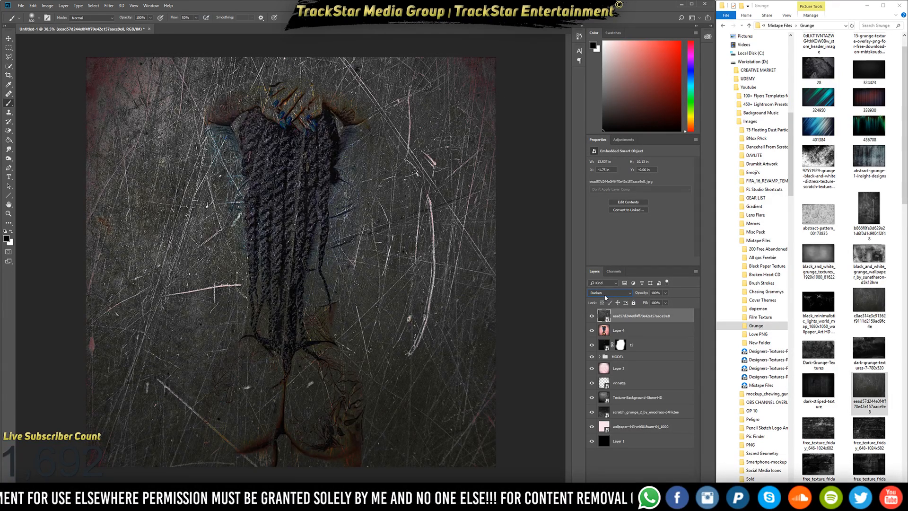
{"action": "scroll", "coordinate": [605, 297], "scroll_direction": "down", "scroll_amount": 2}
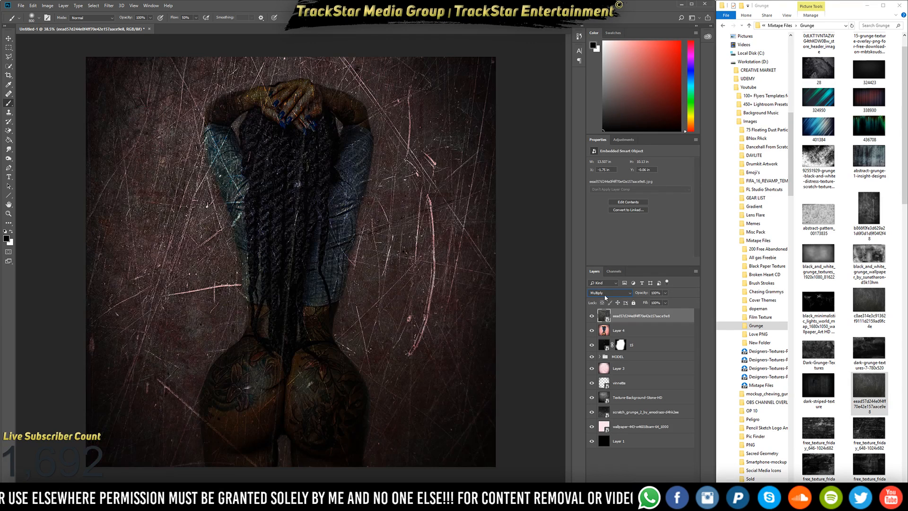
{"action": "scroll", "coordinate": [605, 297], "scroll_direction": "down", "scroll_amount": 1}
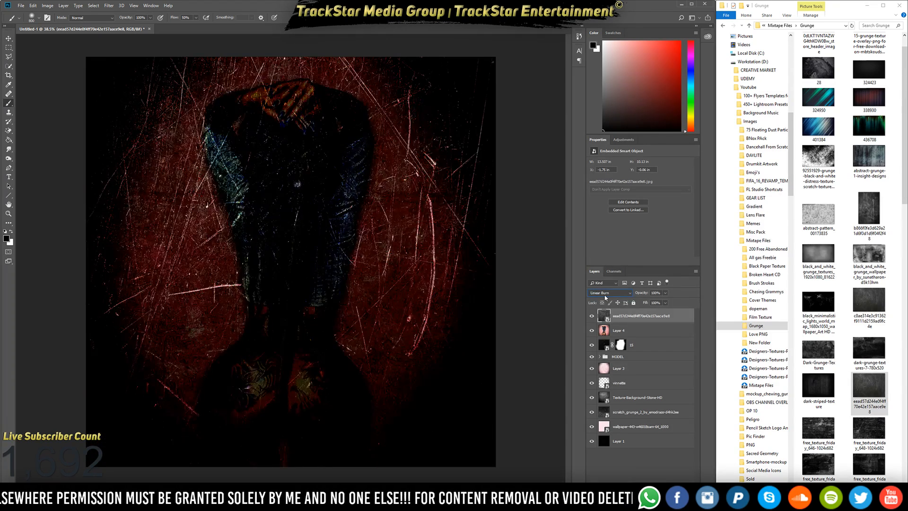
{"action": "scroll", "coordinate": [606, 297], "scroll_direction": "down", "scroll_amount": 2}
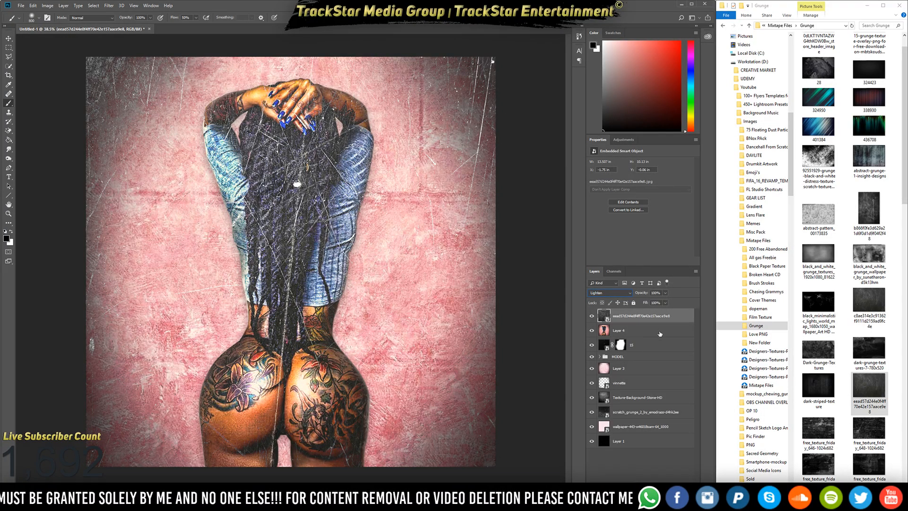
Add a layer mask to Layer 4 and paint black over the mask's outer edges and corners with a large soft brush.
{"action": "left_click", "coordinate": [604, 330]}
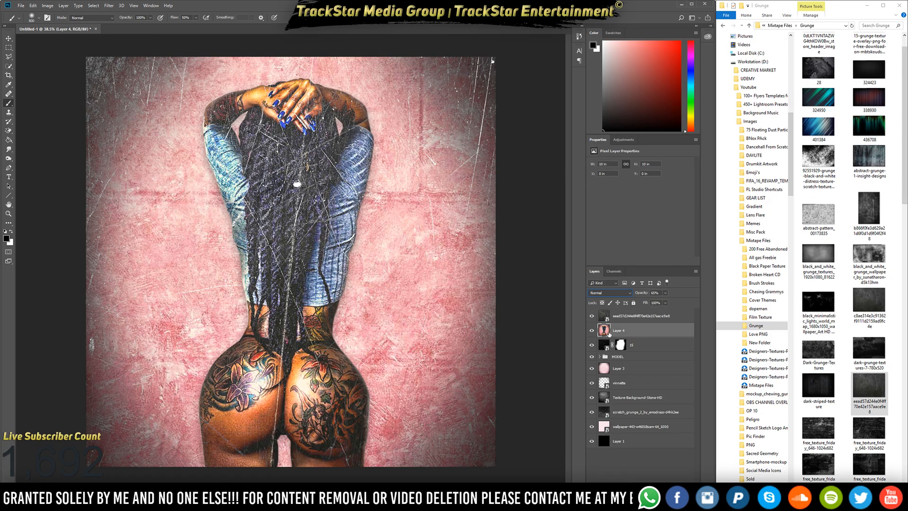
{"action": "left_click", "coordinate": [650, 492]}
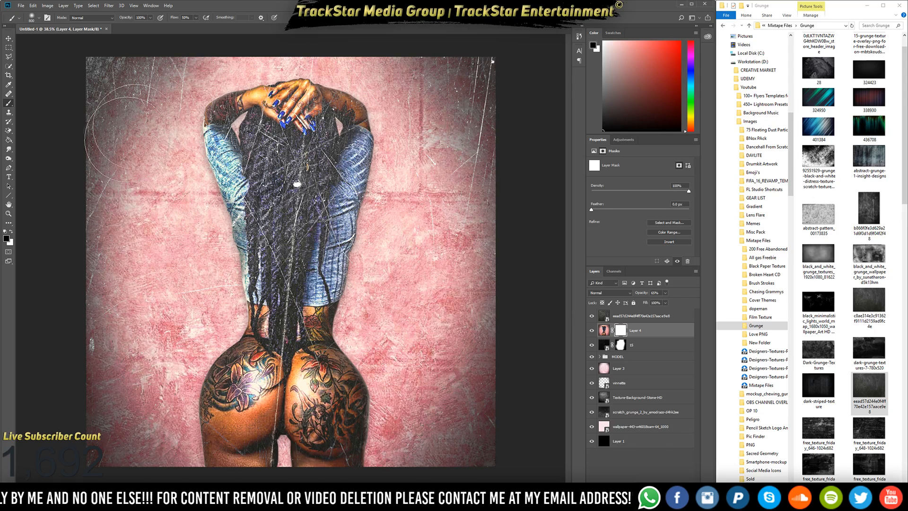
{"action": "mouse_move", "coordinate": [137, 113]}
{"action": "left_mouse_down"}
{"action": "mouse_move", "coordinate": [108, 107]}
{"action": "mouse_move", "coordinate": [158, 61]}
{"action": "mouse_move", "coordinate": [157, 75]}
{"action": "mouse_move", "coordinate": [117, 78]}
{"action": "mouse_move", "coordinate": [102, 94]}
{"action": "mouse_move", "coordinate": [122, 71]}
{"action": "mouse_move", "coordinate": [110, 106]}
{"action": "mouse_move", "coordinate": [162, 44]}
{"action": "mouse_move", "coordinate": [125, 59]}
{"action": "mouse_move", "coordinate": [81, 117]}
{"action": "mouse_move", "coordinate": [127, 77]}
{"action": "mouse_move", "coordinate": [108, 116]}
{"action": "mouse_move", "coordinate": [91, 62]}
{"action": "mouse_move", "coordinate": [120, 60]}
{"action": "mouse_move", "coordinate": [90, 102]}
{"action": "mouse_move", "coordinate": [81, 85]}
{"action": "mouse_move", "coordinate": [73, 127]}
{"action": "left_mouse_up"}
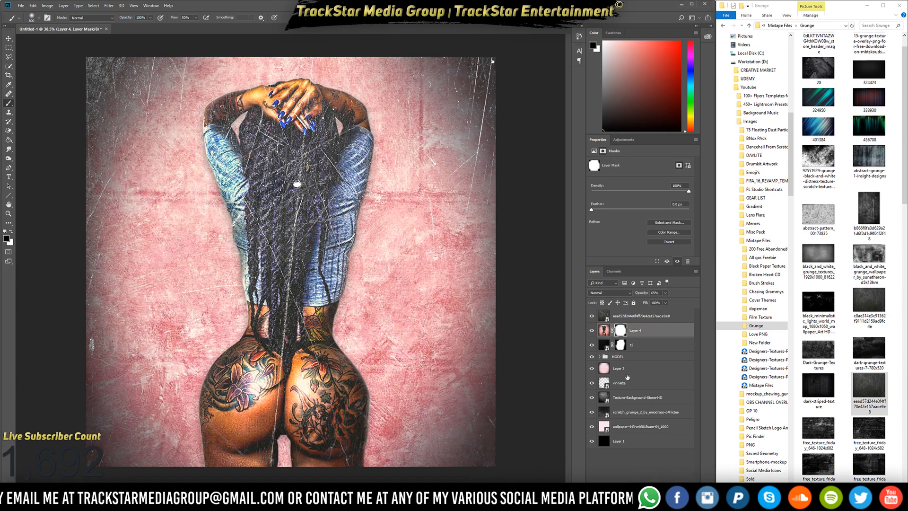
Add a layer mask to the scratched eead57d244 texture layer and paint black at 30% brush opacity over the model's hair.
{"action": "left_click", "coordinate": [618, 320]}
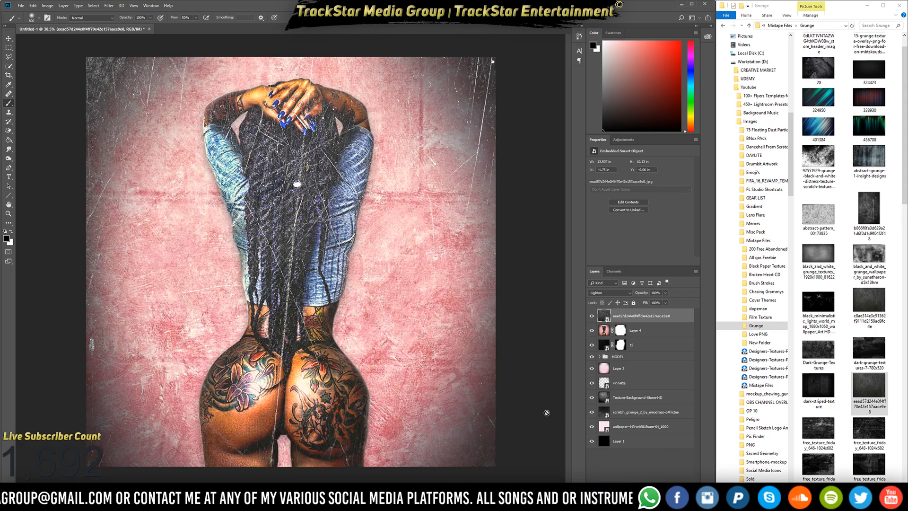
{"action": "left_click", "coordinate": [141, 18]}
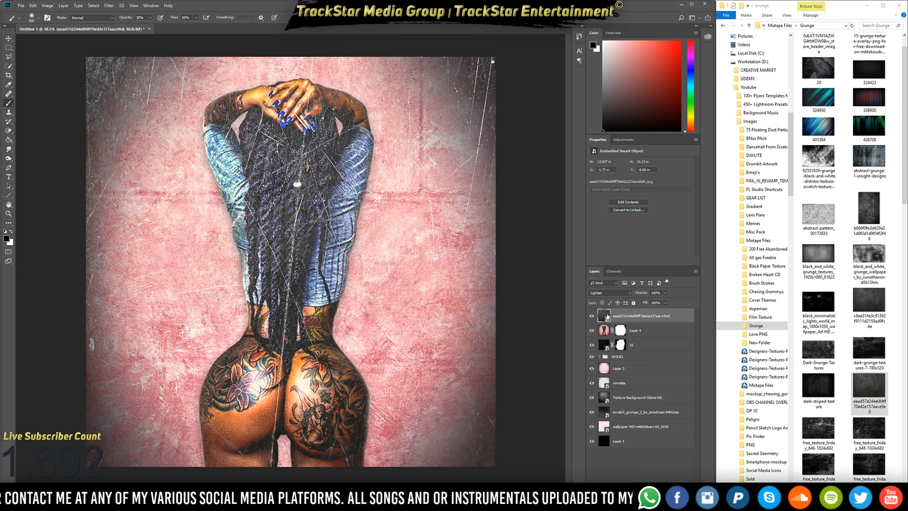
{"action": "left_click", "coordinate": [650, 444]}
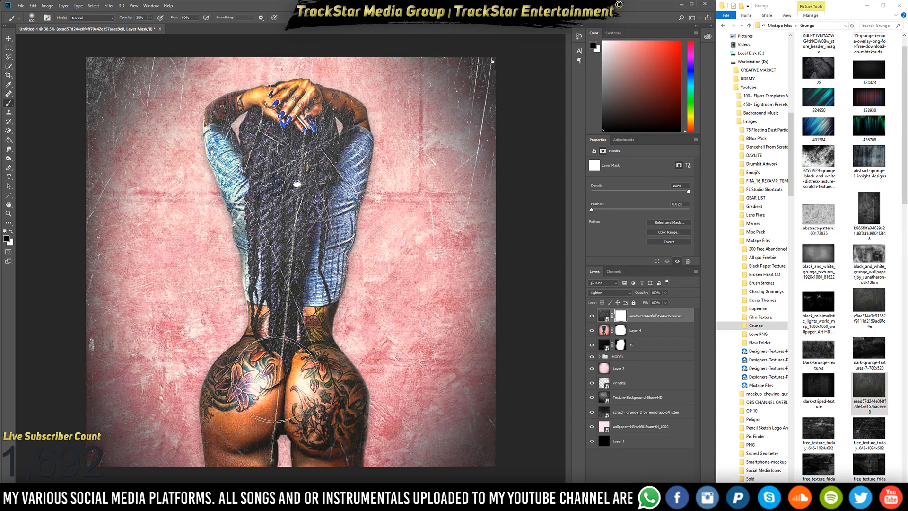
{"action": "mouse_move", "coordinate": [277, 247]}
{"action": "left_mouse_down"}
{"action": "mouse_move", "coordinate": [283, 215]}
{"action": "mouse_move", "coordinate": [267, 142]}
{"action": "mouse_move", "coordinate": [256, 152]}
{"action": "mouse_move", "coordinate": [333, 143]}
{"action": "mouse_move", "coordinate": [303, 198]}
{"action": "mouse_move", "coordinate": [288, 265]}
{"action": "mouse_move", "coordinate": [293, 307]}
{"action": "left_mouse_up"}
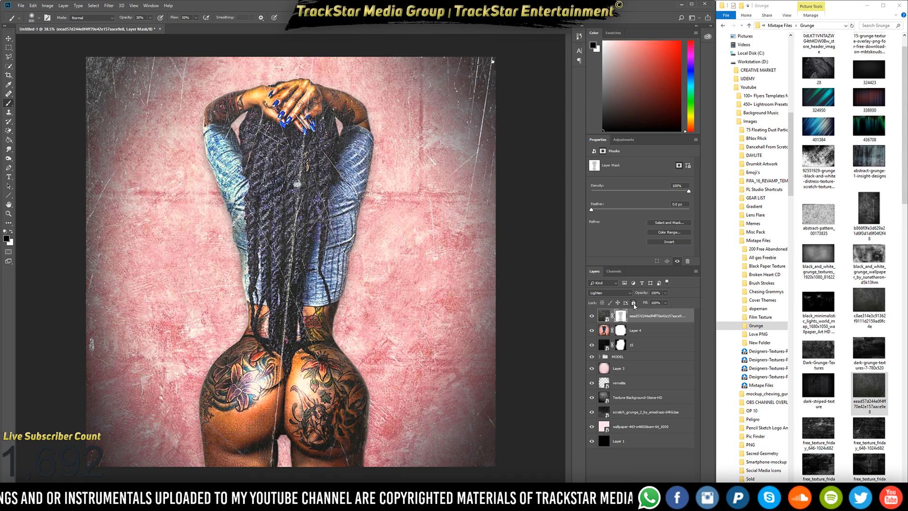
Stamp all visible layers into a new top layer at 60% opacity and apply a Topaz Adjust 5 effect to it.
{"action": "key", "text": "ctrl+shift+alt+e"}
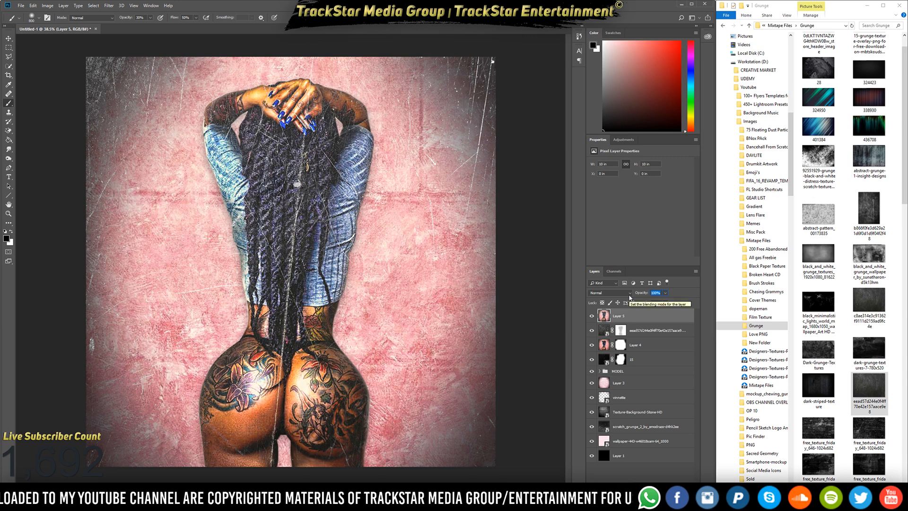
{"action": "type", "text": "60"}
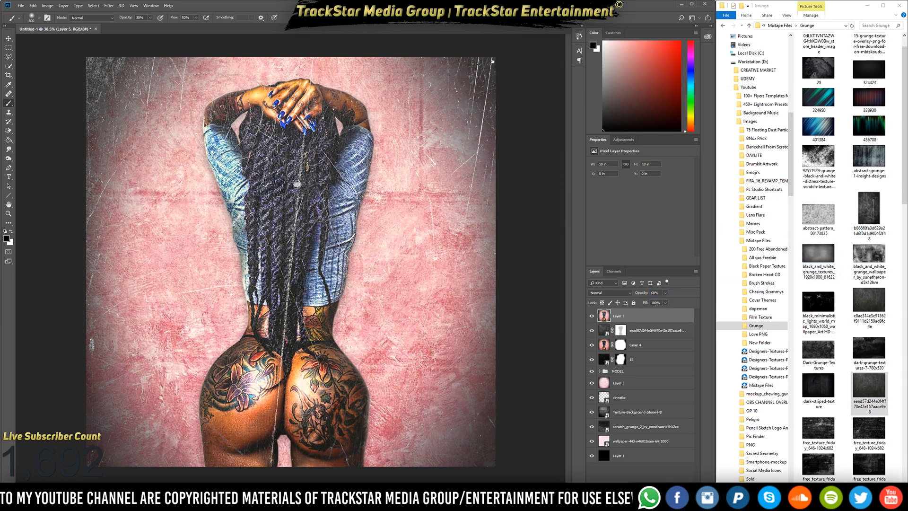
{"action": "left_click", "coordinate": [112, 9]}
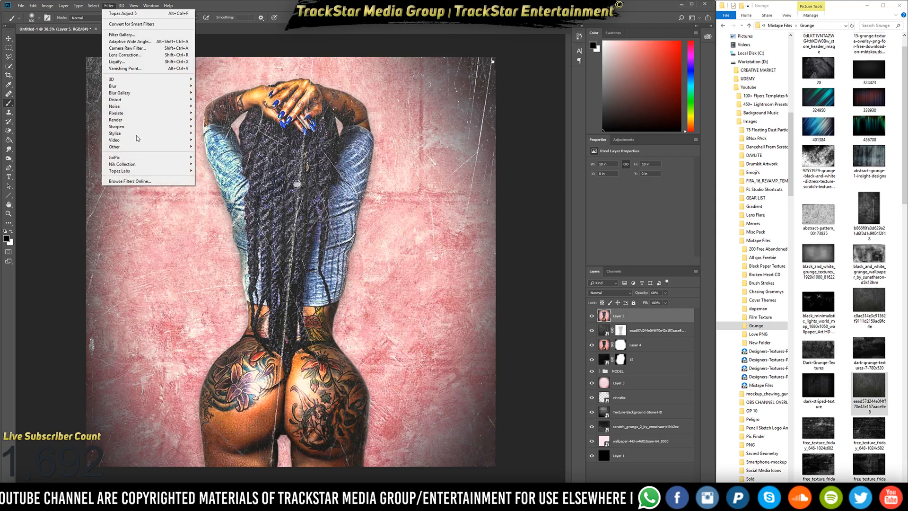
{"action": "mouse_move", "coordinate": [148, 170]}
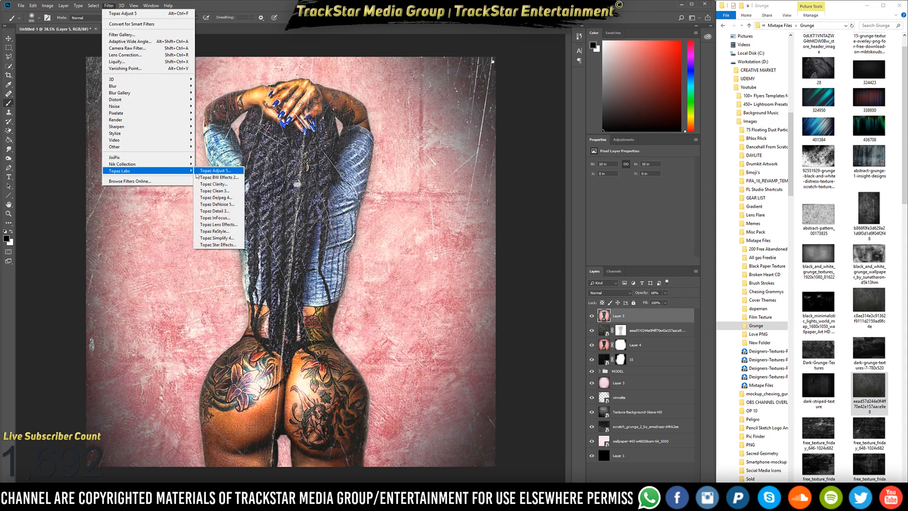
{"action": "left_click", "coordinate": [218, 172]}
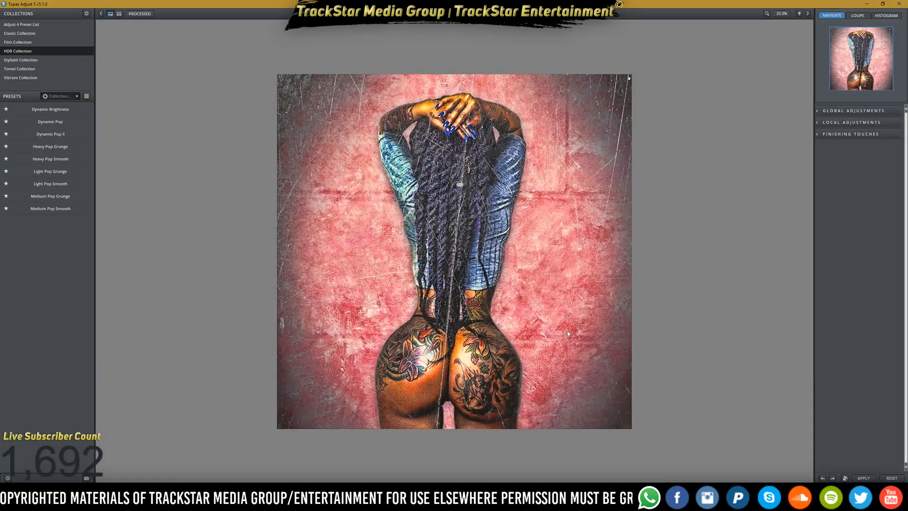
{"action": "mouse_move", "coordinate": [65, 112]}
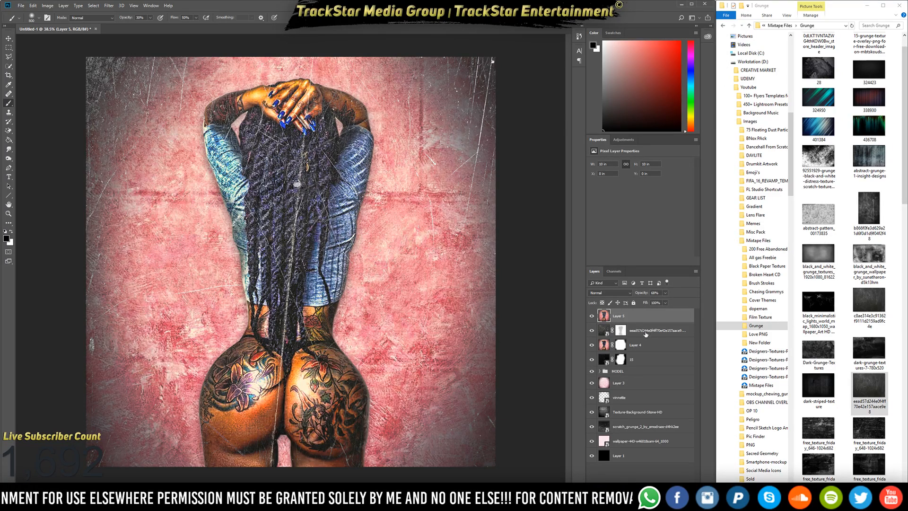
Stamp the visible layers into another new top layer and open it in the Topaz BW Effects 2 filter.
{"action": "key", "text": "ctrl+shift+alt+e"}
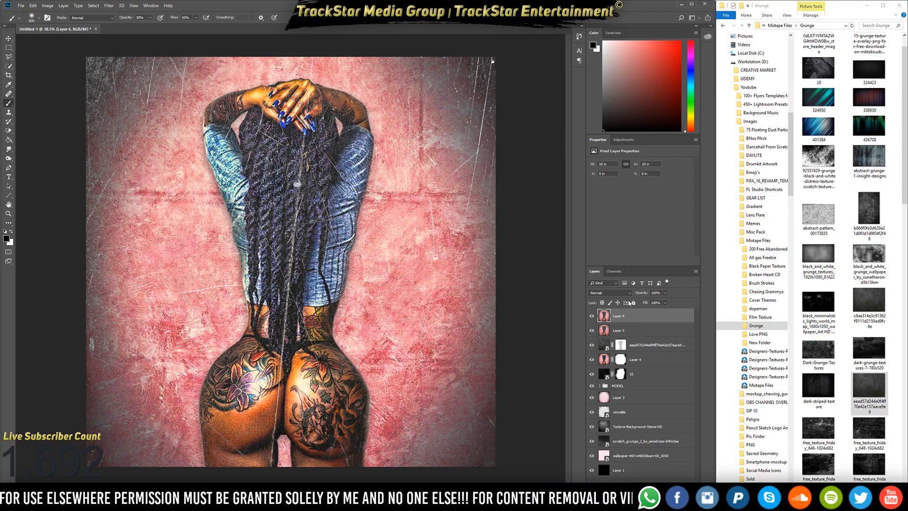
{"action": "left_click", "coordinate": [122, 6]}
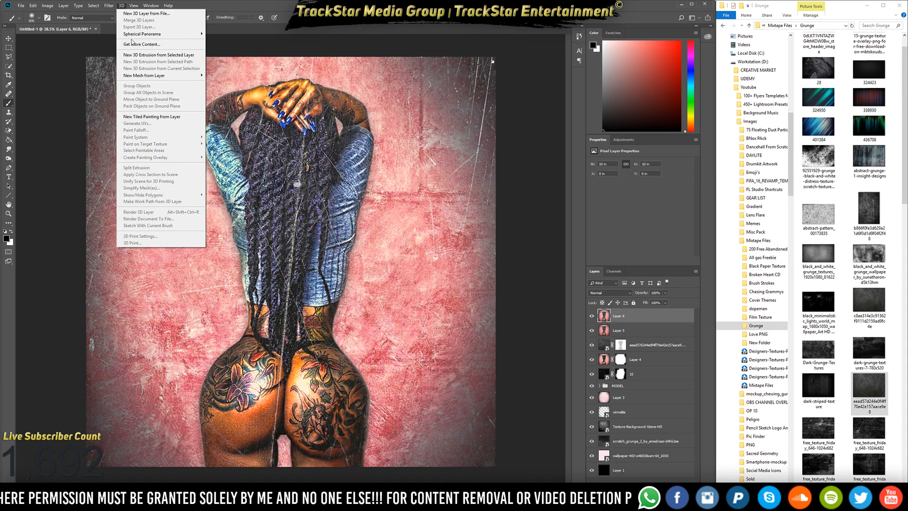
{"action": "mouse_move", "coordinate": [109, 6]}
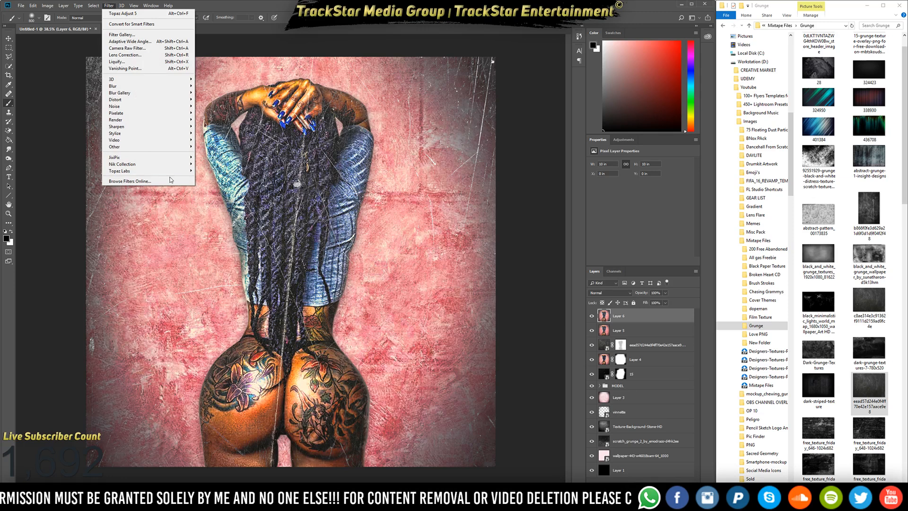
{"action": "mouse_move", "coordinate": [196, 169]}
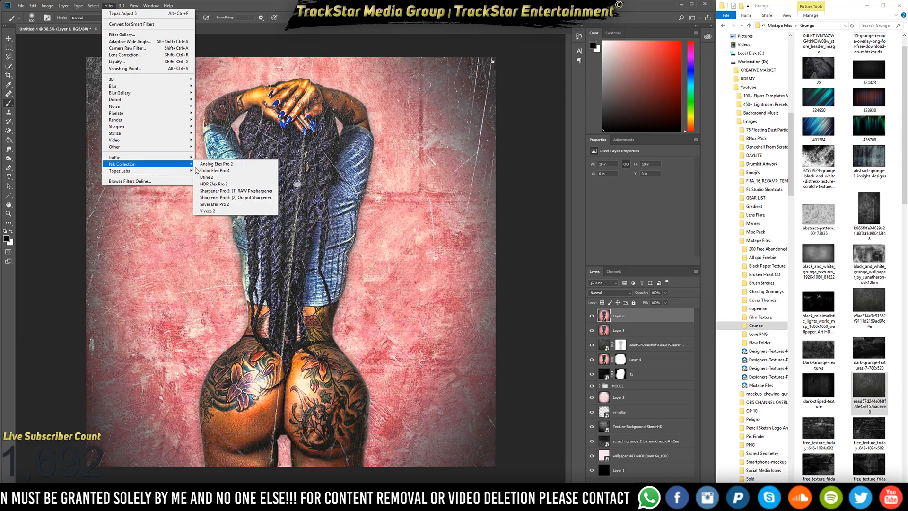
{"action": "left_click", "coordinate": [218, 178]}
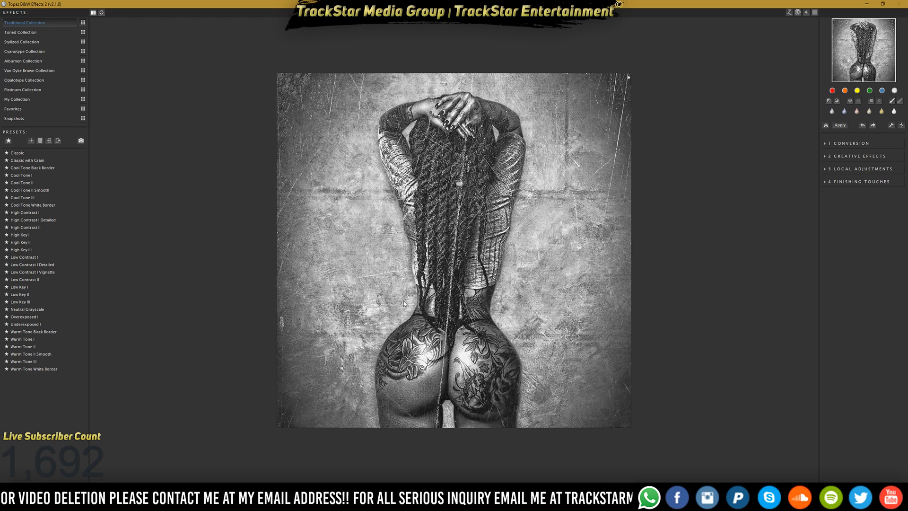
Try the Classic, Classic with Grain and Cool Tone White Border presets, then apply Cool Tone III to the merged layer.
{"action": "mouse_move", "coordinate": [20, 154]}
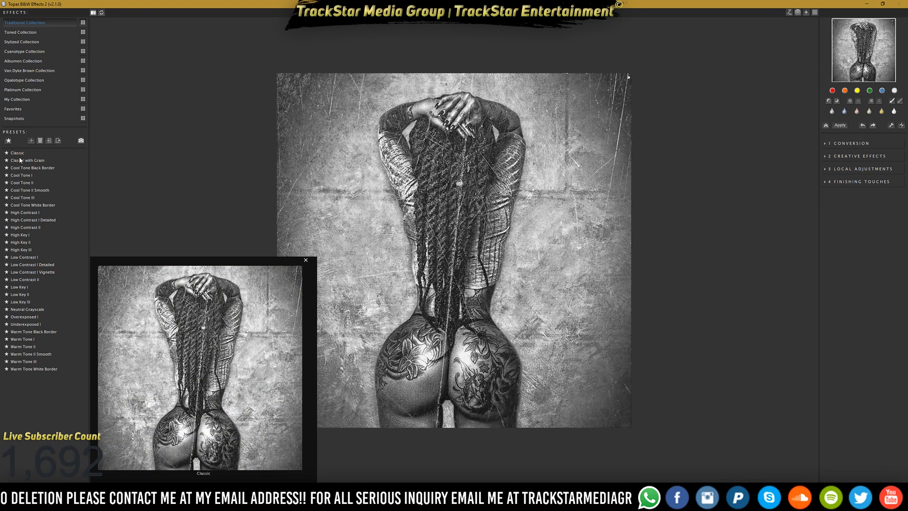
{"action": "left_click", "coordinate": [20, 155]}
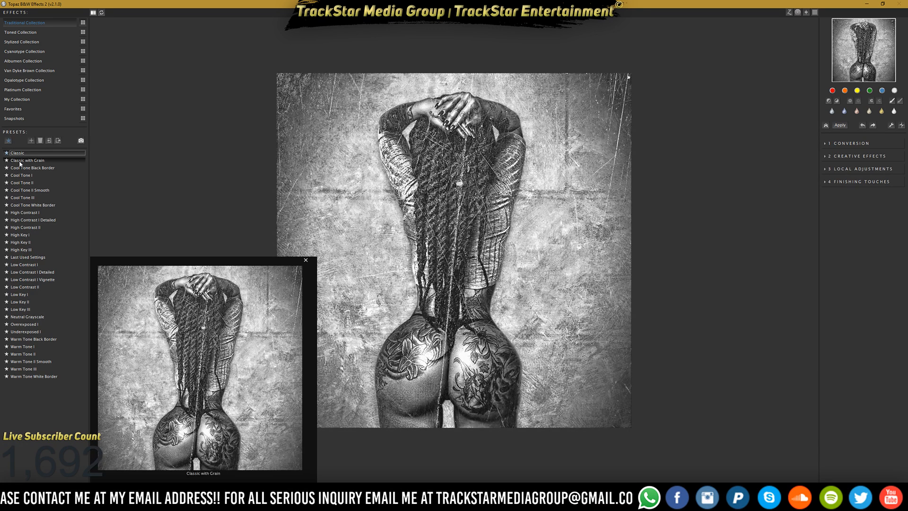
{"action": "left_click", "coordinate": [19, 163]}
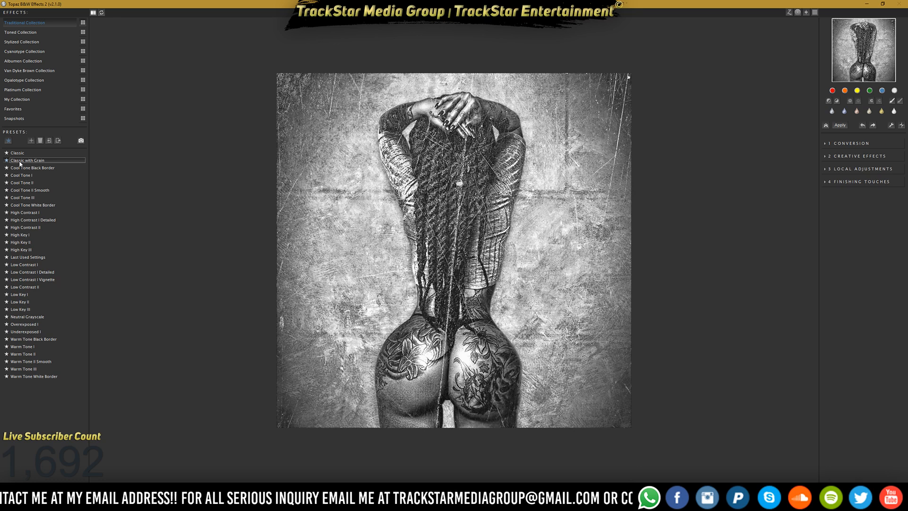
{"action": "left_click", "coordinate": [40, 205]}
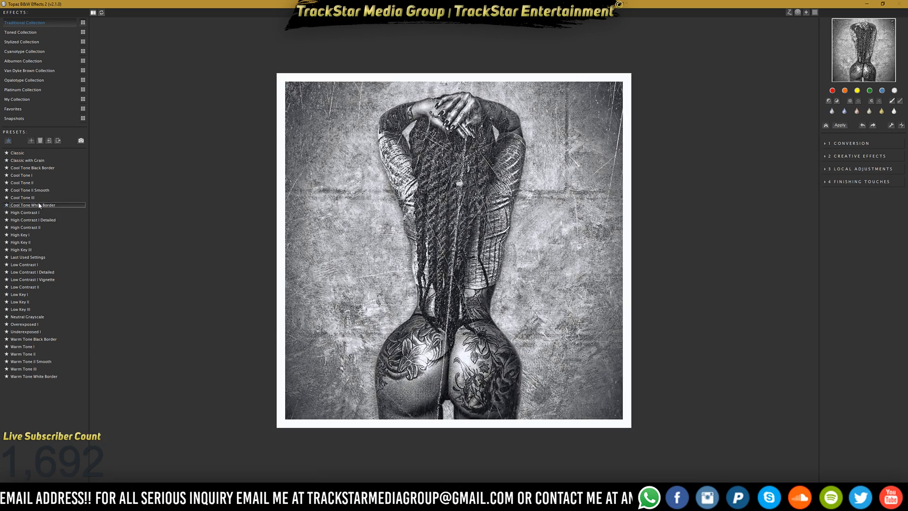
{"action": "mouse_move", "coordinate": [30, 213]}
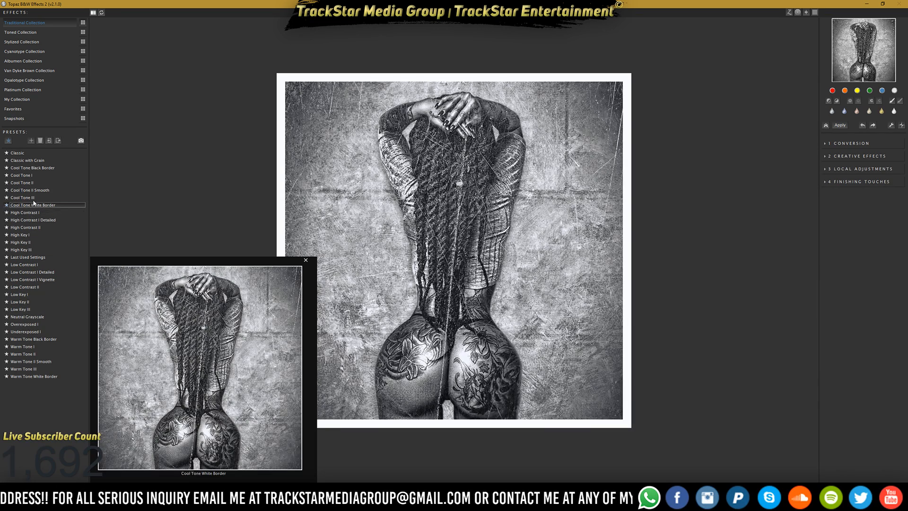
{"action": "left_click", "coordinate": [35, 199]}
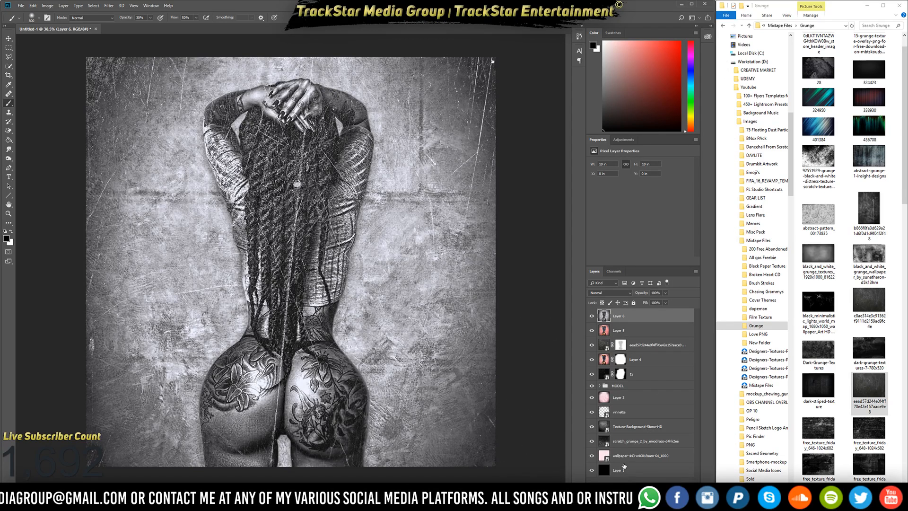
Group the layers from Layer 3 down to Layer 1 and name the group BACKGROUND.
{"action": "left_click", "coordinate": [622, 401]}
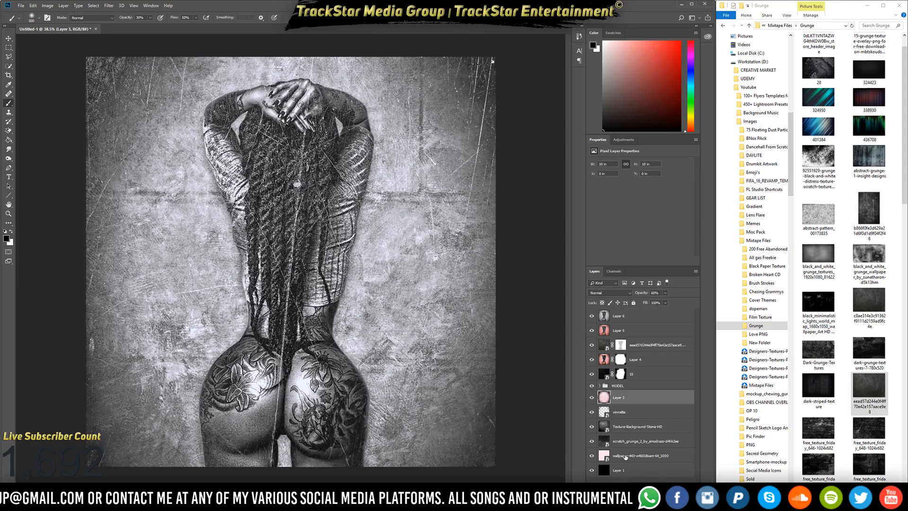
{"action": "left_click", "coordinate": [626, 469], "text": "shift"}
{"action": "key", "text": "ctrl+g"}
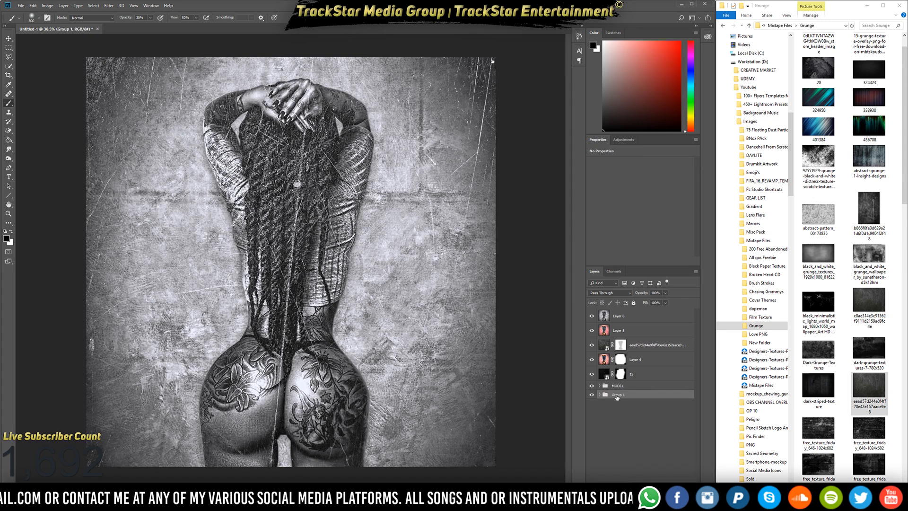
{"action": "double_click", "coordinate": [617, 394]}
{"action": "type", "text": "BAC"}
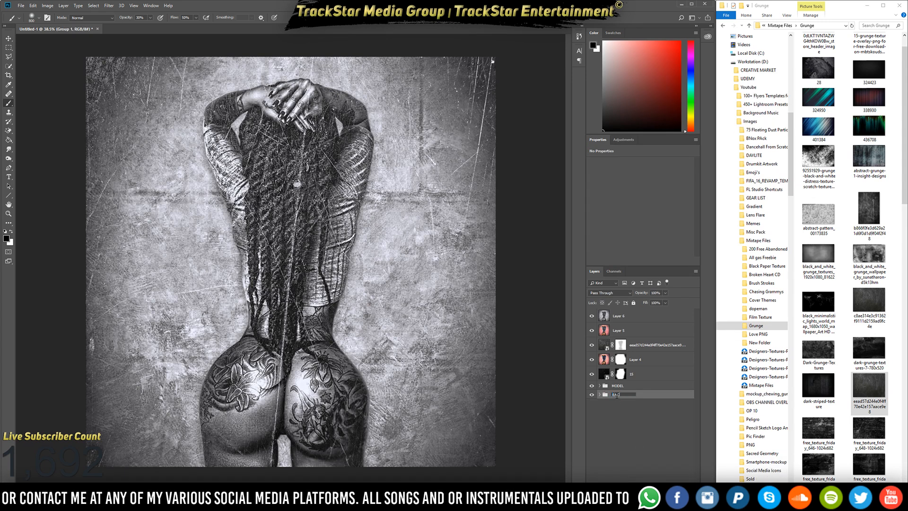
{"action": "type", "text": "KGROU"}
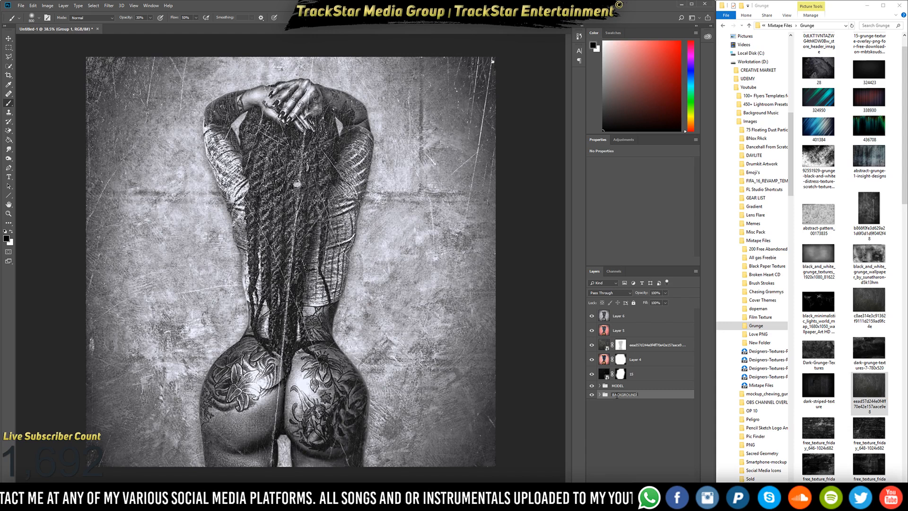
{"action": "type", "text": "ND"}
{"action": "key", "text": "Return"}
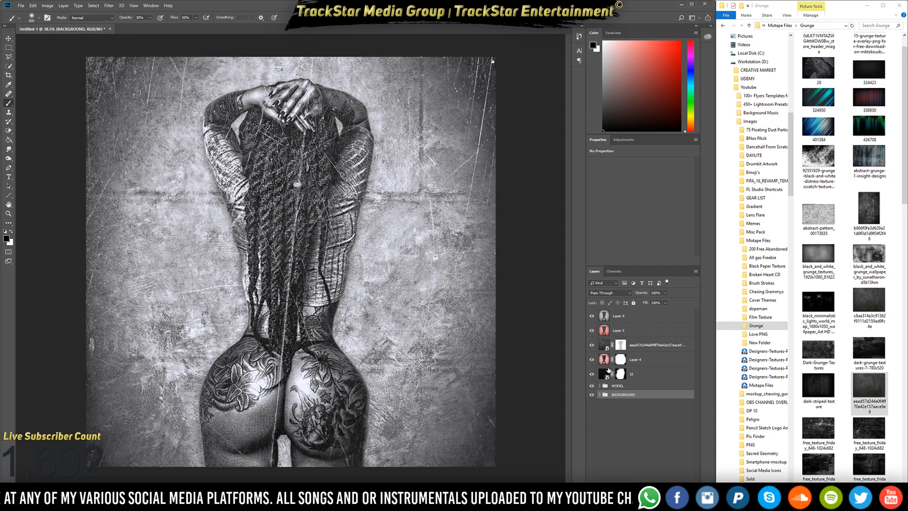
Add a blank layer mask to Layer 6 and load the model cutout's outline from the MODEL group as a selection.
{"action": "left_click", "coordinate": [601, 387]}
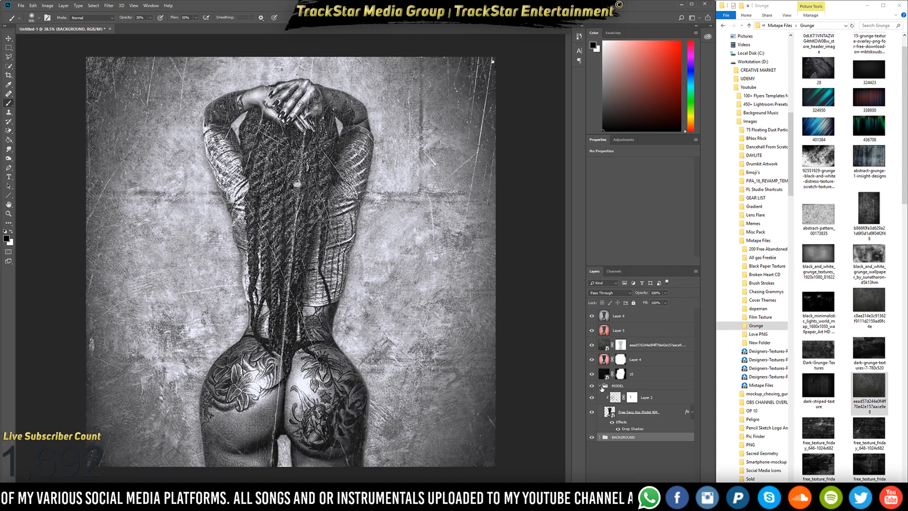
{"action": "left_click", "coordinate": [608, 410], "text": "ctrl"}
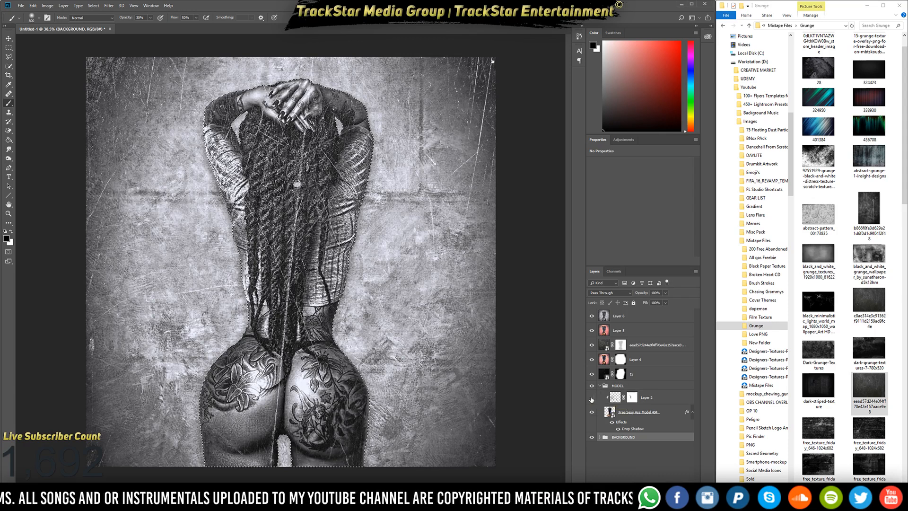
{"action": "left_click", "coordinate": [607, 318]}
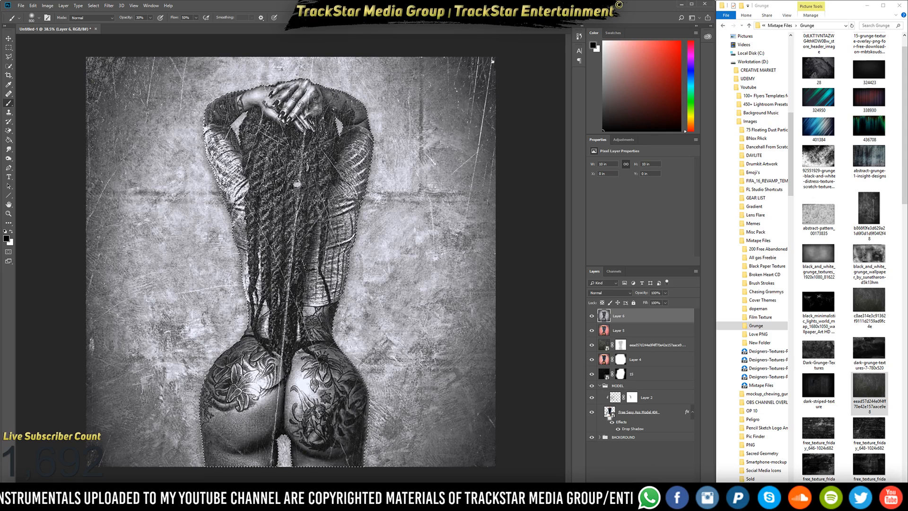
{"action": "key", "text": "ctrl+d"}
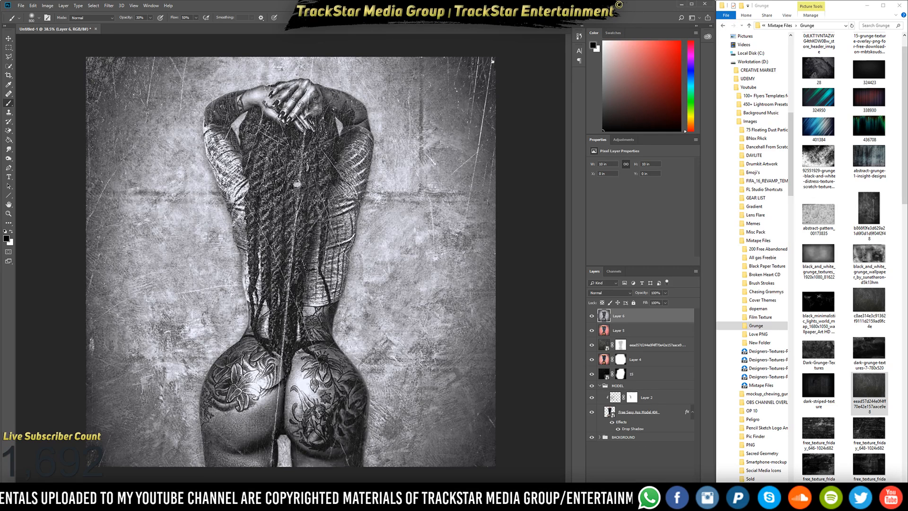
{"action": "left_click", "coordinate": [627, 487]}
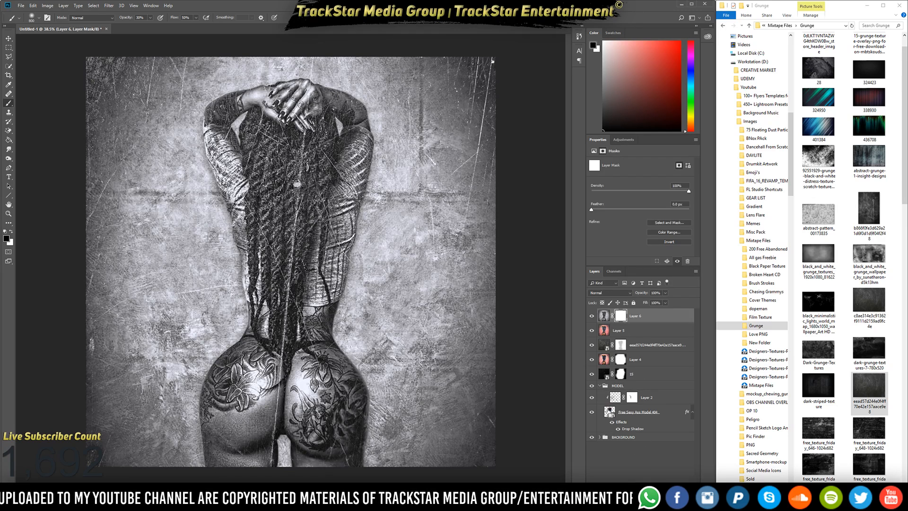
{"action": "left_click", "coordinate": [609, 412], "text": "ctrl"}
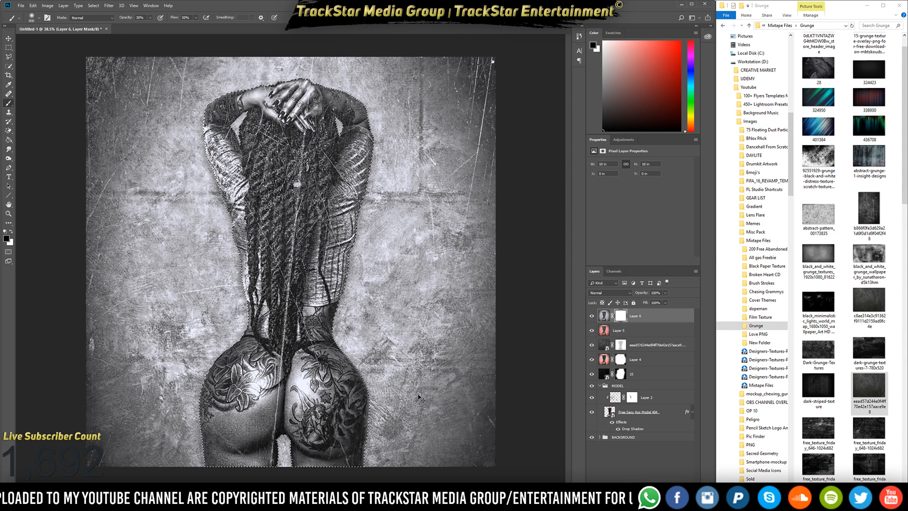
Try painting black over the model inside the selection on Layer 6's mask to bring back the model's colour.
{"action": "left_click", "coordinate": [621, 316]}
{"action": "mouse_move", "coordinate": [305, 156]}
{"action": "left_mouse_down"}
{"action": "mouse_move", "coordinate": [308, 97]}
{"action": "mouse_move", "coordinate": [279, 109]}
{"action": "mouse_move", "coordinate": [295, 106]}
{"action": "mouse_move", "coordinate": [234, 102]}
{"action": "mouse_move", "coordinate": [379, 121]}
{"action": "mouse_move", "coordinate": [333, 109]}
{"action": "mouse_move", "coordinate": [390, 135]}
{"action": "mouse_move", "coordinate": [395, 194]}
{"action": "mouse_move", "coordinate": [359, 237]}
{"action": "mouse_move", "coordinate": [365, 179]}
{"action": "mouse_move", "coordinate": [365, 199]}
{"action": "left_mouse_up"}
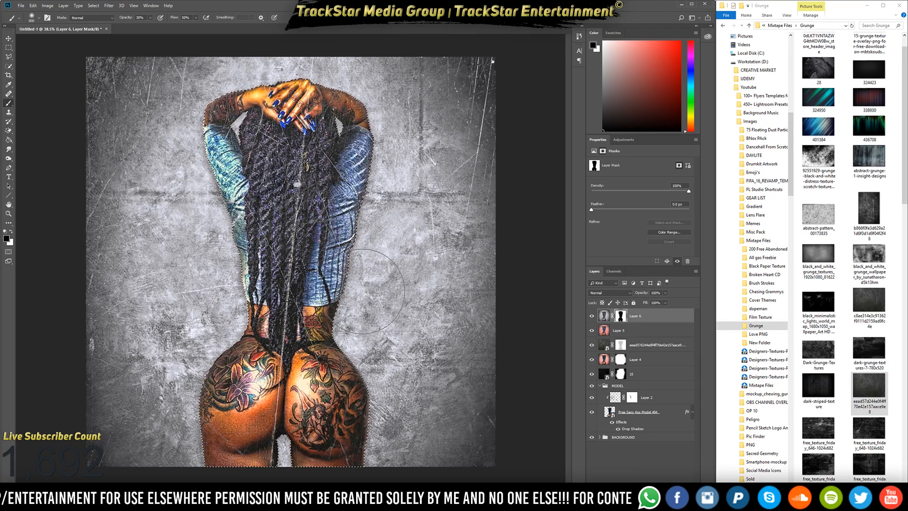
{"action": "key", "text": "ctrl+minus"}
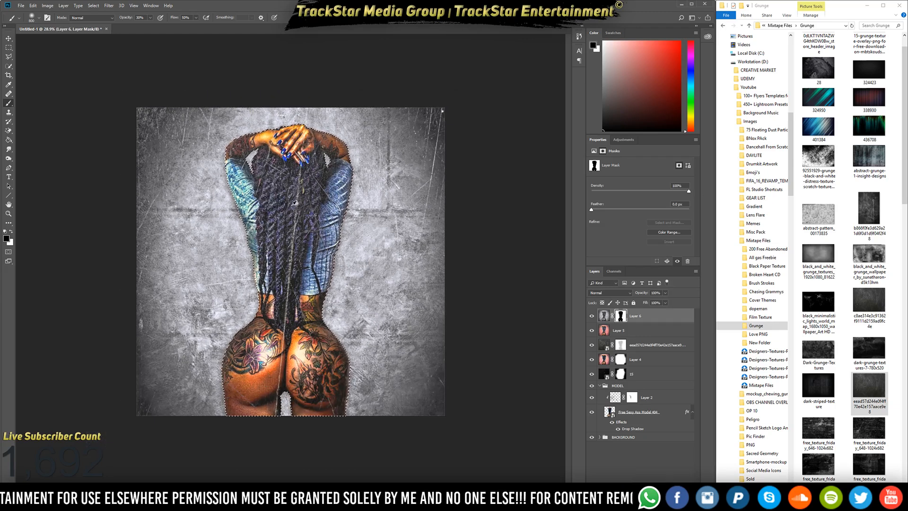
{"action": "key", "text": "ctrl+plus"}
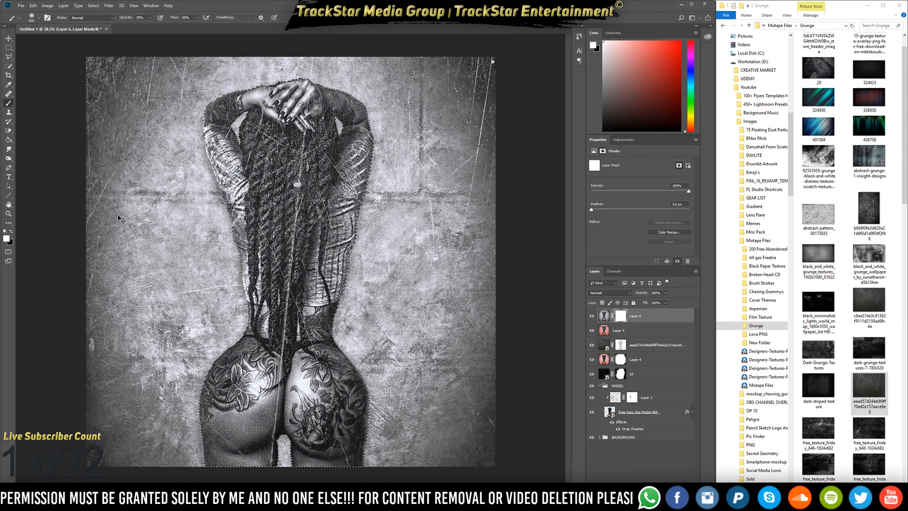
Invert the model selection, paint black over the background around the model on Layer 6's mask to bring back its red tint, and deselect.
{"action": "key", "text": "ctrl+shift+i"}
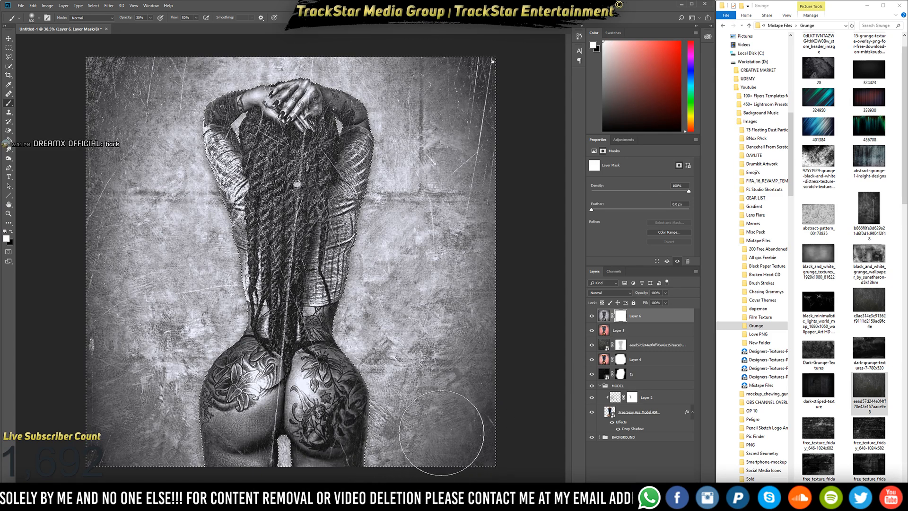
{"action": "key", "text": "x"}
{"action": "mouse_move", "coordinate": [410, 449]}
{"action": "left_mouse_down"}
{"action": "mouse_move", "coordinate": [387, 432]}
{"action": "mouse_move", "coordinate": [436, 470]}
{"action": "mouse_move", "coordinate": [389, 361]}
{"action": "left_mouse_up"}
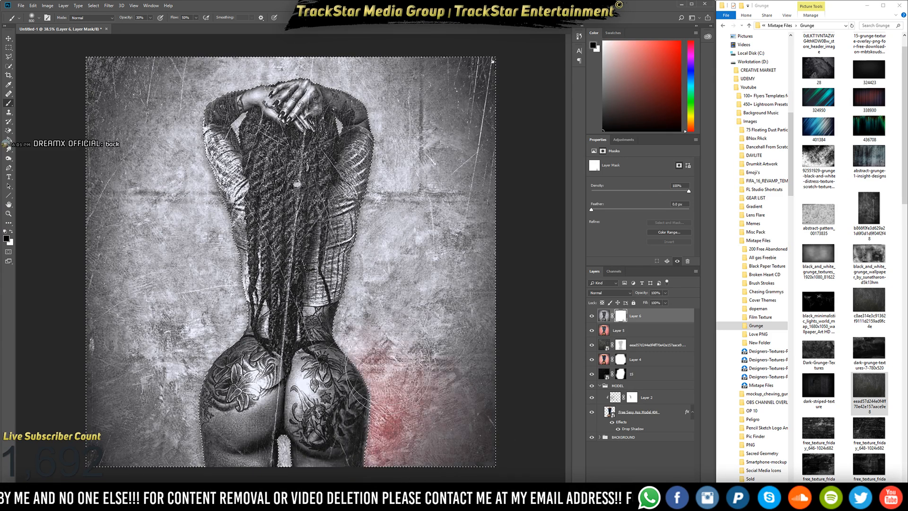
{"action": "mouse_move", "coordinate": [385, 263]}
{"action": "left_mouse_down"}
{"action": "mouse_move", "coordinate": [359, 85]}
{"action": "mouse_move", "coordinate": [294, 52]}
{"action": "left_mouse_up"}
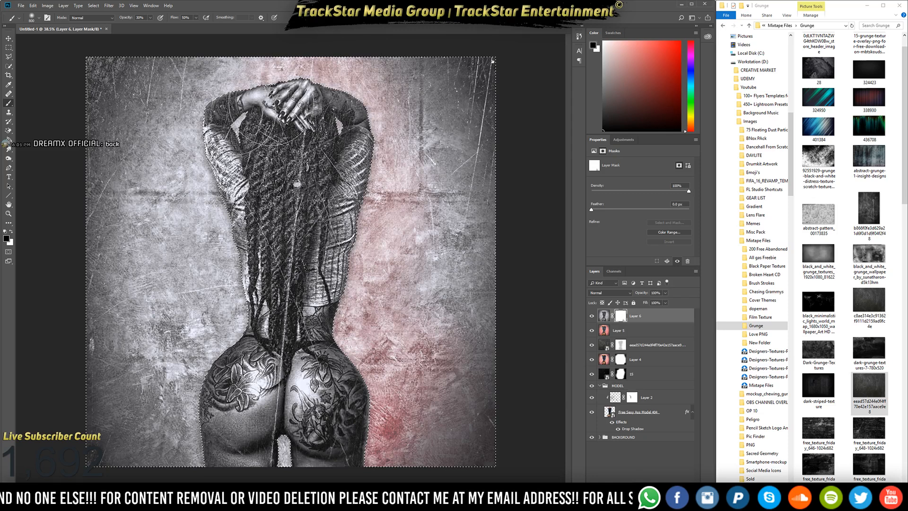
{"action": "mouse_move", "coordinate": [209, 294]}
{"action": "left_mouse_down"}
{"action": "mouse_move", "coordinate": [182, 451]}
{"action": "mouse_move", "coordinate": [137, 463]}
{"action": "mouse_move", "coordinate": [168, 386]}
{"action": "left_mouse_up"}
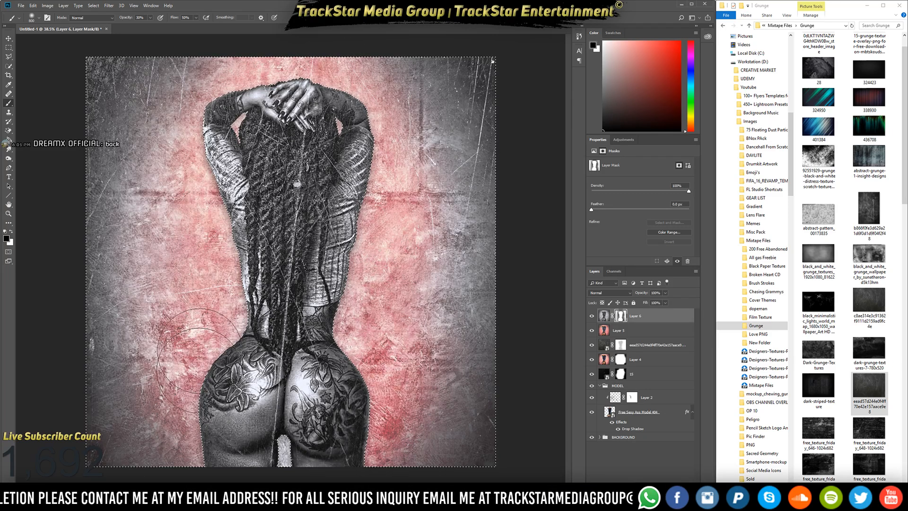
{"action": "key", "text": "ctrl+d"}
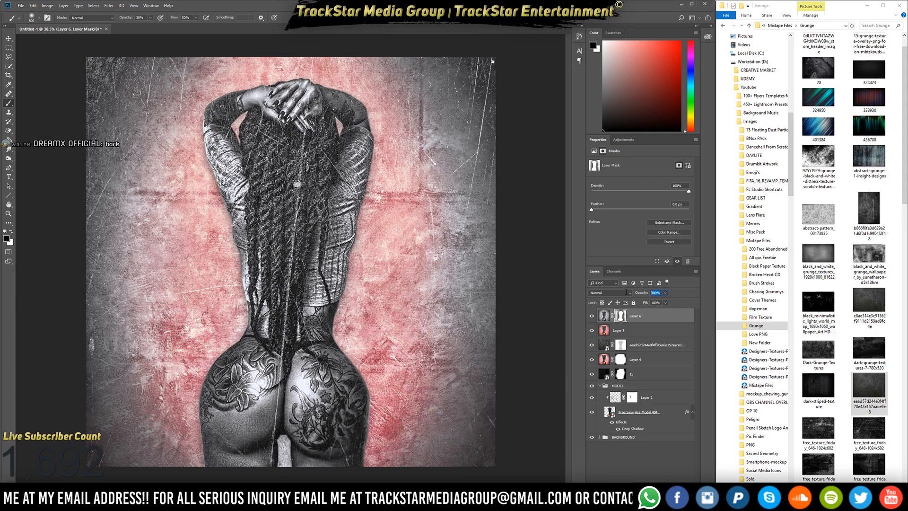
Set the opacity of the masked black-and-white Layer 6 to 80%.
{"action": "type", "text": "5"}
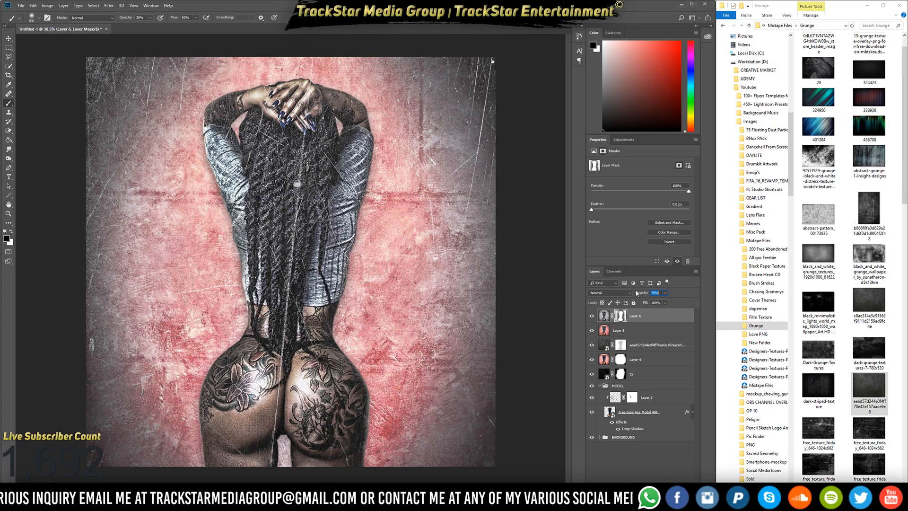
{"action": "key", "text": "Up"}
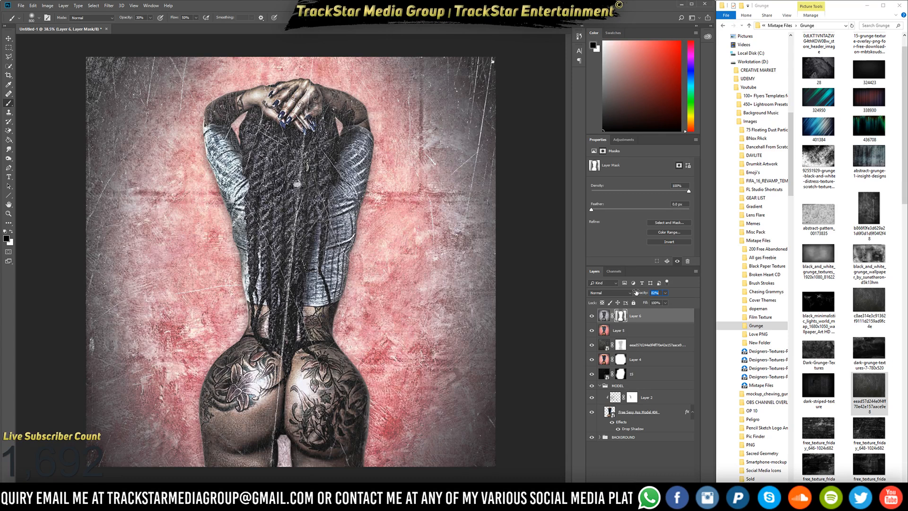
{"action": "key", "text": "Down"}
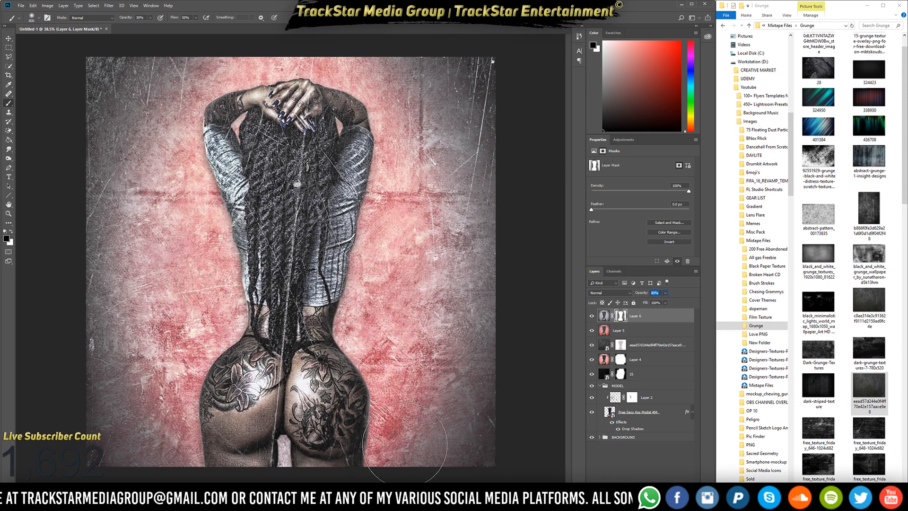
Load the model cutout's outline as a selection and mask Layer 6 there with black, then brush white over the hair and sleeves.
{"action": "left_click", "coordinate": [625, 321], "text": "ctrl"}
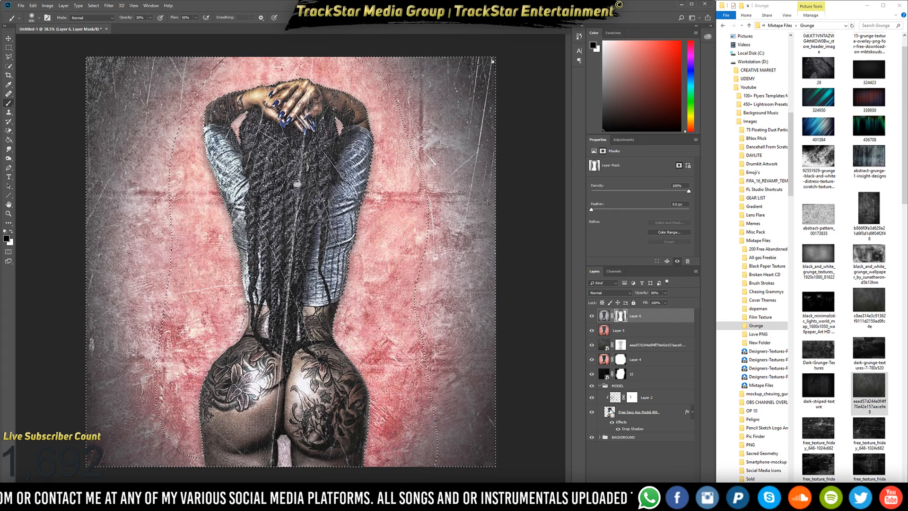
{"action": "left_click", "coordinate": [610, 412], "text": "ctrl"}
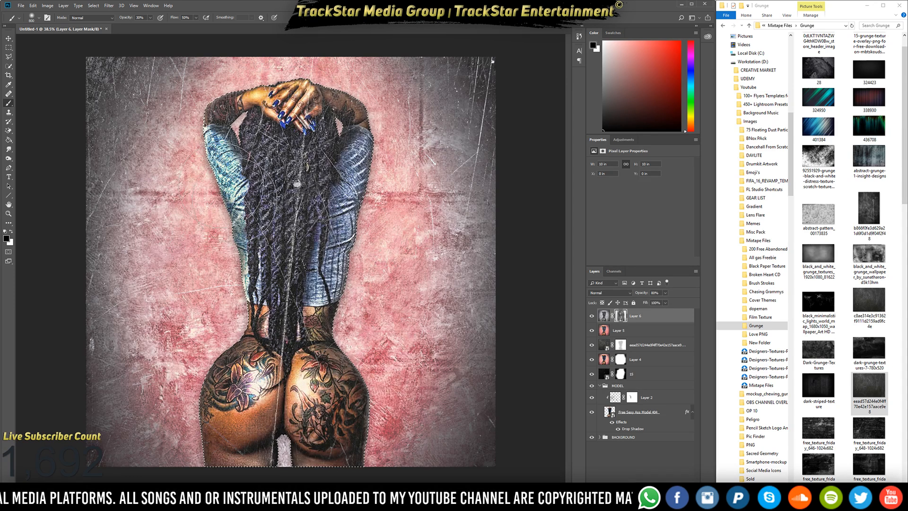
{"action": "key", "text": "alt+BackSpace"}
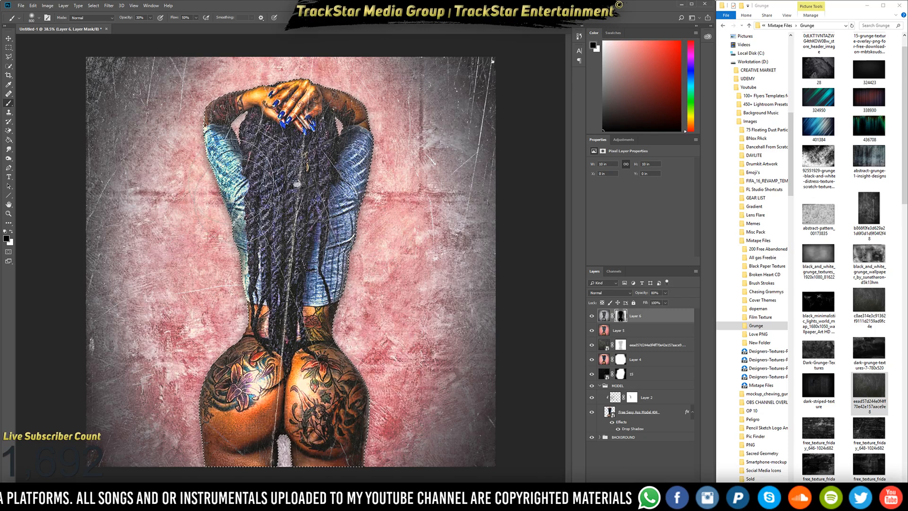
{"action": "key", "text": "x"}
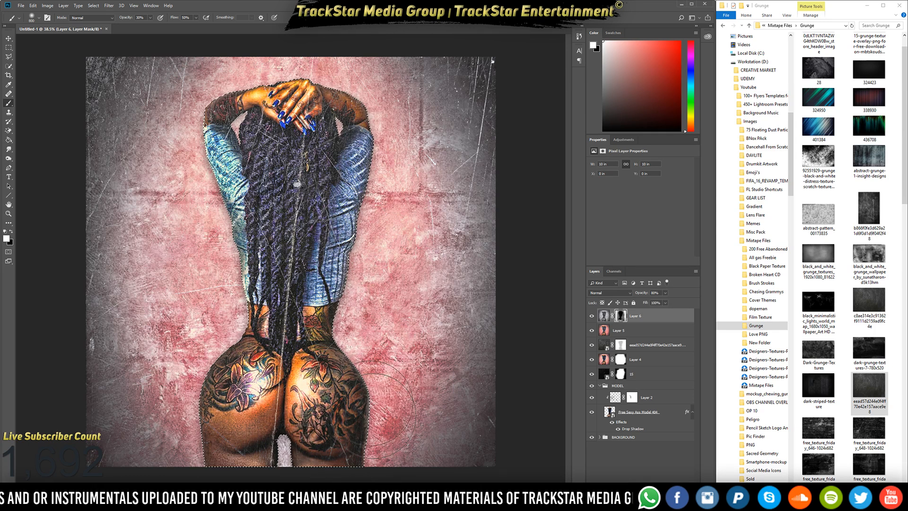
{"action": "mouse_move", "coordinate": [310, 265]}
{"action": "left_mouse_down"}
{"action": "mouse_move", "coordinate": [279, 199]}
{"action": "mouse_move", "coordinate": [222, 237]}
{"action": "mouse_move", "coordinate": [317, 156]}
{"action": "mouse_move", "coordinate": [348, 177]}
{"action": "mouse_move", "coordinate": [307, 133]}
{"action": "mouse_move", "coordinate": [308, 213]}
{"action": "mouse_move", "coordinate": [365, 219]}
{"action": "left_mouse_up"}
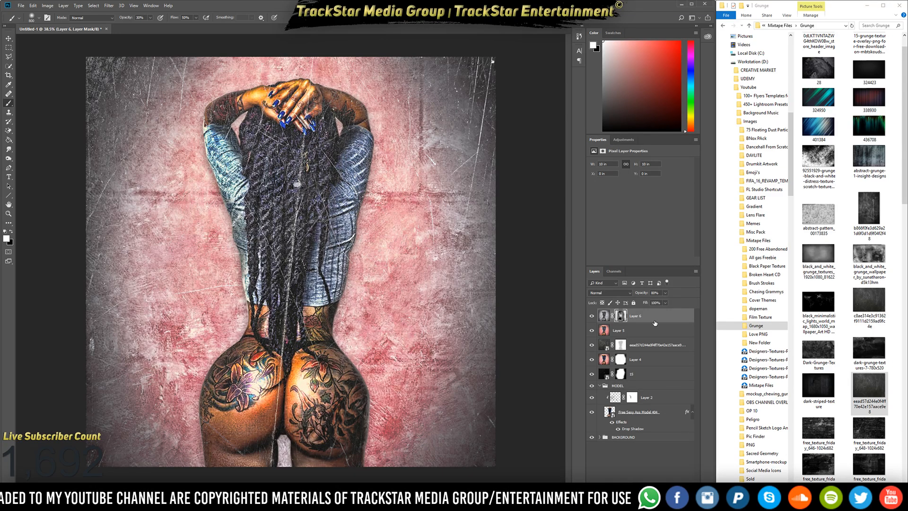
Stamp all visible layers into a new merged layer above Layer 6 and set its opacity to 60%.
{"action": "key", "text": "ctrl+shift+alt+e"}
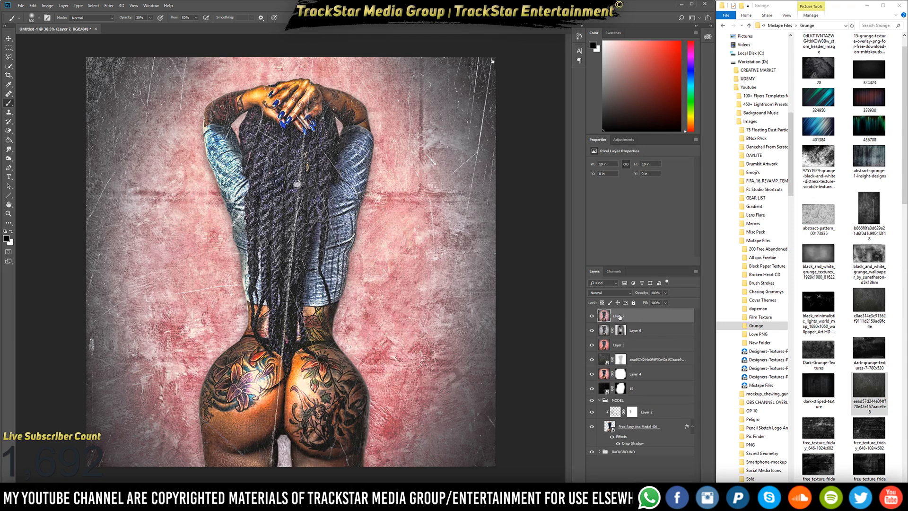
{"action": "double_click", "coordinate": [619, 316]}
{"action": "key", "text": "Return"}
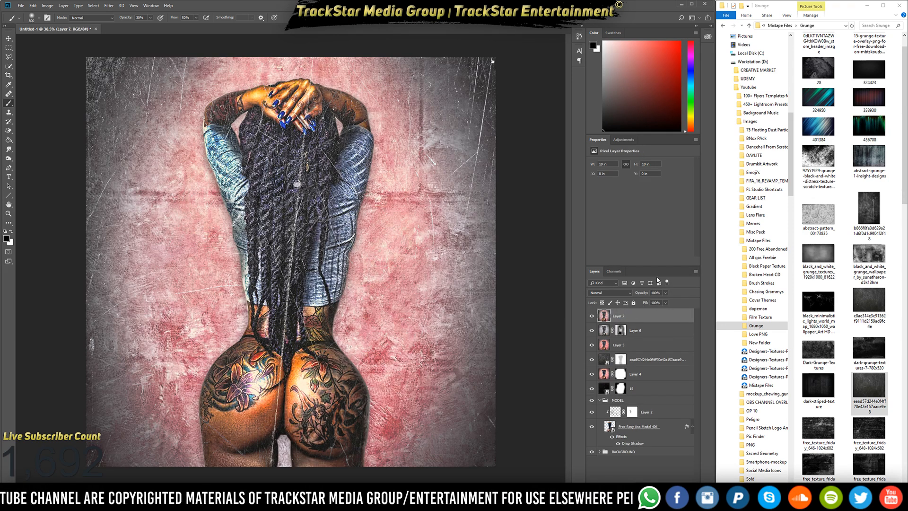
{"action": "left_click", "coordinate": [656, 293]}
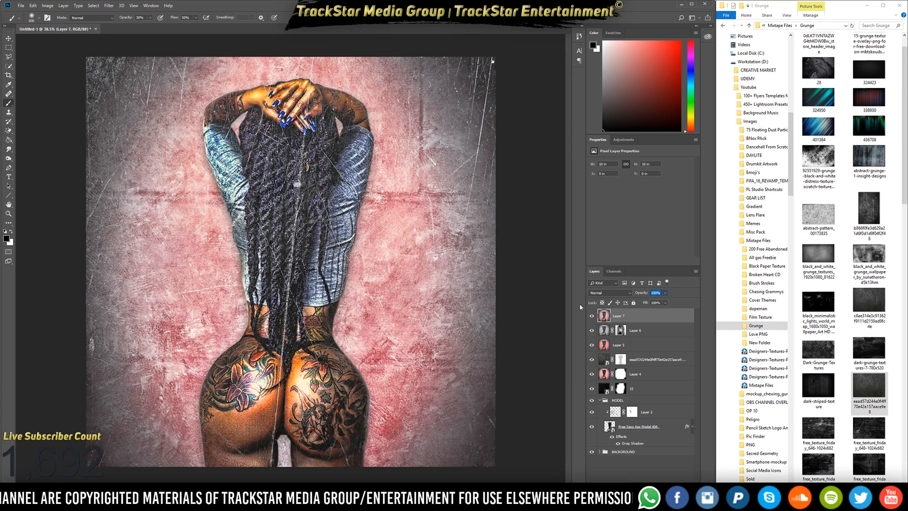
{"action": "type", "text": "60"}
{"action": "key", "text": "Return"}
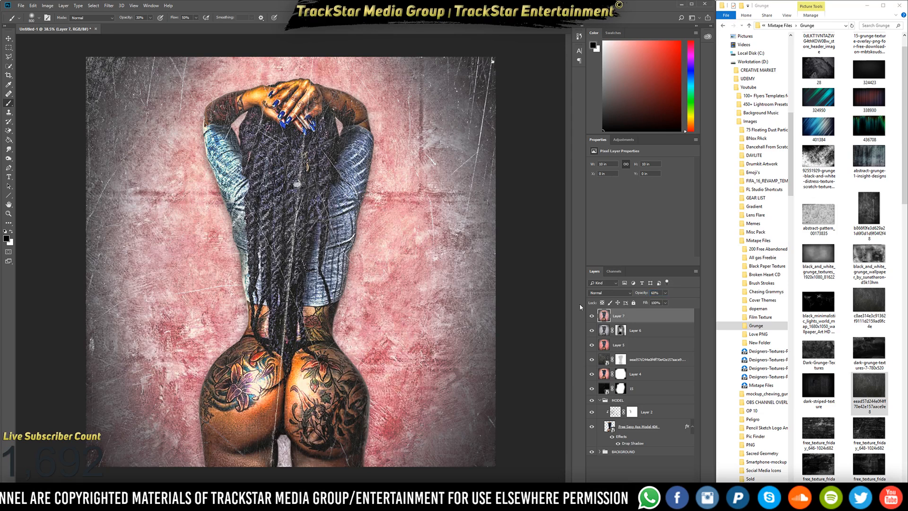
Open Topaz Adjust 5 on Layer 7 and try the HDR presets Light Pop Smooth, Medium Pop Grunge and Dynamic Brightness.
{"action": "left_click", "coordinate": [108, 5]}
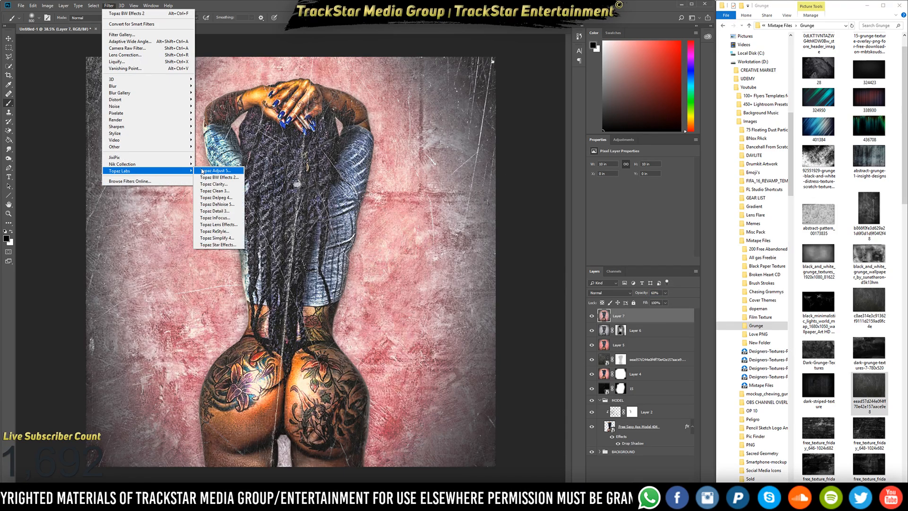
{"action": "left_click", "coordinate": [203, 171]}
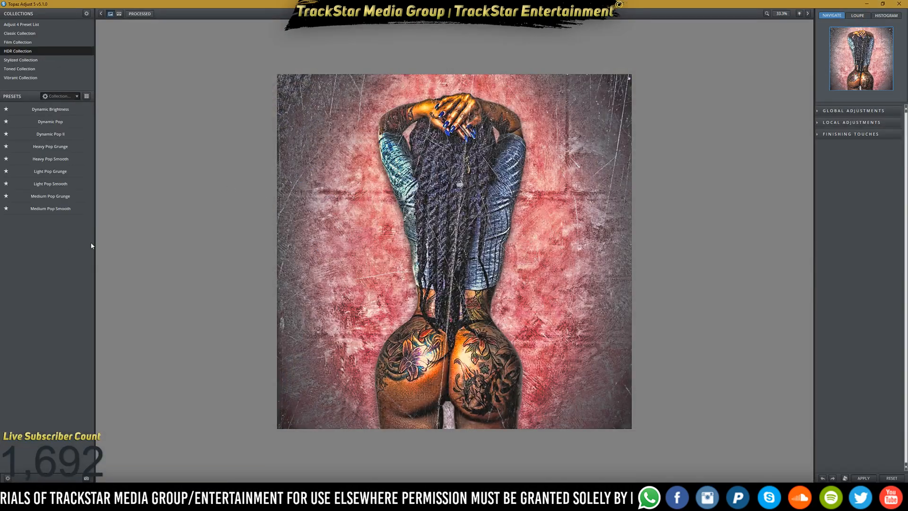
{"action": "left_click", "coordinate": [84, 187]}
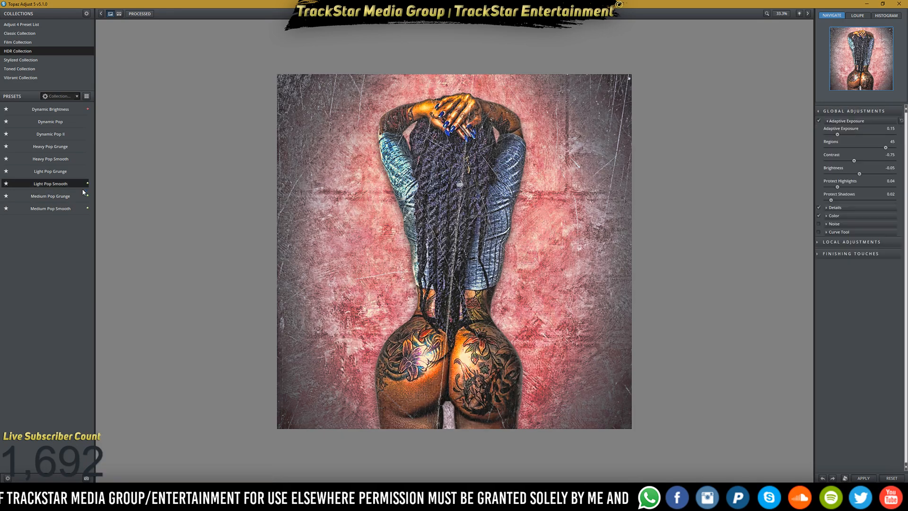
{"action": "left_click", "coordinate": [47, 200]}
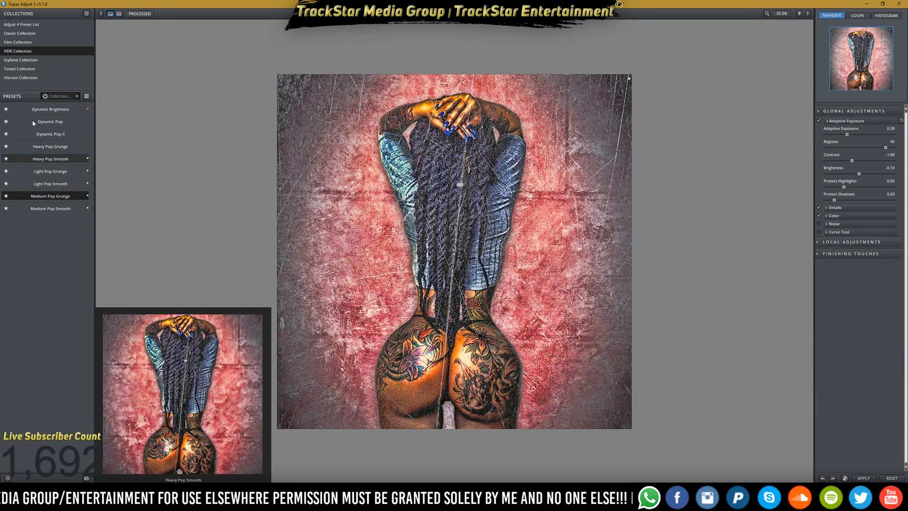
{"action": "mouse_move", "coordinate": [37, 116]}
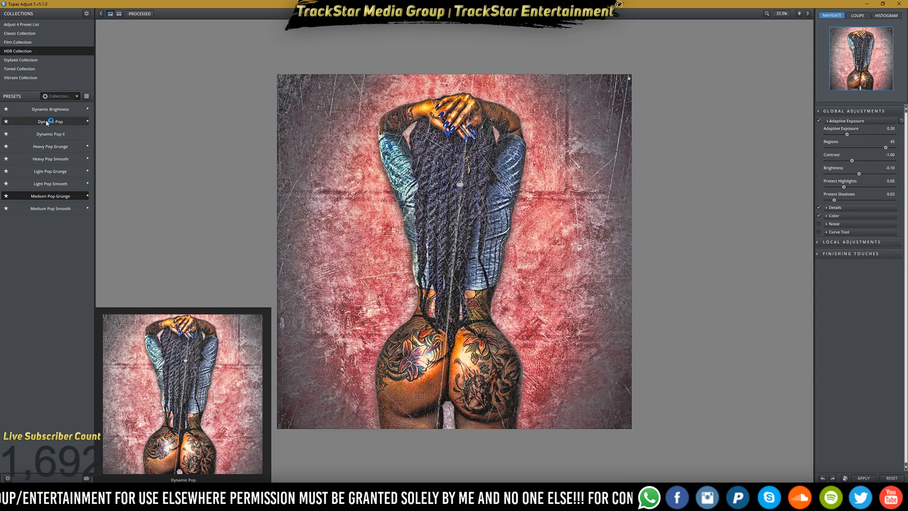
{"action": "left_click", "coordinate": [49, 109]}
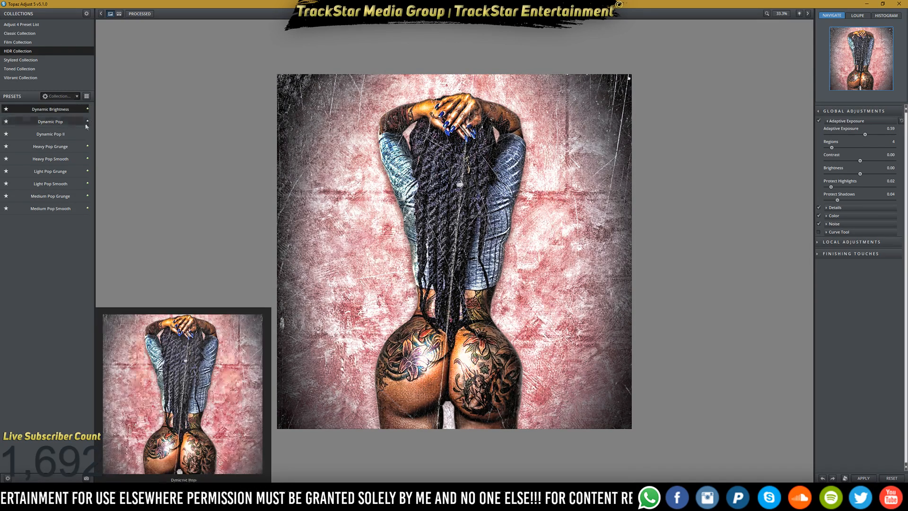
{"action": "left_click", "coordinate": [69, 197]}
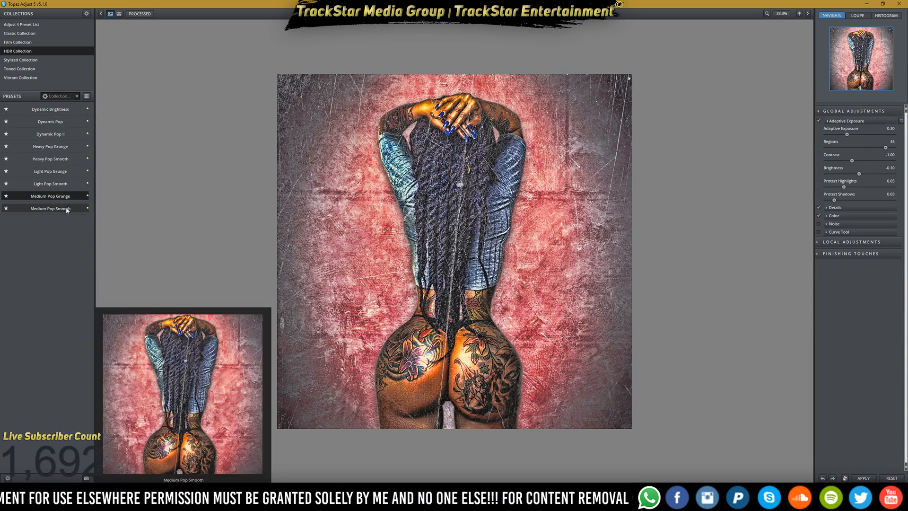
Apply the Toned Collection's Colored Sepia preset to Layer 7 and set the layer's opacity to 90%.
{"action": "left_click", "coordinate": [27, 70]}
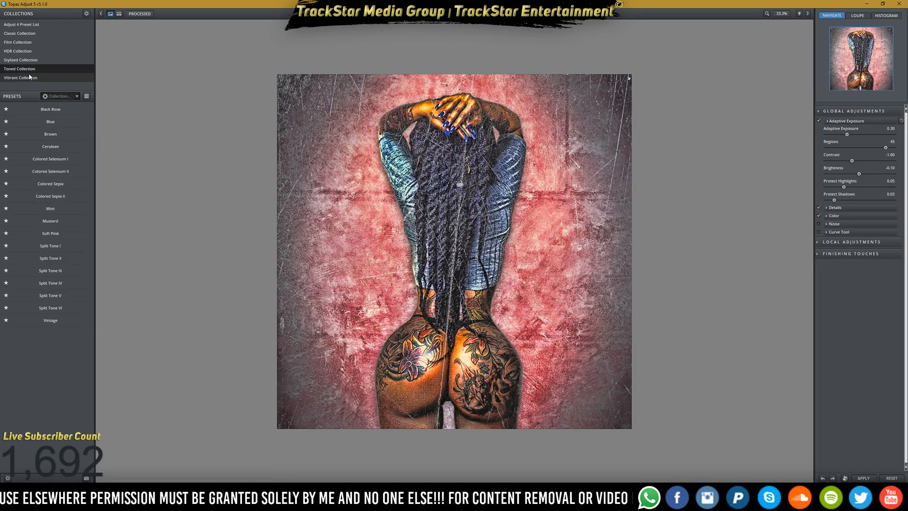
{"action": "left_click", "coordinate": [54, 122]}
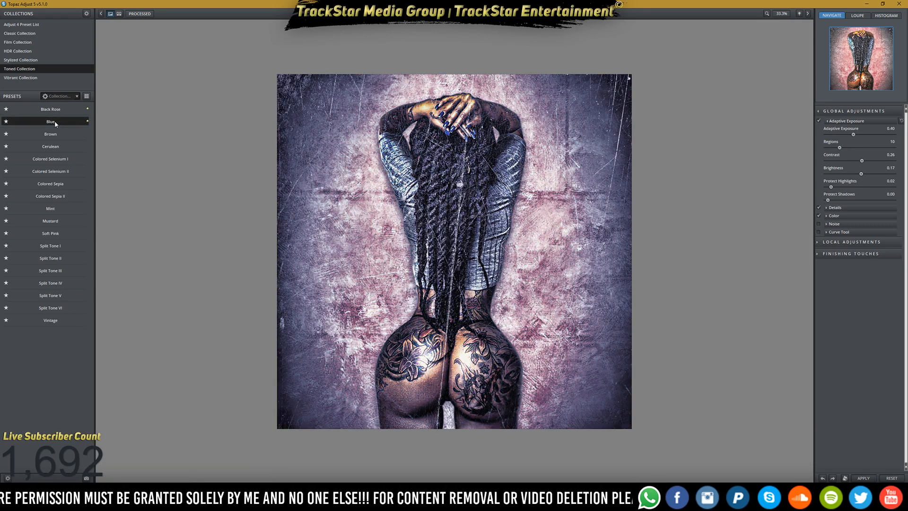
{"action": "left_click", "coordinate": [45, 173]}
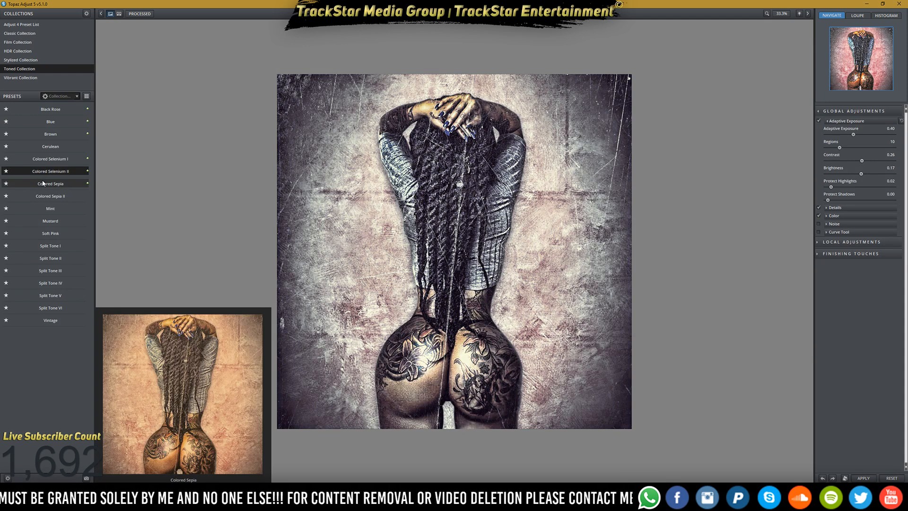
{"action": "left_click", "coordinate": [42, 184]}
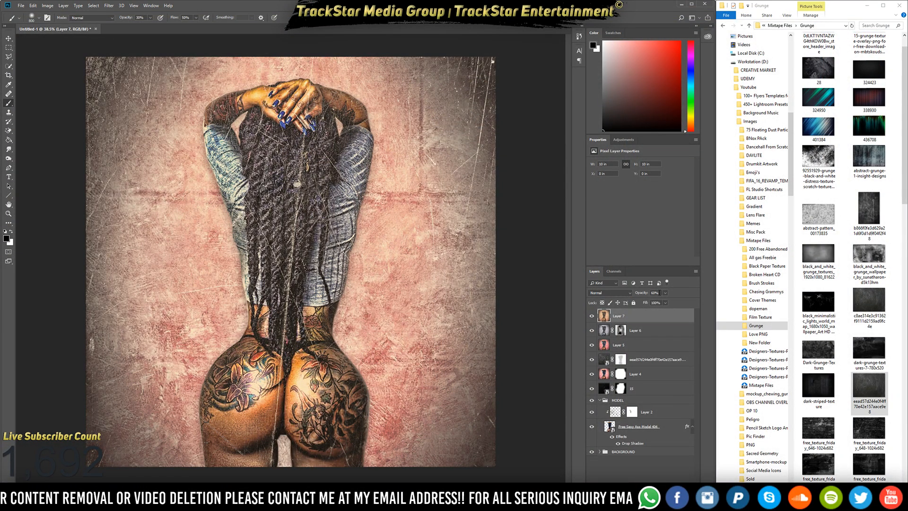
{"action": "scroll", "coordinate": [659, 294], "scroll_direction": "up", "scroll_amount": 6}
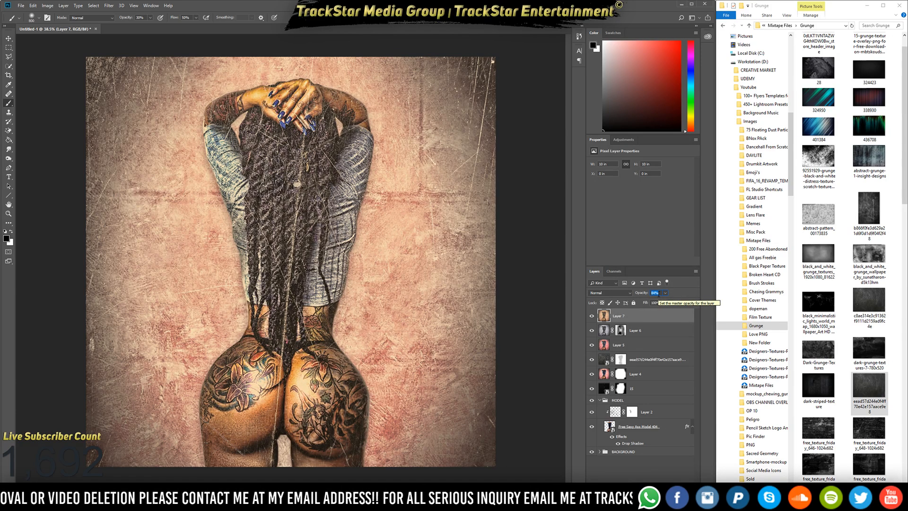
{"action": "type", "text": "90"}
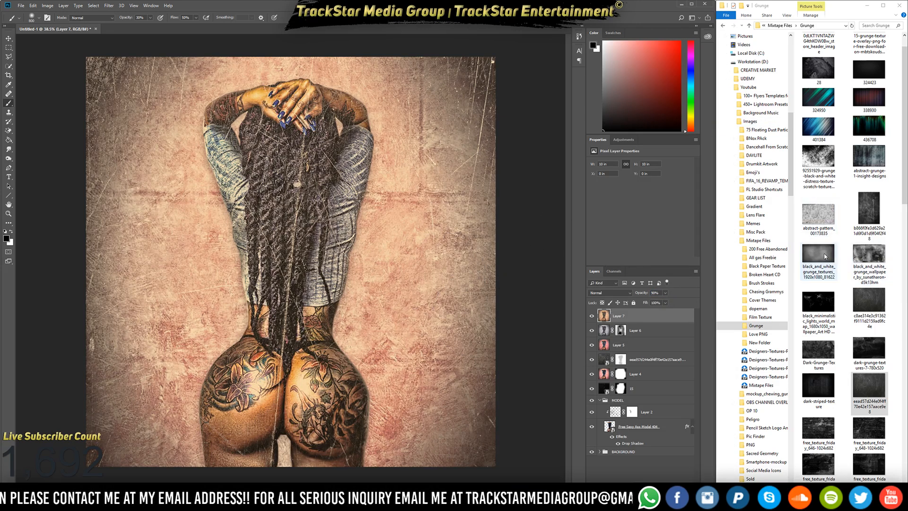
{"action": "left_click_drag", "start_coordinate": [825, 256], "coordinate": [374, 265]}
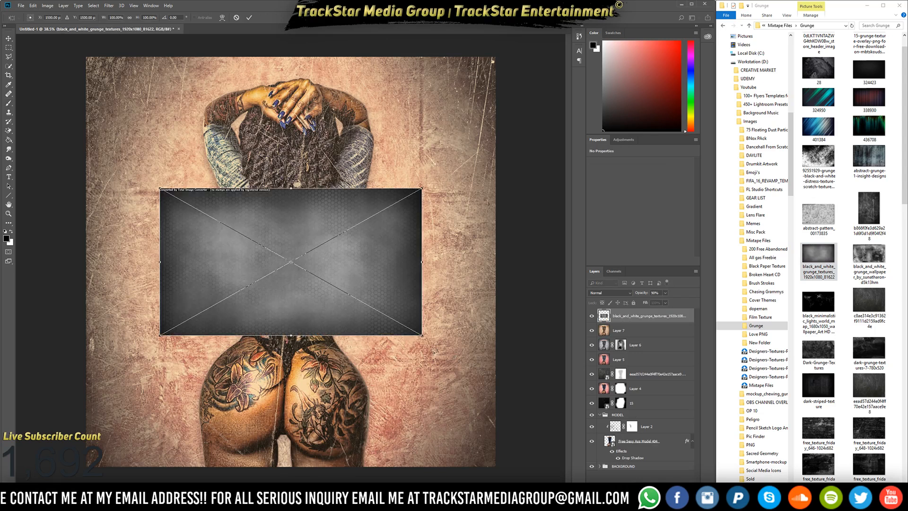
{"action": "key", "text": "Escape"}
{"action": "scroll", "coordinate": [840, 333], "scroll_direction": "down", "scroll_amount": 5}
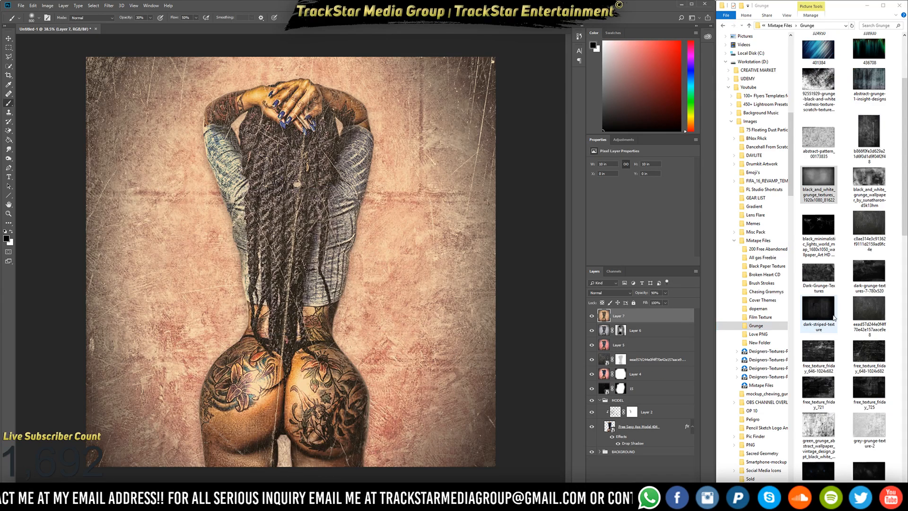
{"action": "scroll", "coordinate": [839, 334], "scroll_direction": "down", "scroll_amount": 5}
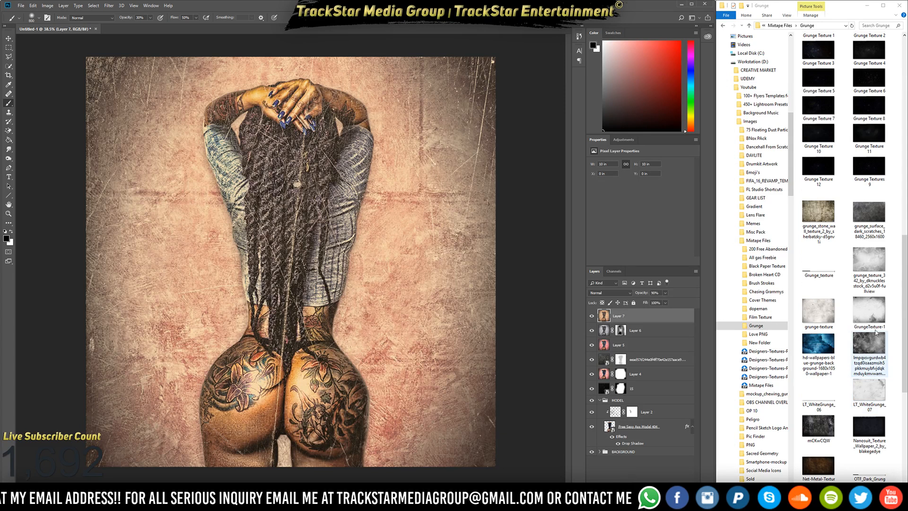
{"action": "scroll", "coordinate": [832, 324], "scroll_direction": "down", "scroll_amount": 3}
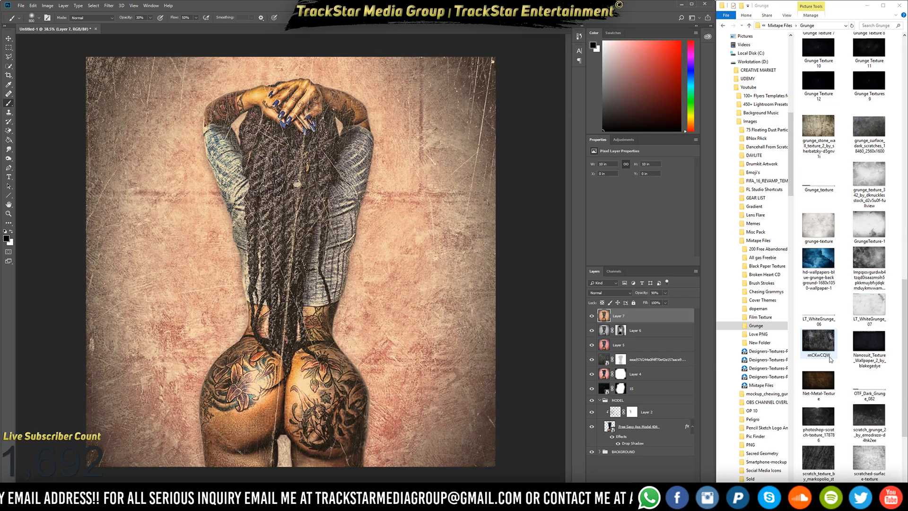
Place the vinnette image from the Mixtape Files folder as the top layer and scale it to fill the whole canvas.
{"action": "left_click", "coordinate": [758, 240]}
{"action": "scroll", "coordinate": [839, 331], "scroll_direction": "down", "scroll_amount": 10}
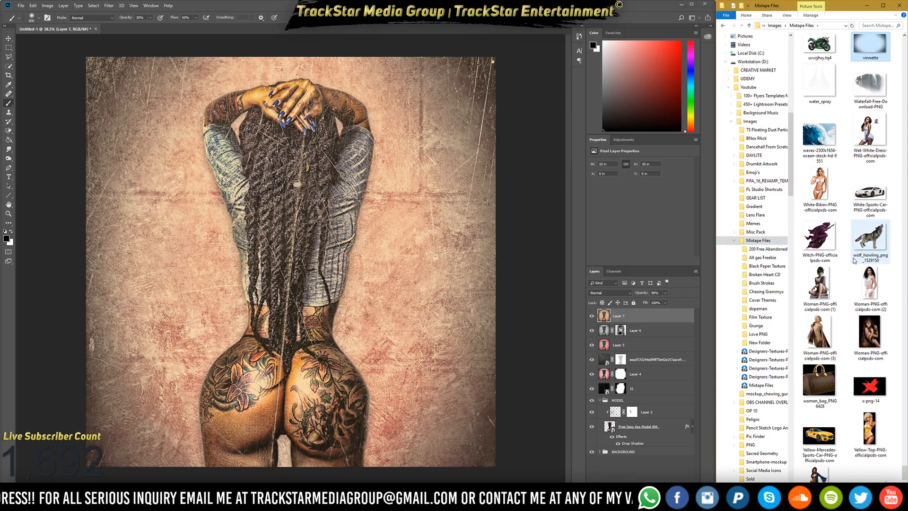
{"action": "scroll", "coordinate": [853, 376], "scroll_direction": "up", "scroll_amount": 3}
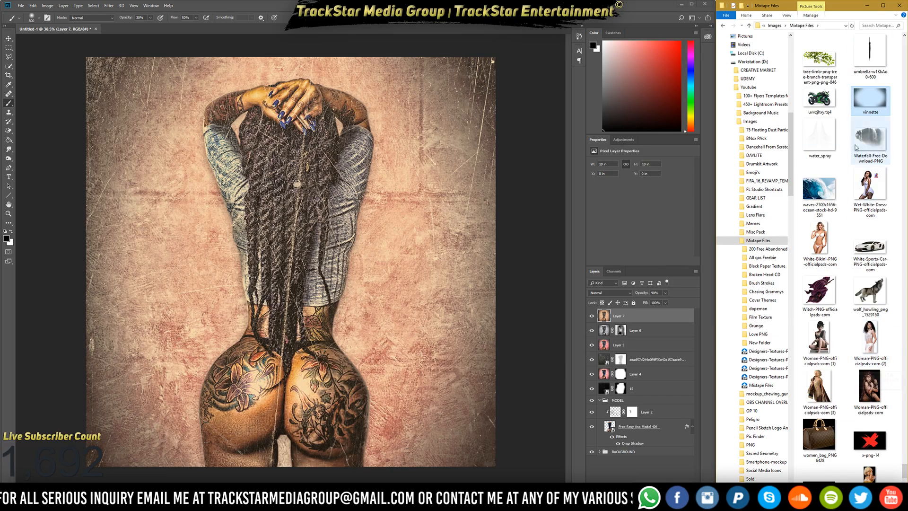
{"action": "left_click_drag", "start_coordinate": [871, 100], "coordinate": [464, 425]}
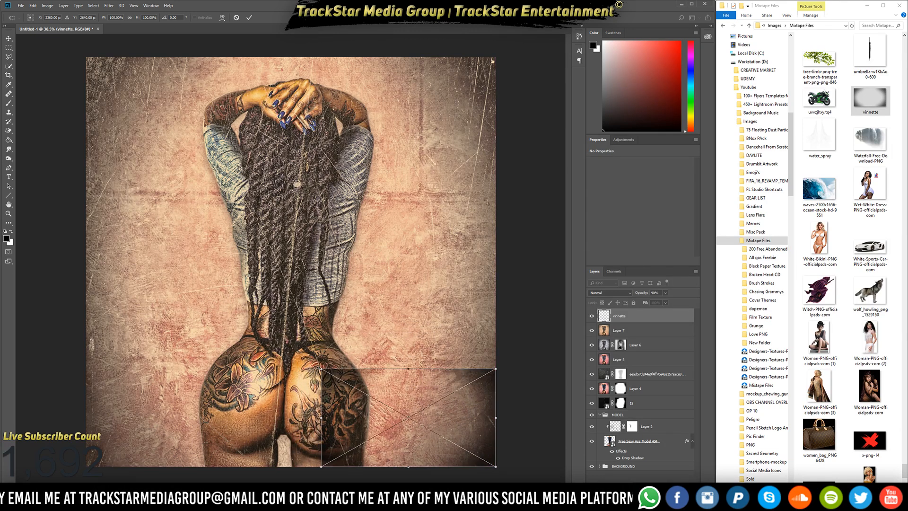
{"action": "mouse_move", "coordinate": [321, 368]}
{"action": "left_mouse_down"}
{"action": "mouse_move", "coordinate": [148, 102]}
{"action": "mouse_move", "coordinate": [79, 69]}
{"action": "mouse_move", "coordinate": [85, 58]}
{"action": "left_mouse_up"}
{"action": "key", "text": "Return"}
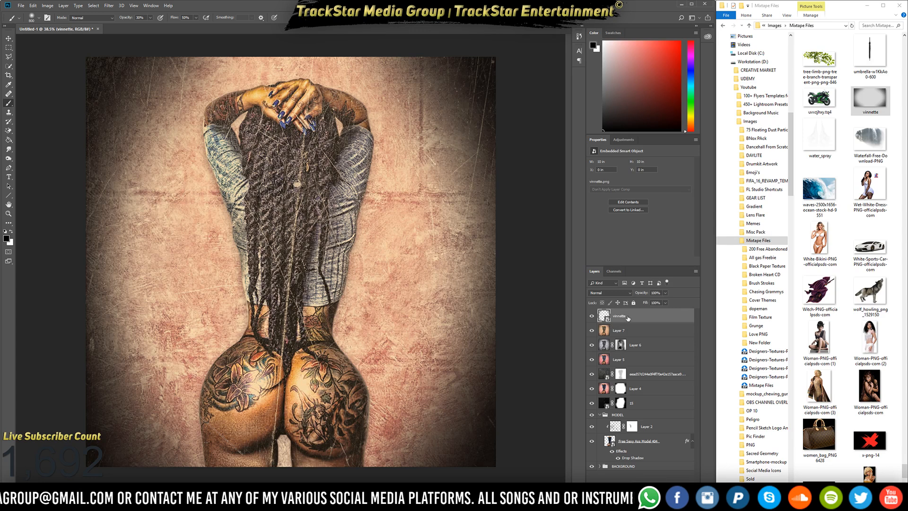
Enlarge the vinnette layer beyond the canvas edges to about 12.18 in square.
{"action": "key", "text": "ctrl+t"}
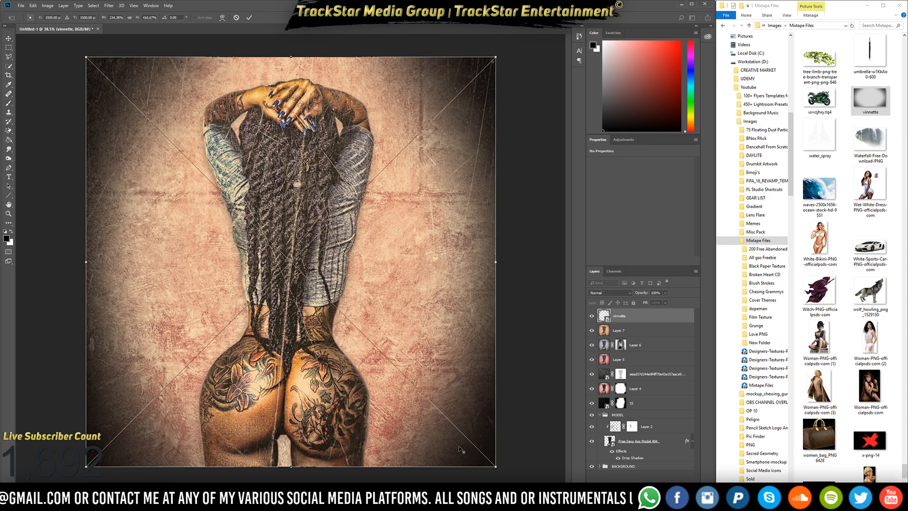
{"action": "left_click_drag", "start_coordinate": [495, 469], "coordinate": [536, 507]}
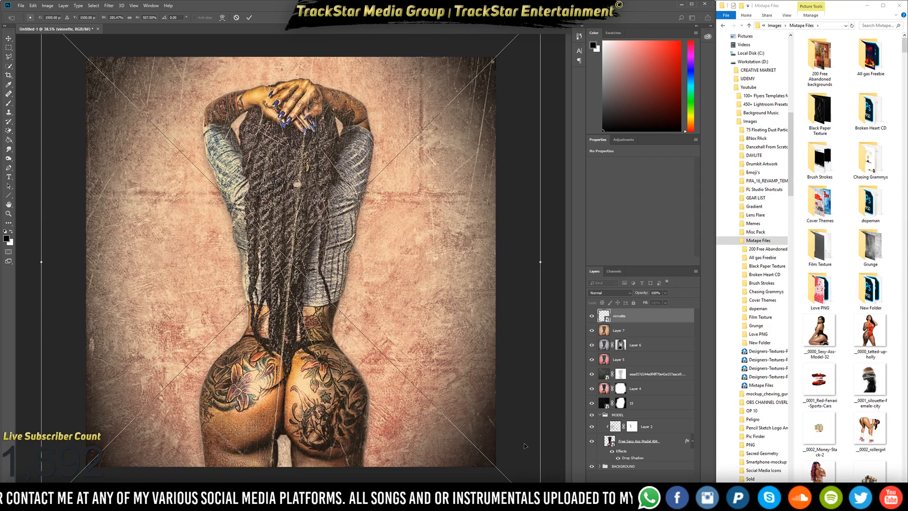
{"action": "key", "text": "Return"}
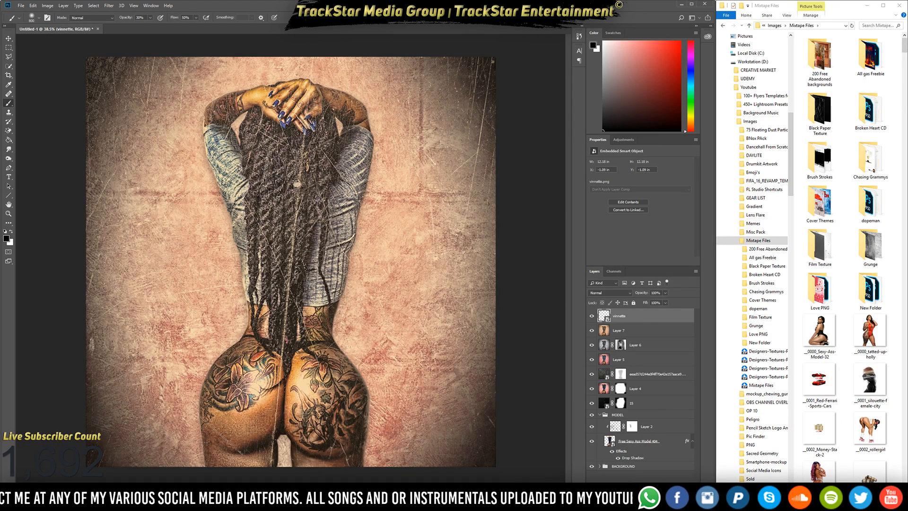
Add a new empty layer above the vinnette layer and make it the active layer.
{"action": "scroll", "coordinate": [625, 347], "scroll_direction": "up", "scroll_amount": 1}
{"action": "left_click", "coordinate": [624, 345]}
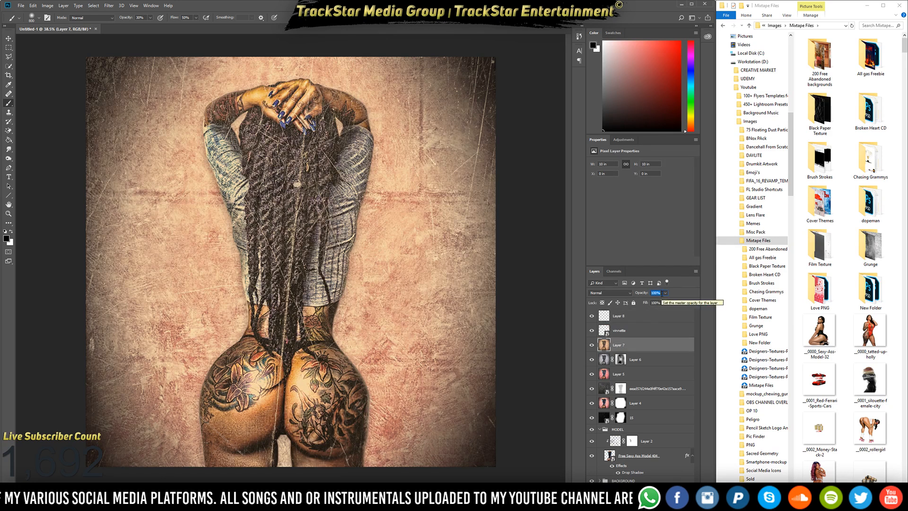
{"action": "left_click", "coordinate": [631, 321]}
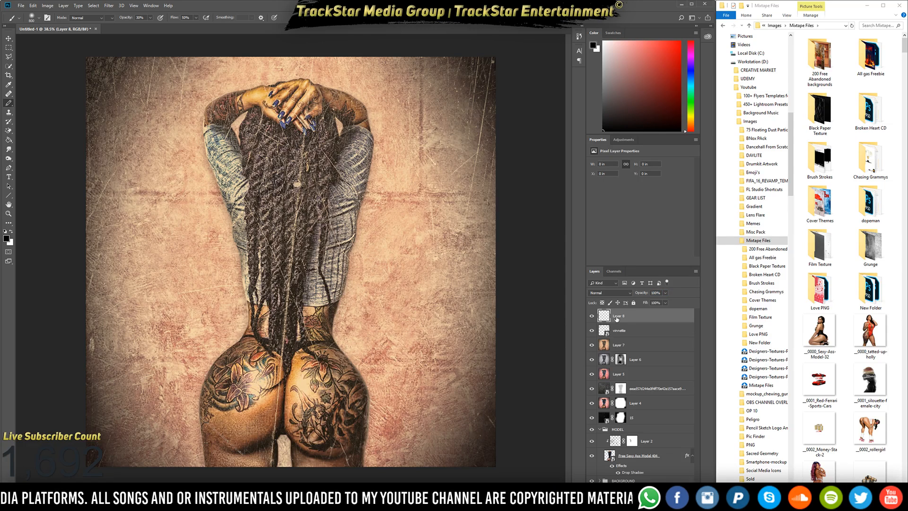
{"action": "key", "text": "c"}
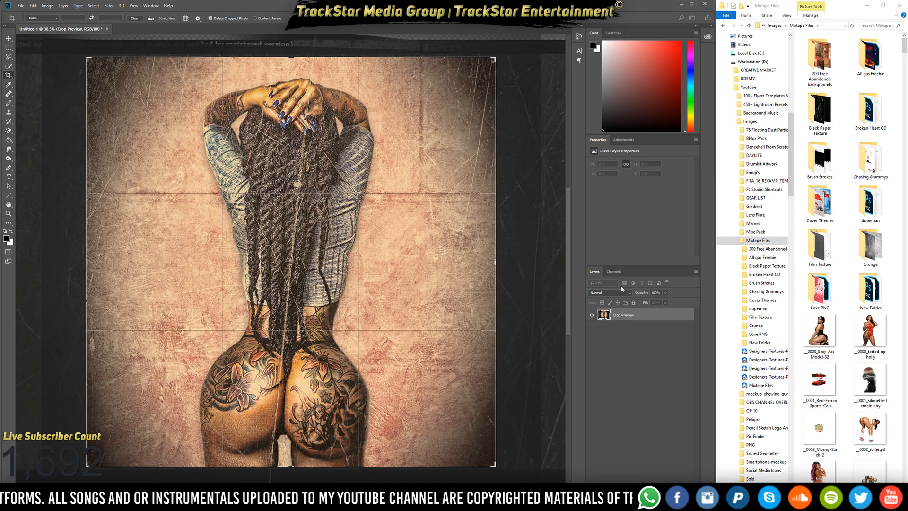
{"action": "key", "text": "Return"}
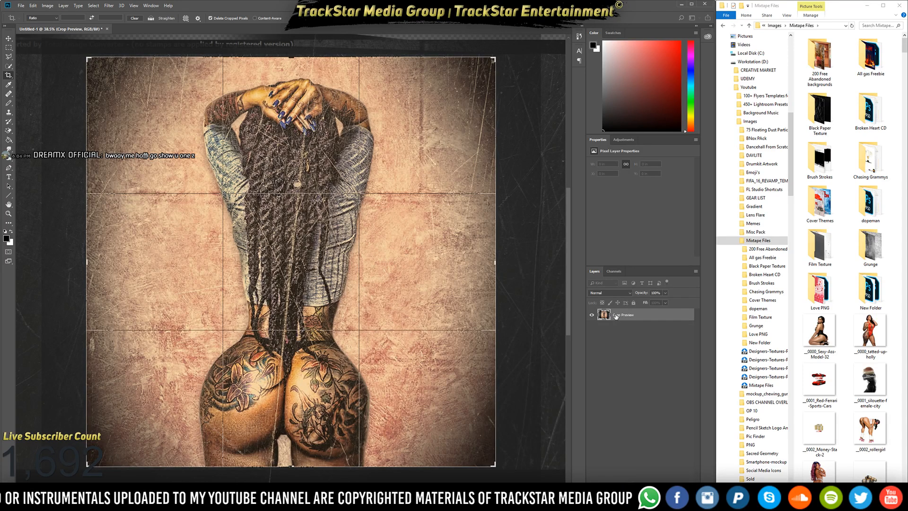
{"action": "key", "text": "Return"}
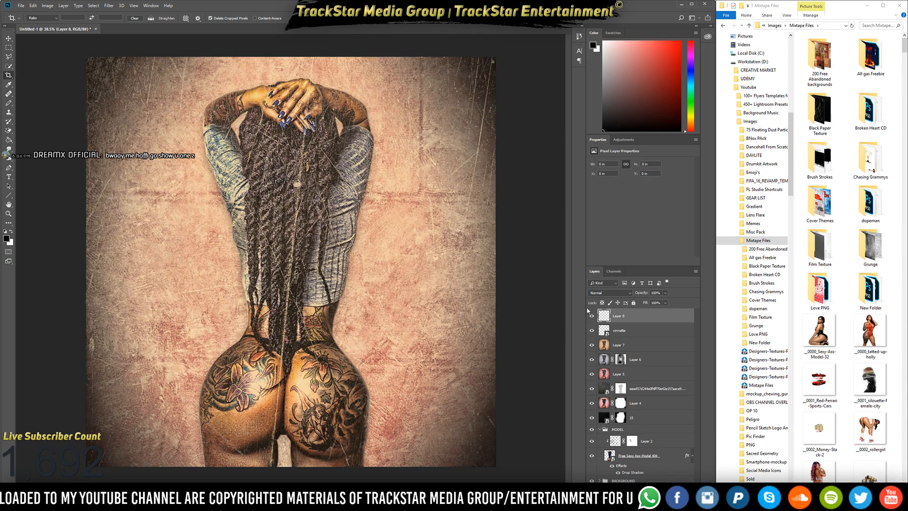
{"action": "double_click", "coordinate": [622, 319]}
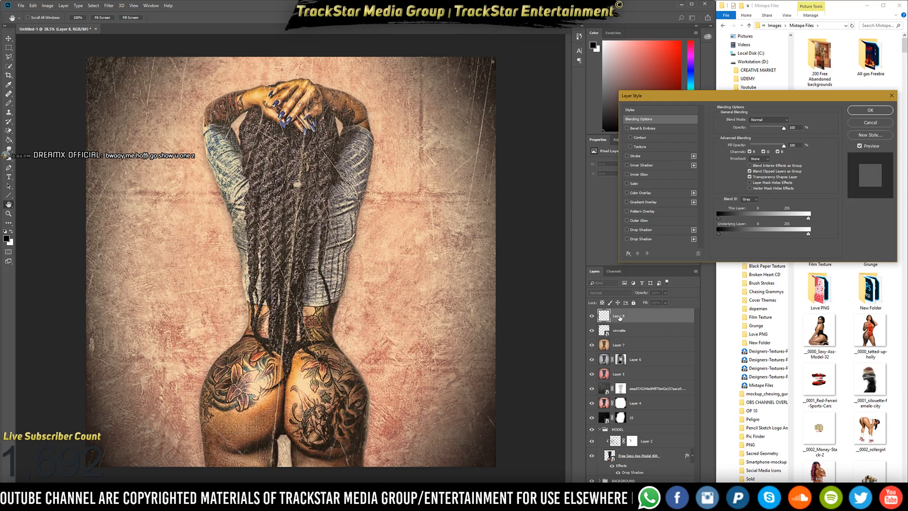
{"action": "left_click", "coordinate": [868, 123]}
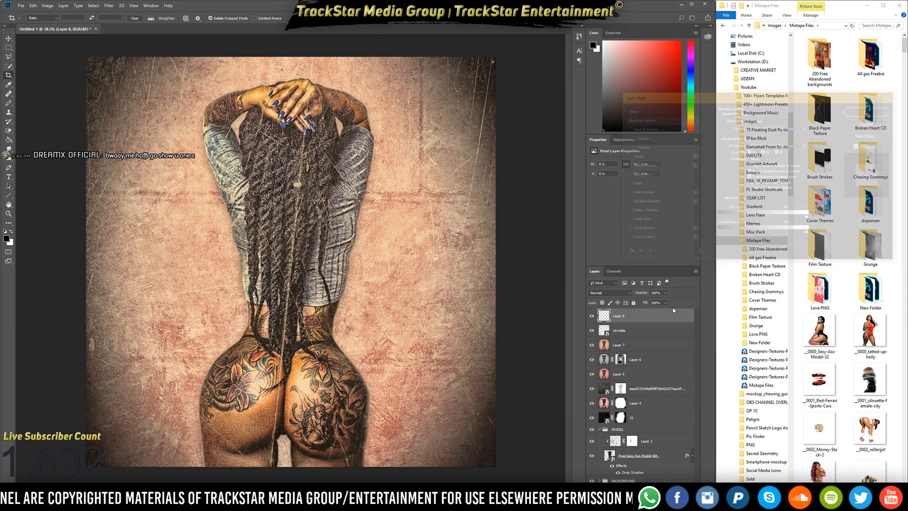
Rename the new empty layer above vinnette as BLACK.
{"action": "double_click", "coordinate": [624, 317]}
{"action": "type", "text": "BLACK"}
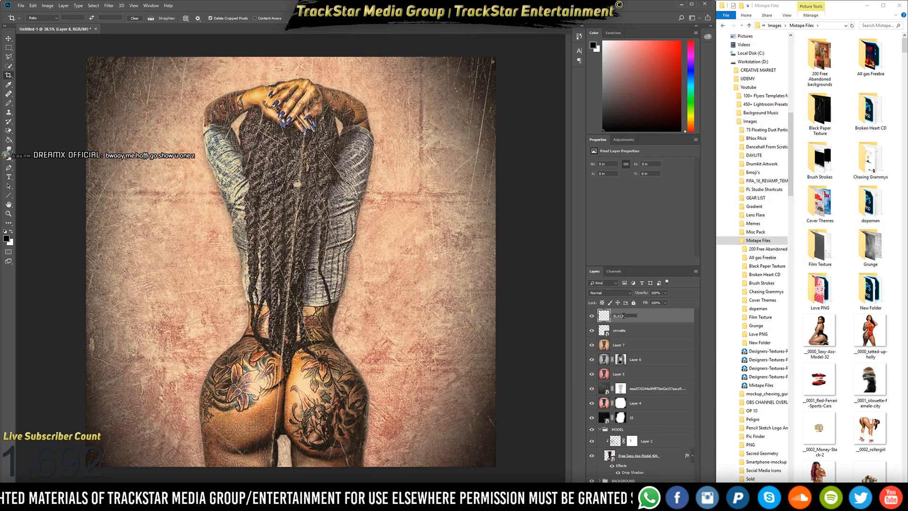
{"action": "key", "text": "Return"}
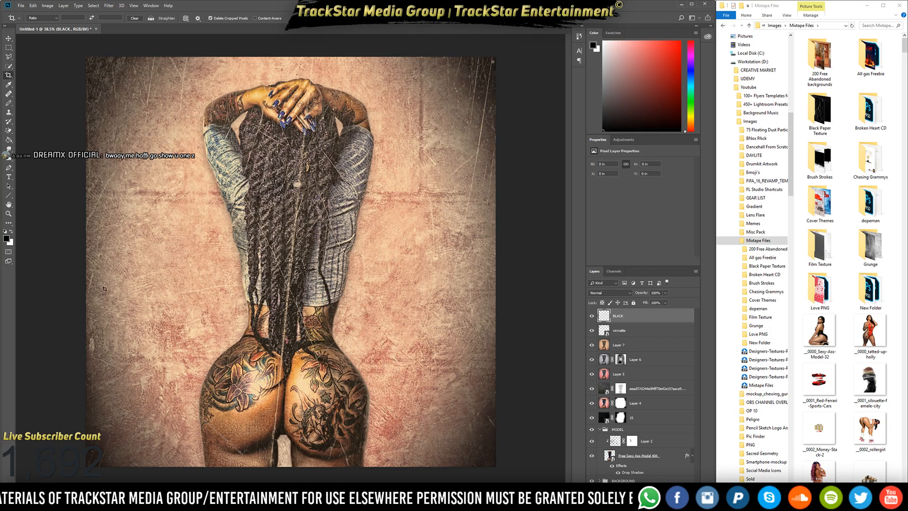
Paint faint black shading across the artwork on the BLACK layer using a soft round 1000 px Pencil tip at 14% opacity.
{"action": "key", "text": "b"}
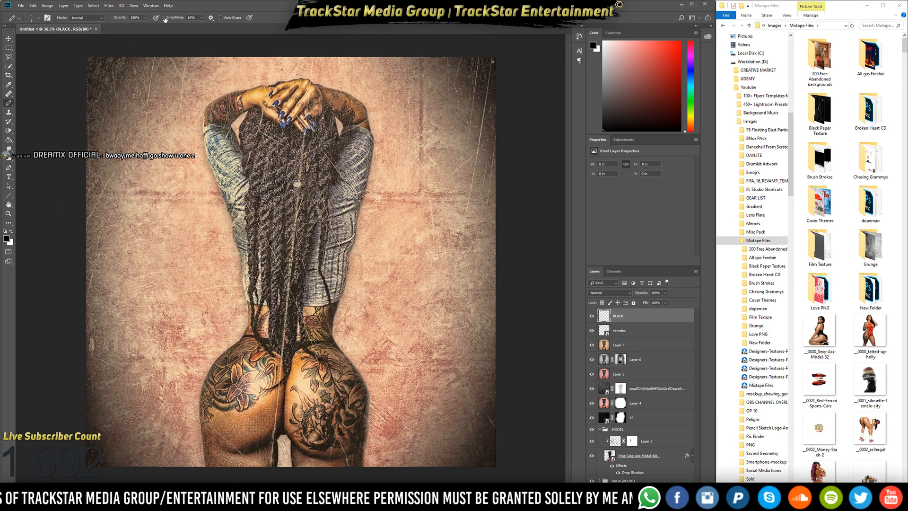
{"action": "left_click", "coordinate": [145, 19]}
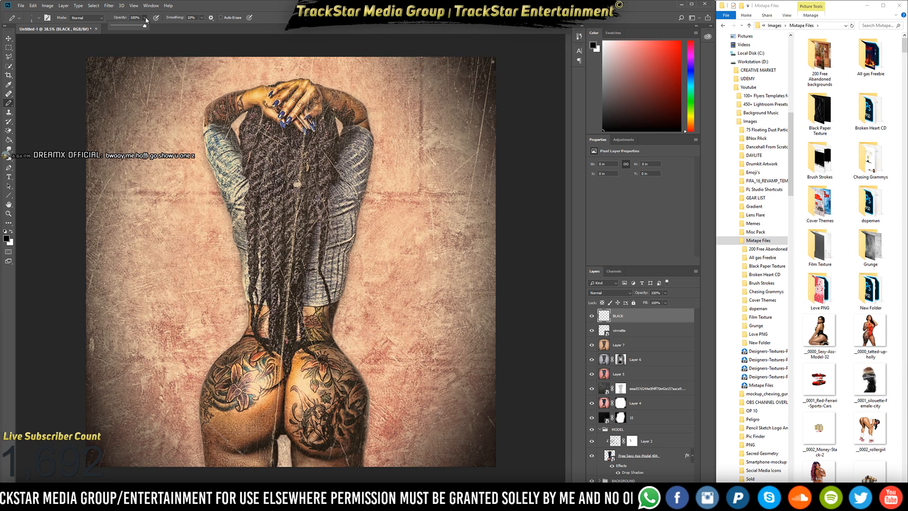
{"action": "left_click_drag", "start_coordinate": [144, 27], "coordinate": [117, 28]}
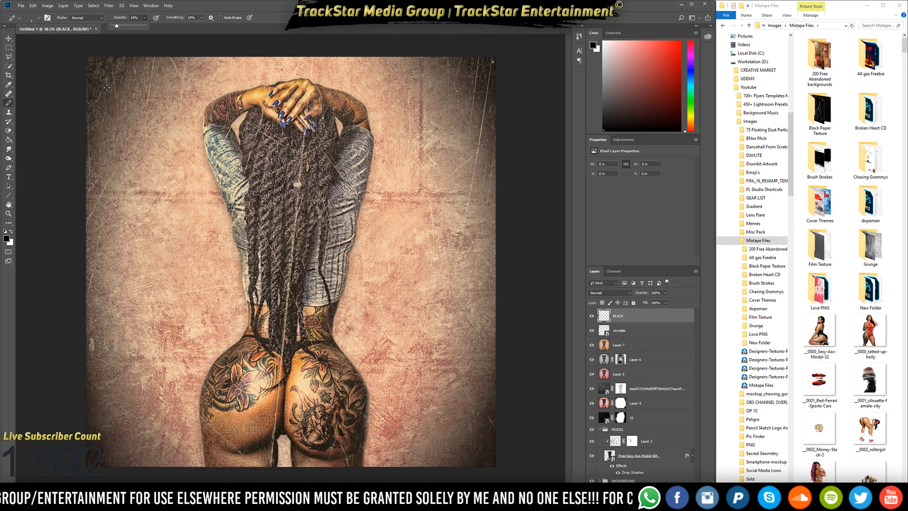
{"action": "left_click_drag", "start_coordinate": [117, 26], "coordinate": [117, 27]}
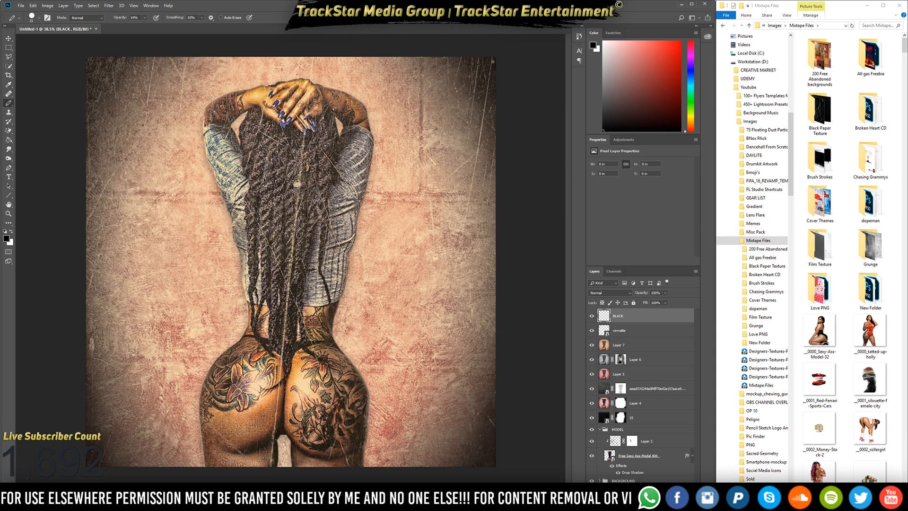
{"action": "key", "text": "bracketright"}
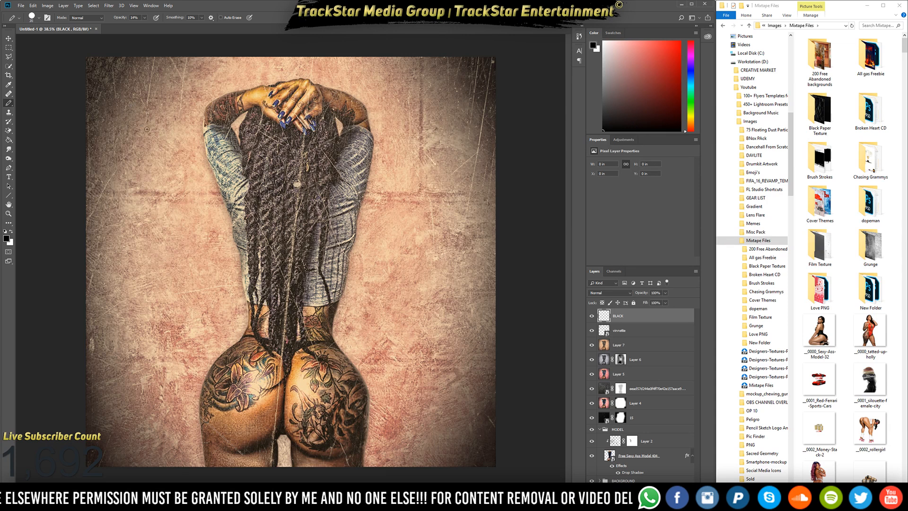
{"action": "right_click", "coordinate": [147, 129]}
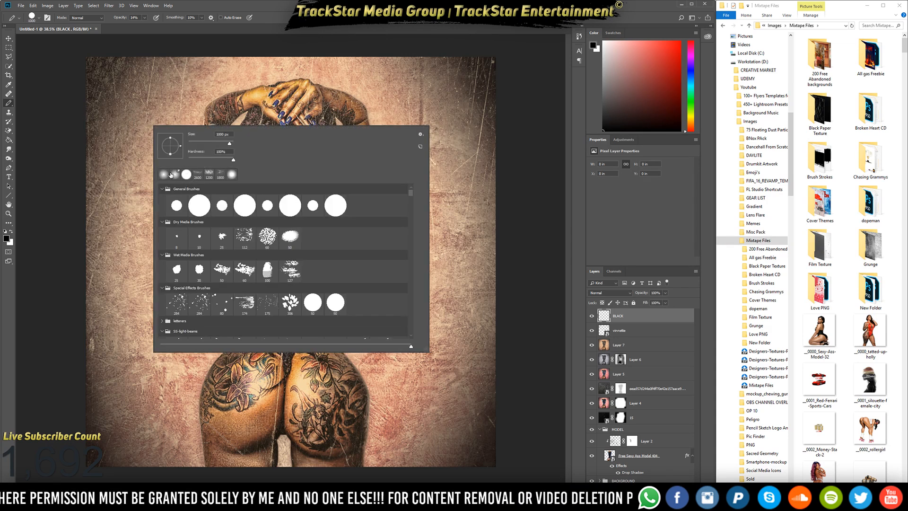
{"action": "left_click", "coordinate": [163, 174]}
{"action": "key", "text": "Return"}
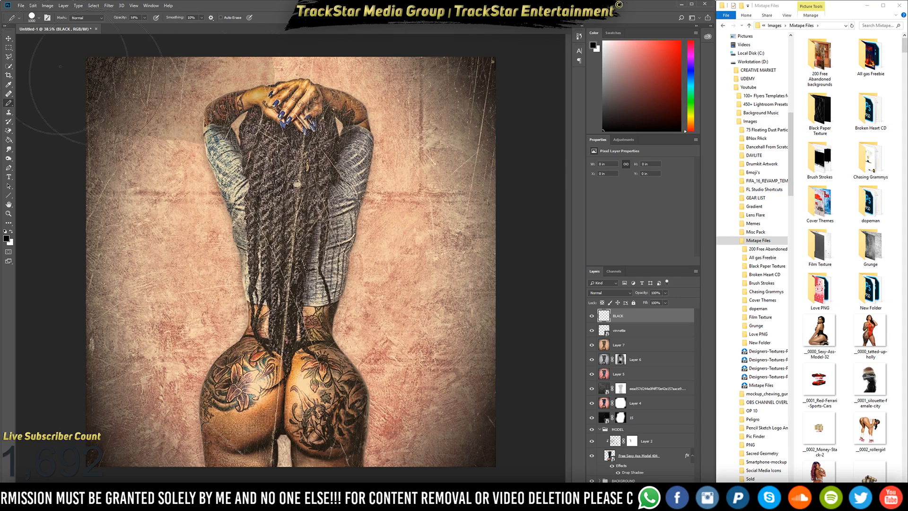
{"action": "mouse_move", "coordinate": [582, 165]}
{"action": "left_mouse_down"}
{"action": "mouse_move", "coordinate": [539, 198]}
{"action": "mouse_move", "coordinate": [467, 222]}
{"action": "mouse_move", "coordinate": [525, 261]}
{"action": "mouse_move", "coordinate": [404, 334]}
{"action": "mouse_move", "coordinate": [435, 381]}
{"action": "mouse_move", "coordinate": [67, 402]}
{"action": "left_mouse_up"}
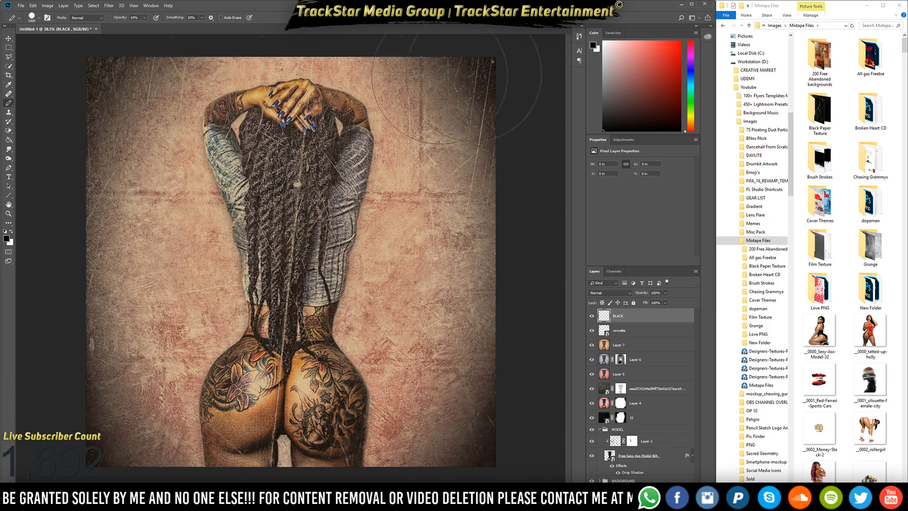
{"action": "mouse_move", "coordinate": [361, 302]}
{"action": "left_mouse_down"}
{"action": "mouse_move", "coordinate": [388, 142]}
{"action": "mouse_move", "coordinate": [175, 111]}
{"action": "mouse_move", "coordinate": [163, 52]}
{"action": "mouse_move", "coordinate": [458, 60]}
{"action": "left_mouse_up"}
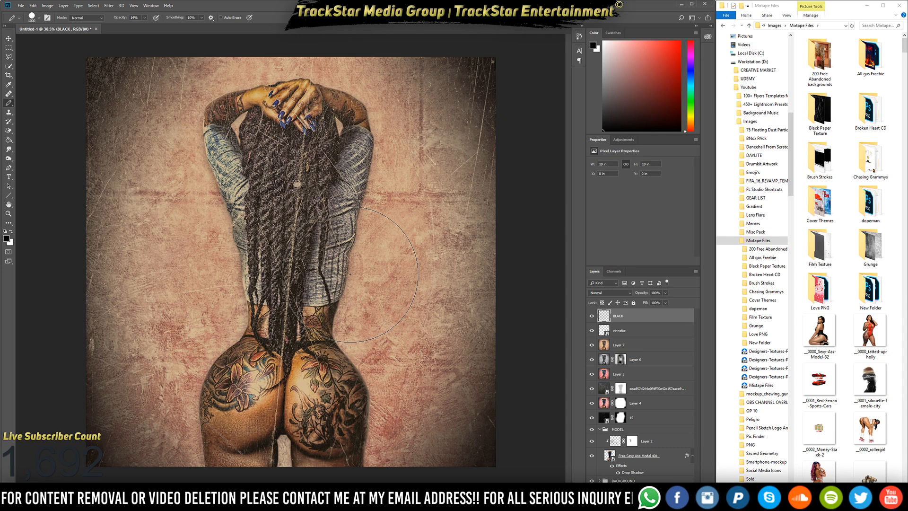
Group all layers above the MODEL group under the name ADJUSTMENT LAYERS, and add a new empty layer above that group.
{"action": "left_click", "coordinate": [655, 418]}
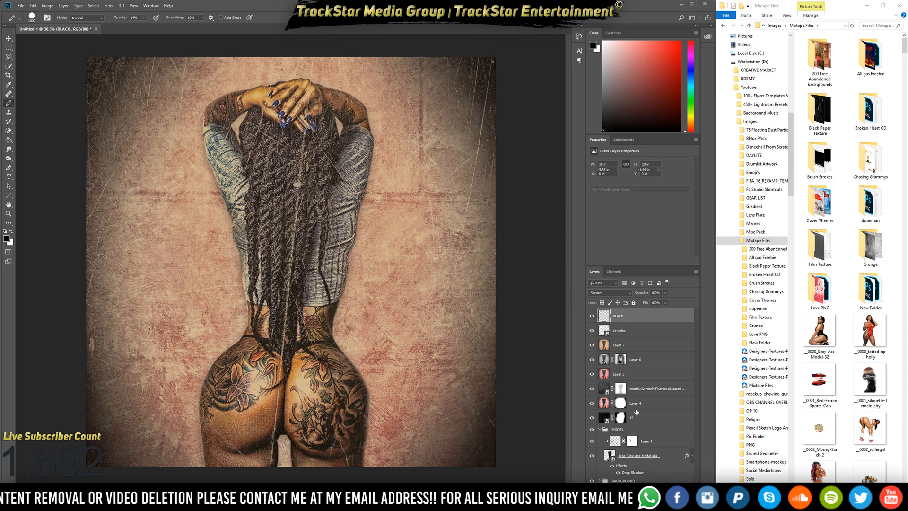
{"action": "left_click", "coordinate": [636, 322], "text": "shift"}
{"action": "key", "text": "ctrl+g"}
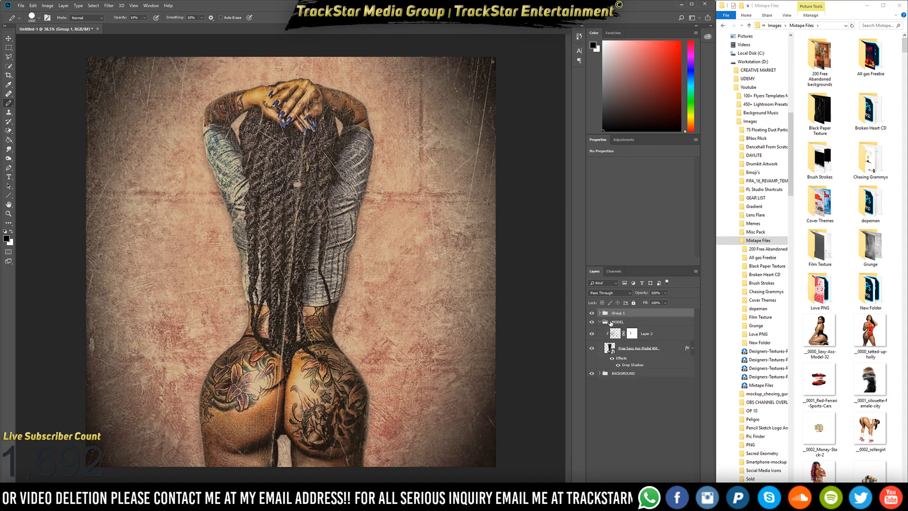
{"action": "double_click", "coordinate": [618, 313]}
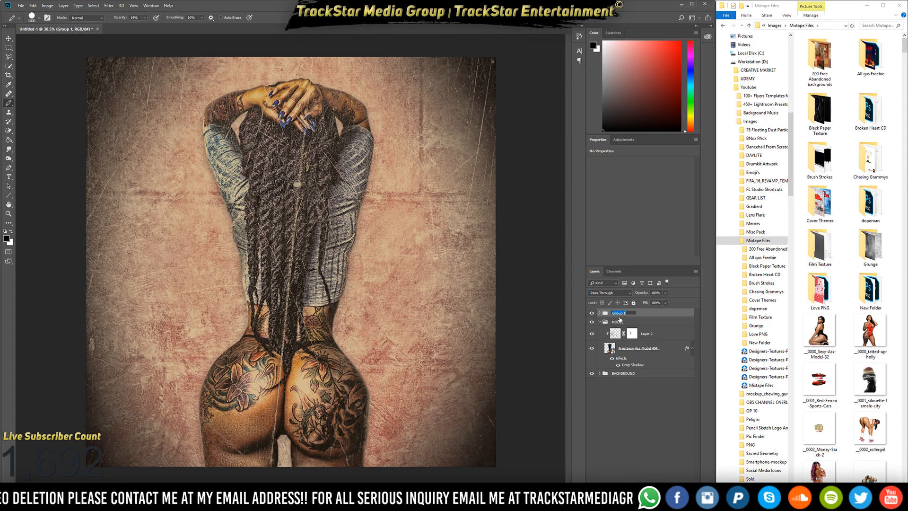
{"action": "type", "text": "ADJUSTMENT LAYERS"}
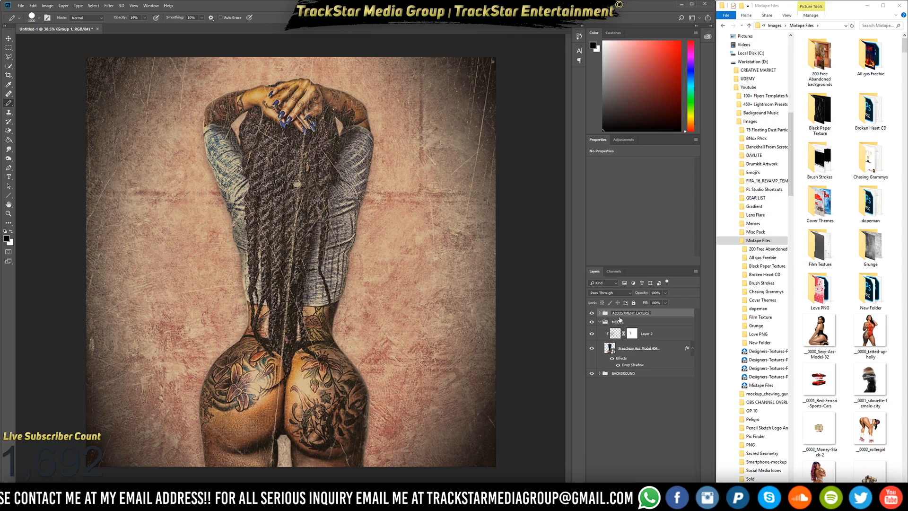
{"action": "key", "text": "Return"}
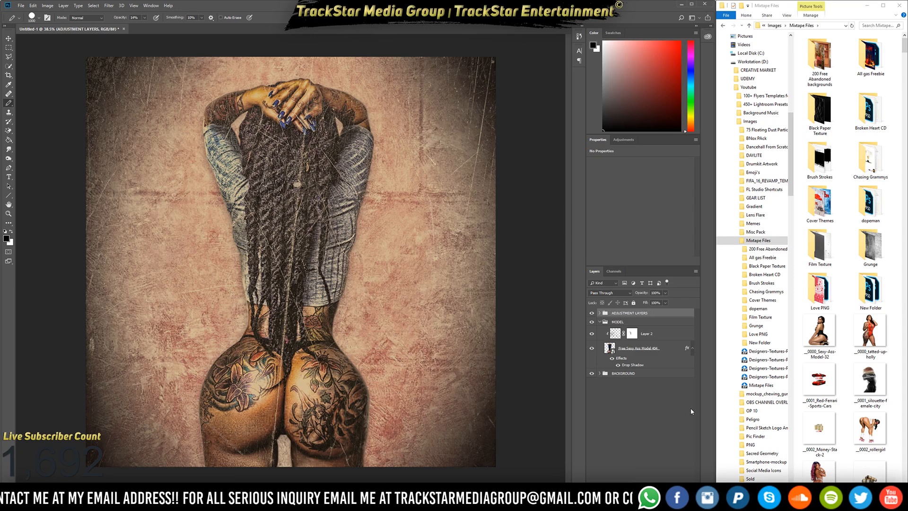
{"action": "key", "text": "ctrl+shift+alt+n"}
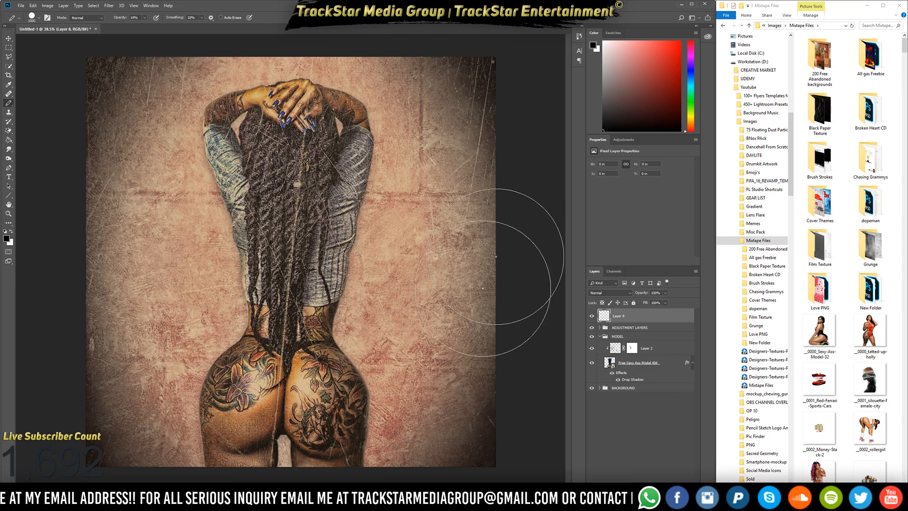
Add a text box across the top edge of the cover reading "Itz-Beez-Da TrackStar | TrackStar Media Group".
{"action": "scroll", "coordinate": [274, 180], "scroll_direction": "up", "scroll_amount": 1}
{"action": "scroll", "coordinate": [233, 125], "scroll_direction": "up", "scroll_amount": 3}
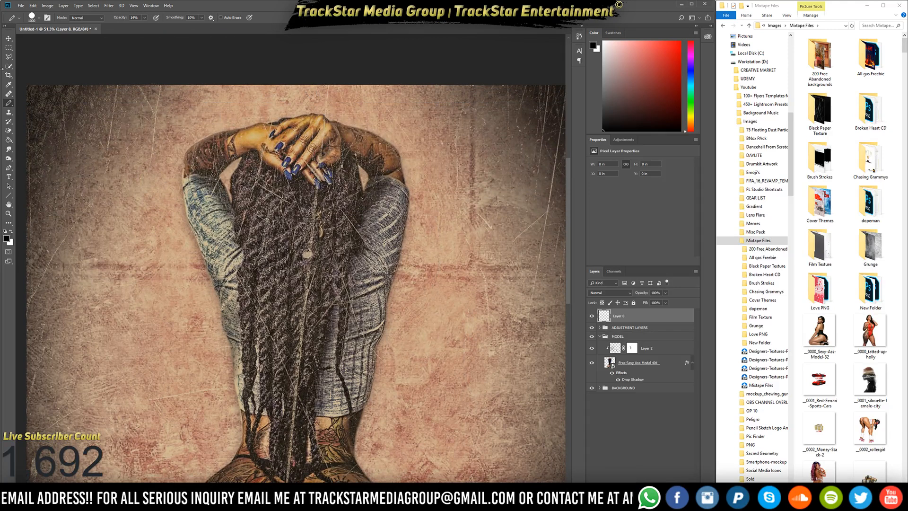
{"action": "left_click", "coordinate": [8, 177]}
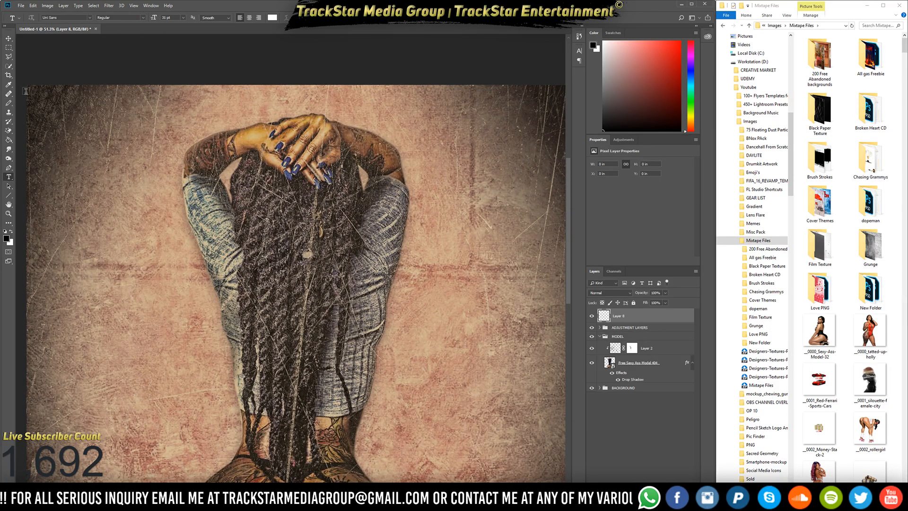
{"action": "left_click_drag", "start_coordinate": [26, 92], "coordinate": [524, 119]}
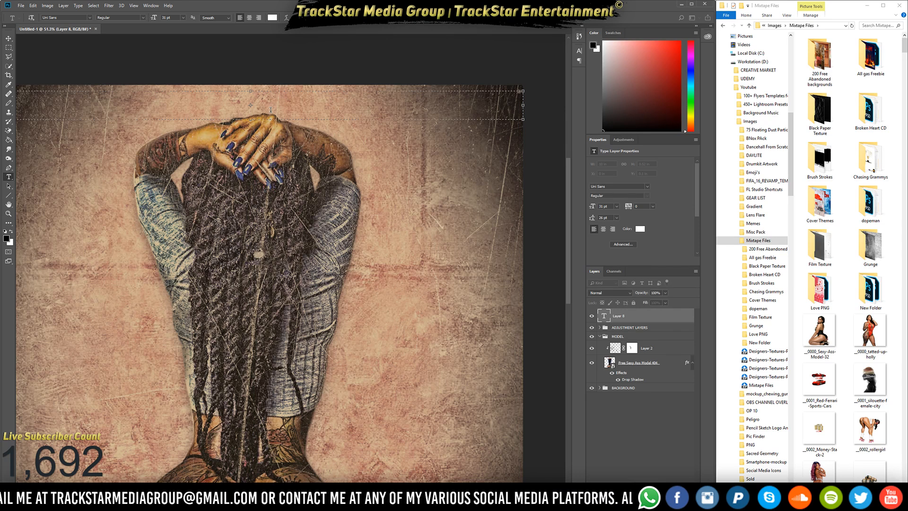
{"action": "type", "text": "Beez"}
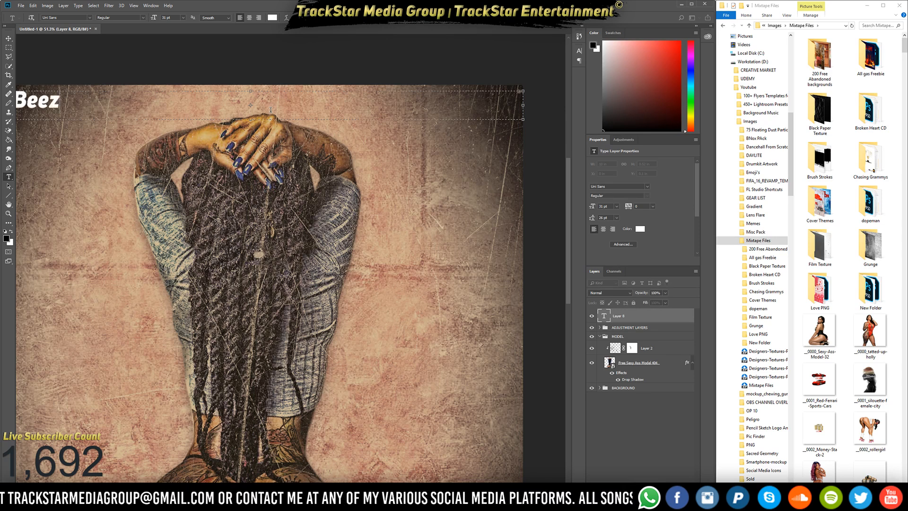
{"action": "type", "text": "-Da"}
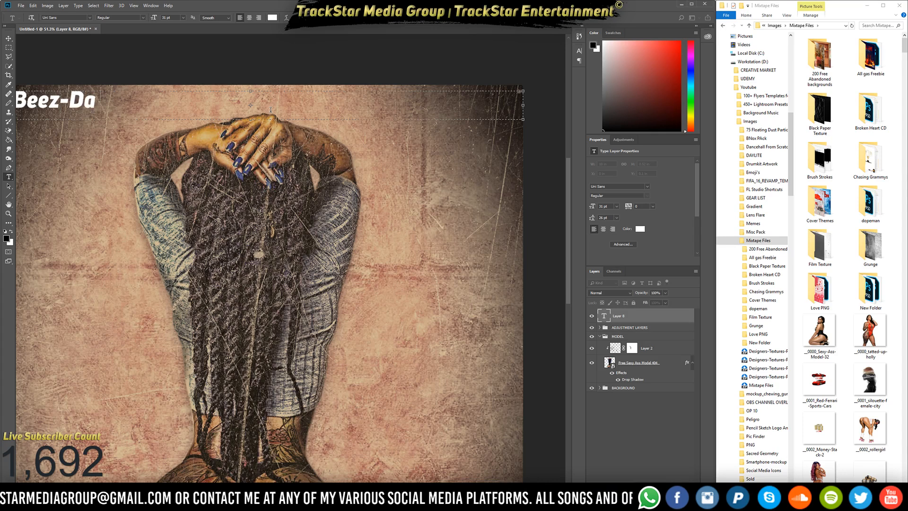
{"action": "type", "text": " TrackStar"}
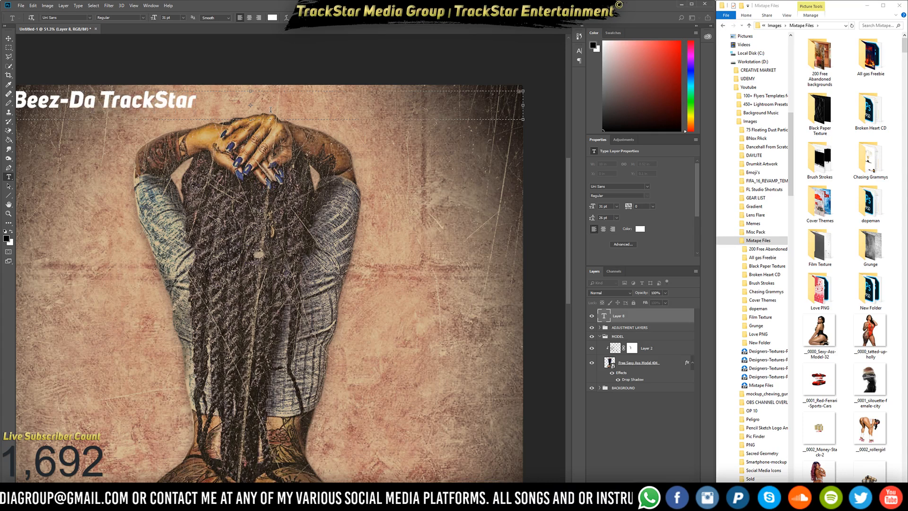
{"action": "type", "text": " | T"}
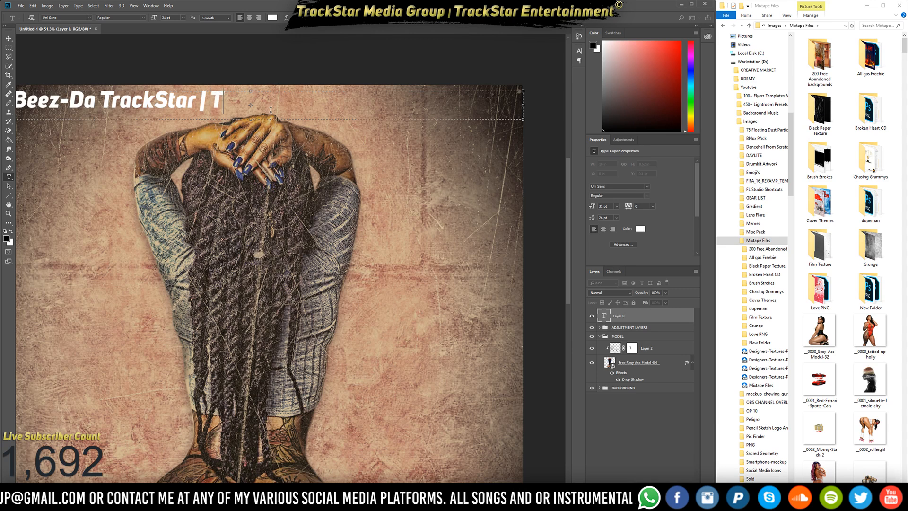
{"action": "type", "text": "rackStar"}
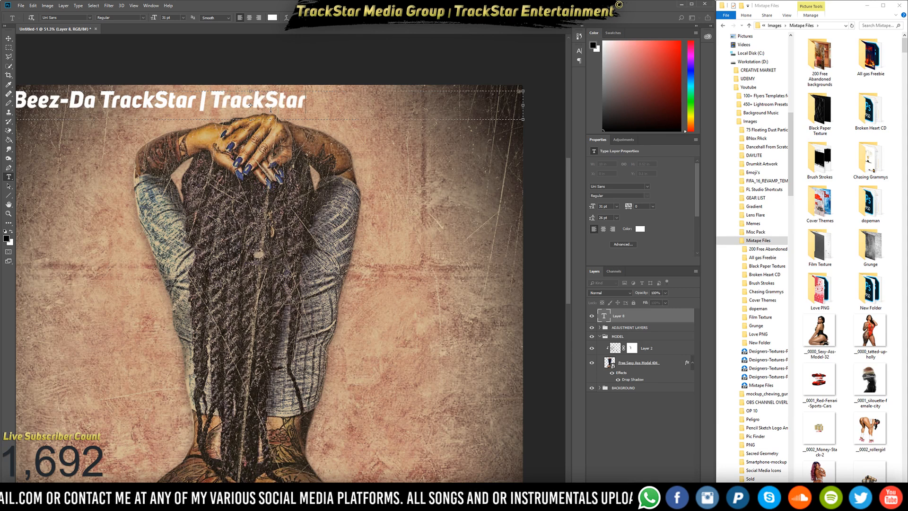
{"action": "type", "text": " Media"}
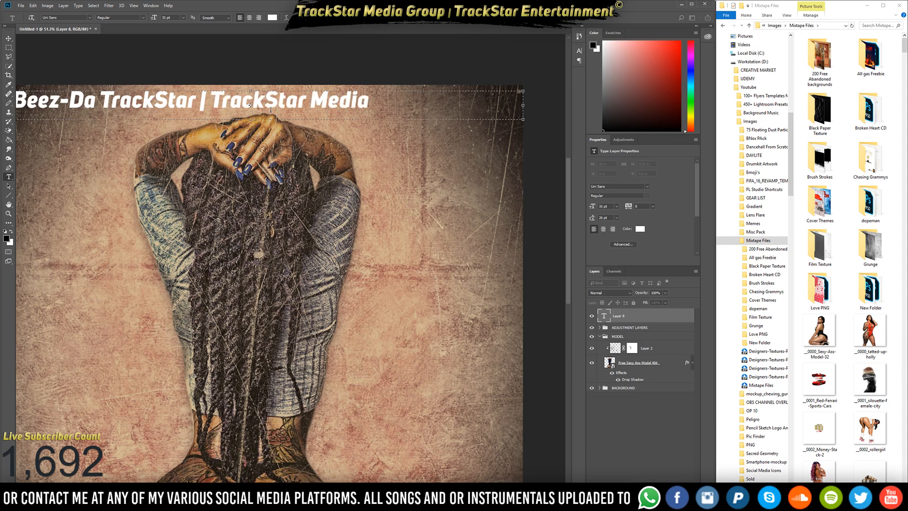
{"action": "type", "text": " Group"}
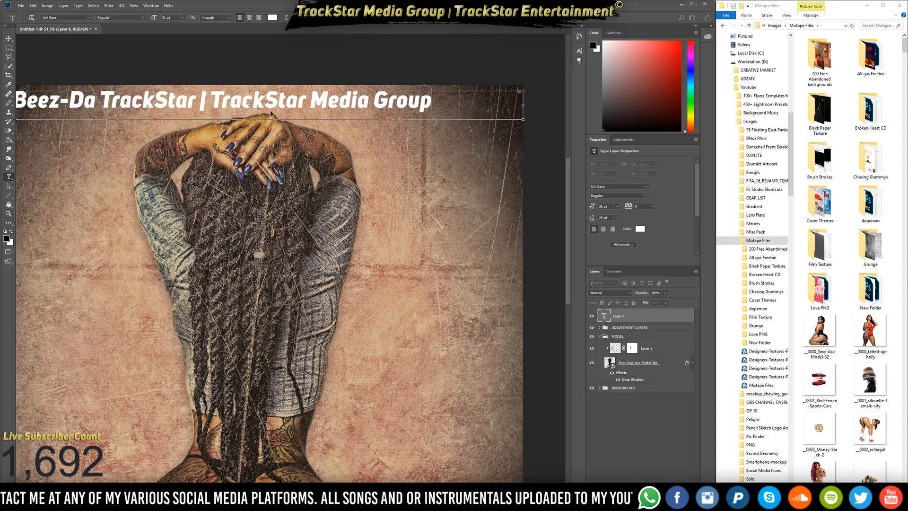
Center-align the whole heading line within its text box.
{"action": "key", "text": "ctrl+a"}
{"action": "scroll", "coordinate": [214, 120], "scroll_direction": "down", "scroll_amount": 3}
{"action": "scroll", "coordinate": [214, 120], "scroll_direction": "up", "scroll_amount": 2}
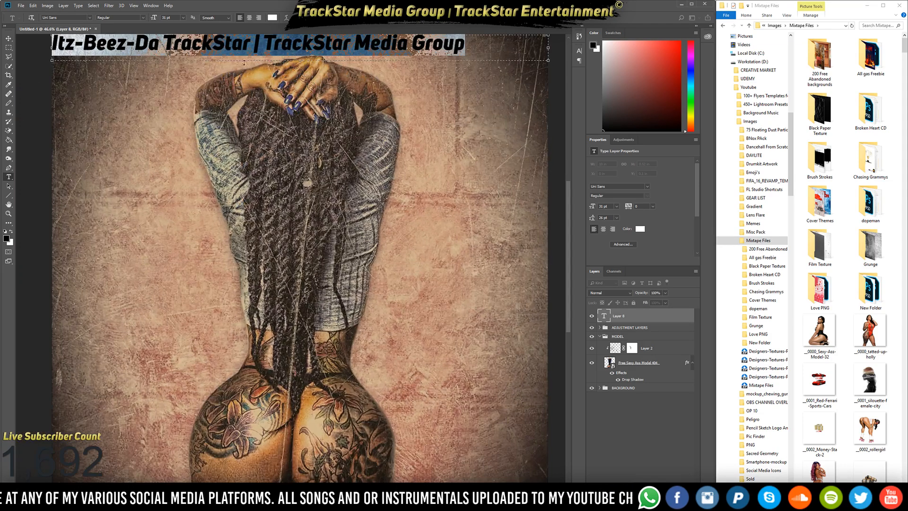
{"action": "left_click", "coordinate": [248, 19]}
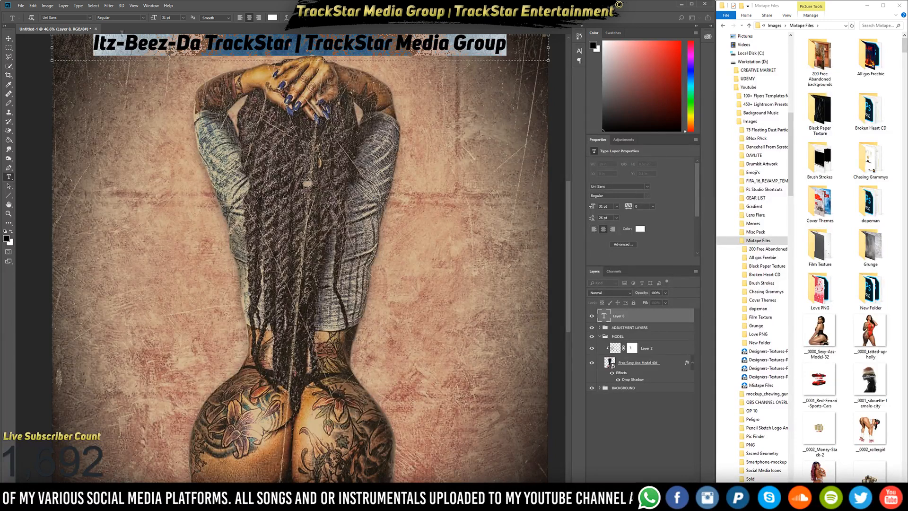
Change the font of the selected heading text to BankGothic Regular.
{"action": "left_click", "coordinate": [71, 18]}
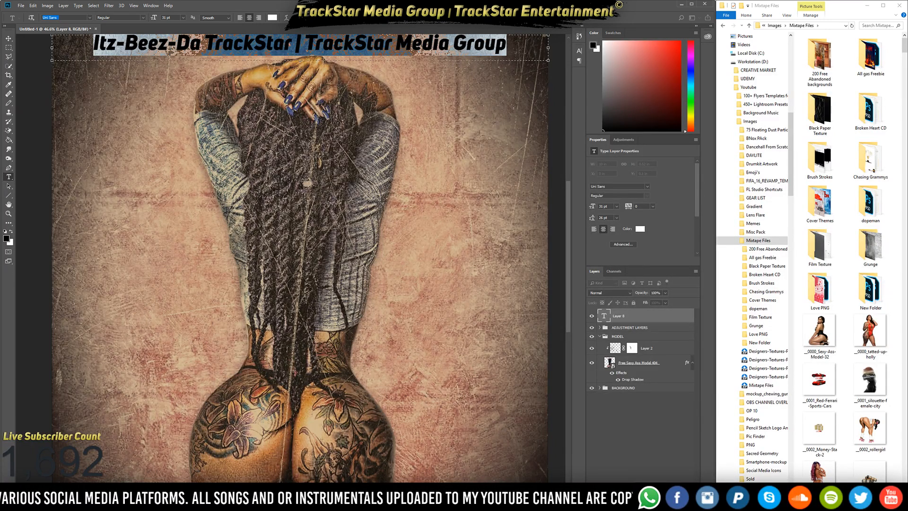
{"action": "type", "text": "b"}
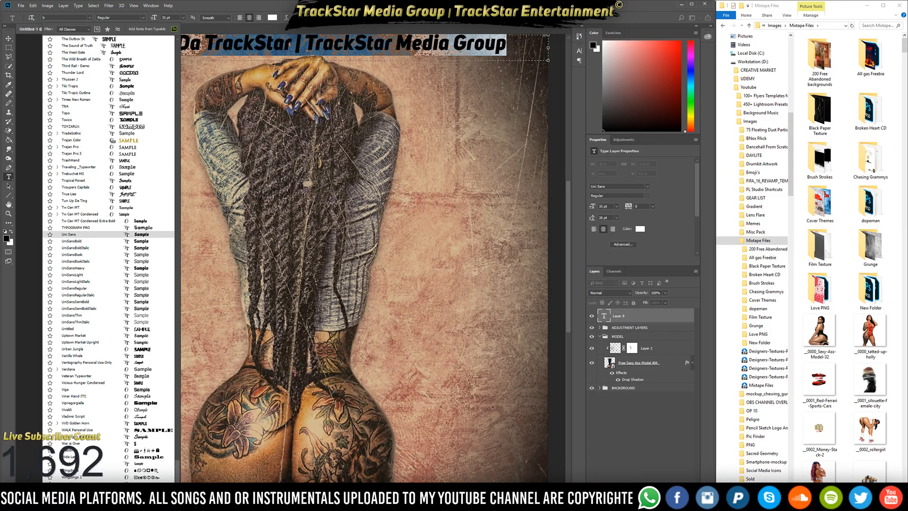
{"action": "scroll", "coordinate": [111, 255], "scroll_direction": "down", "scroll_amount": 10}
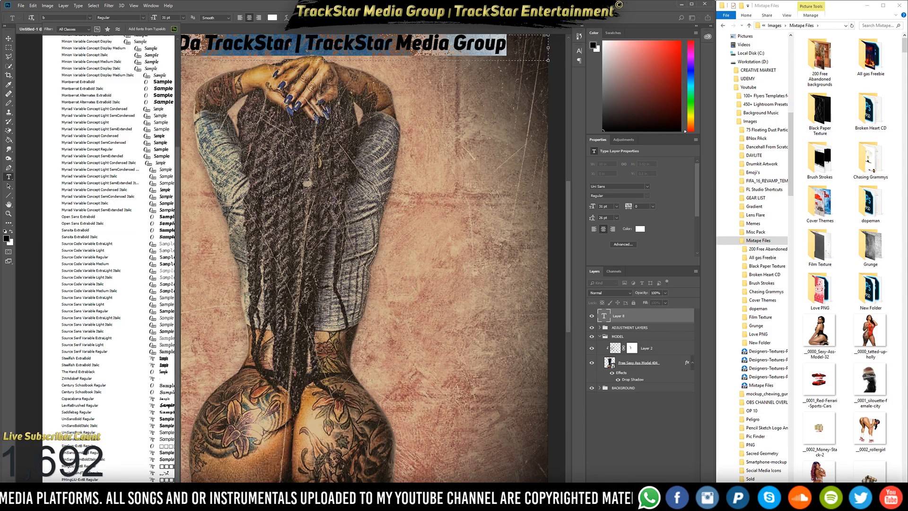
{"action": "type", "text": "ank"}
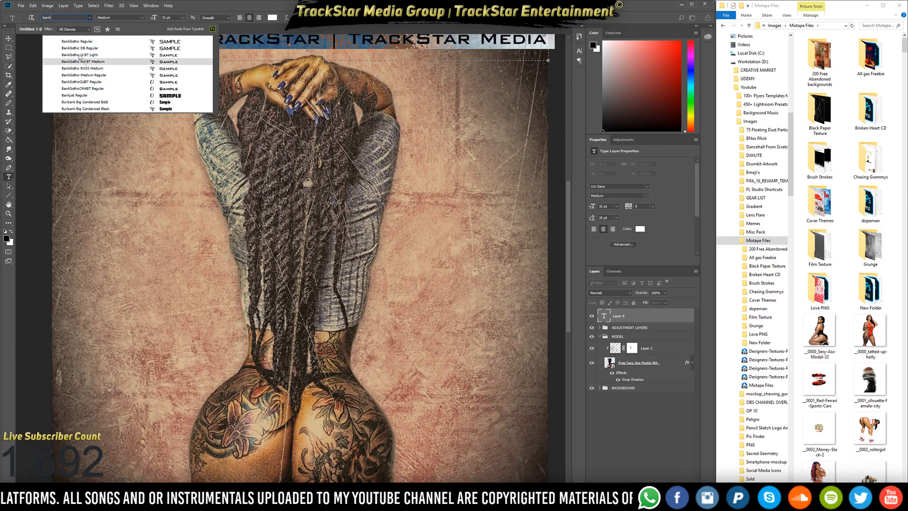
{"action": "left_click", "coordinate": [77, 42]}
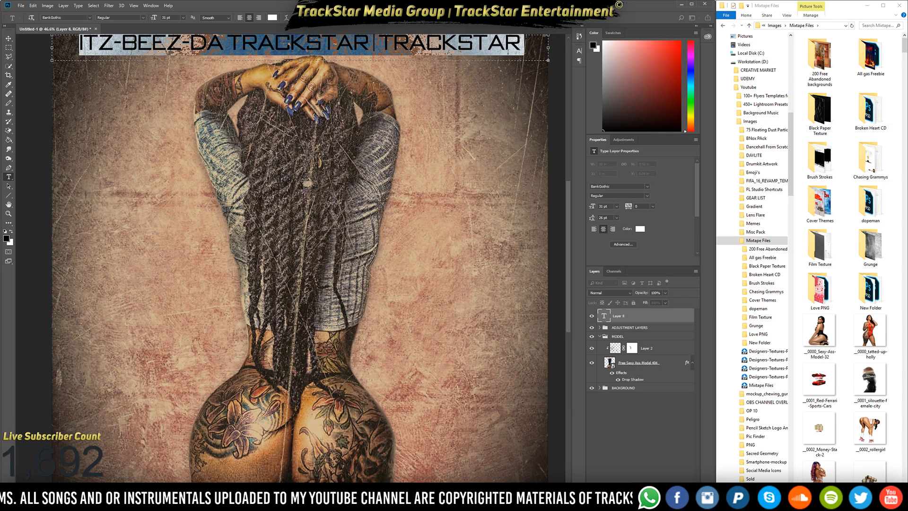
Set the heading's font size to 11 pt and its tracking to 600, and commit the text.
{"action": "left_click", "coordinate": [579, 51]}
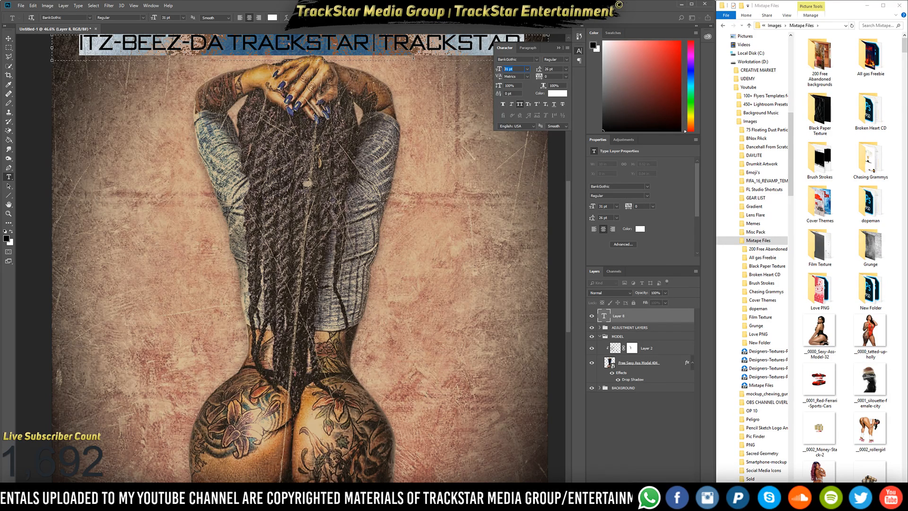
{"action": "key", "text": "Return"}
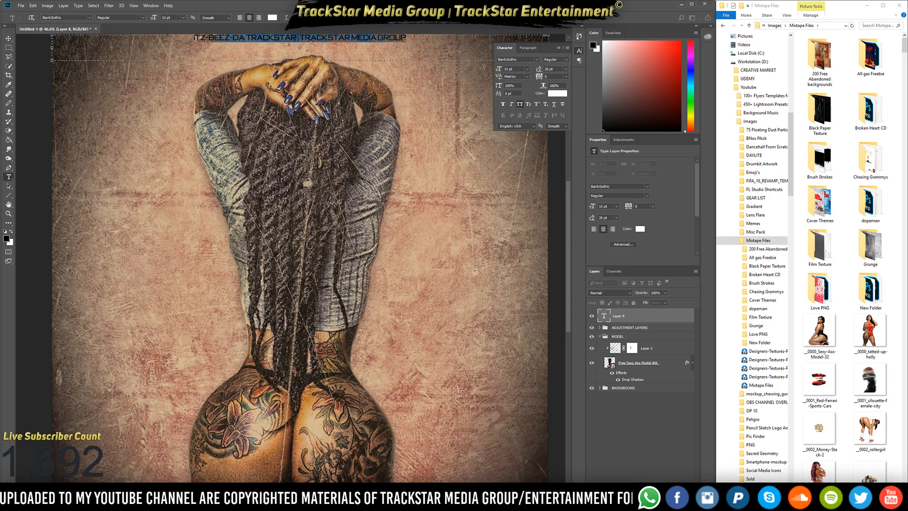
{"action": "left_click", "coordinate": [556, 75]}
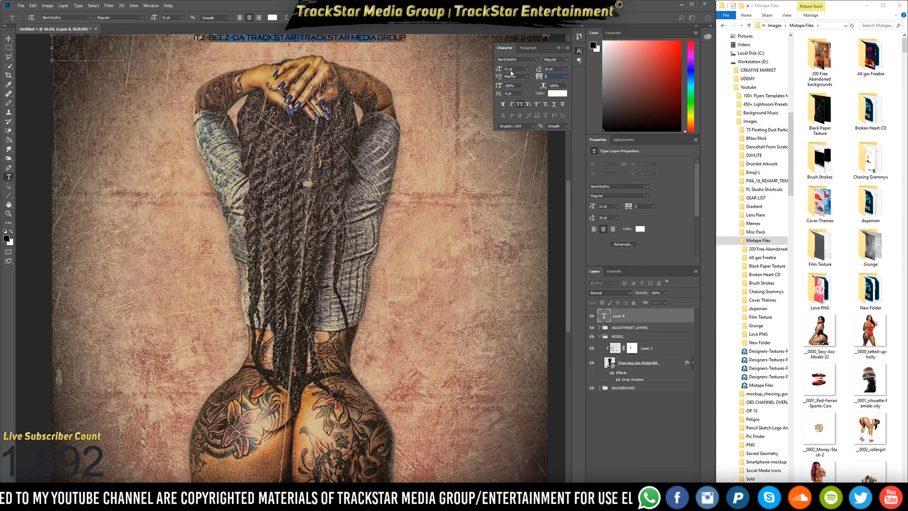
{"action": "type", "text": "60"}
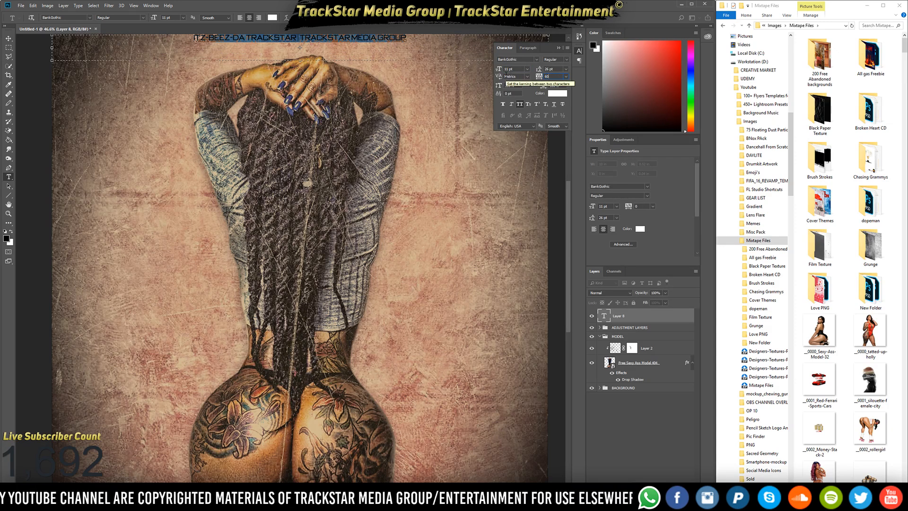
{"action": "type", "text": "0"}
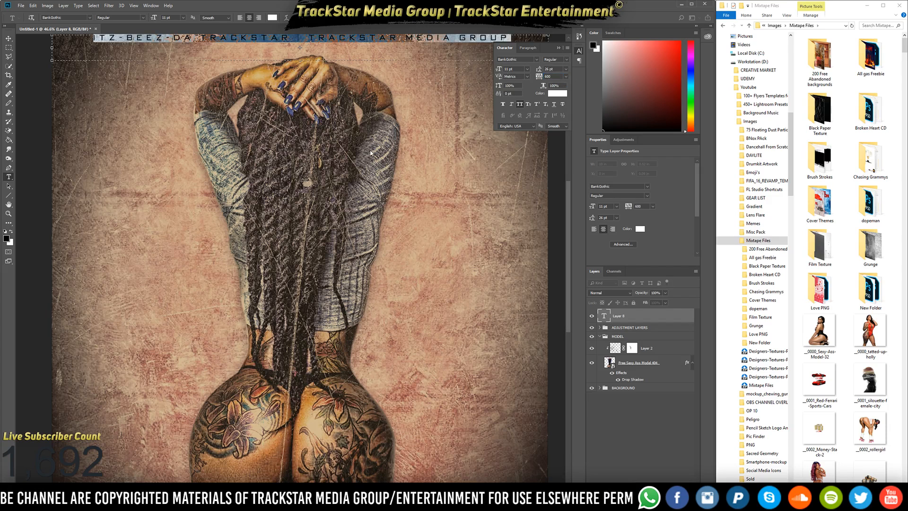
{"action": "key", "text": "ctrl+Return"}
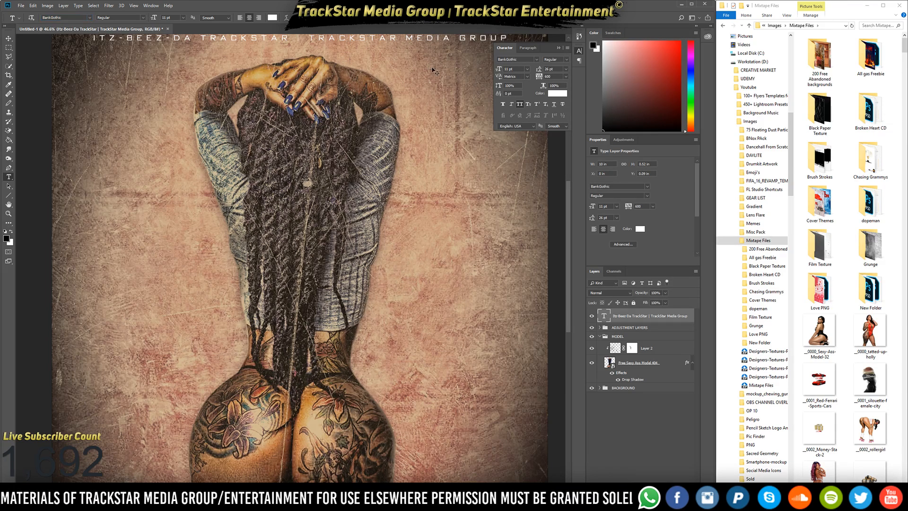
Nudge the heading down slightly so its text box sits about 0.19 in below the cover's top edge.
{"action": "left_click_drag", "start_coordinate": [432, 66], "coordinate": [434, 71]}
{"action": "key", "text": "Down"}
{"action": "key", "text": "Down"}
{"action": "key", "text": "Down"}
{"action": "key", "text": "Down"}
{"action": "key", "text": "Down"}
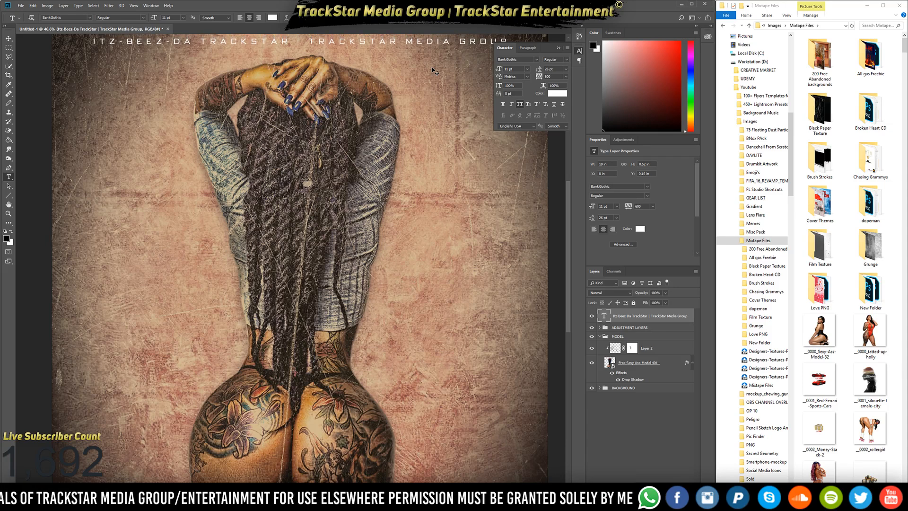
{"action": "scroll", "coordinate": [347, 141], "scroll_direction": "down", "scroll_amount": 2}
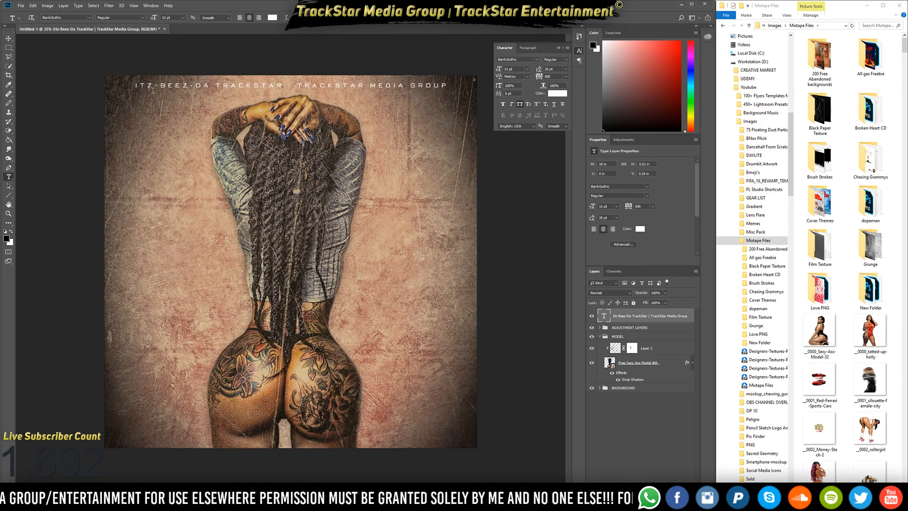
Make the BLACK layer inside the ADJUSTMENT LAYERS group active and switch to the Pencil tool.
{"action": "left_click", "coordinate": [648, 328]}
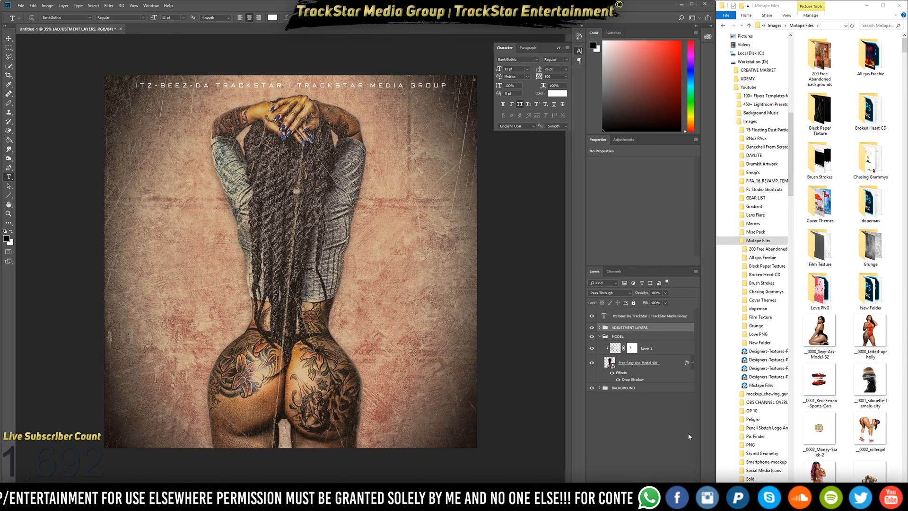
{"action": "left_click", "coordinate": [600, 328]}
{"action": "left_click", "coordinate": [624, 339]}
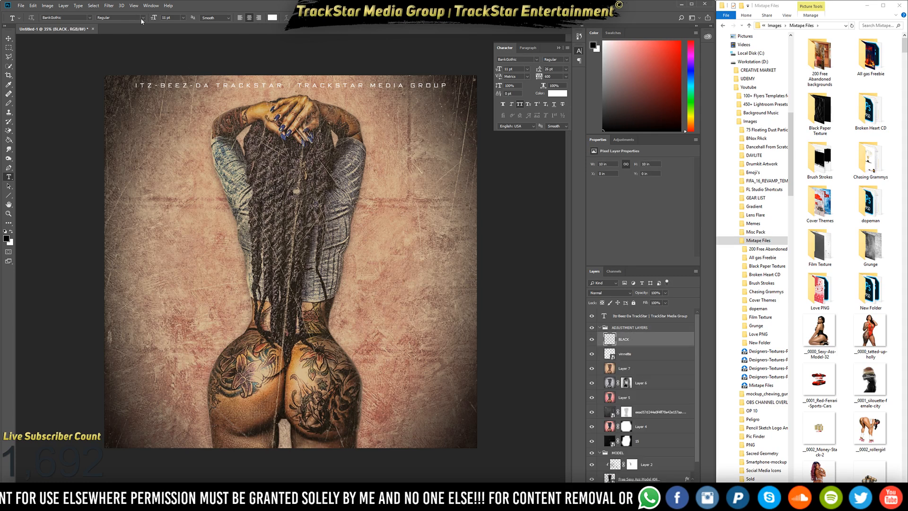
{"action": "scroll", "coordinate": [221, 90], "scroll_direction": "up", "scroll_amount": 3}
{"action": "scroll", "coordinate": [221, 90], "scroll_direction": "down", "scroll_amount": 5}
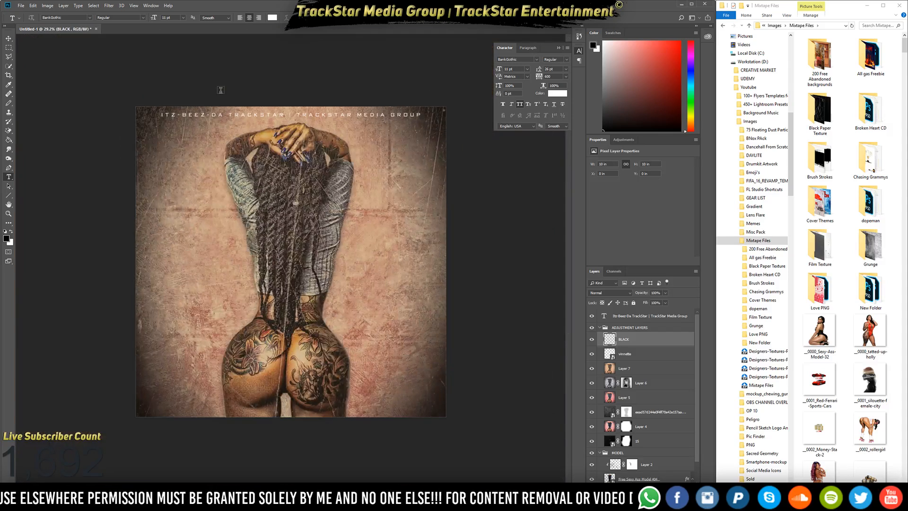
{"action": "key", "text": "b"}
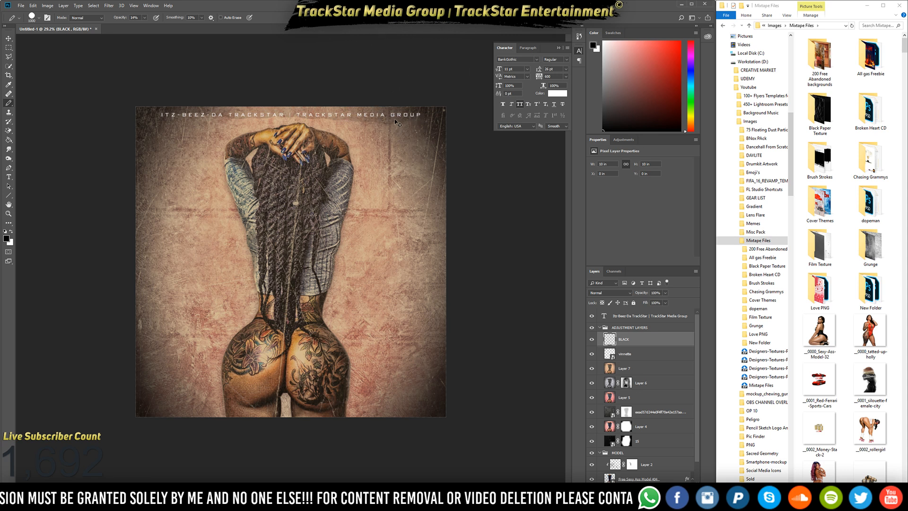
Choose the soft round 1000 px tip with 0% hardness for the Pencil and set its smoothing to 100%.
{"action": "right_click", "coordinate": [397, 194]}
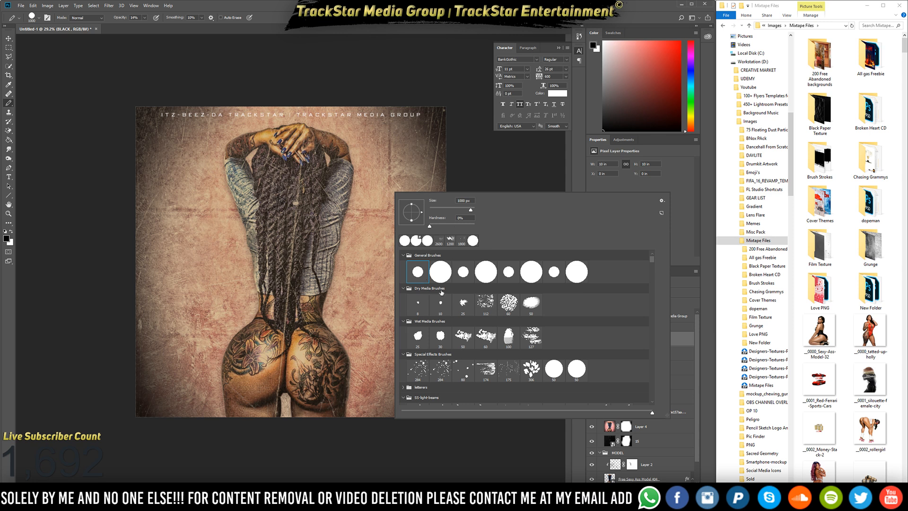
{"action": "left_click", "coordinate": [458, 274]}
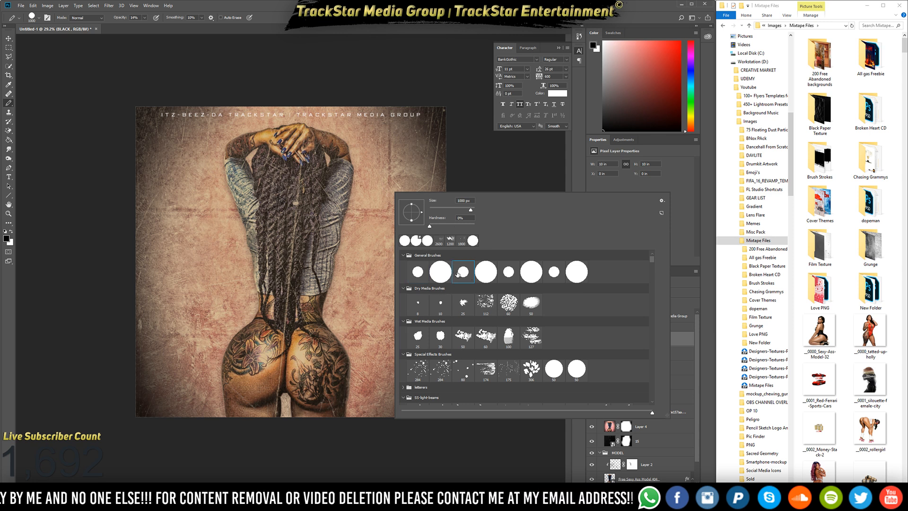
{"action": "left_click", "coordinate": [417, 270]}
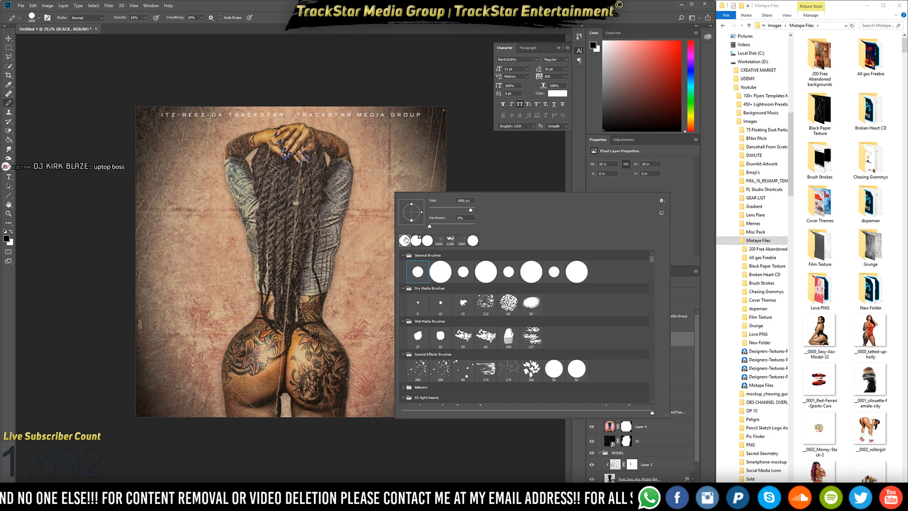
{"action": "left_click", "coordinate": [202, 18]}
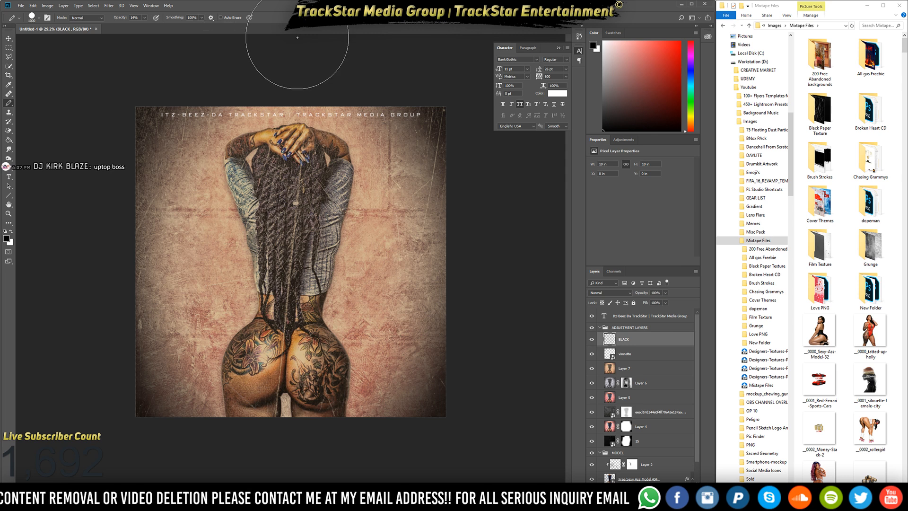
{"action": "right_click", "coordinate": [210, 101]}
{"action": "right_click", "coordinate": [294, 208]}
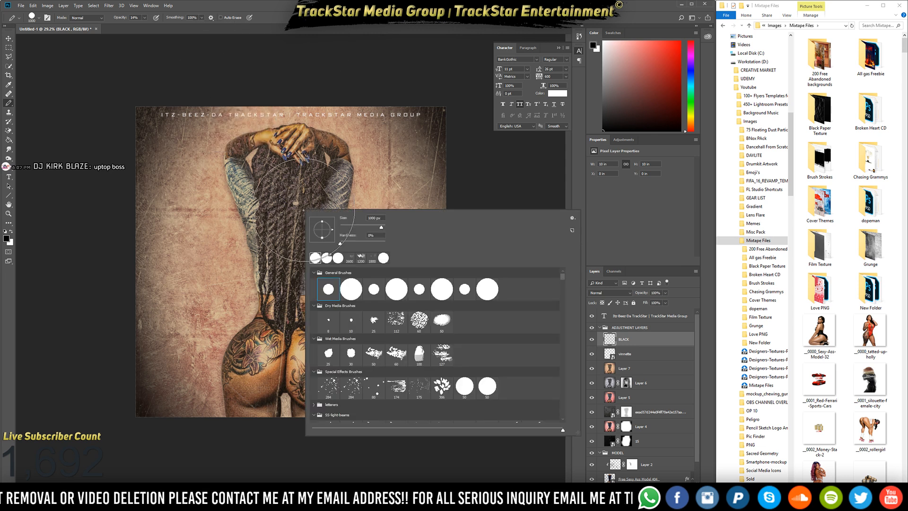
{"action": "key", "text": "Escape"}
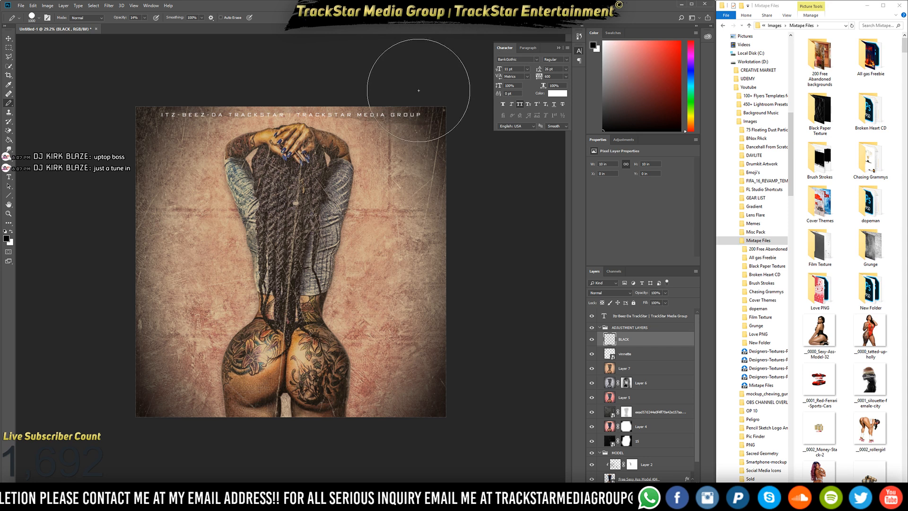
Compare the round tips in the General Brushes group and reselect the first soft round tip.
{"action": "key", "text": "ctrl+plus"}
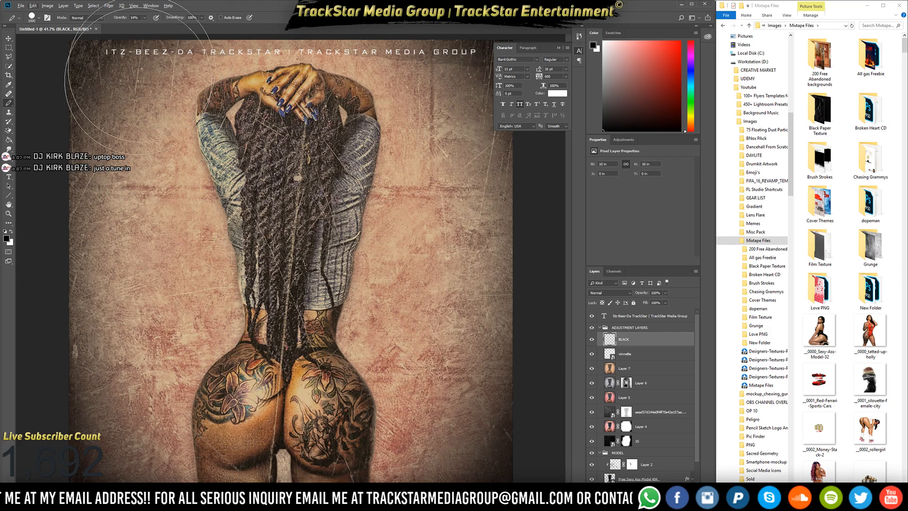
{"action": "right_click", "coordinate": [248, 197]}
{"action": "scroll", "coordinate": [395, 173], "scroll_direction": "down", "scroll_amount": 10}
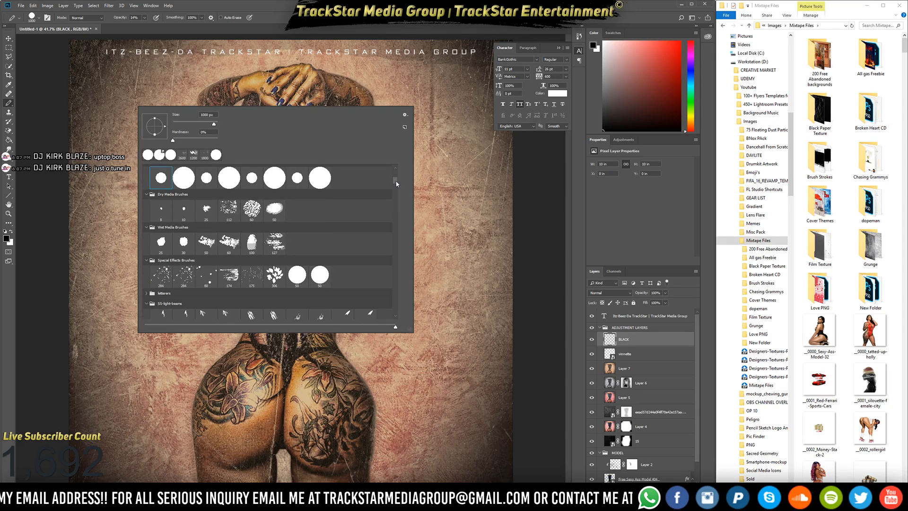
{"action": "scroll", "coordinate": [400, 164], "scroll_direction": "up", "scroll_amount": 8}
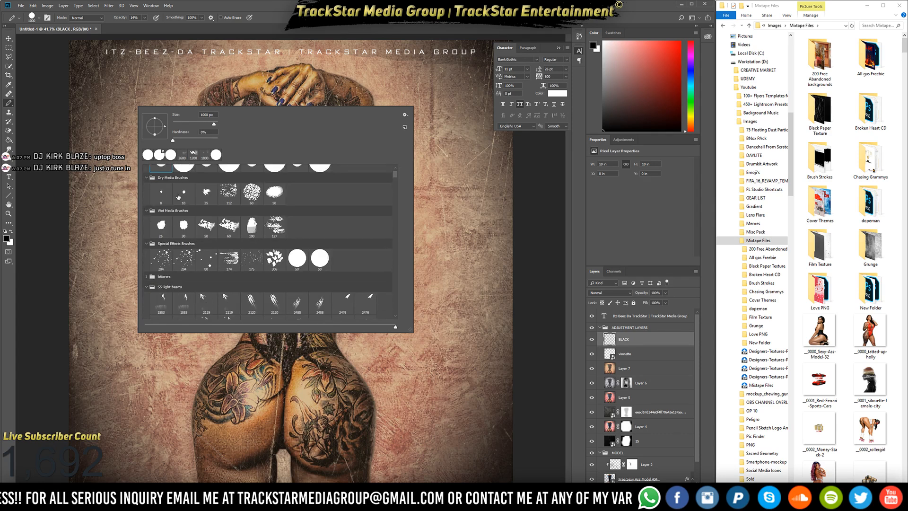
{"action": "left_click", "coordinate": [206, 170]}
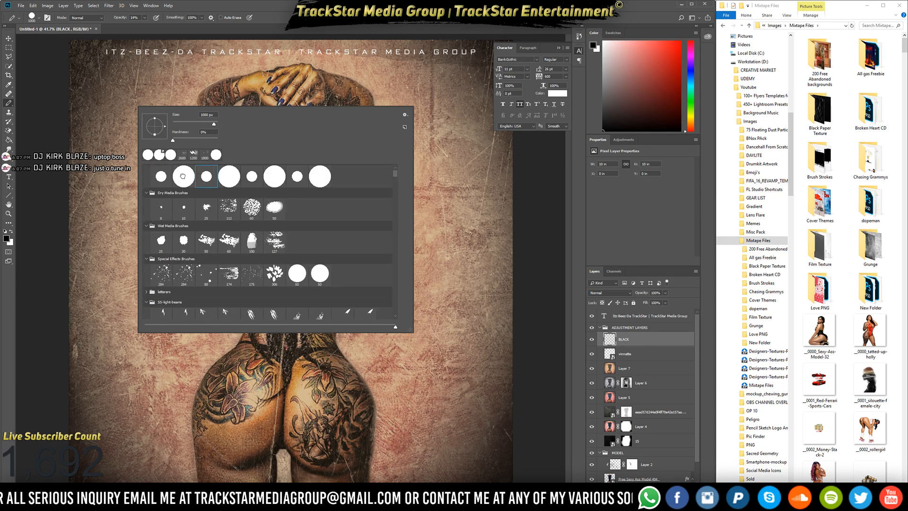
{"action": "left_click", "coordinate": [185, 178]}
{"action": "left_click", "coordinate": [165, 180]}
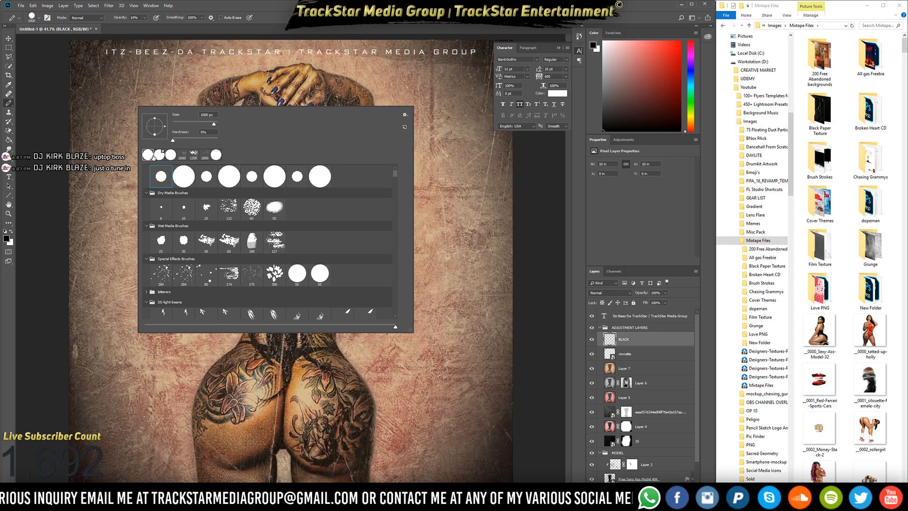
{"action": "right_click", "coordinate": [176, 180]}
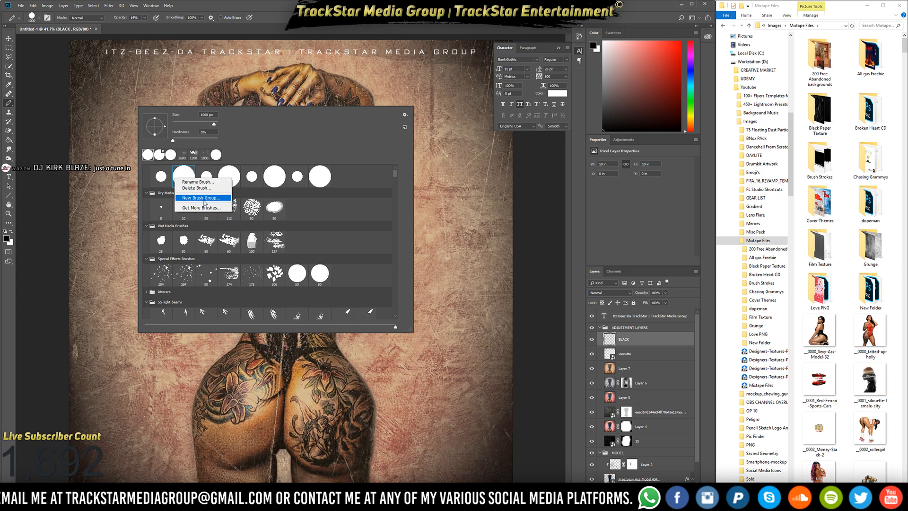
{"action": "left_click", "coordinate": [153, 176]}
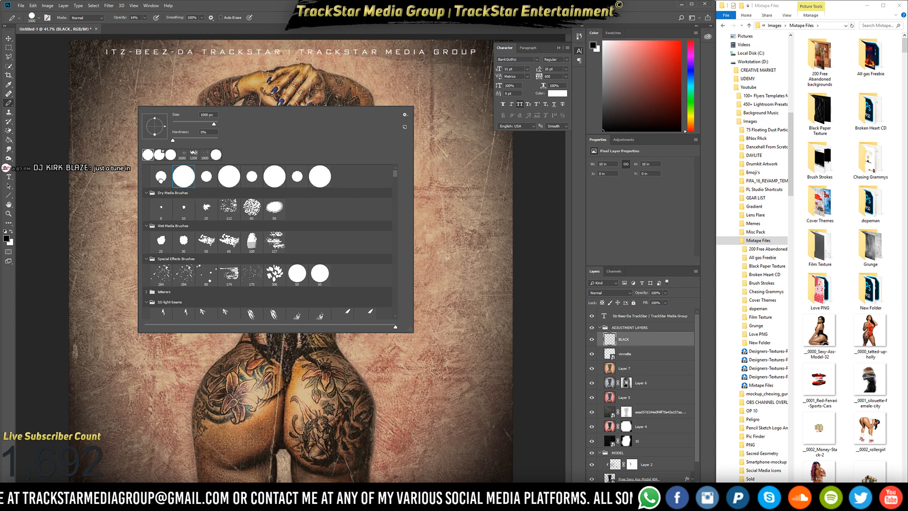
{"action": "left_click", "coordinate": [161, 182]}
{"action": "left_click", "coordinate": [119, 83]}
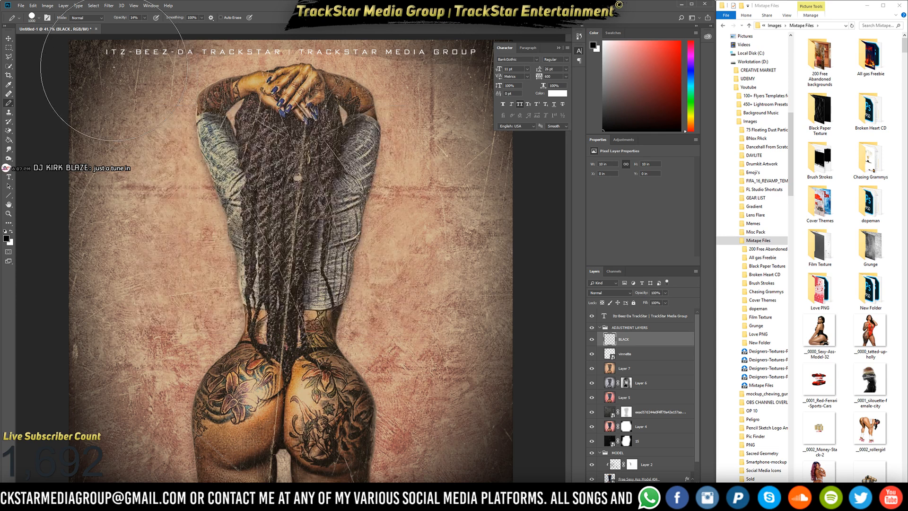
Check the Pencil's smoothing options, blending modes and brush presets without changing them.
{"action": "left_click", "coordinate": [211, 18]}
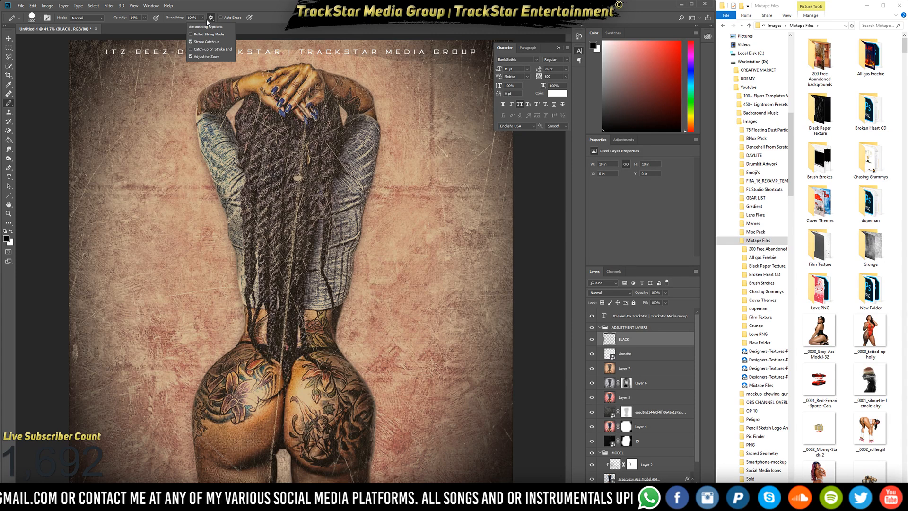
{"action": "left_click", "coordinate": [98, 18]}
{"action": "left_click", "coordinate": [96, 18]}
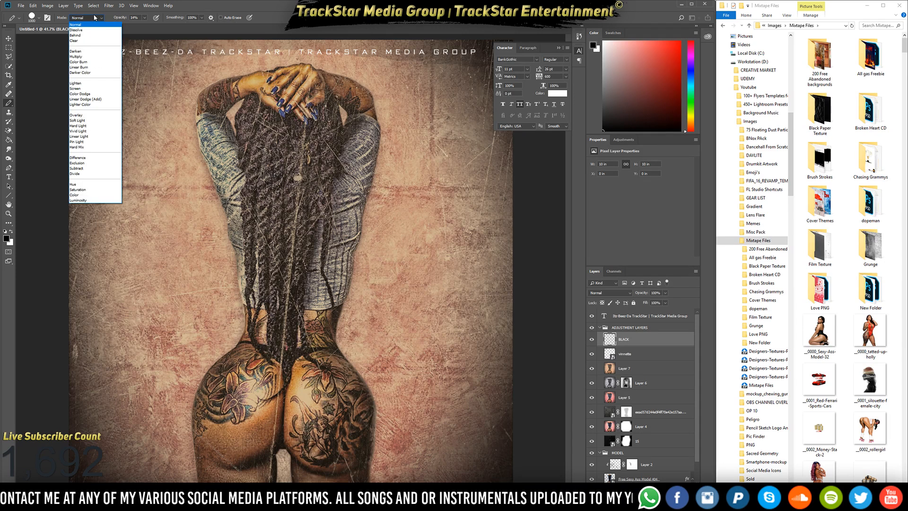
{"action": "left_click", "coordinate": [94, 18]}
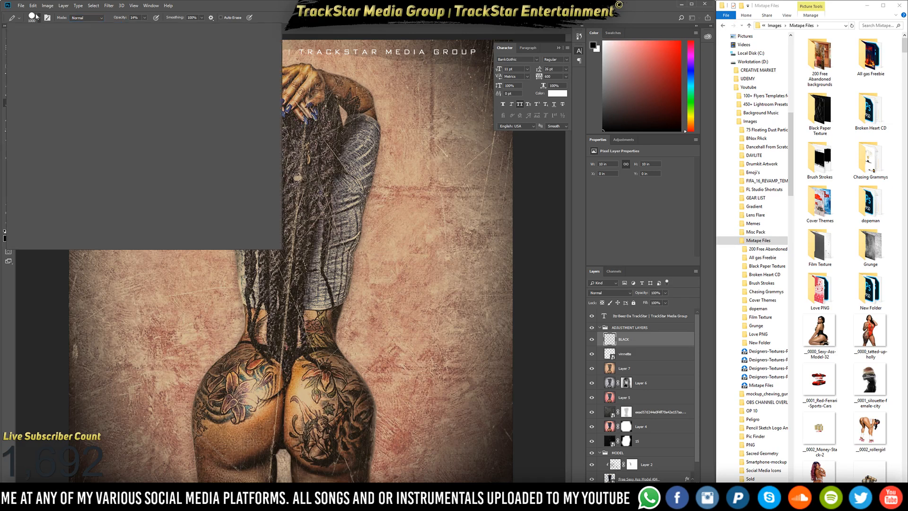
{"action": "left_click", "coordinate": [38, 18]}
{"action": "left_click", "coordinate": [38, 17]}
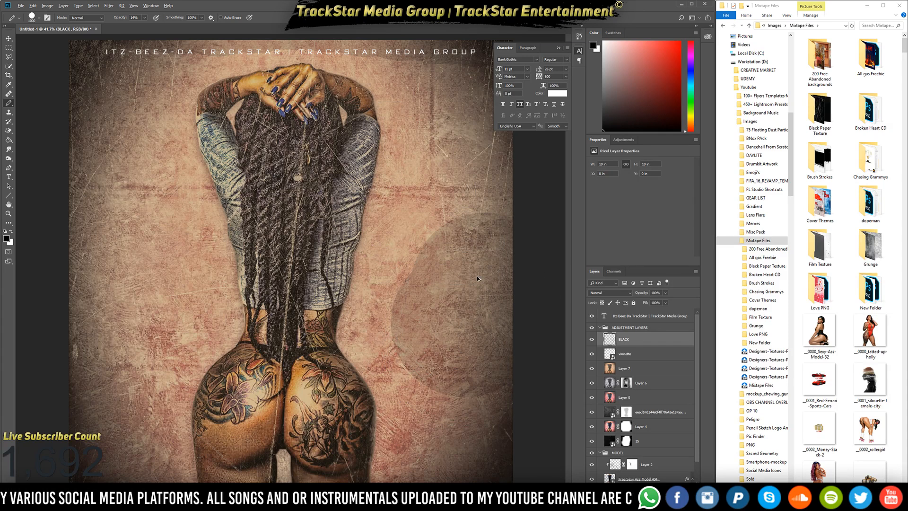
Undo the dark test dab on the background beside the model's waist.
{"action": "key", "text": "ctrl+z"}
{"action": "right_click", "coordinate": [390, 187]}
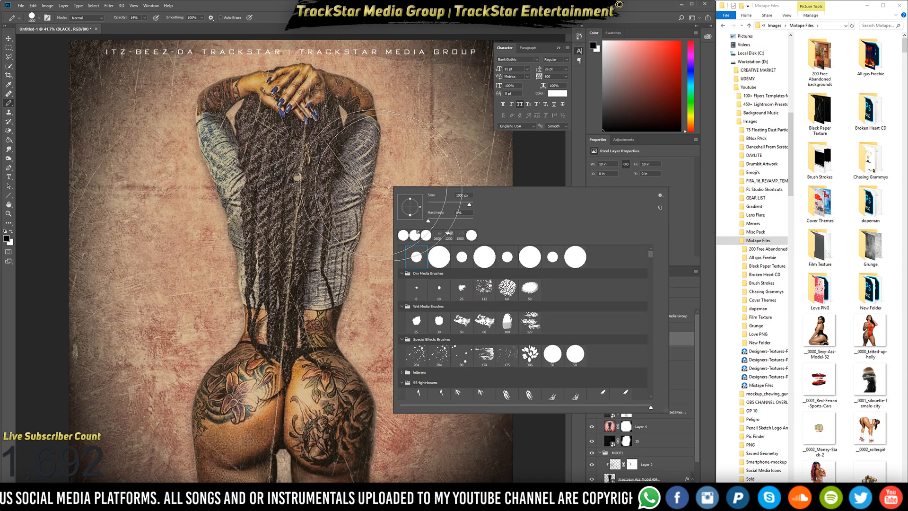
{"action": "key", "text": "Escape"}
{"action": "scroll", "coordinate": [366, 116], "scroll_direction": "up", "scroll_amount": 3}
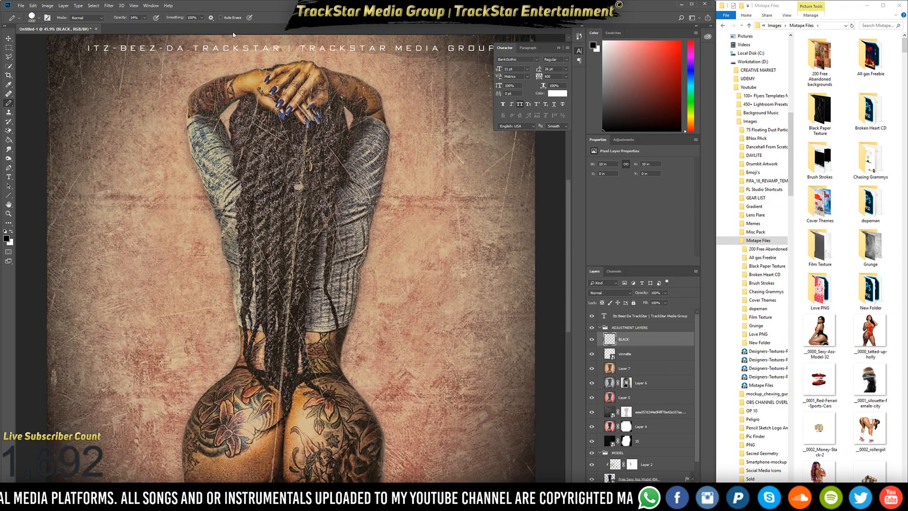
{"action": "scroll", "coordinate": [381, 102], "scroll_direction": "up", "scroll_amount": 8}
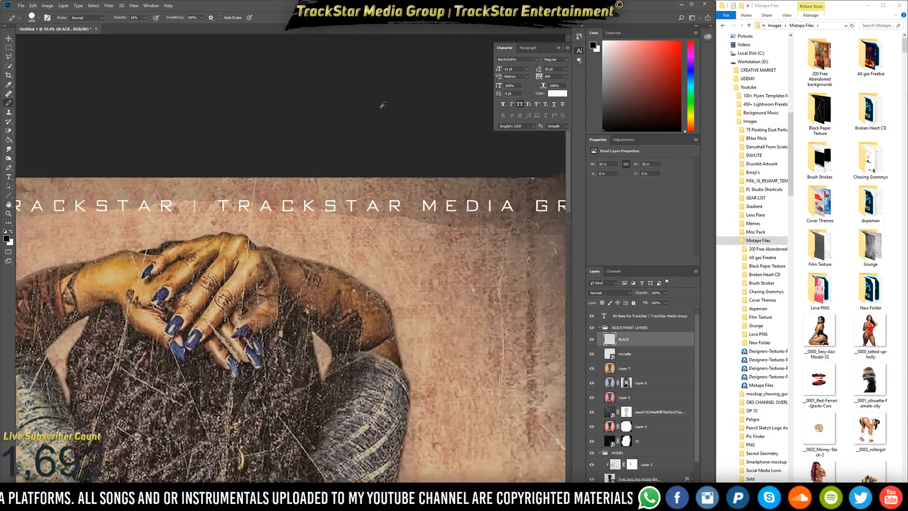
{"action": "scroll", "coordinate": [289, 81], "scroll_direction": "down", "scroll_amount": 5}
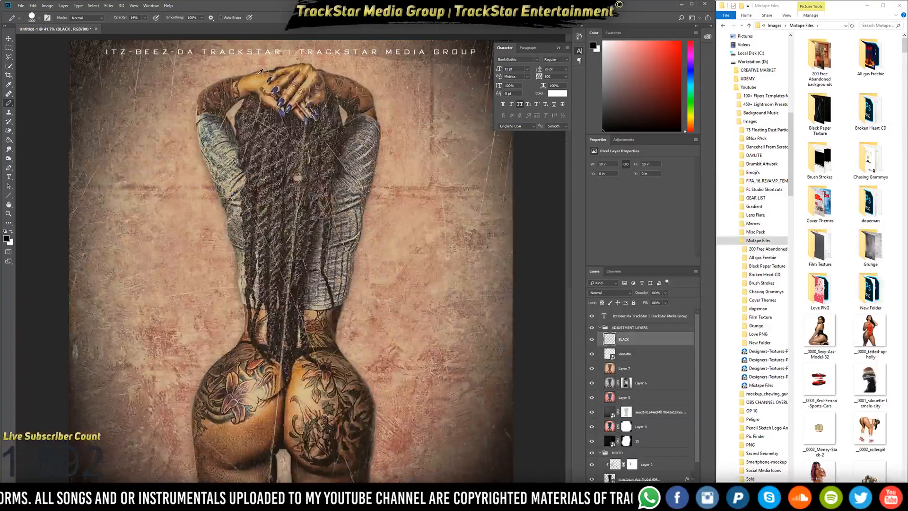
{"action": "scroll", "coordinate": [277, 74], "scroll_direction": "up", "scroll_amount": 5}
{"action": "scroll", "coordinate": [277, 73], "scroll_direction": "down", "scroll_amount": 5}
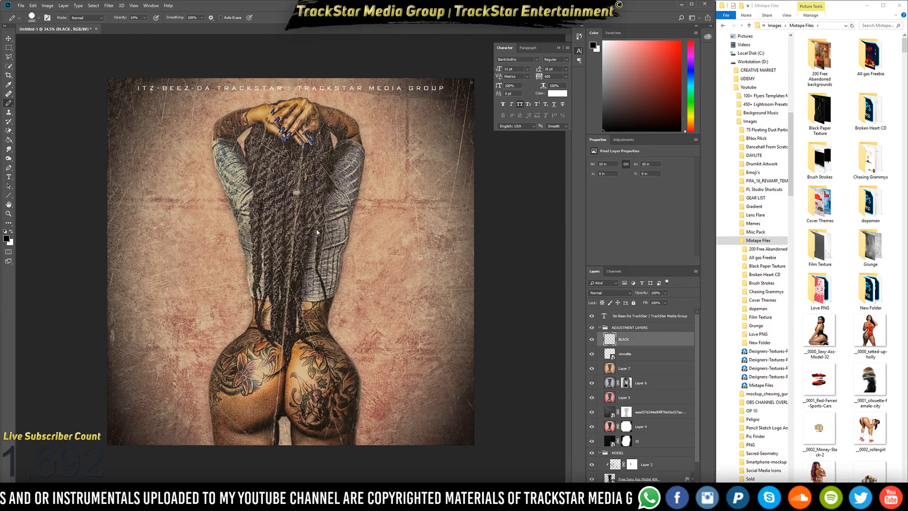
Start saving the document and choose the Project Files folder inside Kurvii Diva's Riddim on the Desktop as its location.
{"action": "key", "text": "ctrl+s"}
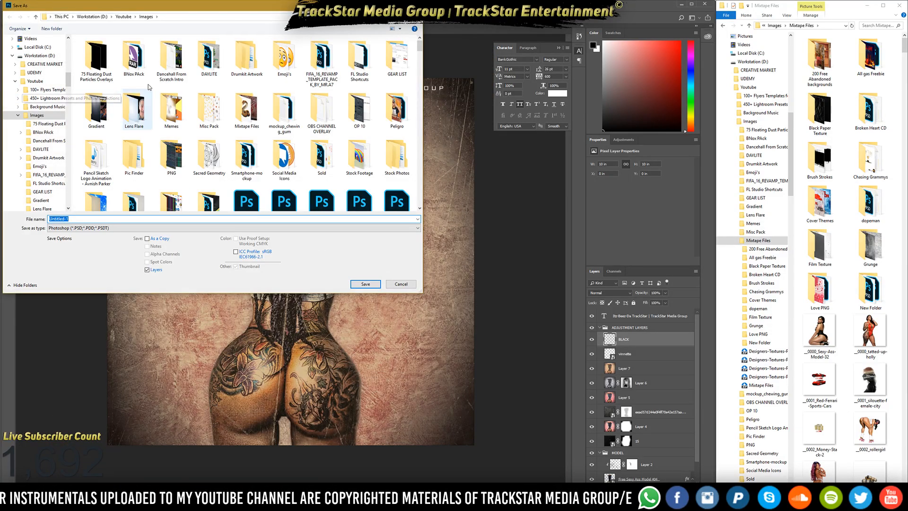
{"action": "scroll", "coordinate": [39, 99], "scroll_direction": "up", "scroll_amount": 4}
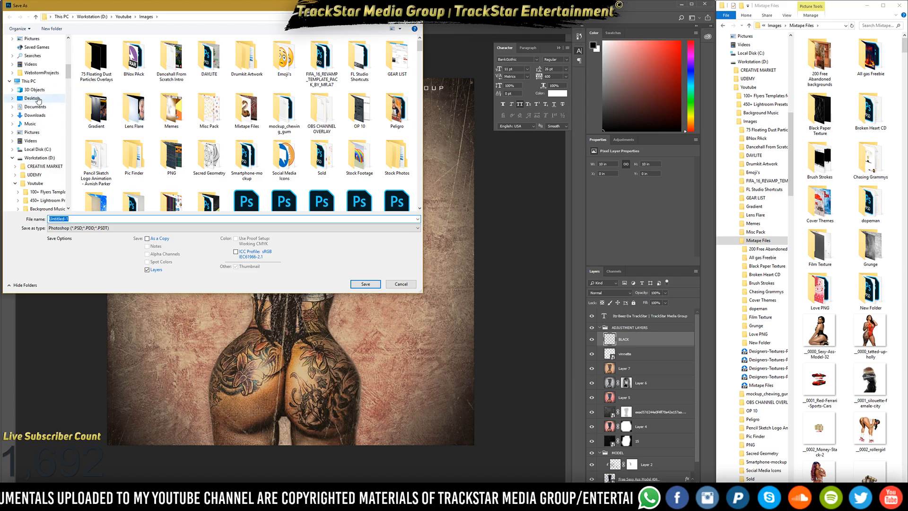
{"action": "left_click", "coordinate": [39, 100]}
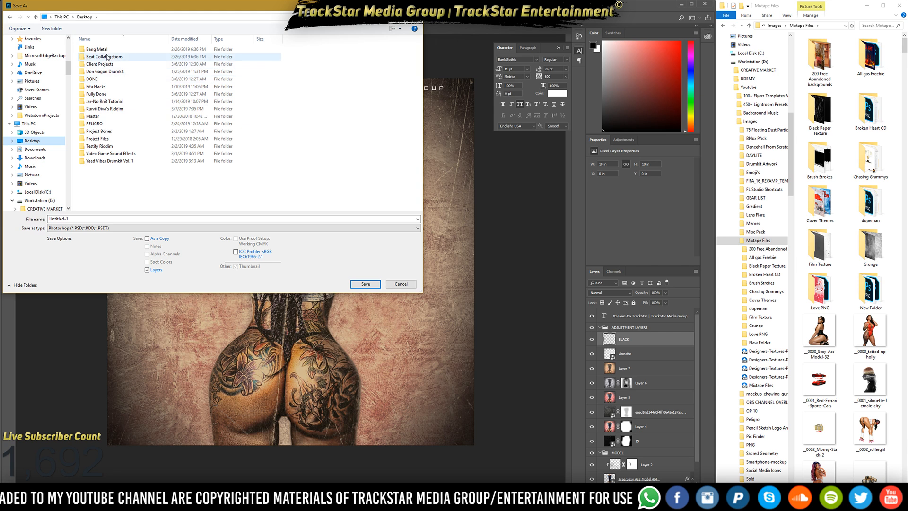
{"action": "left_click", "coordinate": [102, 109]}
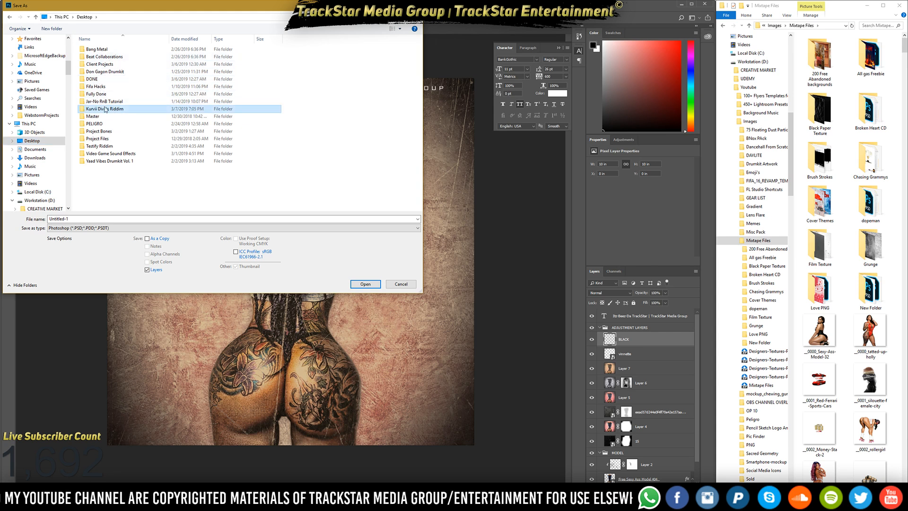
{"action": "left_click", "coordinate": [103, 110]}
{"action": "key", "text": "BackSpace"}
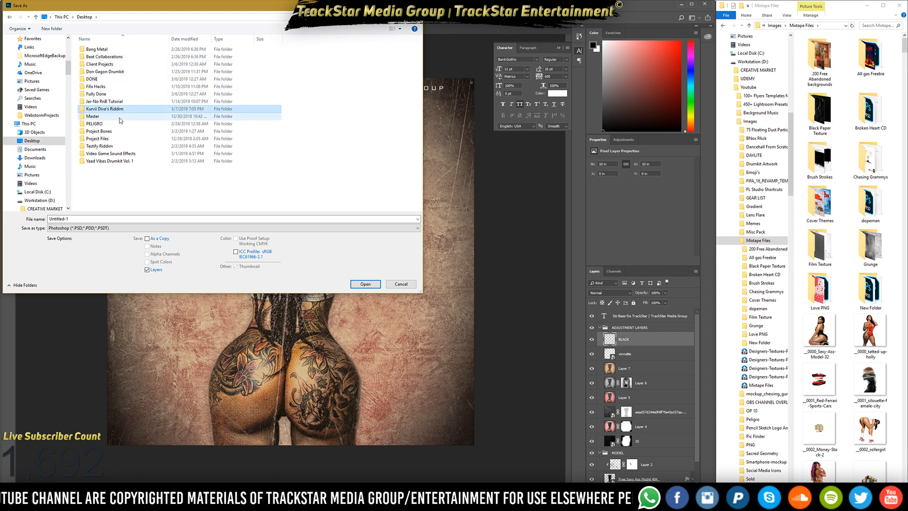
{"action": "key", "text": "Escape"}
{"action": "key", "text": "Return"}
{"action": "left_click", "coordinate": [108, 56]}
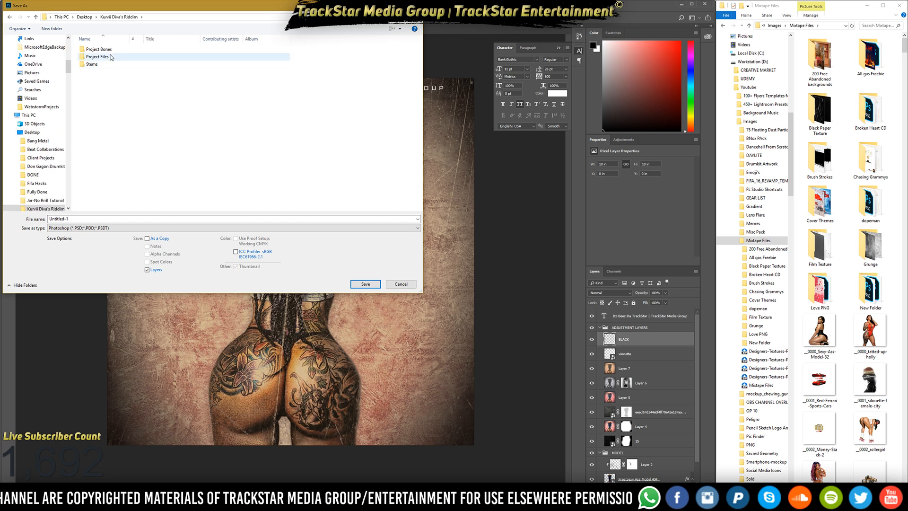
{"action": "double_click", "coordinate": [112, 57]}
Name the file Kurvii Diva's Riddim and save it in Photoshop format with layers.
{"action": "left_click", "coordinate": [232, 218]}
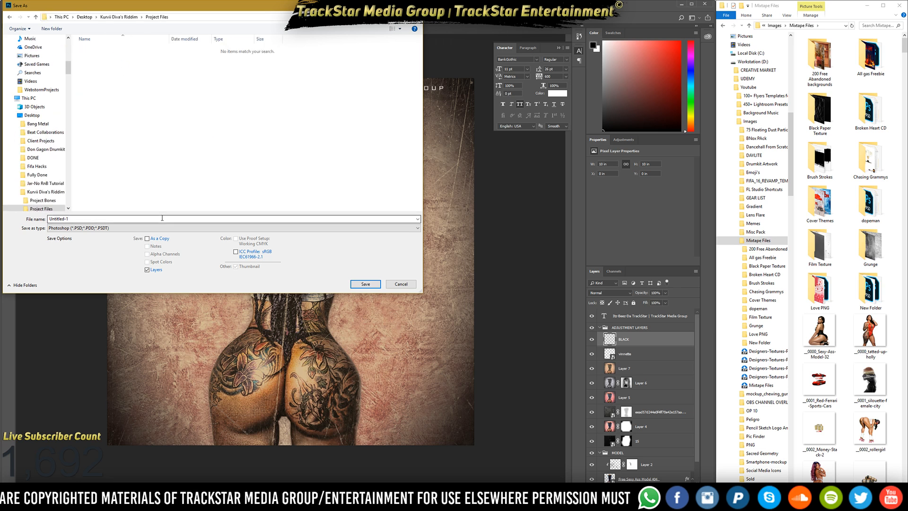
{"action": "type", "text": "Kurvii Diva's Riddim"}
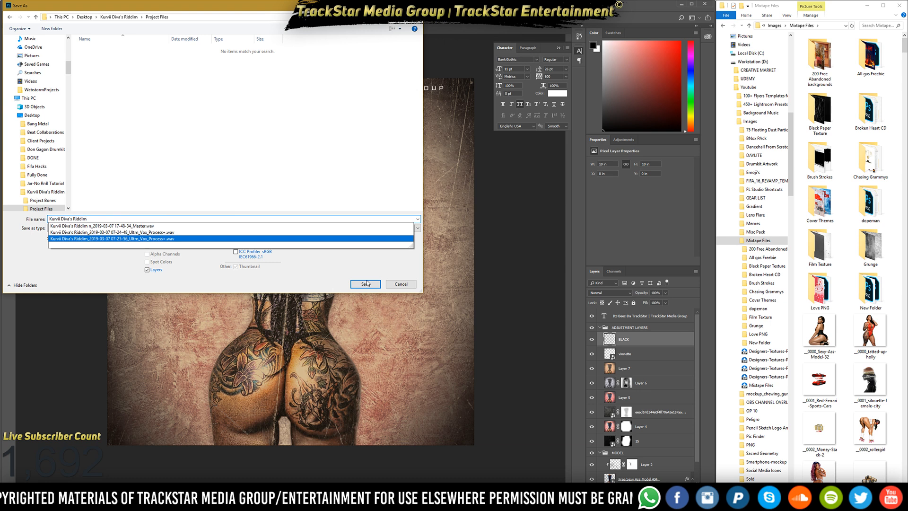
{"action": "left_click", "coordinate": [368, 283]}
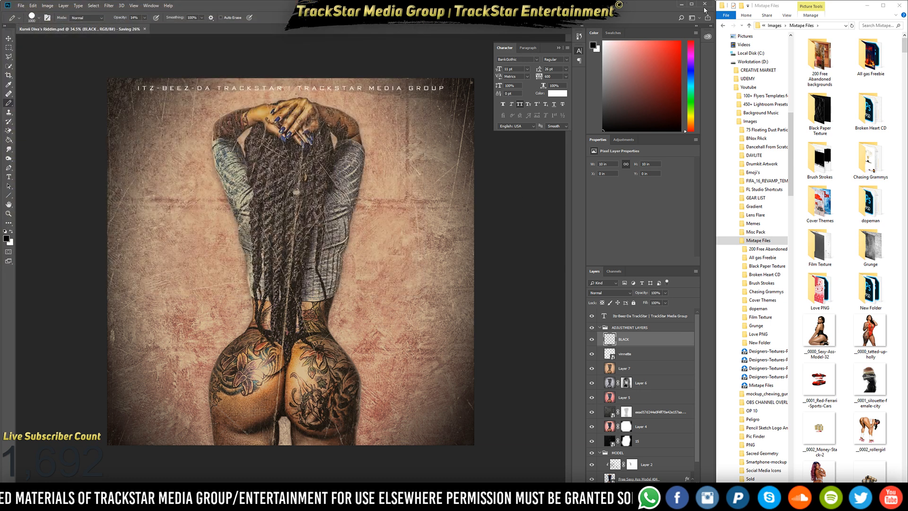
Close Photoshop and relaunch it by reopening the recent Kurvii Diva's Riddim document.
{"action": "left_click", "coordinate": [706, 4]}
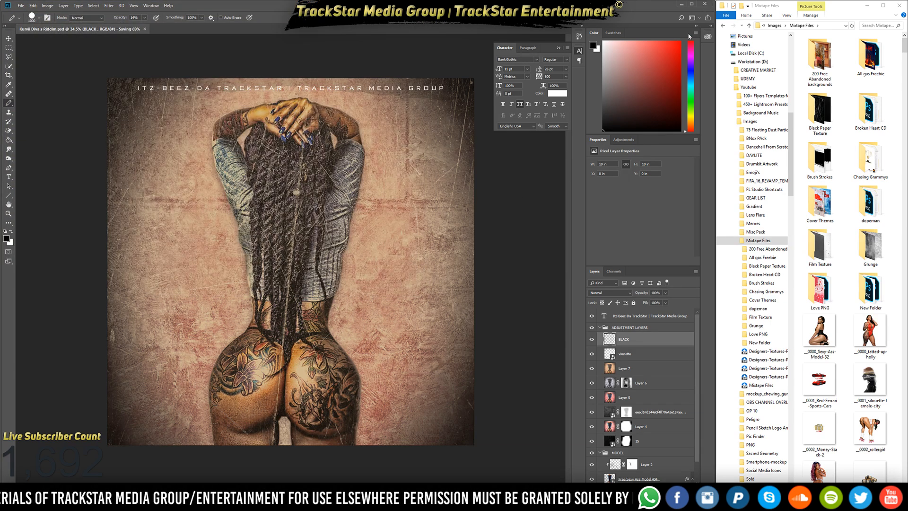
{"action": "left_click", "coordinate": [359, 188]}
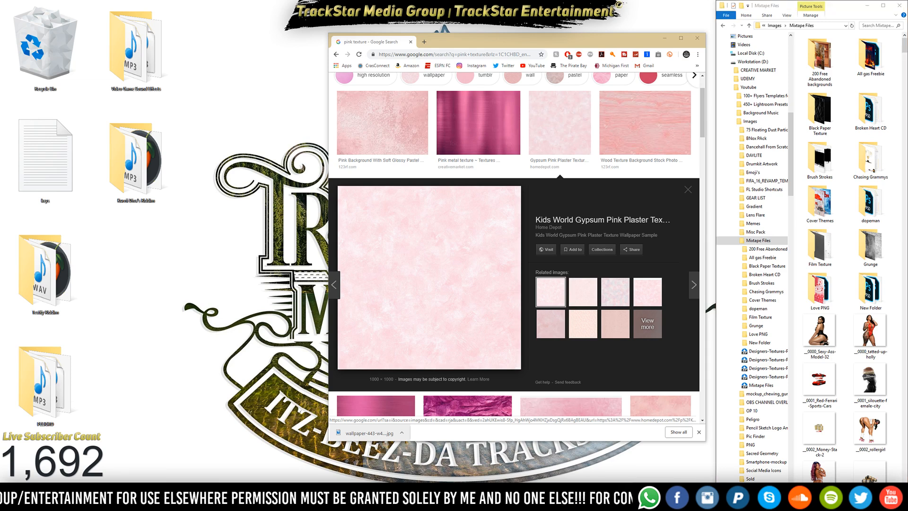
{"action": "right_click", "coordinate": [589, 501]}
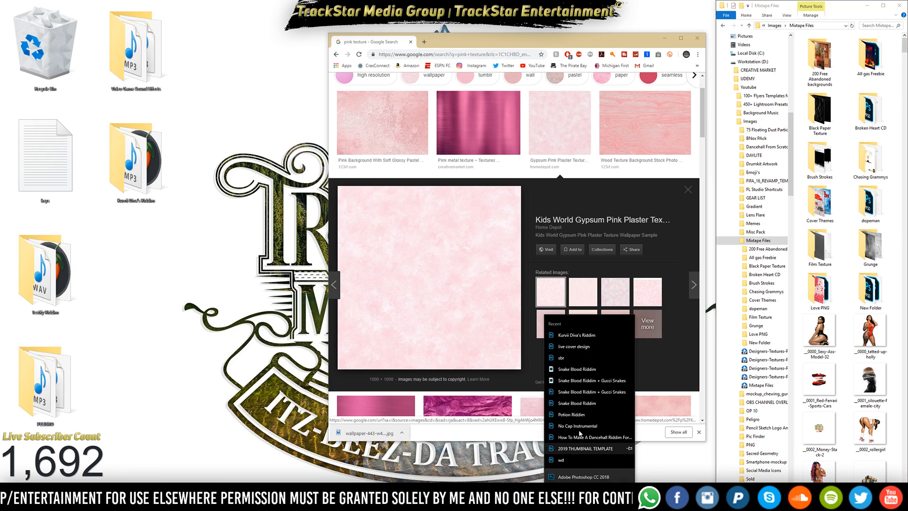
{"action": "left_click", "coordinate": [580, 335]}
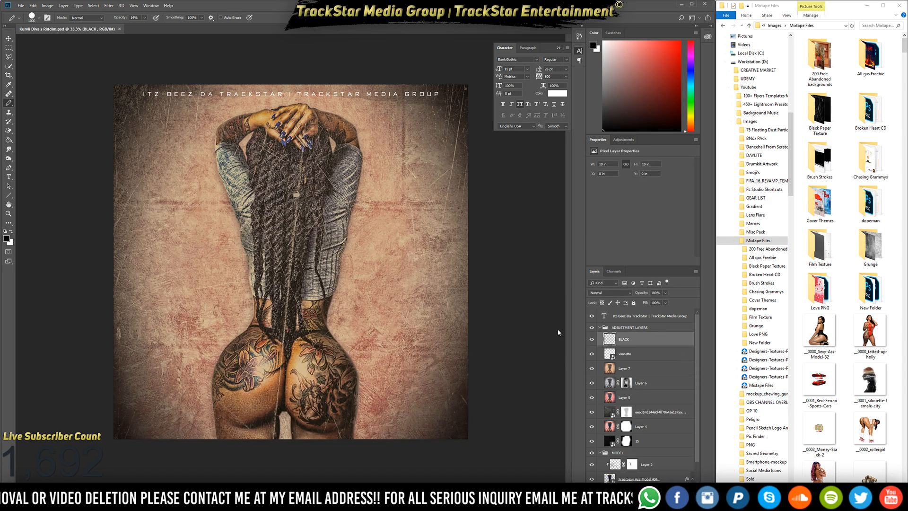
{"action": "left_click", "coordinate": [718, 374]}
Stamp a test dab on the background beside the model's raised arm and set the Pencil's smoothing to 0%.
{"action": "right_click", "coordinate": [275, 178]}
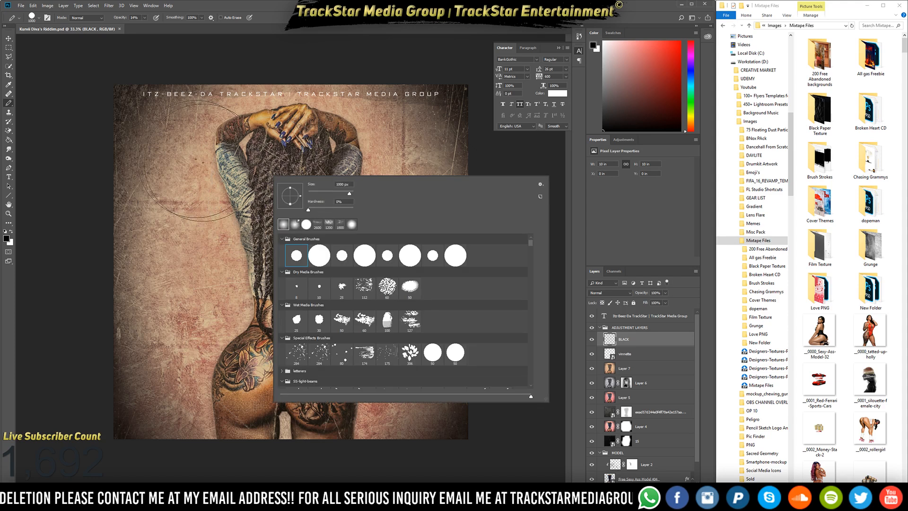
{"action": "left_click", "coordinate": [200, 169]}
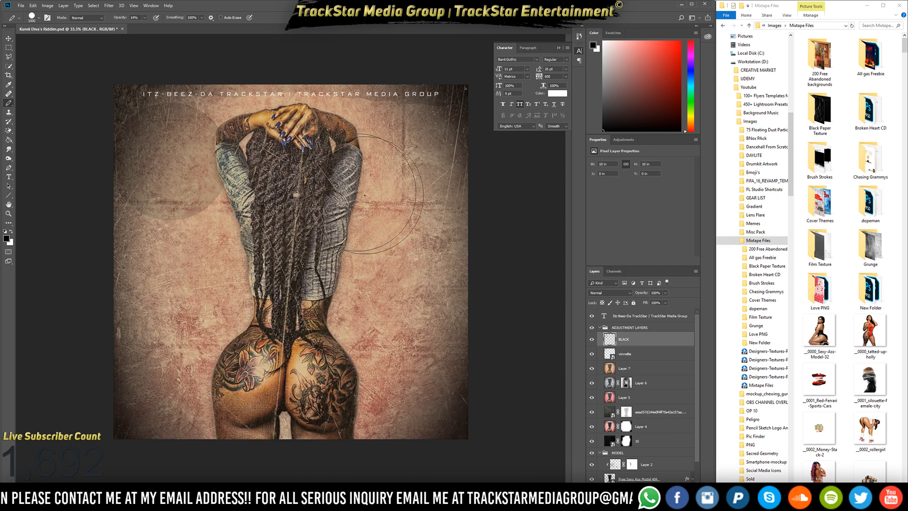
{"action": "left_click", "coordinate": [202, 17]}
{"action": "left_click_drag", "start_coordinate": [192, 28], "coordinate": [167, 28]}
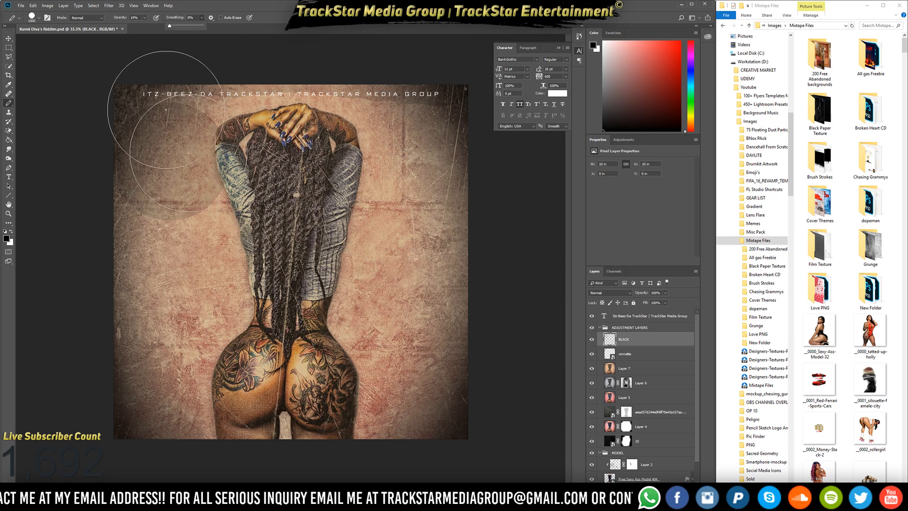
Stamp a second test dab lower on the background beside the model's waist and undo both dabs.
{"action": "left_click", "coordinate": [182, 304]}
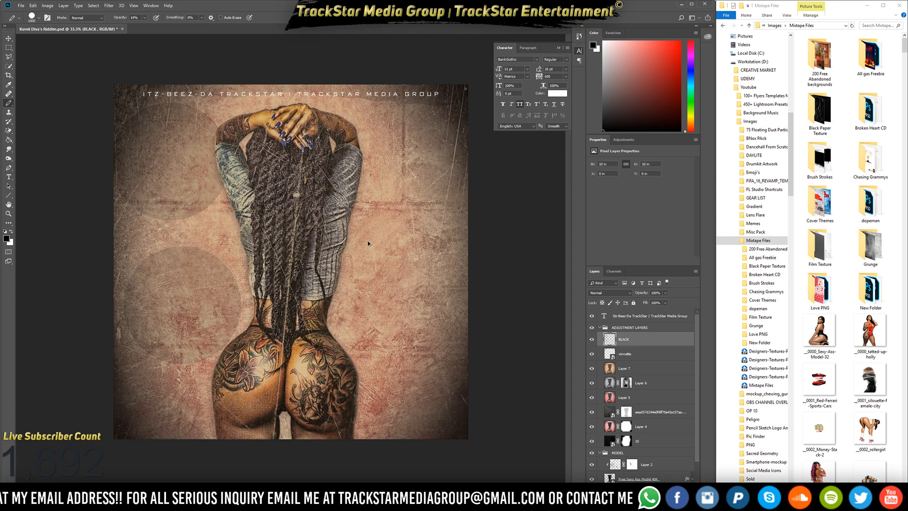
{"action": "key", "text": "ctrl+z"}
{"action": "key", "text": "ctrl+z"}
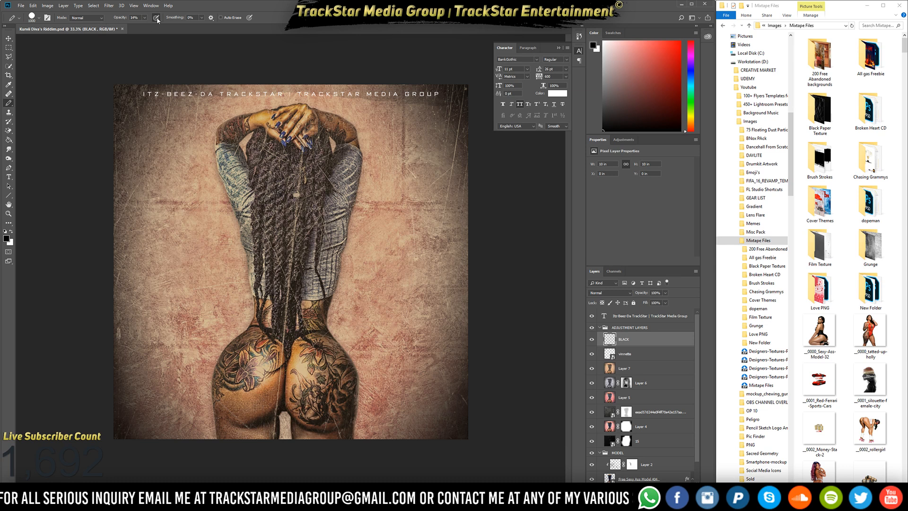
Browse the brush presets and reduce the Pencil's tip size.
{"action": "right_click", "coordinate": [377, 201]}
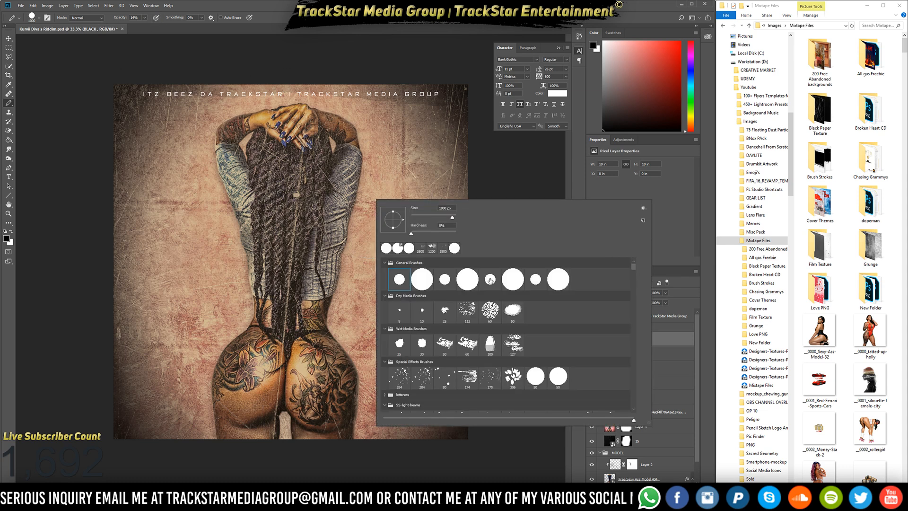
{"action": "scroll", "coordinate": [603, 283], "scroll_direction": "down", "scroll_amount": 2}
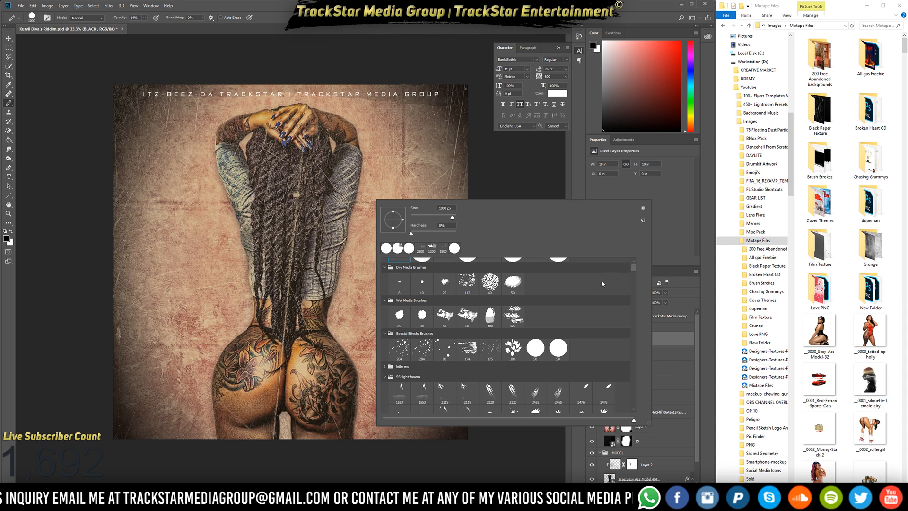
{"action": "mouse_move", "coordinate": [636, 272]}
{"action": "left_mouse_down"}
{"action": "mouse_move", "coordinate": [632, 366]}
{"action": "mouse_move", "coordinate": [633, 277]}
{"action": "left_mouse_up"}
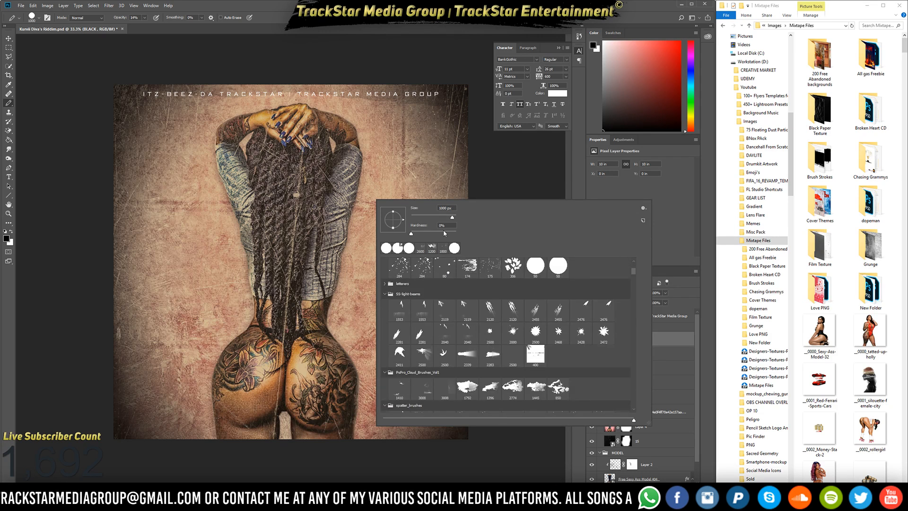
{"action": "left_click_drag", "start_coordinate": [453, 216], "coordinate": [440, 217]}
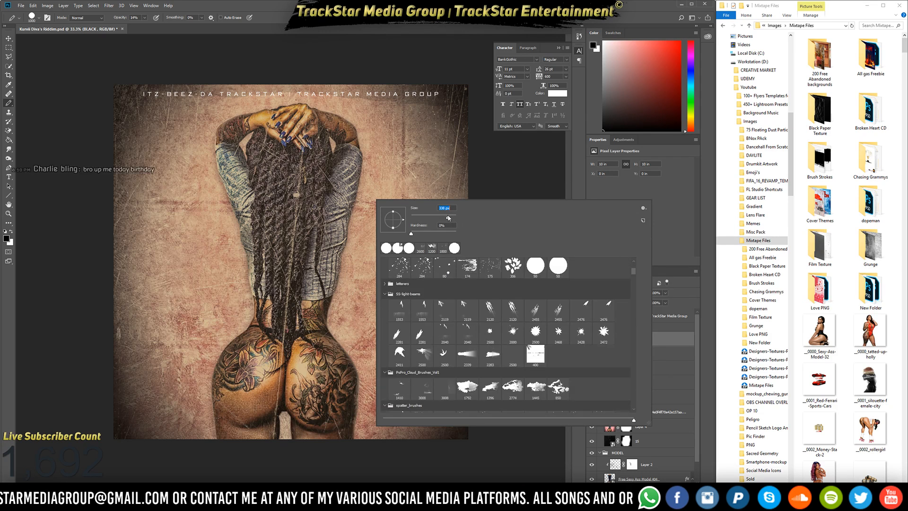
{"action": "left_click", "coordinate": [424, 233]}
{"action": "key", "text": "Return"}
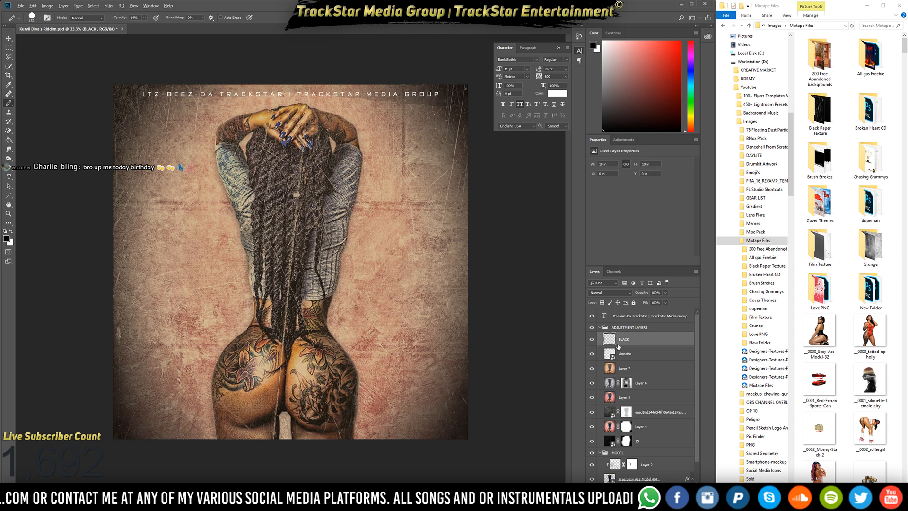
Hide the vignette layer, check the BLACK layer's visibility, and add a layer mask to BLACK.
{"action": "left_click", "coordinate": [591, 355]}
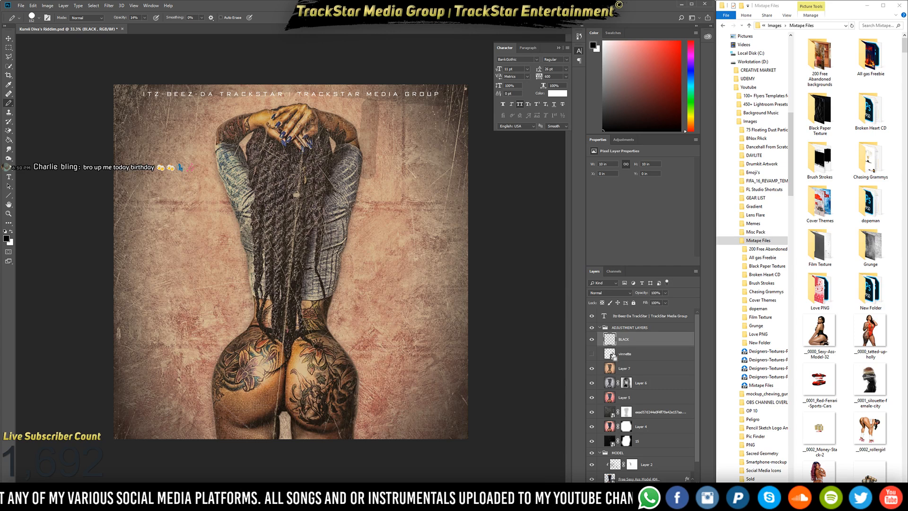
{"action": "left_click", "coordinate": [592, 340]}
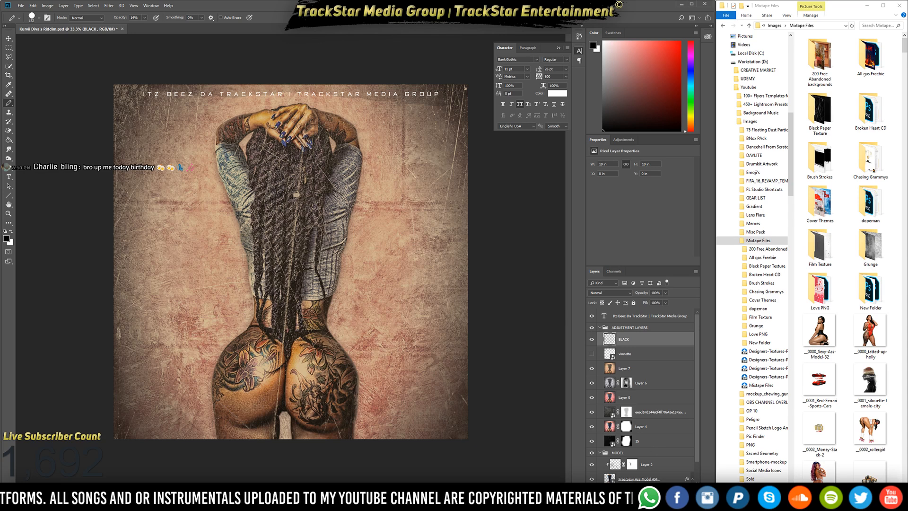
{"action": "left_click", "coordinate": [650, 495]}
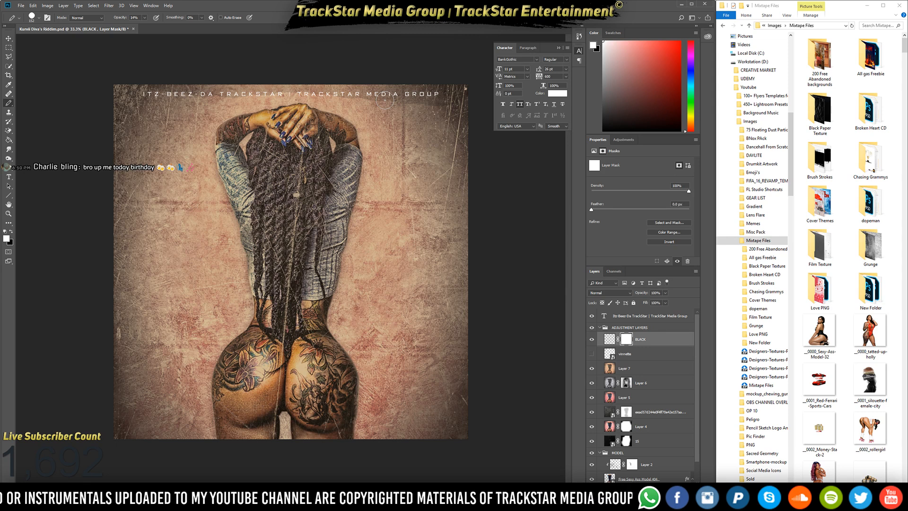
{"action": "key", "text": "Return"}
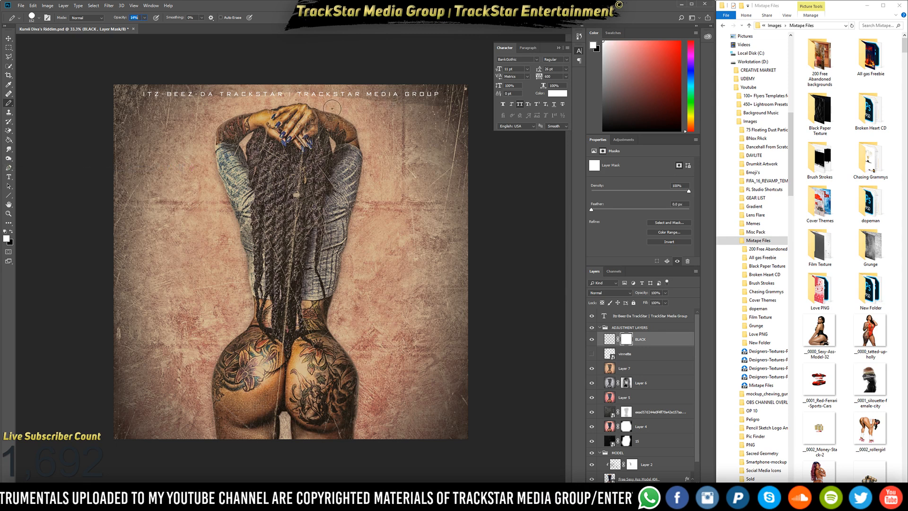
Switch from the Pencil to the soft Brush tool, check its tip settings, and show the vignette layer again.
{"action": "right_click", "coordinate": [9, 107]}
{"action": "left_click", "coordinate": [36, 102]}
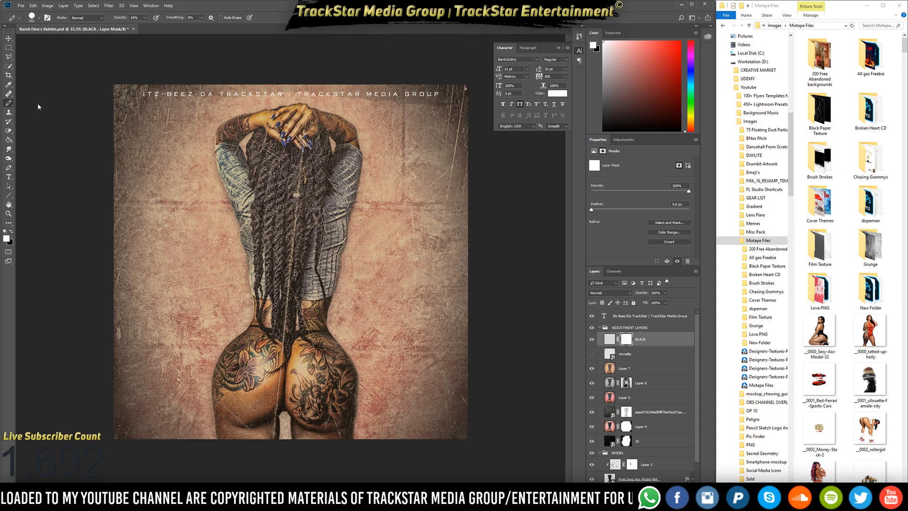
{"action": "right_click", "coordinate": [352, 146]}
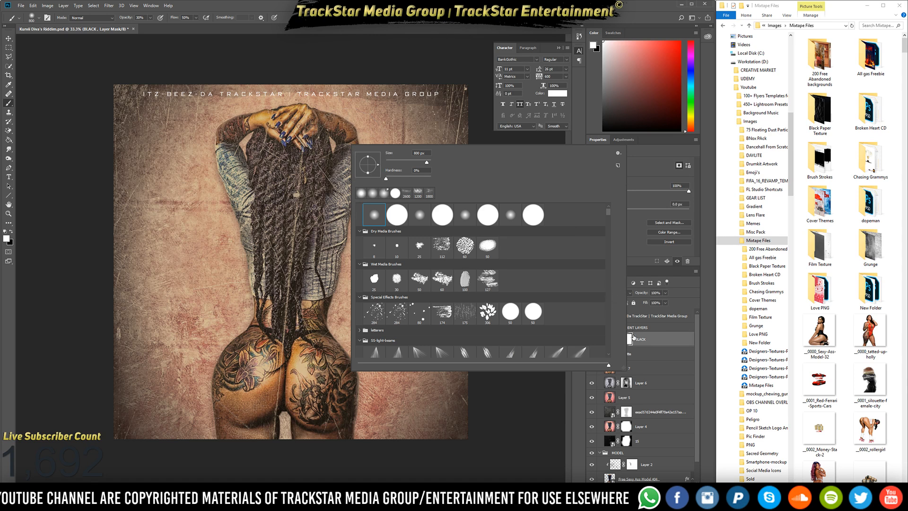
{"action": "left_click", "coordinate": [625, 321]}
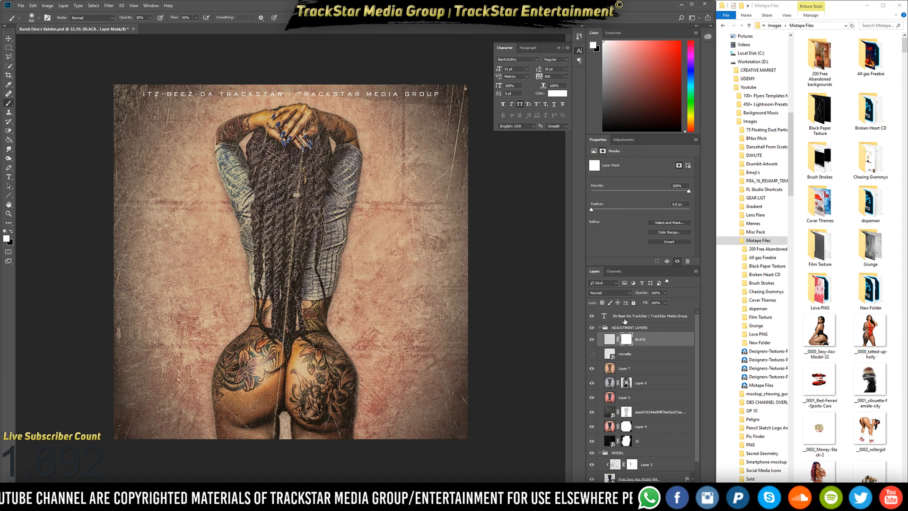
{"action": "left_click", "coordinate": [593, 354]}
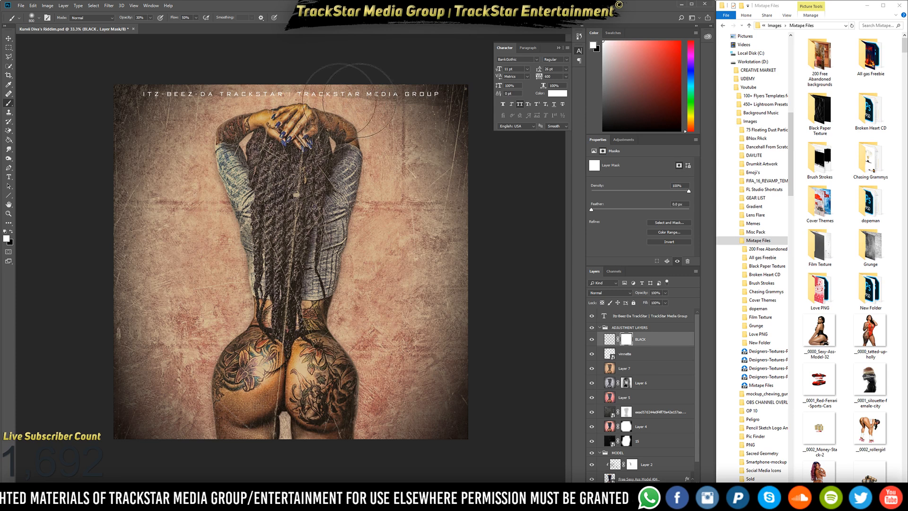
Brush black softly on the BLACK layer's mask around the artwork's upper edge, and swap the foreground colour back to white.
{"action": "key", "text": "x"}
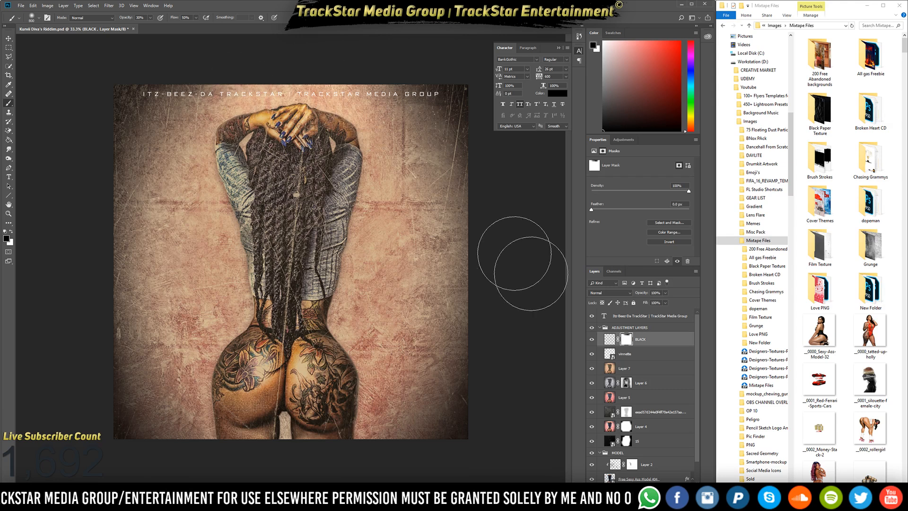
{"action": "left_click", "coordinate": [611, 339]}
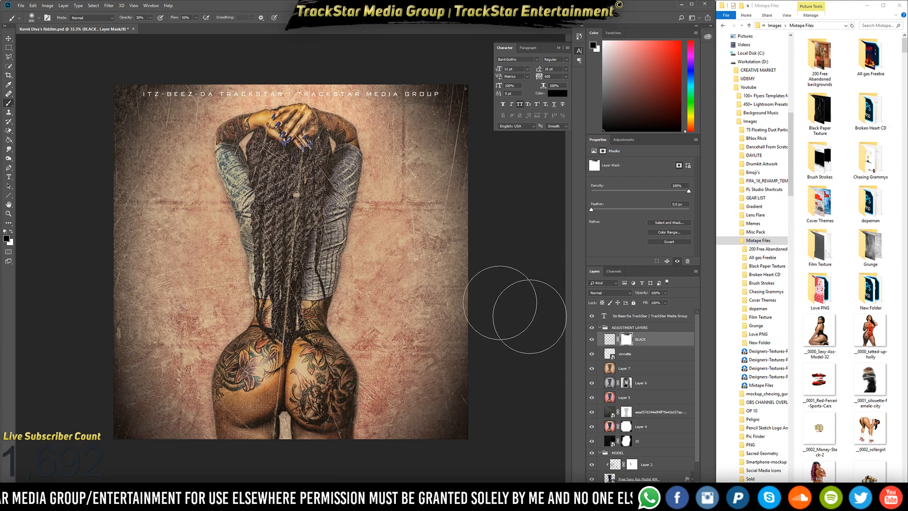
{"action": "left_click", "coordinate": [627, 340]}
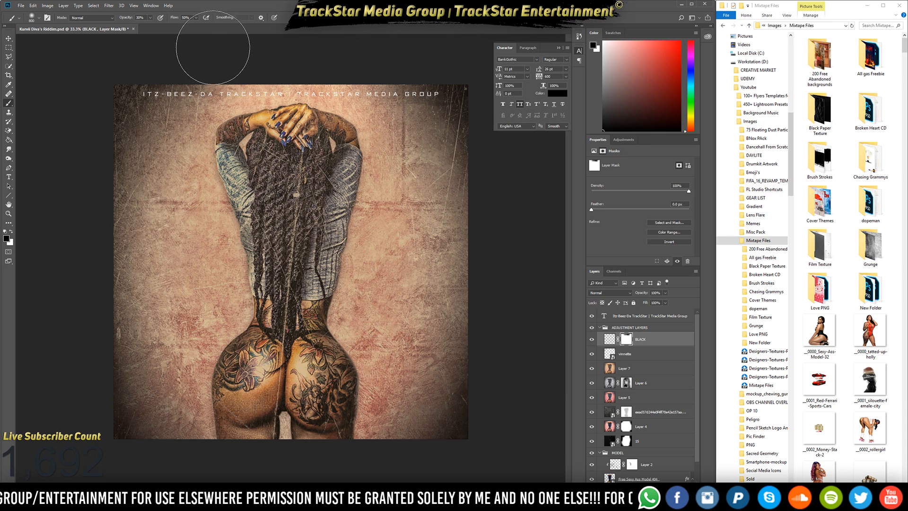
{"action": "key", "text": "x"}
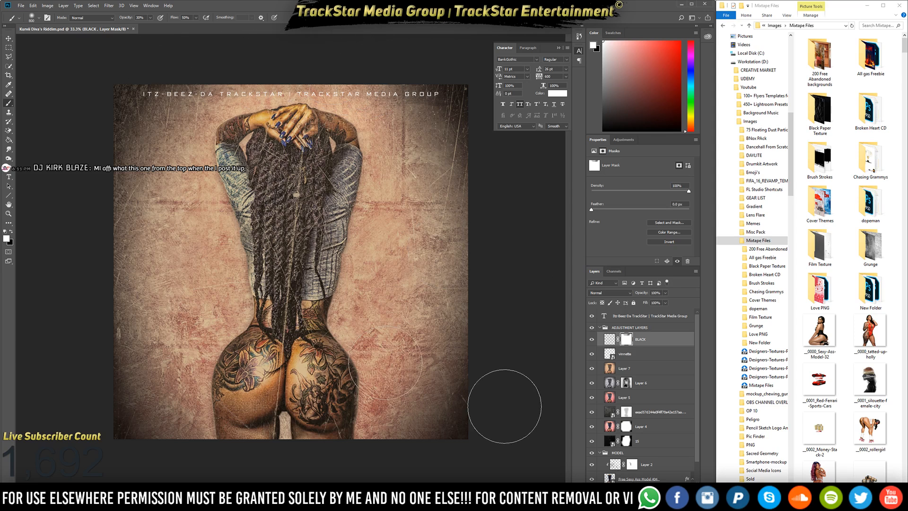
Try setting the character tracking to 400 while the BLACK layer's mask is still active.
{"action": "scroll", "coordinate": [166, 194], "scroll_direction": "up", "scroll_amount": 1}
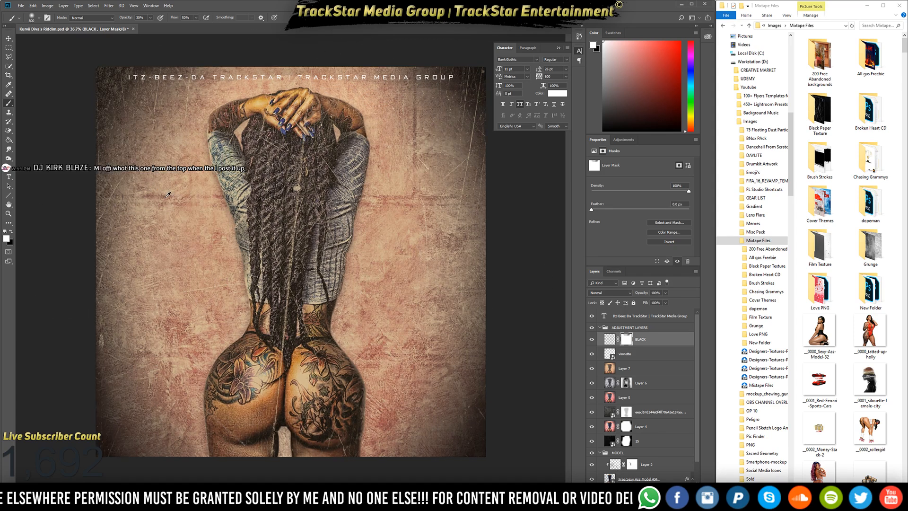
{"action": "scroll", "coordinate": [167, 198], "scroll_direction": "up", "scroll_amount": 1}
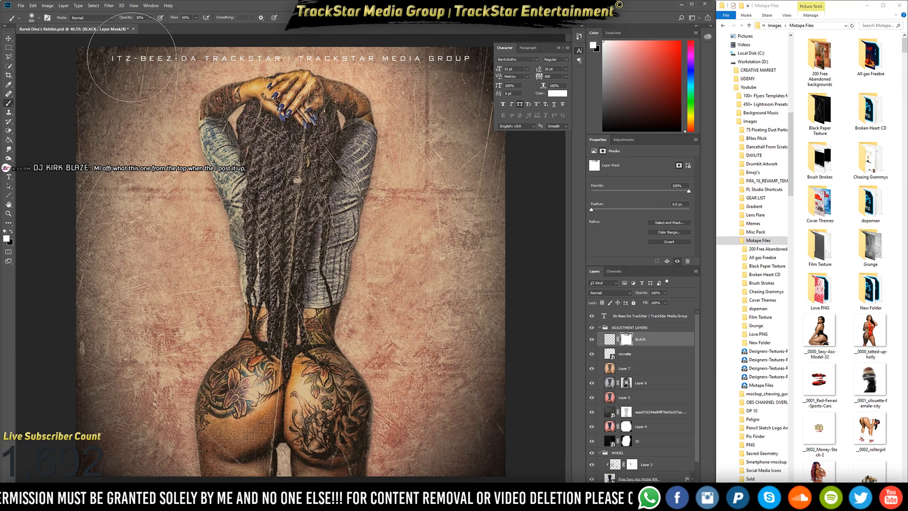
{"action": "left_click", "coordinate": [554, 76]}
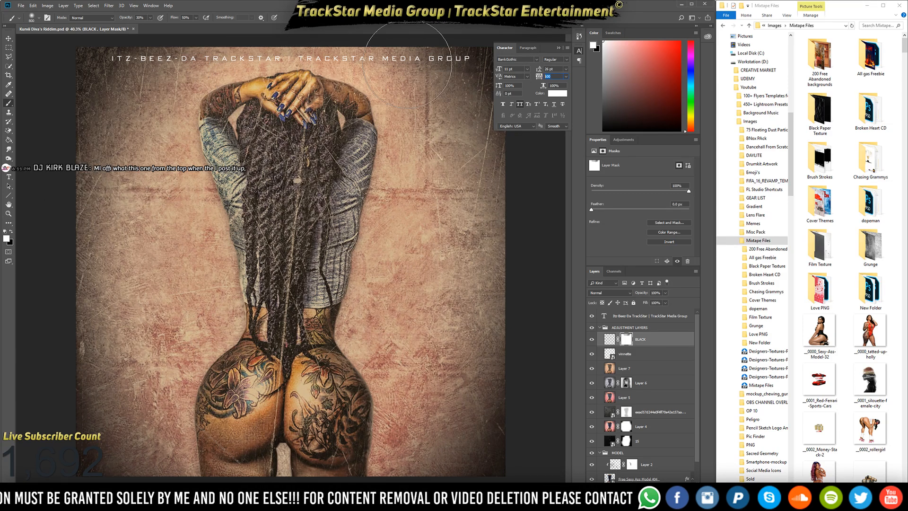
{"action": "type", "text": "400"}
{"action": "key", "text": "Return"}
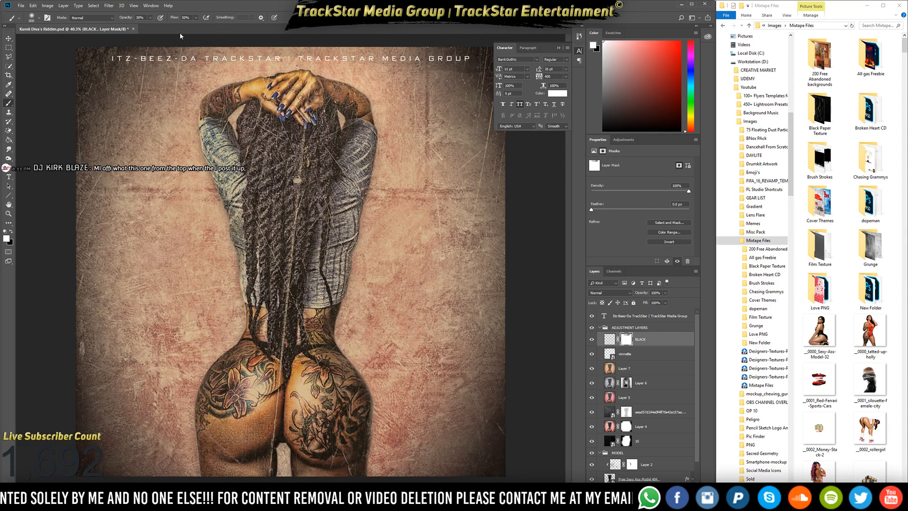
Select the heading text layer, try fonts such as Across the Road, 1942 report and 8-bit pusab, and settle on Abys.
{"action": "key", "text": "t"}
{"action": "left_click", "coordinate": [245, 56]}
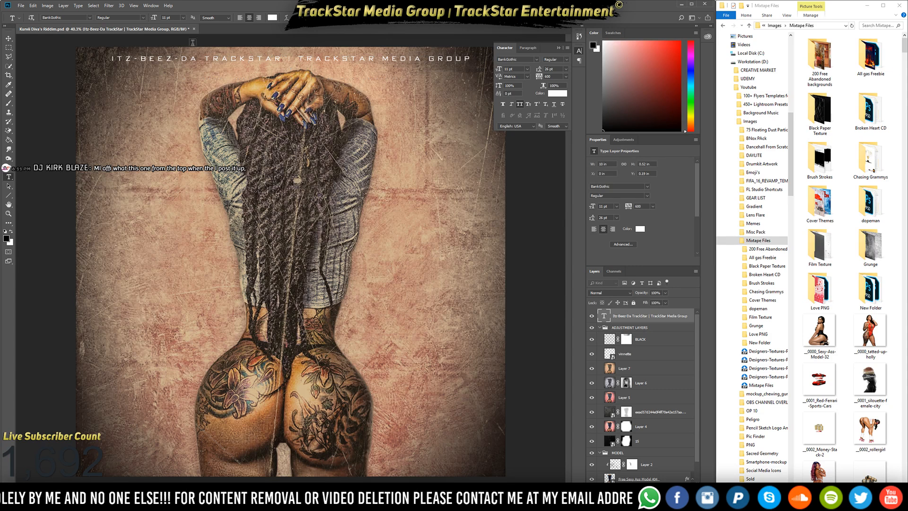
{"action": "left_click", "coordinate": [65, 17]}
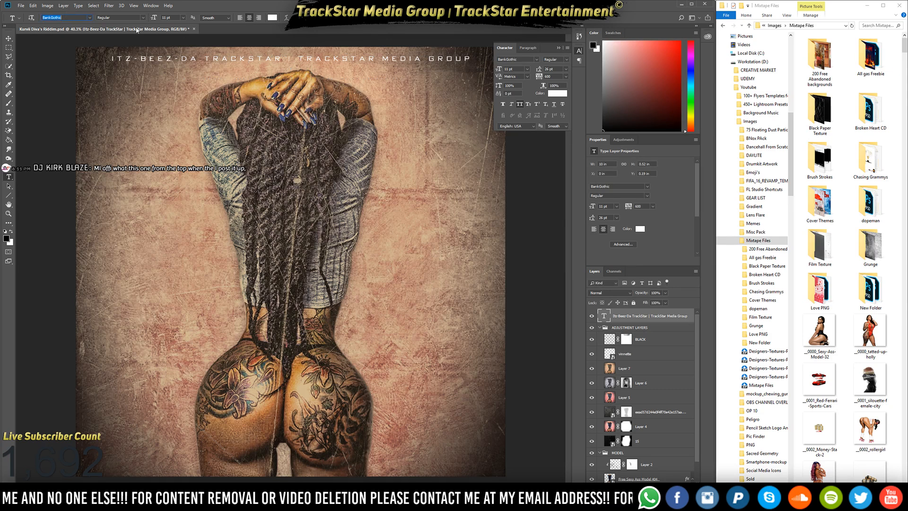
{"action": "type", "text": "wfarm"}
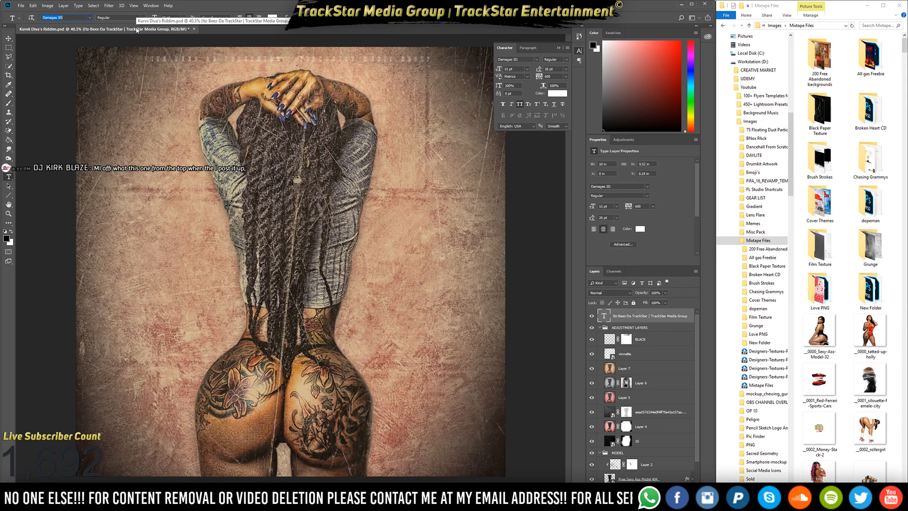
{"action": "type", "text": "str"}
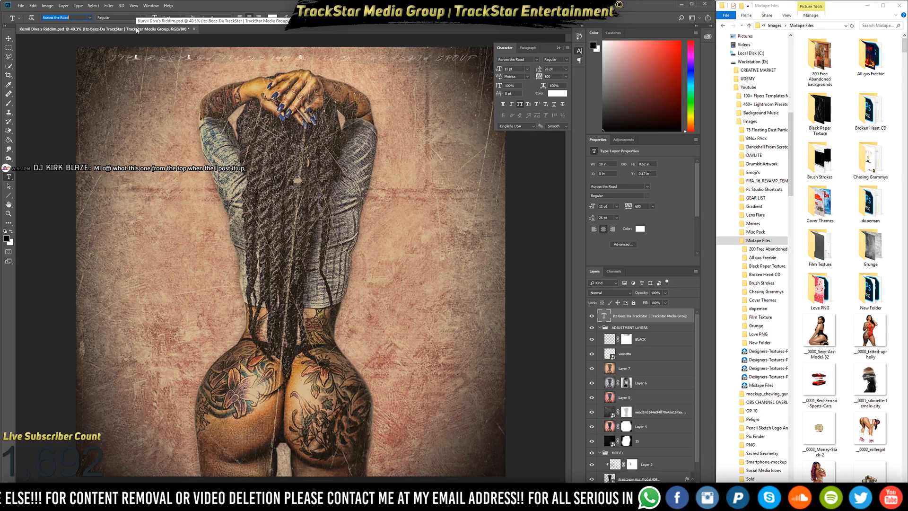
{"action": "type", "text": "emo"}
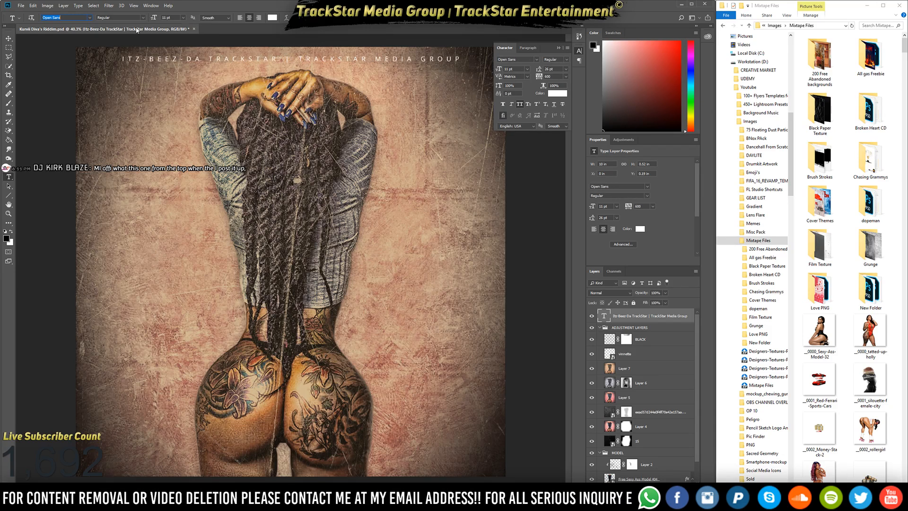
{"action": "type", "text": "drag"}
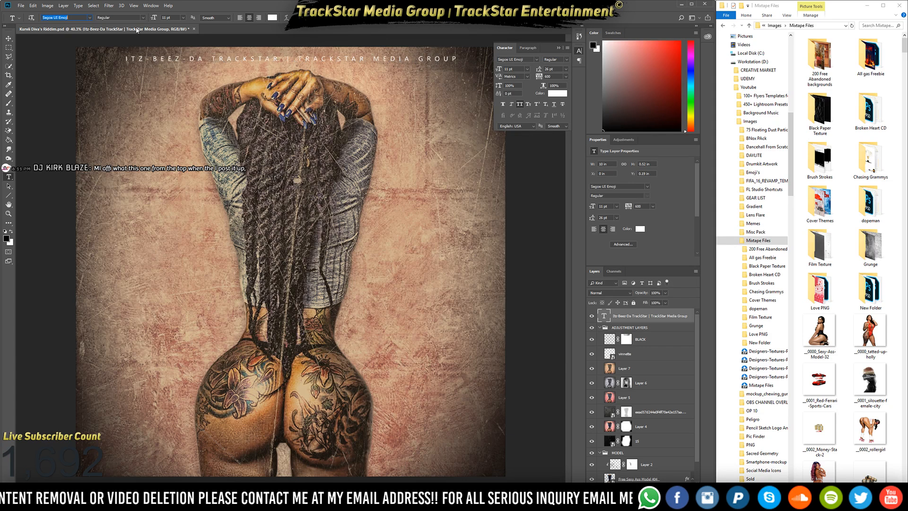
{"action": "type", "text": "28"}
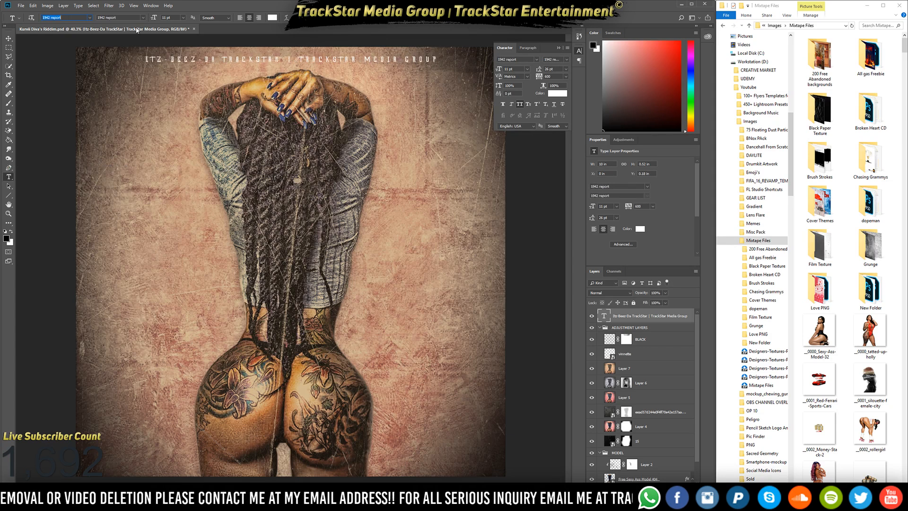
{"action": "type", "text": "19"}
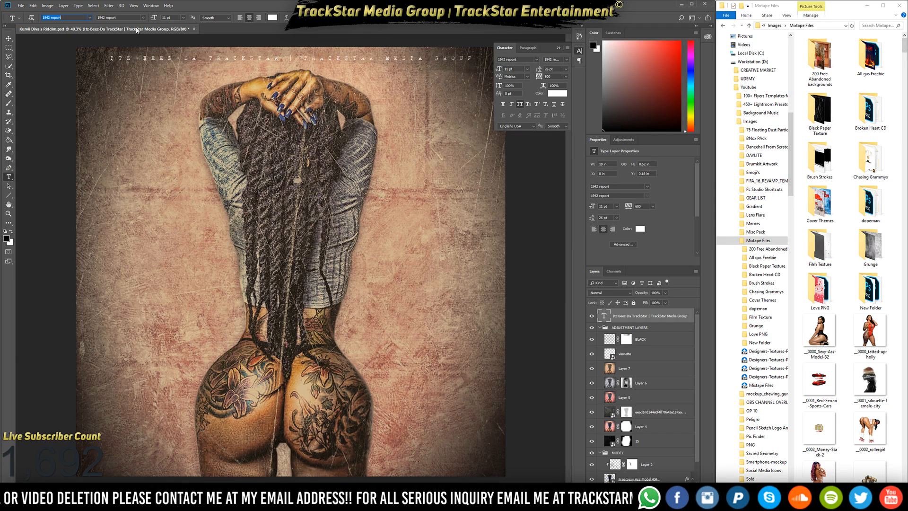
{"action": "type", "text": "8"}
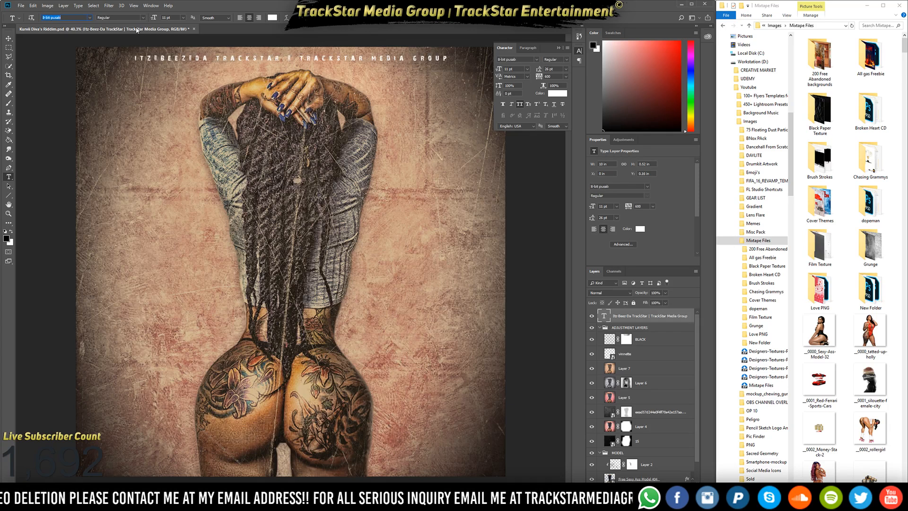
{"action": "type", "text": "a"}
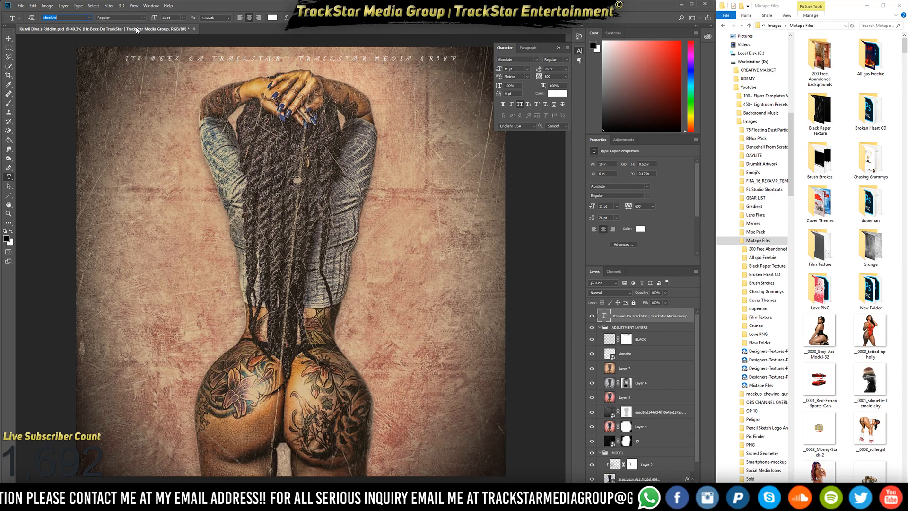
{"action": "type", "text": "bys"}
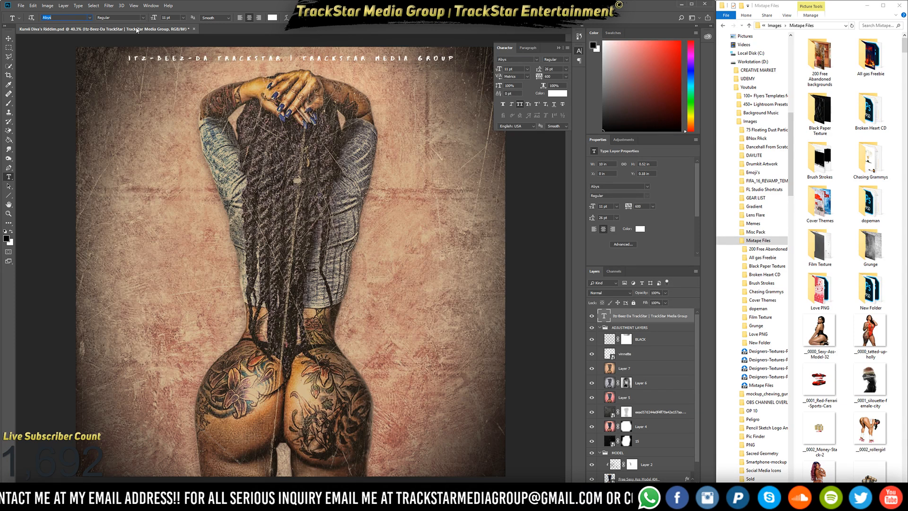
Set the heading's font size to 12 pt and its vertical scale to 120%.
{"action": "left_click", "coordinate": [521, 68]}
{"action": "key", "text": "Up"}
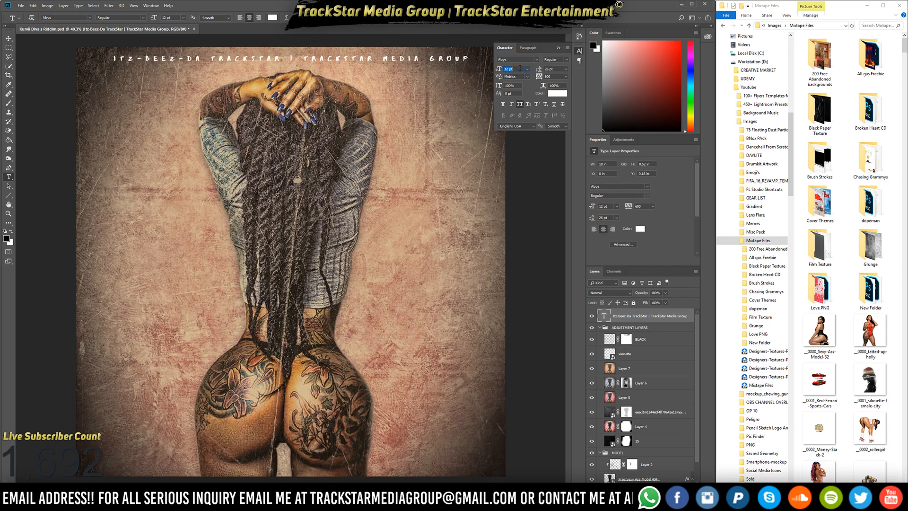
{"action": "left_click", "coordinate": [519, 86]}
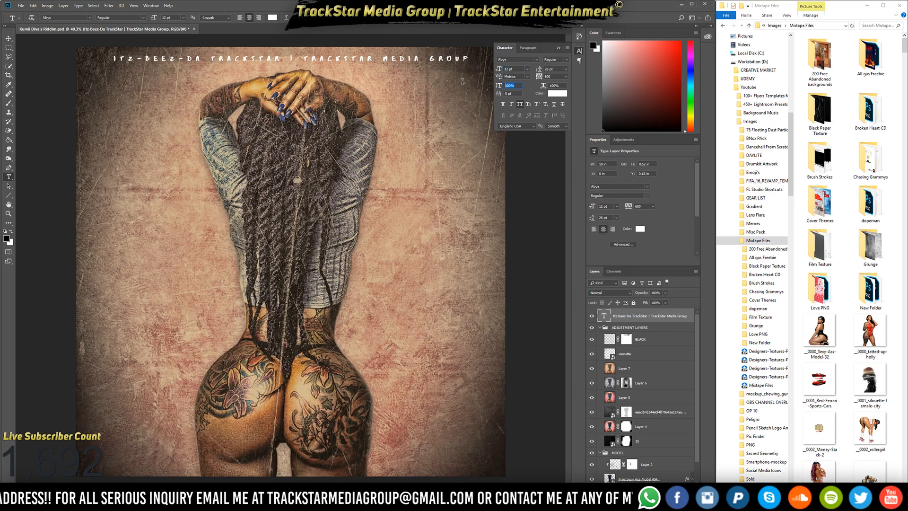
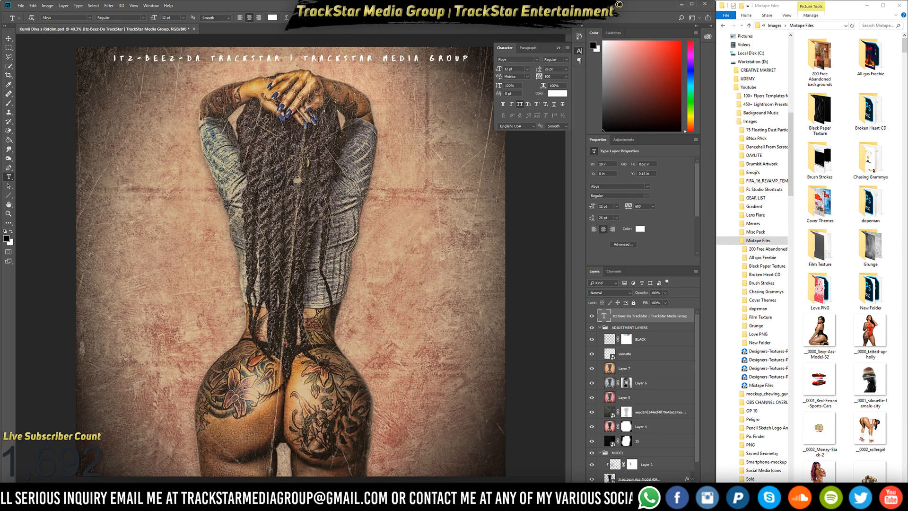
Draw a straight horizontal line about 8.26 in long beneath the top heading and set its stroke colour to white.
{"action": "left_click", "coordinate": [9, 196]}
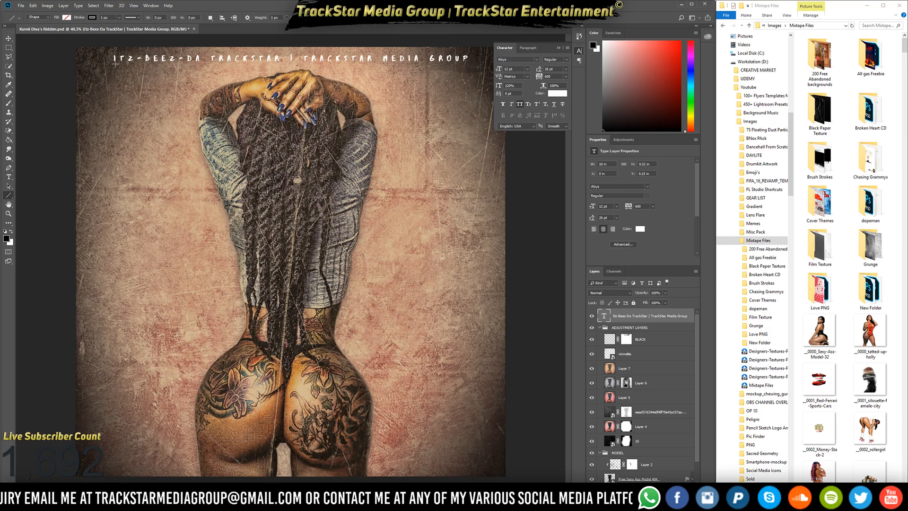
{"action": "left_click_drag", "start_coordinate": [116, 63], "coordinate": [465, 84]}
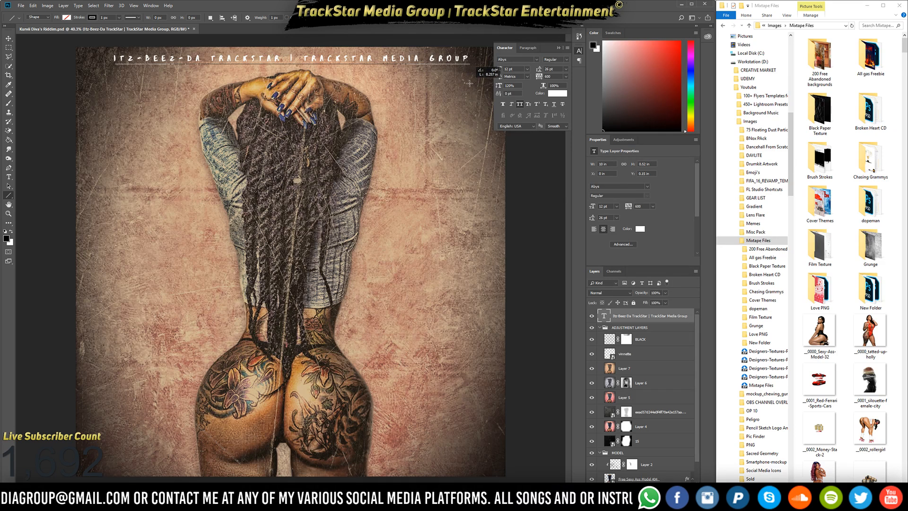
{"action": "left_click_drag", "start_coordinate": [469, 83], "coordinate": [470, 84]}
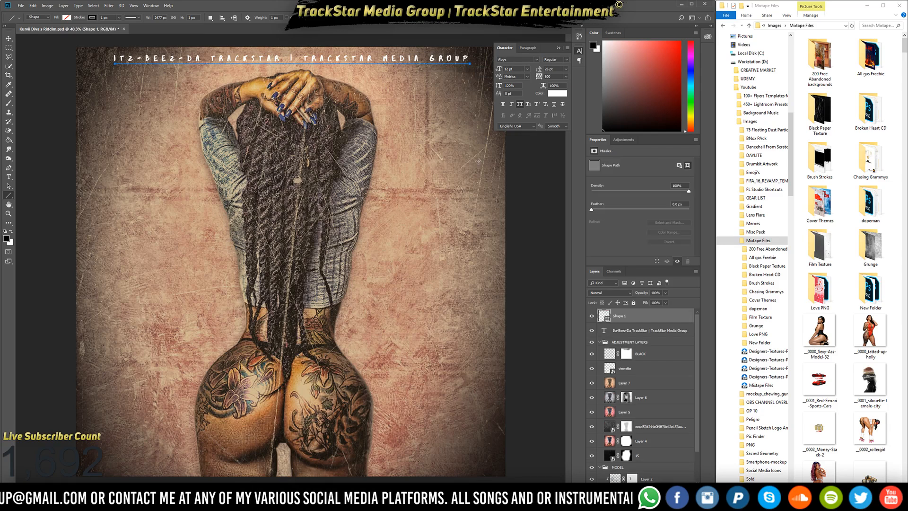
{"action": "left_click", "coordinate": [92, 17]}
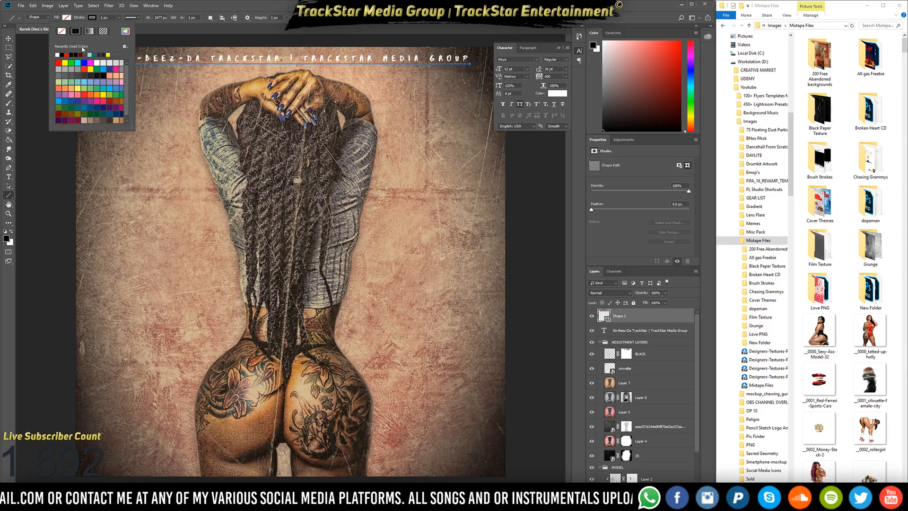
{"action": "left_click", "coordinate": [58, 54]}
{"action": "key", "text": "Return"}
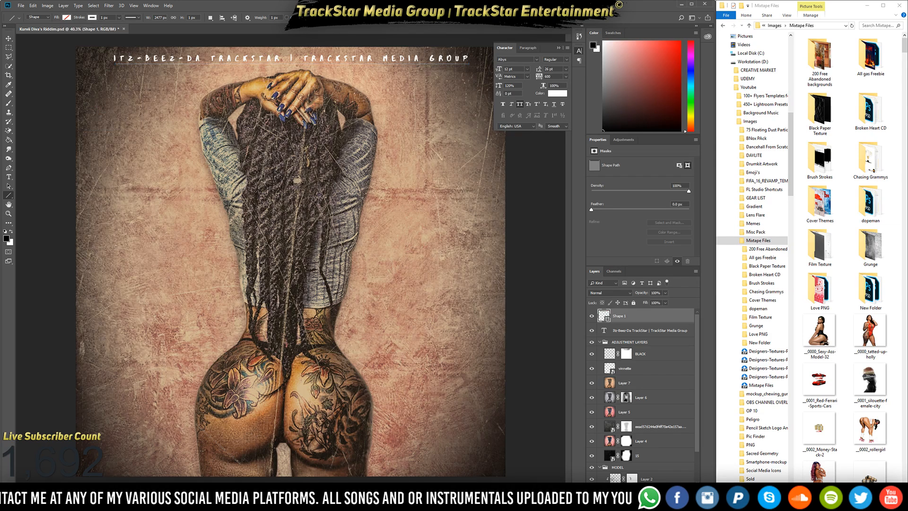
Add a Stroke layer effect to the underline with size 5 px, Outside position and 100% opacity.
{"action": "right_click", "coordinate": [618, 319]}
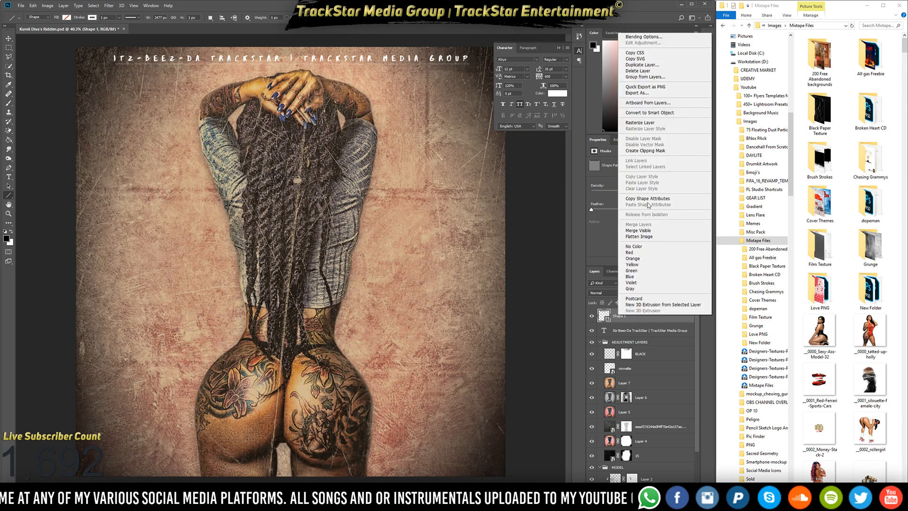
{"action": "left_click", "coordinate": [653, 40]}
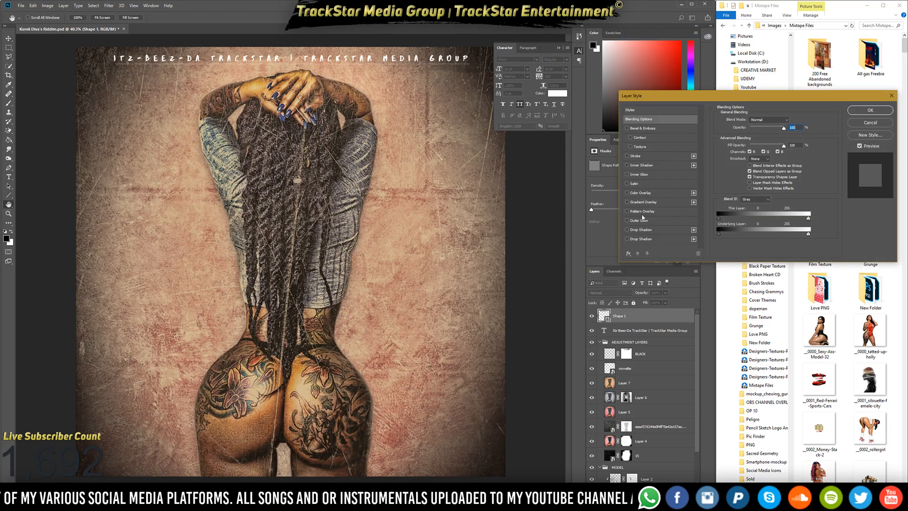
{"action": "left_click", "coordinate": [627, 156]}
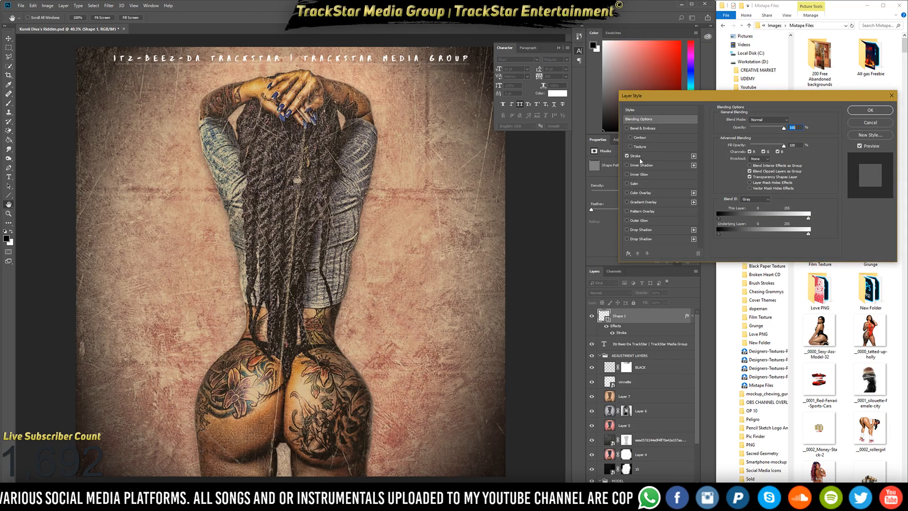
{"action": "left_click", "coordinate": [643, 160]}
{"action": "left_click", "coordinate": [753, 127]}
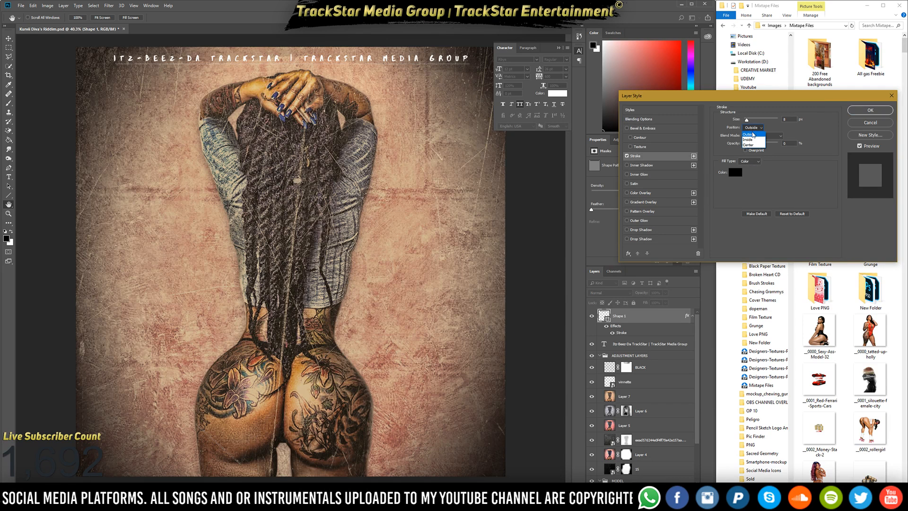
{"action": "left_click", "coordinate": [750, 135]}
{"action": "left_click_drag", "start_coordinate": [773, 147], "coordinate": [870, 153]}
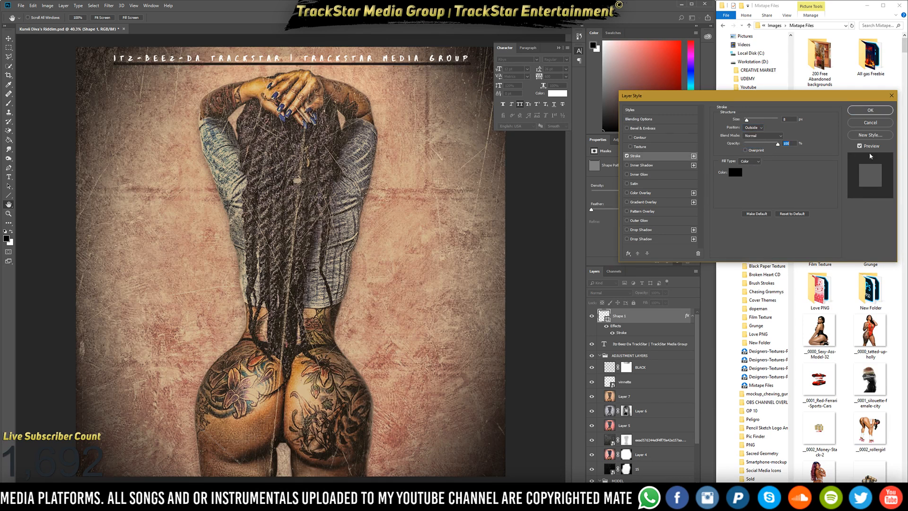
{"action": "double_click", "coordinate": [786, 120]}
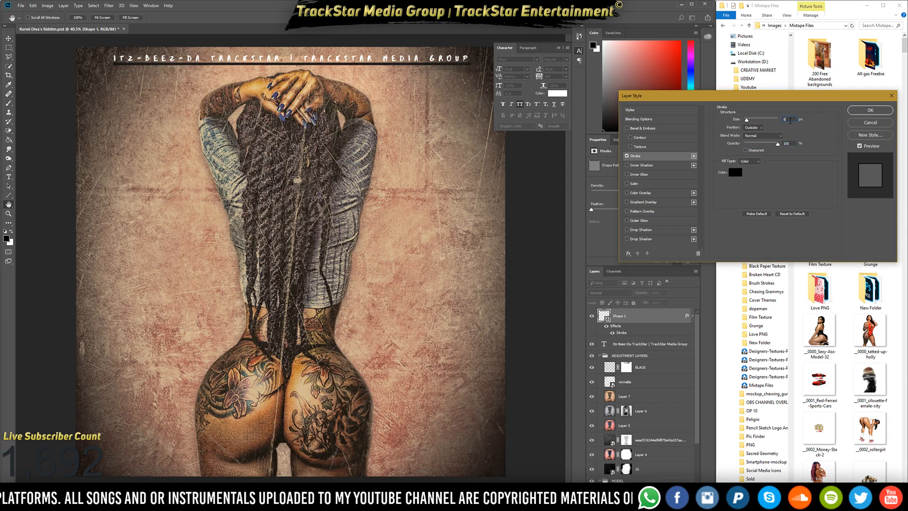
{"action": "type", "text": "5"}
{"action": "key", "text": "Tab"}
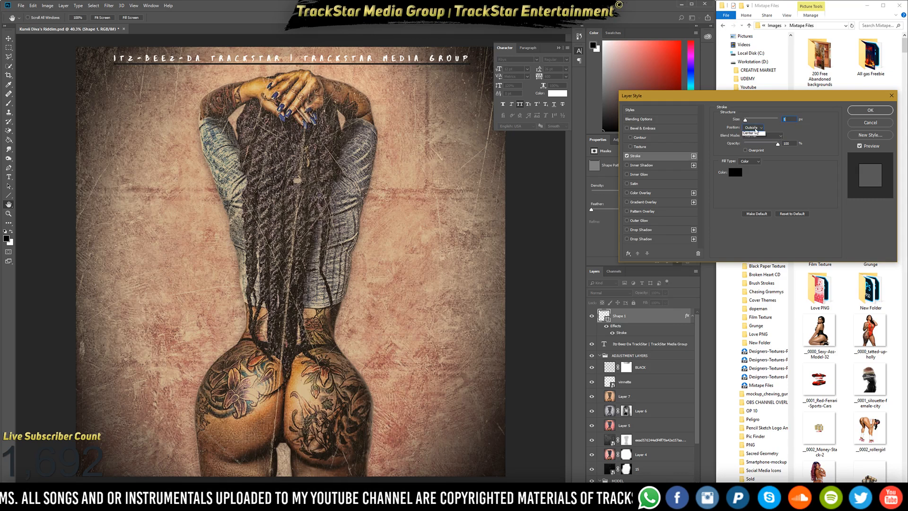
Set the underline's stroke effect colour to ffffff, reduce the stroke size slightly and apply the layer style.
{"action": "left_click", "coordinate": [737, 173]}
{"action": "type", "text": "ffffff"}
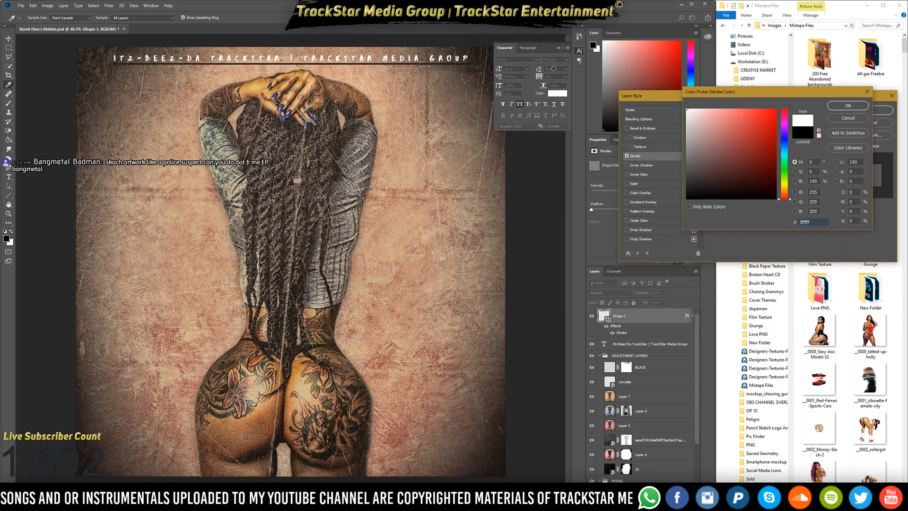
{"action": "key", "text": "Return"}
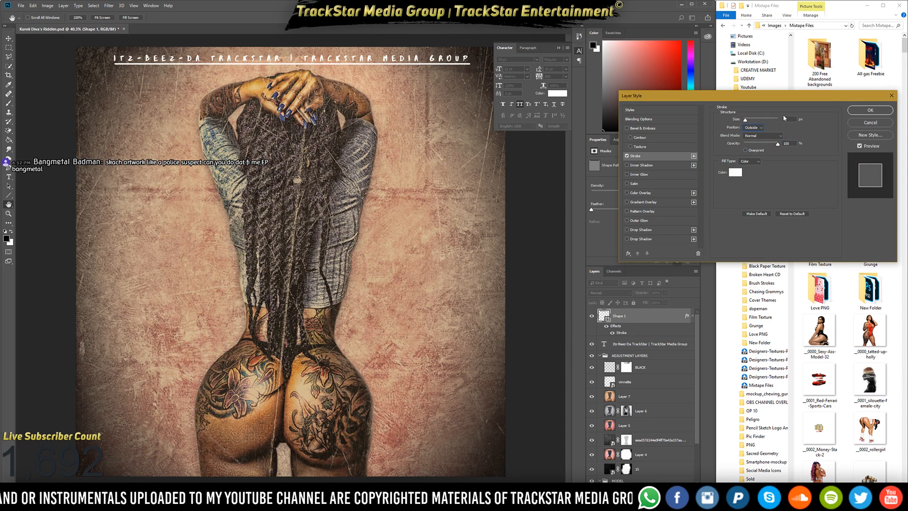
{"action": "key", "text": "Down"}
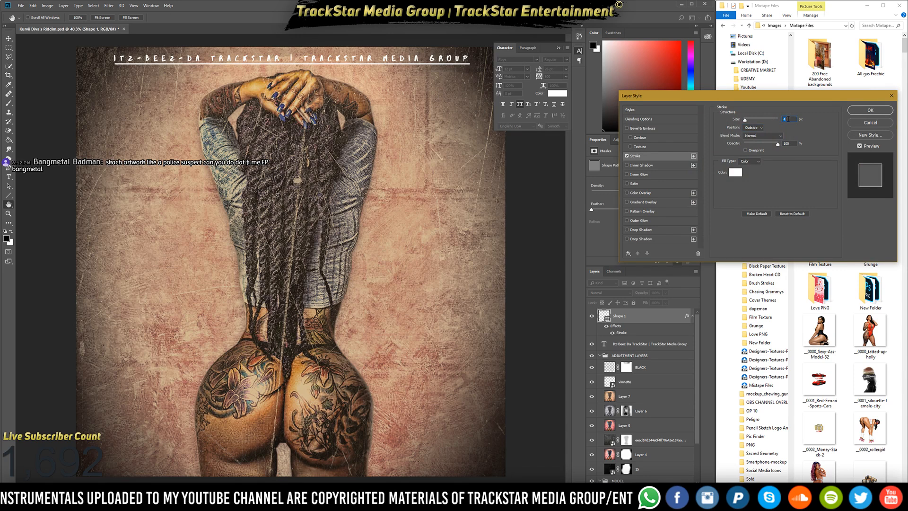
{"action": "key", "text": "Down"}
{"action": "key", "text": "Return"}
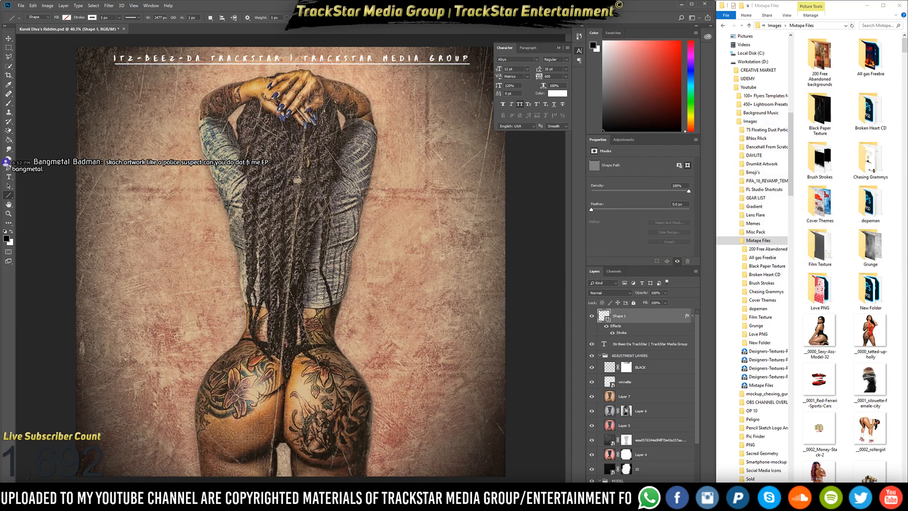
Rasterize the underline shape together with its stroke effect, and collapse the character settings covering the heading.
{"action": "right_click", "coordinate": [622, 313]}
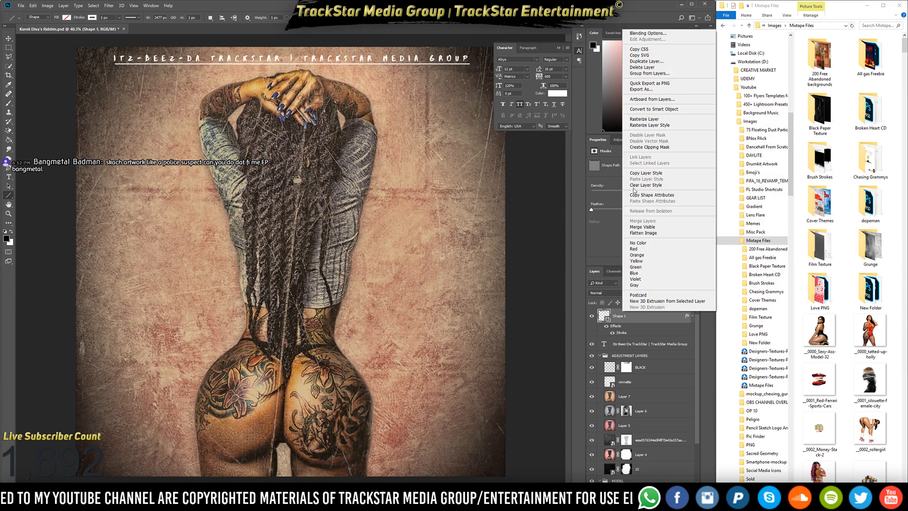
{"action": "left_click", "coordinate": [642, 118]}
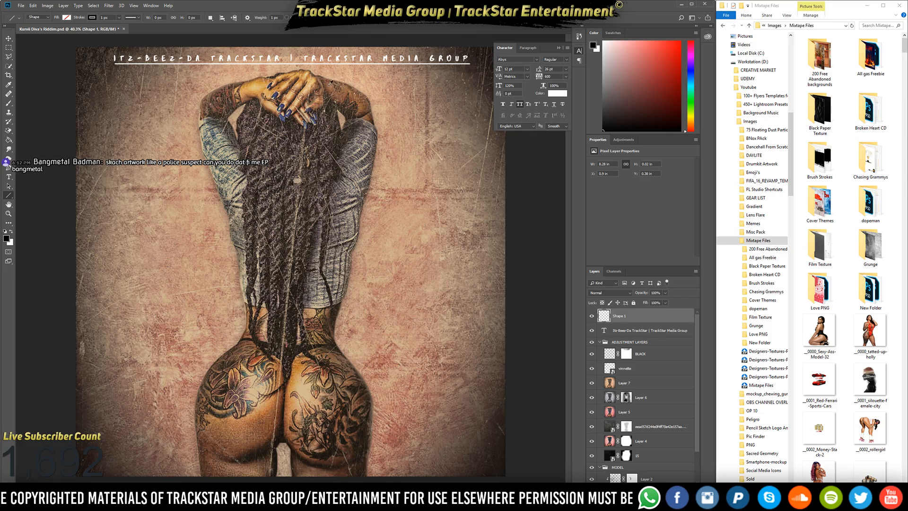
{"action": "scroll", "coordinate": [293, 57], "scroll_direction": "up", "scroll_amount": 2}
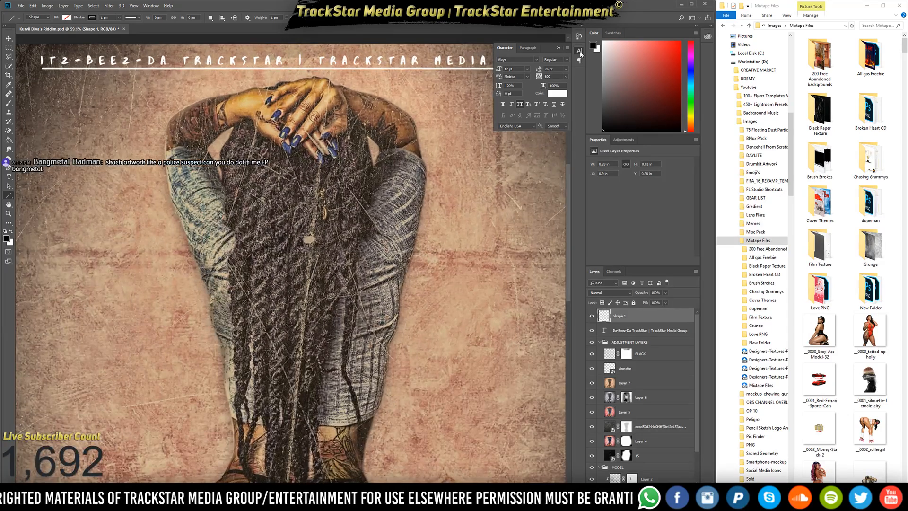
{"action": "left_click", "coordinate": [579, 51]}
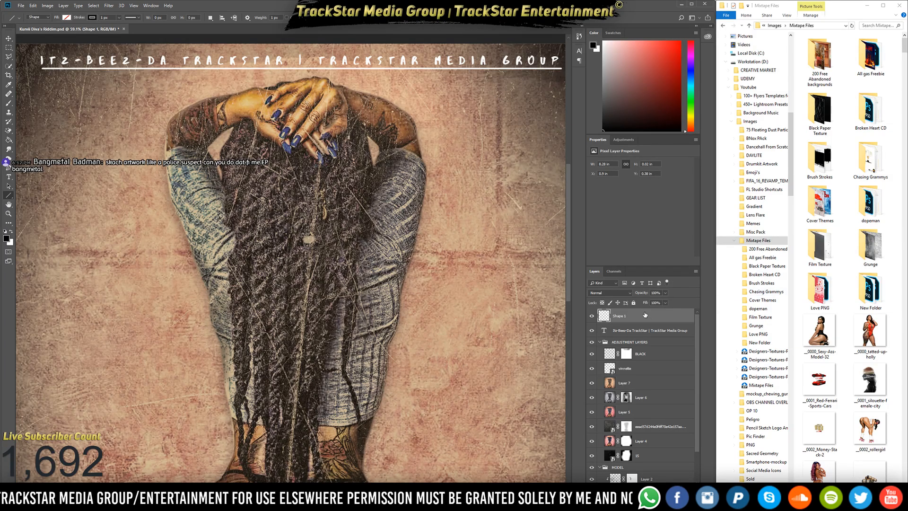
{"action": "right_click", "coordinate": [616, 316]}
{"action": "left_click", "coordinate": [615, 316]}
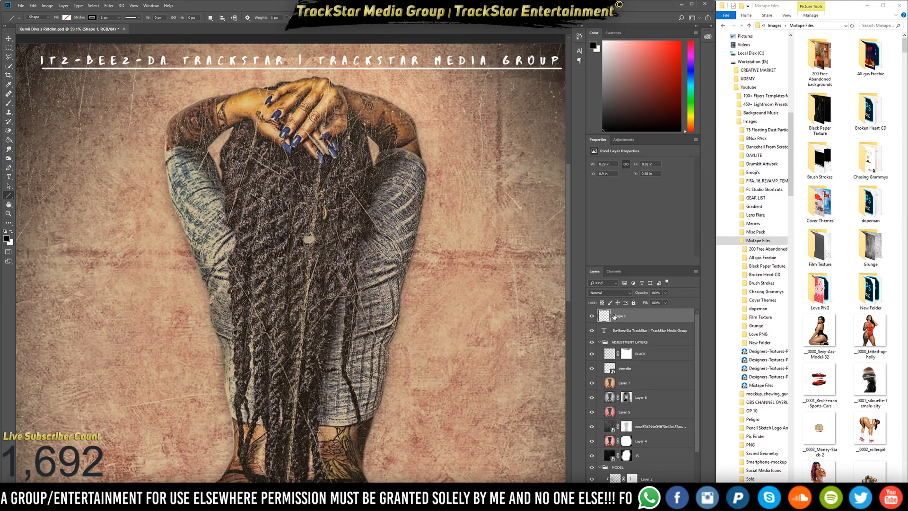
{"action": "key", "text": "Return"}
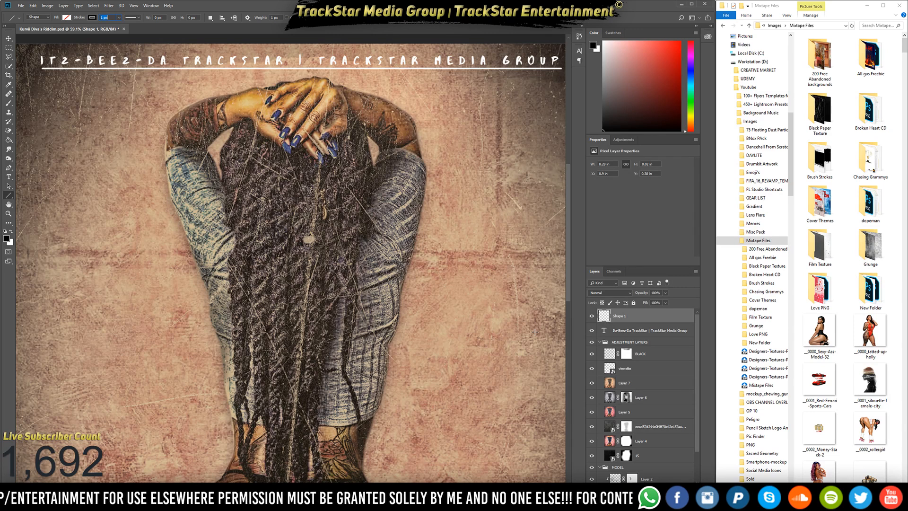
{"action": "key", "text": "Return"}
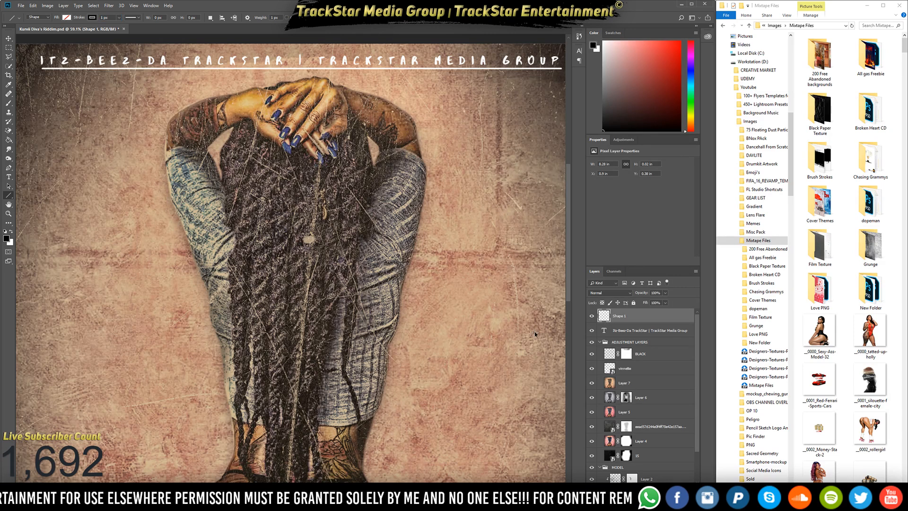
Duplicate the underline layer and nudge the copy straight up to just above the heading text, at Y about 0.14 in.
{"action": "left_click", "coordinate": [634, 331]}
{"action": "left_click", "coordinate": [621, 317]}
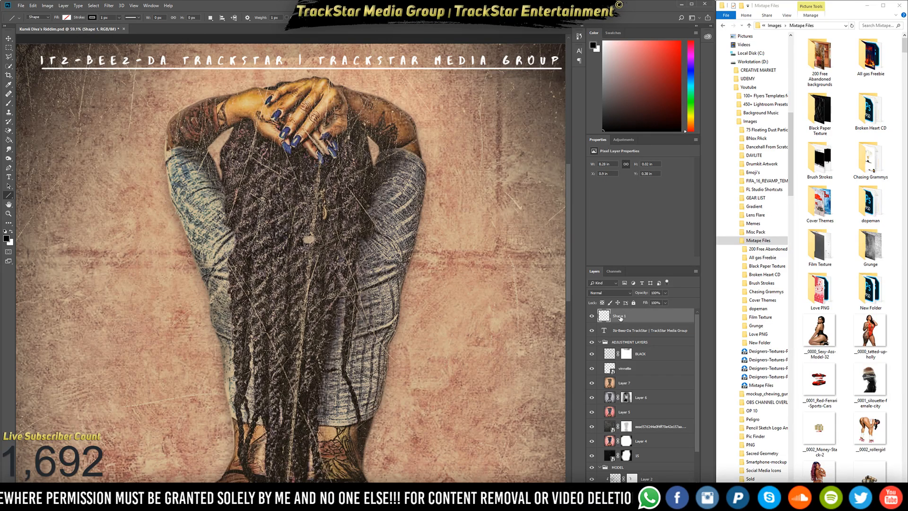
{"action": "key", "text": "ctrl+j"}
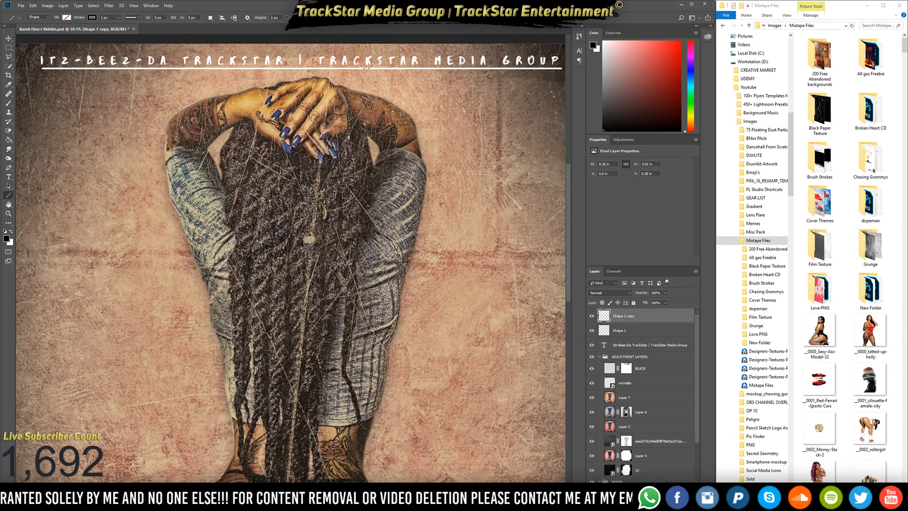
{"action": "key", "text": "v"}
{"action": "key", "text": "Up"}
{"action": "key", "text": "Up"}
{"action": "key", "text": "Up"}
{"action": "key", "text": "Up"}
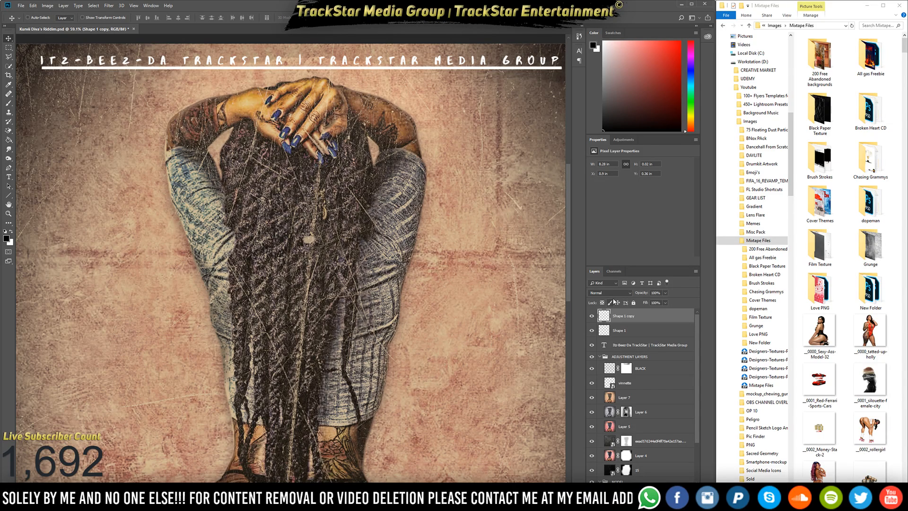
{"action": "key", "text": "Up"}
{"action": "key", "text": "Up"}
{"action": "key", "text": "Up"}
{"action": "key", "text": "Up"}
{"action": "key", "text": "Up"}
{"action": "key", "text": "Up"}
{"action": "key", "text": "Up"}
{"action": "key", "text": "Up"}
{"action": "key", "text": "Up"}
{"action": "key", "text": "Up"}
{"action": "key", "text": "Up"}
{"action": "key", "text": "Up"}
{"action": "key", "text": "Up"}
{"action": "key", "text": "Up"}
{"action": "key", "text": "Up"}
{"action": "key", "text": "Up"}
{"action": "key", "text": "Up"}
{"action": "key", "text": "Up"}
{"action": "key", "text": "Up"}
{"action": "key", "text": "Up"}
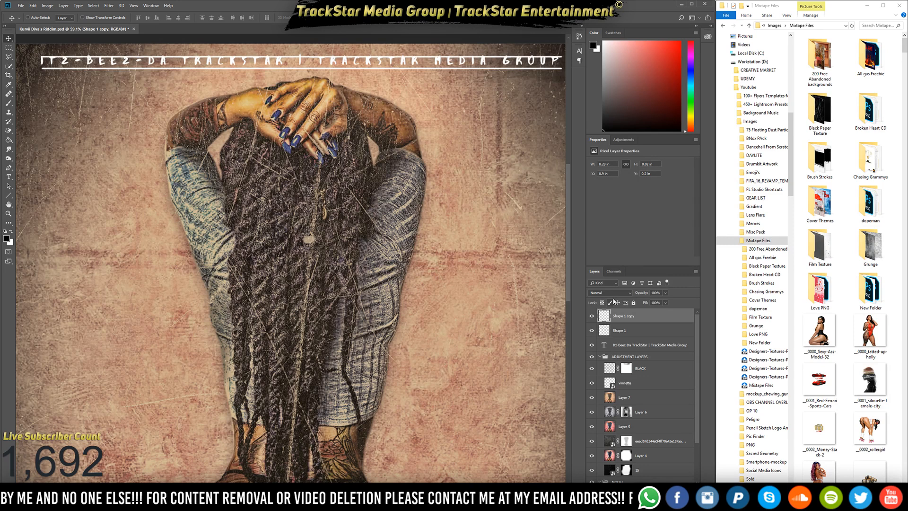
{"action": "key", "text": "Up"}
{"action": "key", "text": "Up"}
{"action": "key", "text": "Up"}
{"action": "key", "text": "Up"}
{"action": "key", "text": "Up"}
{"action": "key", "text": "Up"}
{"action": "key", "text": "Up"}
{"action": "key", "text": "Up"}
{"action": "key", "text": "Up"}
{"action": "key", "text": "Up"}
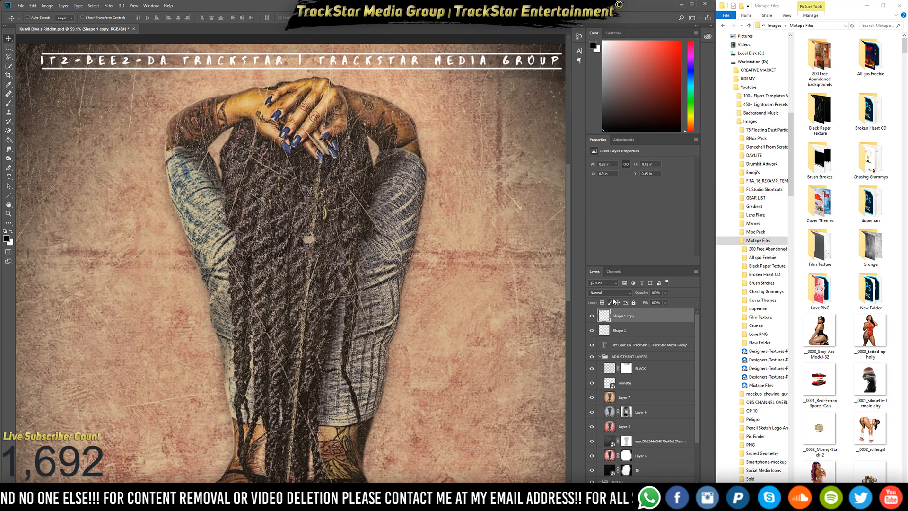
{"action": "key", "text": "Up"}
{"action": "key", "text": "Up"}
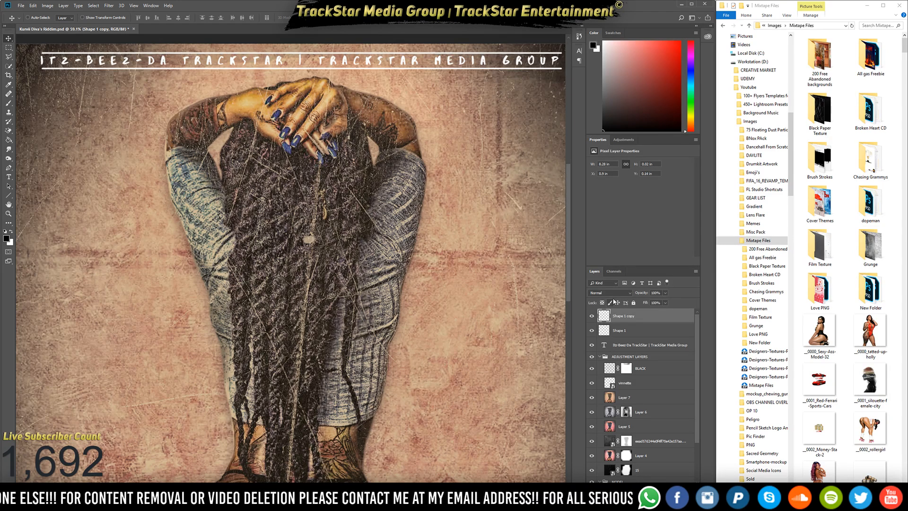
Nudge both lines slightly left to align them with the heading, and group them with the heading text layer.
{"action": "left_click", "coordinate": [630, 332], "text": "shift"}
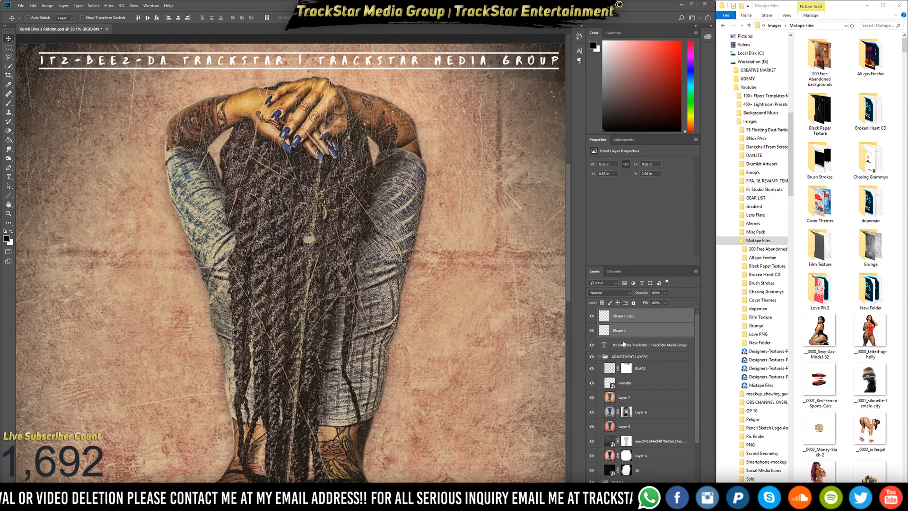
{"action": "left_click", "coordinate": [629, 345], "text": "shift"}
{"action": "key", "text": "ctrl+g"}
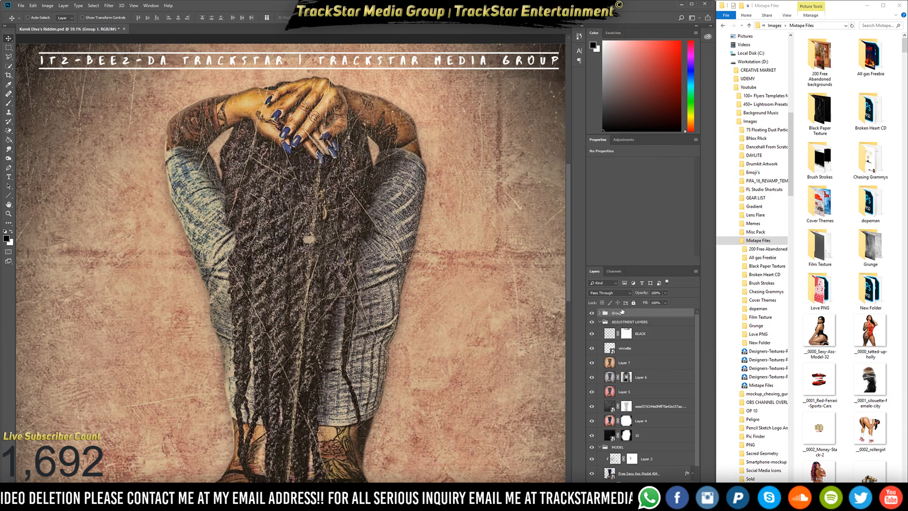
Rename the group holding the heading and its two lines LABEL INFO.
{"action": "double_click", "coordinate": [620, 319]}
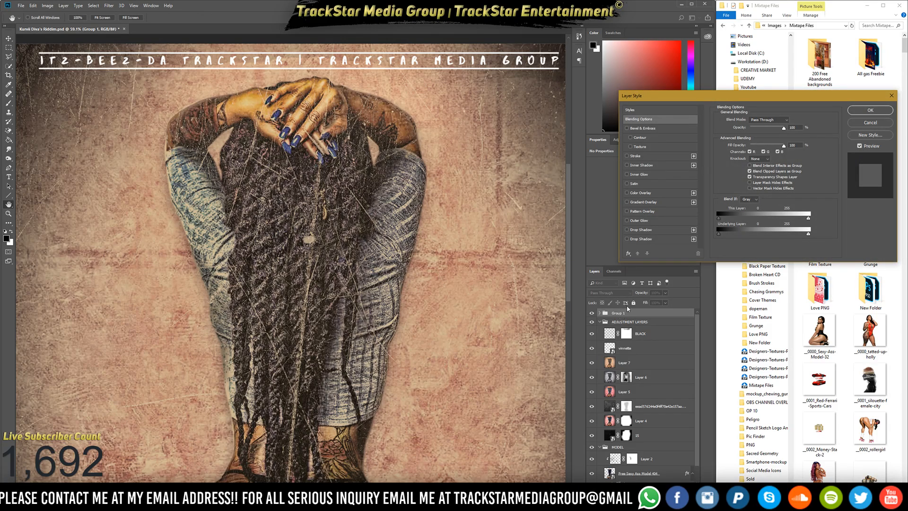
{"action": "left_click", "coordinate": [870, 122]}
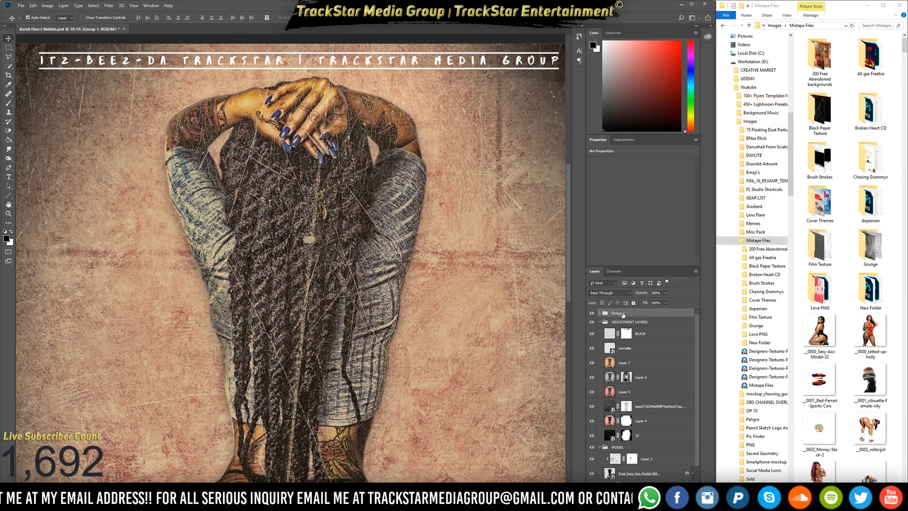
{"action": "double_click", "coordinate": [623, 313]}
{"action": "type", "text": "LAB"}
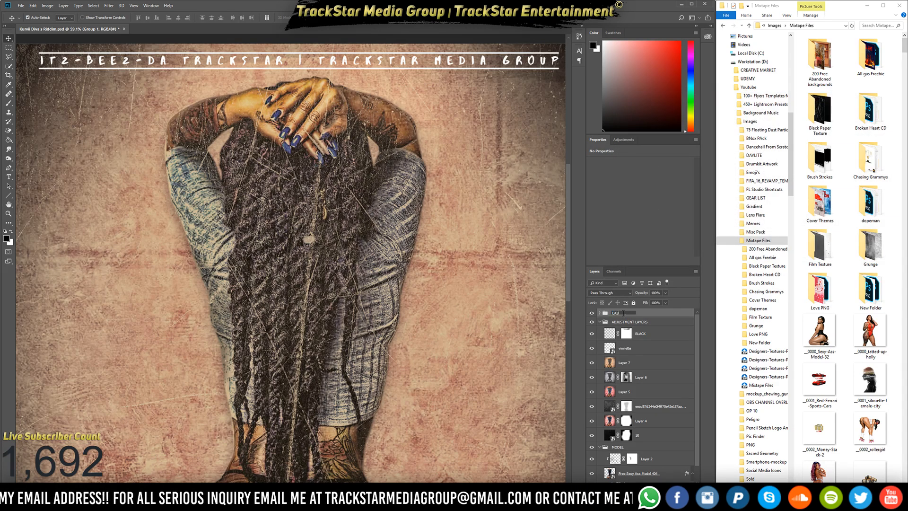
{"action": "type", "text": "EL INFO"}
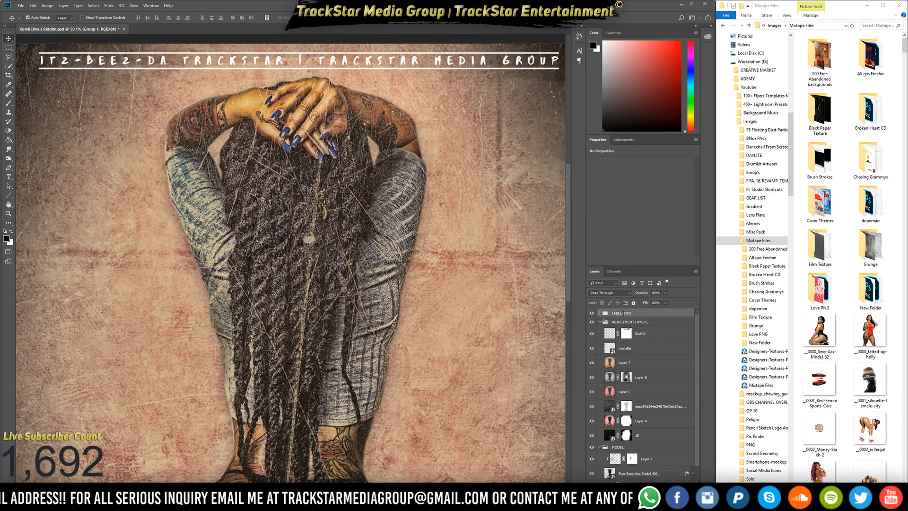
Commit the LABEL INFO group name, and hide and show the group again to check the heading.
{"action": "key", "text": "Return"}
{"action": "left_click", "coordinate": [591, 313]}
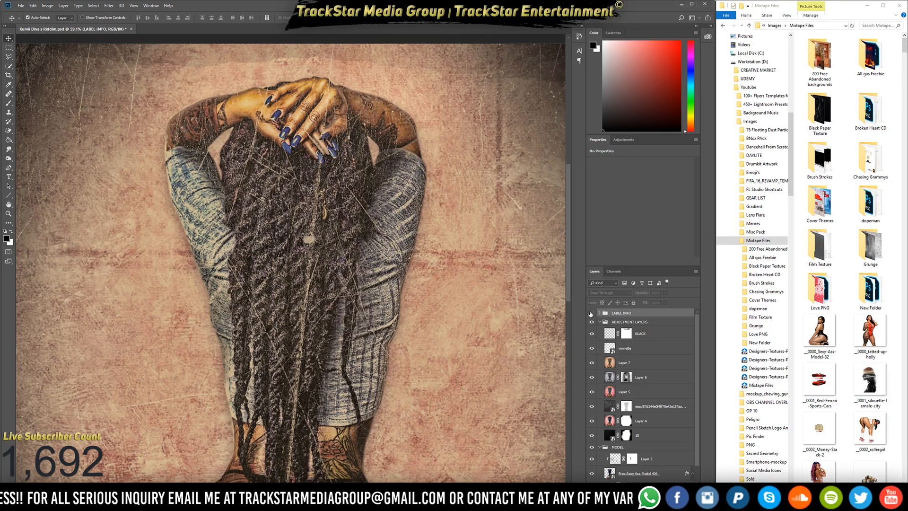
{"action": "left_click", "coordinate": [591, 313]}
Create a large paragraph text box across the model's back and enter KURVII.
{"action": "scroll", "coordinate": [352, 256], "scroll_direction": "down", "scroll_amount": 2}
{"action": "scroll", "coordinate": [351, 256], "scroll_direction": "down", "scroll_amount": 1}
{"action": "scroll", "coordinate": [346, 268], "scroll_direction": "up", "scroll_amount": 2}
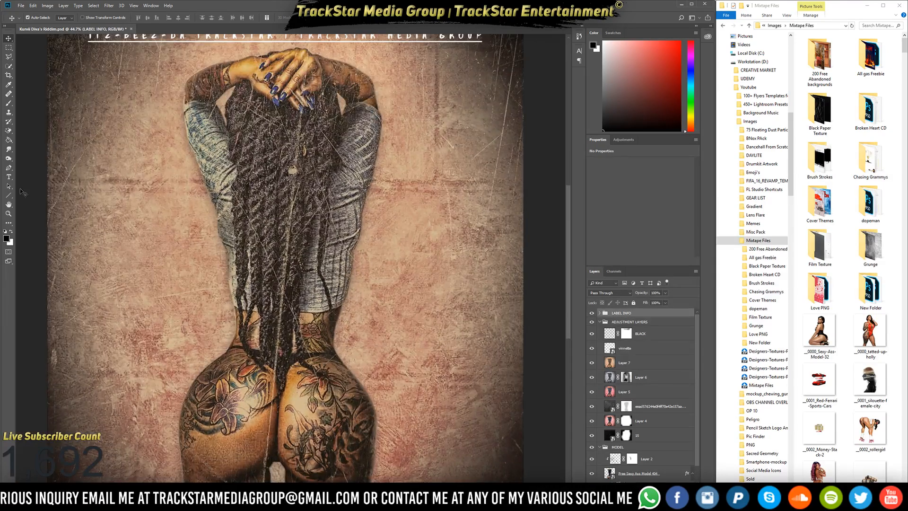
{"action": "left_click", "coordinate": [9, 177]}
{"action": "left_click_drag", "start_coordinate": [91, 107], "coordinate": [492, 344]}
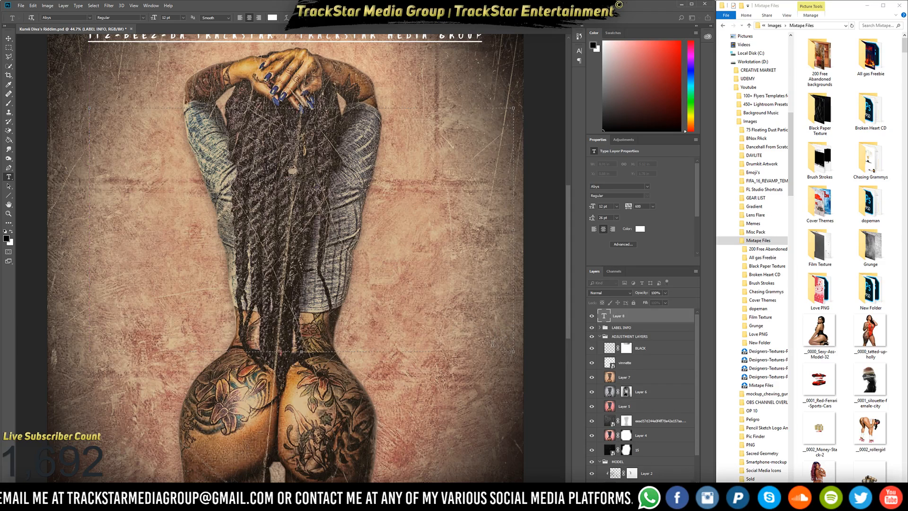
{"action": "type", "text": "KUR"}
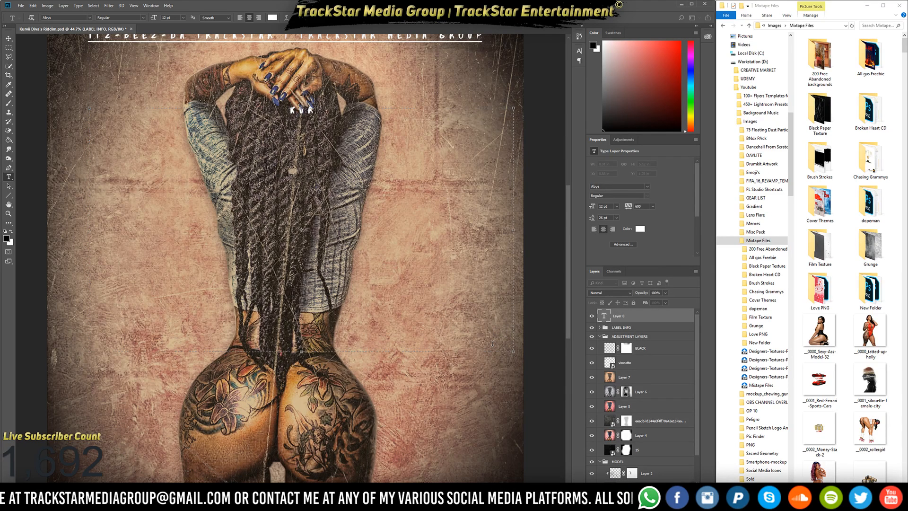
{"action": "type", "text": "VII"}
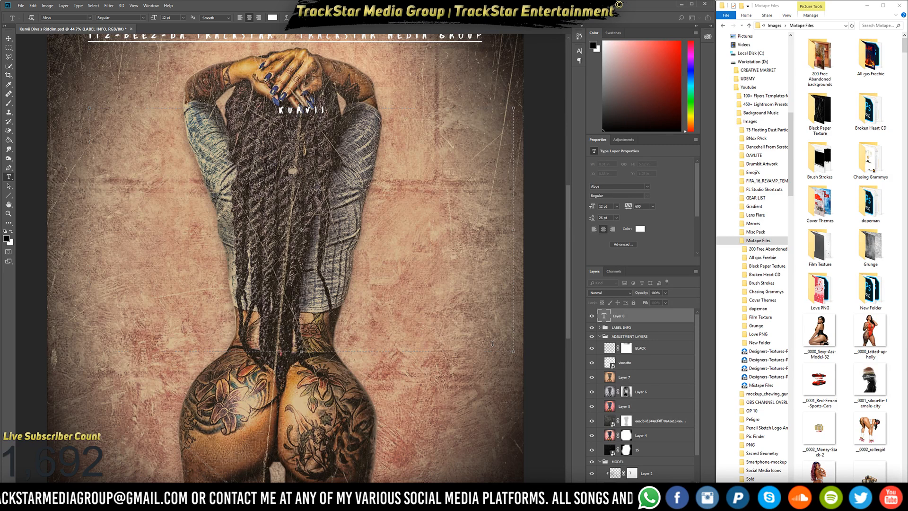
{"action": "key", "text": "ctrl+Return"}
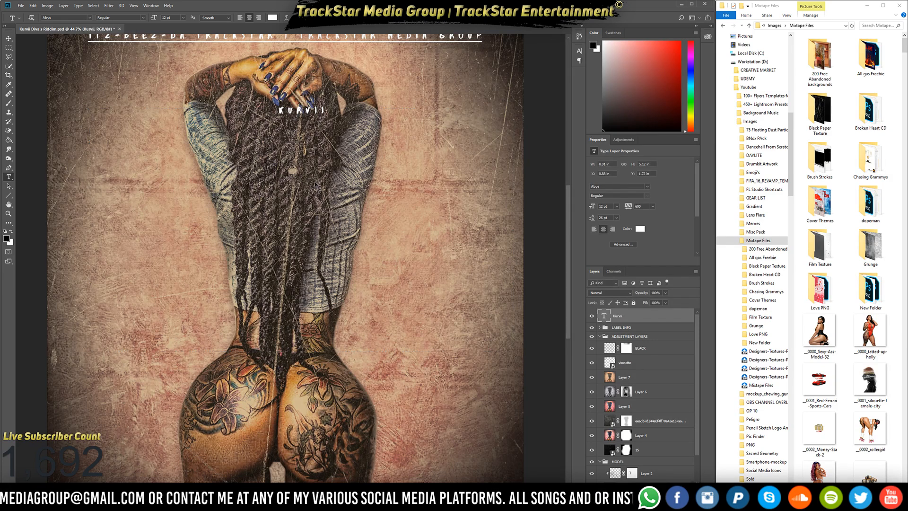
Set the KURVII text's font size to 60 pt.
{"action": "left_click", "coordinate": [181, 19]}
{"action": "left_click", "coordinate": [176, 22]}
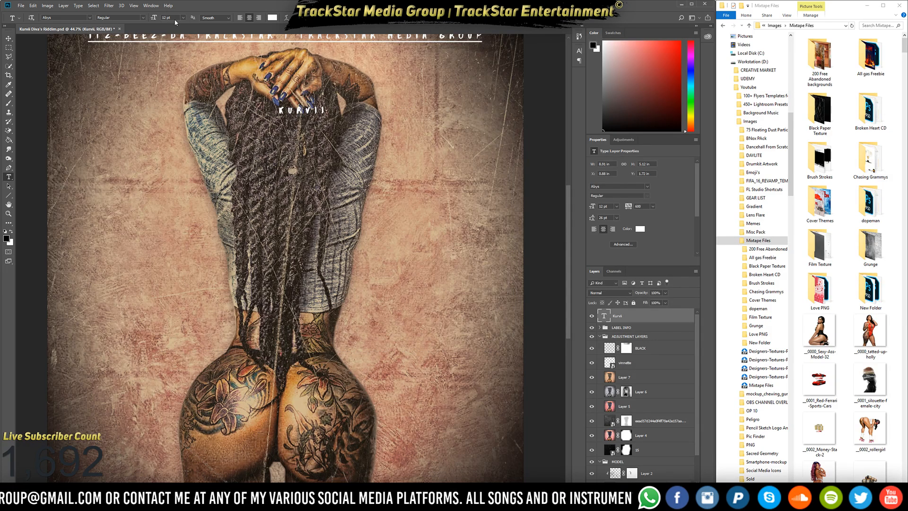
{"action": "left_click", "coordinate": [176, 19]}
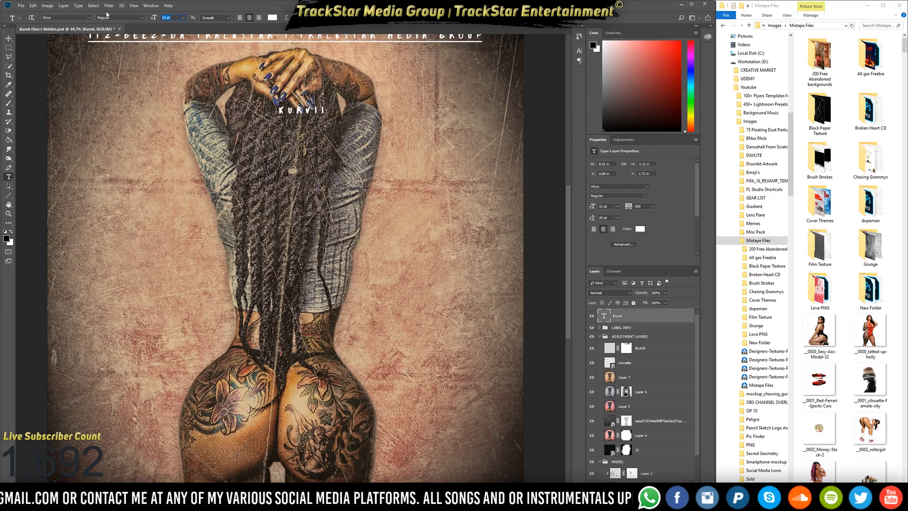
{"action": "type", "text": "60"}
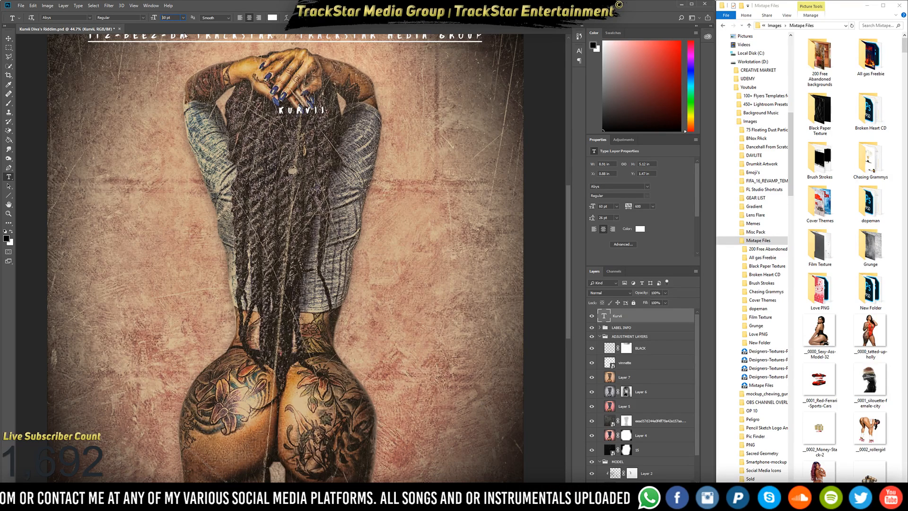
{"action": "key", "text": "Return"}
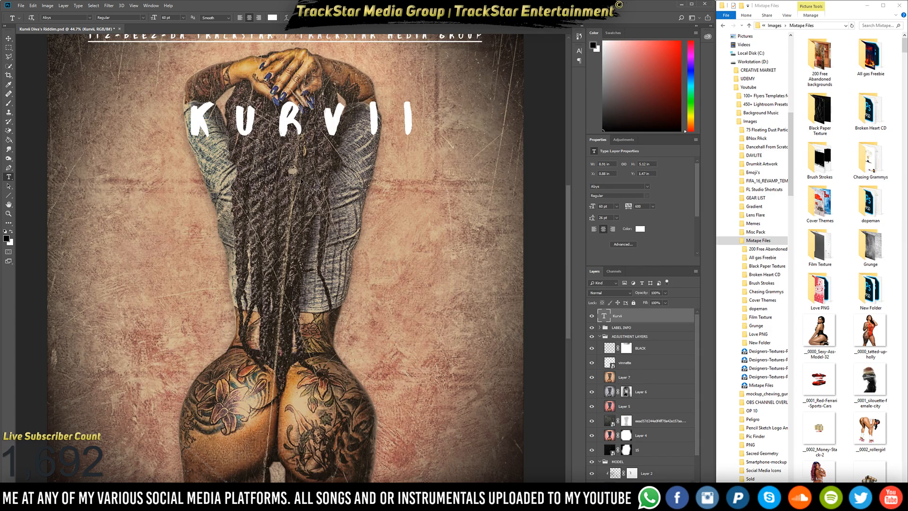
Rotate the KURVII text about 15 degrees counter-clockwise and move it down and slightly left over the model's upper back.
{"action": "key", "text": "ctrl+t"}
{"action": "left_click_drag", "start_coordinate": [478, 392], "coordinate": [520, 326]}
{"action": "left_click_drag", "start_coordinate": [290, 309], "coordinate": [290, 373]}
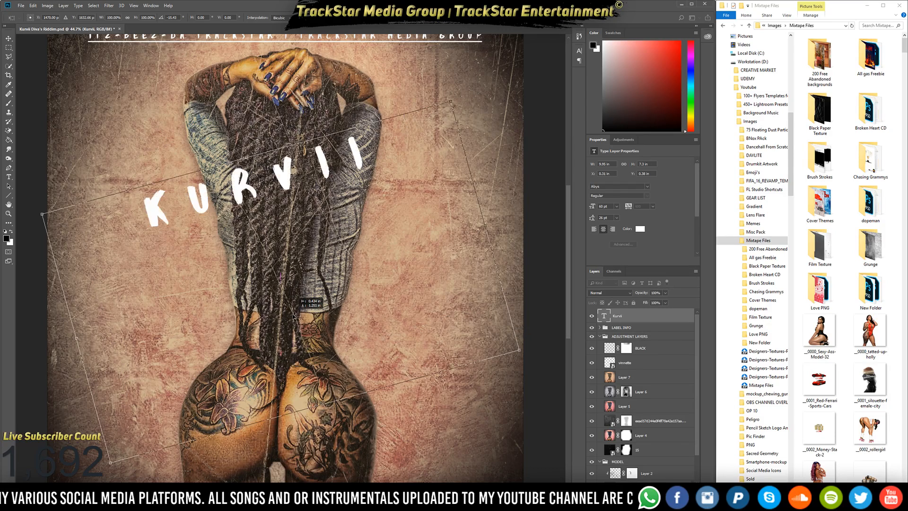
{"action": "key", "text": "Return"}
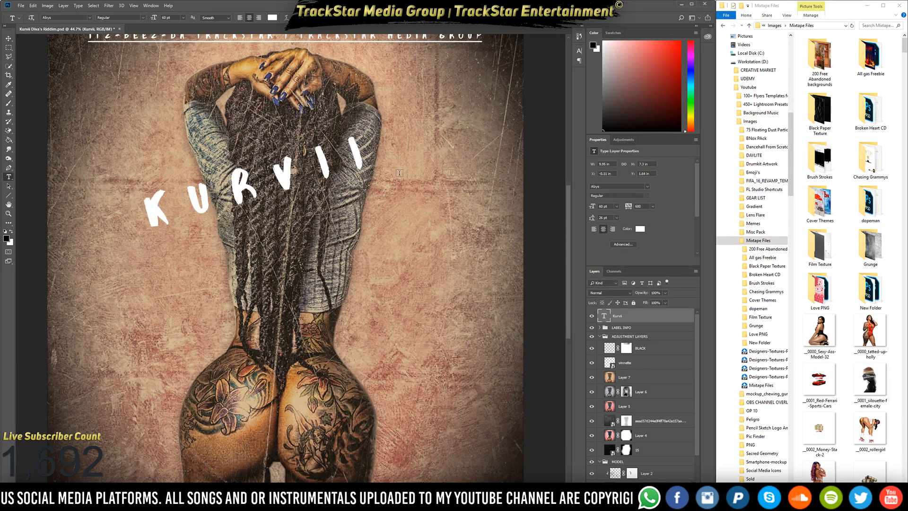
Set the KURVII text's tracking to 0 in the character settings.
{"action": "left_click", "coordinate": [579, 51]}
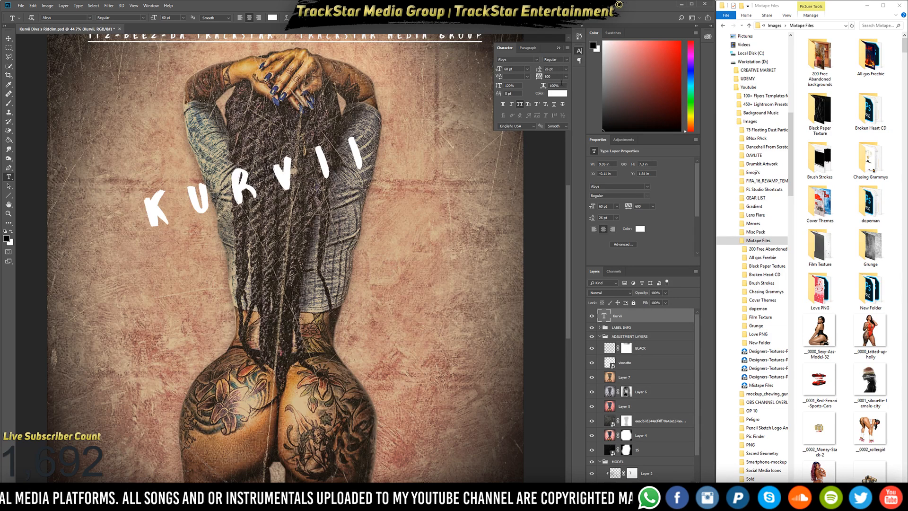
{"action": "key", "text": "Return"}
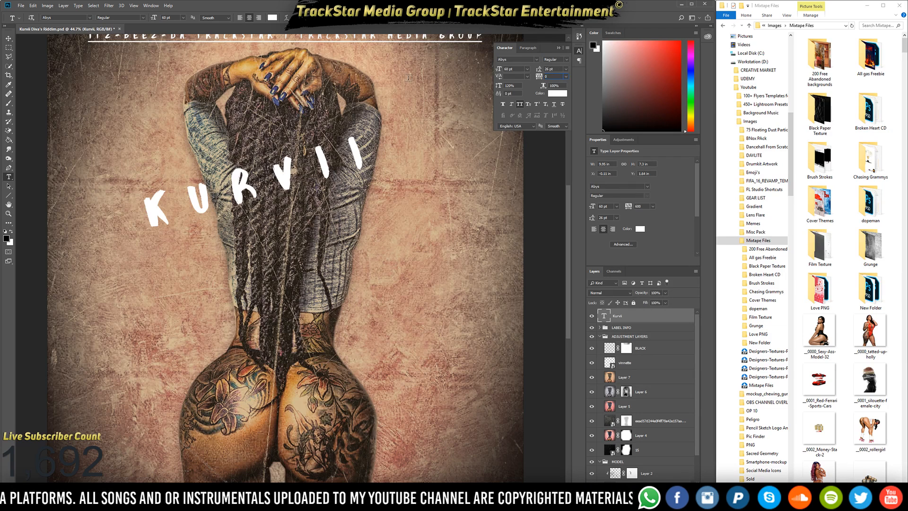
{"action": "type", "text": "0"}
{"action": "key", "text": "Return"}
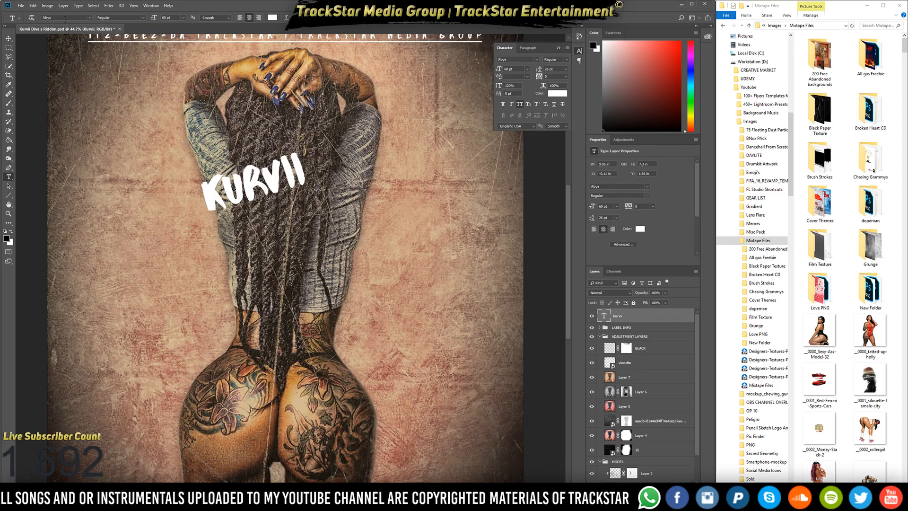
Try successive fonts on the KURVII text, going alphabetically from Abys through to AR ESSENCE.
{"action": "left_click", "coordinate": [65, 19]}
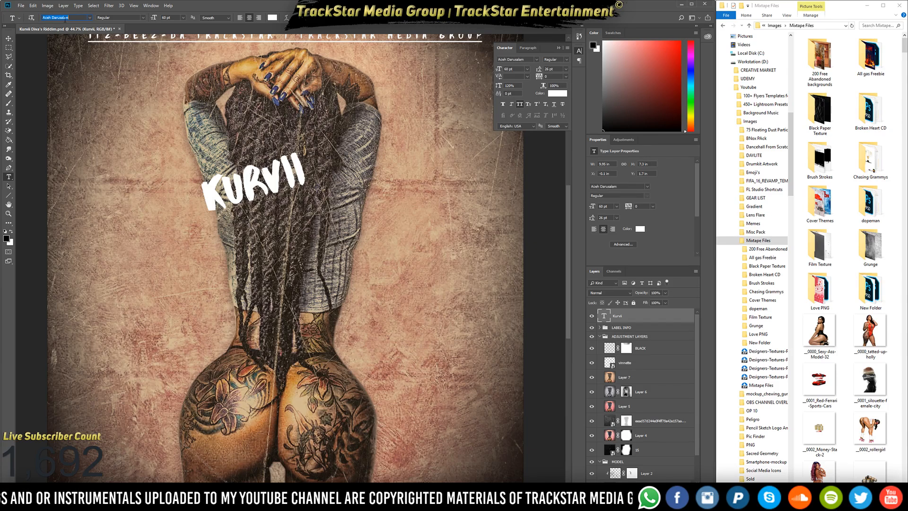
{"action": "key", "text": "Down"}
{"action": "key", "text": "Down"}
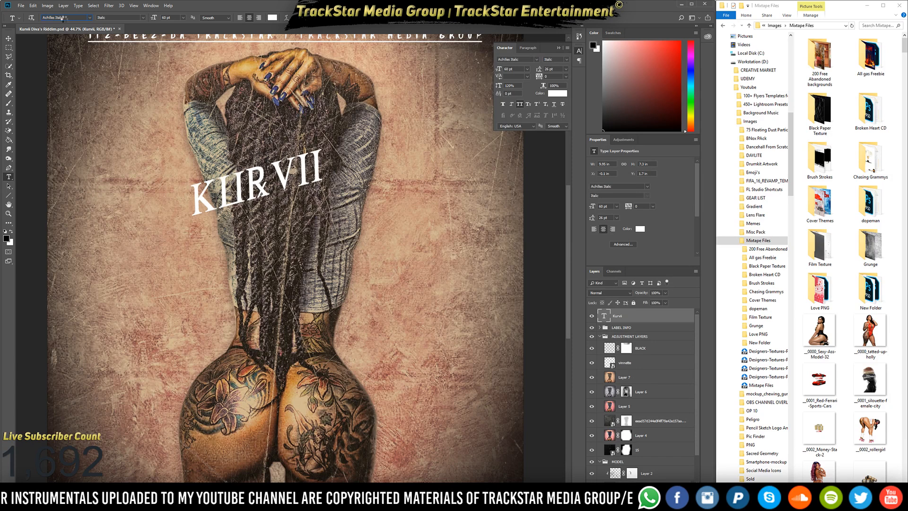
{"action": "key", "text": "Down"}
{"action": "key", "text": "Down"}
{"action": "key", "text": "Down"}
{"action": "key", "text": "Down"}
{"action": "key", "text": "Down"}
{"action": "key", "text": "Down"}
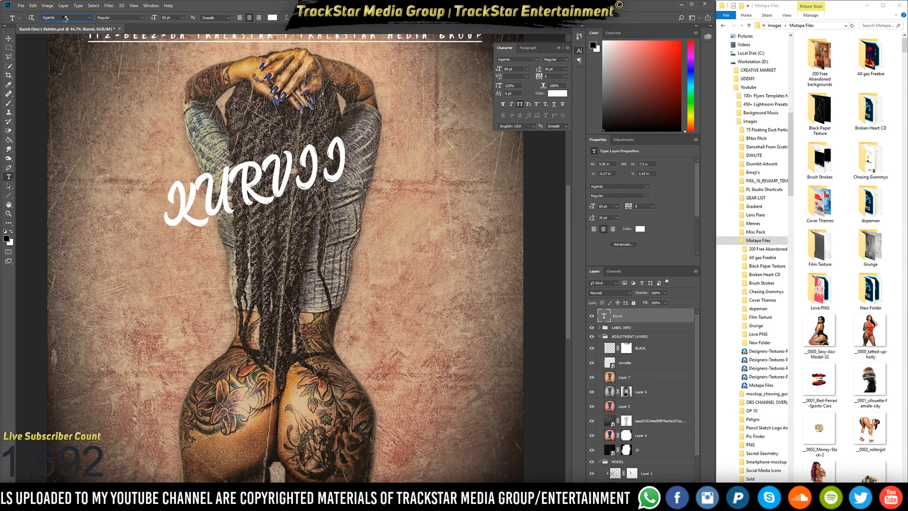
{"action": "key", "text": "Down"}
{"action": "key", "text": "Down"}
{"action": "key", "text": "Down"}
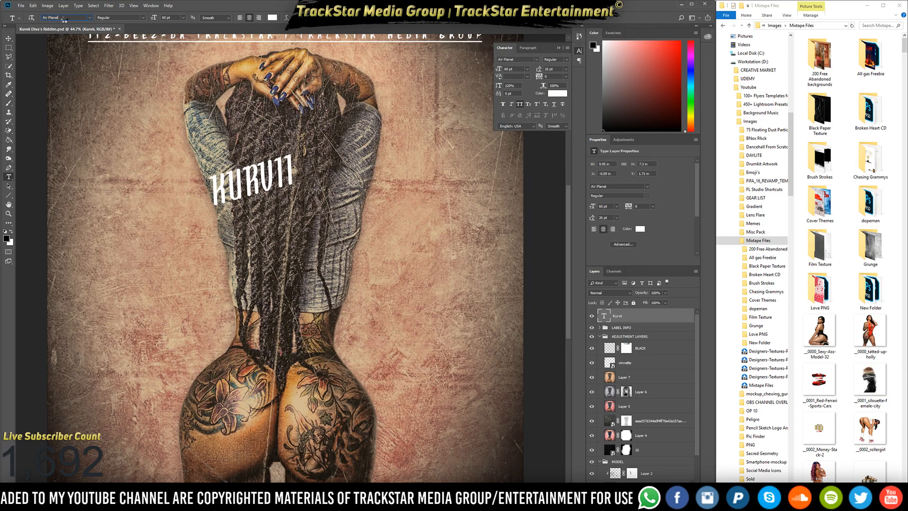
{"action": "key", "text": "Down"}
{"action": "key", "text": "Down"}
{"action": "key", "text": "Down"}
{"action": "key", "text": "Down"}
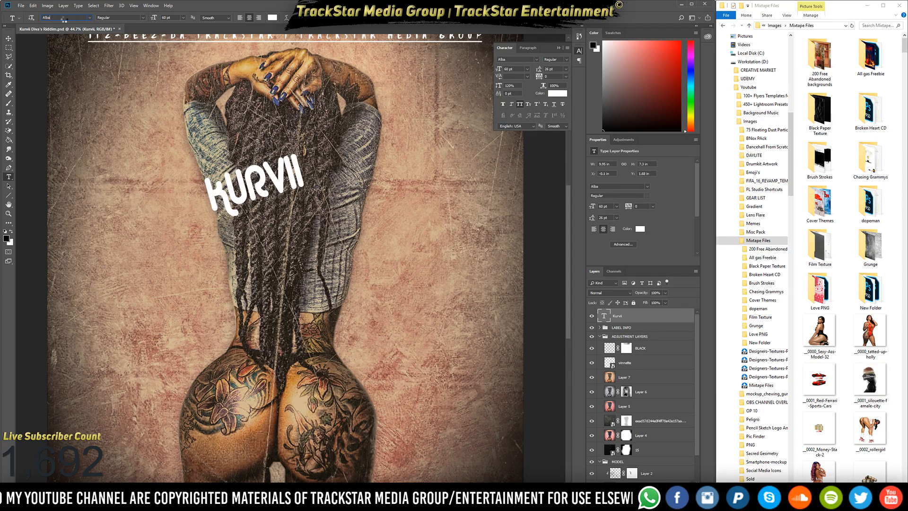
{"action": "key", "text": "Down"}
{"action": "key", "text": "Down"}
{"action": "key", "text": "Down"}
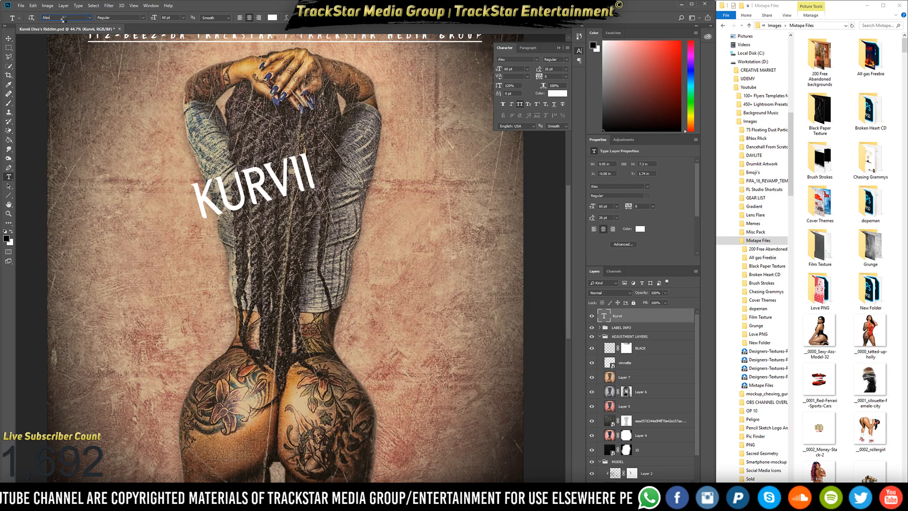
{"action": "key", "text": "Down"}
{"action": "key", "text": "Down"}
{"action": "key", "text": "Down"}
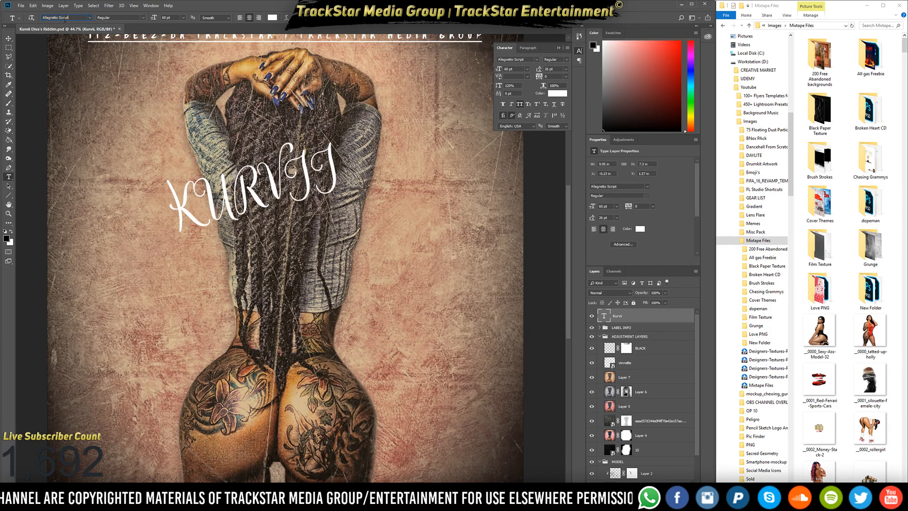
{"action": "key", "text": "Down"}
{"action": "key", "text": "Down"}
{"action": "key", "text": "Down"}
{"action": "key", "text": "Down"}
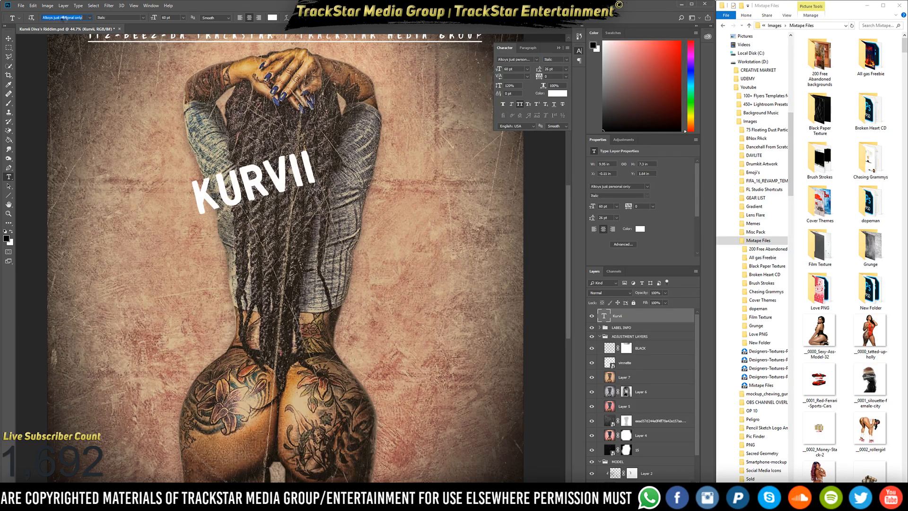
{"action": "key", "text": "Down"}
{"action": "key", "text": "Down"}
{"action": "key", "text": "Down"}
{"action": "key", "text": "Down"}
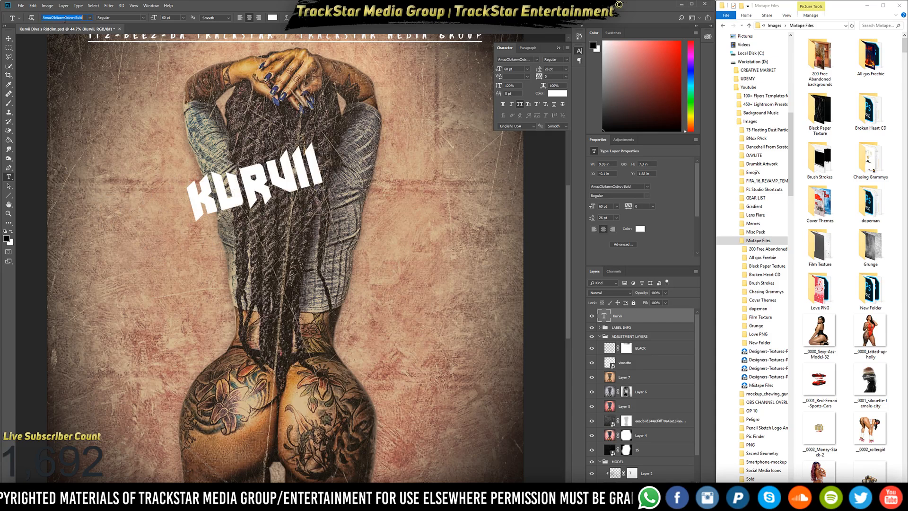
{"action": "key", "text": "Down"}
{"action": "key", "text": "Down"}
{"action": "key", "text": "Down"}
{"action": "key", "text": "Down"}
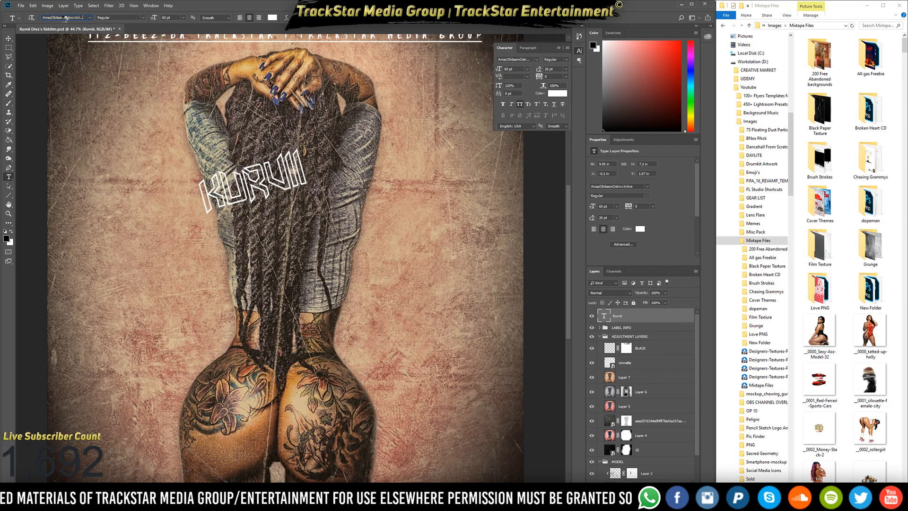
{"action": "key", "text": "Down"}
{"action": "key", "text": "Down"}
{"action": "key", "text": "Down"}
{"action": "key", "text": "Down"}
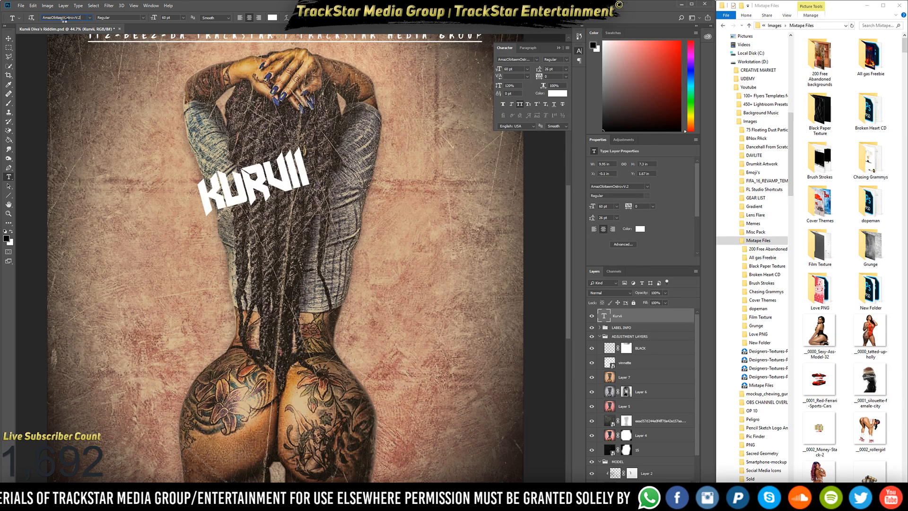
{"action": "key", "text": "Down"}
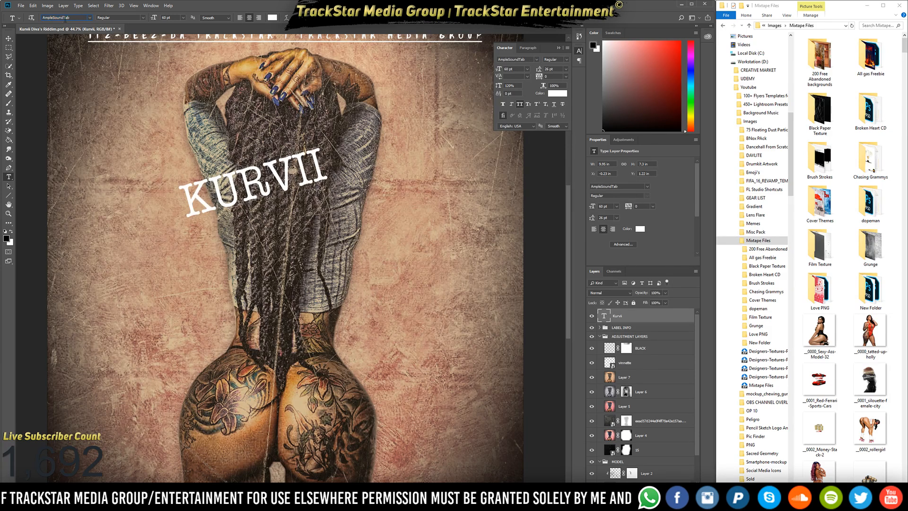
{"action": "key", "text": "Down"}
{"action": "key", "text": "Down"}
{"action": "key", "text": "Down"}
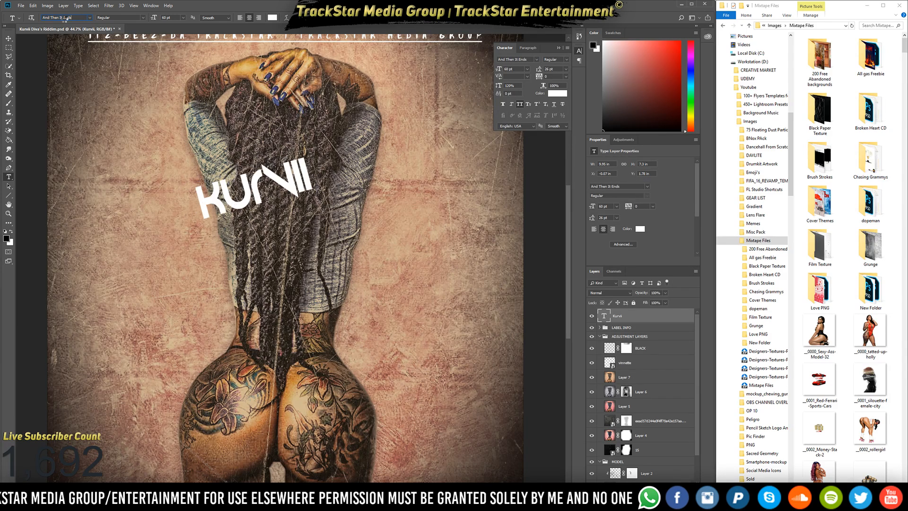
{"action": "key", "text": "Down"}
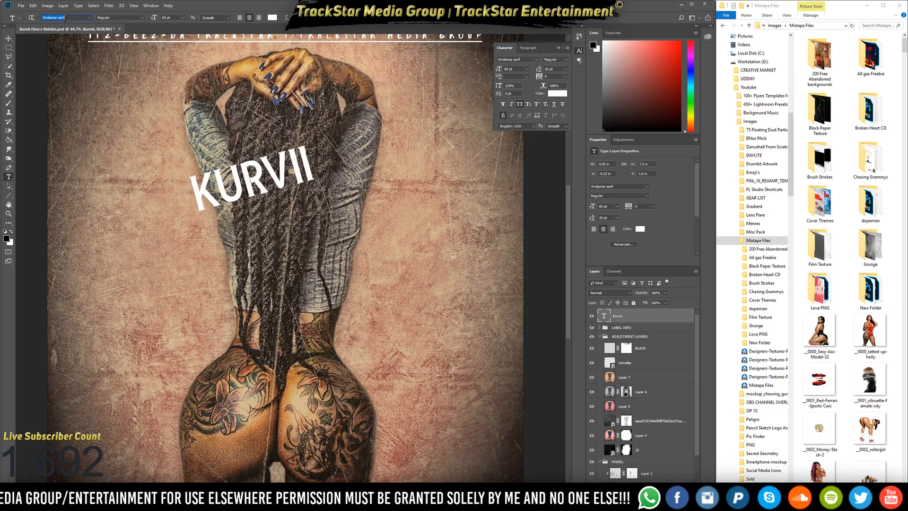
{"action": "key", "text": "Down"}
{"action": "key", "text": "Down"}
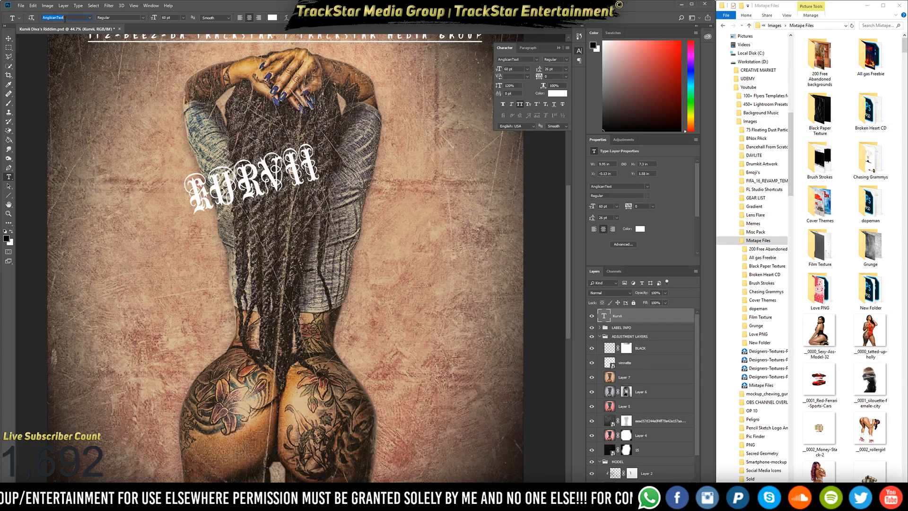
{"action": "key", "text": "Down"}
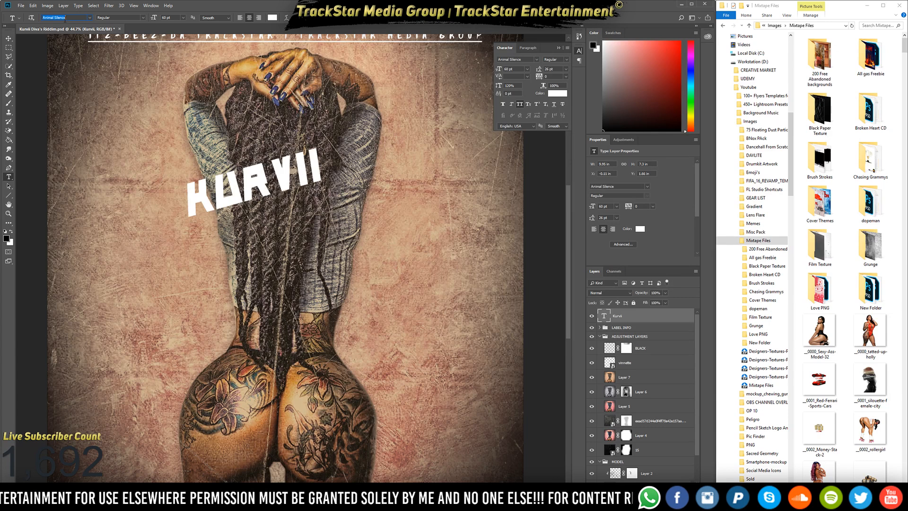
{"action": "key", "text": "Down"}
{"action": "key", "text": "Down"}
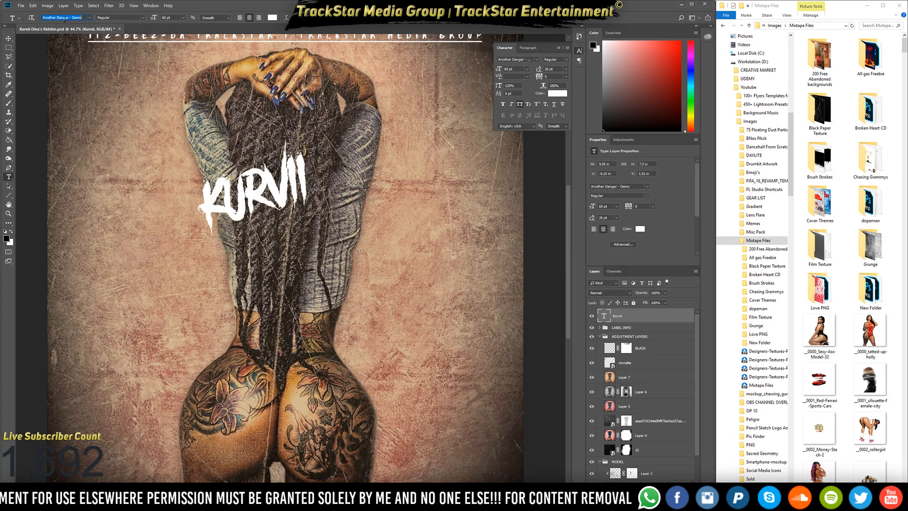
{"action": "key", "text": "Down"}
{"action": "key", "text": "Down"}
{"action": "key", "text": "Down"}
{"action": "key", "text": "Down"}
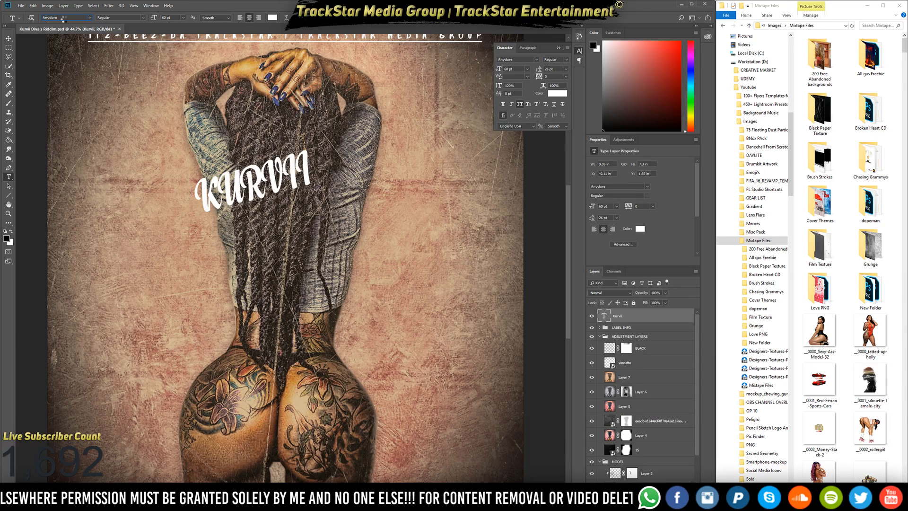
{"action": "key", "text": "Down"}
{"action": "key", "text": "Down"}
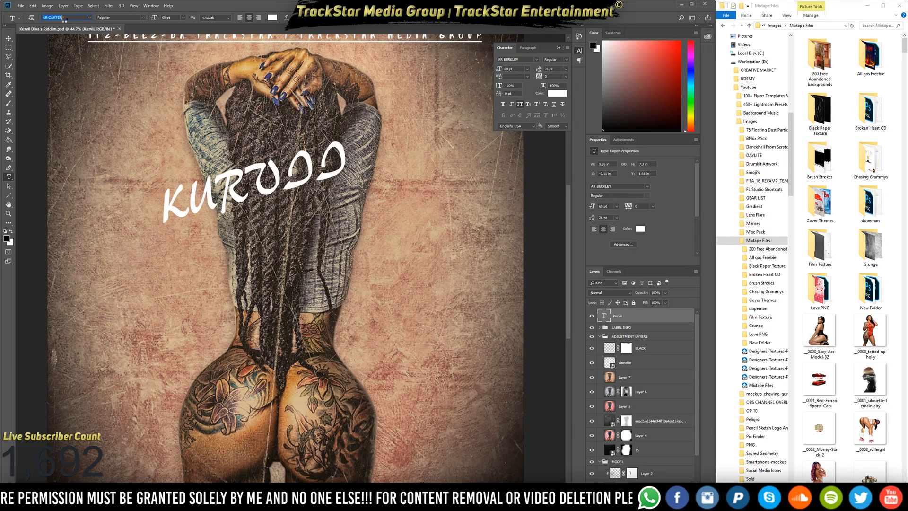
{"action": "key", "text": "Down"}
{"action": "key", "text": "Down"}
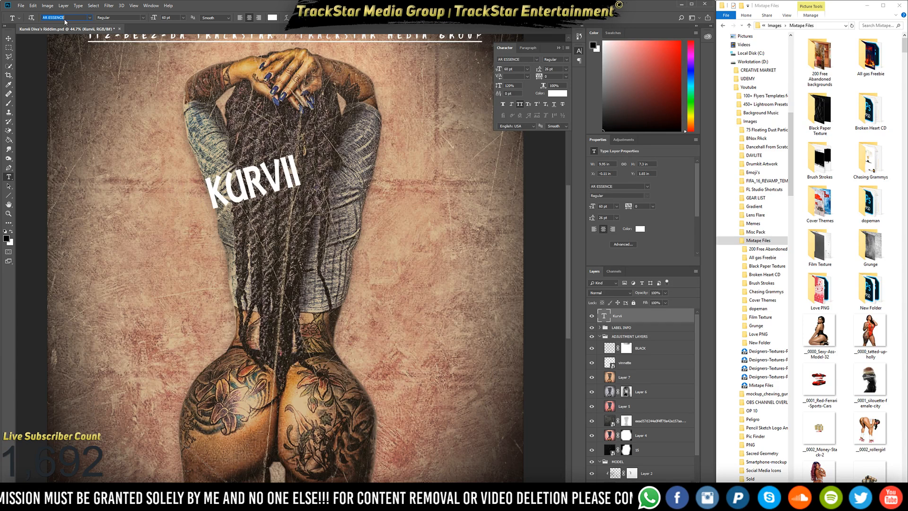
Continue trying successive fonts on the KURVII text past AR ESSENCE and choose Asphalts Brush.
{"action": "key", "text": "Down"}
{"action": "key", "text": "Down"}
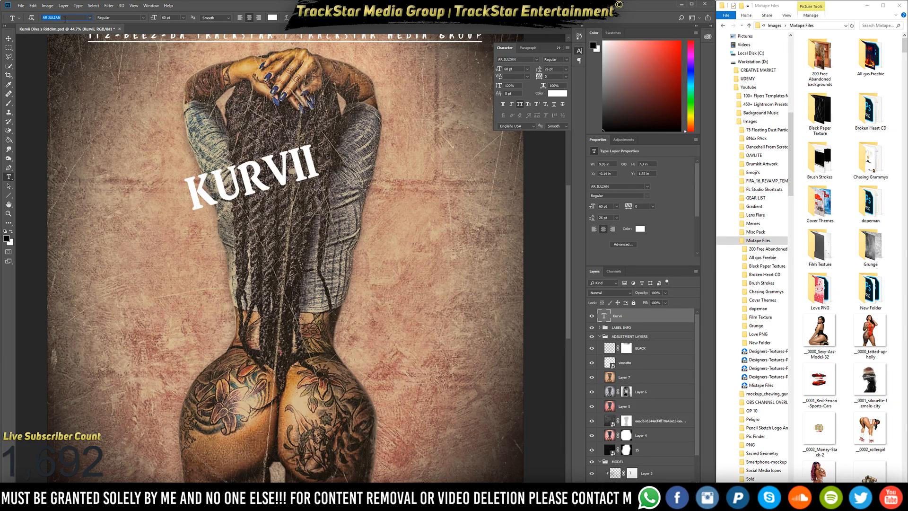
{"action": "key", "text": "Down"}
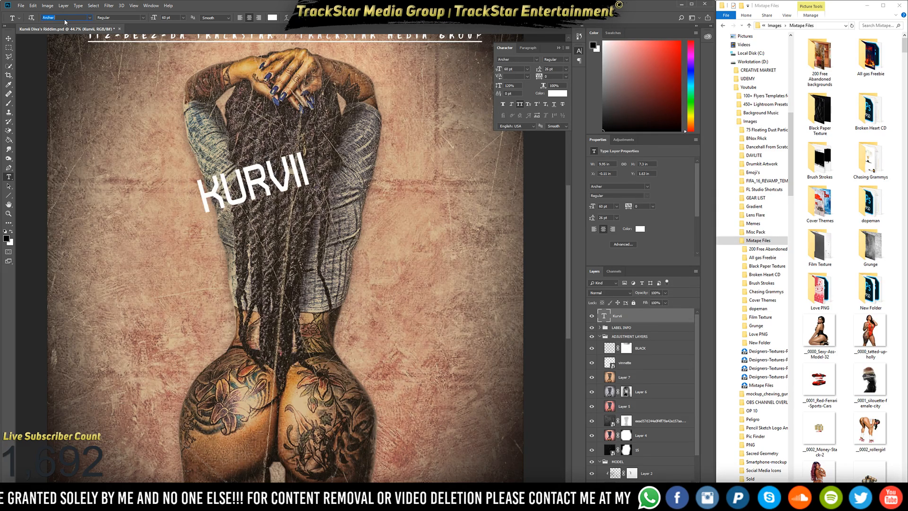
{"action": "key", "text": "Down"}
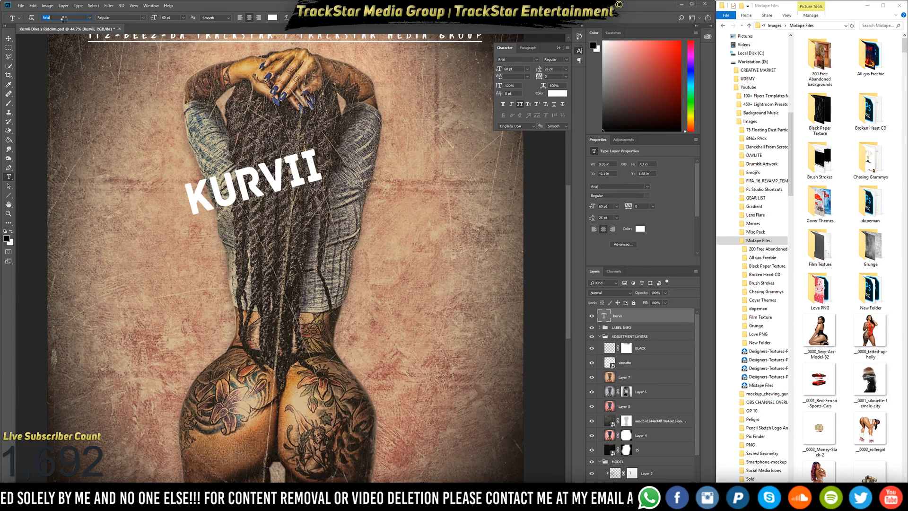
{"action": "key", "text": "Down"}
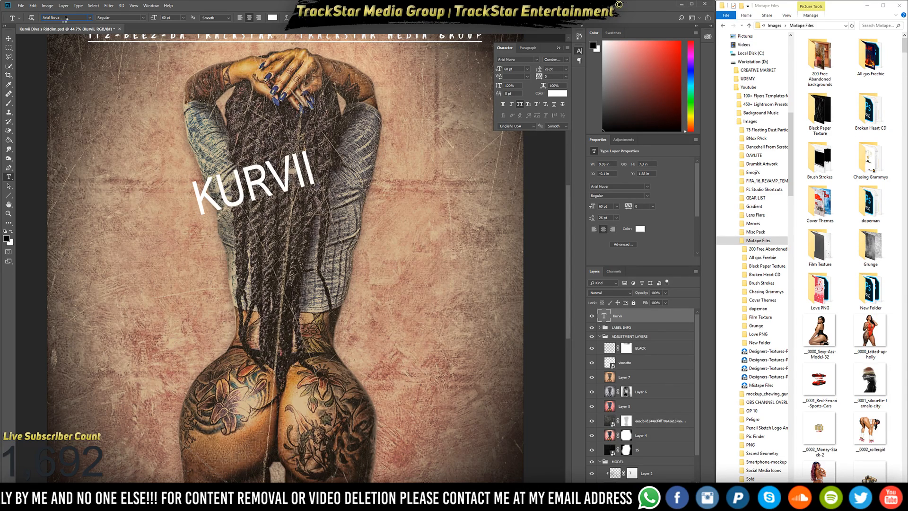
{"action": "key", "text": "Down"}
{"action": "key", "text": "Down"}
{"action": "key", "text": "Down"}
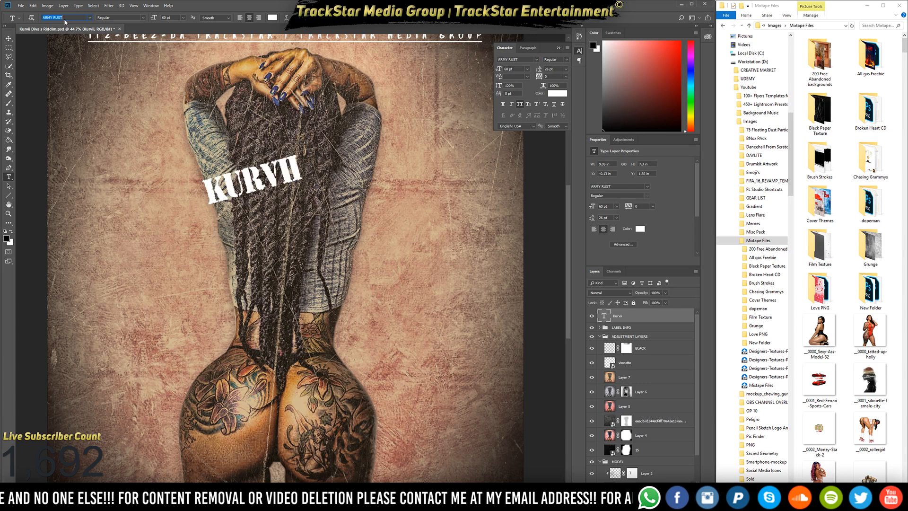
{"action": "key", "text": "Down"}
{"action": "key", "text": "Down"}
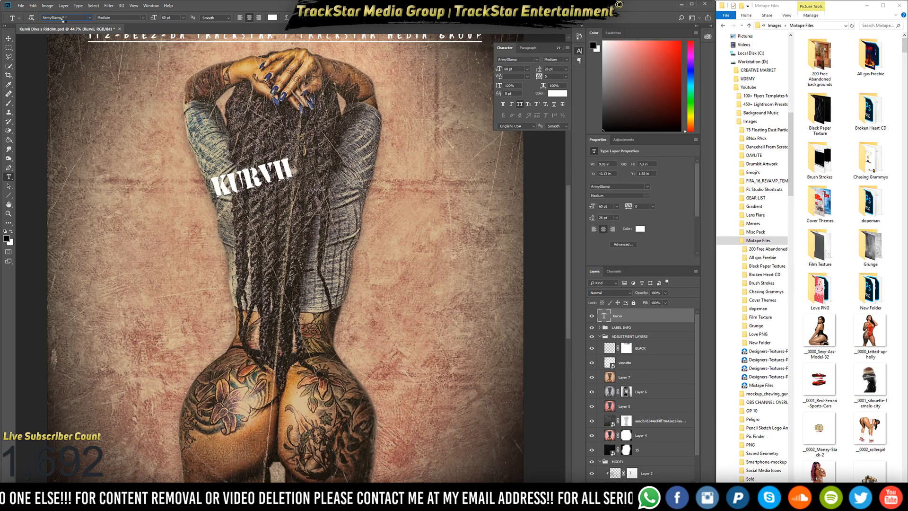
{"action": "key", "text": "Down"}
{"action": "key", "text": "Down"}
{"action": "key", "text": "Down"}
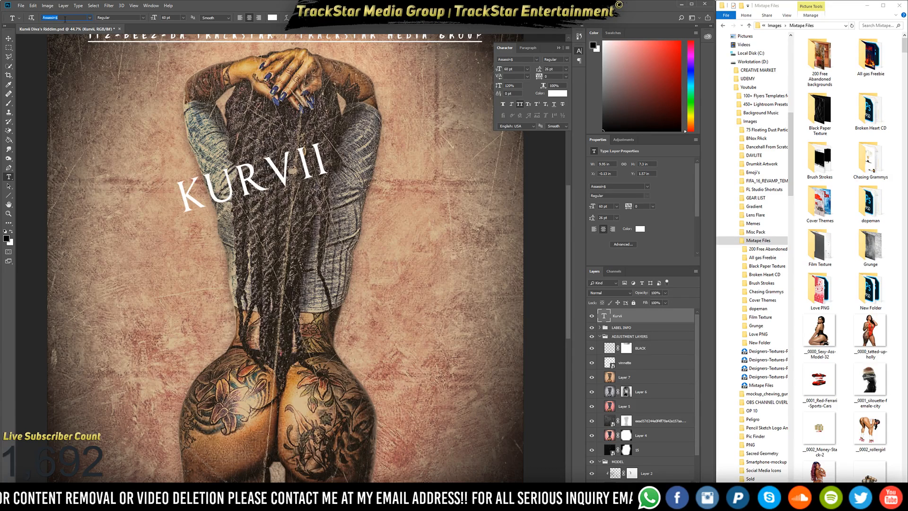
{"action": "key", "text": "Down"}
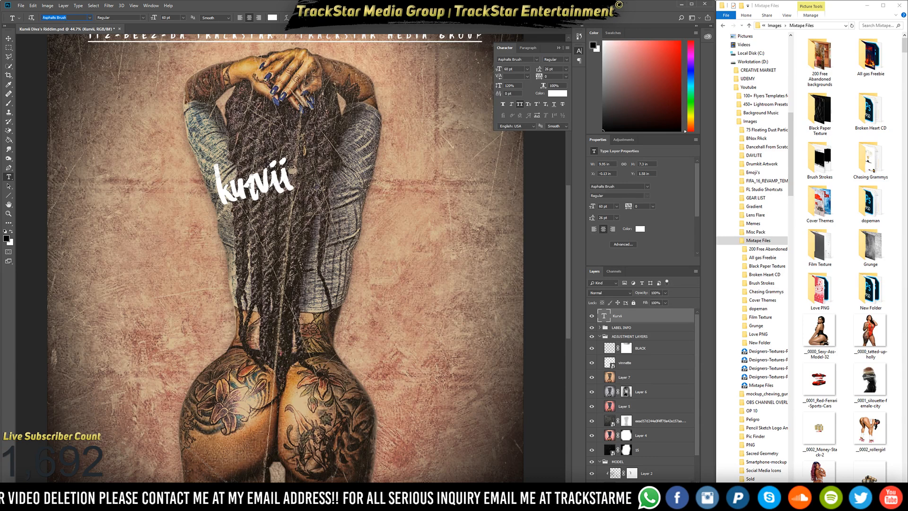
Delete the letter v from the slanted KURVII text.
{"action": "left_click", "coordinate": [277, 172]}
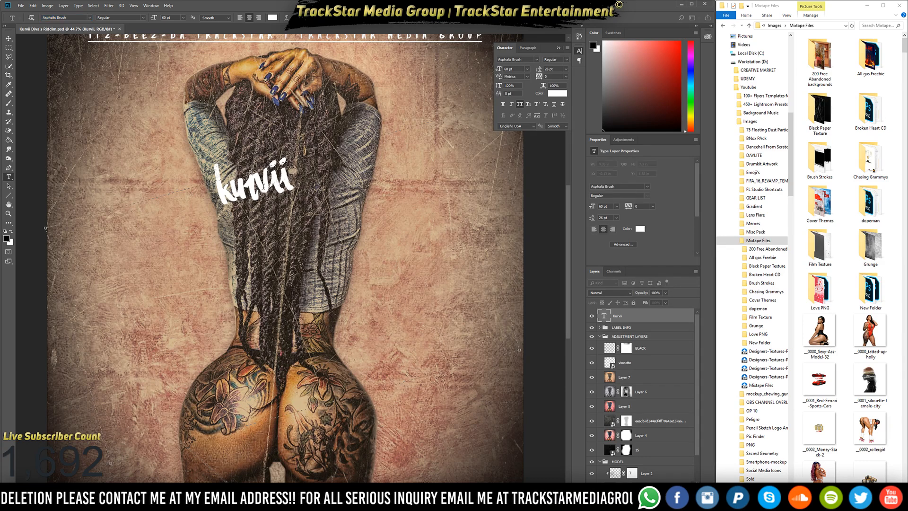
{"action": "left_click_drag", "start_coordinate": [272, 185], "coordinate": [260, 185]}
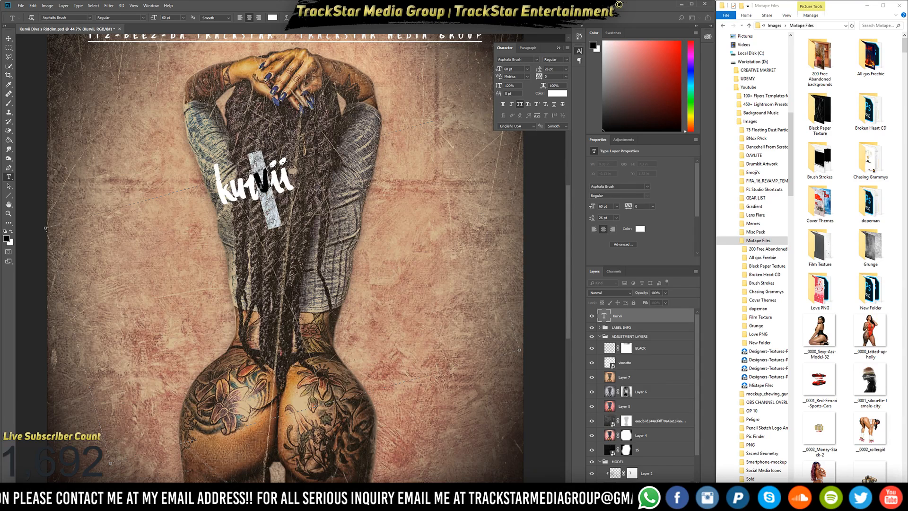
{"action": "key", "text": "BackSpace"}
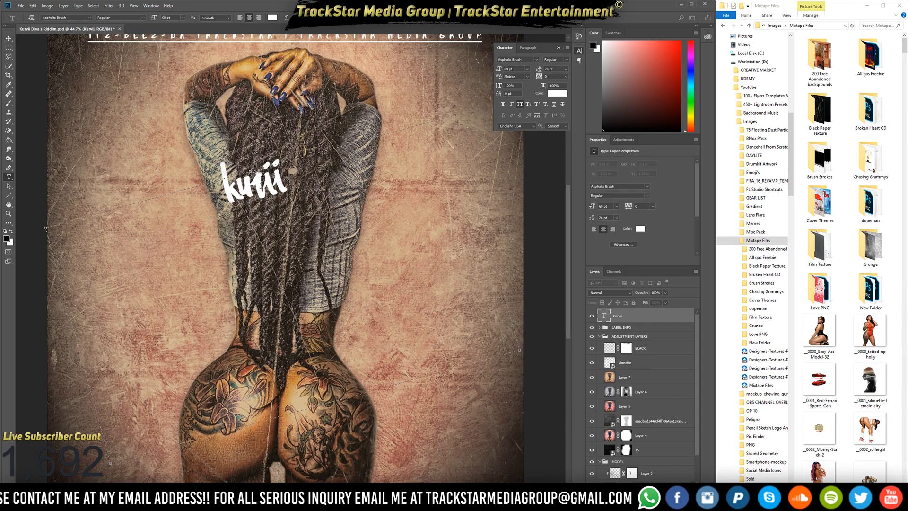
Set the font size of all the remaining letters in the slanted title to 165 pt.
{"action": "double_click", "coordinate": [262, 188]}
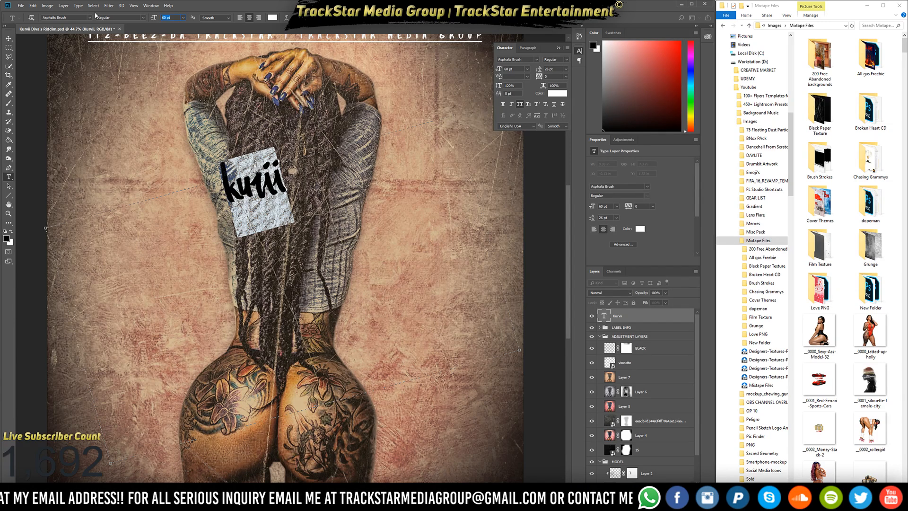
{"action": "type", "text": "165"}
{"action": "key", "text": "Return"}
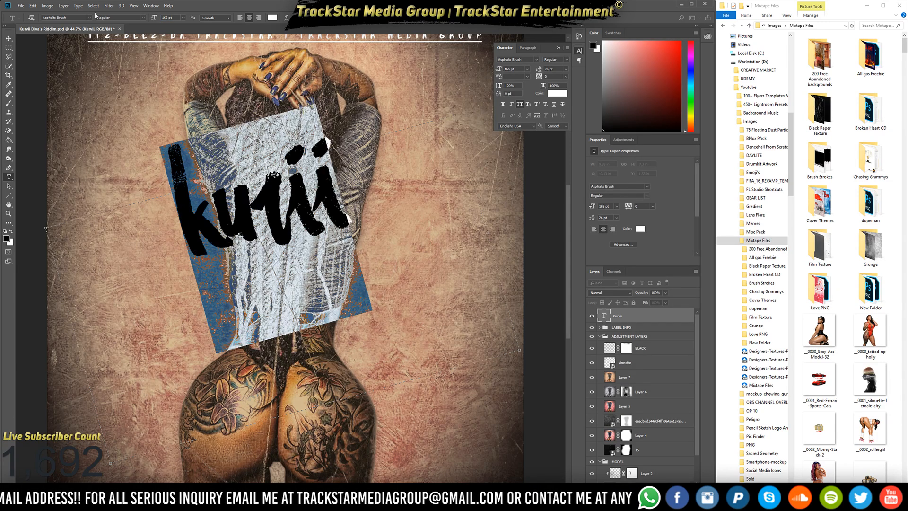
{"action": "key", "text": "ctrl+Return"}
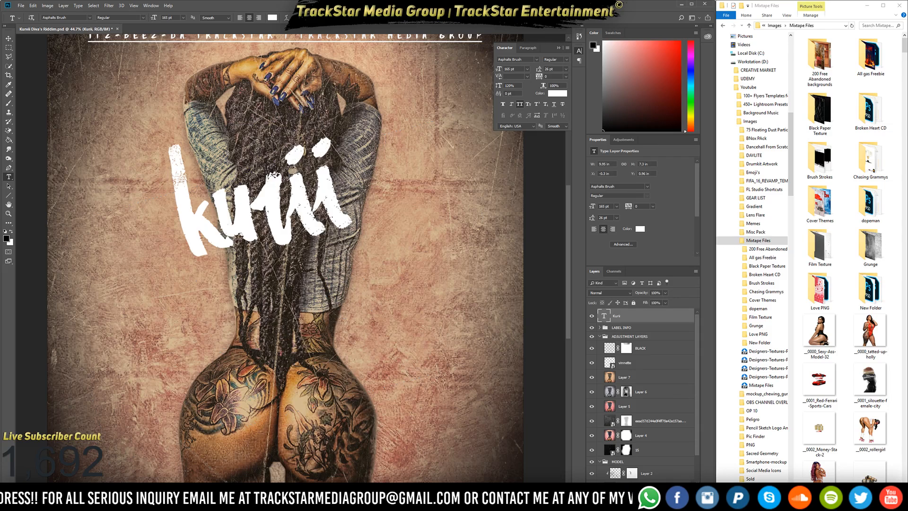
Add the letter V as a separate 275 pt text layer and position it over the model's lower back, below the slanted title's last letters.
{"action": "left_click_drag", "start_coordinate": [440, 460], "coordinate": [83, 204]}
{"action": "type", "text": "D"}
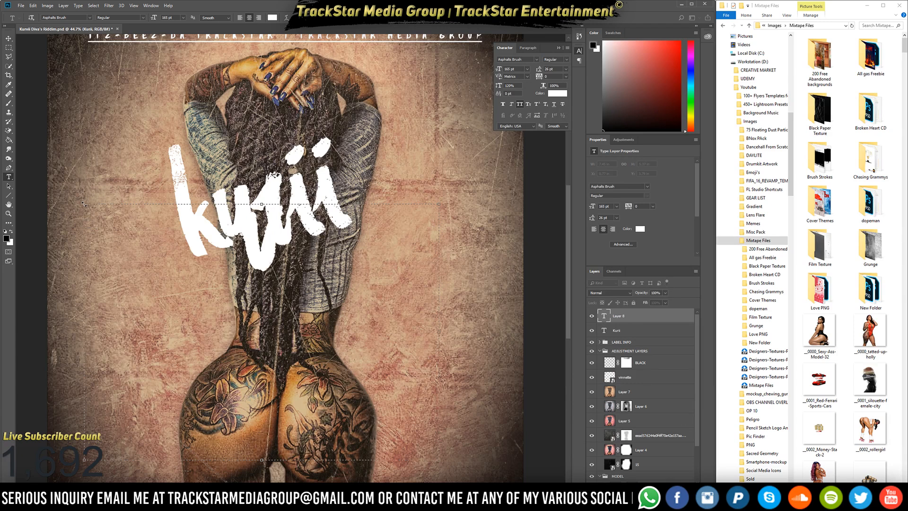
{"action": "key", "text": "ctrl+a"}
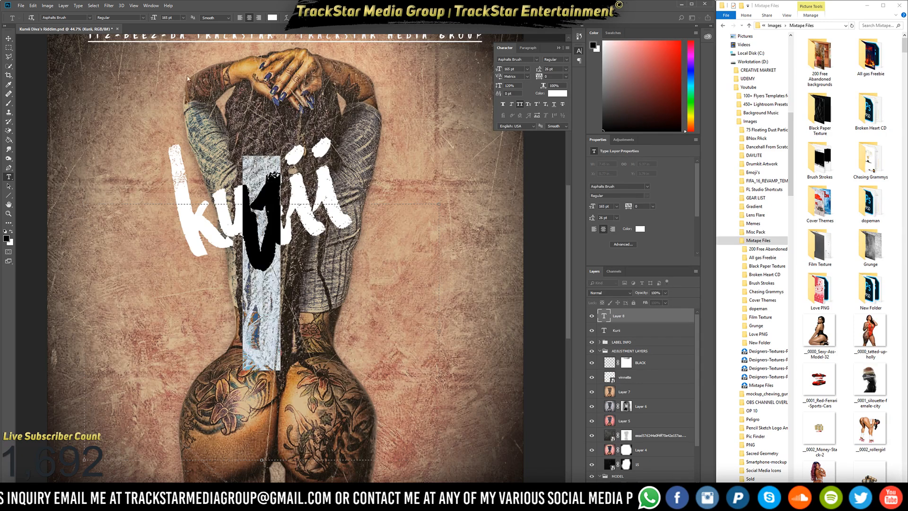
{"action": "left_click", "coordinate": [178, 18]}
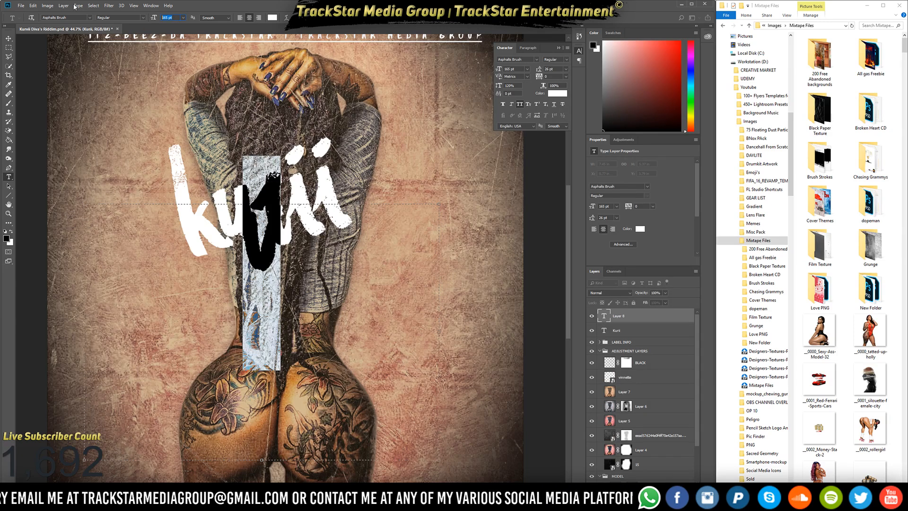
{"action": "type", "text": "275"}
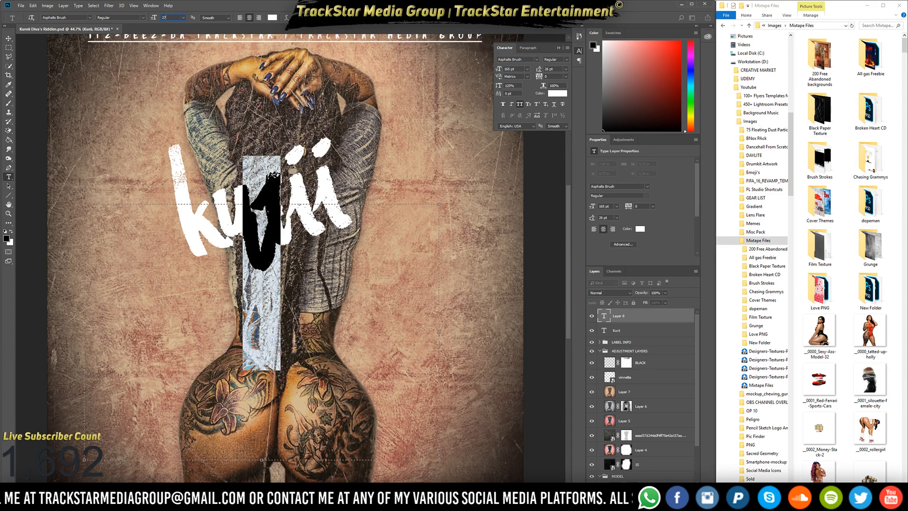
{"action": "key", "text": "Return"}
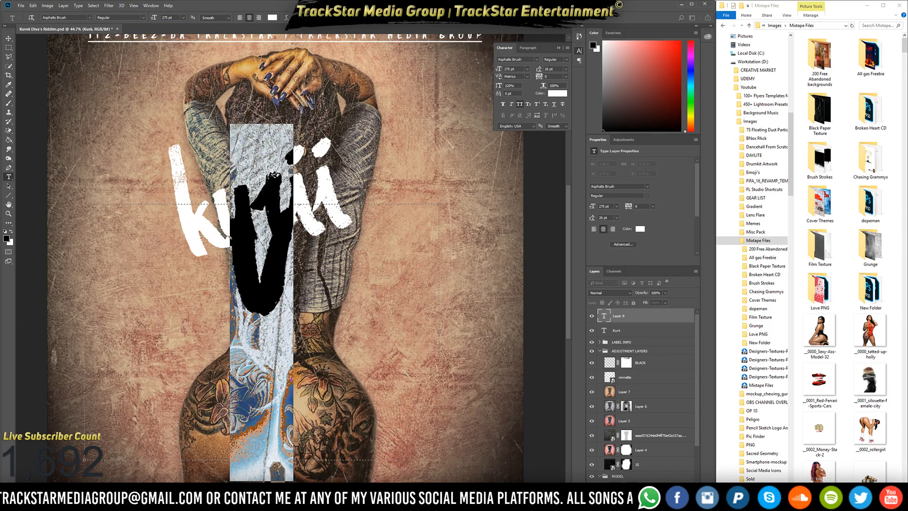
{"action": "key", "text": "ctrl+Return"}
{"action": "left_click_drag", "start_coordinate": [253, 298], "coordinate": [344, 380]}
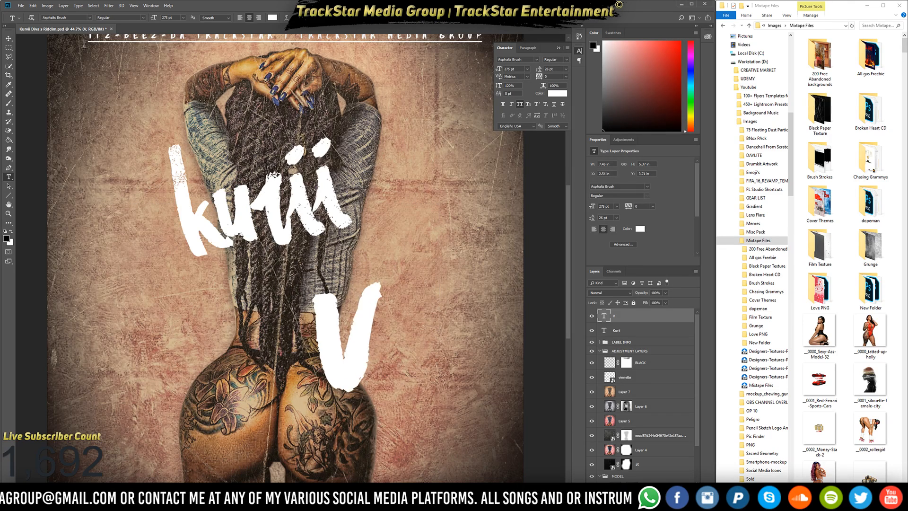
Try successive fonts on the separate V text layer, going alphabetically from Asphalts Brush past Brush Script Std and Buran USSR.
{"action": "left_click", "coordinate": [78, 18]}
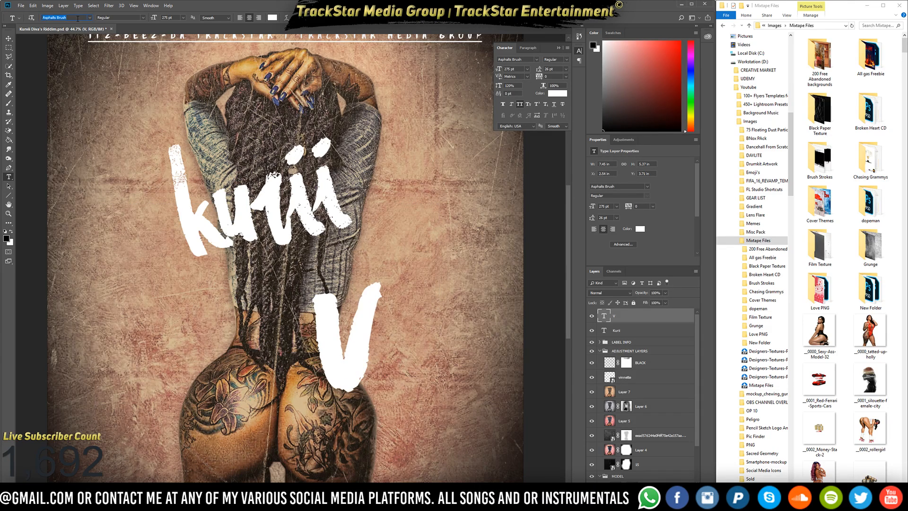
{"action": "key", "text": "Down"}
{"action": "key", "text": "Down"}
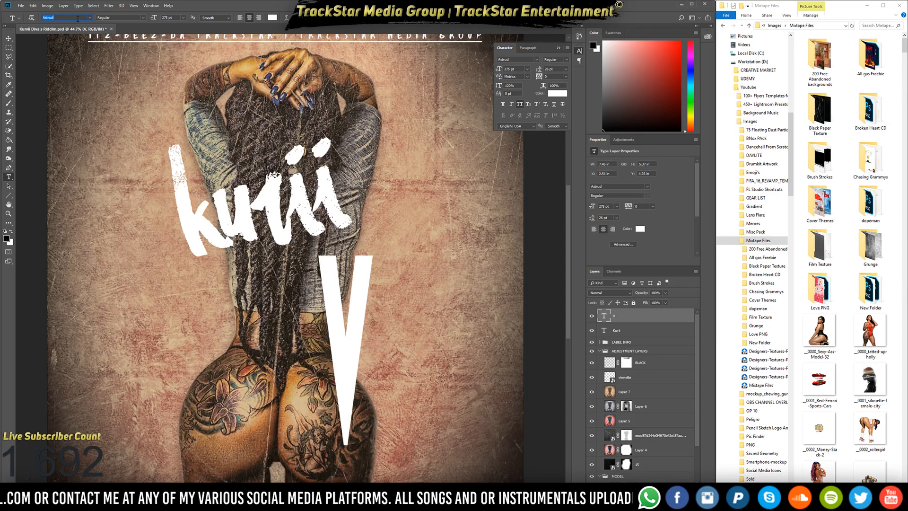
{"action": "key", "text": "Down"}
{"action": "key", "text": "Down"}
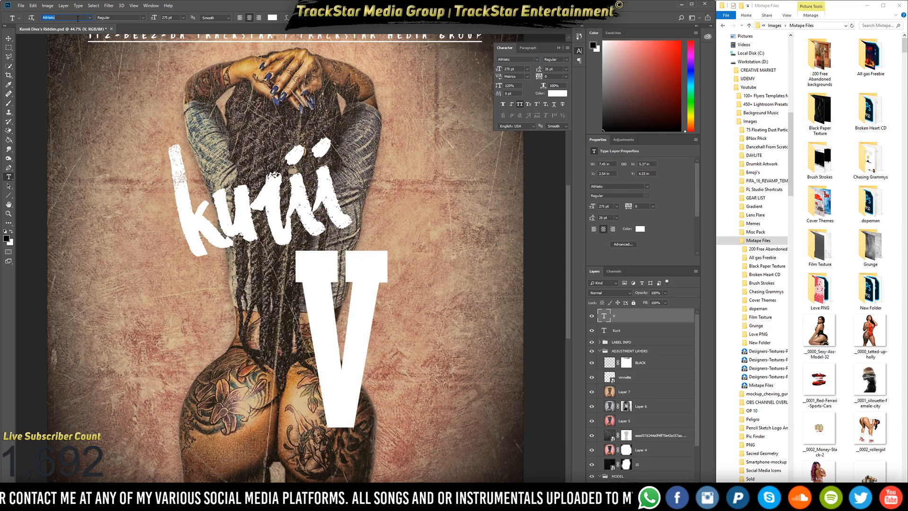
{"action": "key", "text": "Down"}
{"action": "key", "text": "Down"}
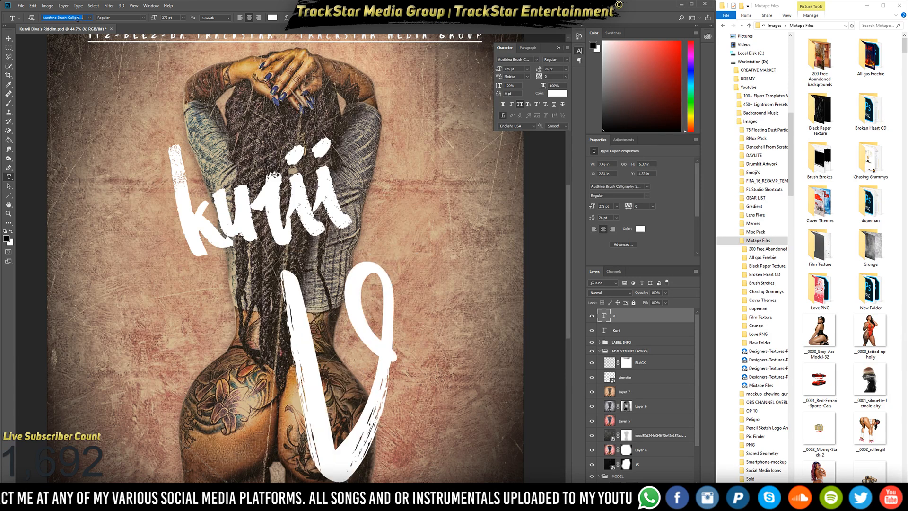
{"action": "key", "text": "Down"}
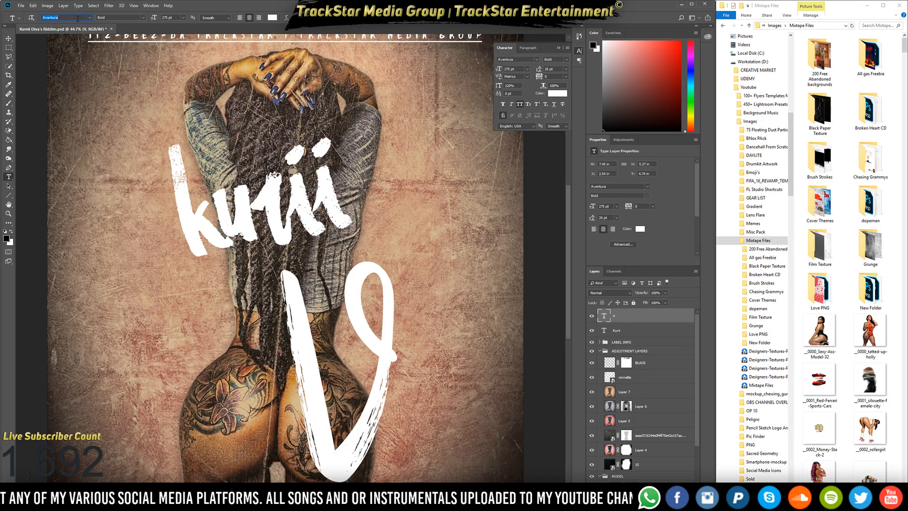
{"action": "key", "text": "Down"}
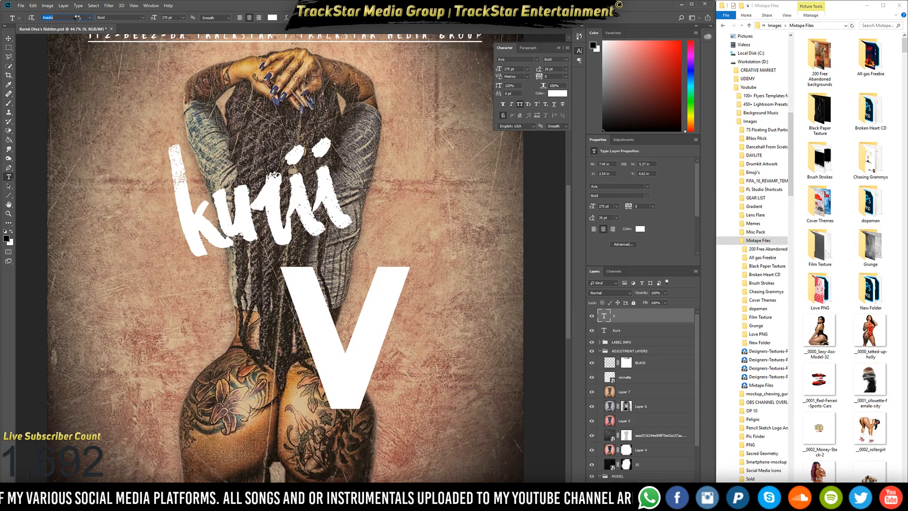
{"action": "key", "text": "Down"}
{"action": "key", "text": "Down"}
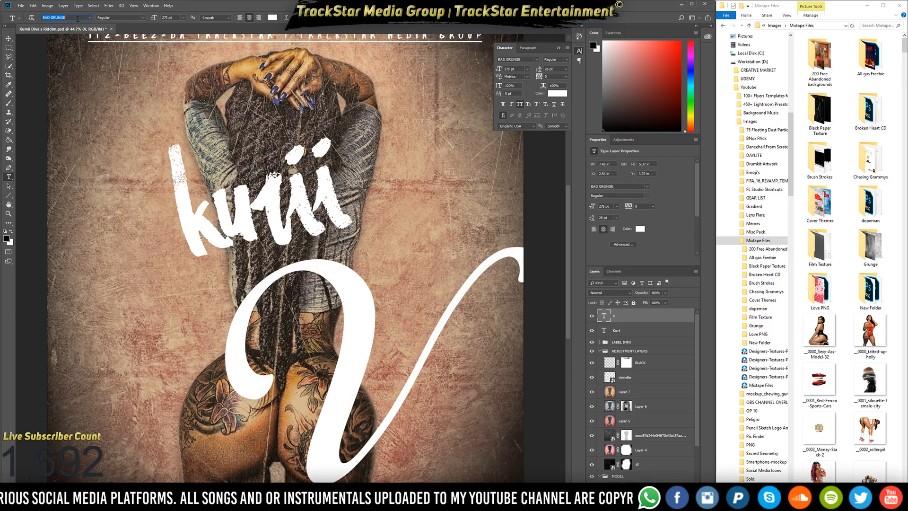
{"action": "key", "text": "Down"}
{"action": "key", "text": "Down"}
{"action": "key", "text": "Down"}
{"action": "key", "text": "Down"}
{"action": "key", "text": "Down"}
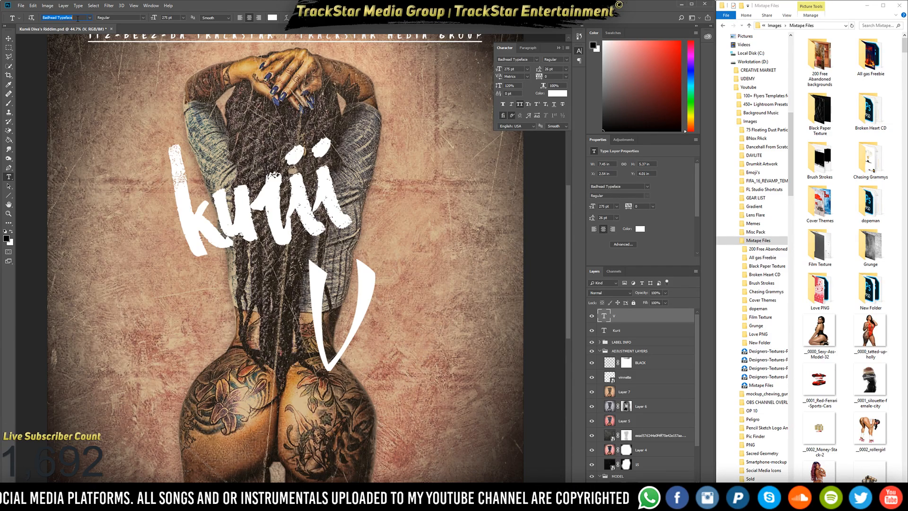
{"action": "key", "text": "Down"}
{"action": "key", "text": "Down"}
{"action": "key", "text": "Down"}
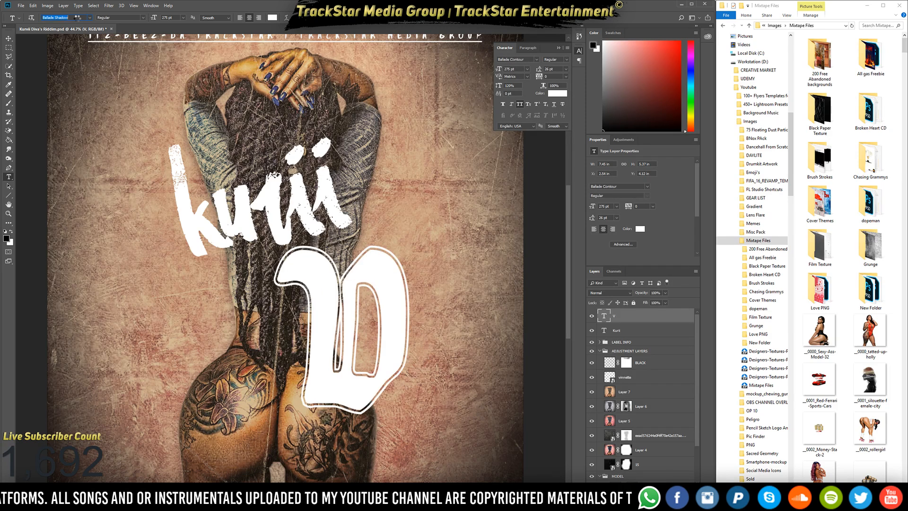
{"action": "key", "text": "Down"}
{"action": "key", "text": "Down"}
{"action": "key", "text": "Down"}
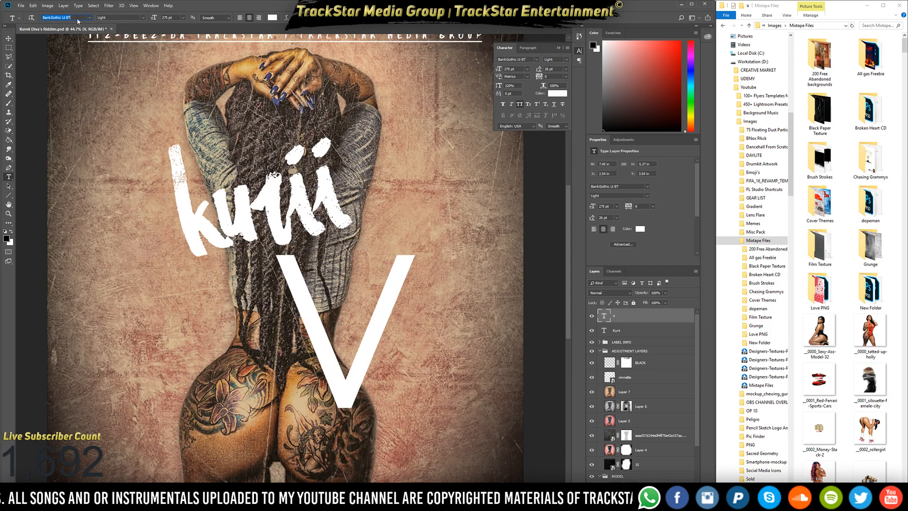
{"action": "key", "text": "Down"}
{"action": "key", "text": "Down"}
{"action": "key", "text": "Down"}
{"action": "key", "text": "Down"}
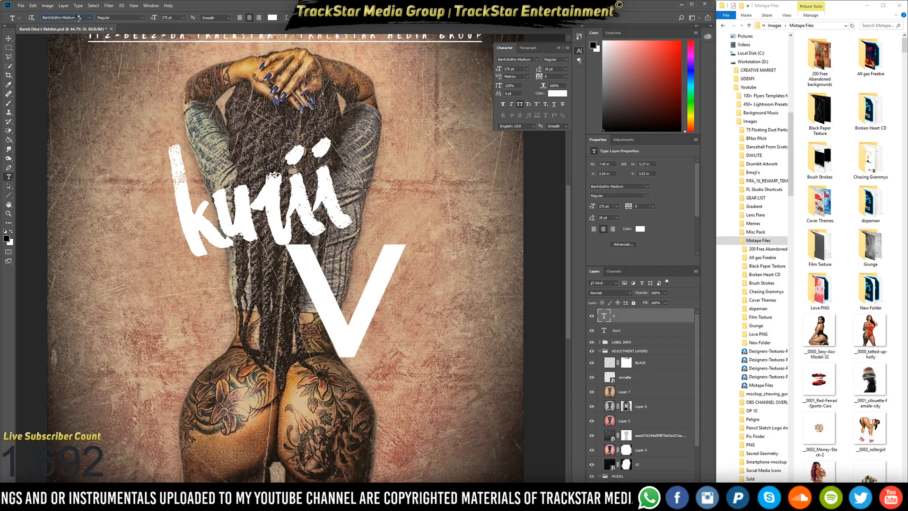
{"action": "key", "text": "Down"}
{"action": "key", "text": "Down"}
{"action": "key", "text": "Down"}
{"action": "key", "text": "Down"}
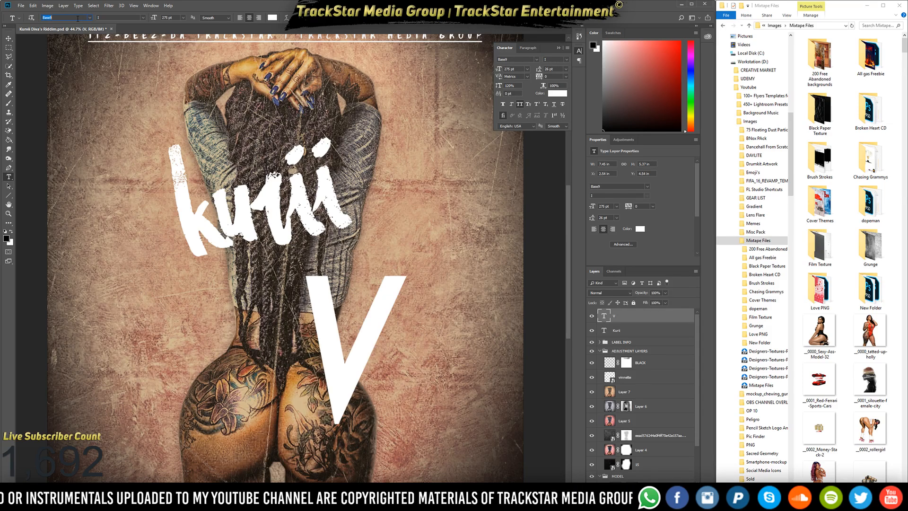
{"action": "key", "text": "Down"}
{"action": "key", "text": "Down"}
{"action": "key", "text": "Down"}
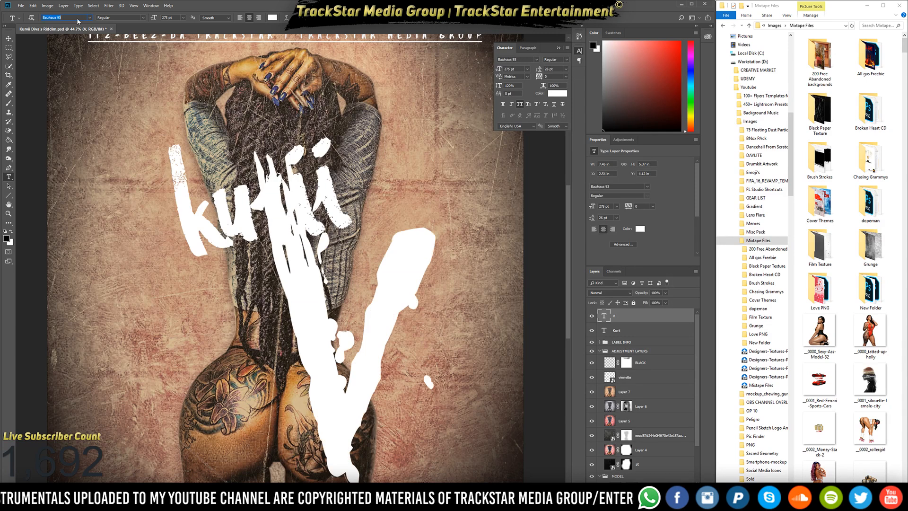
{"action": "key", "text": "Down"}
{"action": "key", "text": "Down"}
{"action": "key", "text": "Down"}
{"action": "key", "text": "Down"}
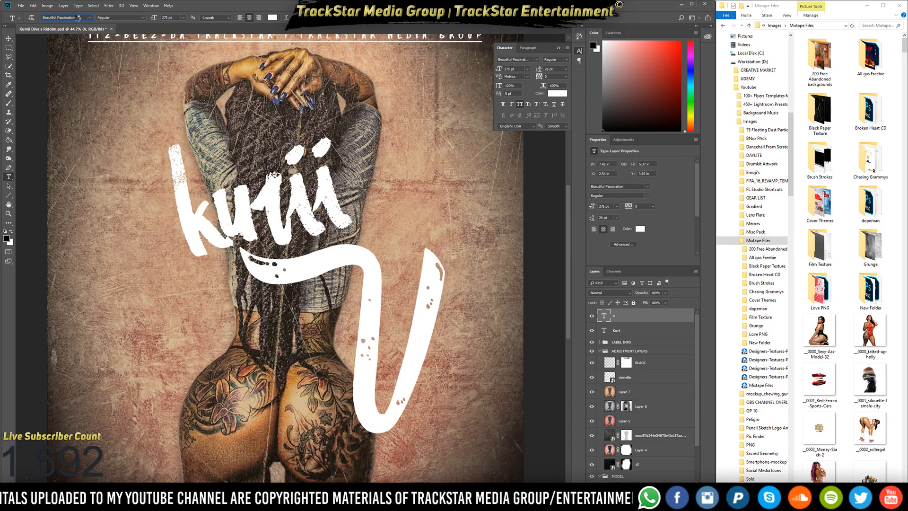
{"action": "key", "text": "Down"}
{"action": "key", "text": "Down"}
{"action": "key", "text": "Down"}
{"action": "key", "text": "Down"}
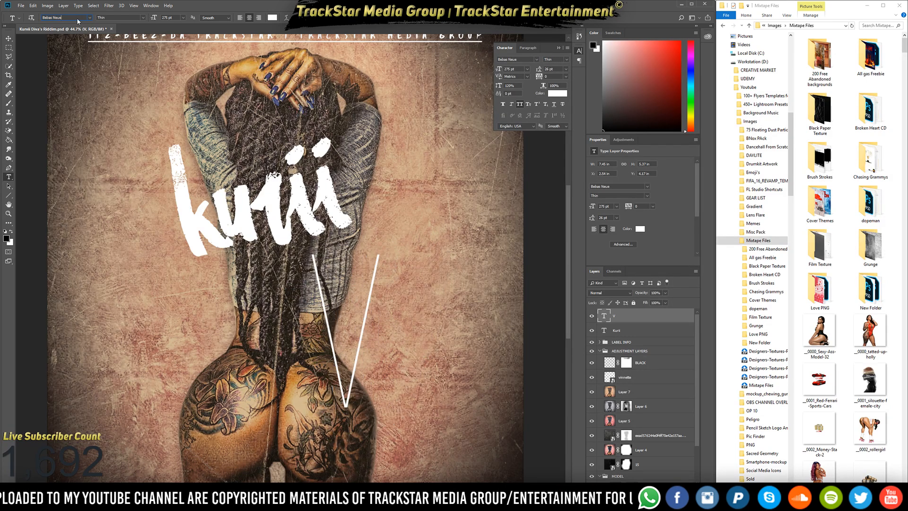
{"action": "key", "text": "Down"}
{"action": "key", "text": "Down"}
{"action": "key", "text": "Down"}
{"action": "key", "text": "Down"}
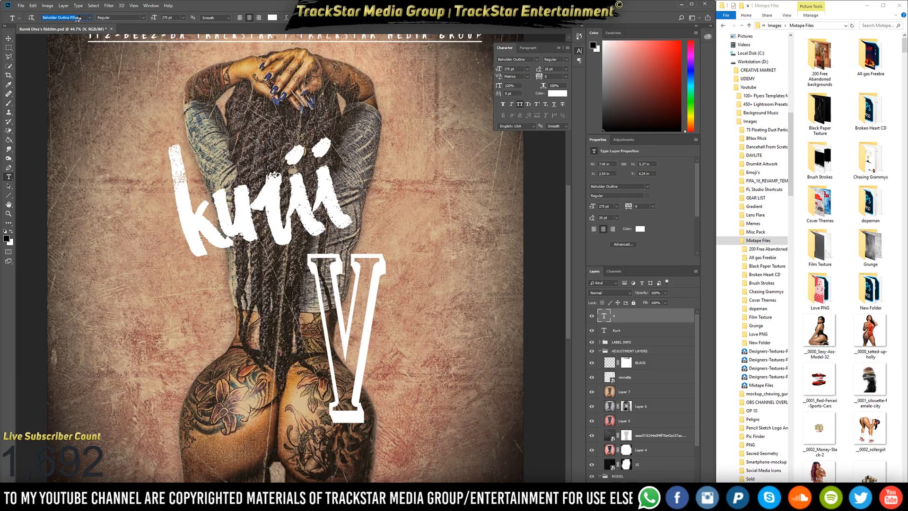
{"action": "key", "text": "Down"}
{"action": "key", "text": "Down"}
{"action": "key", "text": "Down"}
{"action": "key", "text": "Down"}
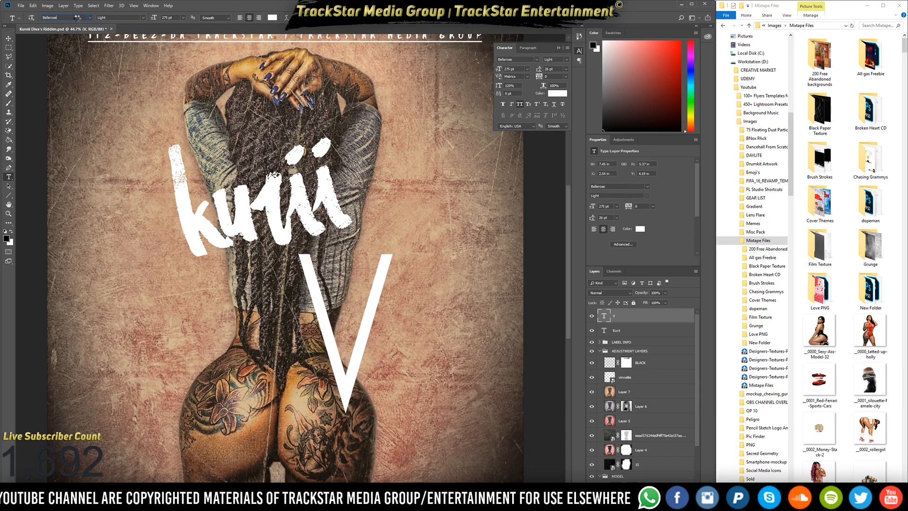
{"action": "key", "text": "Down"}
{"action": "key", "text": "Down"}
{"action": "key", "text": "Down"}
{"action": "key", "text": "Down"}
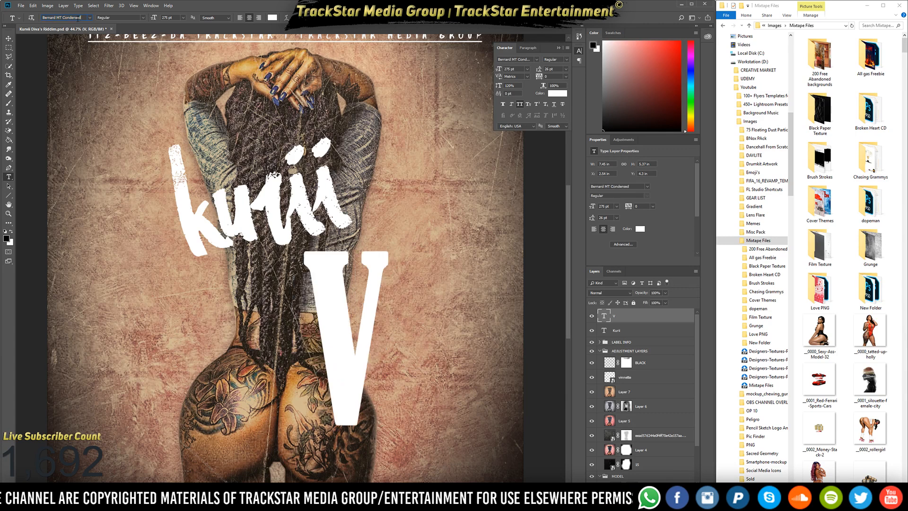
{"action": "key", "text": "Down"}
{"action": "key", "text": "Down"}
{"action": "key", "text": "Down"}
{"action": "key", "text": "Down"}
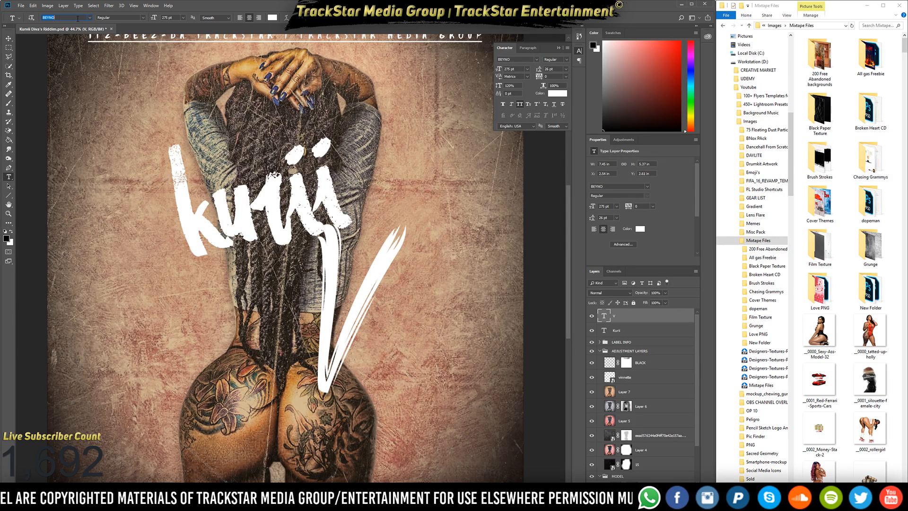
{"action": "key", "text": "Down"}
{"action": "key", "text": "Down"}
{"action": "key", "text": "Down"}
{"action": "key", "text": "Down"}
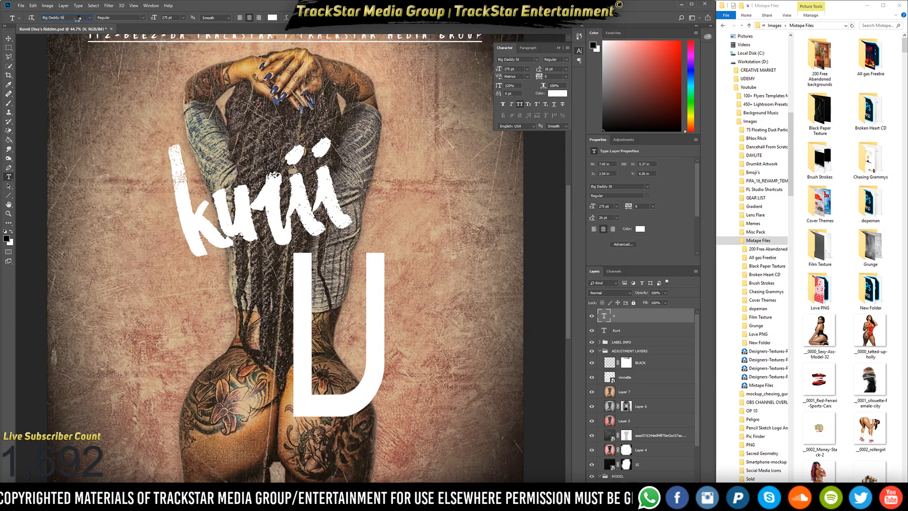
{"action": "key", "text": "Down"}
{"action": "key", "text": "Down"}
{"action": "key", "text": "Down"}
{"action": "key", "text": "Down"}
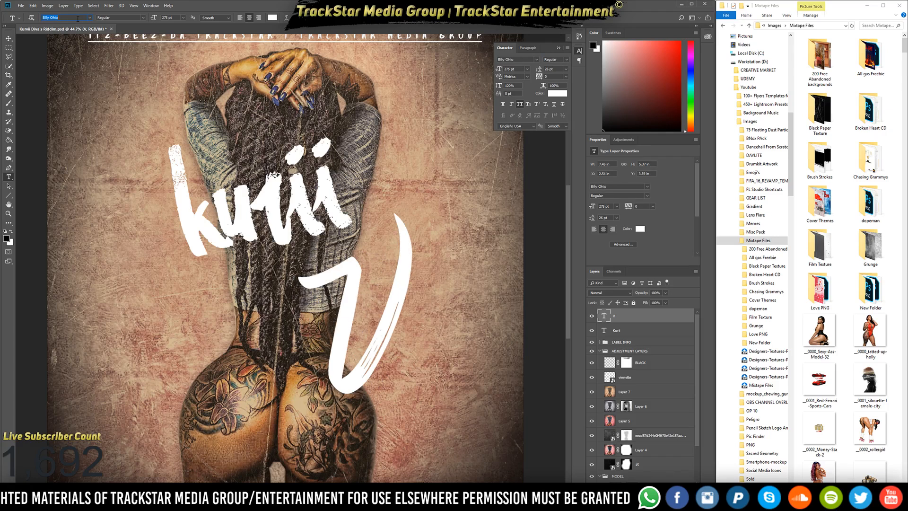
{"action": "key", "text": "Down"}
{"action": "key", "text": "Down"}
{"action": "key", "text": "Down"}
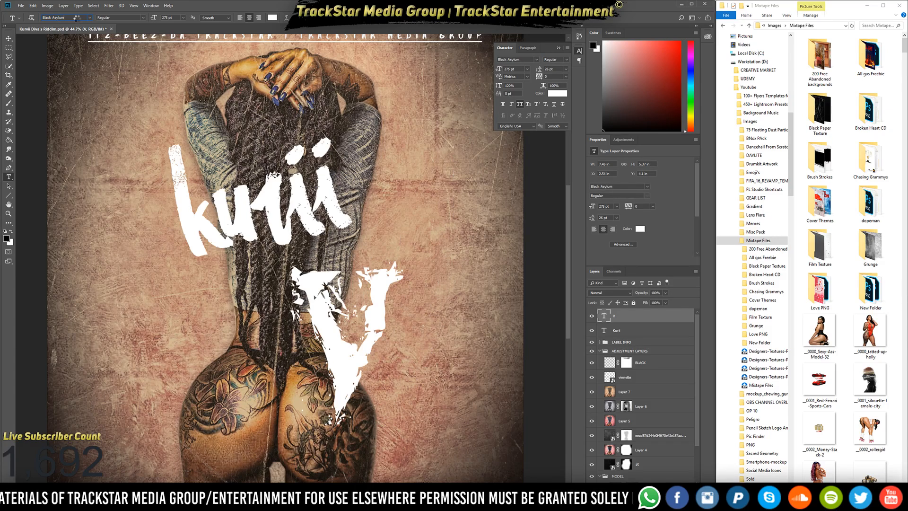
{"action": "key", "text": "Down"}
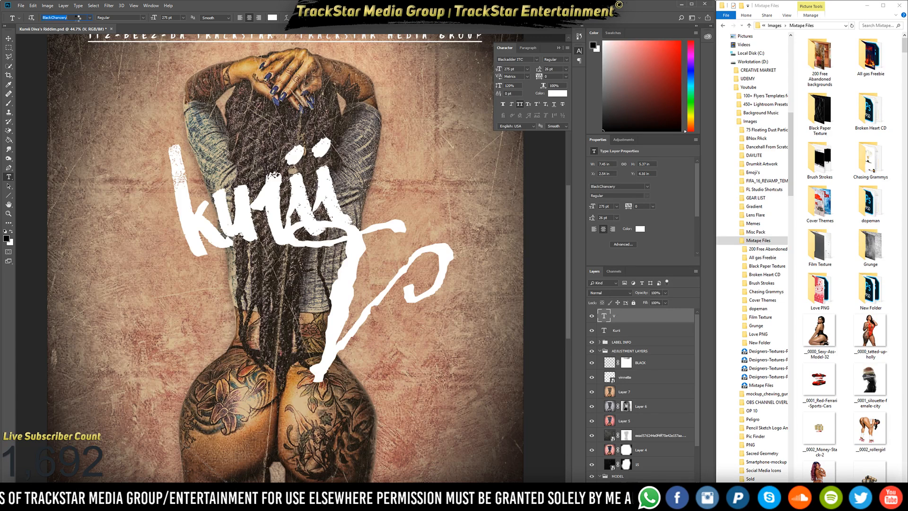
{"action": "key", "text": "Down"}
{"action": "key", "text": "Down"}
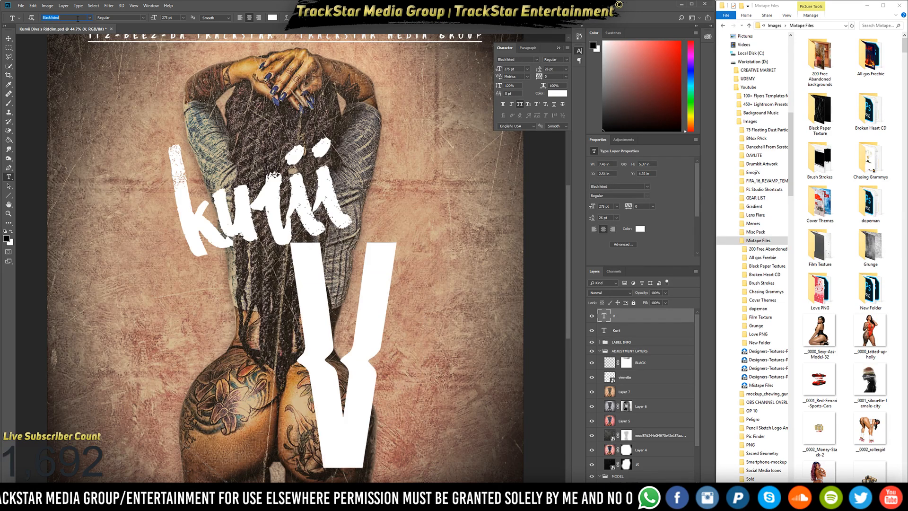
{"action": "key", "text": "Down"}
{"action": "key", "text": "Down"}
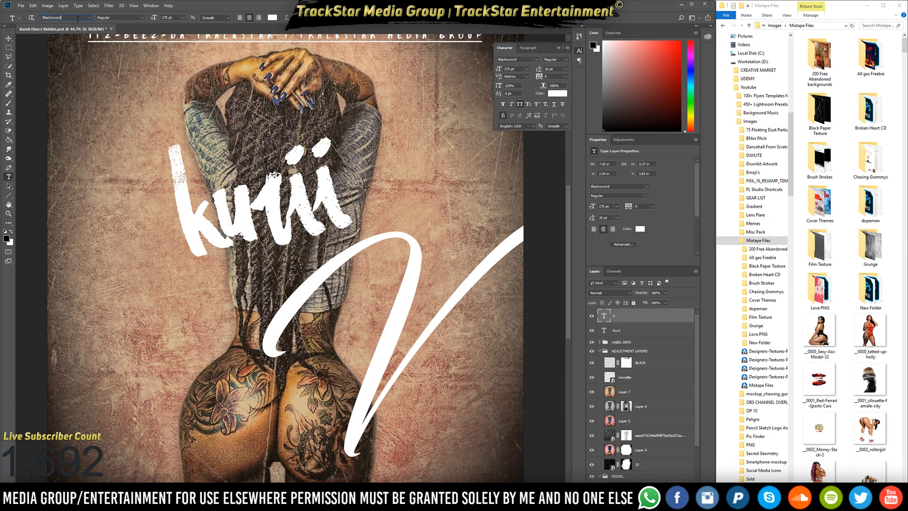
{"action": "key", "text": "Down"}
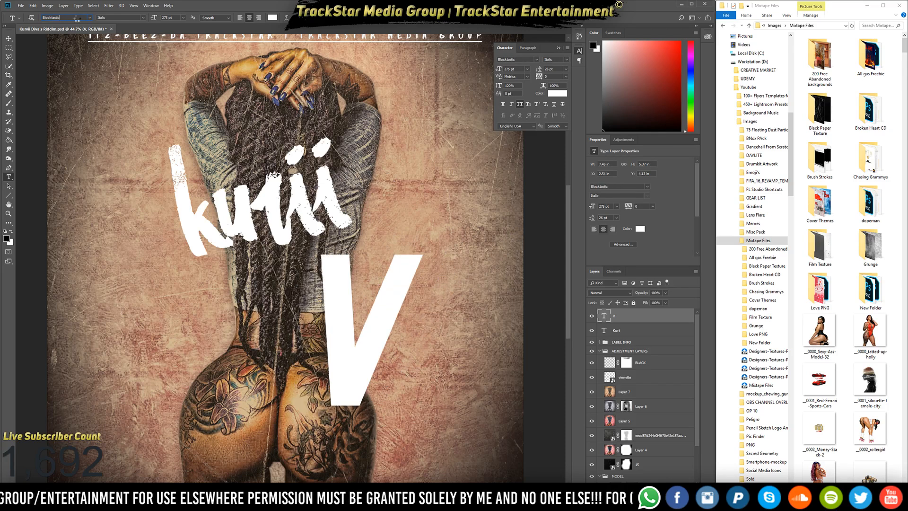
{"action": "key", "text": "Down"}
{"action": "key", "text": "Down"}
{"action": "key", "text": "Down"}
{"action": "key", "text": "Down"}
{"action": "key", "text": "Down"}
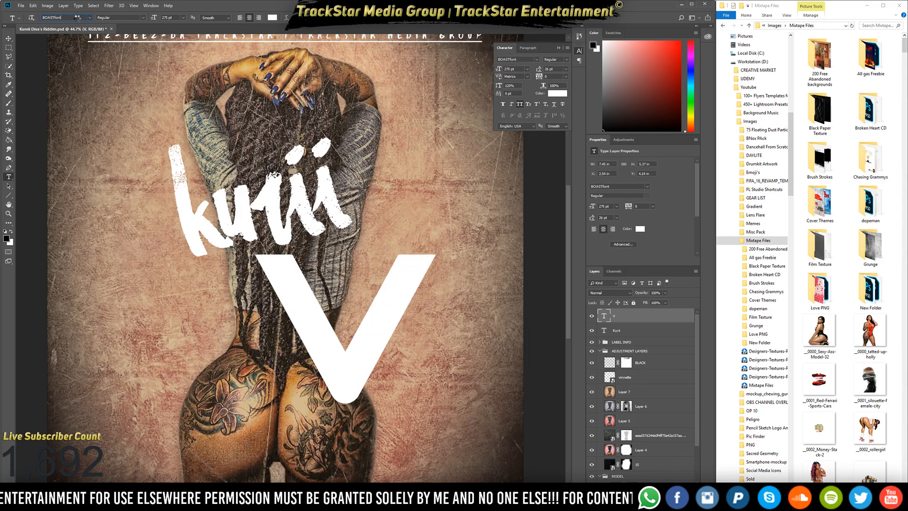
{"action": "key", "text": "Down"}
{"action": "key", "text": "Down"}
{"action": "key", "text": "Down"}
{"action": "key", "text": "Down"}
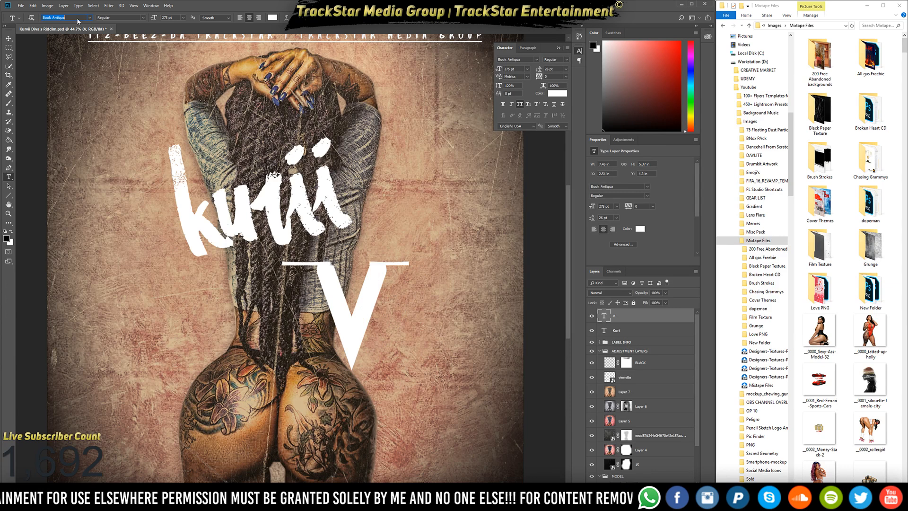
{"action": "key", "text": "Down"}
{"action": "key", "text": "Down"}
{"action": "key", "text": "Down"}
{"action": "key", "text": "Down"}
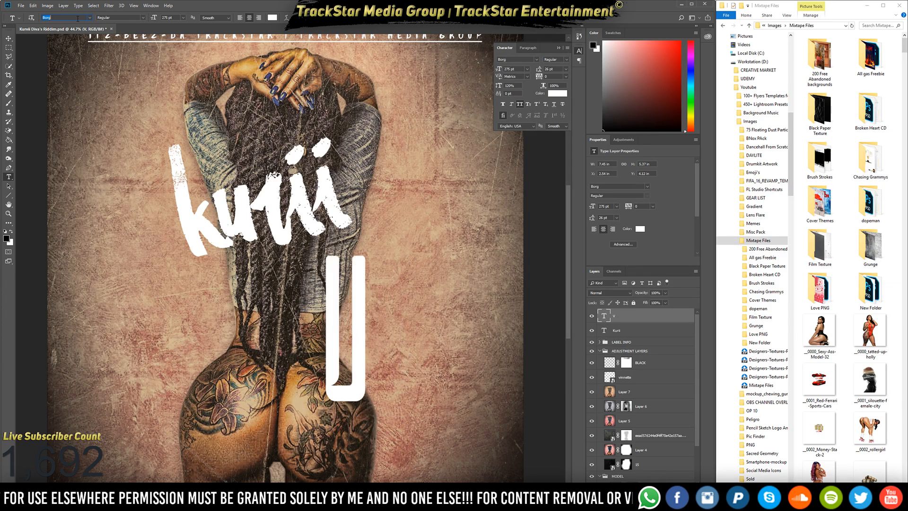
{"action": "key", "text": "Down"}
{"action": "key", "text": "Down"}
{"action": "key", "text": "Down"}
{"action": "key", "text": "Down"}
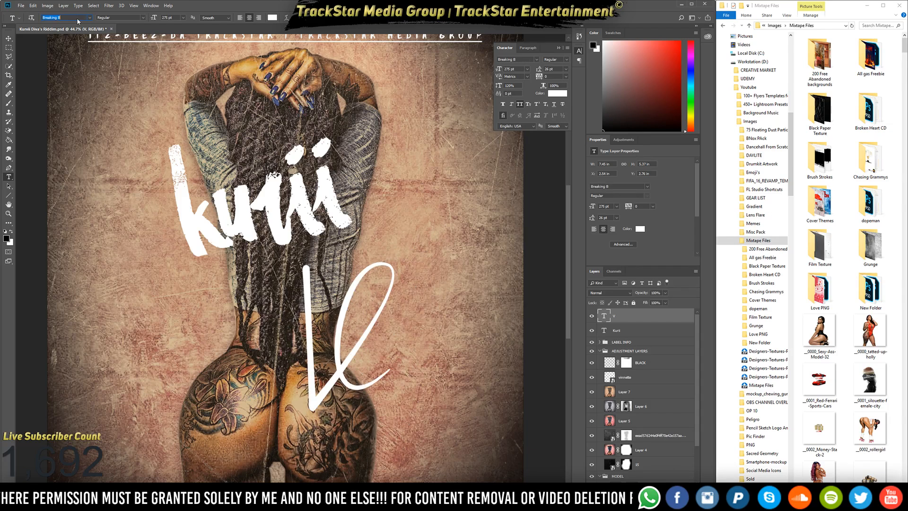
{"action": "key", "text": "Down"}
{"action": "key", "text": "Down"}
{"action": "key", "text": "Down"}
{"action": "key", "text": "Down"}
{"action": "key", "text": "Down"}
{"action": "key", "text": "Down"}
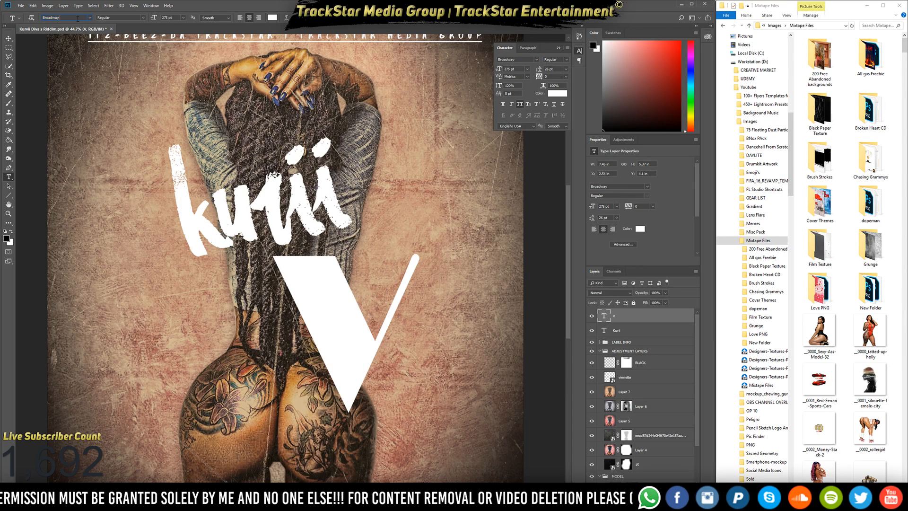
{"action": "key", "text": "Down"}
{"action": "key", "text": "Down"}
{"action": "key", "text": "Down"}
{"action": "key", "text": "Down"}
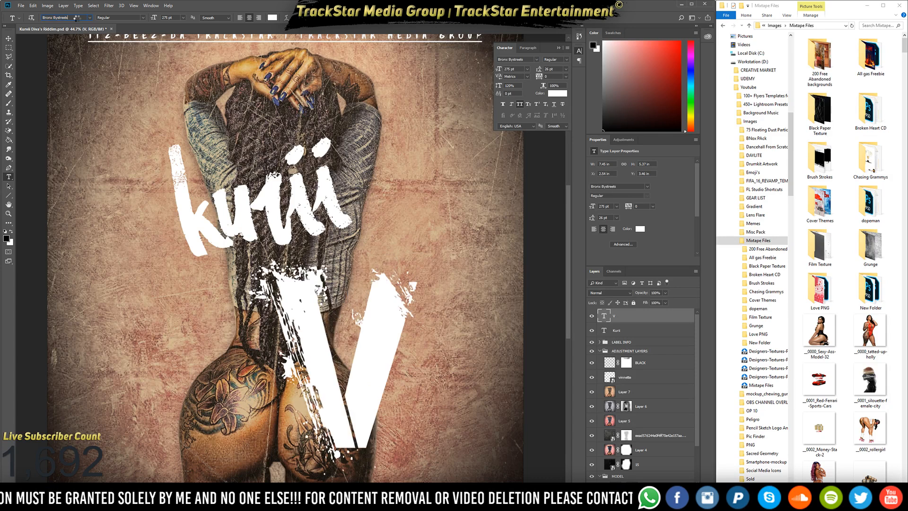
{"action": "key", "text": "Down"}
{"action": "key", "text": "Down"}
{"action": "key", "text": "Down"}
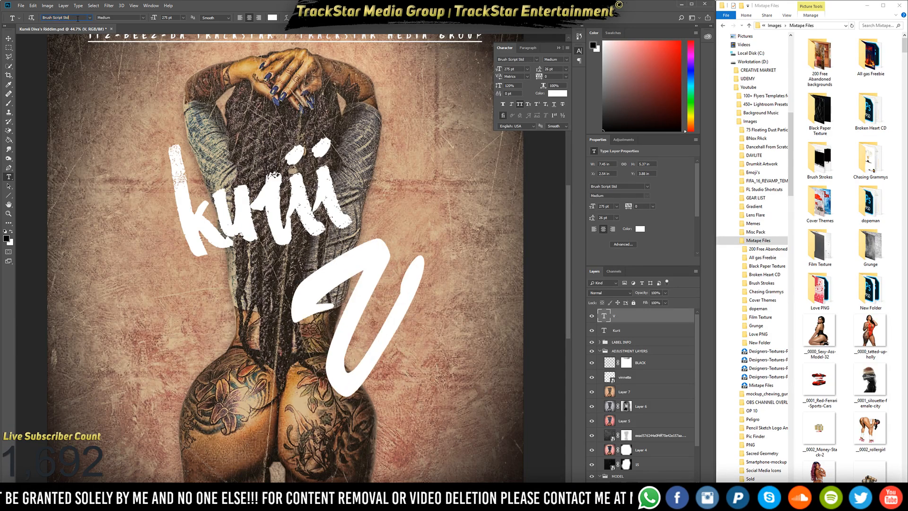
{"action": "key", "text": "Down"}
{"action": "key", "text": "Down"}
{"action": "key", "text": "Down"}
{"action": "key", "text": "Down"}
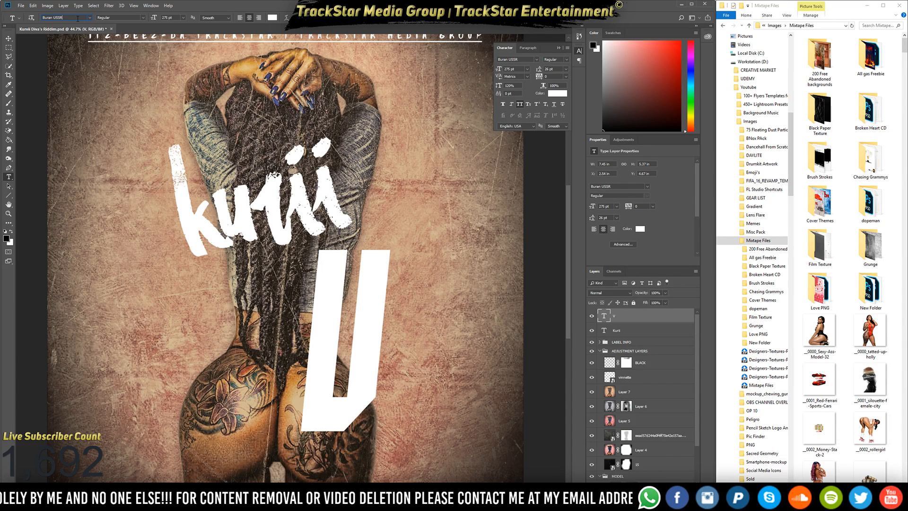
{"action": "key", "text": "Down"}
{"action": "key", "text": "Down"}
{"action": "key", "text": "Down"}
{"action": "key", "text": "Down"}
{"action": "key", "text": "Down"}
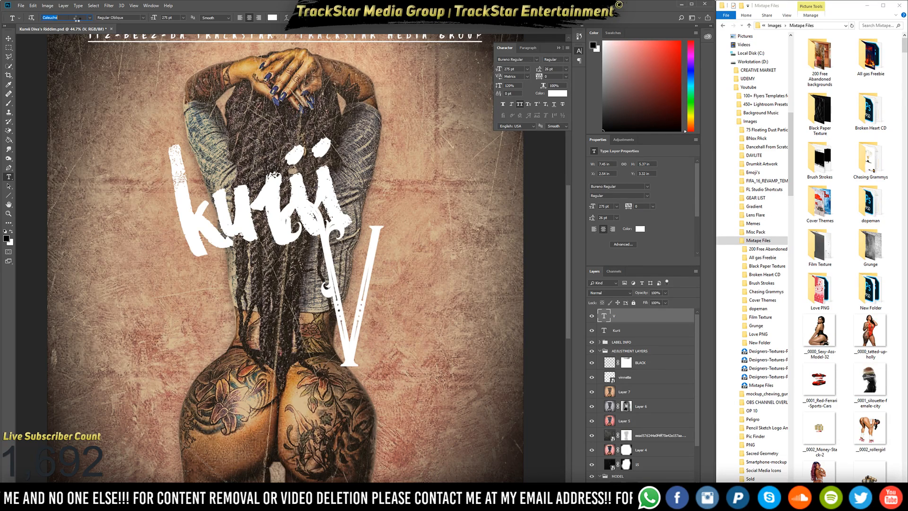
Try further fonts on the separate V, from Calibri through Century and CF Punk Attitude, and apply Chalk-hand-lettering-shaded.
{"action": "key", "text": "Down"}
{"action": "key", "text": "Down"}
{"action": "key", "text": "Down"}
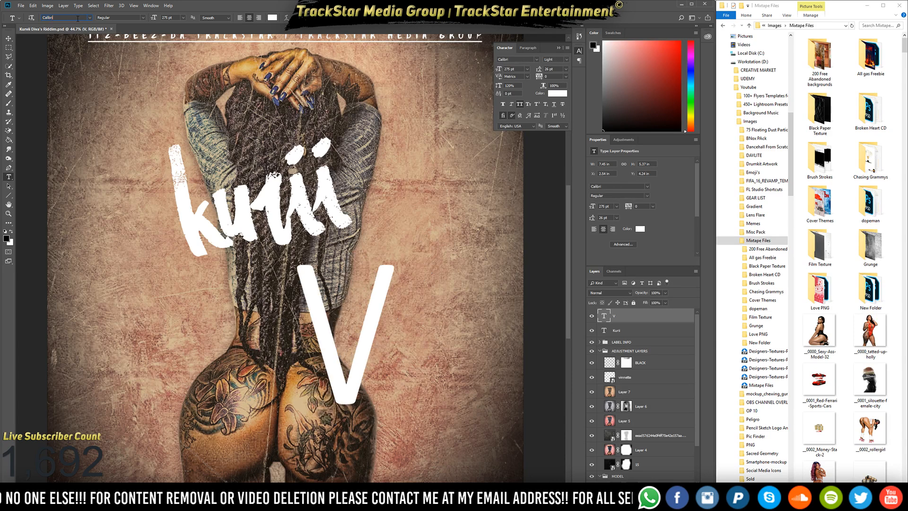
{"action": "key", "text": "Down"}
{"action": "key", "text": "Down"}
{"action": "key", "text": "Down"}
{"action": "key", "text": "Down"}
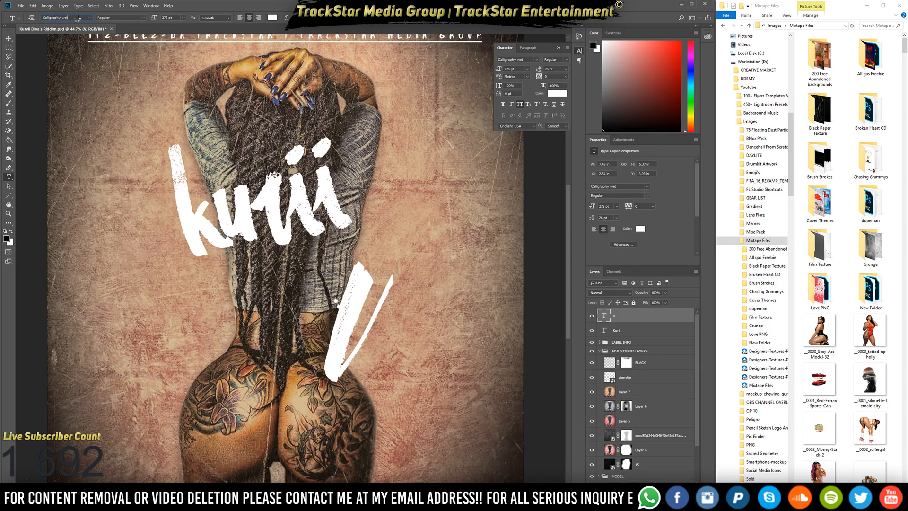
{"action": "key", "text": "Down"}
{"action": "key", "text": "Down"}
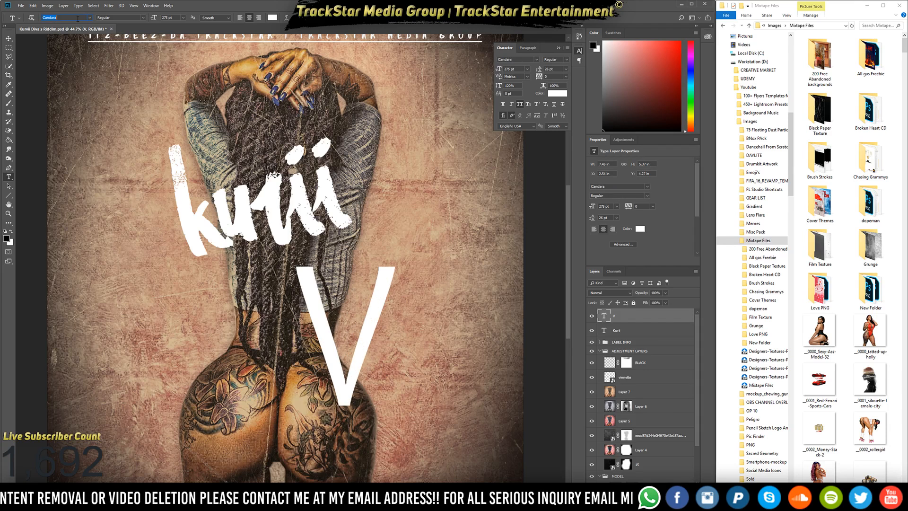
{"action": "key", "text": "Down"}
{"action": "key", "text": "Down"}
{"action": "key", "text": "Down"}
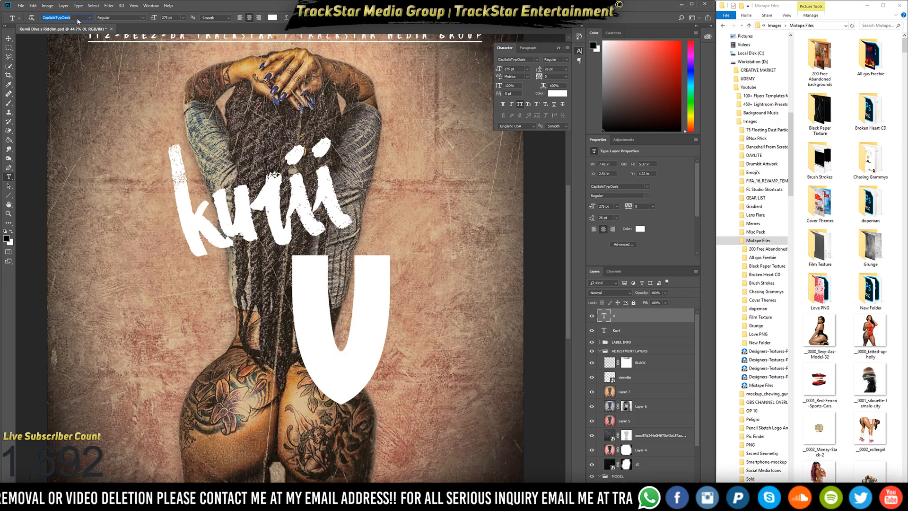
{"action": "key", "text": "Down"}
{"action": "key", "text": "Down"}
{"action": "key", "text": "Down"}
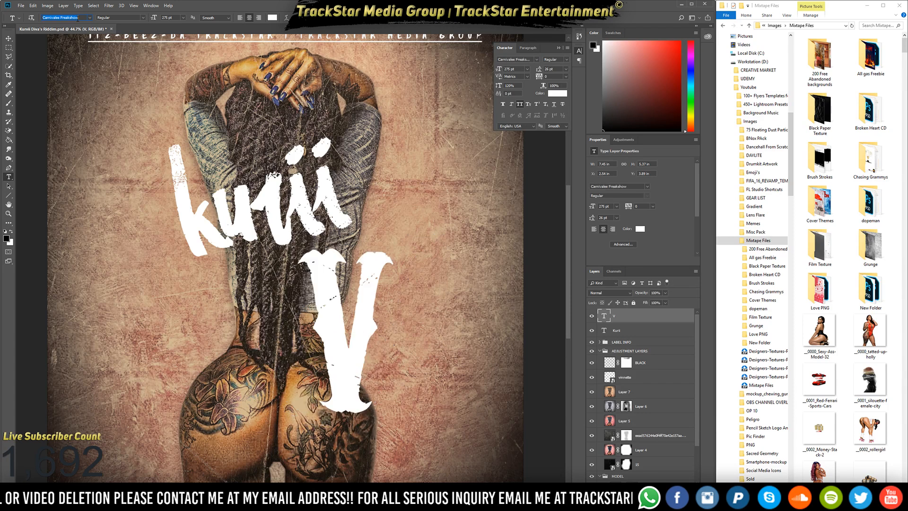
{"action": "key", "text": "Down"}
{"action": "key", "text": "Down"}
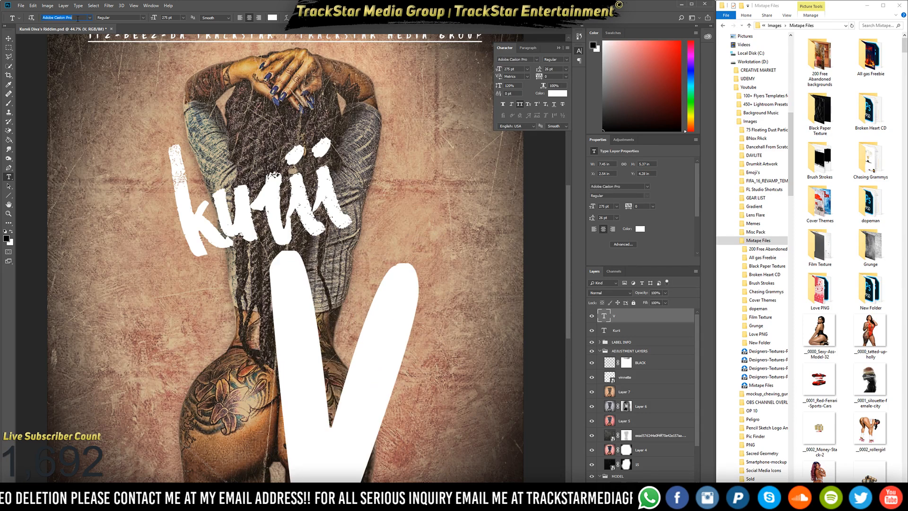
{"action": "key", "text": "Down"}
{"action": "key", "text": "Down"}
{"action": "key", "text": "Down"}
{"action": "key", "text": "Down"}
{"action": "key", "text": "Down"}
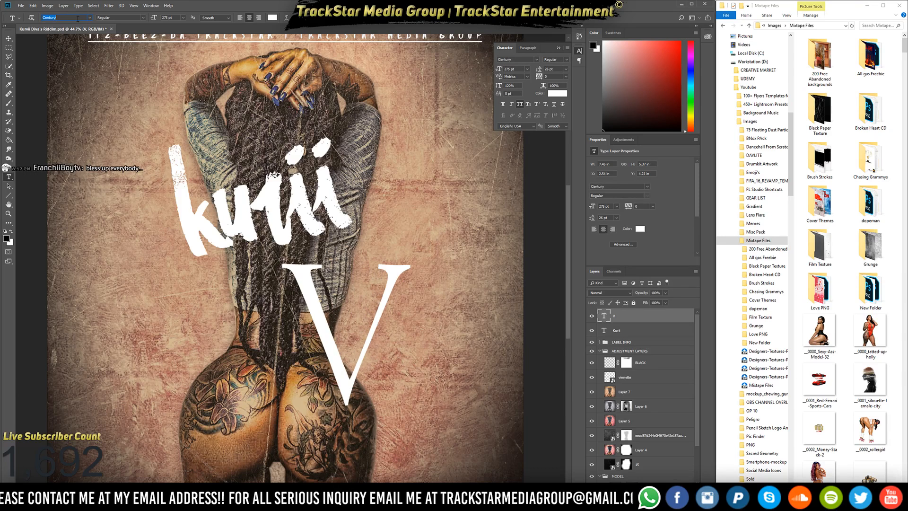
{"action": "key", "text": "Down"}
{"action": "key", "text": "Down"}
{"action": "key", "text": "Down"}
{"action": "key", "text": "Down"}
{"action": "key", "text": "Down"}
{"action": "key", "text": "Down"}
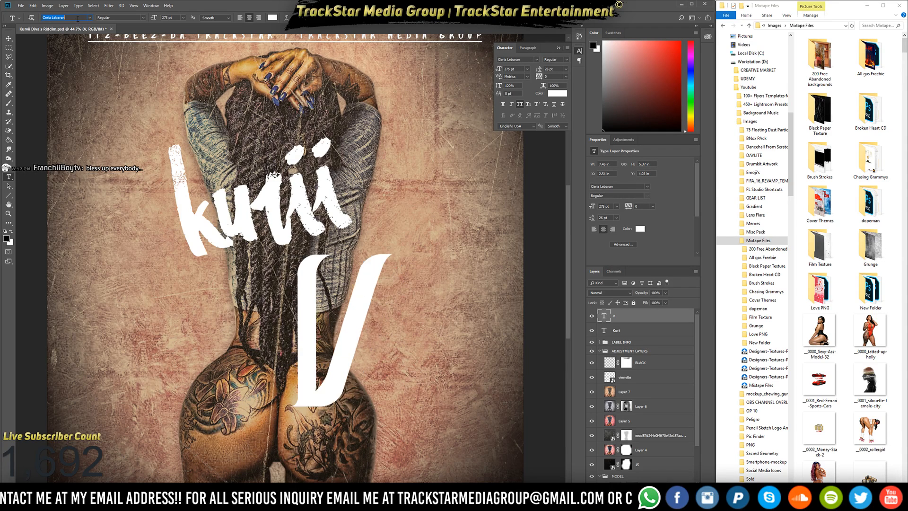
{"action": "key", "text": "Down"}
{"action": "key", "text": "Down"}
{"action": "key", "text": "Down"}
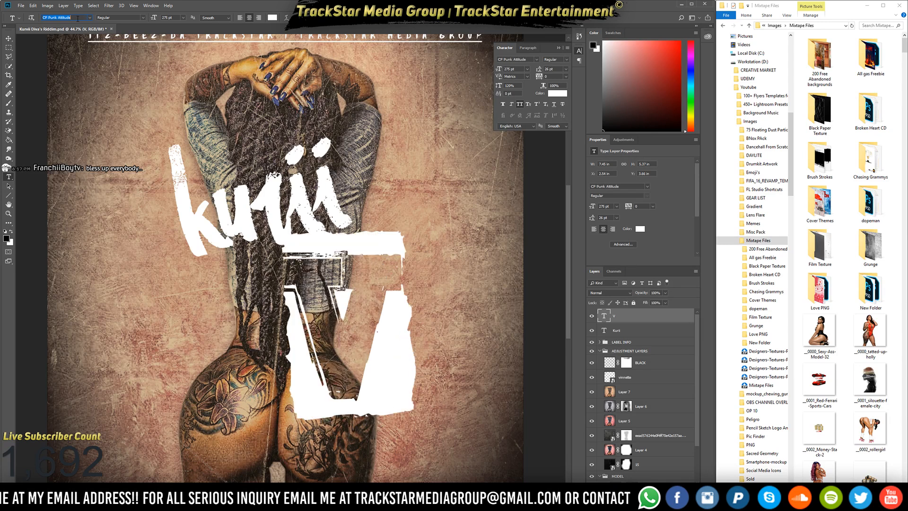
{"action": "key", "text": "Down"}
{"action": "key", "text": "Down"}
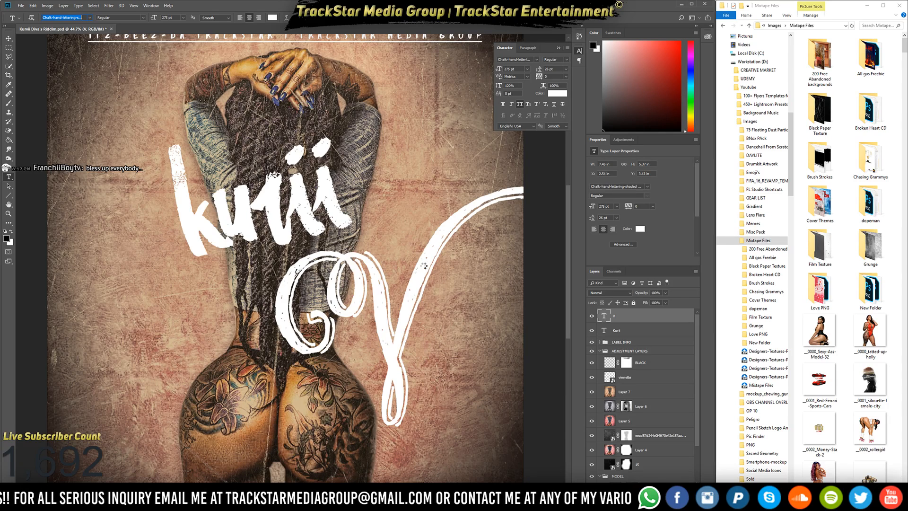
{"action": "key", "text": "Return"}
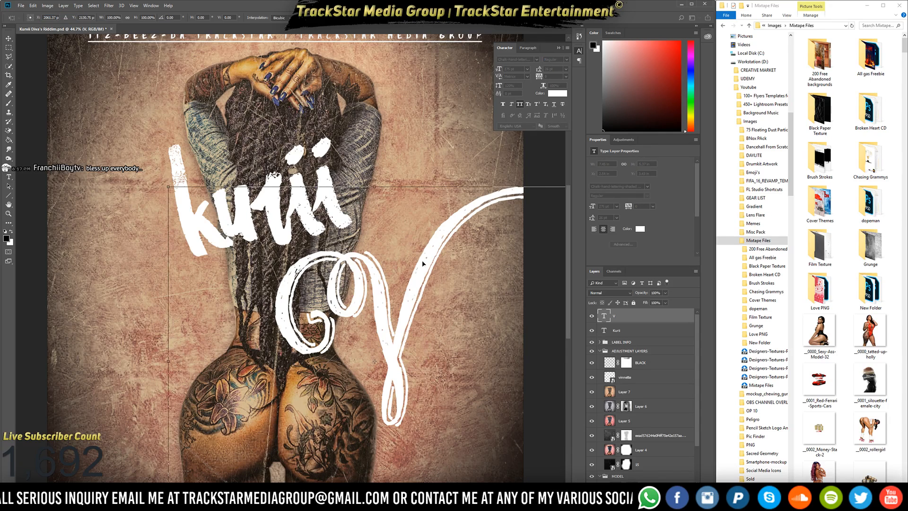
Rotate the V about 20.8° counterclockwise and move it so its swash crosses the last letters of the slanted title.
{"action": "key", "text": "ctrl+t"}
{"action": "left_click_drag", "start_coordinate": [425, 263], "coordinate": [318, 235]}
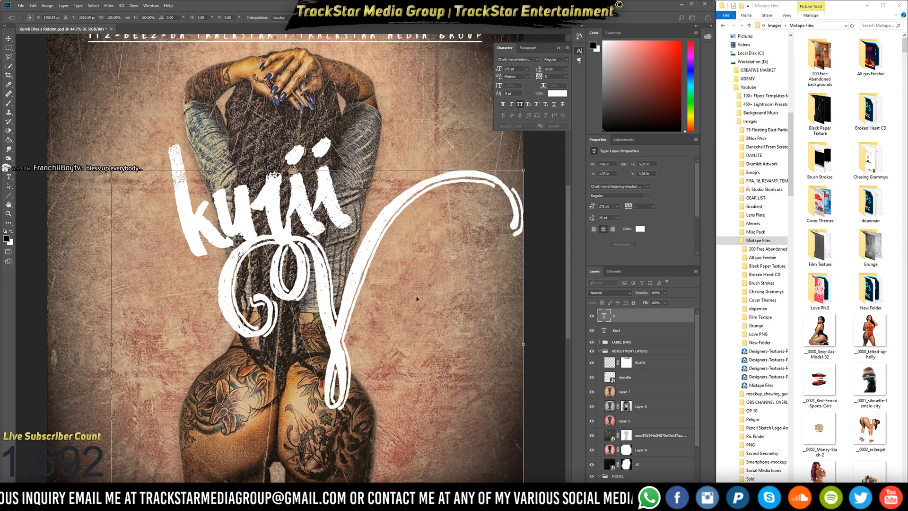
{"action": "left_click_drag", "start_coordinate": [524, 304], "coordinate": [526, 205]}
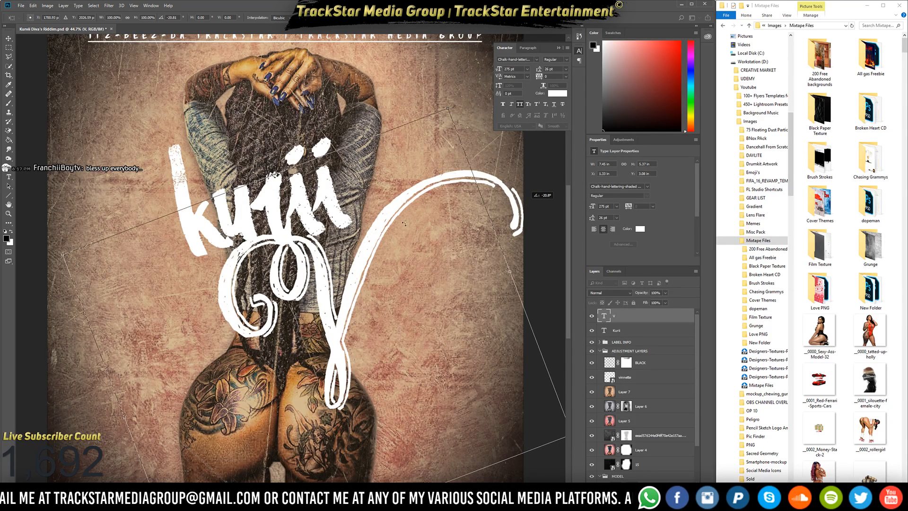
{"action": "left_click_drag", "start_coordinate": [403, 223], "coordinate": [322, 254]}
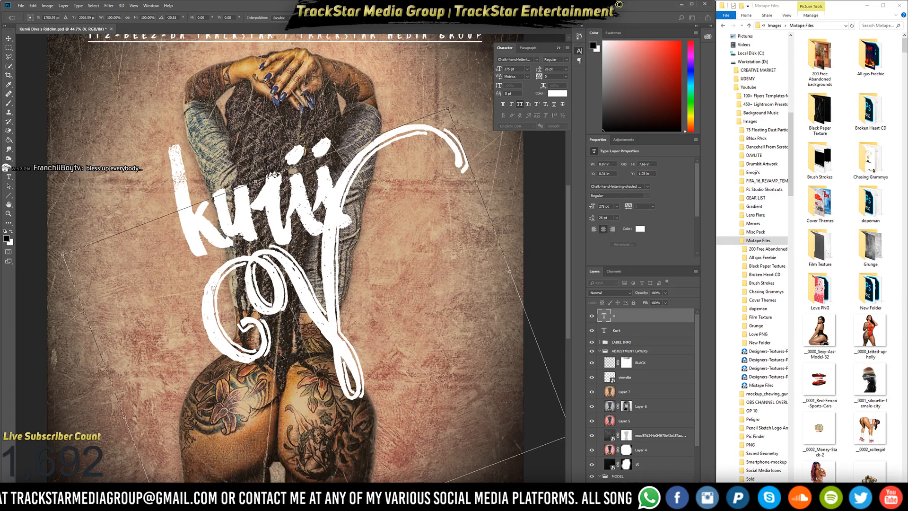
{"action": "key", "text": "Return"}
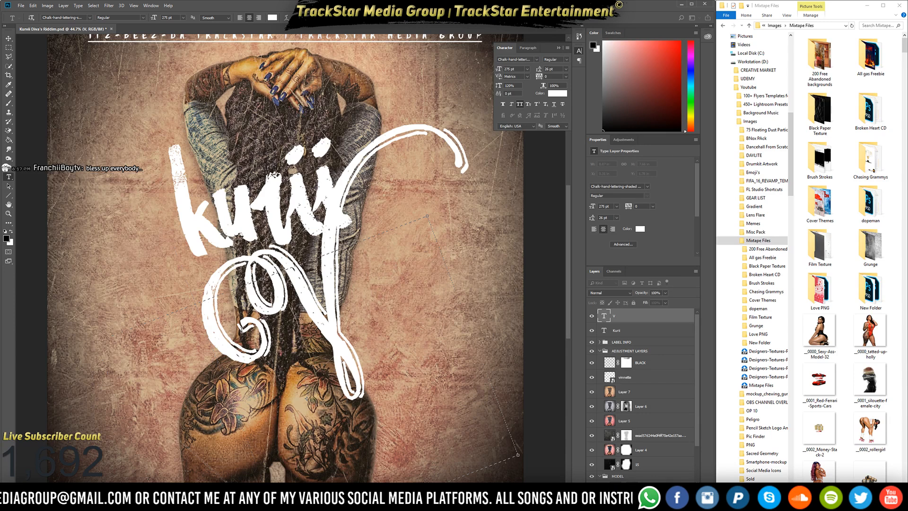
{"action": "key", "text": "ctrl+z"}
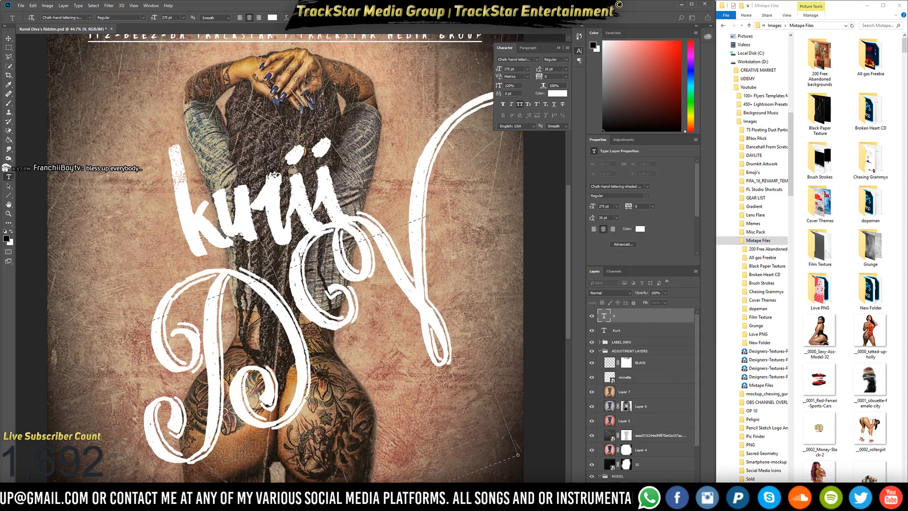
{"action": "key", "text": "ctrl+z"}
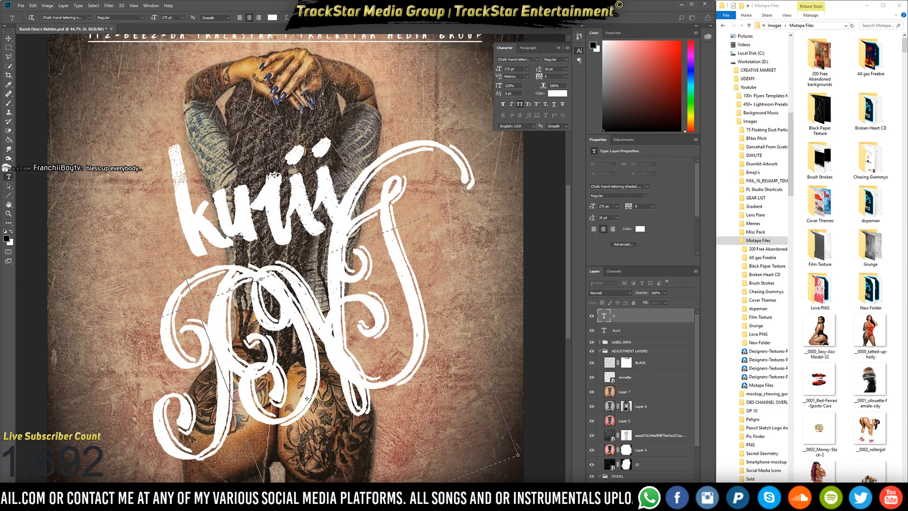
{"action": "key", "text": "ctrl+z"}
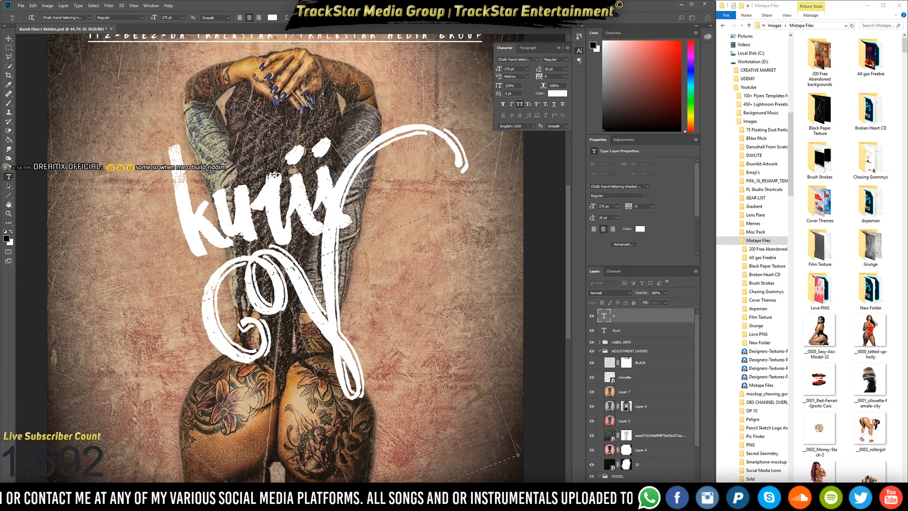
{"action": "key", "text": "ctrl+Return"}
{"action": "key", "text": "ctrl+t"}
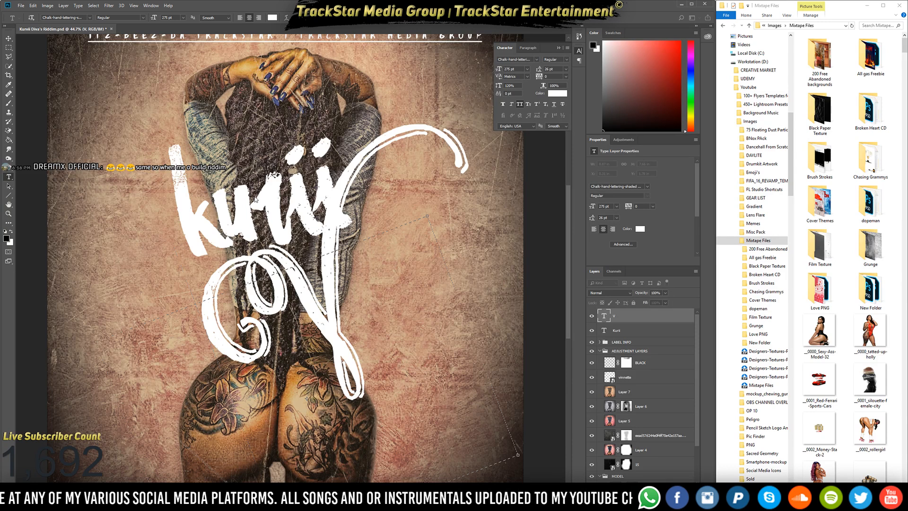
{"action": "key", "text": "Return"}
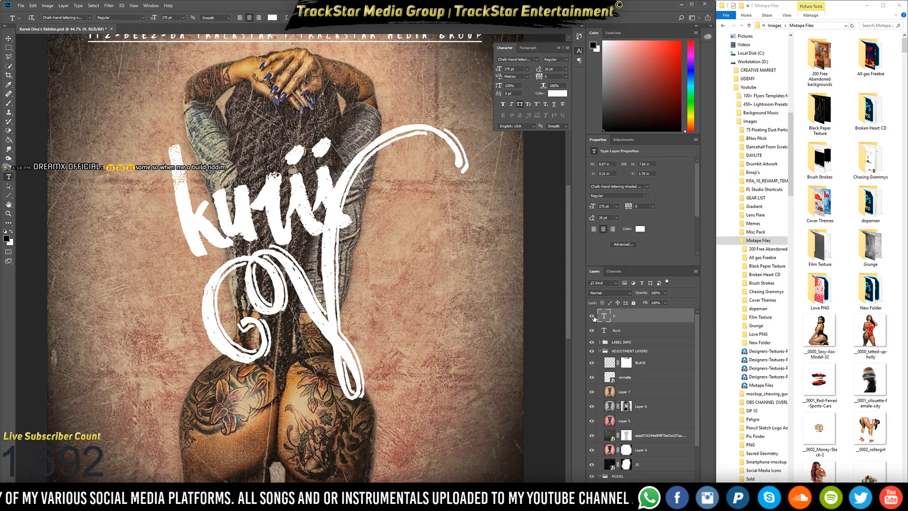
Hide the V layer while opening a wide gap of spaces between "Kur" and "ii" in the slanted title, and show the V again.
{"action": "left_click", "coordinate": [593, 317]}
{"action": "left_click", "coordinate": [630, 330]}
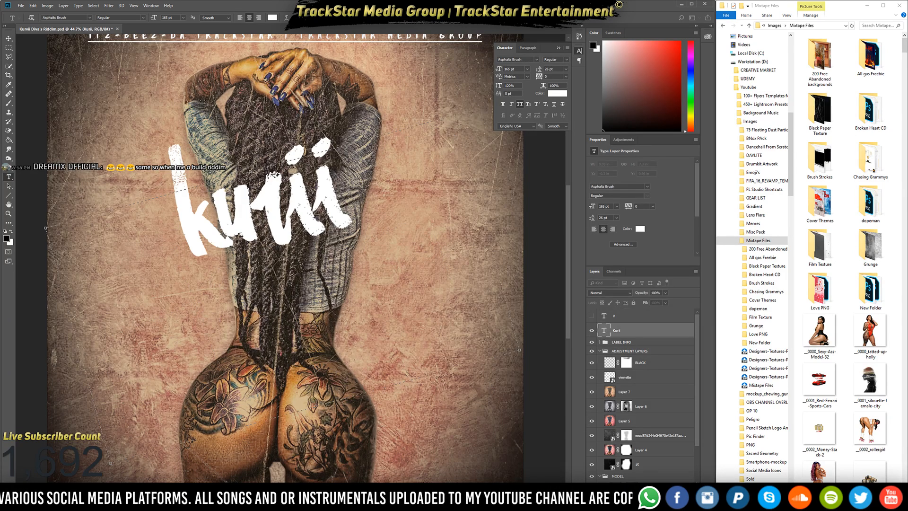
{"action": "left_click", "coordinate": [243, 216]}
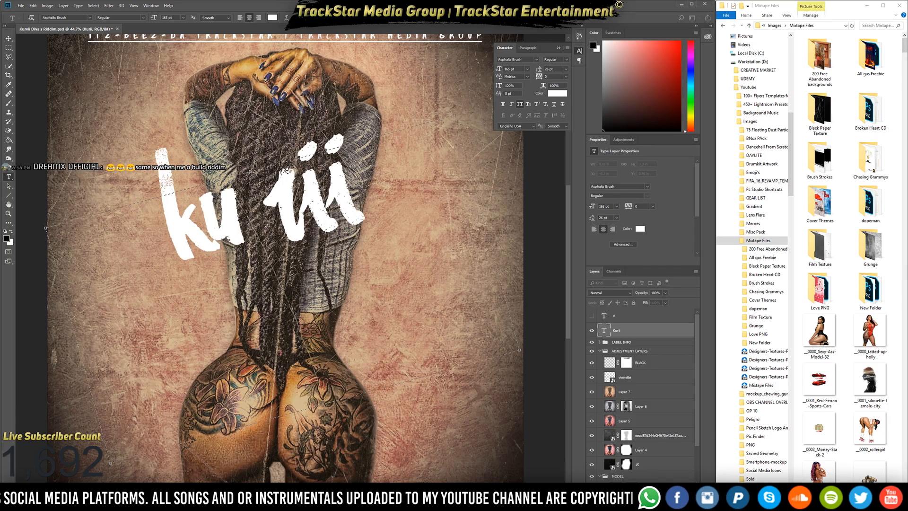
{"action": "key", "text": "BackSpace"}
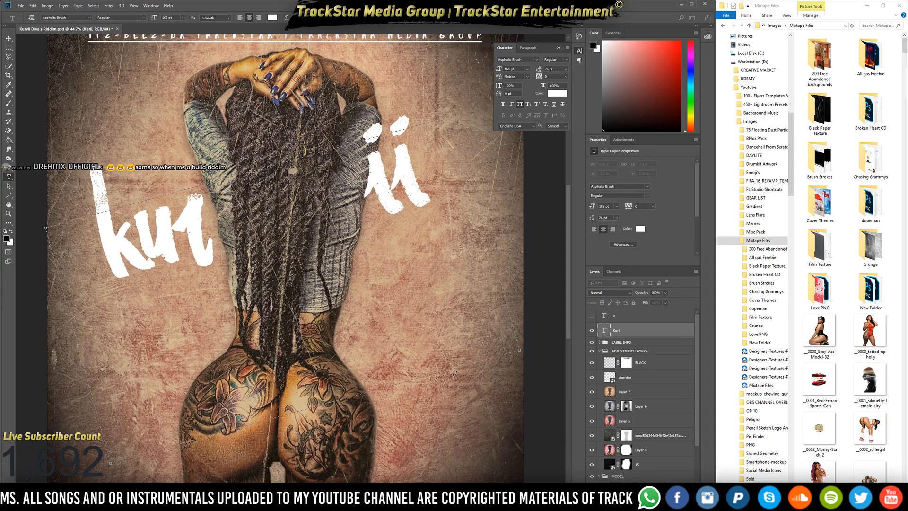
{"action": "key", "text": "ctrl+Return"}
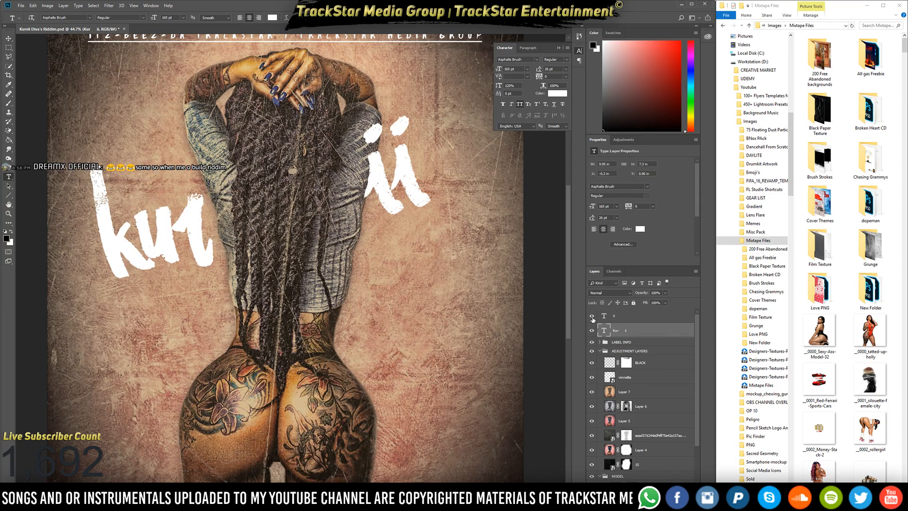
{"action": "left_click", "coordinate": [593, 317]}
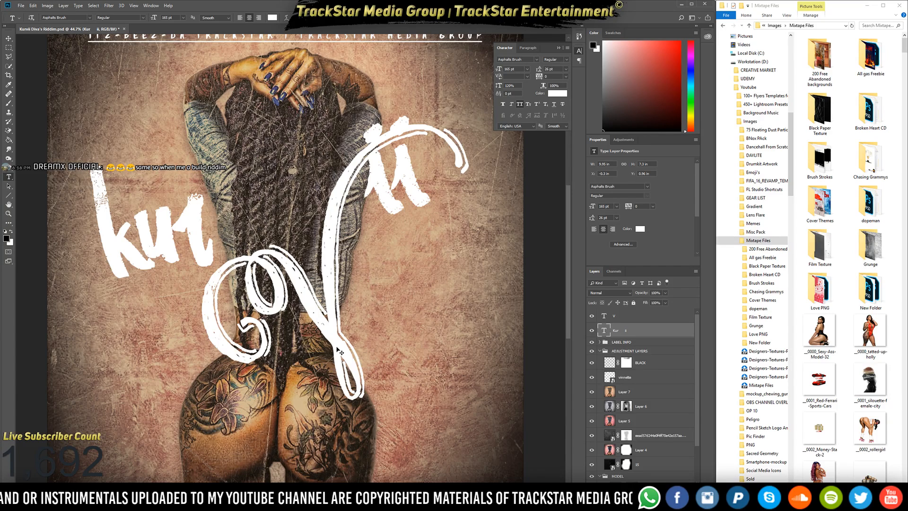
Try enlarging the gapped slanted title to about 207 pt.
{"action": "scroll", "coordinate": [335, 289], "scroll_direction": "down", "scroll_amount": 3}
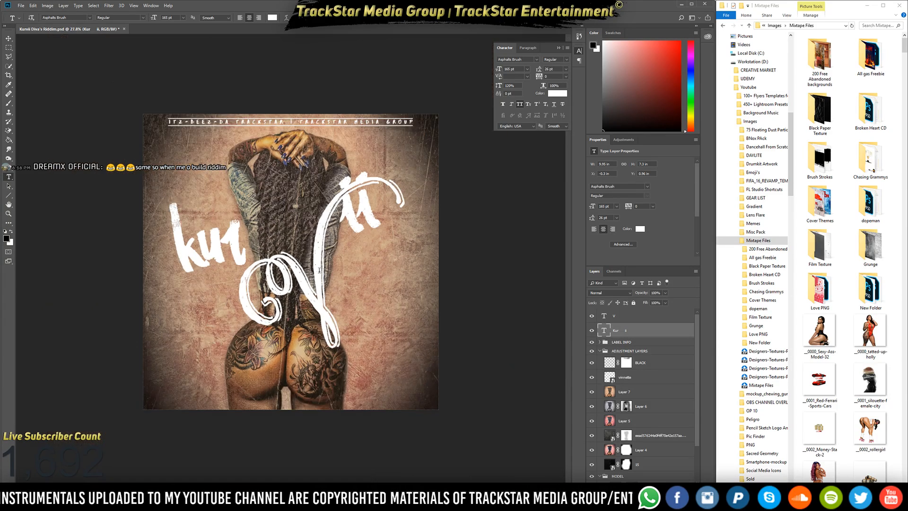
{"action": "key", "text": "ctrl+t"}
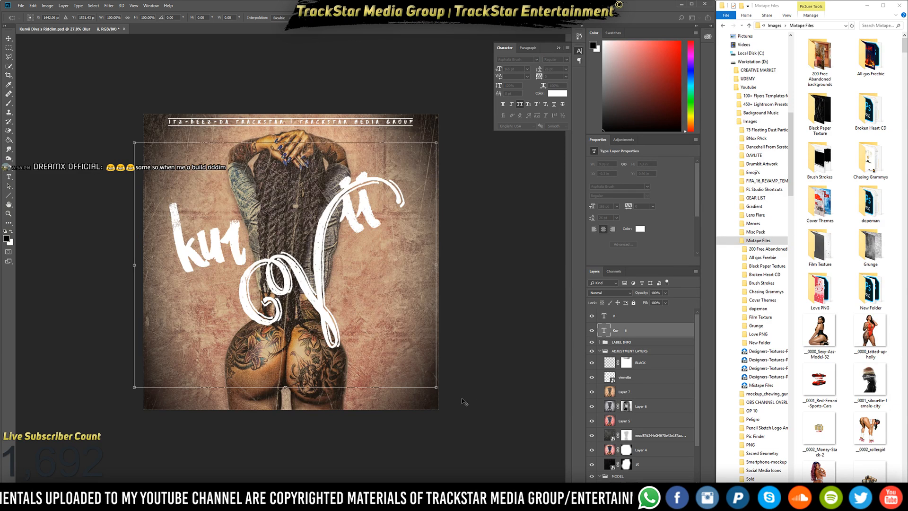
{"action": "left_click_drag", "start_coordinate": [435, 385], "coordinate": [475, 413]}
{"action": "key", "text": "Return"}
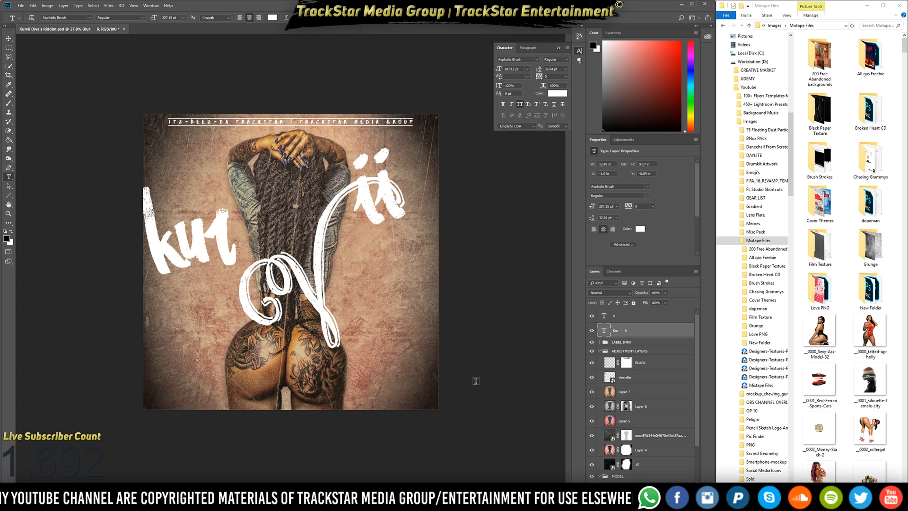
{"action": "key", "text": "ctrl+z"}
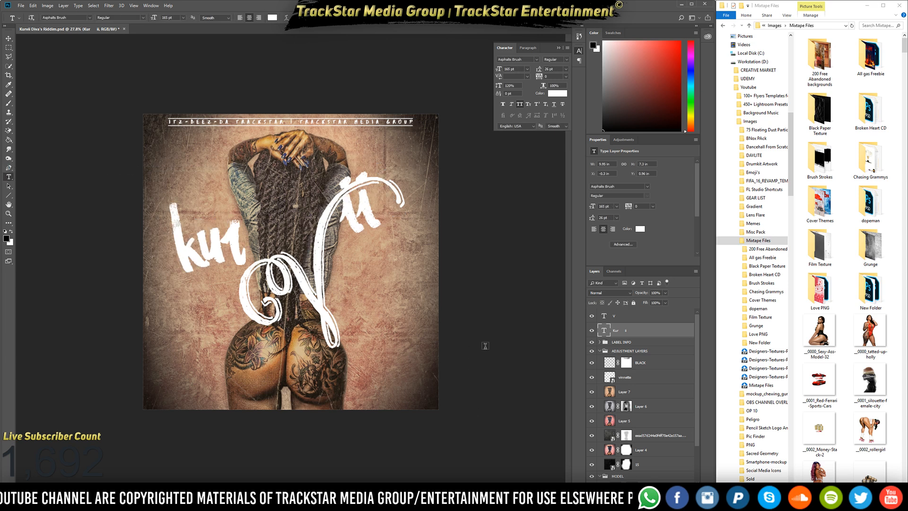
Hide the "Kur ii" title layer, enlarge the V to about 355 pt and shift it slightly up and left over the model.
{"action": "left_click", "coordinate": [592, 330]}
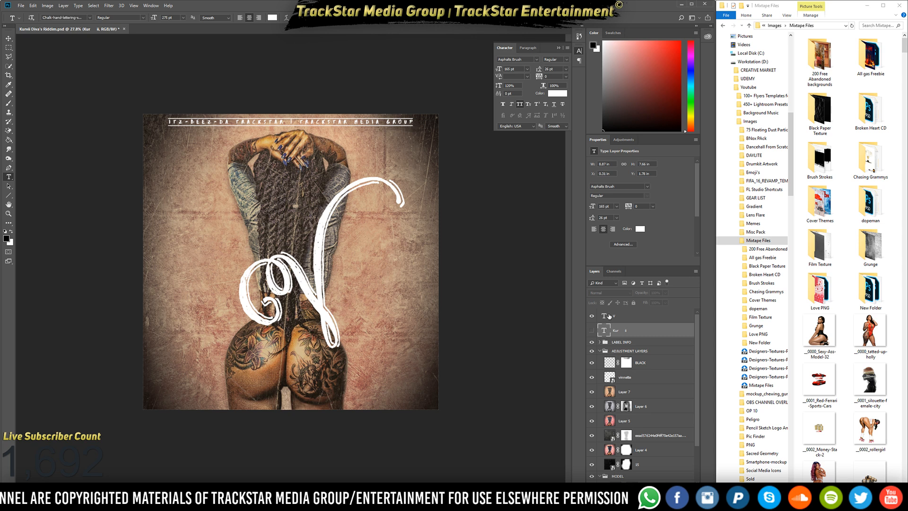
{"action": "left_click", "coordinate": [609, 316]}
{"action": "key", "text": "ctrl+t"}
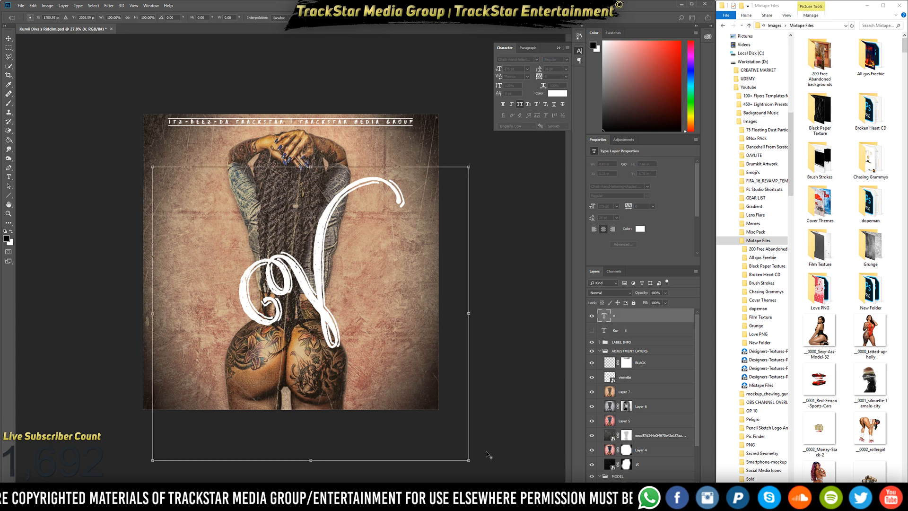
{"action": "left_click_drag", "start_coordinate": [470, 461], "coordinate": [514, 502]}
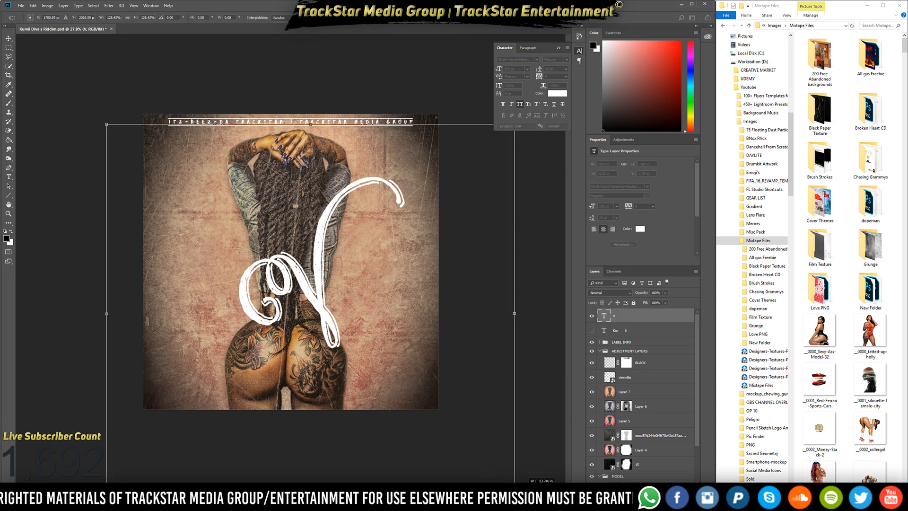
{"action": "key", "text": "Return"}
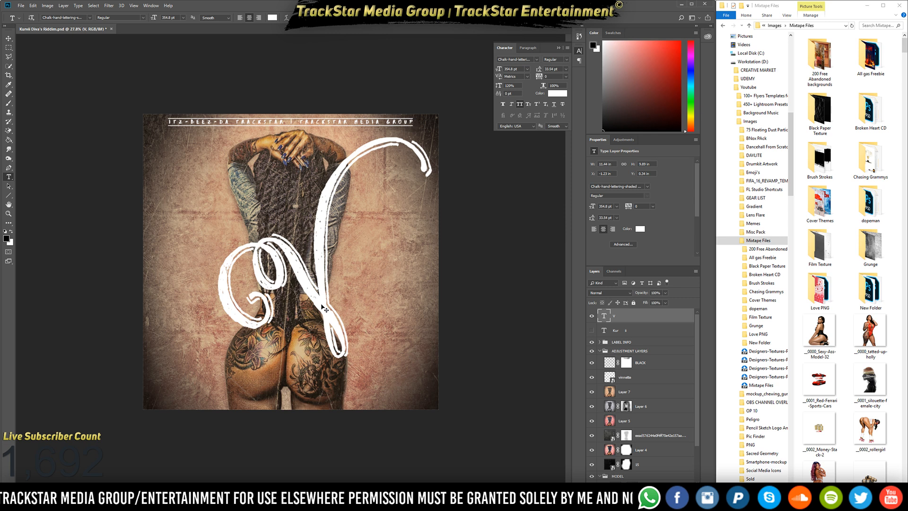
{"action": "left_click_drag", "start_coordinate": [325, 309], "coordinate": [311, 296]}
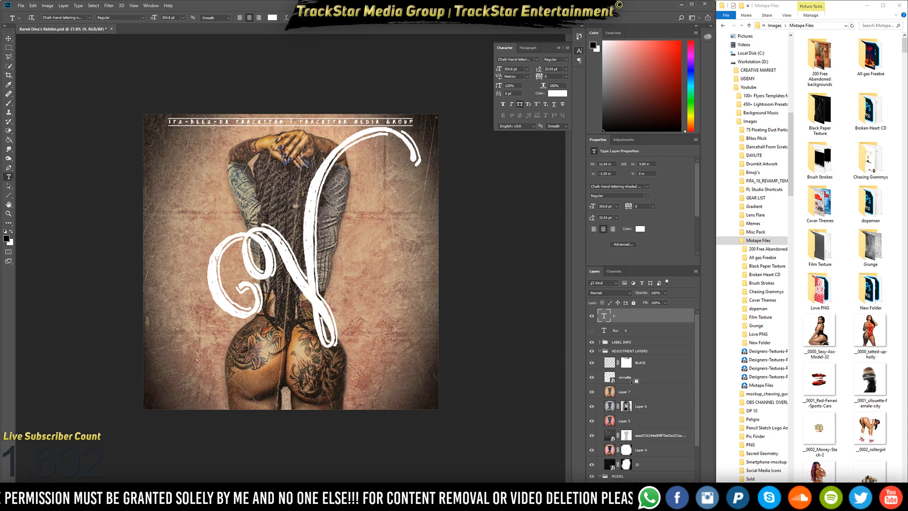
Duplicate Layer 7 to the top of the layer stack, above the V text layer.
{"action": "left_click_drag", "start_coordinate": [624, 394], "coordinate": [618, 317]}
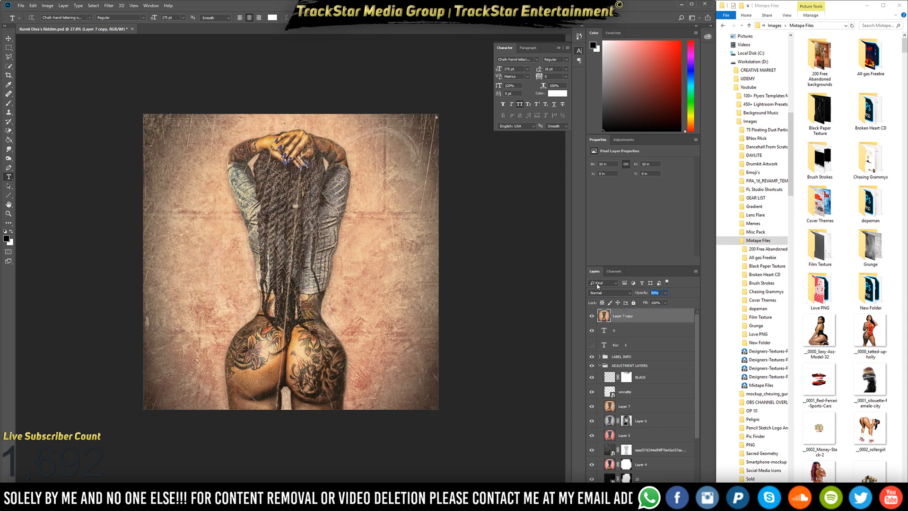
Set Layer 7 copy to 100% opacity, add a layer mask to it and load the V text's outline as a selection.
{"action": "type", "text": "100"}
{"action": "key", "text": "Return"}
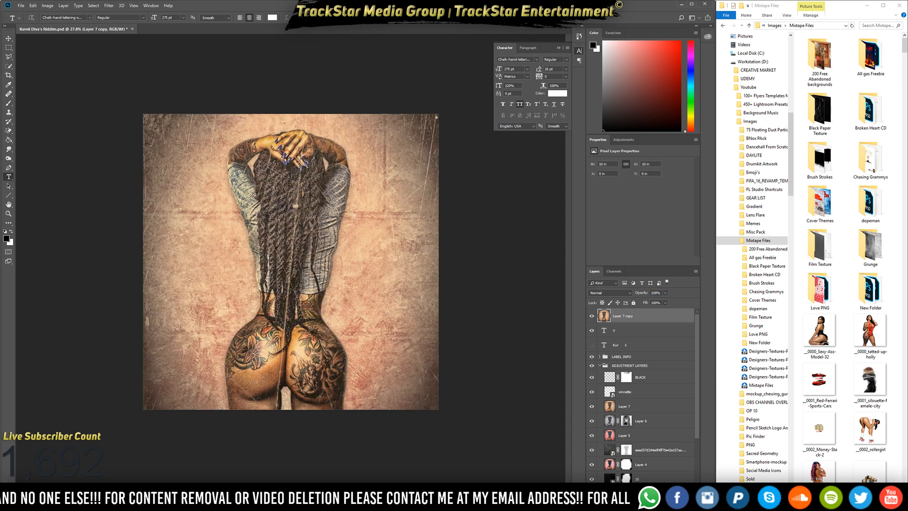
{"action": "left_click", "coordinate": [631, 497]}
{"action": "left_click", "coordinate": [603, 330], "text": "ctrl"}
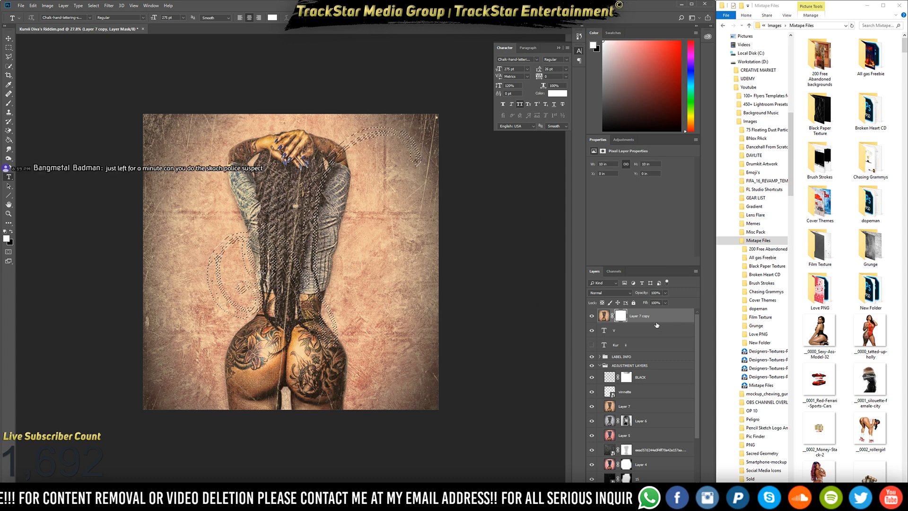
Try filling the Layer 7 copy mask with black outside the V outline, and undo the fill.
{"action": "key", "text": "ctrl+shift+i"}
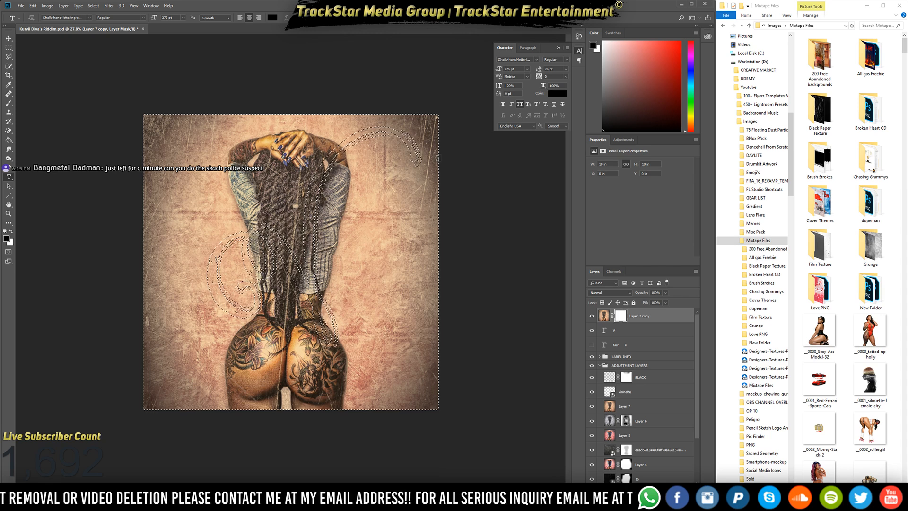
{"action": "key", "text": "x"}
{"action": "key", "text": "alt+BackSpace"}
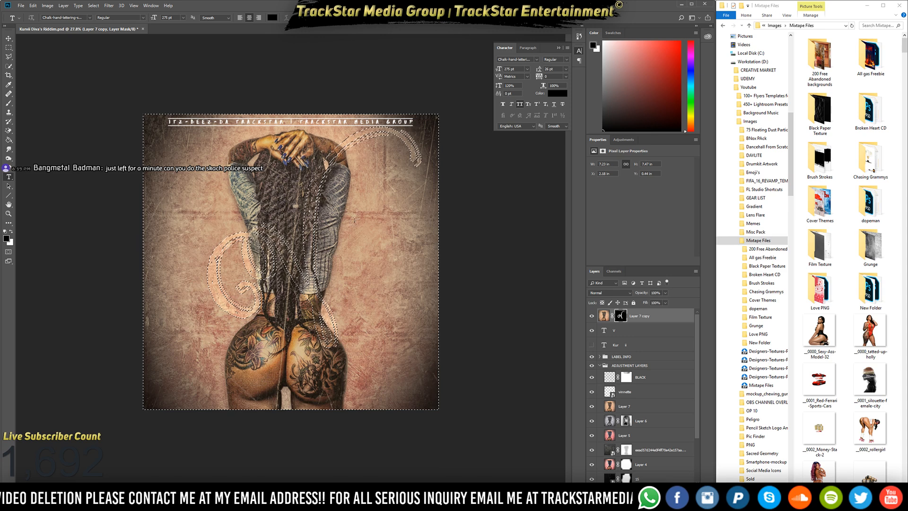
{"action": "key", "text": "ctrl+z"}
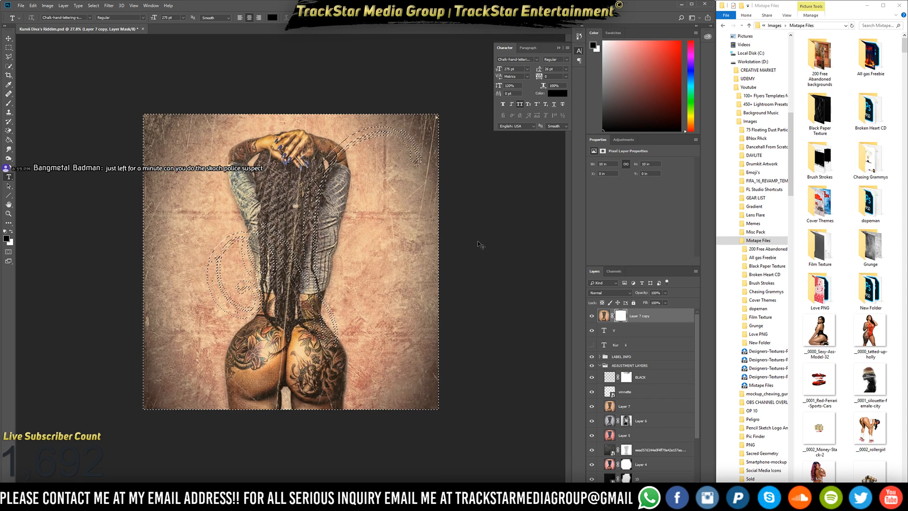
Fill the Layer 7 copy mask with black both inside and outside the V outline, keeping the V selected.
{"action": "key", "text": "ctrl+shift+i"}
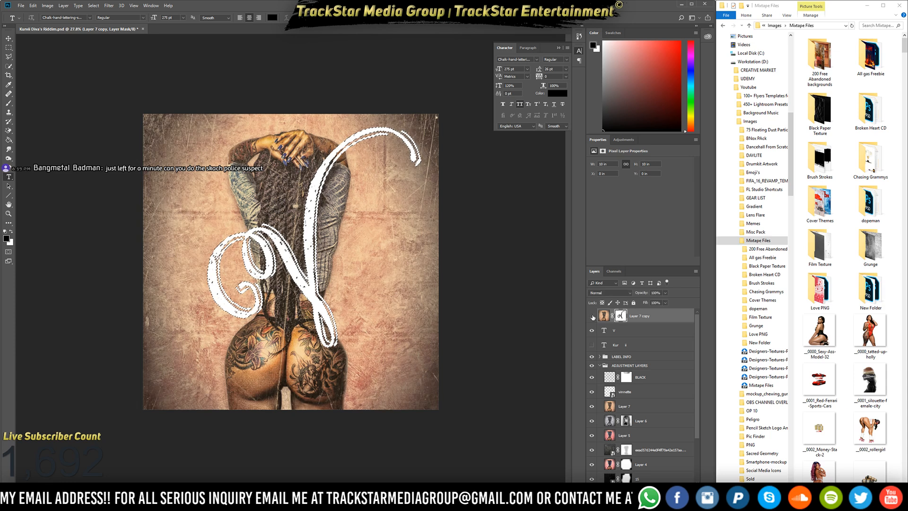
{"action": "key", "text": "alt+BackSpace"}
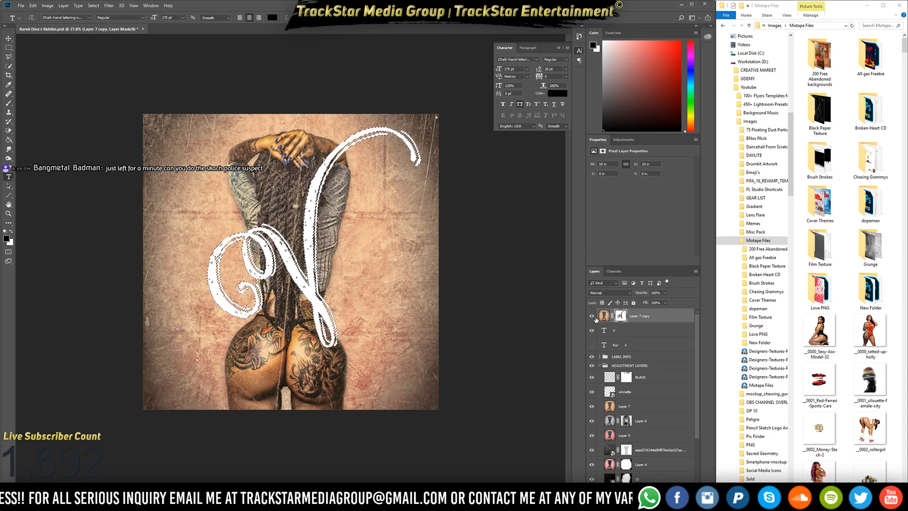
{"action": "key", "text": "ctrl+shift+i"}
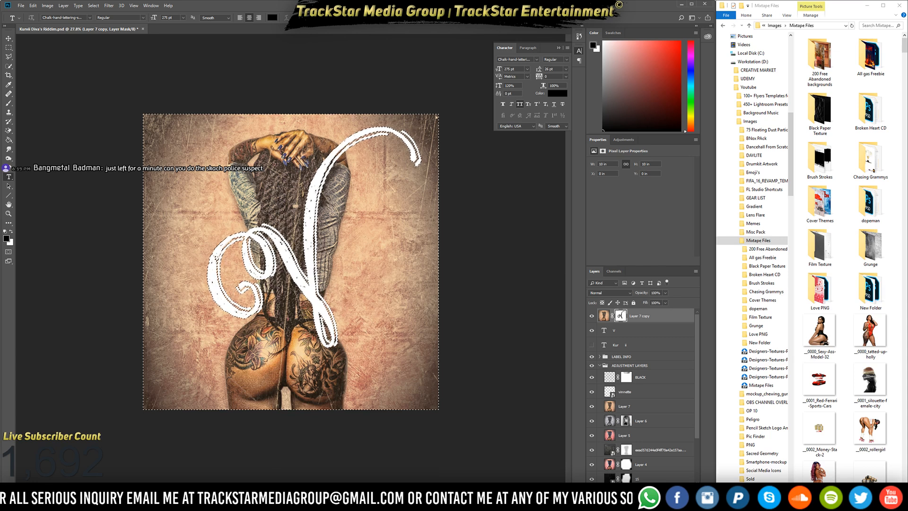
{"action": "key", "text": "alt+BackSpace"}
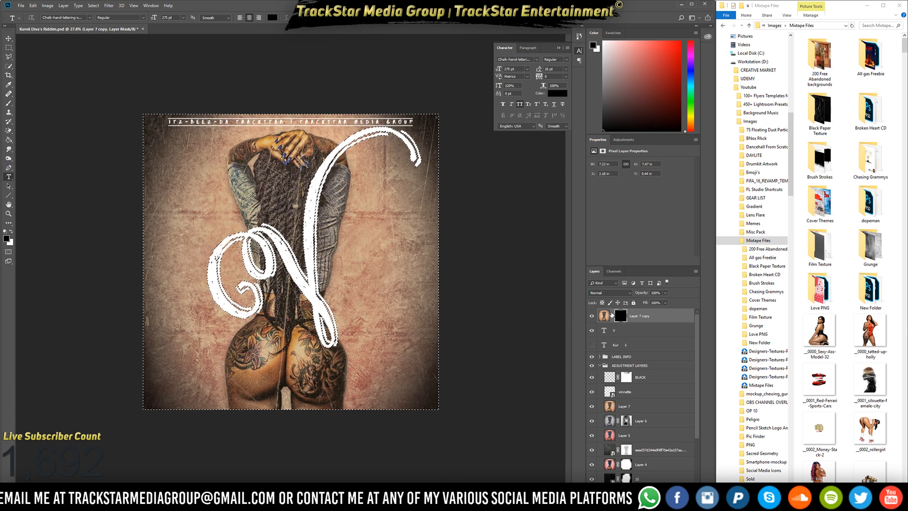
{"action": "key", "text": "ctrl+shift+i"}
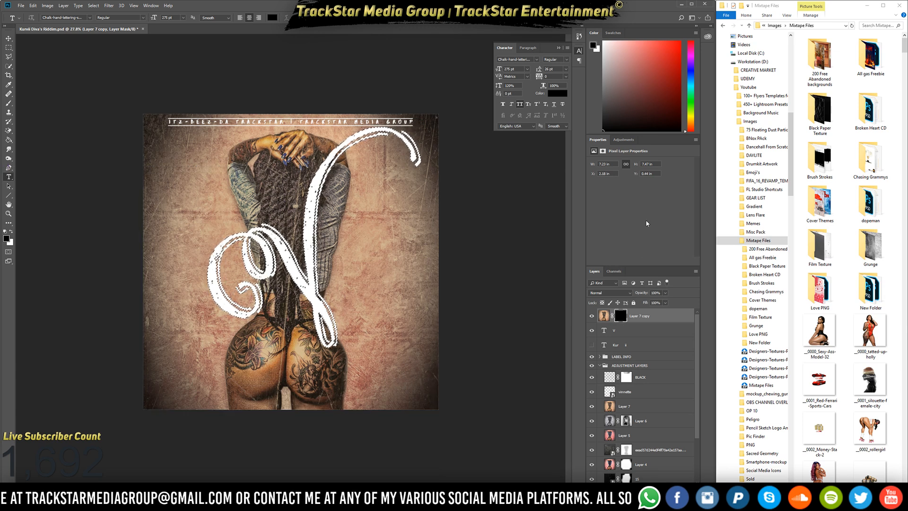
Try painting white on the mask with the 30% opacity brush where the V crosses the arm, and undo the strokes.
{"action": "scroll", "coordinate": [311, 196], "scroll_direction": "up", "scroll_amount": 5}
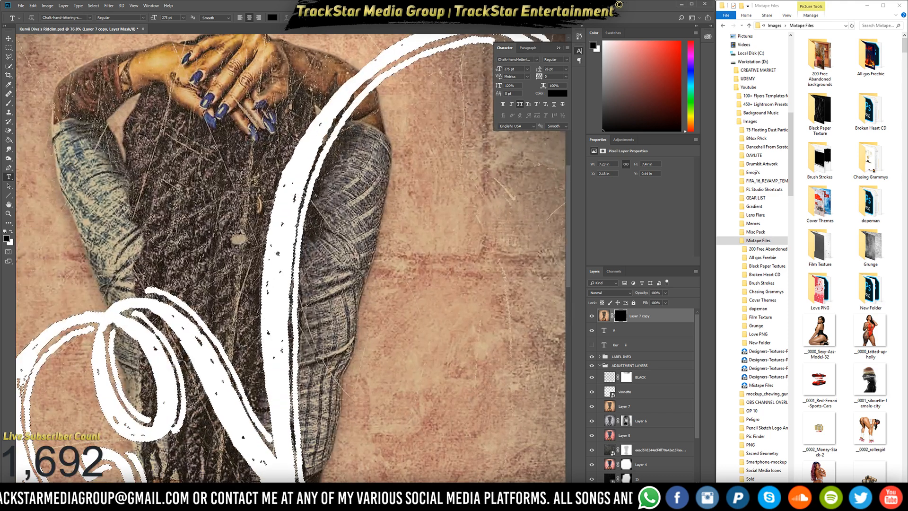
{"action": "key", "text": "x"}
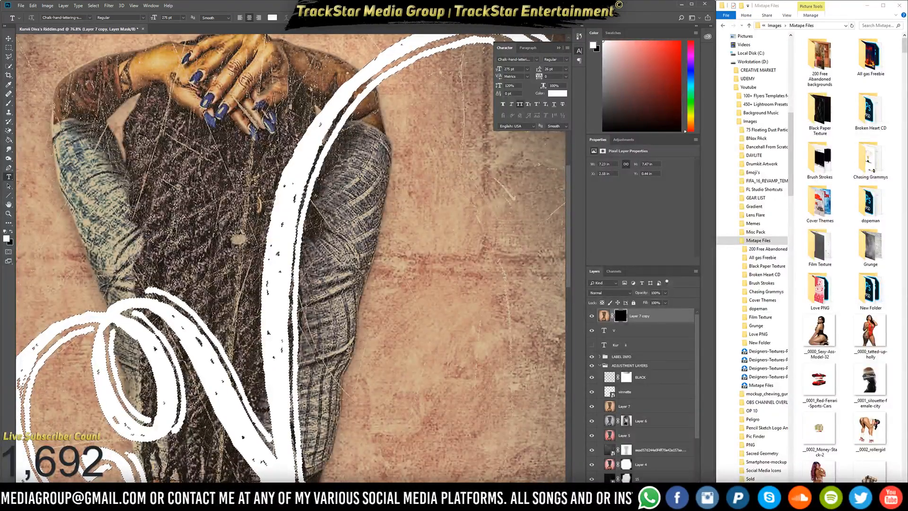
{"action": "key", "text": "b"}
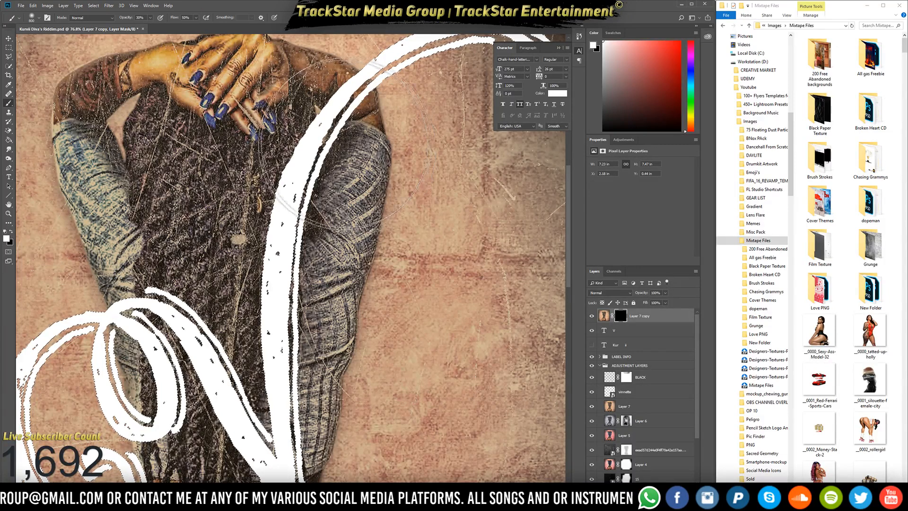
{"action": "mouse_move", "coordinate": [362, 115]}
{"action": "left_mouse_down"}
{"action": "mouse_move", "coordinate": [346, 114]}
{"action": "mouse_move", "coordinate": [381, 109]}
{"action": "mouse_move", "coordinate": [370, 115]}
{"action": "left_mouse_up"}
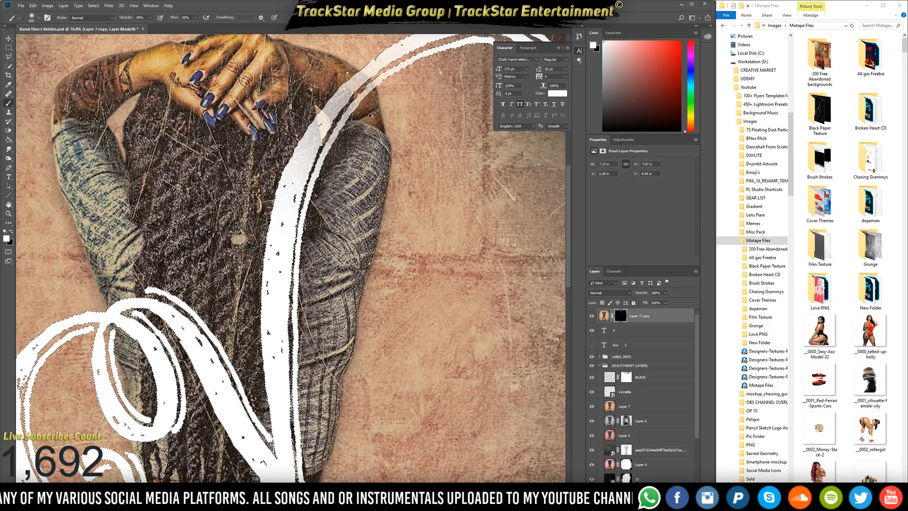
{"action": "left_click", "coordinate": [369, 113]}
{"action": "left_click", "coordinate": [369, 113]}
{"action": "left_click", "coordinate": [369, 112]}
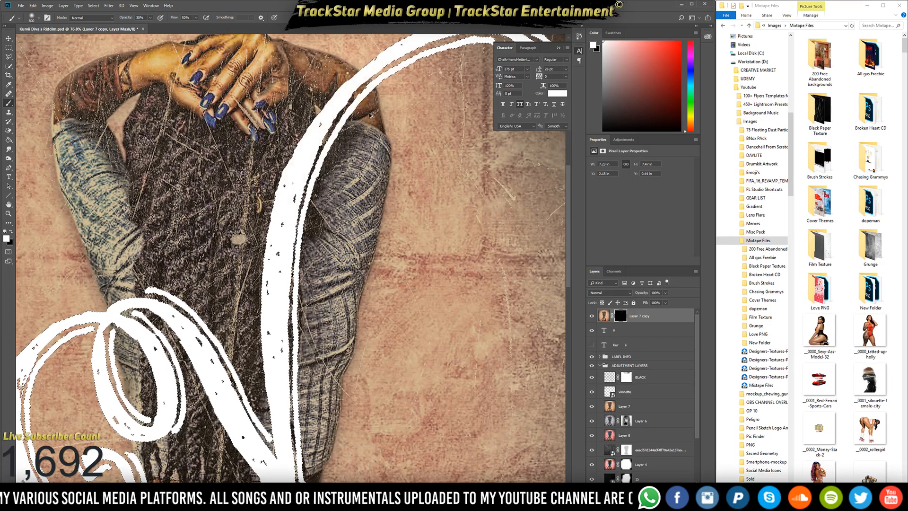
{"action": "left_click", "coordinate": [369, 112]}
{"action": "left_click", "coordinate": [369, 113]}
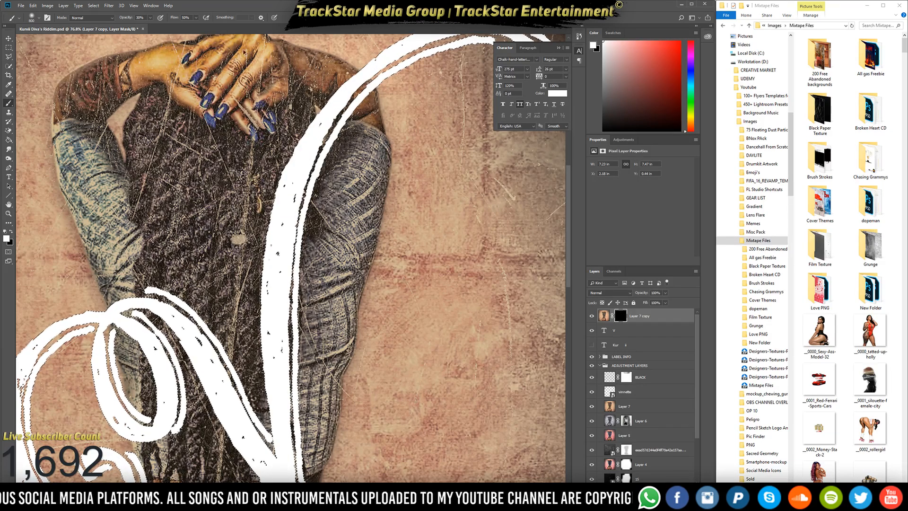
Set the brush to 100% opacity with a hard round tip and shrink it to fit the arm area crossing the V.
{"action": "left_click", "coordinate": [151, 18]}
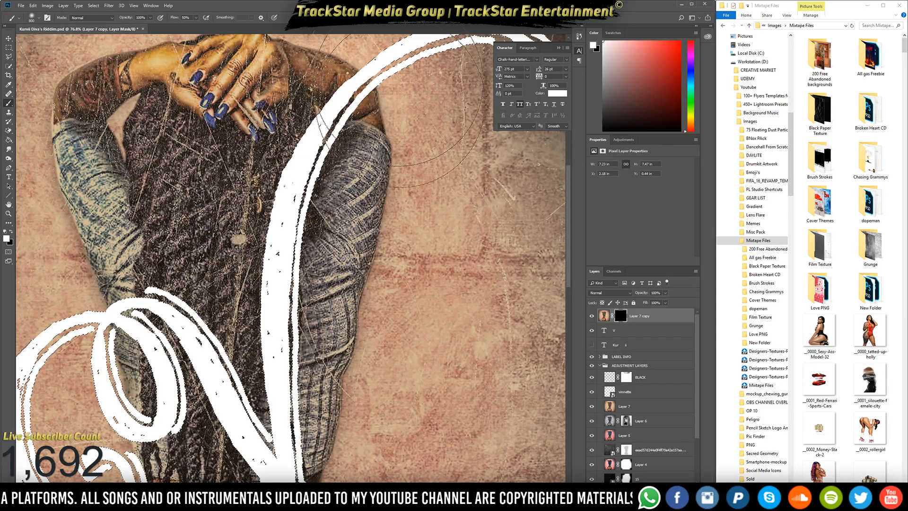
{"action": "right_click", "coordinate": [402, 125]}
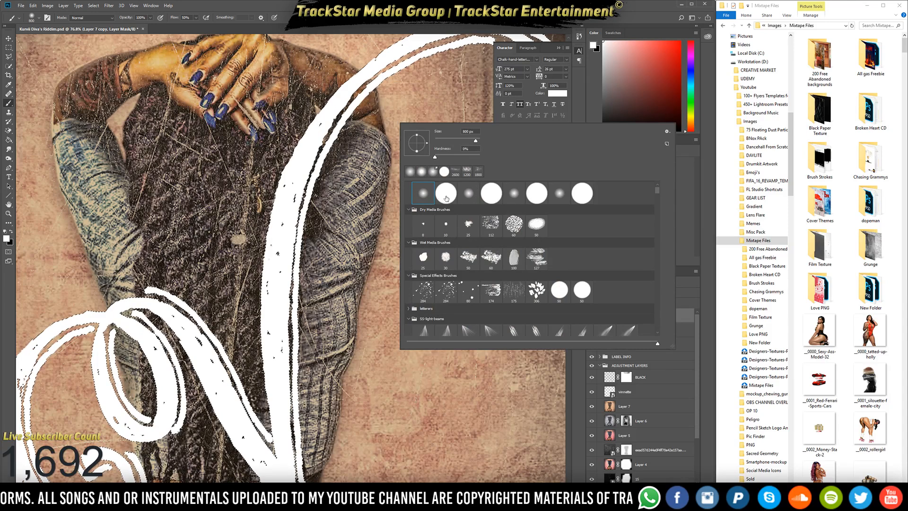
{"action": "left_click", "coordinate": [411, 106]}
{"action": "scroll", "coordinate": [410, 118], "scroll_direction": "up", "scroll_amount": 5}
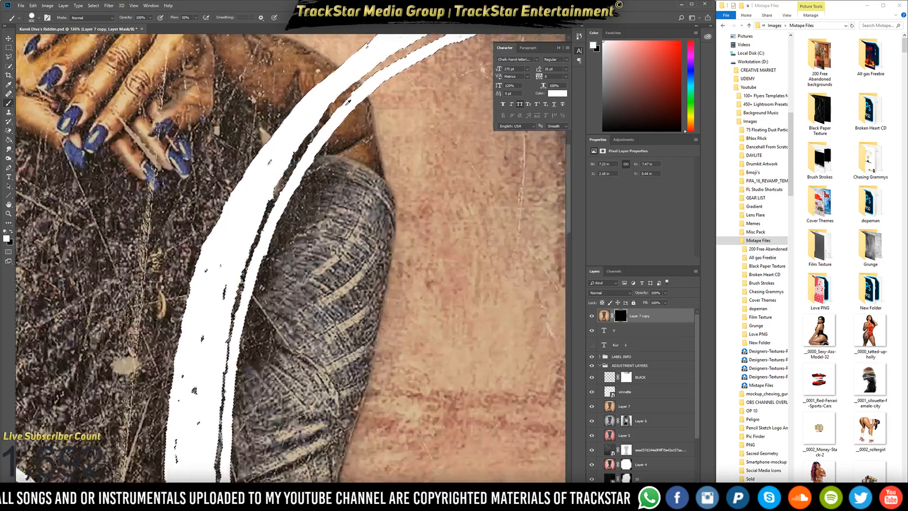
{"action": "key", "text": "bracketleft"}
{"action": "key", "text": "bracketleft"}
{"action": "key", "text": "bracketleft"}
{"action": "key", "text": "bracketleft"}
{"action": "key", "text": "bracketleft"}
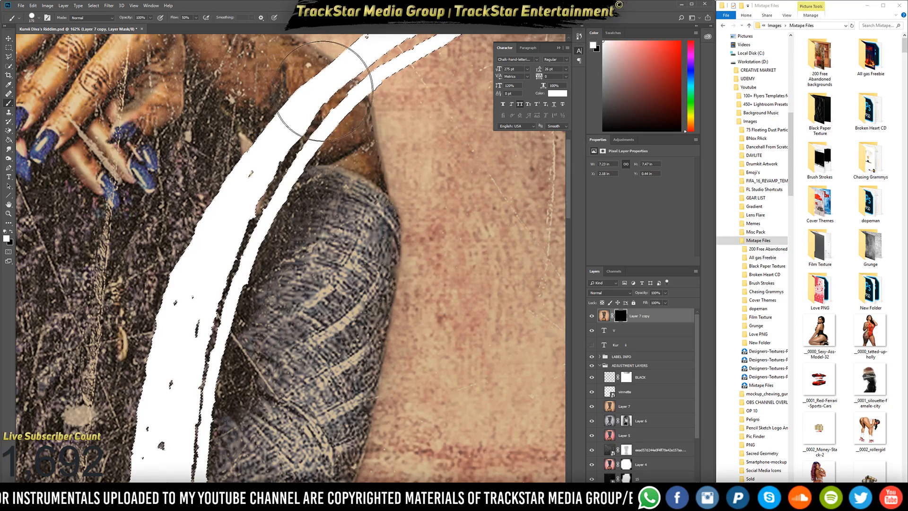
{"action": "key", "text": "bracketleft"}
{"action": "key", "text": "bracketleft"}
{"action": "key", "text": "bracketleft"}
{"action": "key", "text": "bracketleft"}
{"action": "key", "text": "bracketleft"}
{"action": "key", "text": "bracketleft"}
{"action": "key", "text": "bracketleft"}
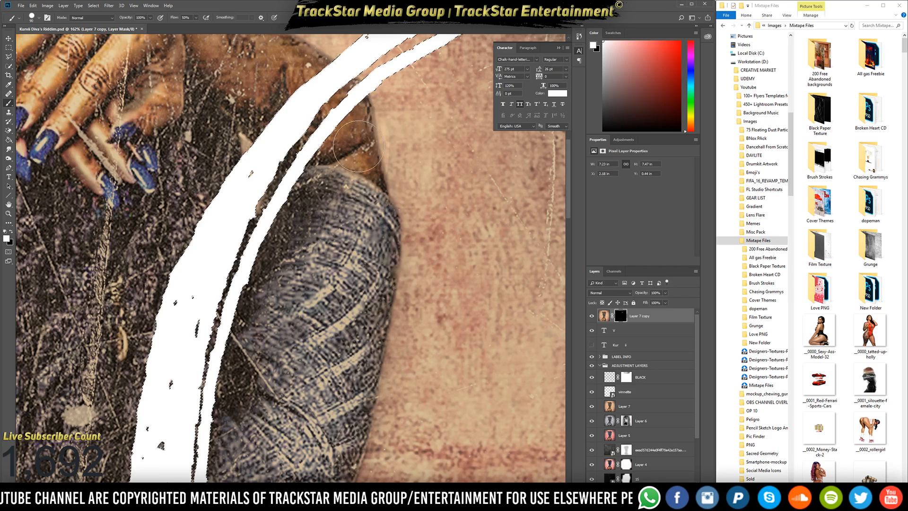
Paint white on the mask to bring the upper arm in front of the V, clearing the selection for the remaining strokes.
{"action": "left_click_drag", "start_coordinate": [364, 113], "coordinate": [380, 154]}
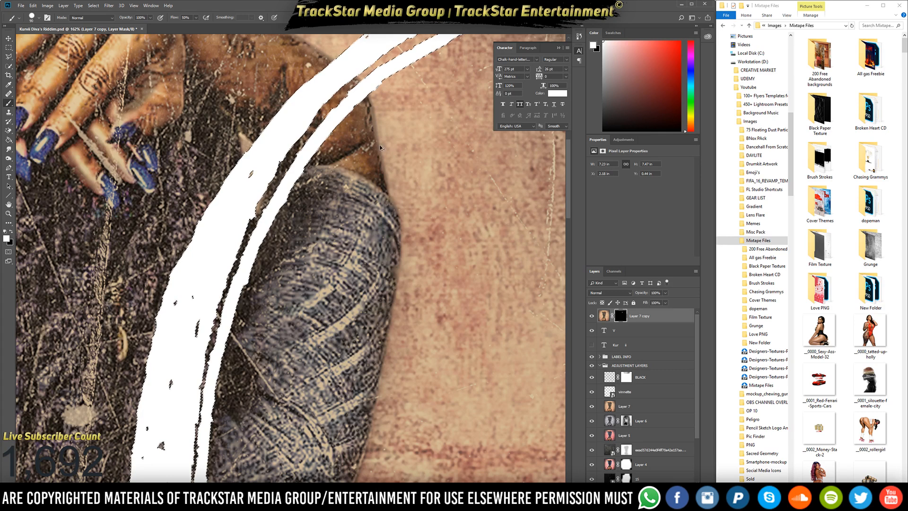
{"action": "key", "text": "ctrl+d"}
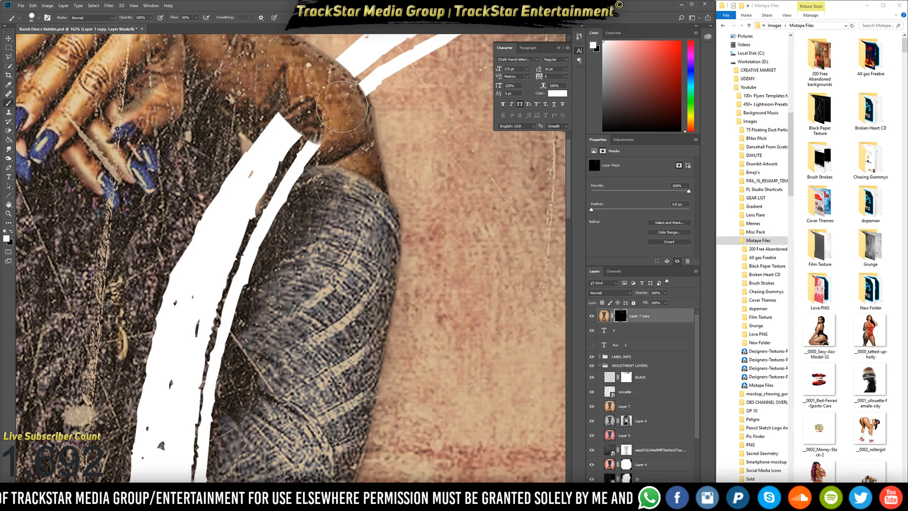
{"action": "mouse_move", "coordinate": [319, 84]}
{"action": "left_mouse_down"}
{"action": "mouse_move", "coordinate": [326, 109]}
{"action": "mouse_move", "coordinate": [303, 111]}
{"action": "mouse_move", "coordinate": [317, 134]}
{"action": "mouse_move", "coordinate": [312, 152]}
{"action": "mouse_move", "coordinate": [291, 156]}
{"action": "mouse_move", "coordinate": [273, 124]}
{"action": "mouse_move", "coordinate": [293, 147]}
{"action": "mouse_move", "coordinate": [289, 137]}
{"action": "mouse_move", "coordinate": [262, 117]}
{"action": "left_mouse_up"}
Refine the V's cut end below the arm by alternating white and black strokes on the Layer 7 copy mask.
{"action": "scroll", "coordinate": [264, 127], "scroll_direction": "up", "scroll_amount": 5}
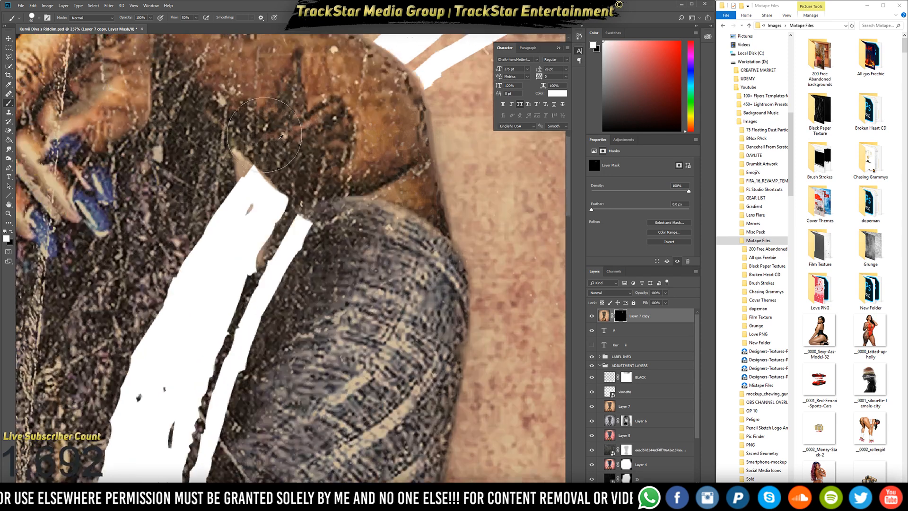
{"action": "key", "text": "x"}
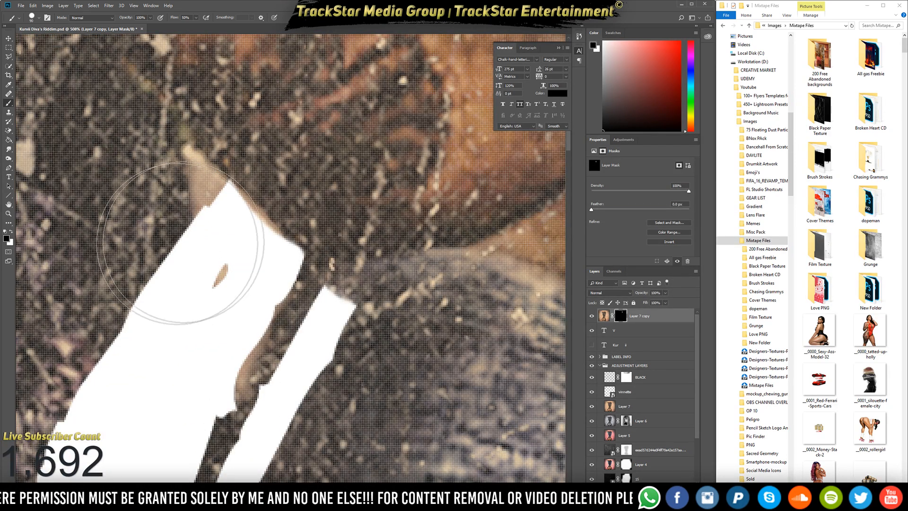
{"action": "key", "text": "x"}
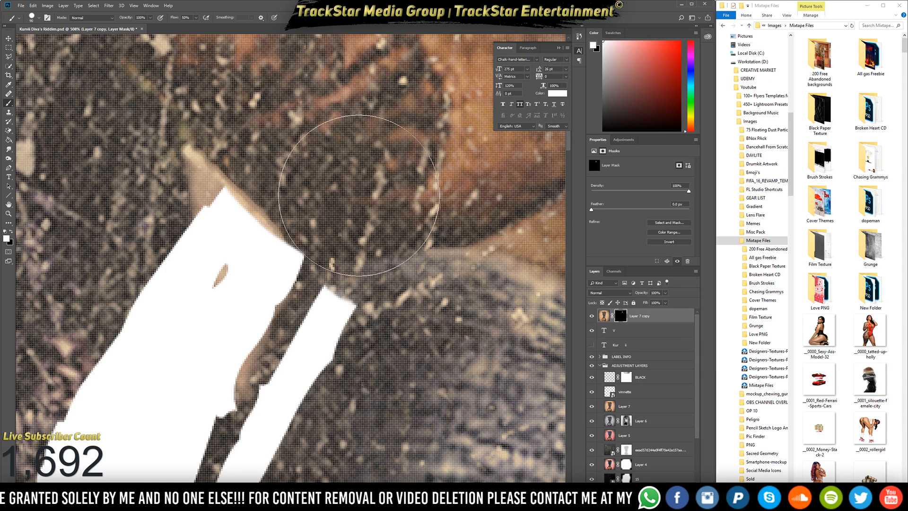
{"action": "left_click", "coordinate": [185, 237]}
{"action": "key", "text": "x"}
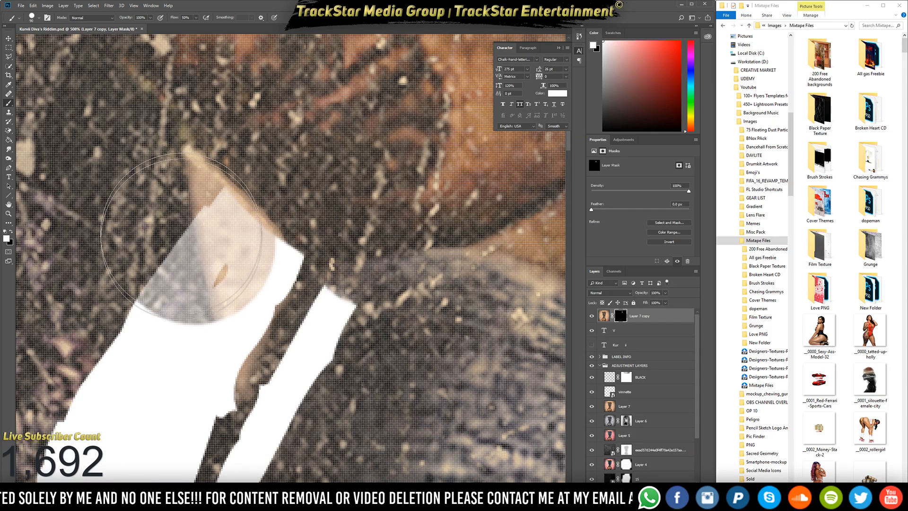
{"action": "left_click_drag", "start_coordinate": [182, 270], "coordinate": [208, 271]}
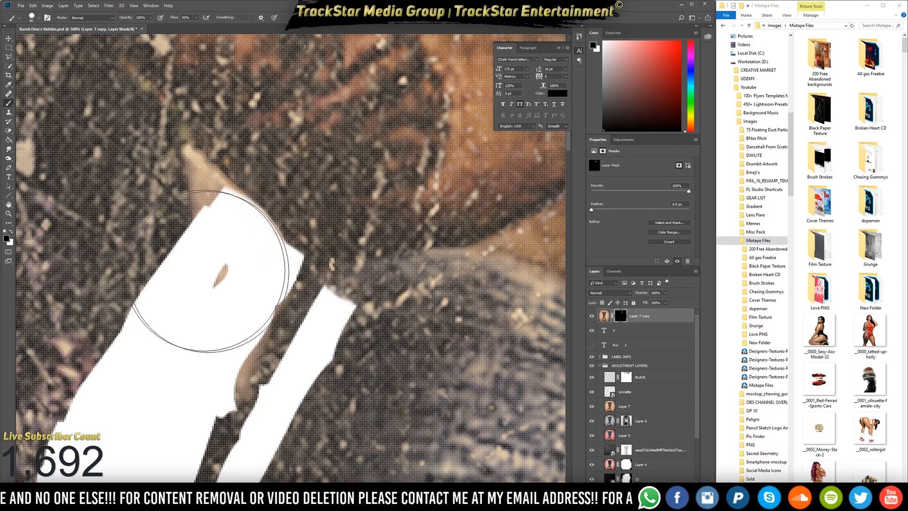
Shrink the brush and paint black on the mask to restore the corner of the V's cut end below the arm.
{"action": "key", "text": "bracketleft"}
{"action": "key", "text": "bracketleft"}
{"action": "key", "text": "bracketleft"}
{"action": "key", "text": "bracketleft"}
{"action": "key", "text": "bracketleft"}
{"action": "key", "text": "bracketleft"}
{"action": "key", "text": "bracketleft"}
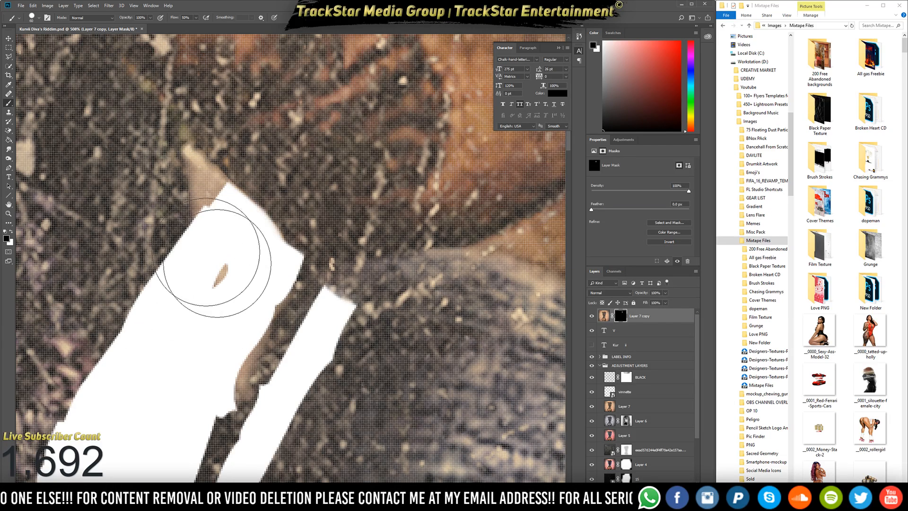
{"action": "key", "text": "bracketleft"}
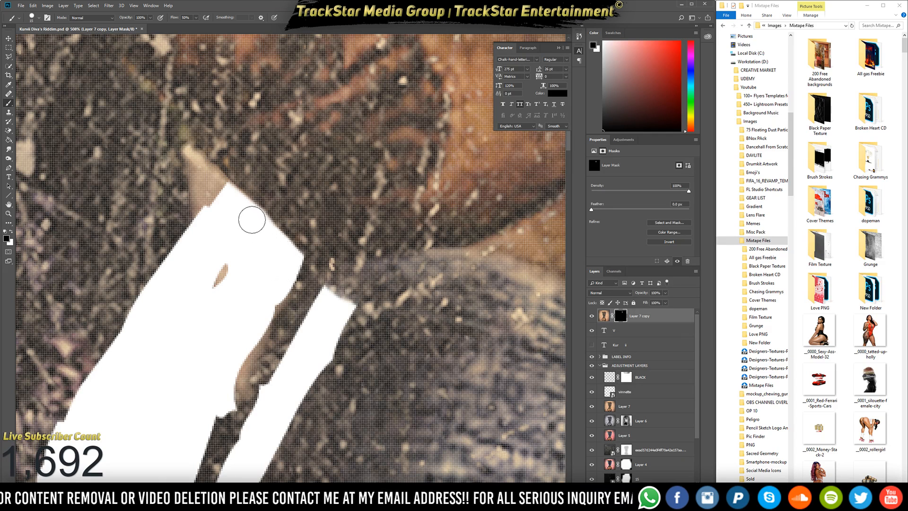
{"action": "left_click", "coordinate": [226, 193]}
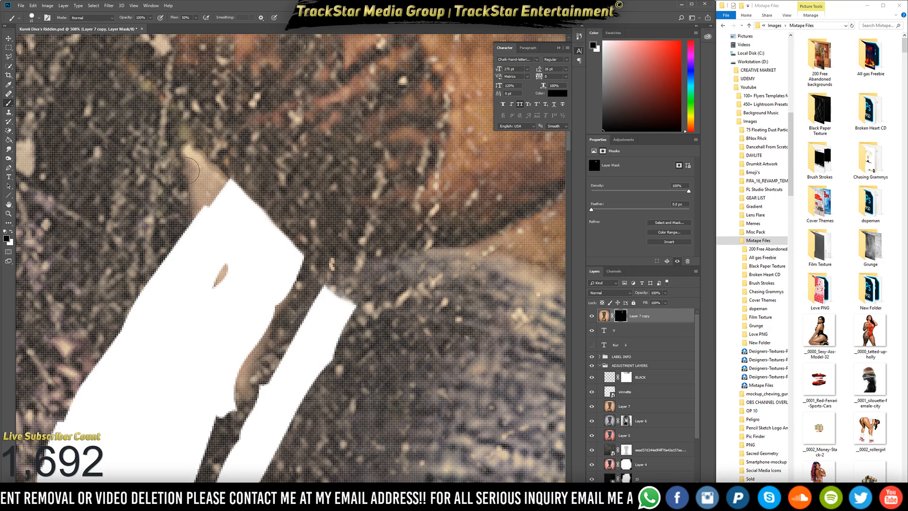
Paint black on the Layer 7 copy mask to bring the V's thin outer line back over the shoulder and upper arm.
{"action": "scroll", "coordinate": [372, 277], "scroll_direction": "down", "scroll_amount": 5}
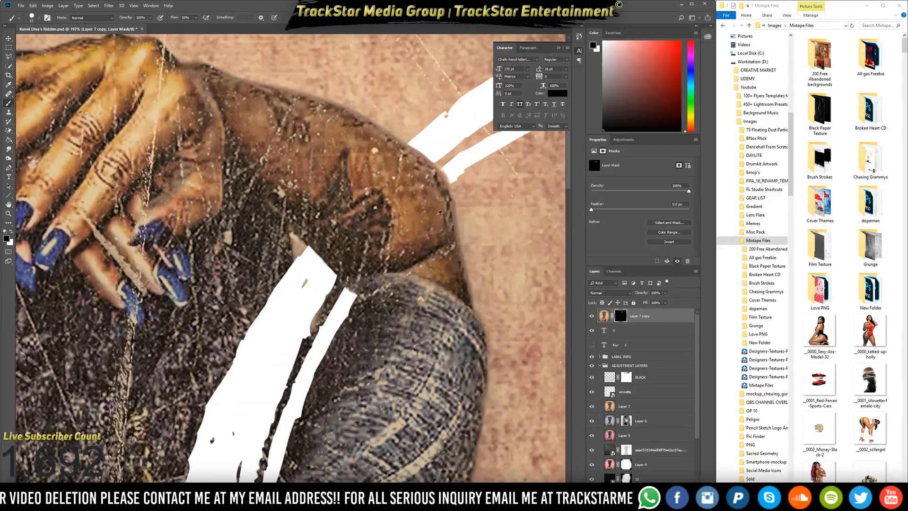
{"action": "scroll", "coordinate": [432, 153], "scroll_direction": "up", "scroll_amount": 5}
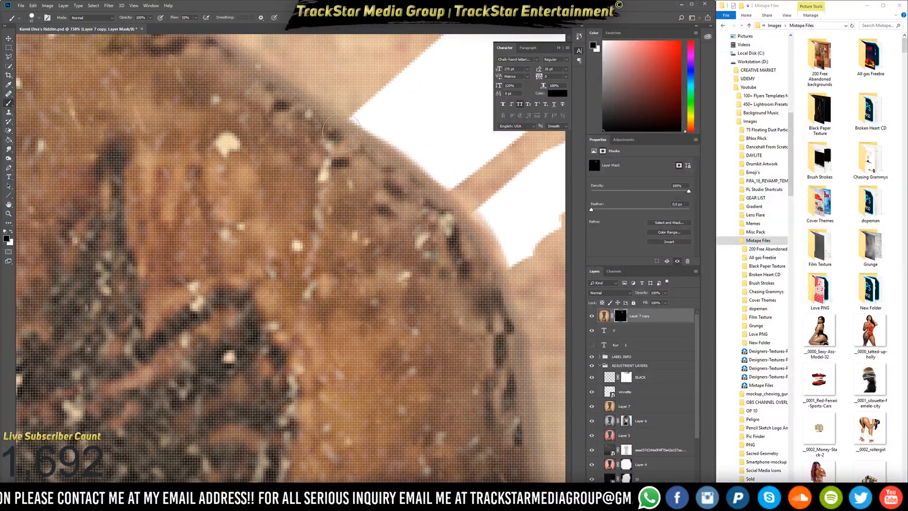
{"action": "key", "text": "x"}
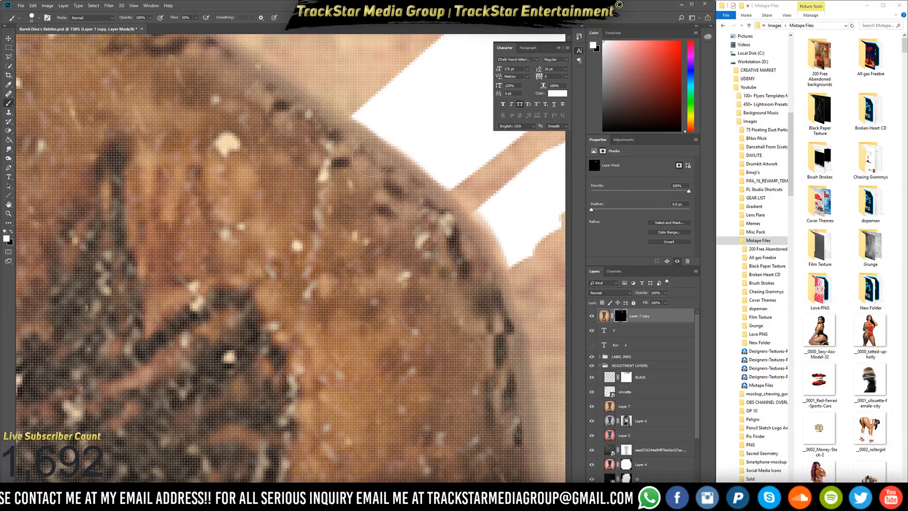
{"action": "scroll", "coordinate": [434, 220], "scroll_direction": "down", "scroll_amount": 6}
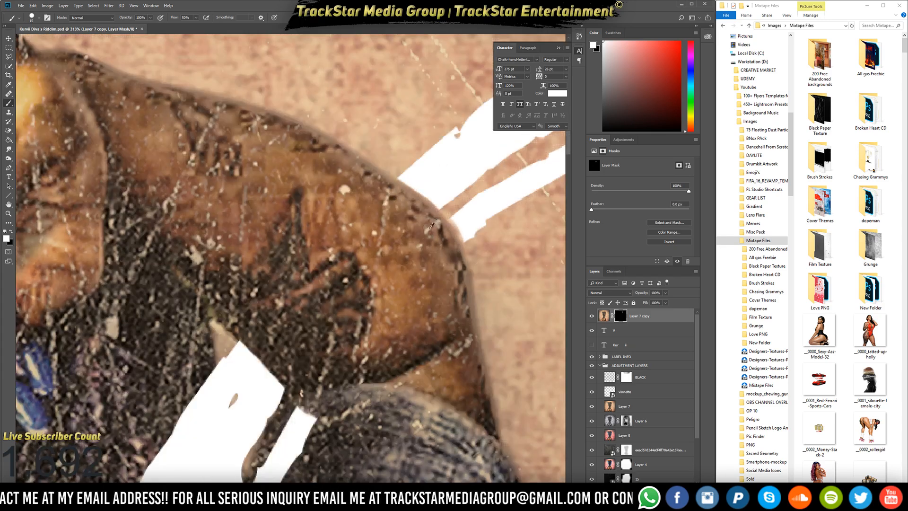
{"action": "key", "text": "x"}
{"action": "mouse_move", "coordinate": [361, 341]}
{"action": "left_mouse_down"}
{"action": "mouse_move", "coordinate": [445, 232]}
{"action": "mouse_move", "coordinate": [399, 271]}
{"action": "mouse_move", "coordinate": [356, 331]}
{"action": "left_mouse_up"}
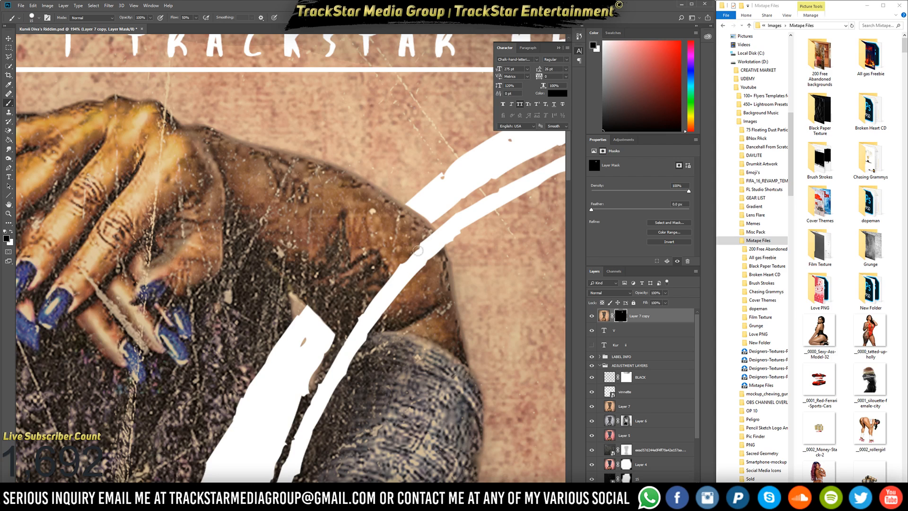
{"action": "key", "text": "ctrl+0"}
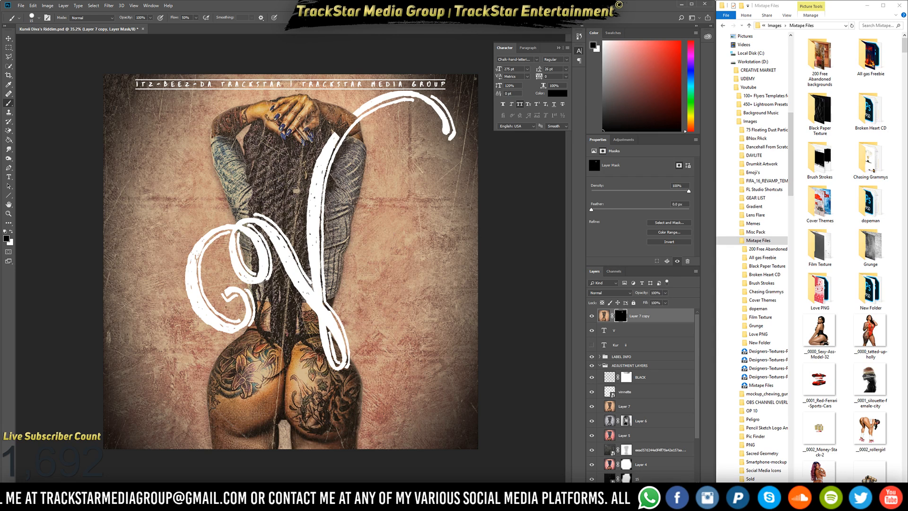
Paint white on the Layer 7 copy mask to hide the V's curl where it overlaps the waist, restoring its edge with black.
{"action": "scroll", "coordinate": [259, 324], "scroll_direction": "up", "scroll_amount": 5}
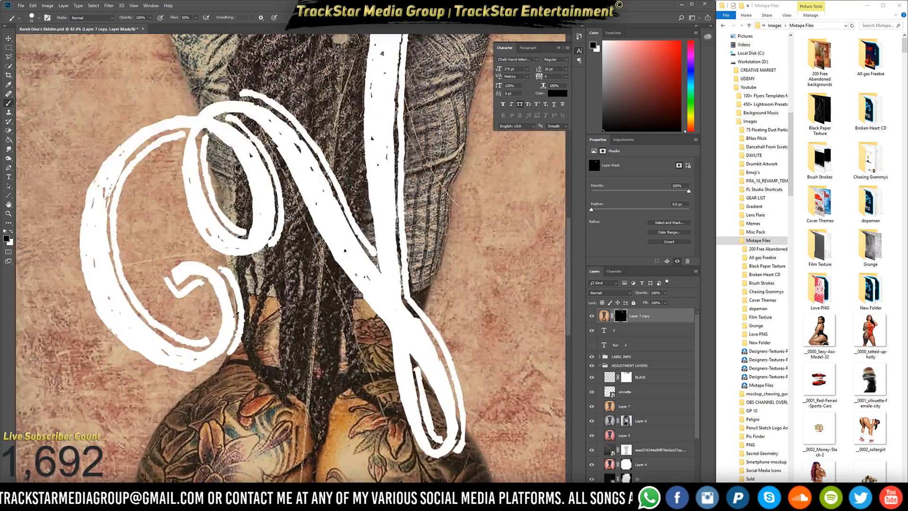
{"action": "scroll", "coordinate": [236, 315], "scroll_direction": "up", "scroll_amount": 3}
{"action": "key", "text": "x"}
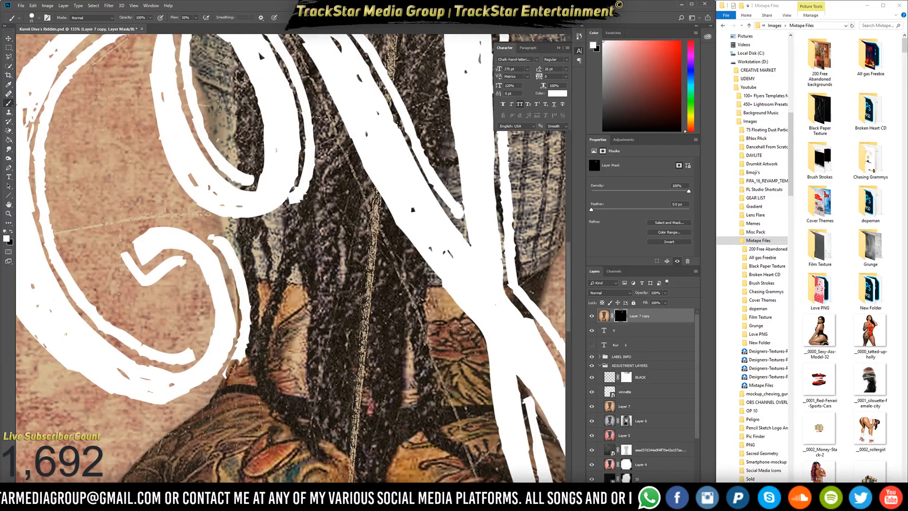
{"action": "mouse_move", "coordinate": [251, 355]}
{"action": "left_mouse_down"}
{"action": "mouse_move", "coordinate": [232, 348]}
{"action": "mouse_move", "coordinate": [259, 338]}
{"action": "mouse_move", "coordinate": [236, 338]}
{"action": "left_mouse_up"}
{"action": "left_click_drag", "start_coordinate": [234, 339], "coordinate": [259, 324]}
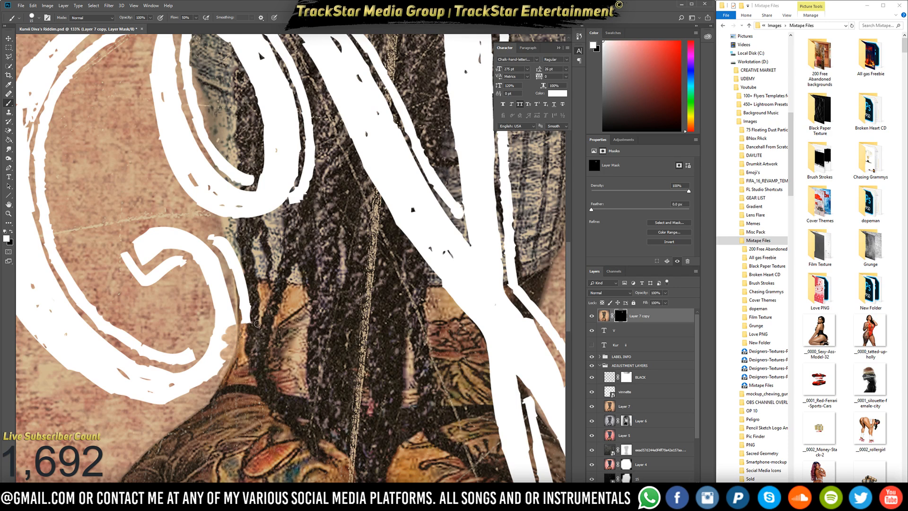
{"action": "left_click_drag", "start_coordinate": [215, 374], "coordinate": [224, 367]}
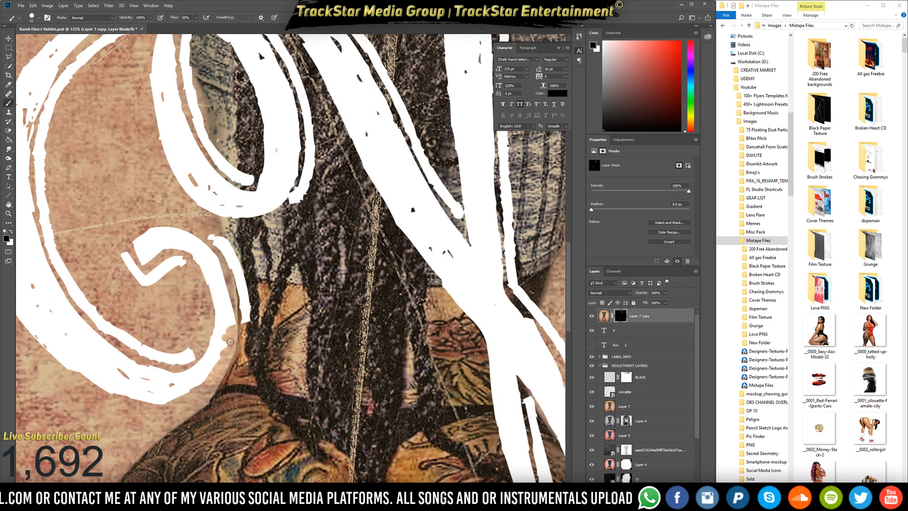
Alternate white and black mask strokes to hide the curl's remaining outer line at the waist and clean up its main stroke's edge.
{"action": "left_click_drag", "start_coordinate": [238, 316], "coordinate": [249, 329]}
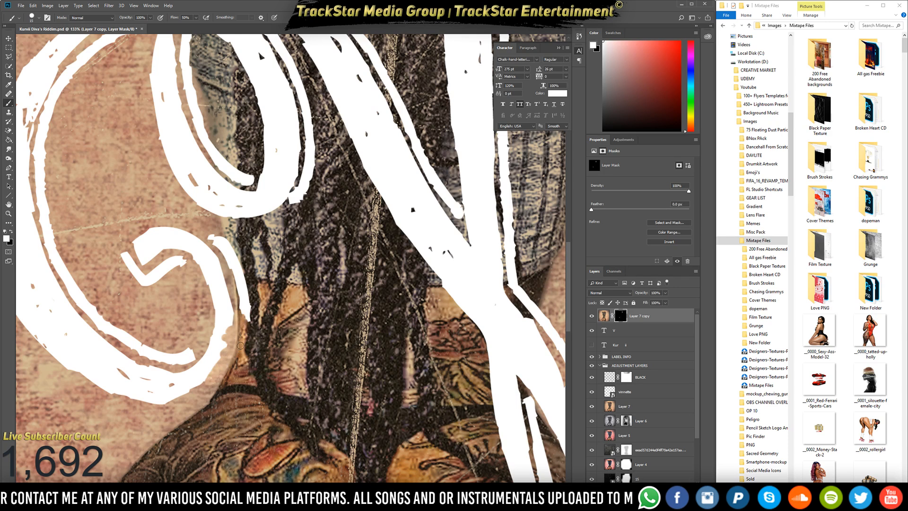
{"action": "key", "text": "x"}
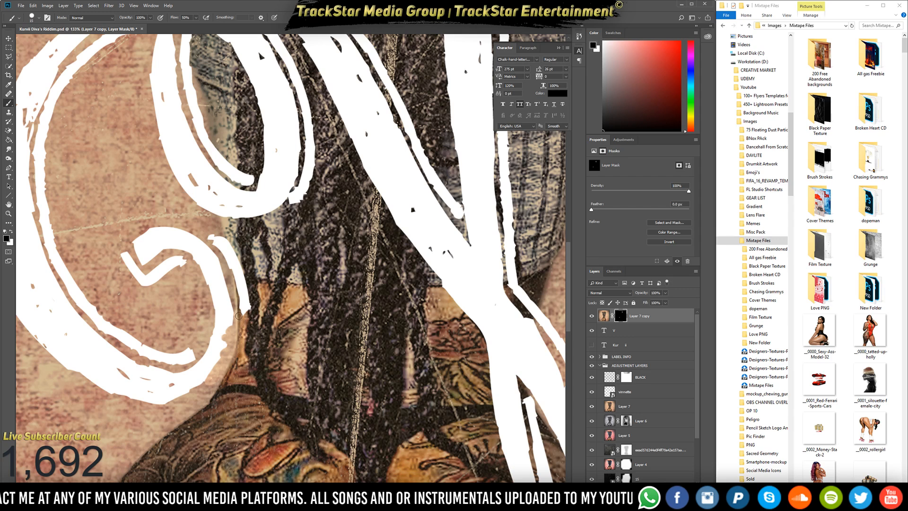
{"action": "key", "text": "x"}
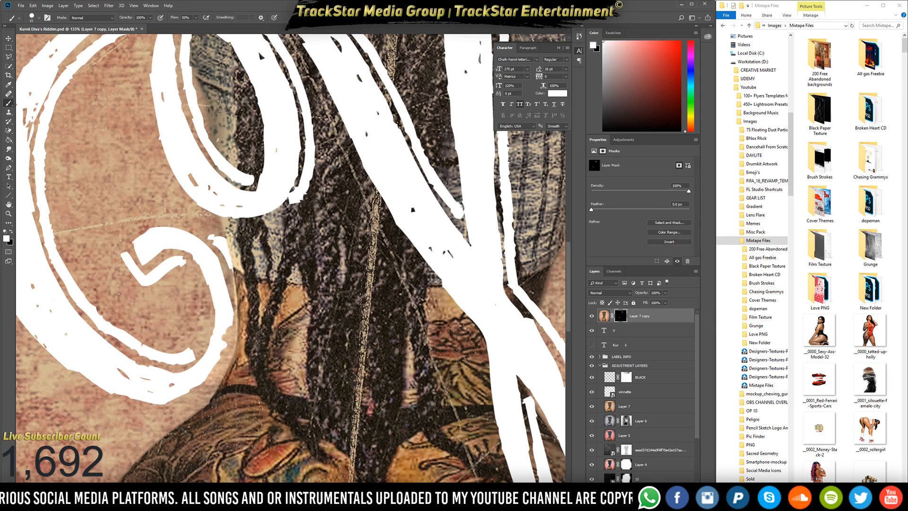
{"action": "key", "text": "x"}
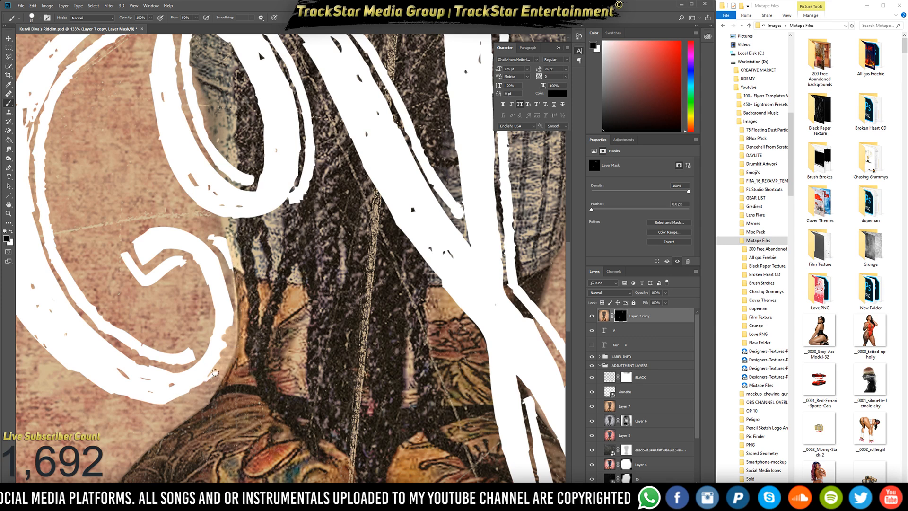
{"action": "mouse_move", "coordinate": [223, 356]}
{"action": "left_mouse_down"}
{"action": "mouse_move", "coordinate": [229, 327]}
{"action": "mouse_move", "coordinate": [226, 357]}
{"action": "left_mouse_up"}
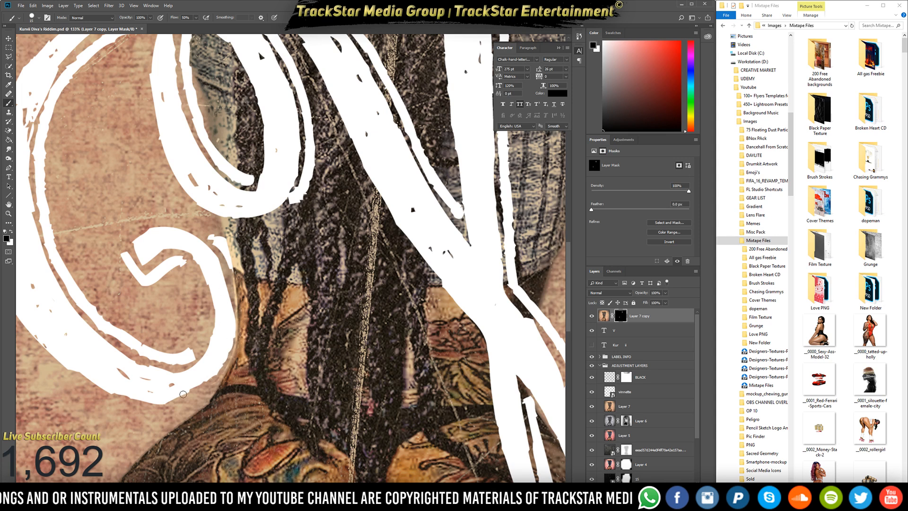
{"action": "key", "text": "ctrl+0"}
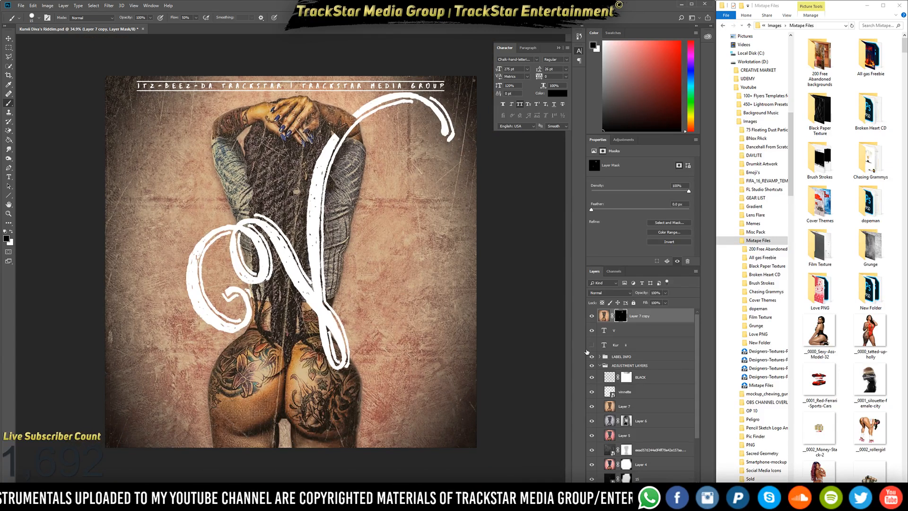
Show the Kur ii text layer, raise it above the V's curl and tighten the gap between its two parts.
{"action": "left_click", "coordinate": [592, 345]}
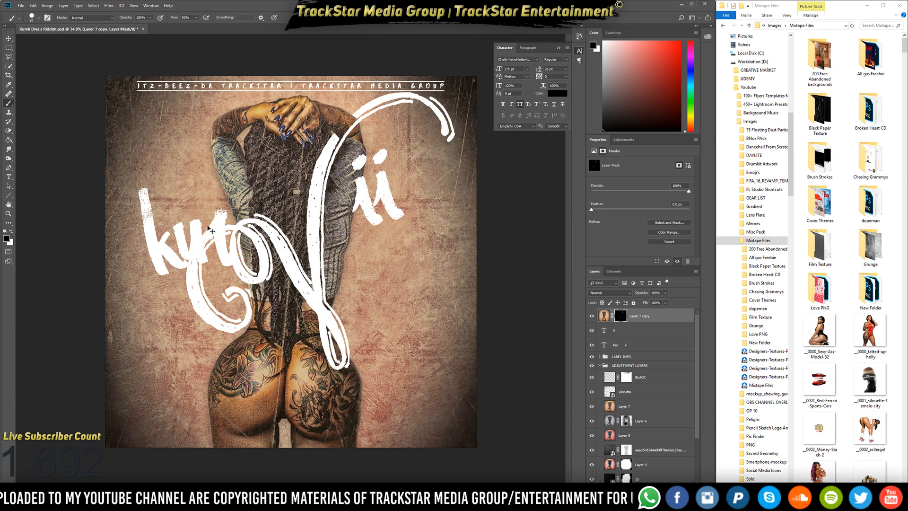
{"action": "left_click", "coordinate": [221, 217], "text": "ctrl"}
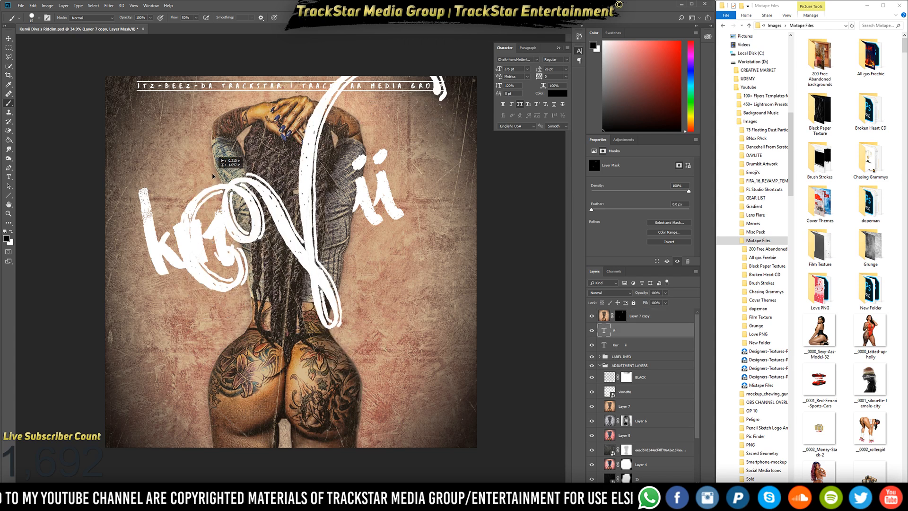
{"action": "double_click", "coordinate": [604, 345]}
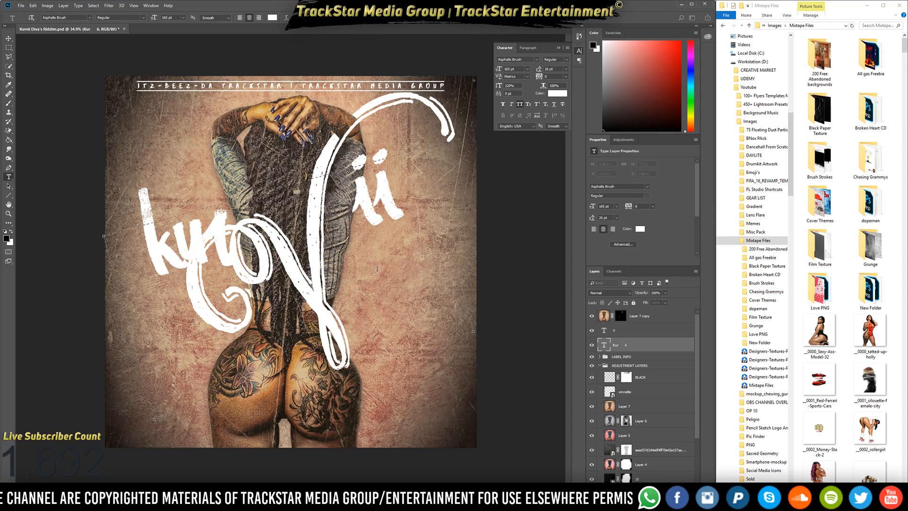
{"action": "left_click_drag", "start_coordinate": [294, 142], "coordinate": [284, 102]}
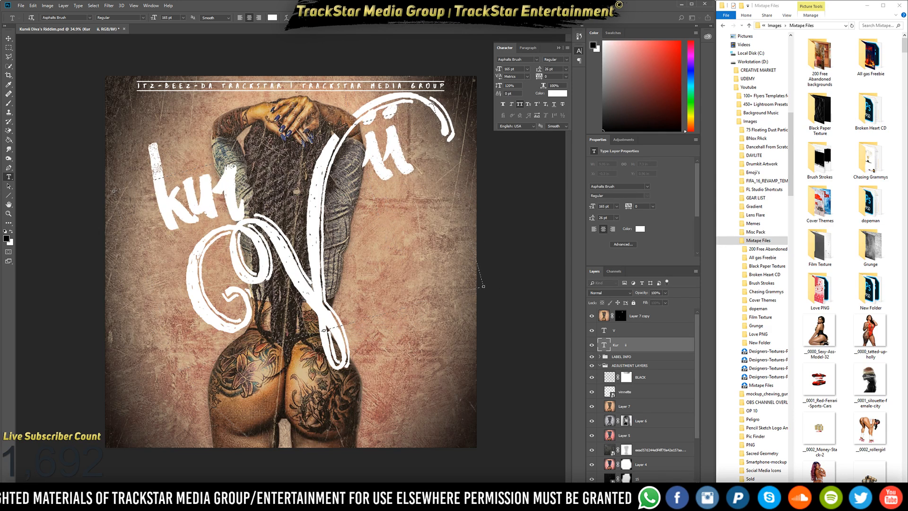
{"action": "left_click_drag", "start_coordinate": [323, 179], "coordinate": [271, 154]}
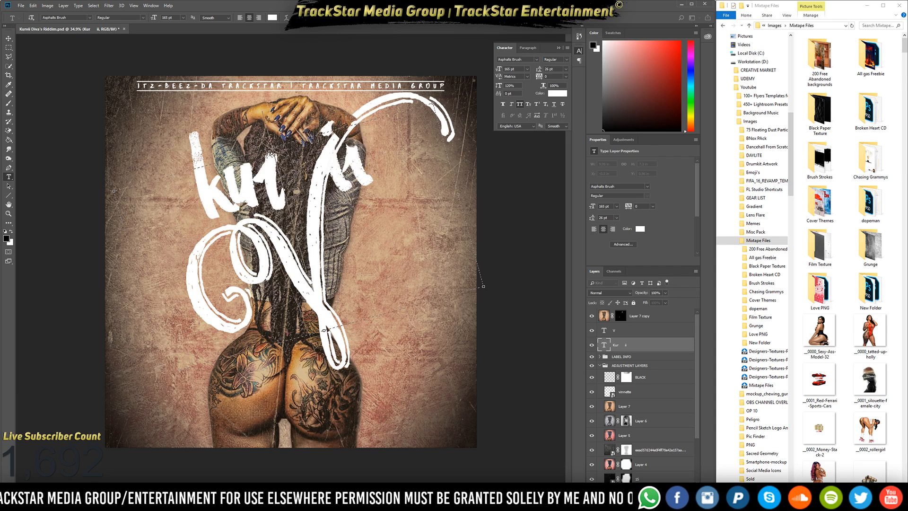
{"action": "key", "text": "Return"}
Rotate the Kur ii text clockwise until it reads level, and nudge it slightly down around the V's stem.
{"action": "key", "text": "ctrl+t"}
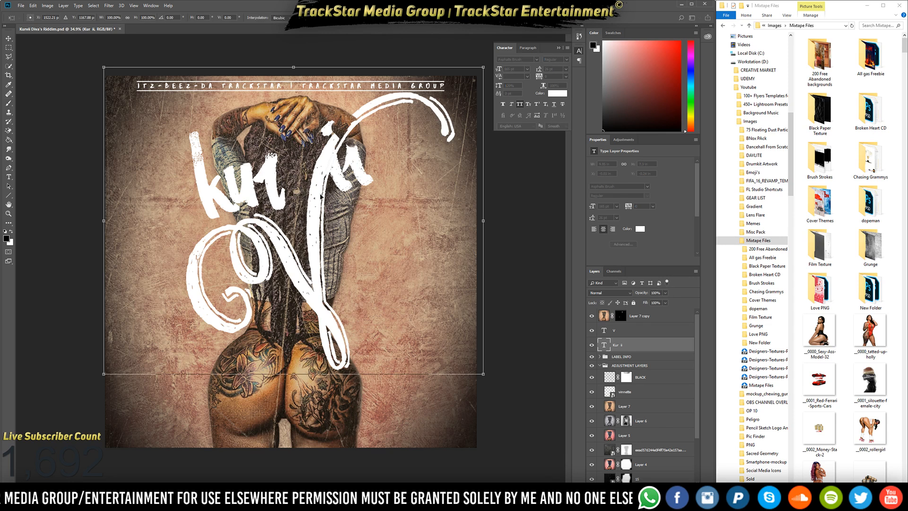
{"action": "left_click_drag", "start_coordinate": [483, 220], "coordinate": [480, 253]}
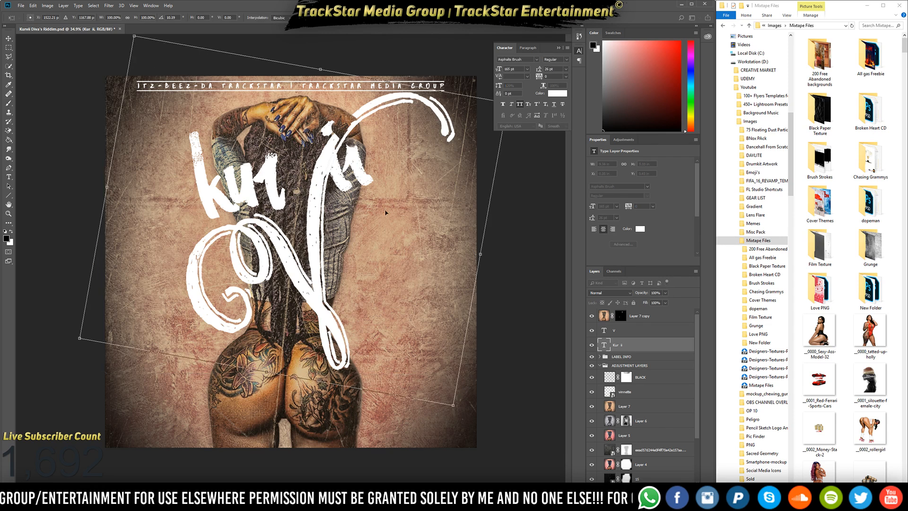
{"action": "left_click_drag", "start_coordinate": [536, 241], "coordinate": [550, 252]}
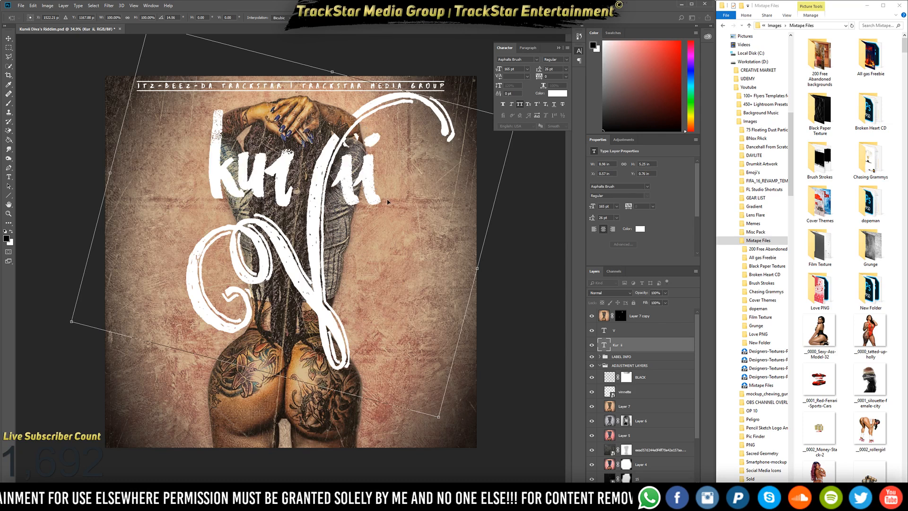
{"action": "left_click_drag", "start_coordinate": [355, 196], "coordinate": [355, 200]}
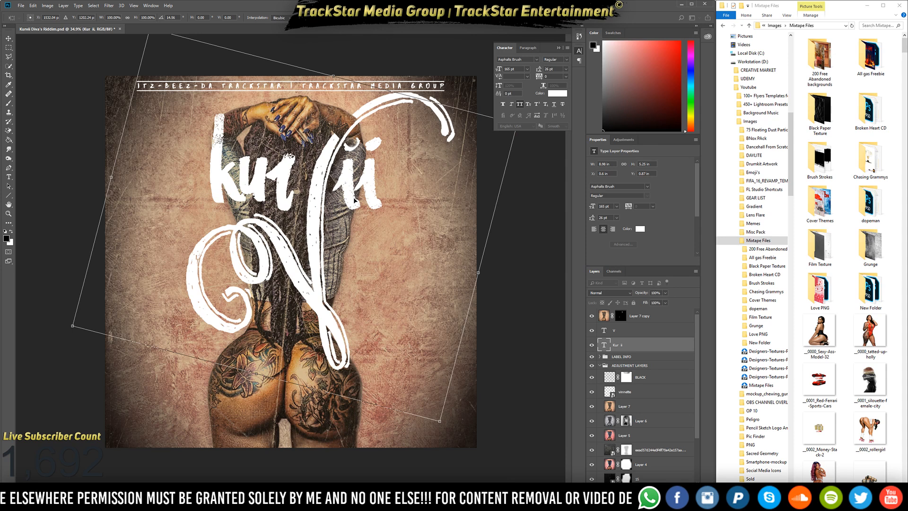
{"action": "key", "text": "Return"}
Add a layer mask to the V text layer, with the Brush tool ready for painting.
{"action": "key", "text": "b"}
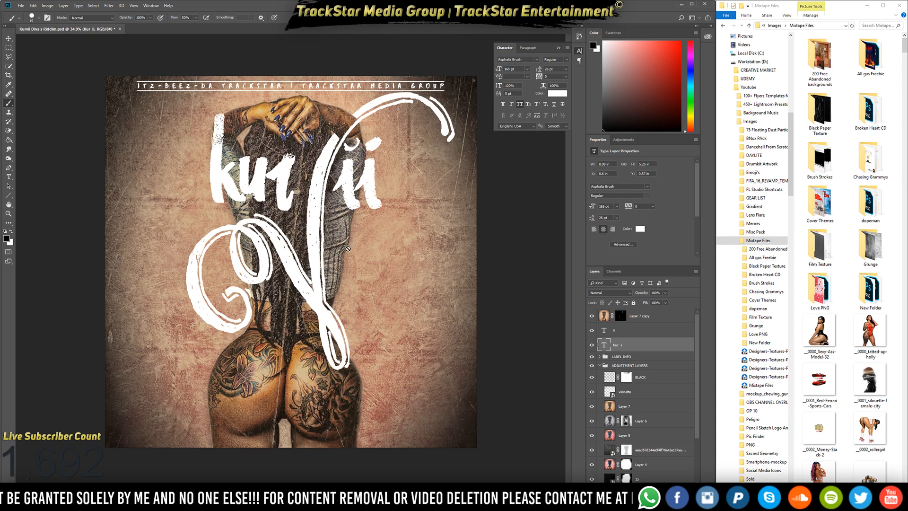
{"action": "scroll", "coordinate": [299, 261], "scroll_direction": "down", "scroll_amount": 2}
{"action": "scroll", "coordinate": [301, 259], "scroll_direction": "down", "scroll_amount": 3}
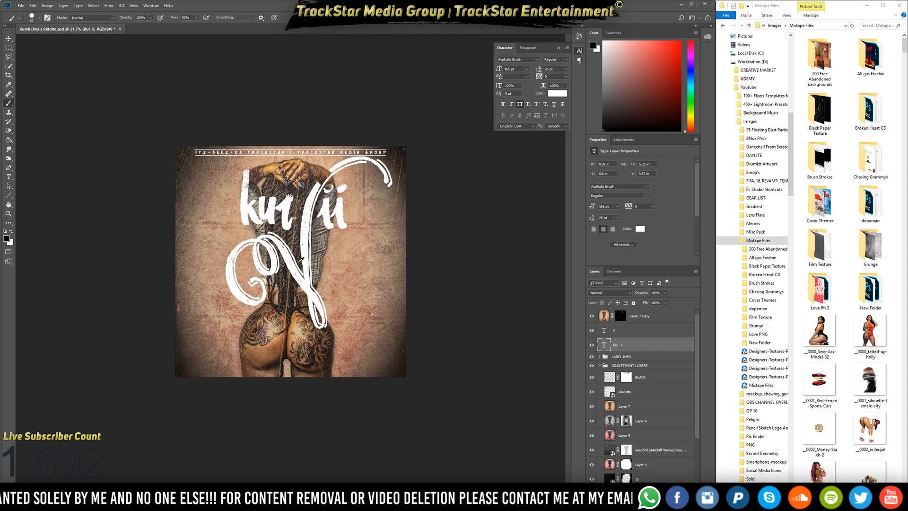
{"action": "scroll", "coordinate": [301, 260], "scroll_direction": "up", "scroll_amount": 4}
{"action": "scroll", "coordinate": [300, 259], "scroll_direction": "up", "scroll_amount": 2}
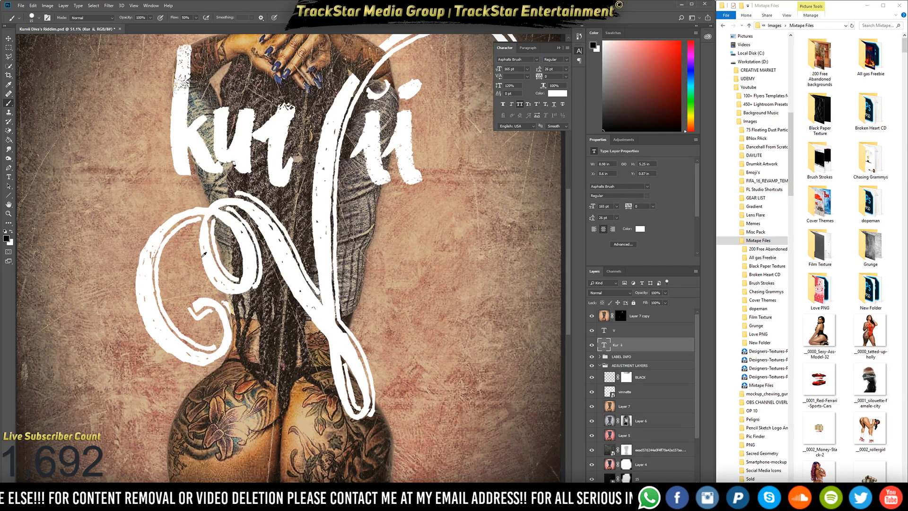
{"action": "left_click", "coordinate": [615, 330]}
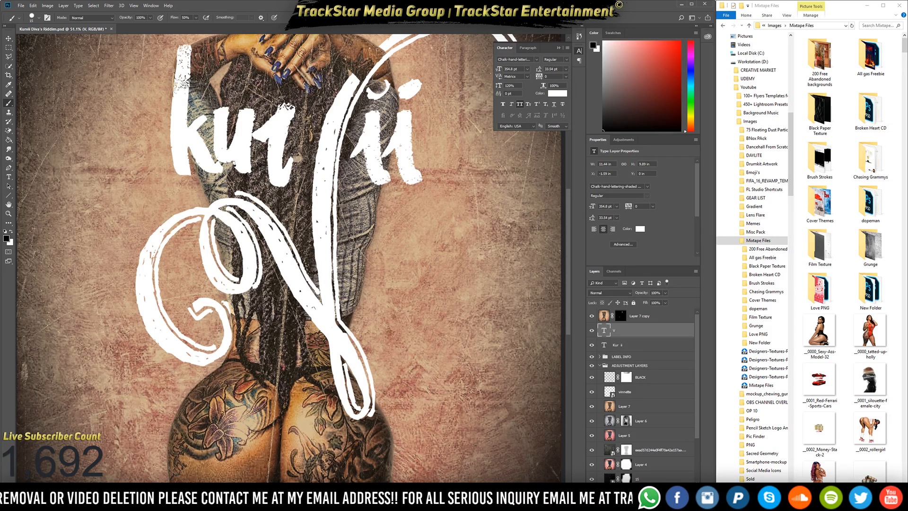
{"action": "key", "text": "ctrl+shift+m"}
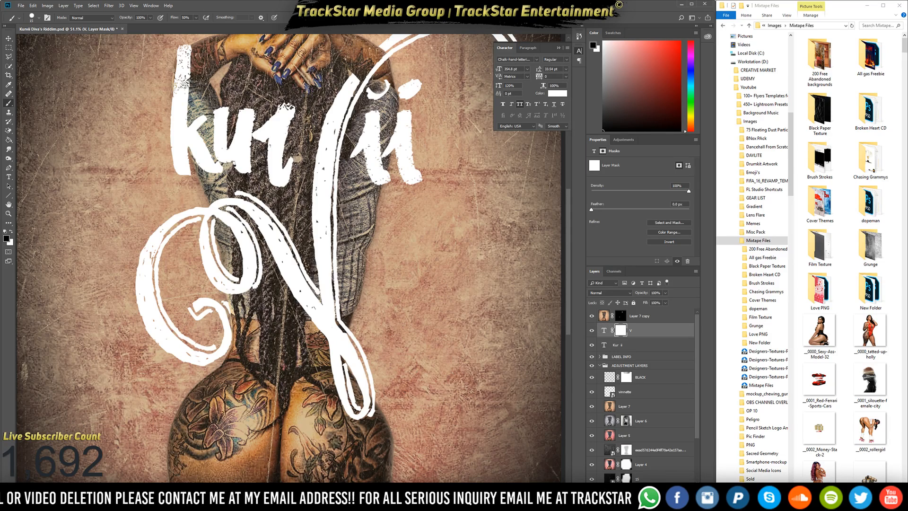
Enlarge the brush and paint black on the V's mask to hide the loop joining its curl to the diagonal stroke.
{"action": "key", "text": "bracketright"}
{"action": "key", "text": "bracketright"}
{"action": "key", "text": "bracketright"}
{"action": "key", "text": "bracketright"}
{"action": "key", "text": "bracketright"}
{"action": "key", "text": "bracketright"}
{"action": "key", "text": "bracketright"}
{"action": "key", "text": "bracketright"}
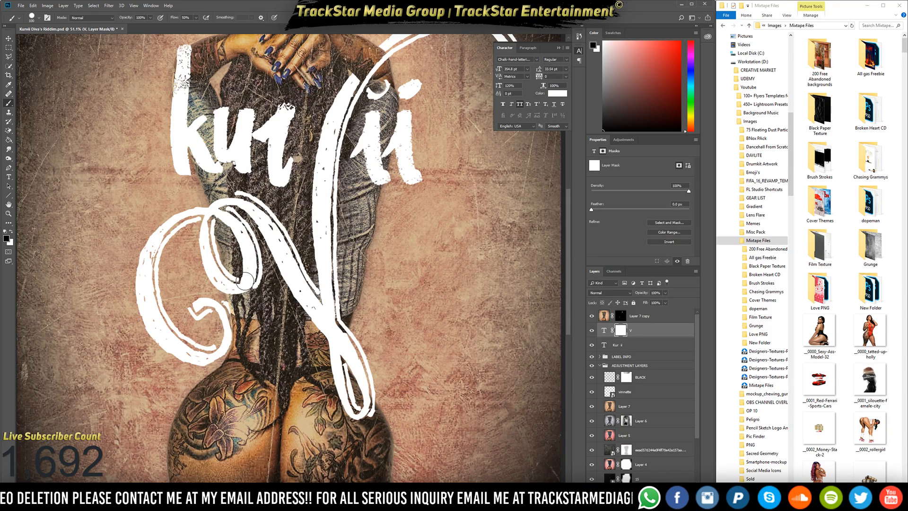
{"action": "mouse_move", "coordinate": [246, 282]}
{"action": "left_mouse_down"}
{"action": "mouse_move", "coordinate": [222, 289]}
{"action": "mouse_move", "coordinate": [211, 283]}
{"action": "mouse_move", "coordinate": [216, 250]}
{"action": "mouse_move", "coordinate": [226, 258]}
{"action": "mouse_move", "coordinate": [194, 269]}
{"action": "mouse_move", "coordinate": [195, 257]}
{"action": "mouse_move", "coordinate": [206, 234]}
{"action": "mouse_move", "coordinate": [220, 241]}
{"action": "mouse_move", "coordinate": [215, 206]}
{"action": "mouse_move", "coordinate": [243, 246]}
{"action": "mouse_move", "coordinate": [248, 276]}
{"action": "mouse_move", "coordinate": [261, 282]}
{"action": "mouse_move", "coordinate": [254, 249]}
{"action": "mouse_move", "coordinate": [229, 216]}
{"action": "mouse_move", "coordinate": [244, 234]}
{"action": "mouse_move", "coordinate": [232, 198]}
{"action": "mouse_move", "coordinate": [242, 203]}
{"action": "mouse_move", "coordinate": [214, 225]}
{"action": "mouse_move", "coordinate": [209, 210]}
{"action": "mouse_move", "coordinate": [218, 231]}
{"action": "mouse_move", "coordinate": [194, 230]}
{"action": "mouse_move", "coordinate": [191, 217]}
{"action": "mouse_move", "coordinate": [208, 269]}
{"action": "mouse_move", "coordinate": [211, 223]}
{"action": "left_mouse_up"}
{"action": "key", "text": "x"}
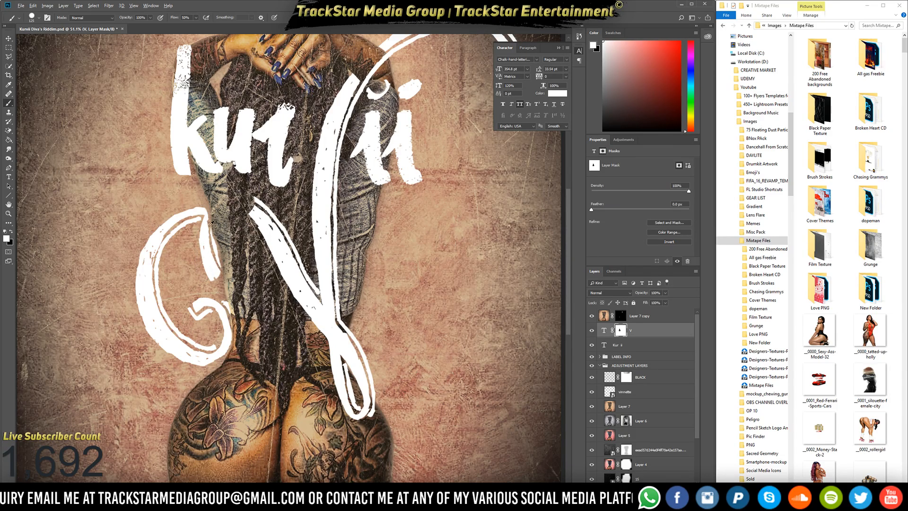
Draw a new wide paragraph text box across the model's hips, below the V's curl.
{"action": "scroll", "coordinate": [198, 230], "scroll_direction": "down", "scroll_amount": 3}
{"action": "scroll", "coordinate": [198, 230], "scroll_direction": "up", "scroll_amount": 4}
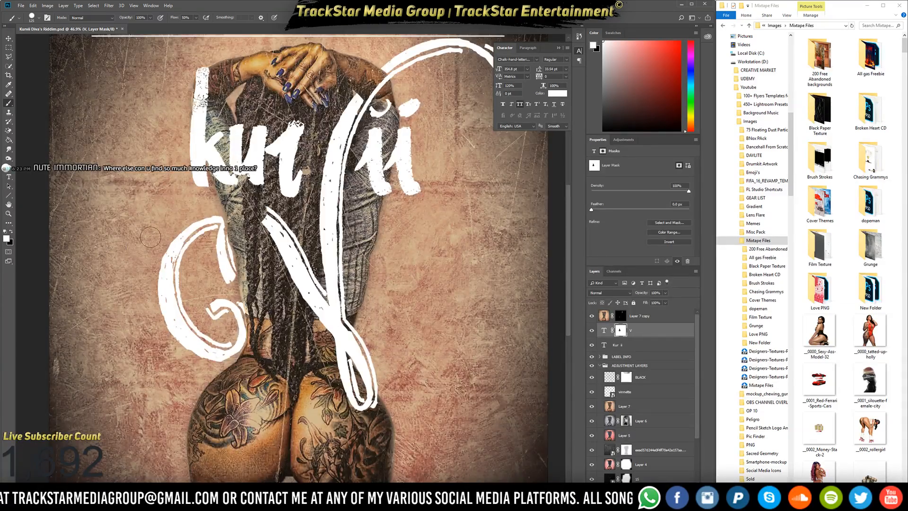
{"action": "left_click", "coordinate": [8, 177]}
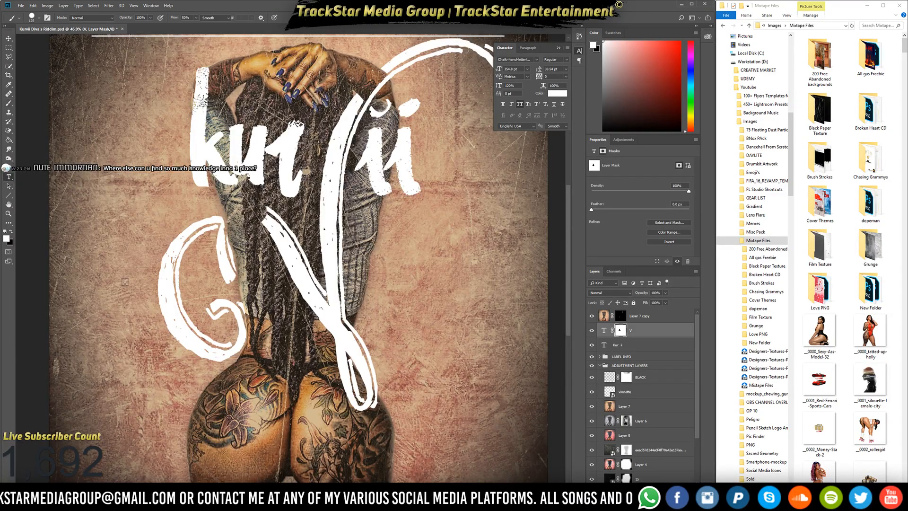
{"action": "left_click_drag", "start_coordinate": [128, 373], "coordinate": [504, 474]}
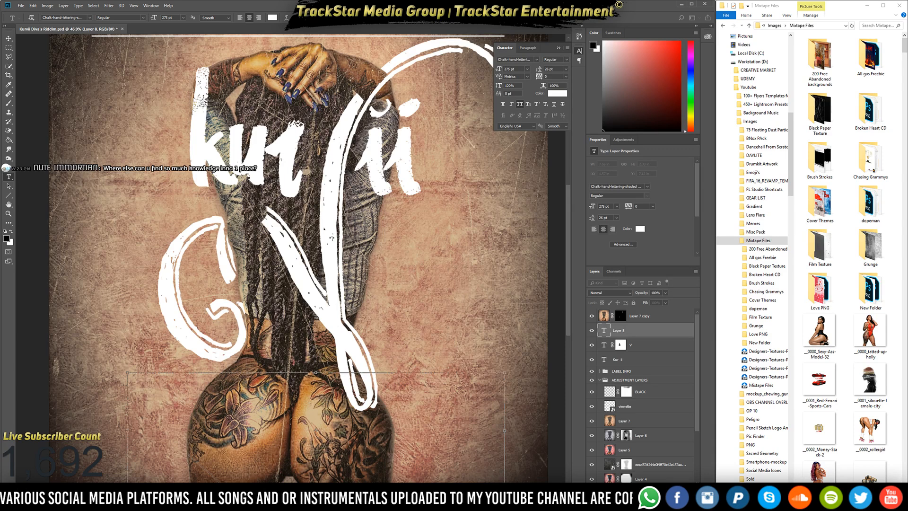
Set the new hip text reading "Di's" to 150 pt, turn off All Caps, and commit it.
{"action": "key", "text": "ctrl+a"}
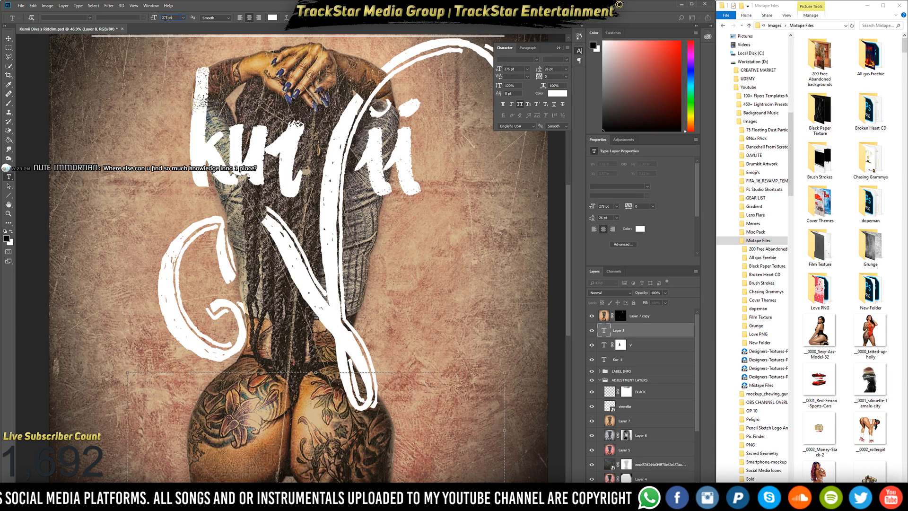
{"action": "left_click_drag", "start_coordinate": [174, 18], "coordinate": [130, 22]}
{"action": "type", "text": "150"}
{"action": "key", "text": "Return"}
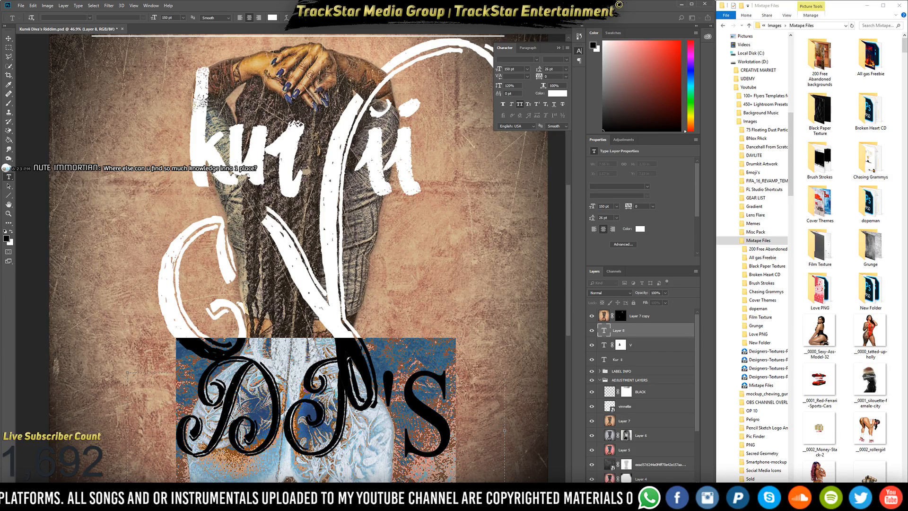
{"action": "left_click", "coordinate": [521, 104]}
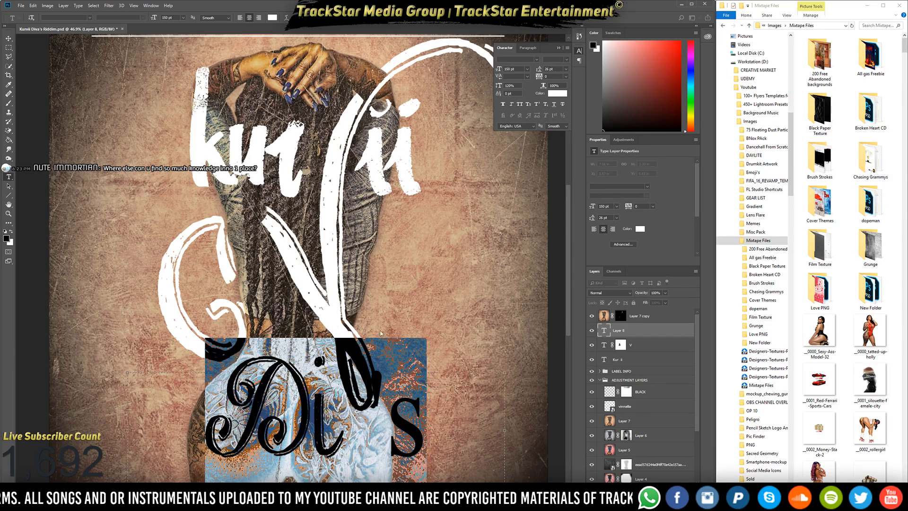
{"action": "left_click", "coordinate": [174, 114]}
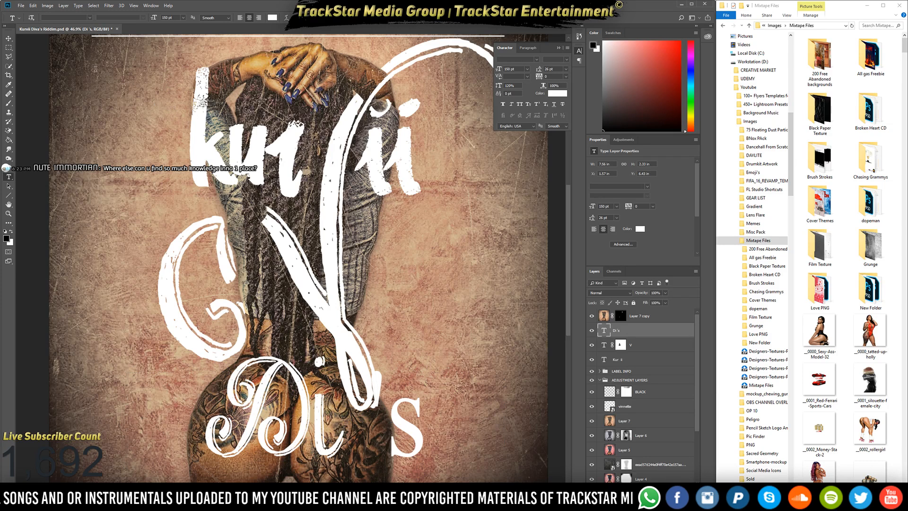
Try successive fonts on the "Di's" text and settle on ChatoBand.
{"action": "left_click", "coordinate": [83, 19]}
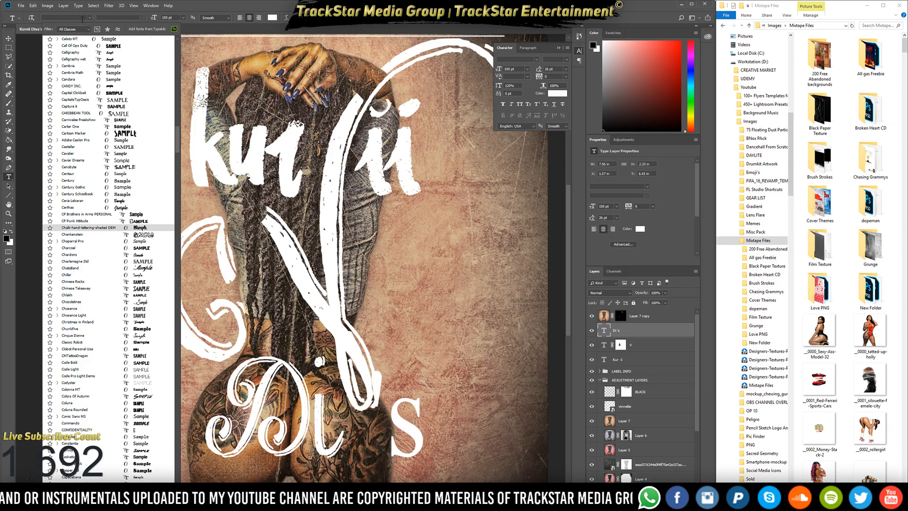
{"action": "left_click", "coordinate": [83, 19]}
{"action": "scroll", "coordinate": [83, 19], "scroll_direction": "down", "scroll_amount": 1}
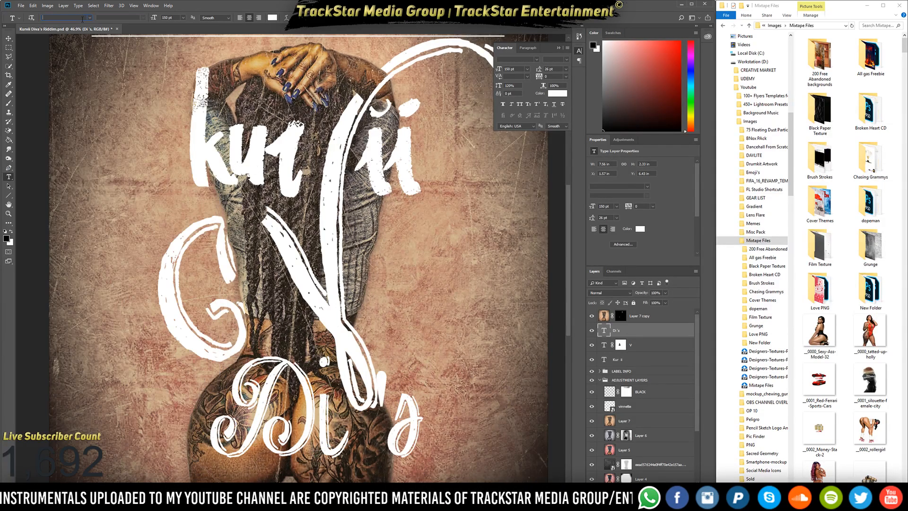
{"action": "scroll", "coordinate": [83, 19], "scroll_direction": "down", "scroll_amount": 1}
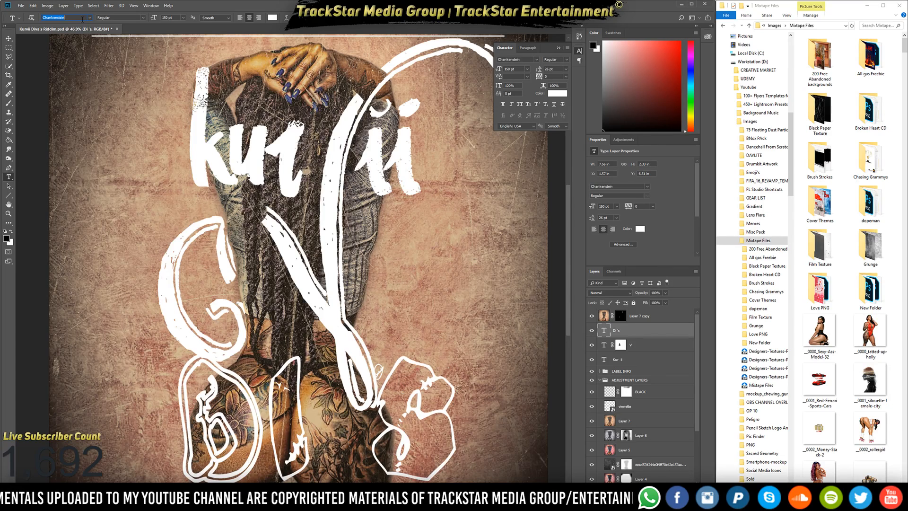
{"action": "scroll", "coordinate": [83, 20], "scroll_direction": "down", "scroll_amount": 1}
{"action": "scroll", "coordinate": [82, 21], "scroll_direction": "down", "scroll_amount": 3}
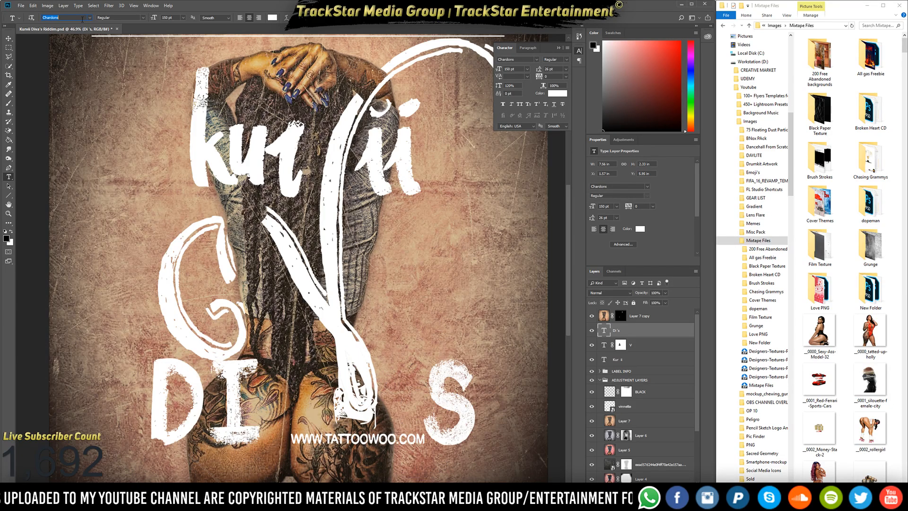
{"action": "scroll", "coordinate": [82, 20], "scroll_direction": "down", "scroll_amount": 3}
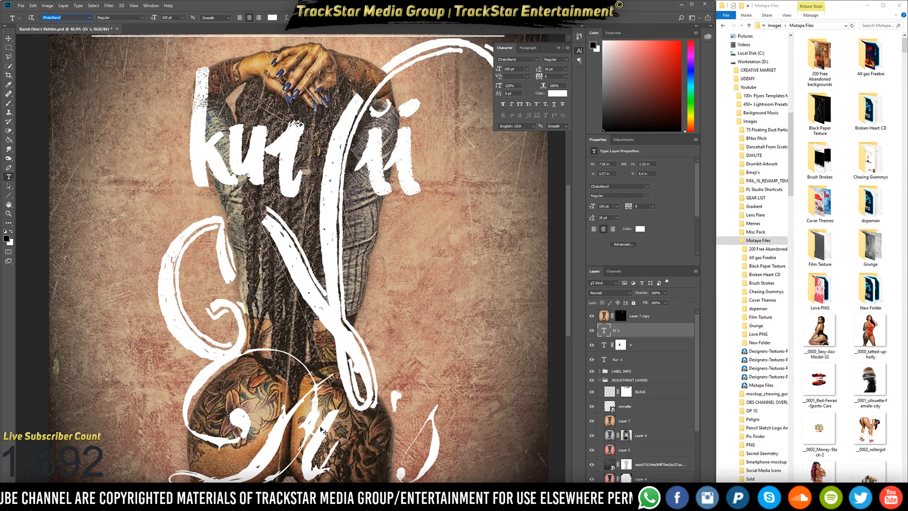
Insert "va" so the hip text reads "Diva's", and delete the masked V text layer.
{"action": "mouse_move", "coordinate": [326, 430]}
{"action": "left_mouse_down"}
{"action": "mouse_move", "coordinate": [270, 293]}
{"action": "mouse_move", "coordinate": [281, 263]}
{"action": "mouse_move", "coordinate": [322, 430]}
{"action": "left_mouse_up"}
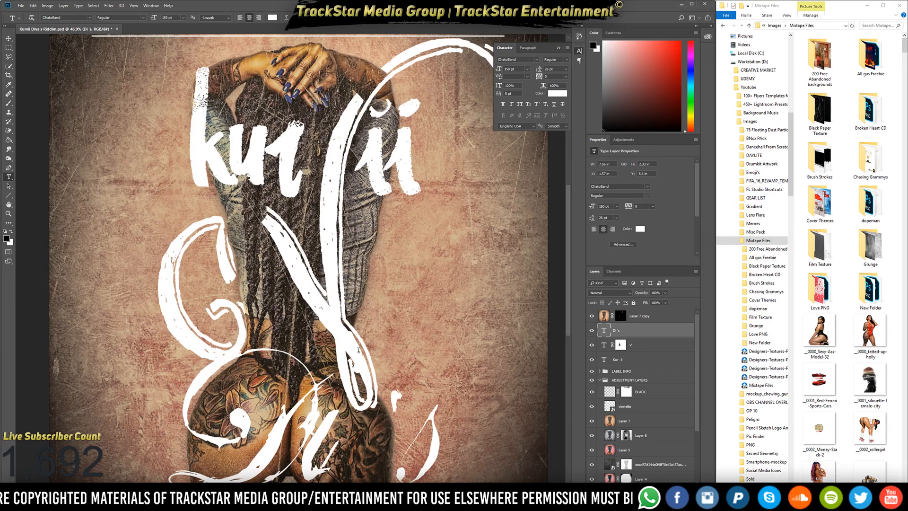
{"action": "left_click", "coordinate": [316, 429]}
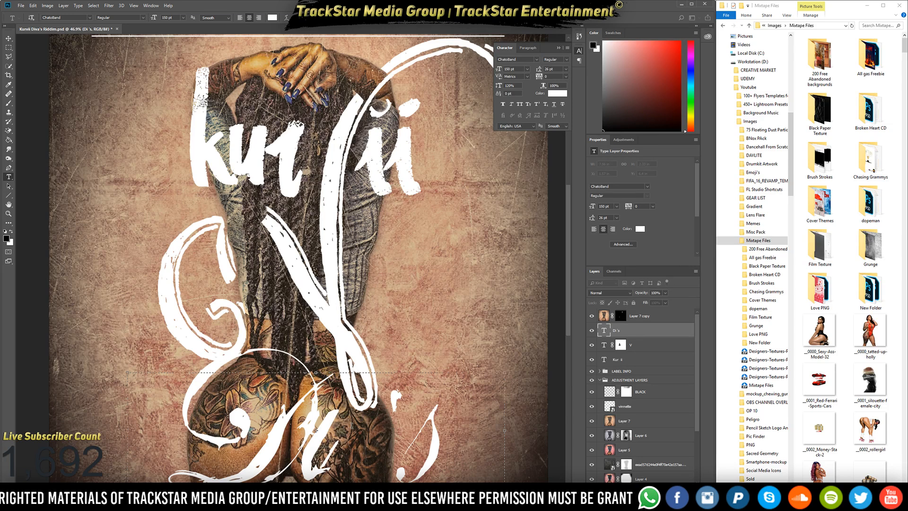
{"action": "type", "text": "va"}
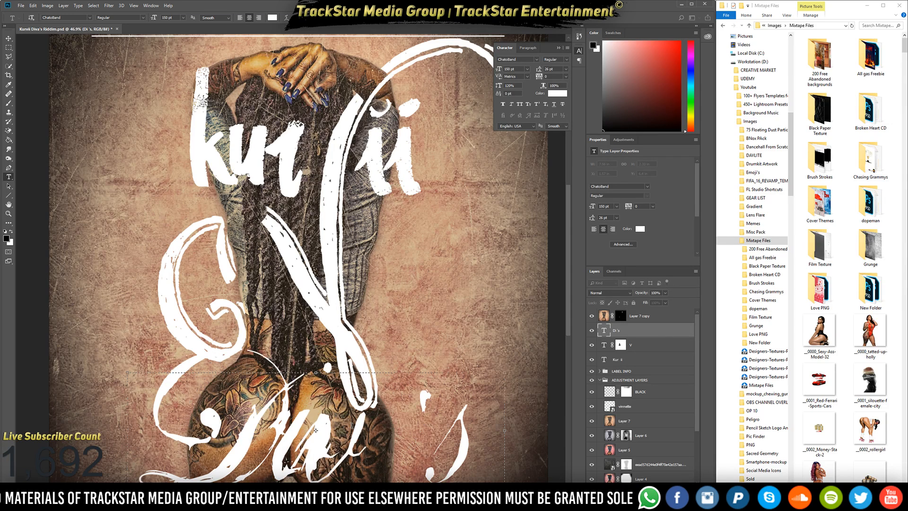
{"action": "key", "text": "ctrl+Return"}
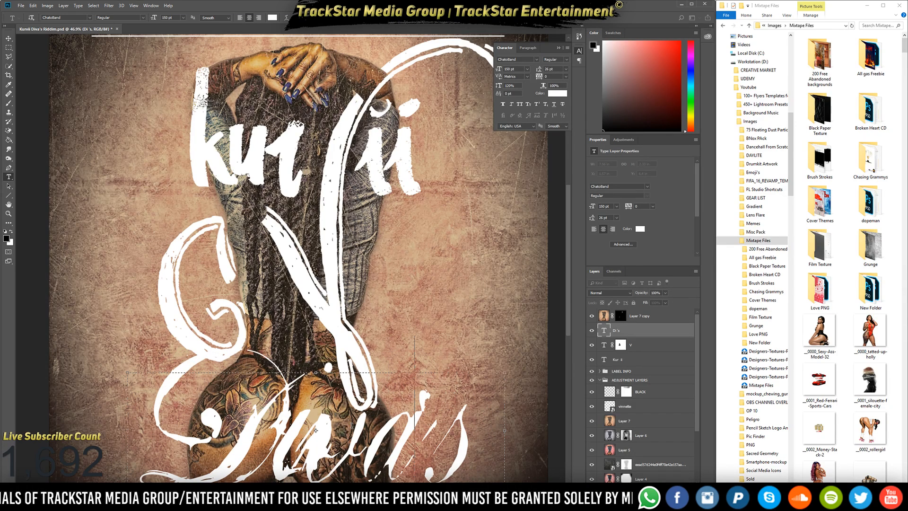
{"action": "left_click", "coordinate": [645, 346]}
{"action": "key", "text": "Delete"}
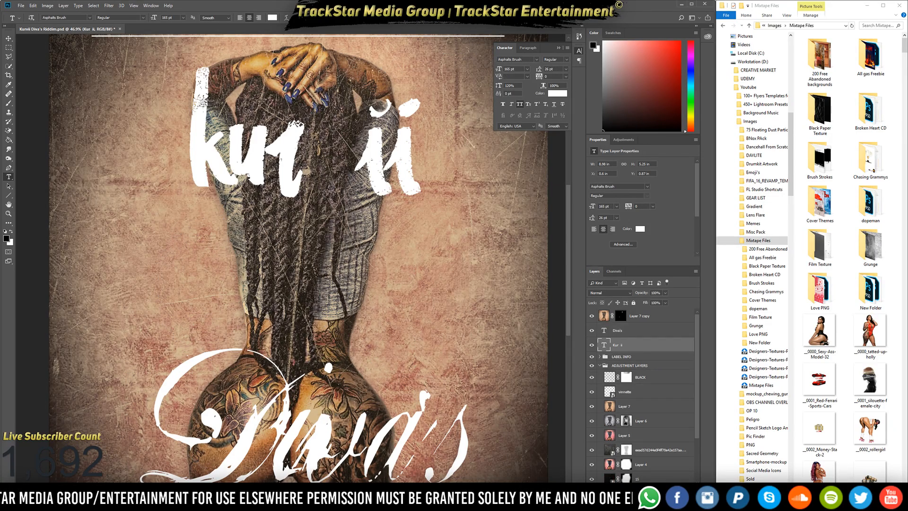
Move the Diva's text up across the model's lower back and rotate it counter-clockwise about 16.5°.
{"action": "left_click_drag", "start_coordinate": [325, 439], "coordinate": [318, 294]}
{"action": "key", "text": "ctrl+t"}
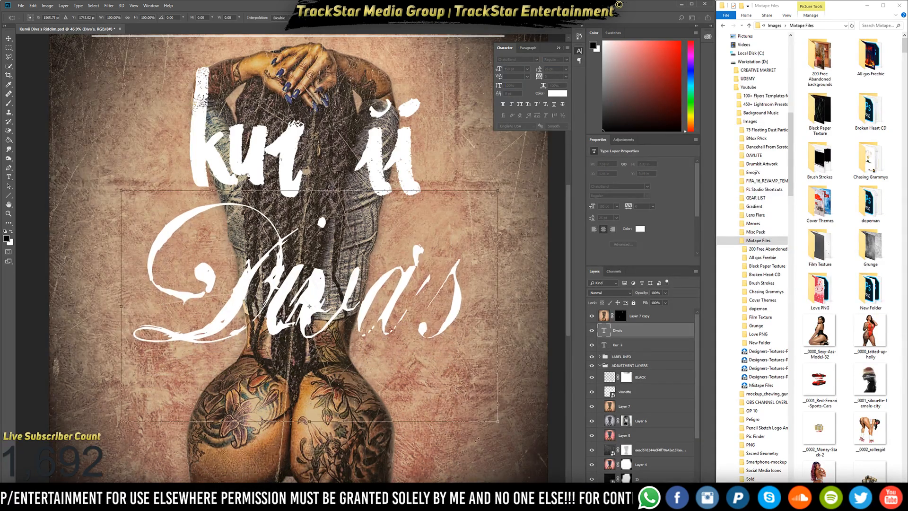
{"action": "left_click_drag", "start_coordinate": [501, 452], "coordinate": [535, 396]}
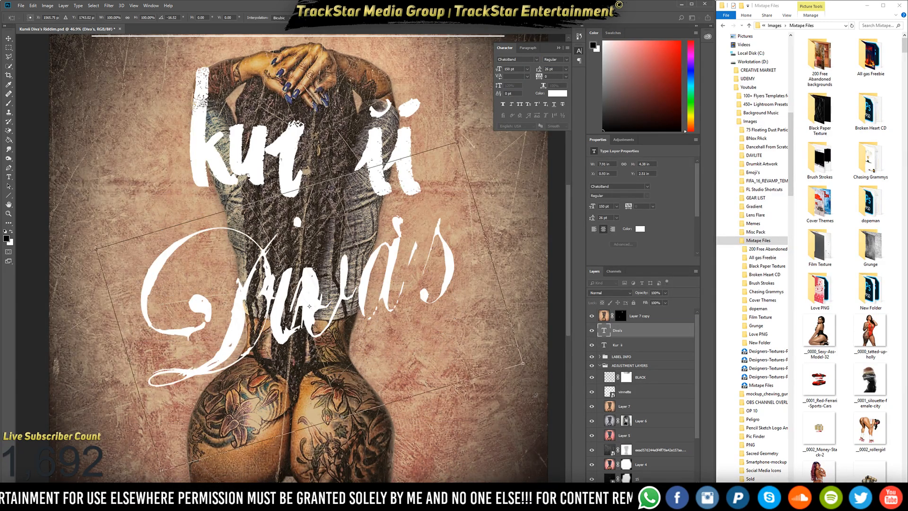
{"action": "key", "text": "Return"}
Rotate the Kur ii text counter-clockwise about 13° to match the slant of Diva's, and shift its position slightly.
{"action": "key", "text": "t"}
{"action": "left_click", "coordinate": [288, 159], "text": "ctrl"}
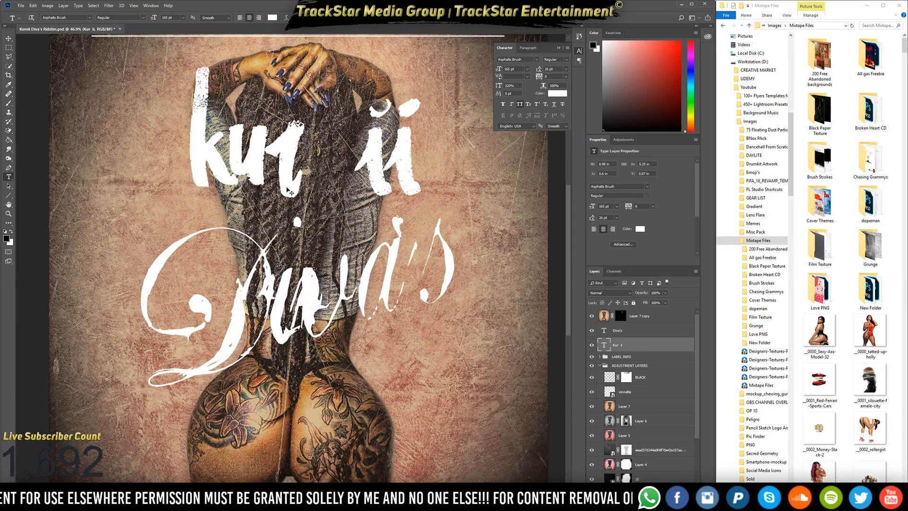
{"action": "key", "text": "ctrl+t"}
{"action": "left_click_drag", "start_coordinate": [423, 433], "coordinate": [457, 385]}
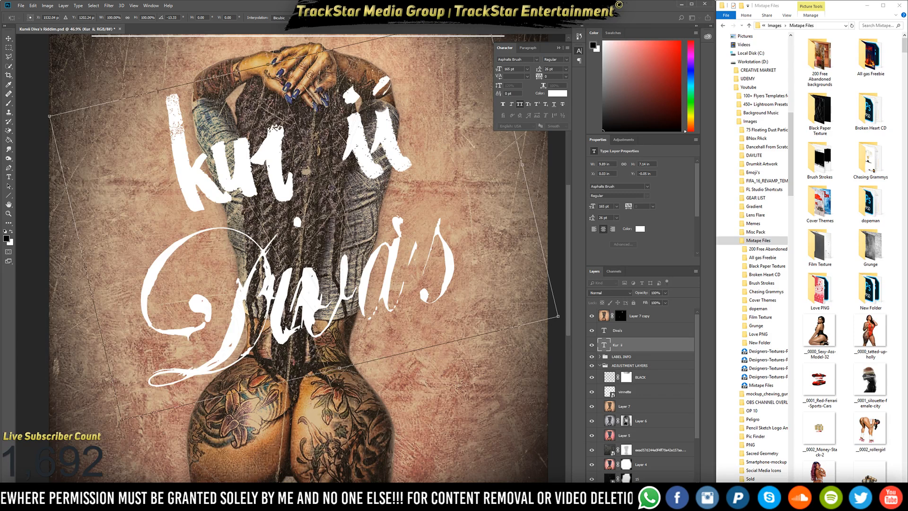
{"action": "mouse_move", "coordinate": [278, 180]}
{"action": "left_mouse_down"}
{"action": "mouse_move", "coordinate": [283, 187]}
{"action": "mouse_move", "coordinate": [274, 184]}
{"action": "left_mouse_up"}
{"action": "key", "text": "Return"}
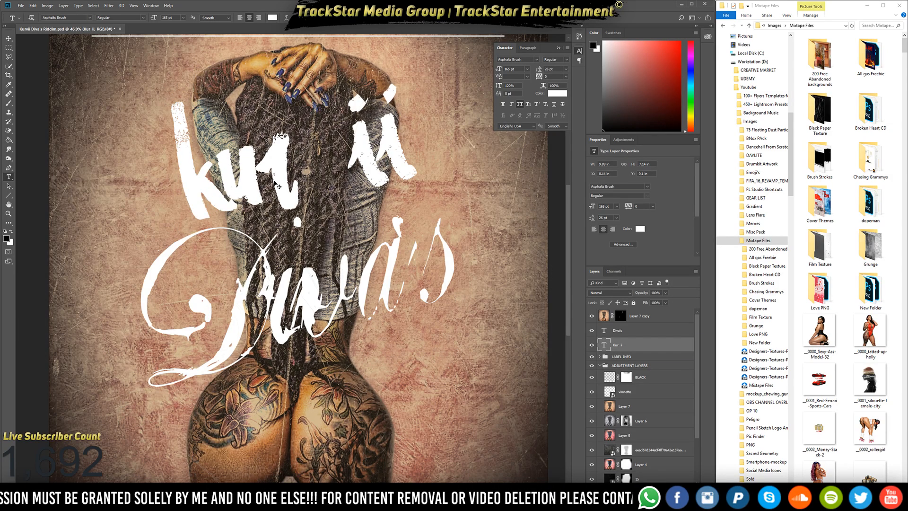
Scale the Kur ii text down proportionally about its centre to about 92%.
{"action": "key", "text": "ctrl+t"}
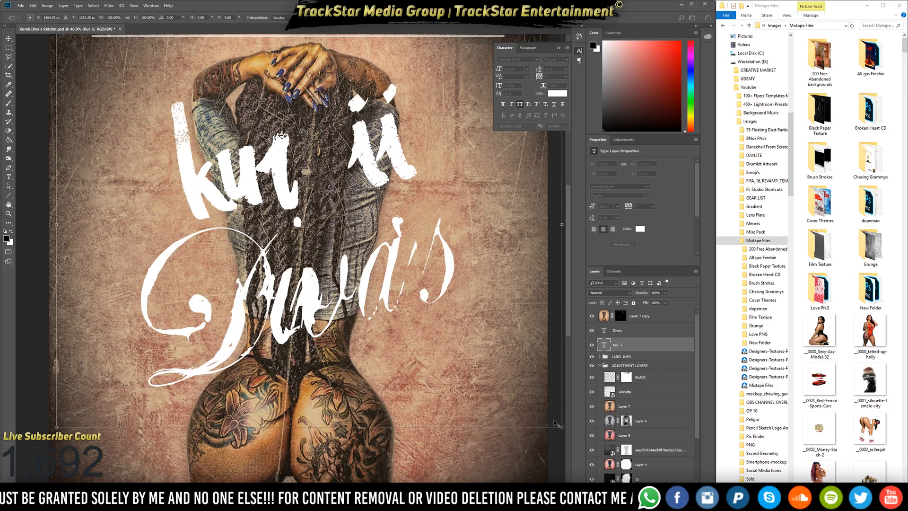
{"action": "left_click_drag", "start_coordinate": [562, 427], "coordinate": [541, 410]}
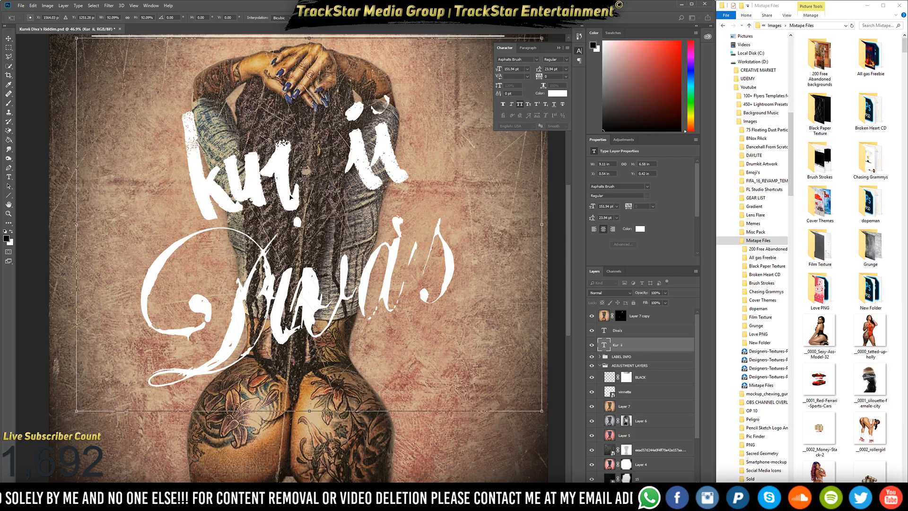
{"action": "key", "text": "Return"}
{"action": "key", "text": "t"}
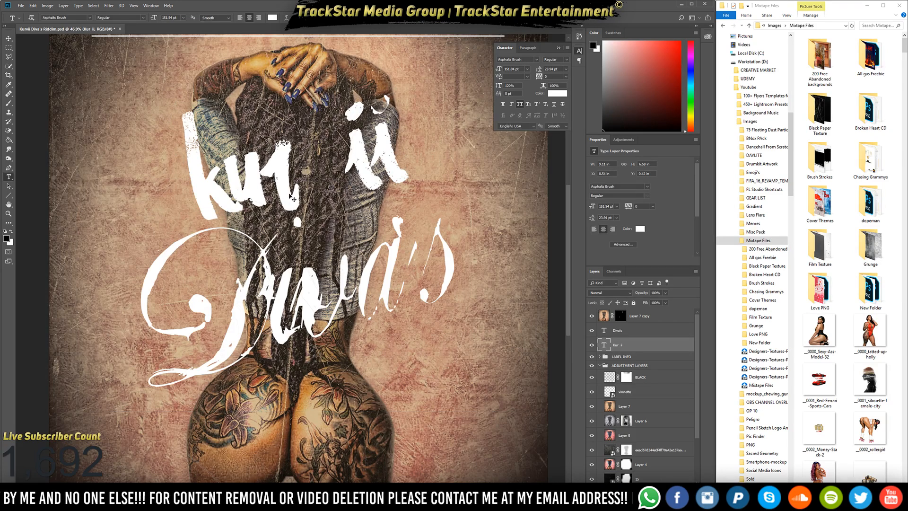
Enlarge only the letter v in Diva's to 191 pt and extend its text box to make room for the word.
{"action": "mouse_move", "coordinate": [290, 195]}
{"action": "left_mouse_down"}
{"action": "mouse_move", "coordinate": [321, 208]}
{"action": "mouse_move", "coordinate": [296, 204]}
{"action": "left_mouse_up"}
{"action": "left_click", "coordinate": [297, 204], "text": "ctrl"}
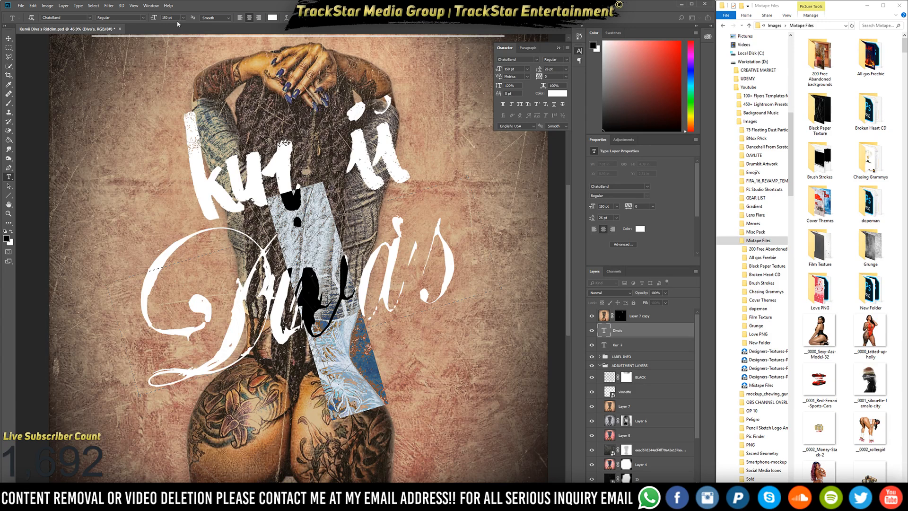
{"action": "scroll", "coordinate": [178, 18], "scroll_direction": "up", "scroll_amount": 20}
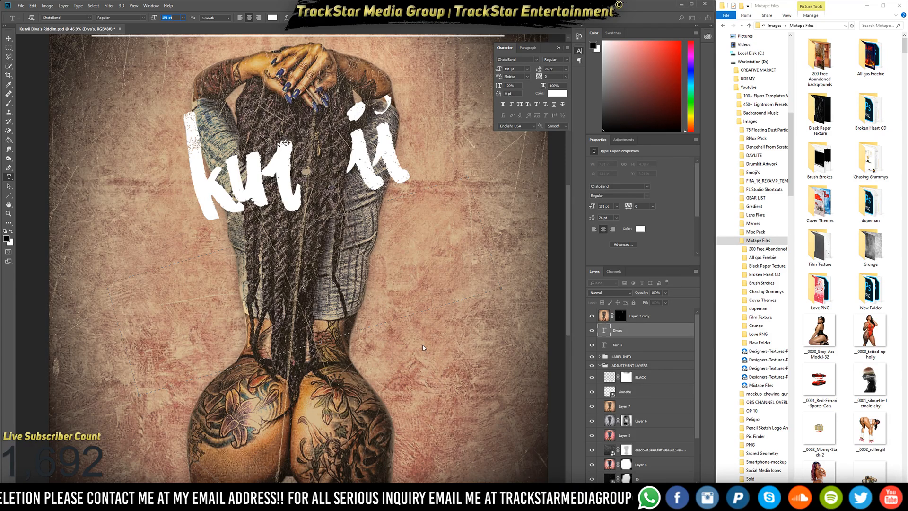
{"action": "key", "text": "alt+space"}
{"action": "key", "text": "Escape"}
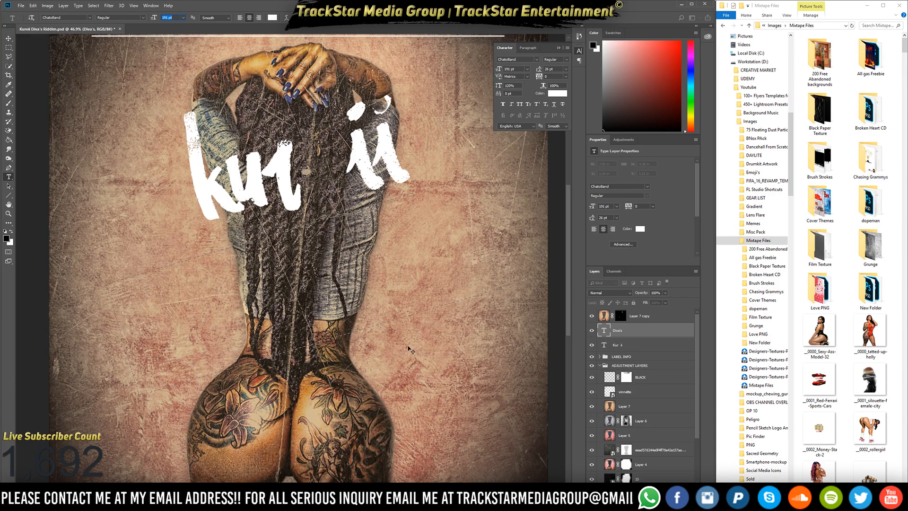
{"action": "scroll", "coordinate": [388, 334], "scroll_direction": "down", "scroll_amount": 3}
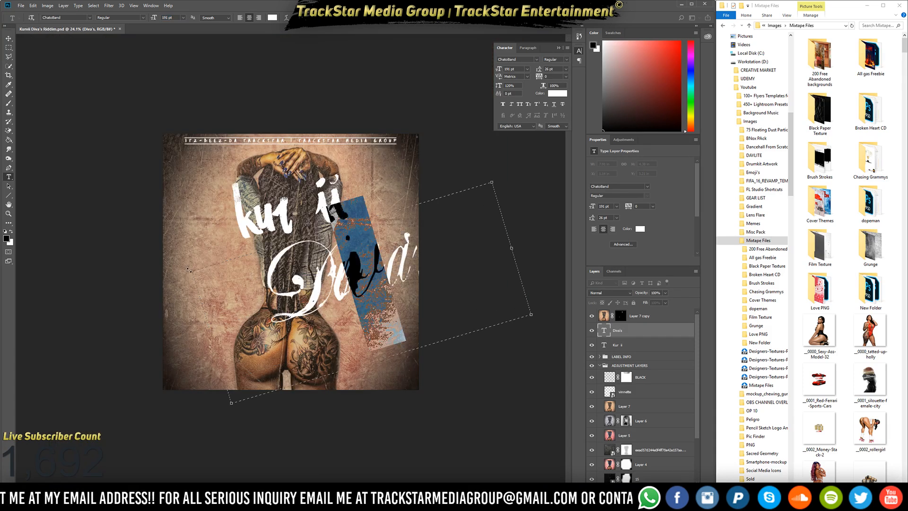
Widen the "Diva's" text box so the whole word fits on the cover and place the word below "Kur ii".
{"action": "left_click_drag", "start_coordinate": [192, 270], "coordinate": [106, 233]}
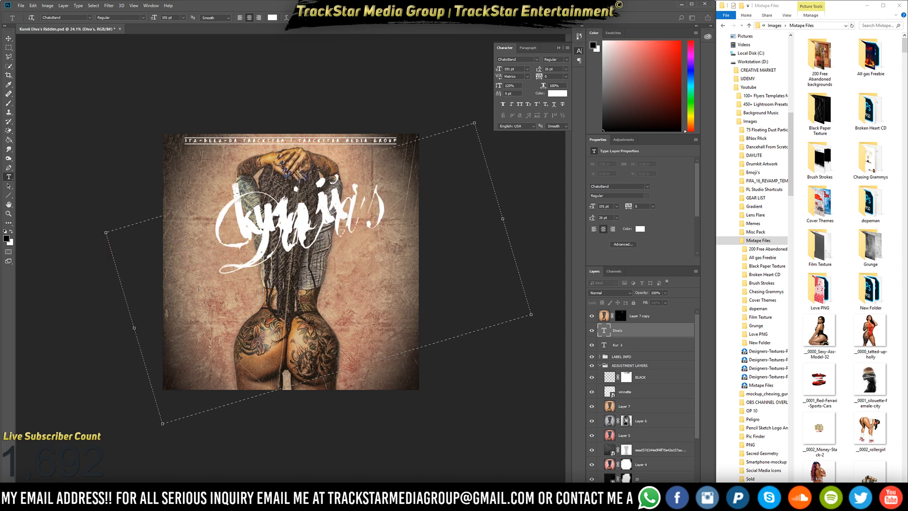
{"action": "key", "text": "Return"}
{"action": "left_click_drag", "start_coordinate": [304, 229], "coordinate": [297, 278]}
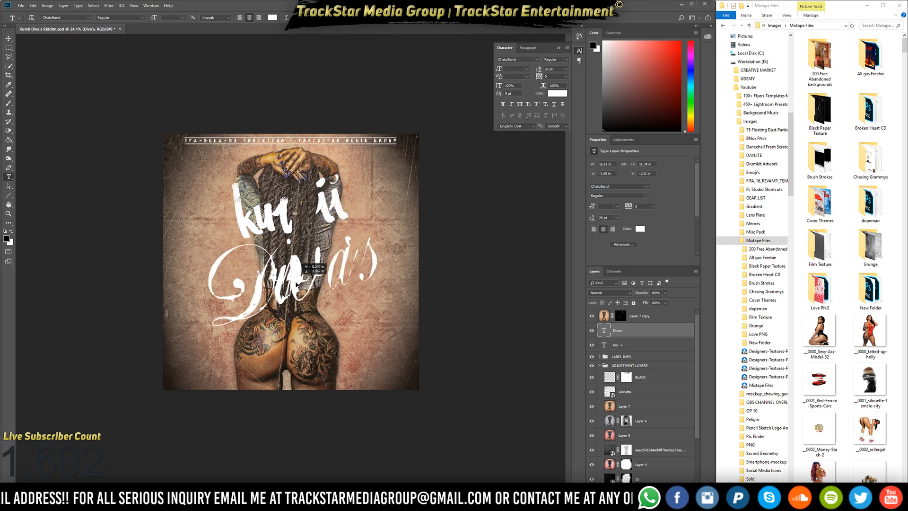
Replace the "v" in "Diva's" with blank spaces and move the text down to the cover's lower edge.
{"action": "key", "text": "ctrl+t"}
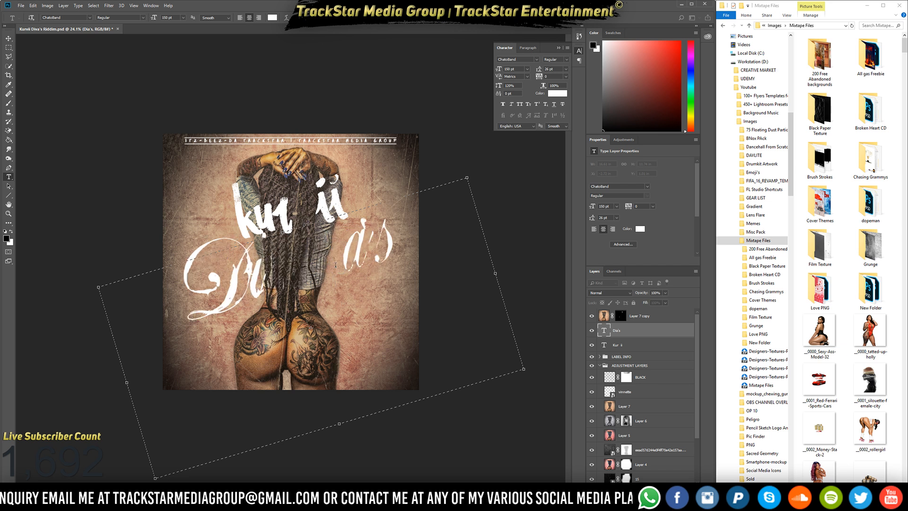
{"action": "key", "text": "Return"}
{"action": "left_click_drag", "start_coordinate": [235, 291], "coordinate": [229, 369]}
Create a separate text layer containing the letter "v" and set its font size to 300 pt.
{"action": "left_click_drag", "start_coordinate": [218, 264], "coordinate": [434, 441]}
{"action": "type", "text": "v"}
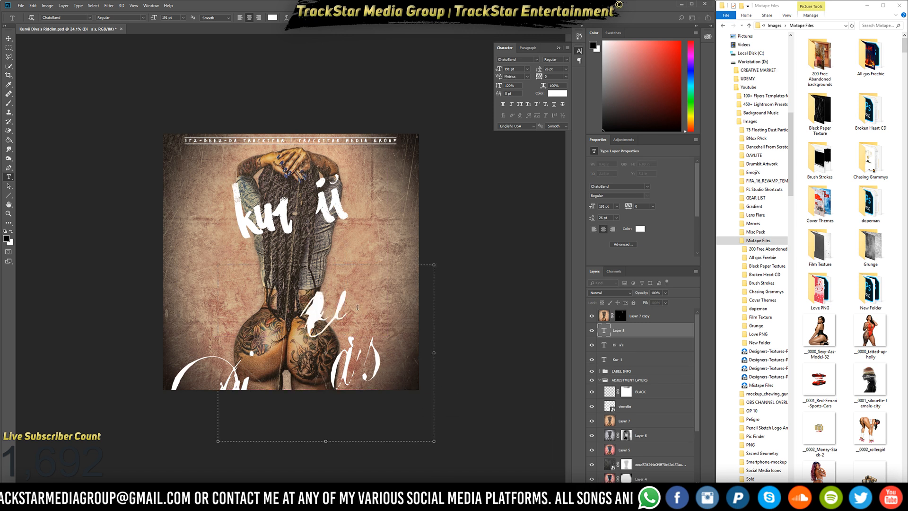
{"action": "key", "text": "ctrl+a"}
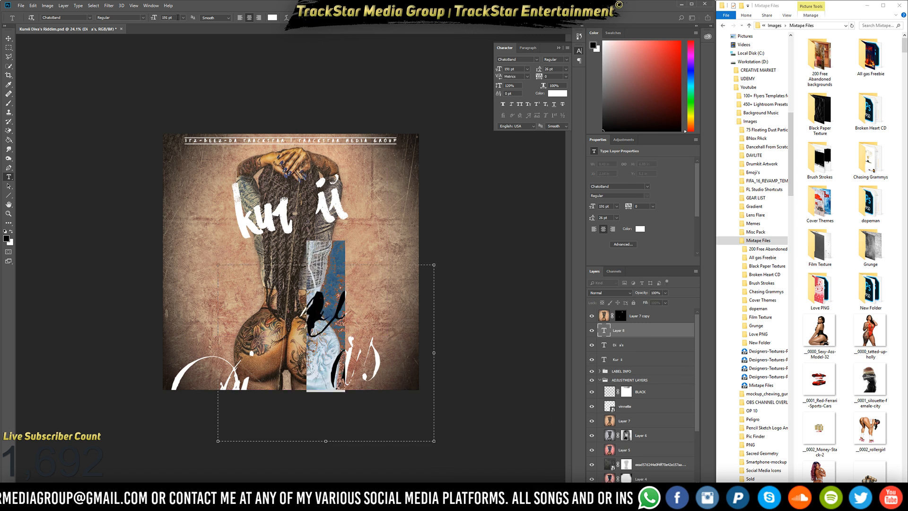
{"action": "left_click", "coordinate": [178, 17]}
{"action": "type", "text": "300"}
{"action": "key", "text": "Return"}
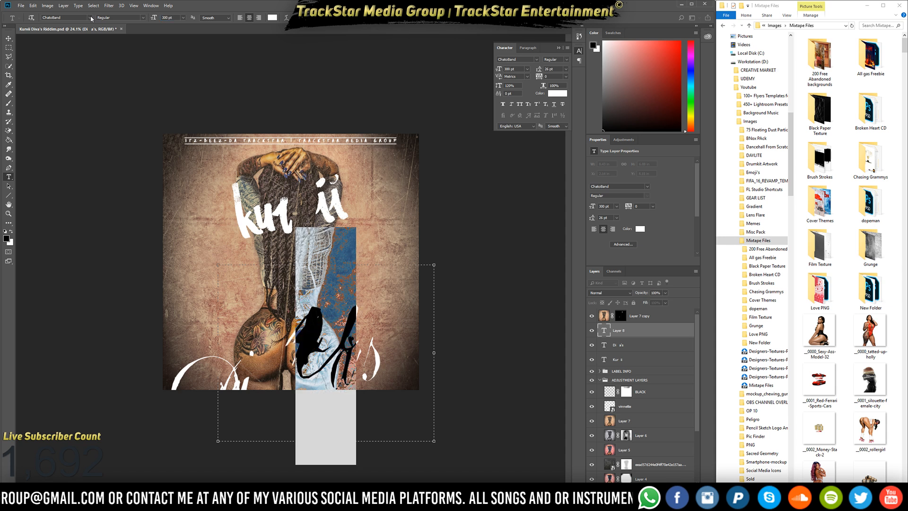
{"action": "key", "text": "ctrl+Return"}
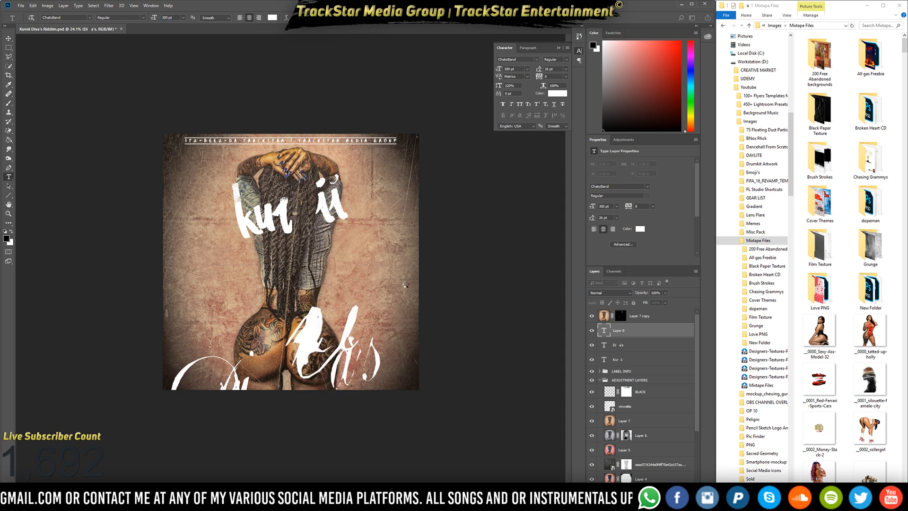
Move the large "v" up beneath "Kur ii" and rotate it about 30° counterclockwise.
{"action": "left_click_drag", "start_coordinate": [355, 344], "coordinate": [338, 251]}
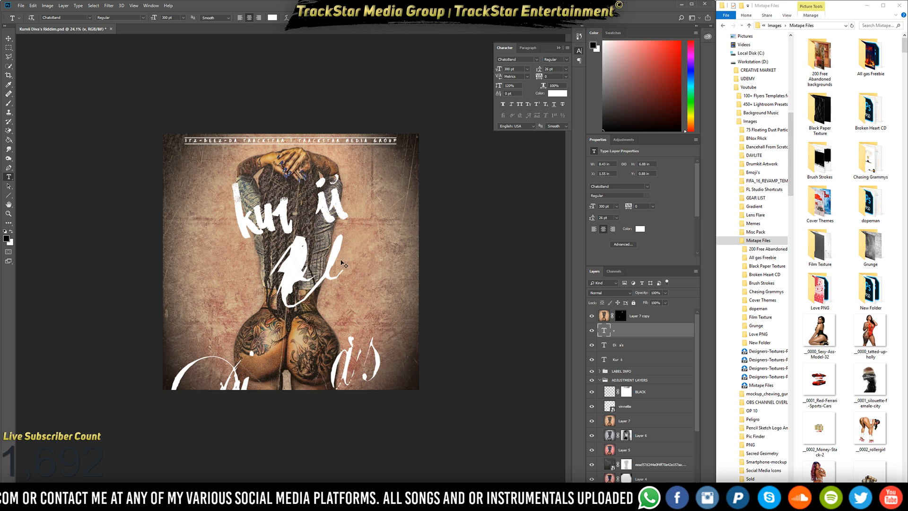
{"action": "key", "text": "ctrl+t"}
{"action": "left_click_drag", "start_coordinate": [428, 405], "coordinate": [462, 361]}
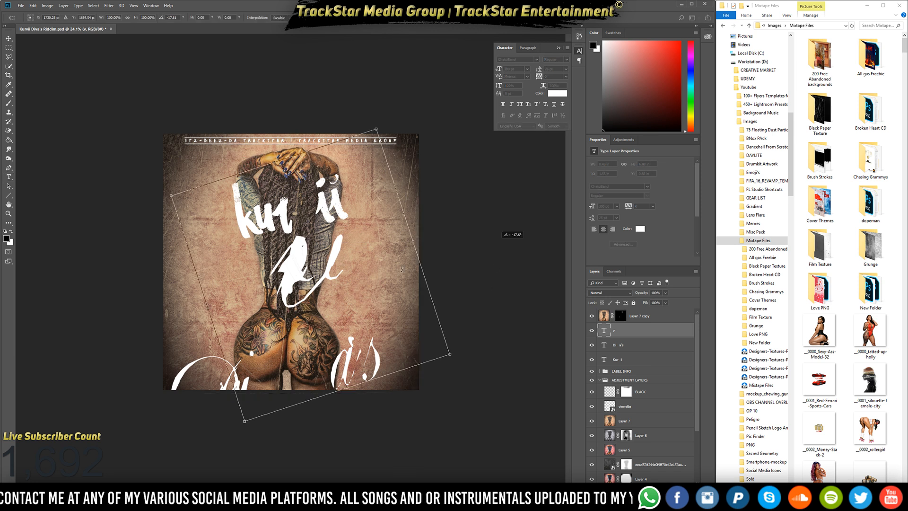
{"action": "left_click_drag", "start_coordinate": [470, 291], "coordinate": [482, 248]}
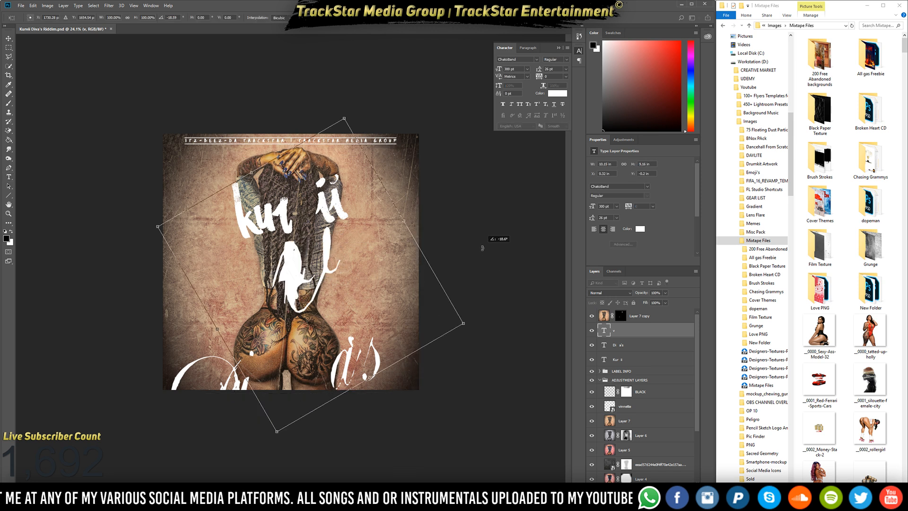
{"action": "key", "text": "Return"}
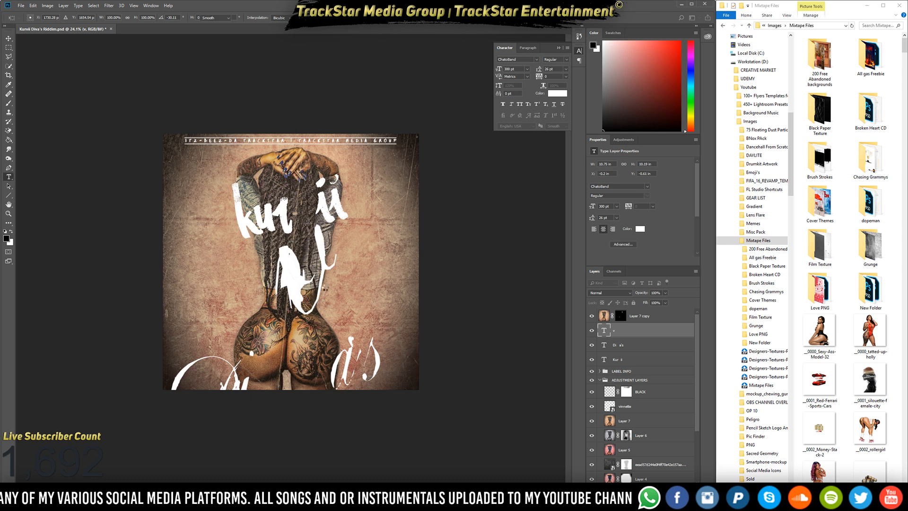
Scale the large "v" up to about 124% around its centre.
{"action": "key", "text": "ctrl+t"}
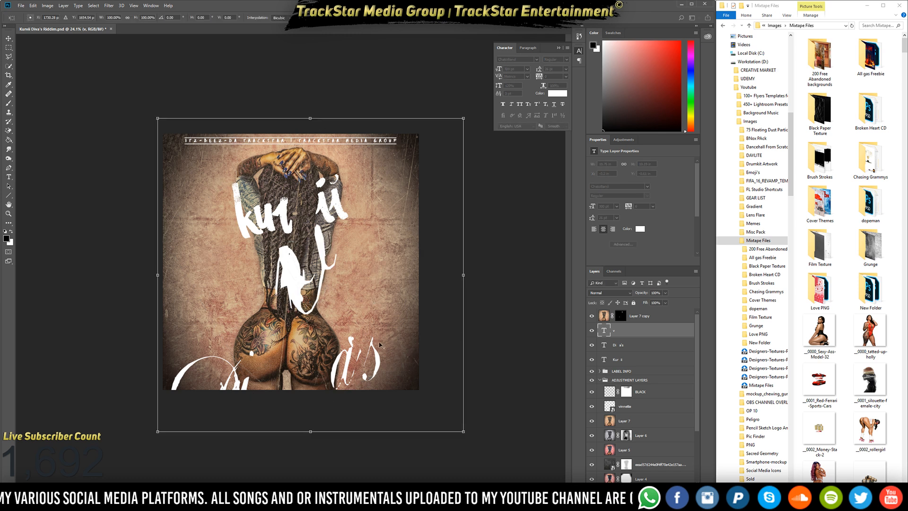
{"action": "left_click_drag", "start_coordinate": [465, 433], "coordinate": [487, 460]}
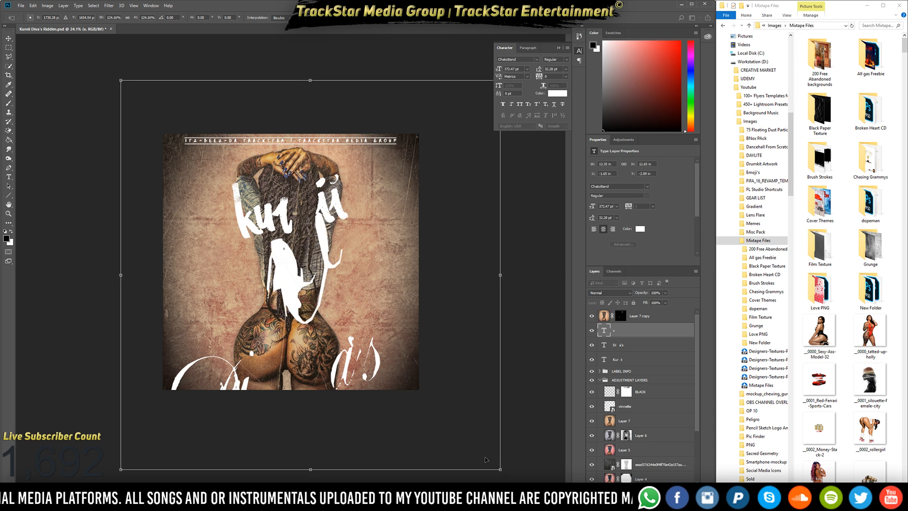
{"action": "key", "text": "Return"}
{"action": "key", "text": "t"}
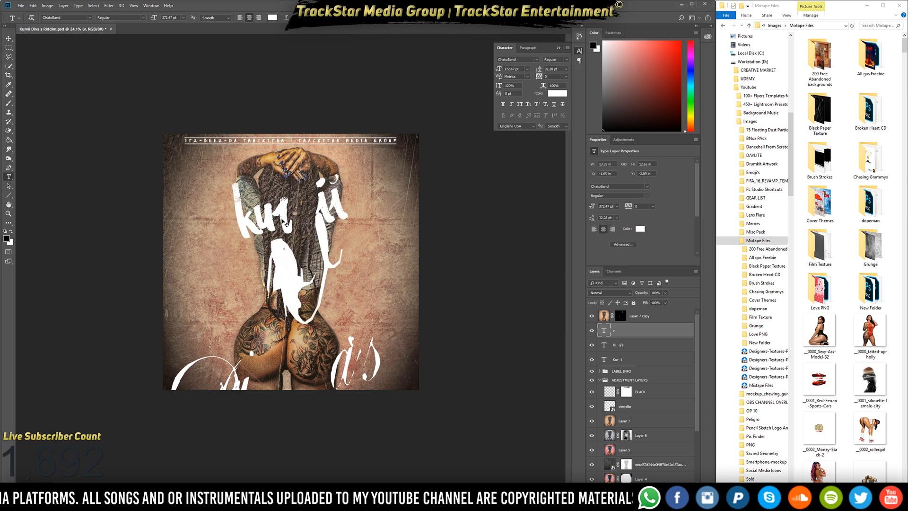
Add spaces between "Kur" and "ii" to widen the gap and move the title to the right.
{"action": "left_click", "coordinate": [302, 204]}
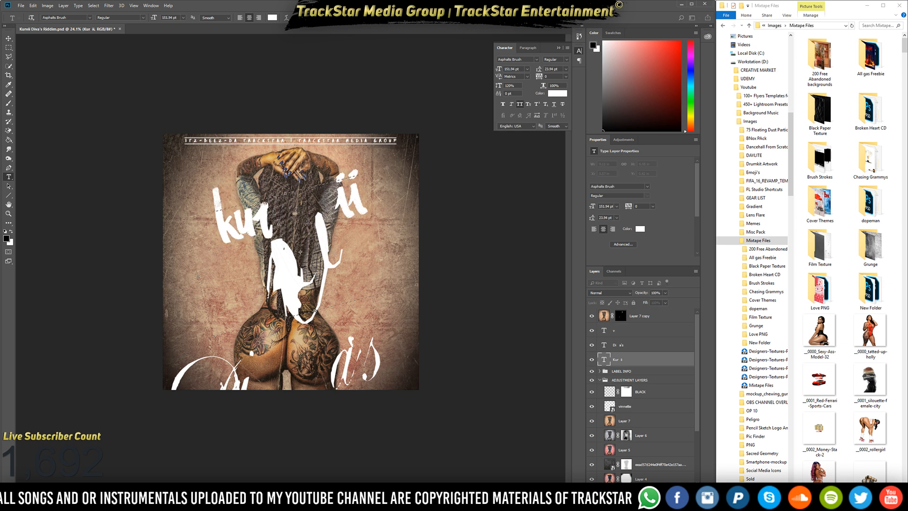
{"action": "key", "text": "ctrl+Return"}
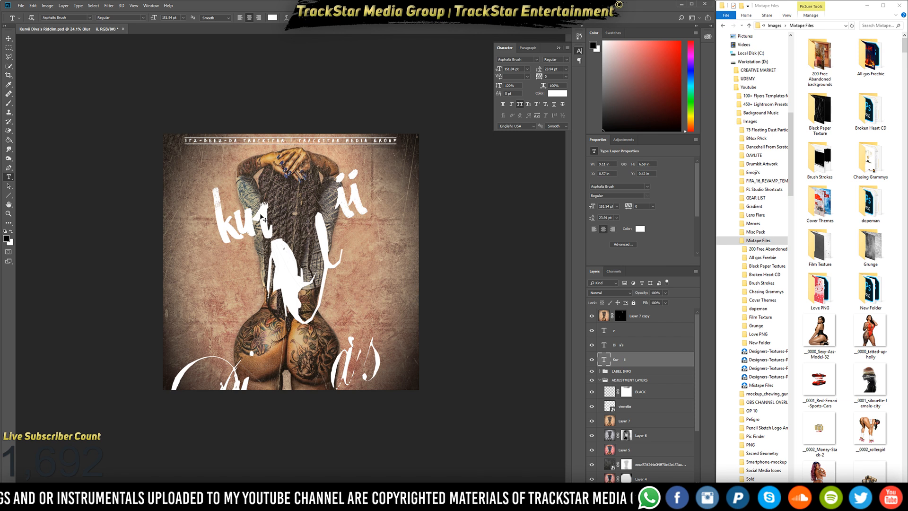
{"action": "left_click_drag", "start_coordinate": [264, 221], "coordinate": [291, 204]}
Remove the extra spaces in "Kur ii" and shift the title and large "v" so its tall stroke fills the gap.
{"action": "left_click", "coordinate": [353, 215]}
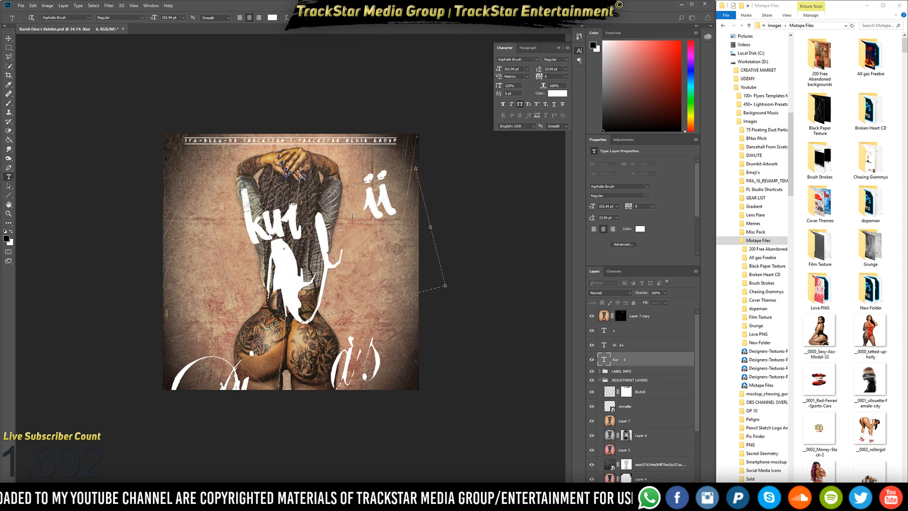
{"action": "key", "text": "BackSpace"}
{"action": "key", "text": "BackSpace"}
{"action": "key", "text": "BackSpace"}
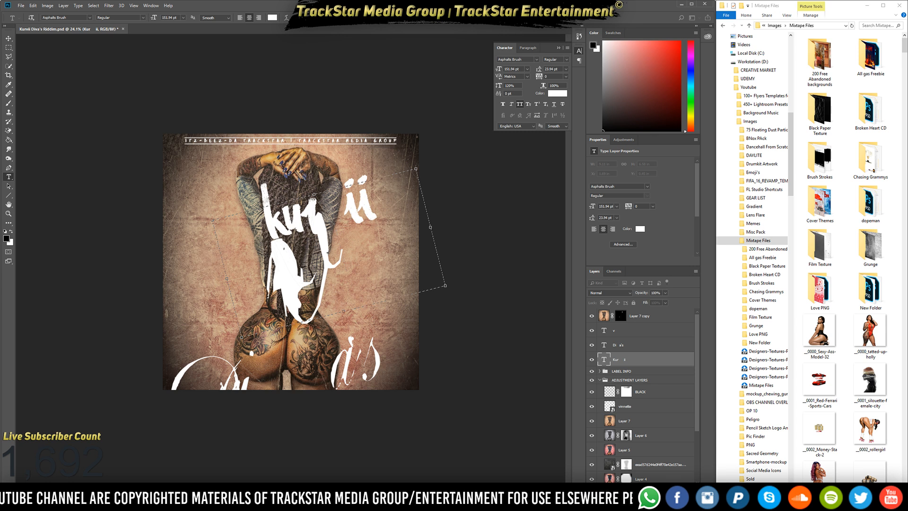
{"action": "key", "text": "ctrl+Return"}
{"action": "left_click_drag", "start_coordinate": [298, 222], "coordinate": [286, 222]}
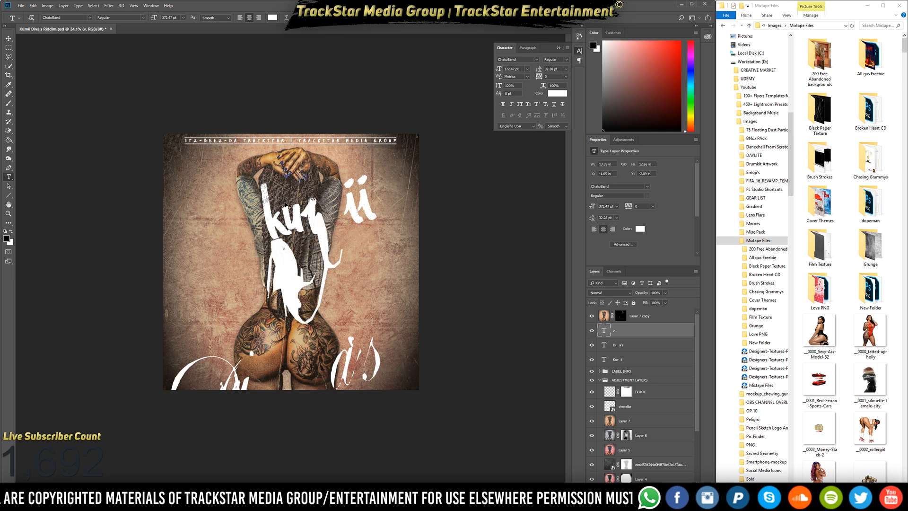
{"action": "left_click_drag", "start_coordinate": [268, 221], "coordinate": [375, 210]}
Reduce the font size of the whole "Kur ii" text to 118.94 pt.
{"action": "left_click", "coordinate": [369, 209]}
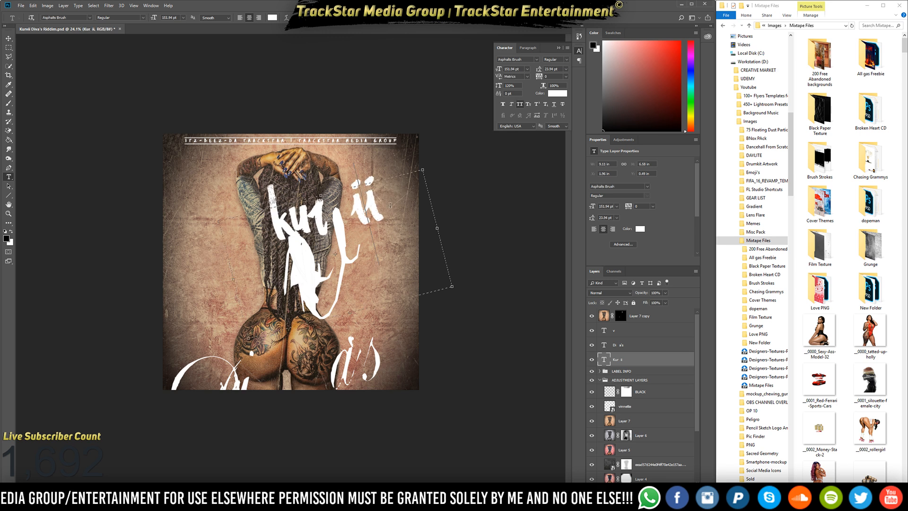
{"action": "key", "text": "ctrl+a"}
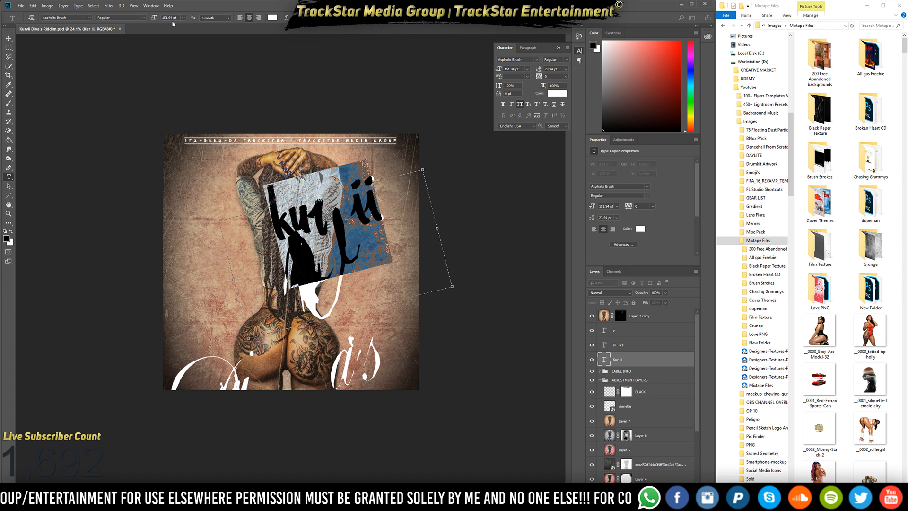
{"action": "left_click", "coordinate": [175, 17]}
{"action": "scroll", "coordinate": [174, 18], "scroll_direction": "down", "scroll_amount": 9}
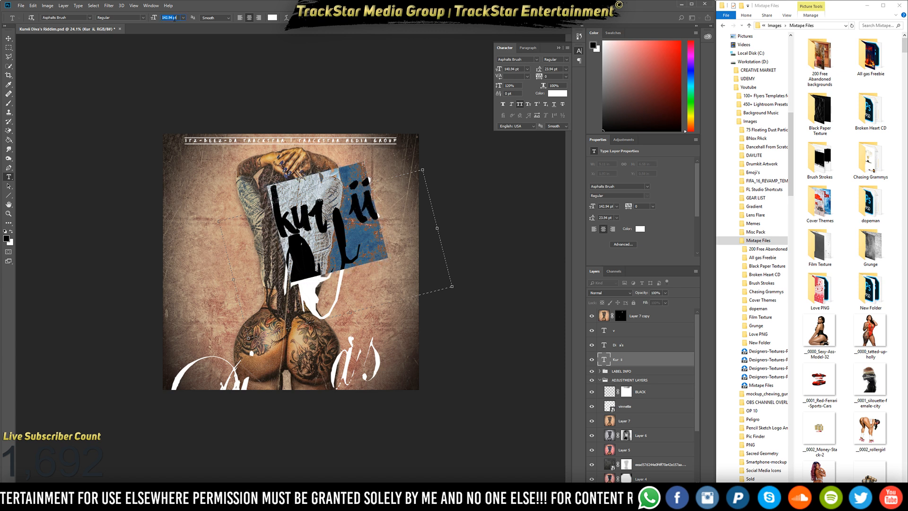
{"action": "scroll", "coordinate": [174, 17], "scroll_direction": "down", "scroll_amount": 19}
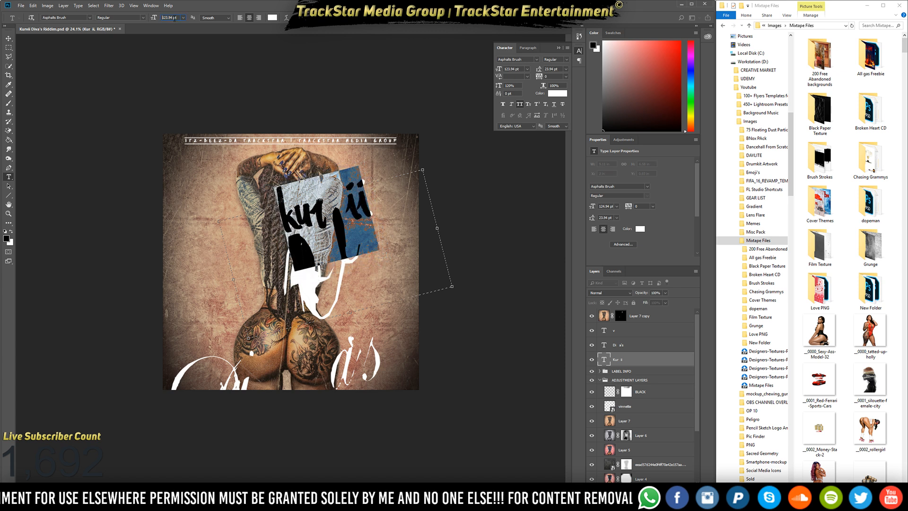
{"action": "scroll", "coordinate": [174, 18], "scroll_direction": "down", "scroll_amount": 5}
{"action": "left_click", "coordinate": [289, 157]}
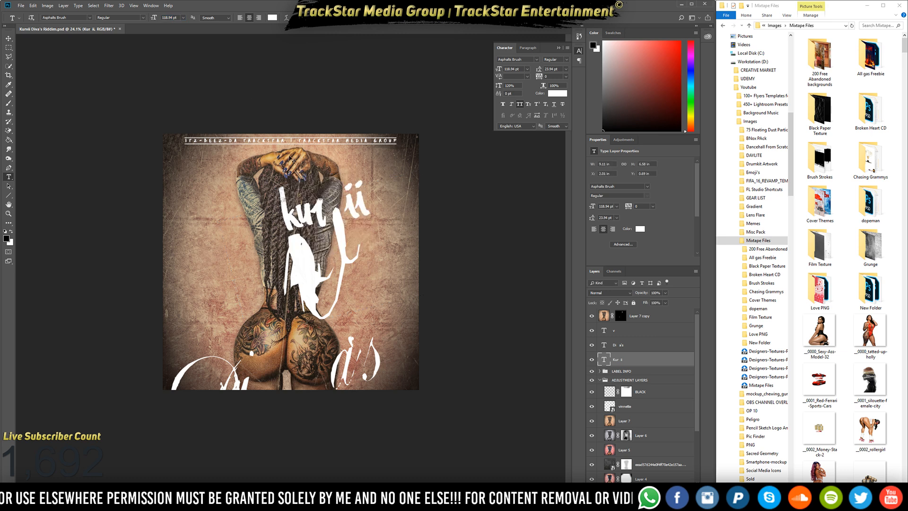
Nudge the large "v" up and to the right so its tall stroke sits between "Kur" and "ii".
{"action": "scroll", "coordinate": [324, 177], "scroll_direction": "up", "scroll_amount": 8}
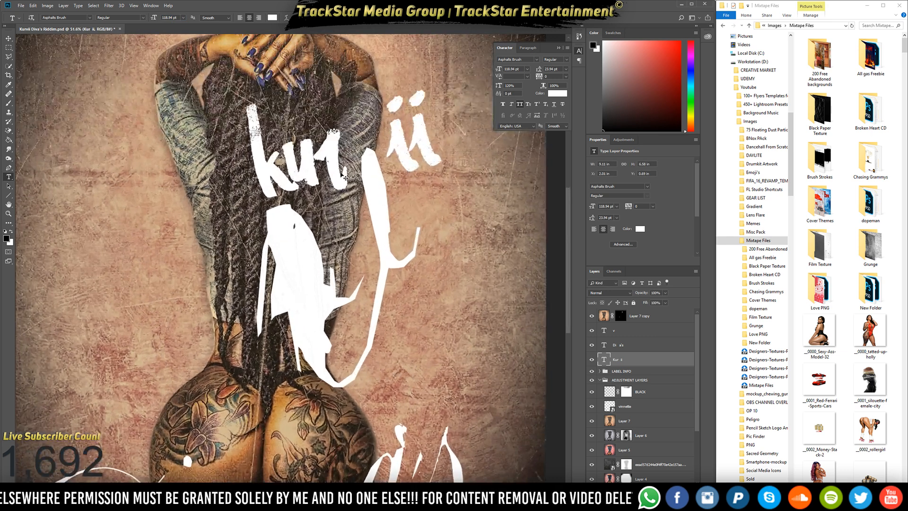
{"action": "left_click_drag", "start_coordinate": [344, 176], "coordinate": [375, 174]}
{"action": "left_click", "coordinate": [363, 290]}
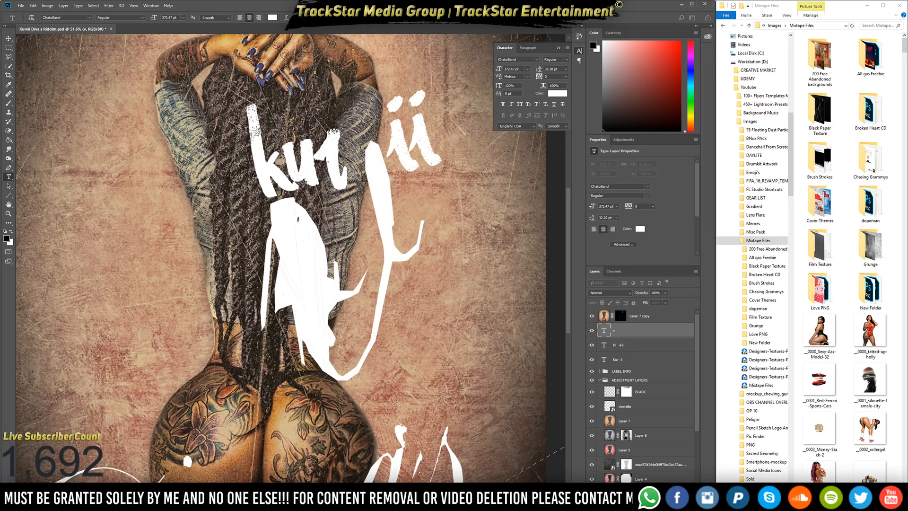
Tighten the gap between "Kur" and "ii" by deleting a space.
{"action": "left_click", "coordinate": [309, 140]}
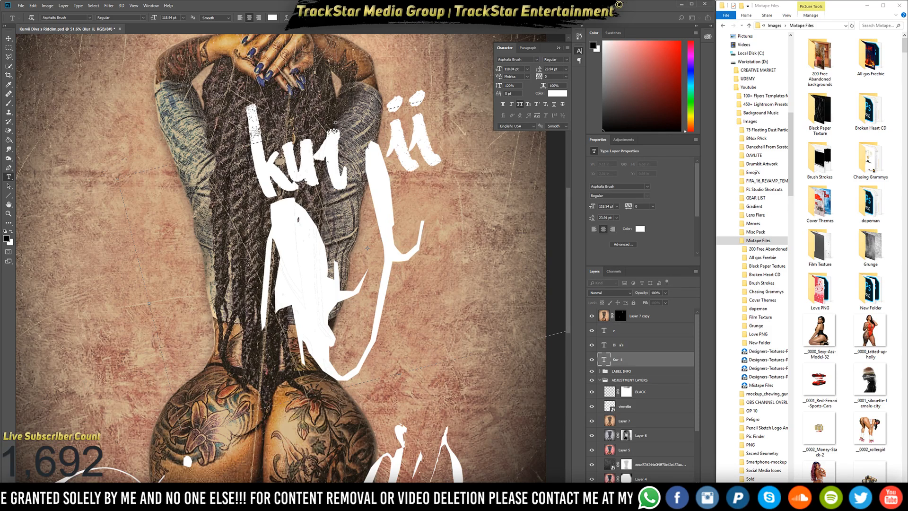
{"action": "key", "text": "BackSpace"}
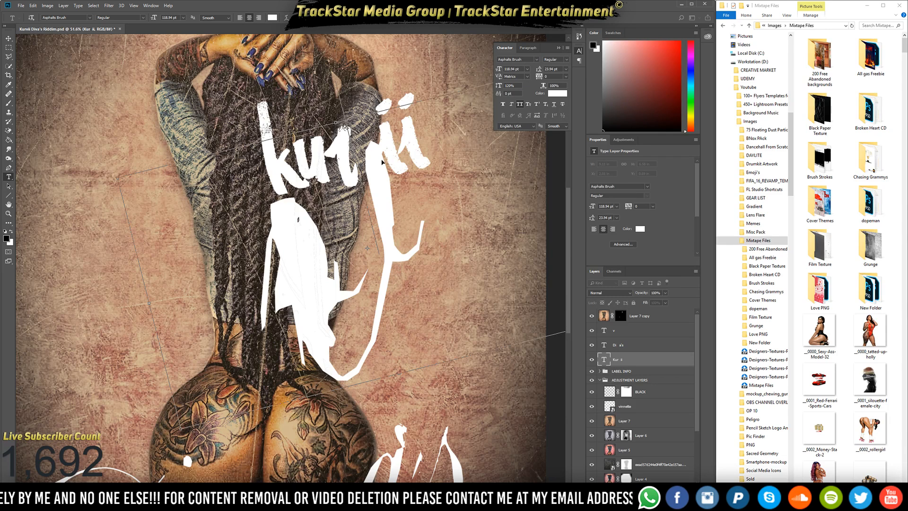
{"action": "key", "text": "ctrl+Return"}
Move the large "v" slightly up and left into the title's gap and set its font size to 388 pt.
{"action": "left_click", "coordinate": [348, 175], "text": "ctrl"}
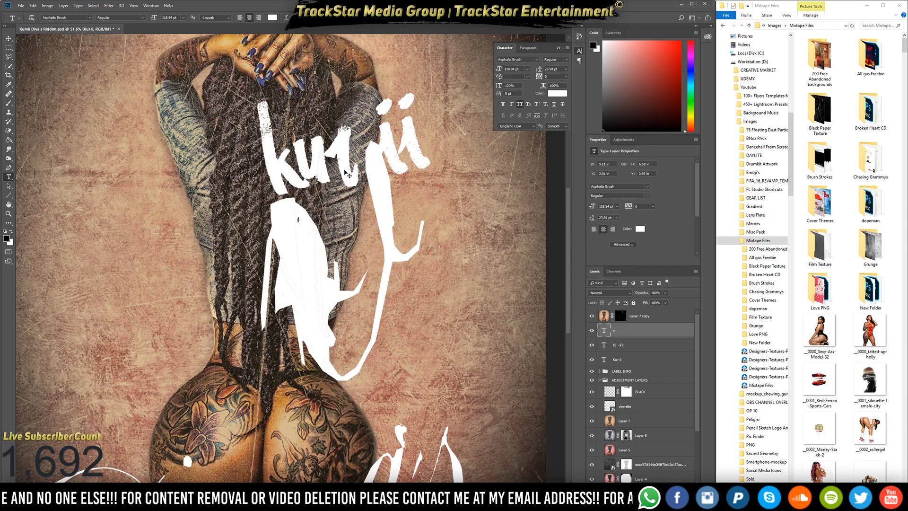
{"action": "left_click_drag", "start_coordinate": [347, 175], "coordinate": [337, 170]}
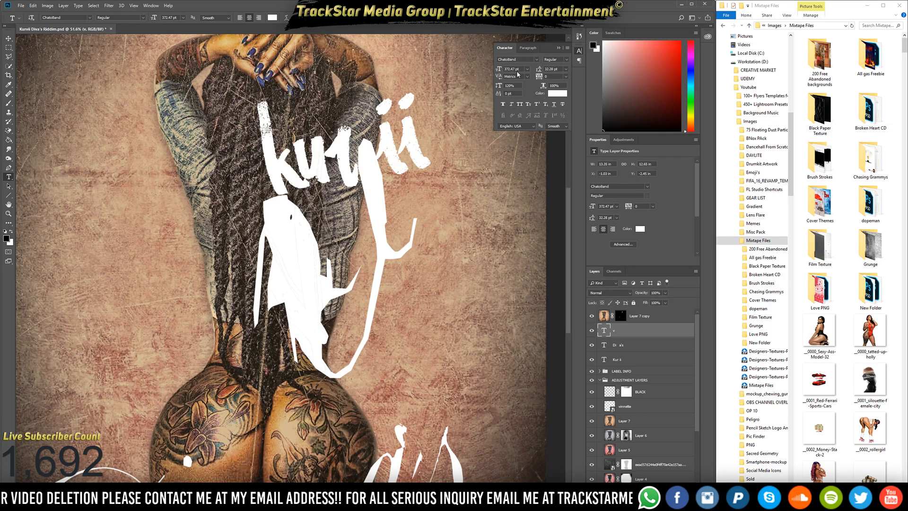
{"action": "scroll", "coordinate": [523, 70], "scroll_direction": "up", "scroll_amount": 1}
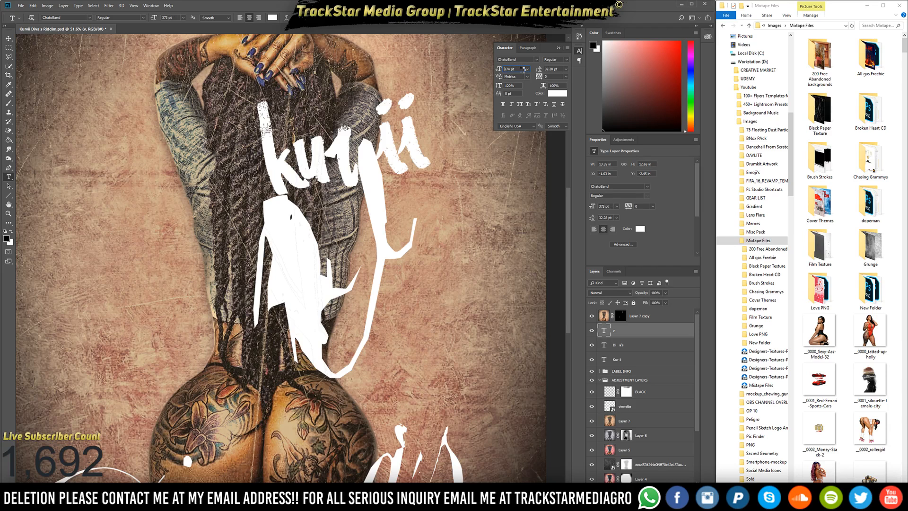
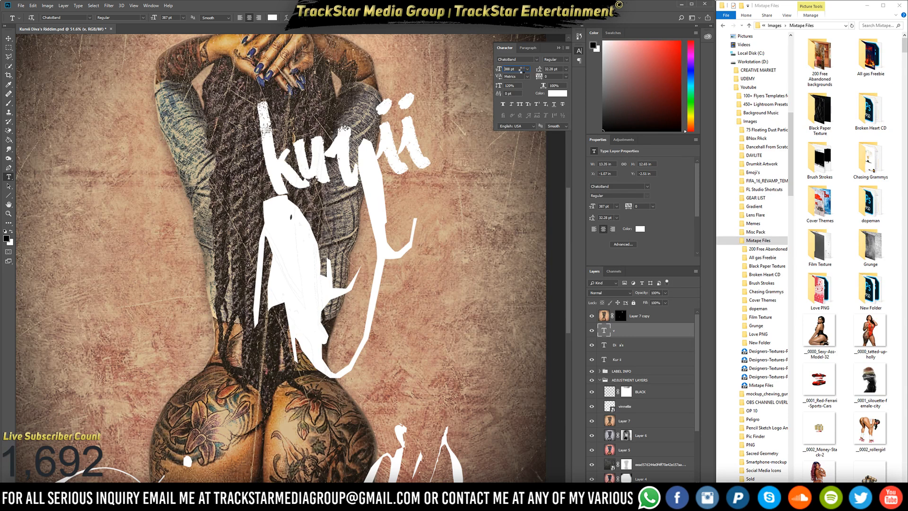
{"action": "key", "text": "Return"}
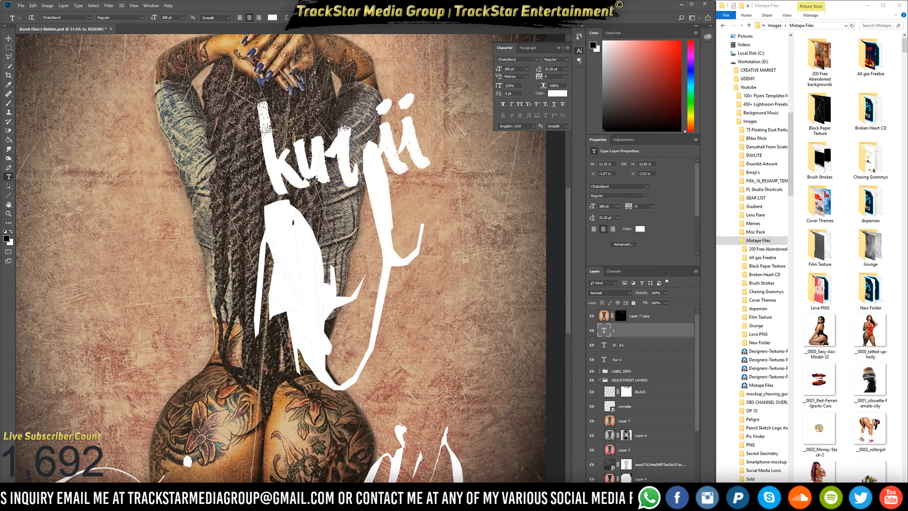
Reduce the font size of the whole "Kur ii" text to 101.94 pt.
{"action": "left_click", "coordinate": [345, 157]}
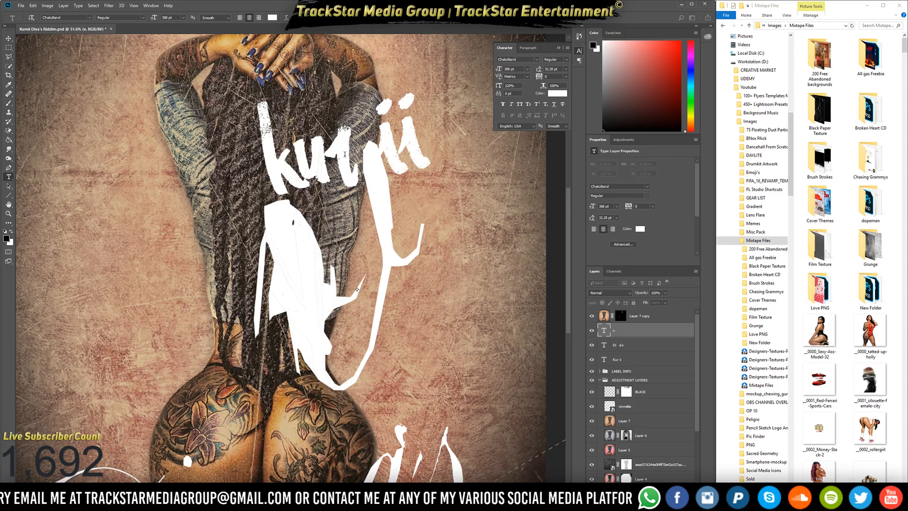
{"action": "left_click", "coordinate": [357, 289]}
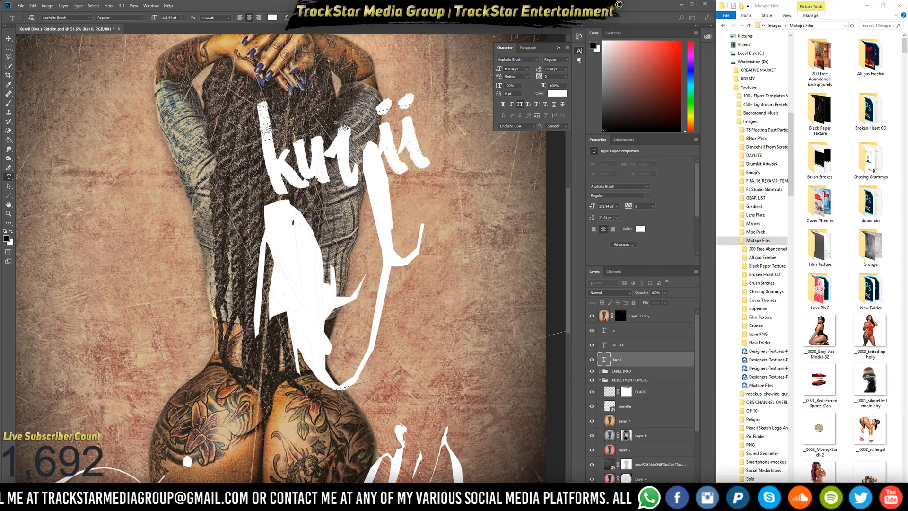
{"action": "key", "text": "ctrl+a"}
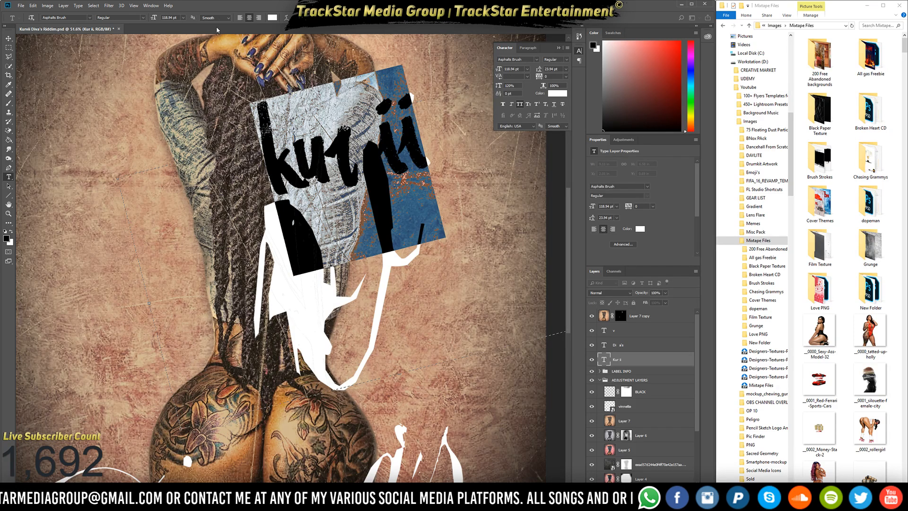
{"action": "scroll", "coordinate": [173, 20], "scroll_direction": "down", "scroll_amount": 1}
{"action": "left_click", "coordinate": [173, 21]}
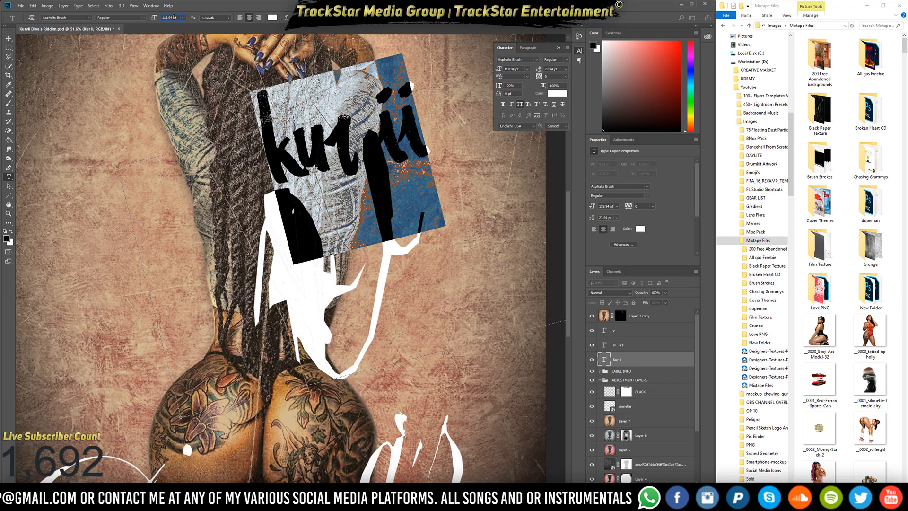
{"action": "scroll", "coordinate": [173, 18], "scroll_direction": "down", "scroll_amount": 11}
{"action": "scroll", "coordinate": [173, 18], "scroll_direction": "down", "scroll_amount": 6}
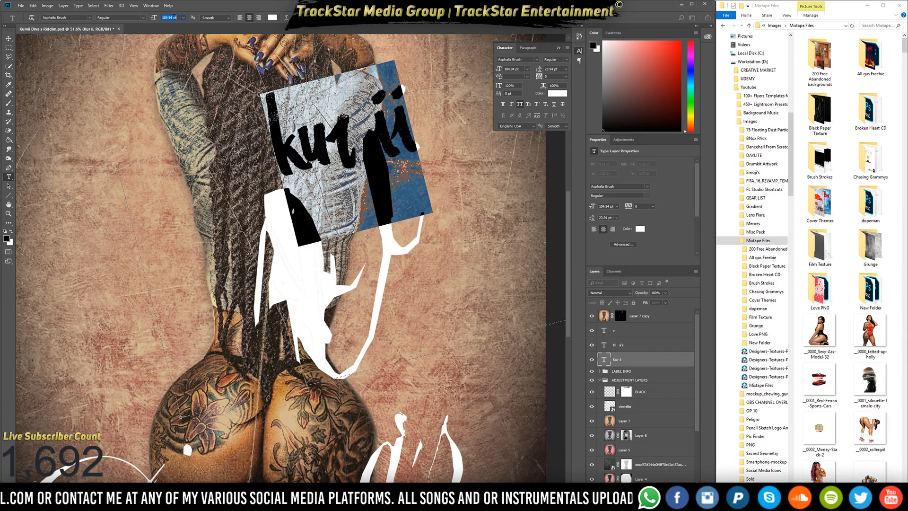
Add a space between "Kur" and "ii" and move the large "v" up and left, close beside the "r".
{"action": "left_click", "coordinate": [327, 157]}
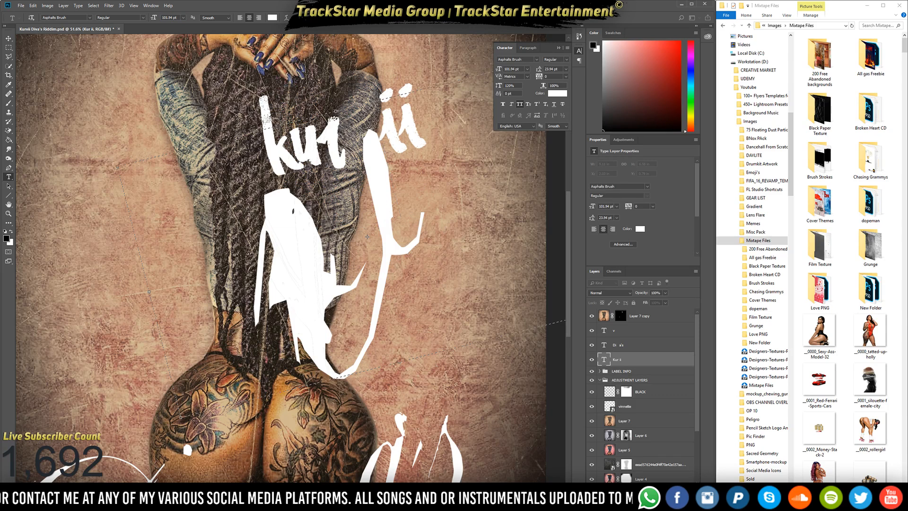
{"action": "key", "text": "ctrl+Return"}
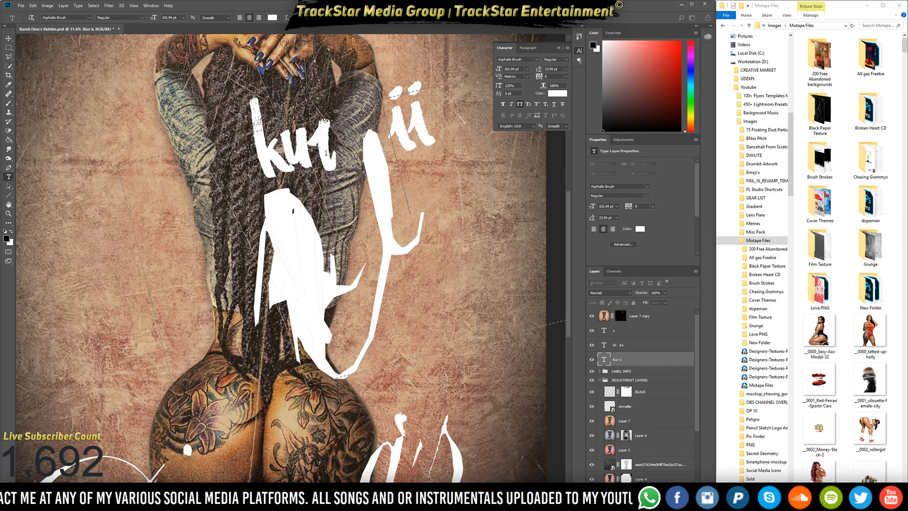
{"action": "left_click_drag", "start_coordinate": [320, 139], "coordinate": [292, 124]}
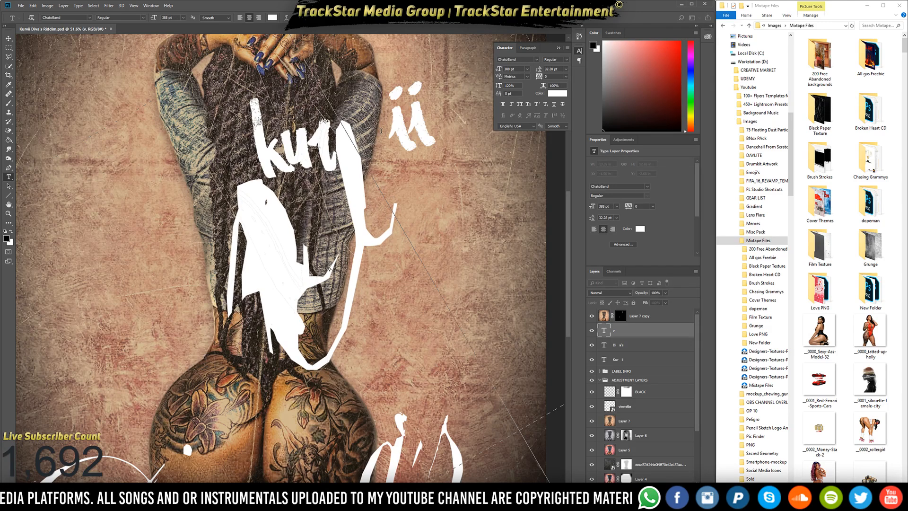
Close up the gap between "Kur" and "ii" by deleting extra spaces, and shift the text left so the "v" stroke fits inside it.
{"action": "left_click", "coordinate": [398, 116]}
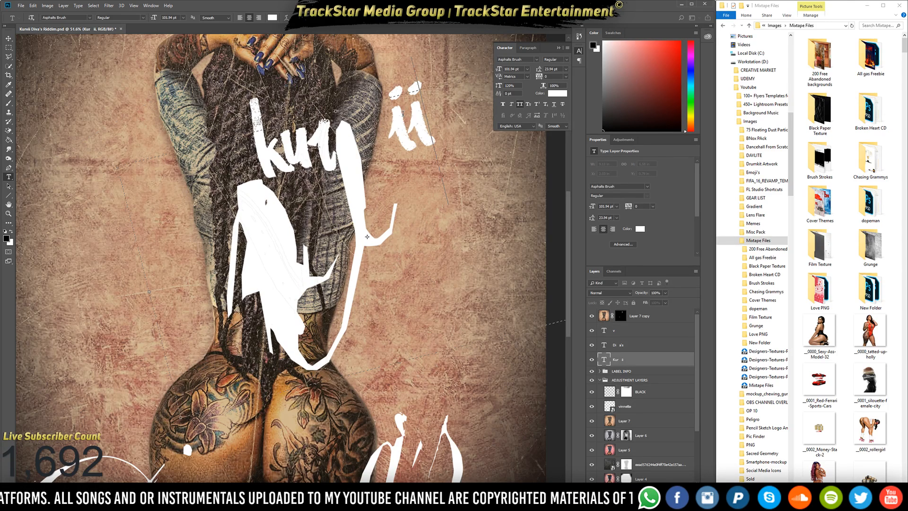
{"action": "key", "text": "alt+Left"}
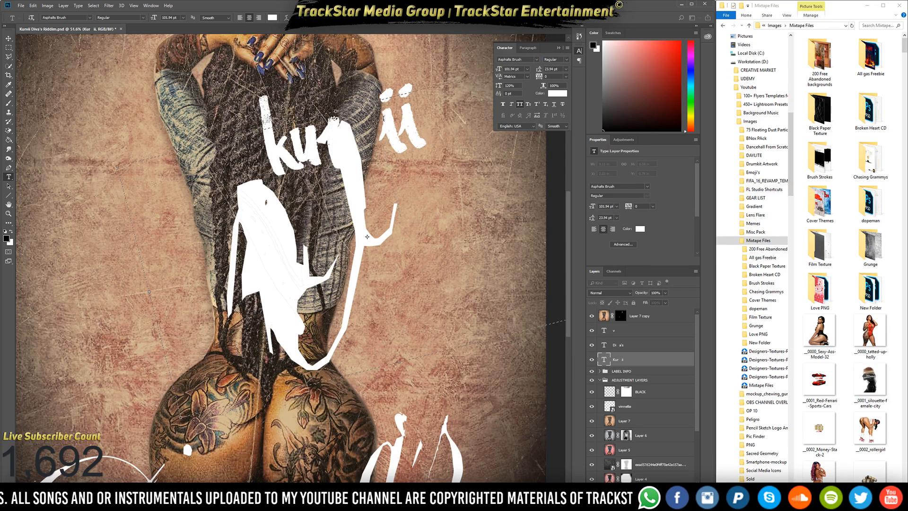
{"action": "key", "text": "alt+Left"}
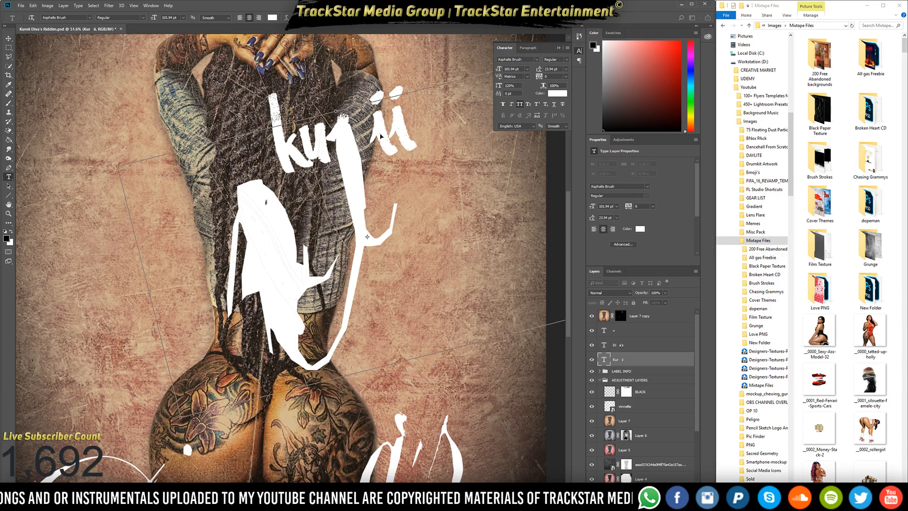
{"action": "key", "text": "ctrl+Return"}
{"action": "left_click_drag", "start_coordinate": [400, 132], "coordinate": [381, 129]}
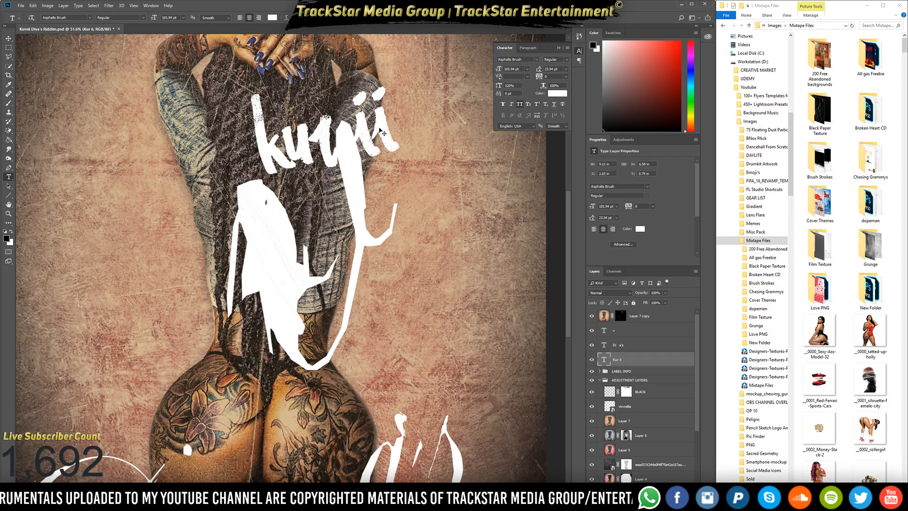
{"action": "left_click", "coordinate": [353, 136]}
{"action": "key", "text": "ctrl+a"}
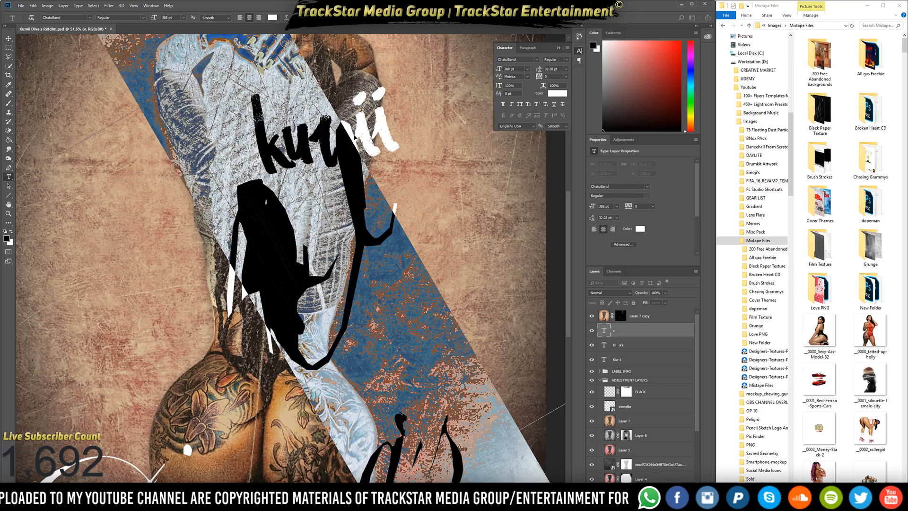
{"action": "left_click", "coordinate": [427, 151]}
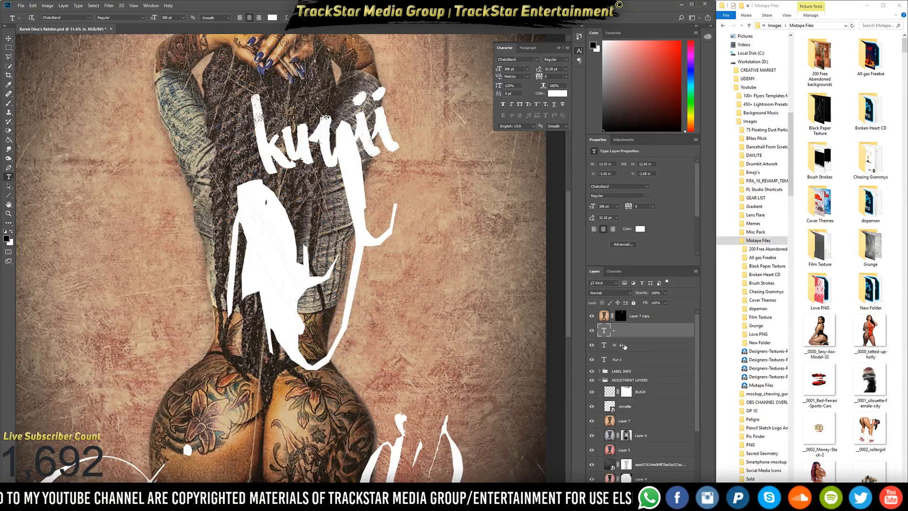
Scale the "Kur ii" text up slightly with Free Transform, to 103.67 pt.
{"action": "left_click", "coordinate": [620, 360]}
{"action": "key", "text": "ctrl+t"}
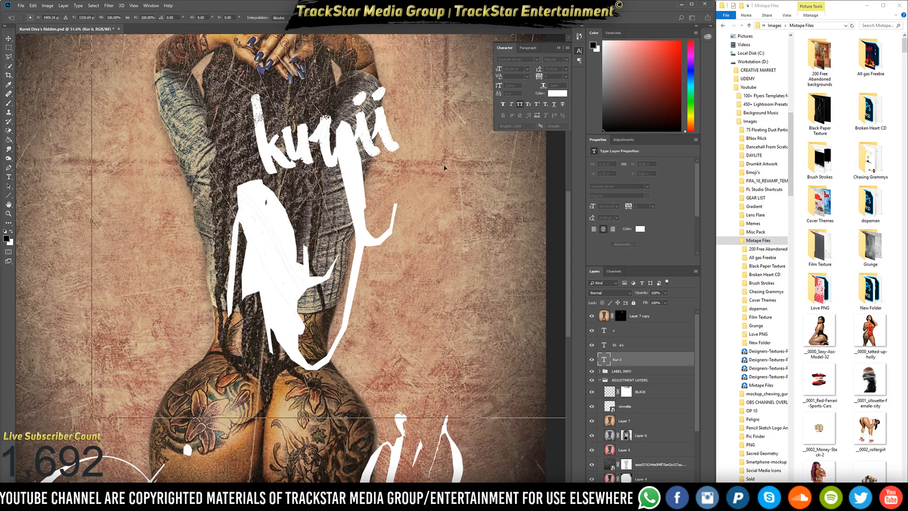
{"action": "key", "text": "ctrl+0"}
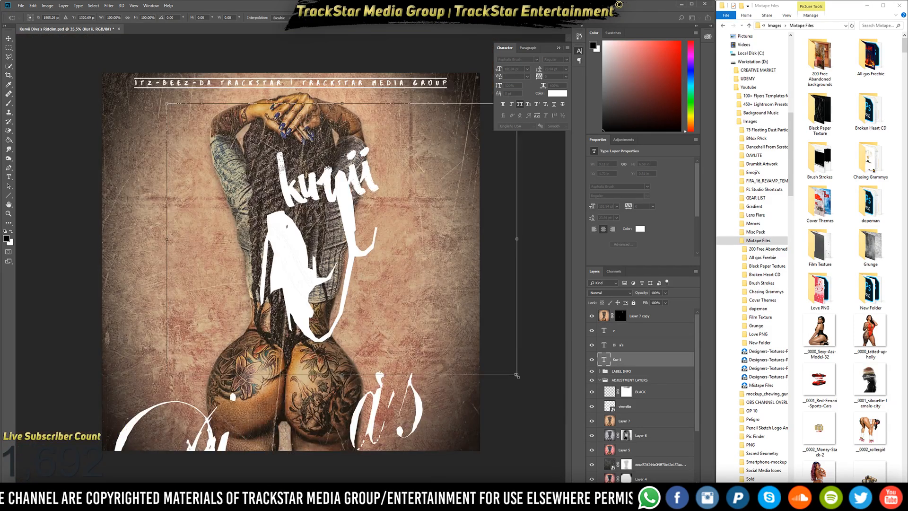
{"action": "left_click_drag", "start_coordinate": [519, 376], "coordinate": [520, 378]}
{"action": "key", "text": "Return"}
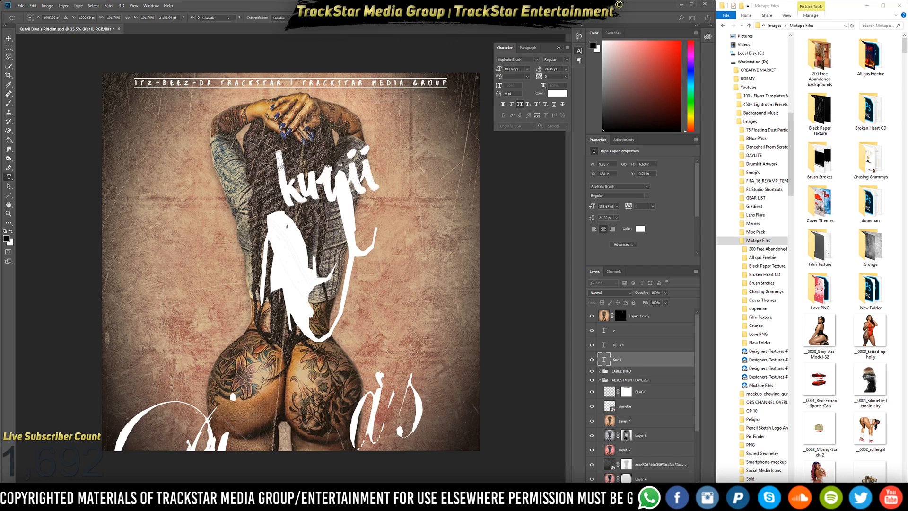
Nudge the large "v" slightly so the top of its tall stroke lines up between "Kur" and "ii".
{"action": "left_click_drag", "start_coordinate": [331, 189], "coordinate": [334, 190]}
{"action": "left_click_drag", "start_coordinate": [340, 175], "coordinate": [331, 181]}
{"action": "scroll", "coordinate": [355, 185], "scroll_direction": "up", "scroll_amount": 4}
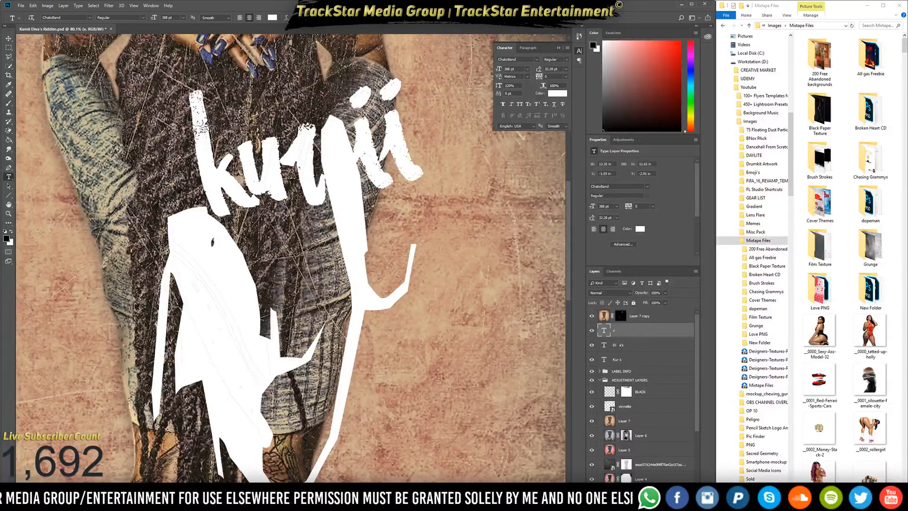
Add a layer mask to the large "v" and make a selection from a Pen path drawn along its tall stroke's left edge.
{"action": "left_click", "coordinate": [634, 488]}
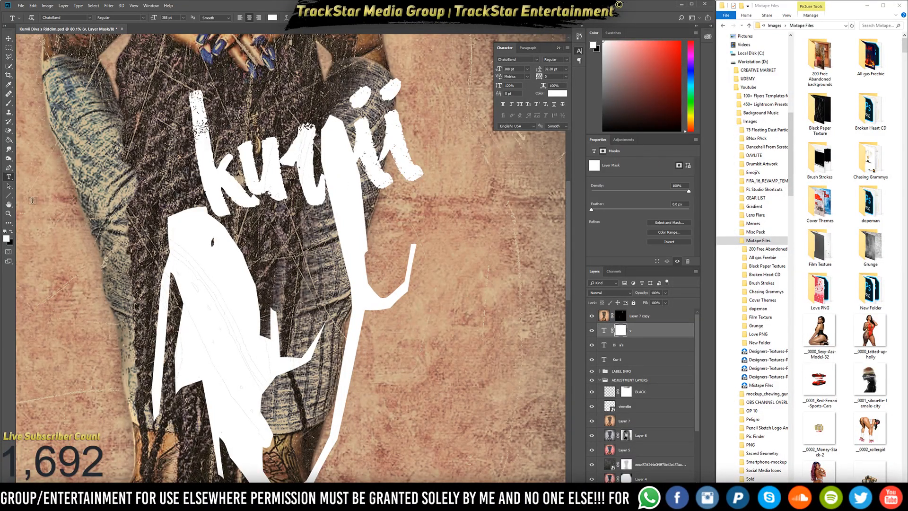
{"action": "left_click", "coordinate": [8, 167]}
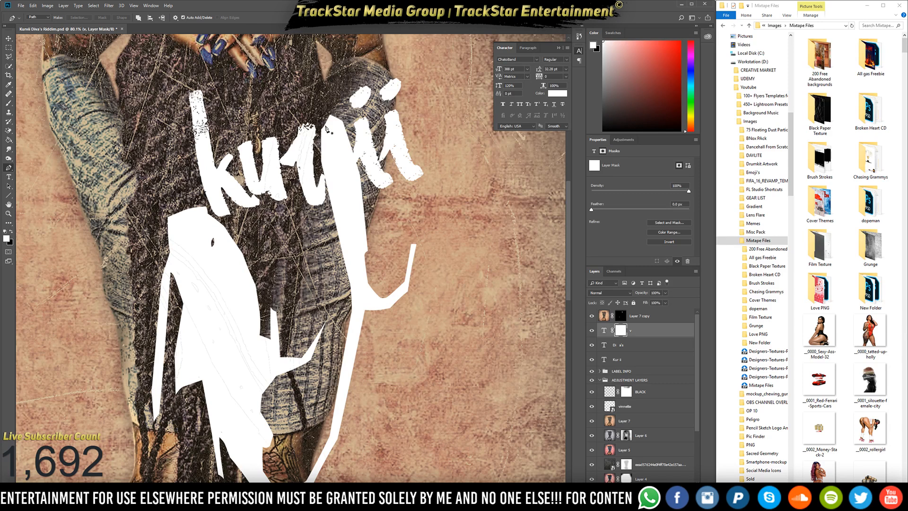
{"action": "left_click", "coordinate": [337, 103]}
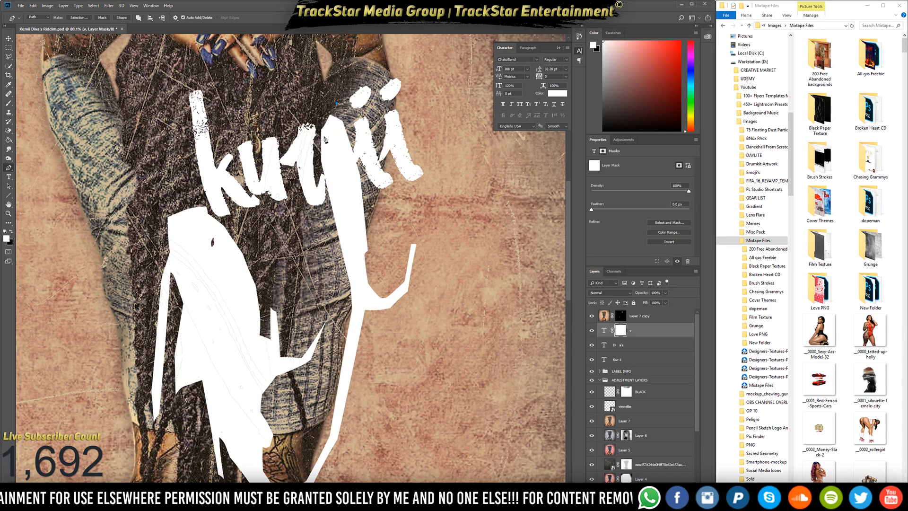
{"action": "left_click", "coordinate": [323, 138]}
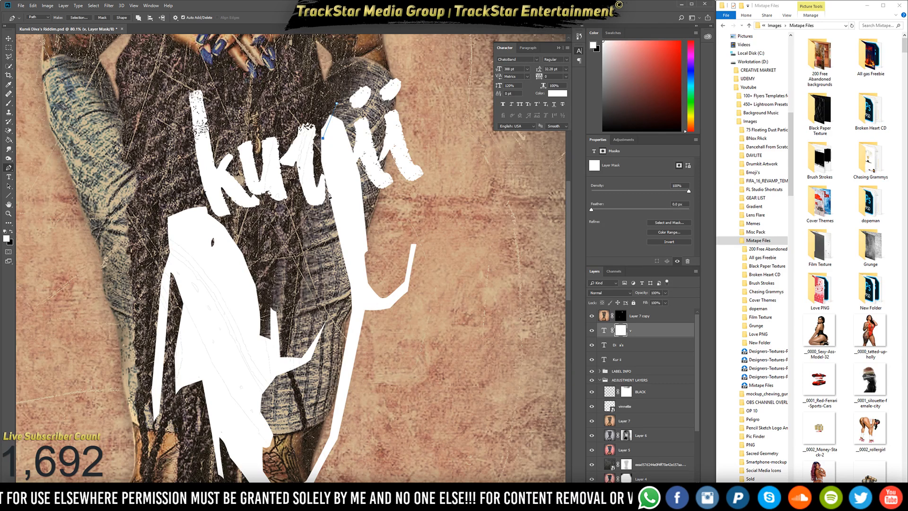
{"action": "left_click", "coordinate": [334, 213]}
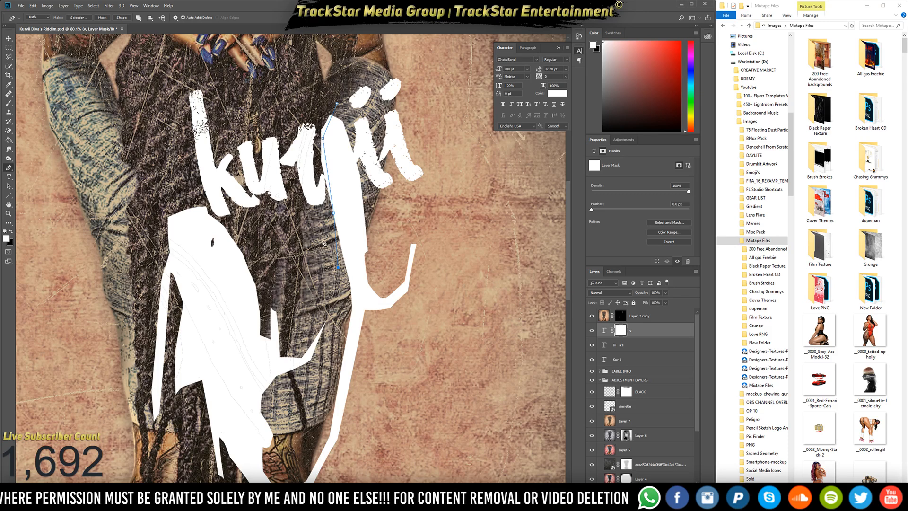
{"action": "left_click", "coordinate": [256, 112]}
{"action": "left_click", "coordinate": [294, 79]}
{"action": "right_click", "coordinate": [318, 93]}
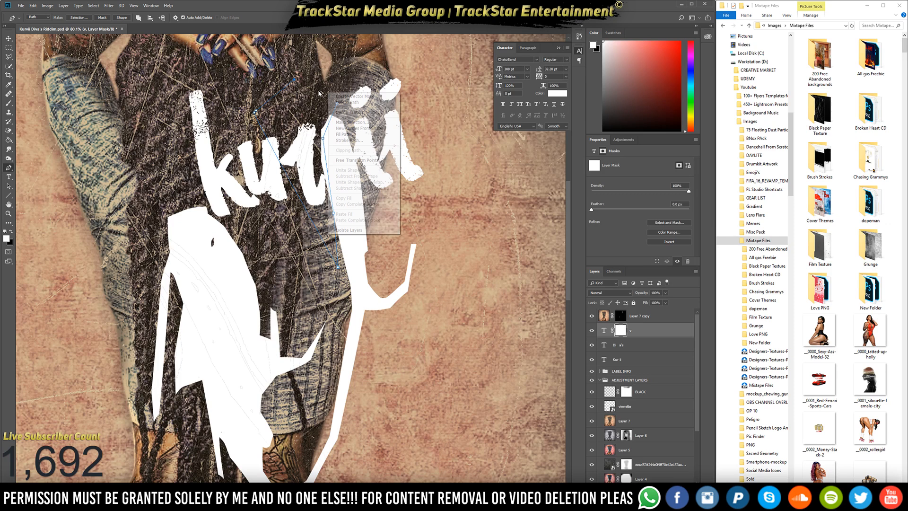
{"action": "left_click", "coordinate": [350, 123]}
{"action": "key", "text": "Return"}
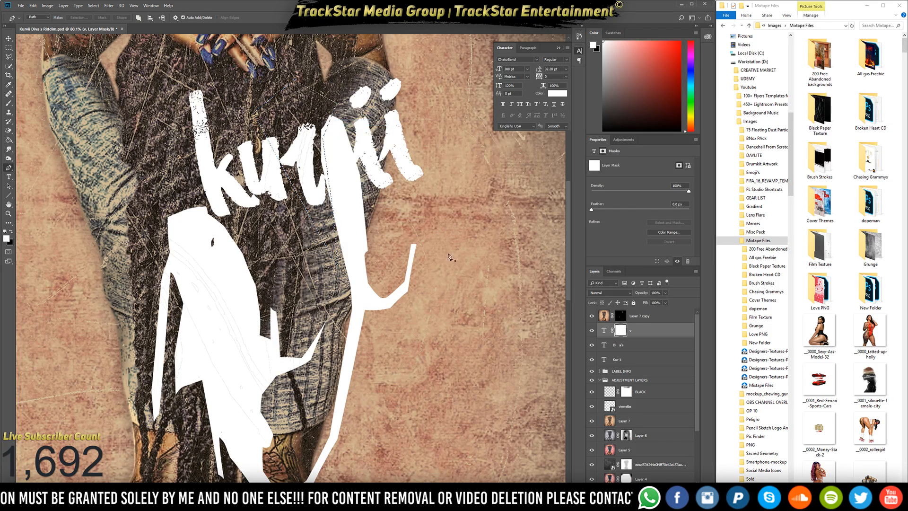
Paint black on the "v" layer's mask inside the selection to trim the tall stroke's left edge.
{"action": "key", "text": "b"}
{"action": "key", "text": "x"}
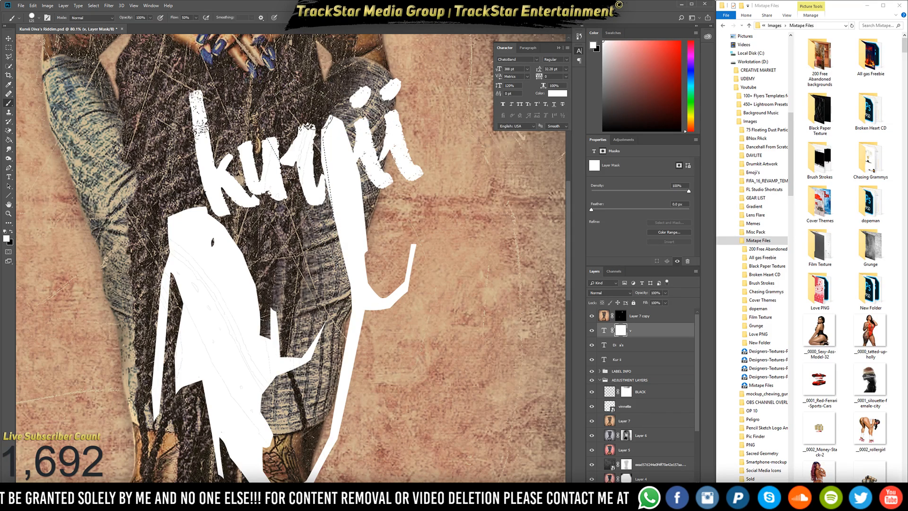
{"action": "mouse_move", "coordinate": [319, 128]}
{"action": "left_mouse_down"}
{"action": "mouse_move", "coordinate": [340, 268]}
{"action": "mouse_move", "coordinate": [316, 95]}
{"action": "mouse_move", "coordinate": [344, 255]}
{"action": "mouse_move", "coordinate": [341, 364]}
{"action": "mouse_move", "coordinate": [356, 269]}
{"action": "mouse_move", "coordinate": [346, 250]}
{"action": "mouse_move", "coordinate": [356, 241]}
{"action": "mouse_move", "coordinate": [283, 119]}
{"action": "left_mouse_up"}
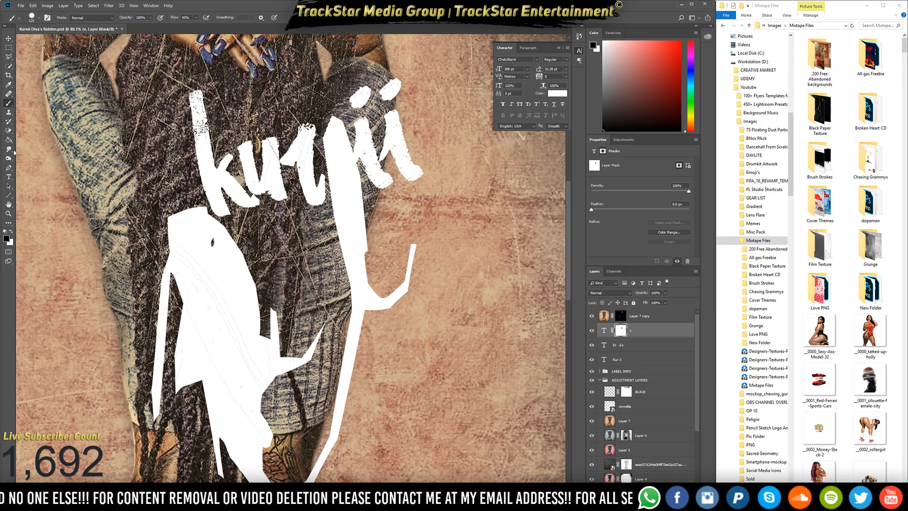
Draw a closed Pen path along the right edge of the "v" stroke and around "ii", and convert it to a new selection with 0.3 px feather.
{"action": "left_click", "coordinate": [8, 168]}
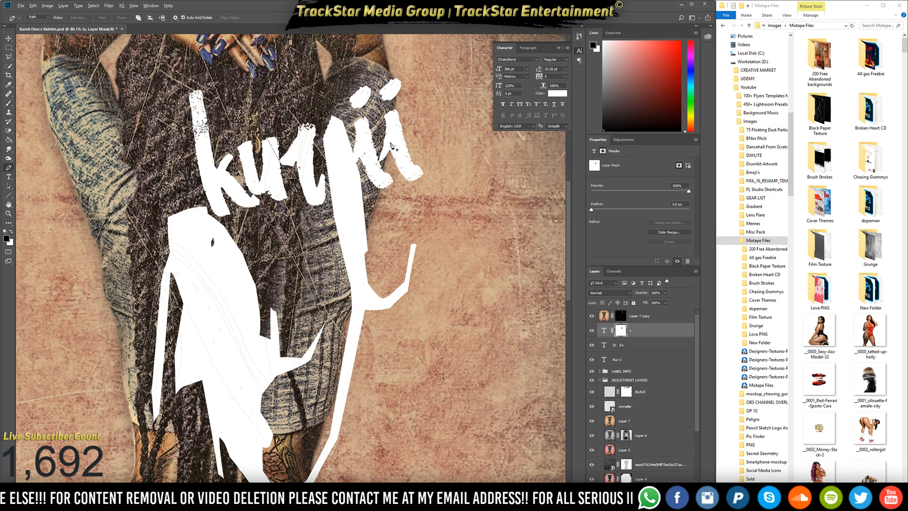
{"action": "scroll", "coordinate": [394, 144], "scroll_direction": "up", "scroll_amount": 2}
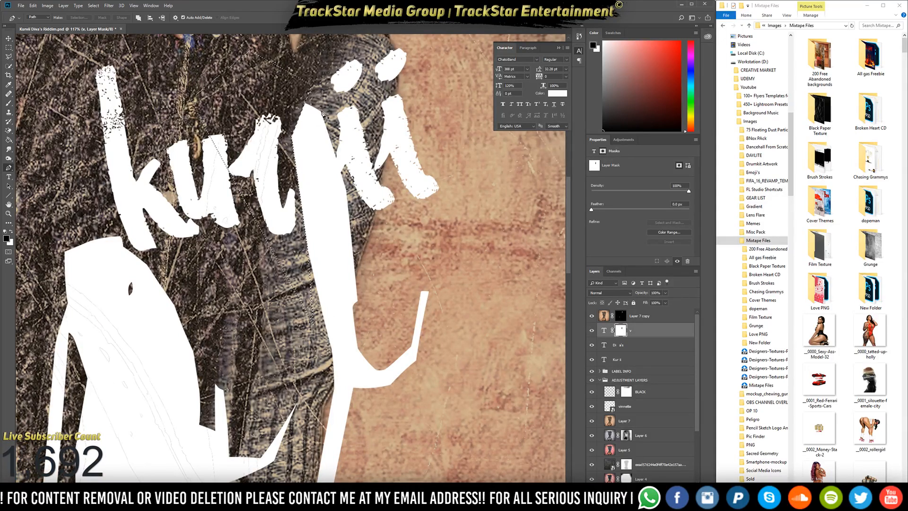
{"action": "left_click", "coordinate": [320, 108]}
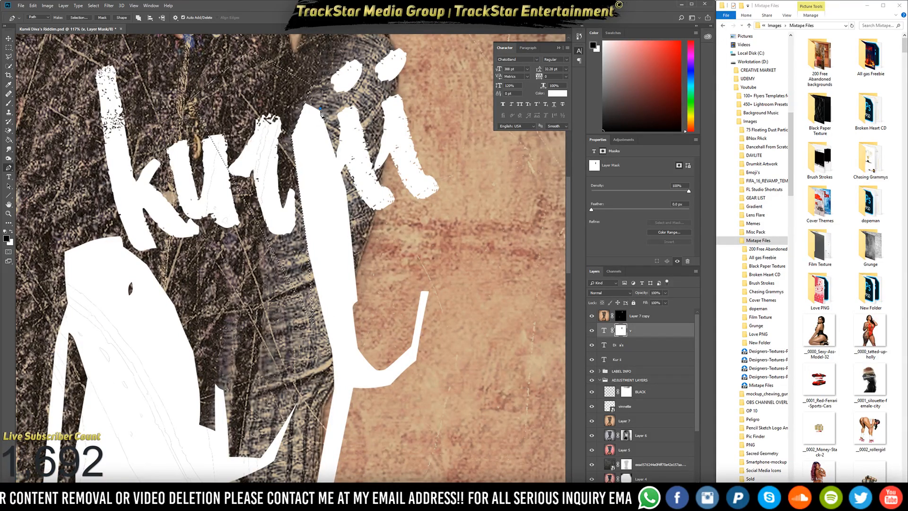
{"action": "left_click", "coordinate": [335, 176]}
{"action": "left_click", "coordinate": [346, 228]}
{"action": "left_click", "coordinate": [363, 281]}
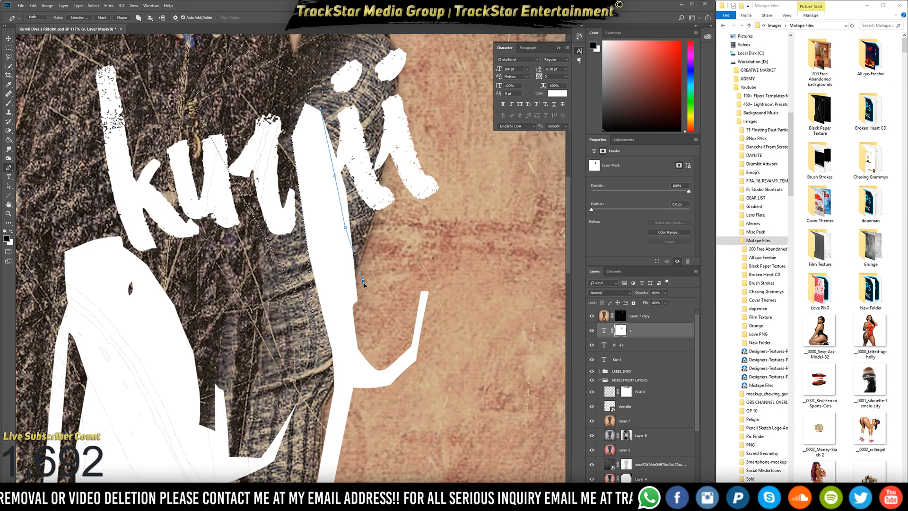
{"action": "right_click", "coordinate": [382, 246]}
{"action": "key", "text": "Escape"}
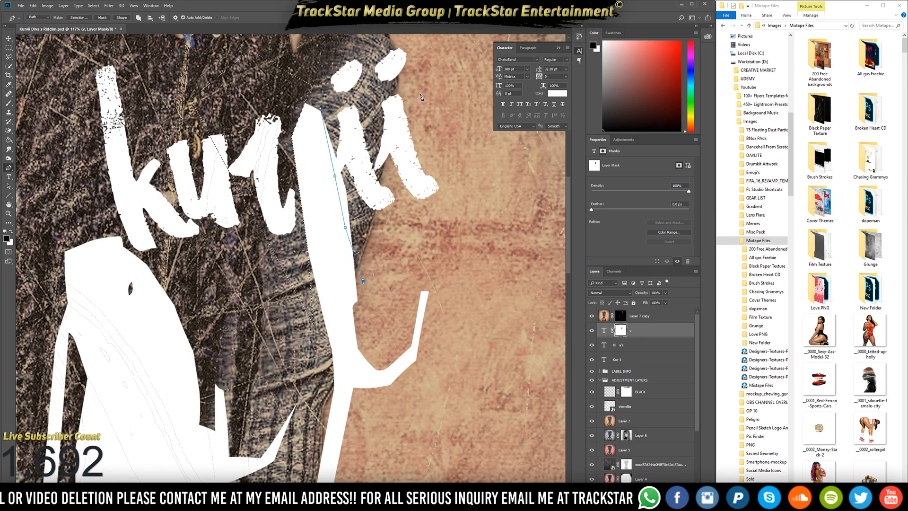
{"action": "left_click", "coordinate": [479, 141]}
{"action": "left_click", "coordinate": [406, 84]}
{"action": "right_click", "coordinate": [360, 78]}
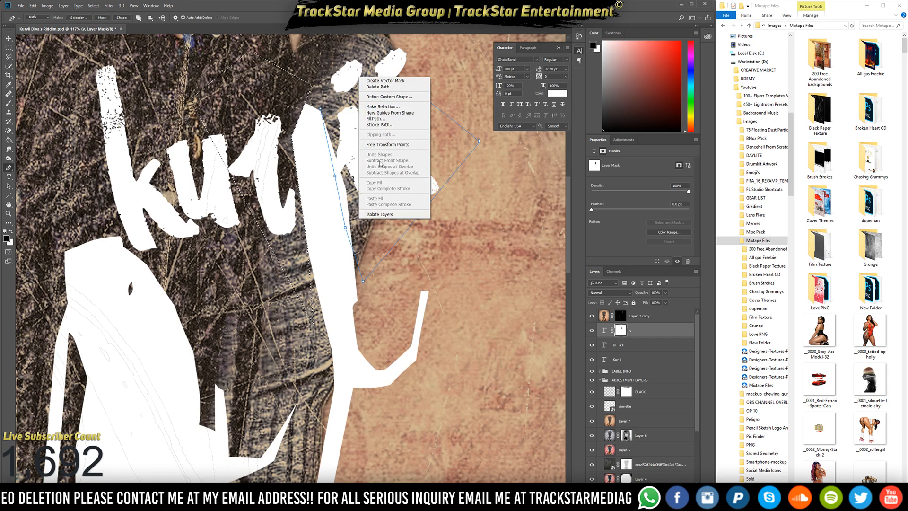
{"action": "left_click", "coordinate": [383, 107]}
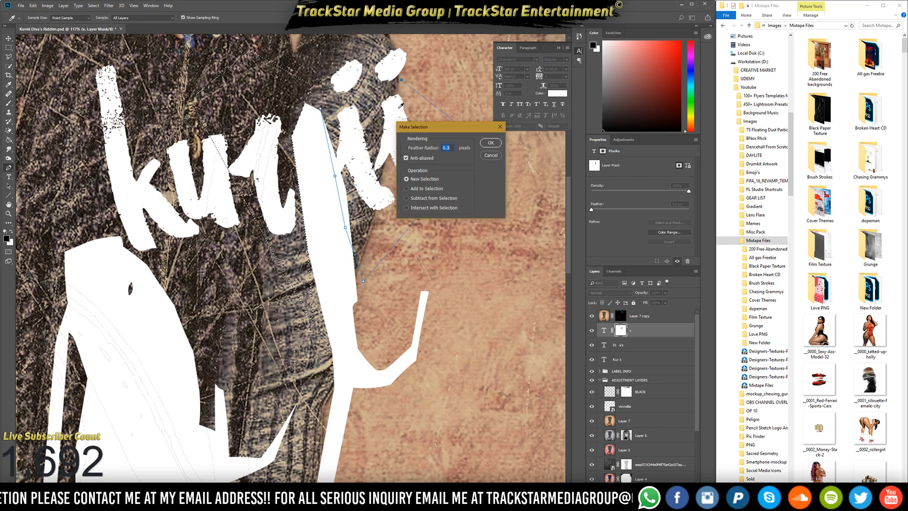
{"action": "key", "text": "Return"}
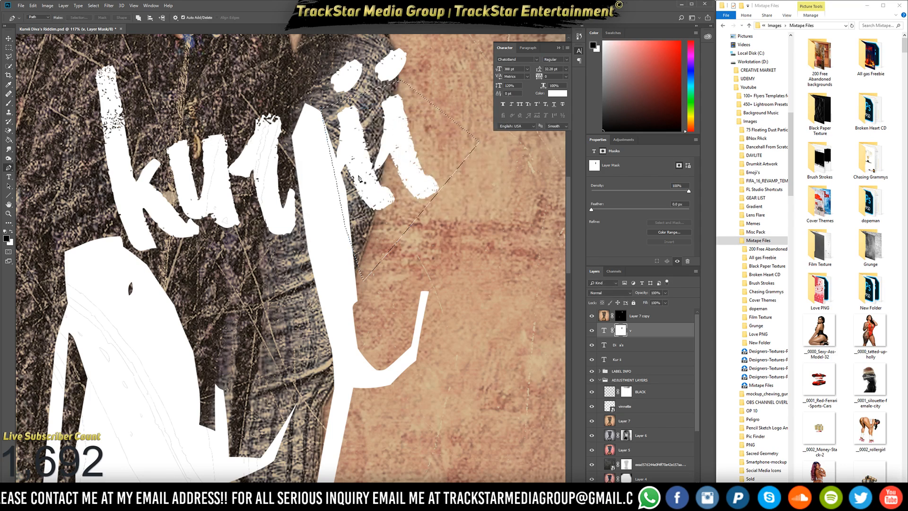
Paint black on the "v" layer's mask inside the selection to trim the stroke's right edge beside "ii", and deselect.
{"action": "key", "text": "b"}
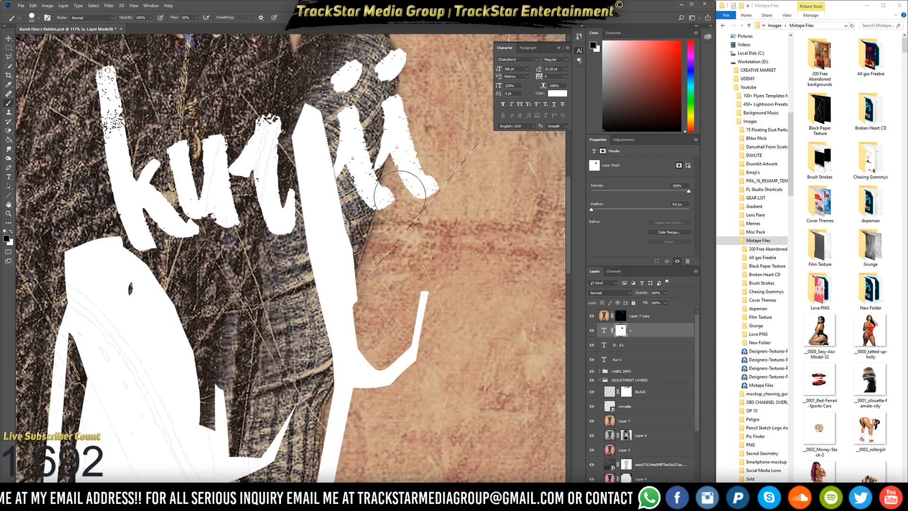
{"action": "key", "text": "Return"}
{"action": "key", "text": "ctrl+d"}
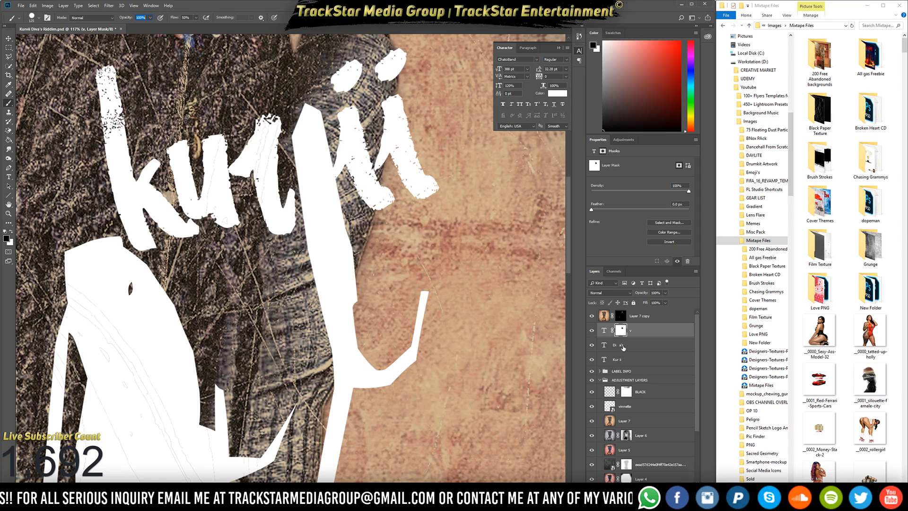
Add a layer mask to the "Kur ii" layer and make a selection from a closed Pen path along the "r"'s right edge and across the "v" stroke.
{"action": "left_click", "coordinate": [619, 359]}
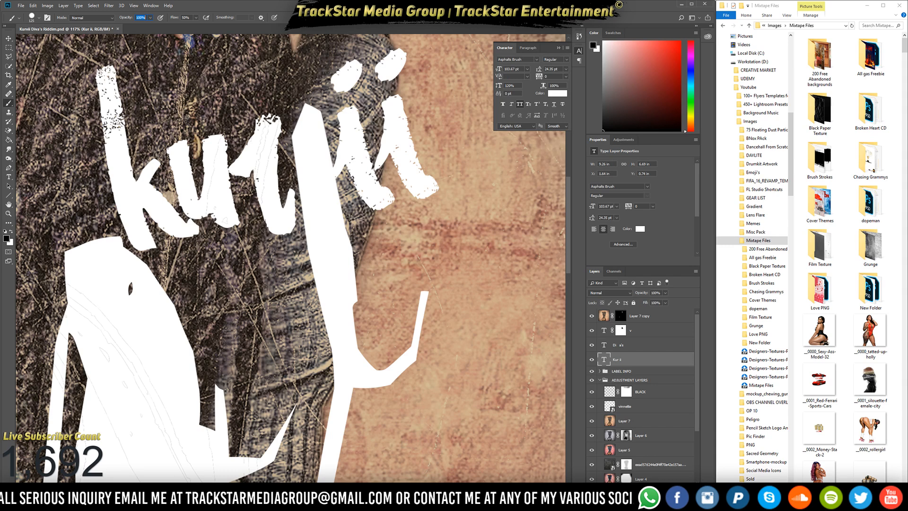
{"action": "key", "text": "ctrl+shift+m"}
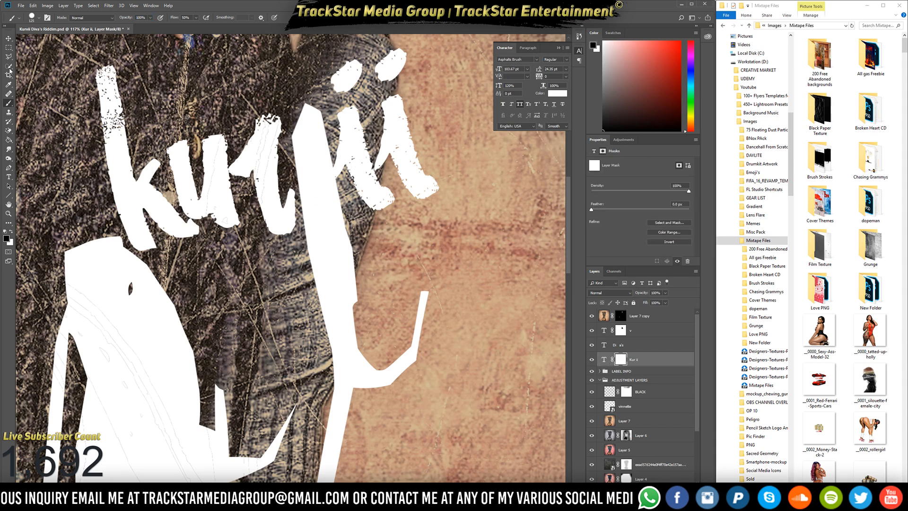
{"action": "left_click", "coordinate": [8, 168]}
{"action": "left_click", "coordinate": [333, 141]}
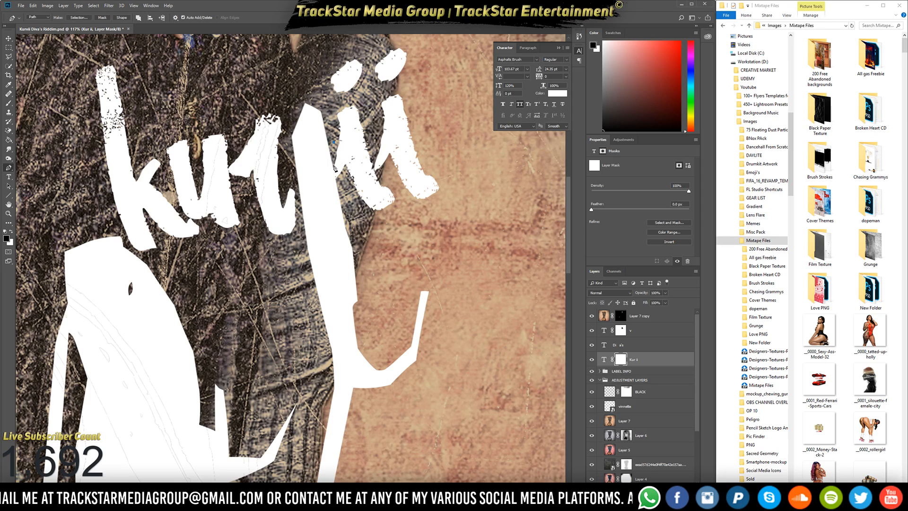
{"action": "left_click", "coordinate": [337, 171]}
{"action": "left_click", "coordinate": [346, 214]}
{"action": "left_click", "coordinate": [338, 260]}
{"action": "left_click", "coordinate": [276, 186]}
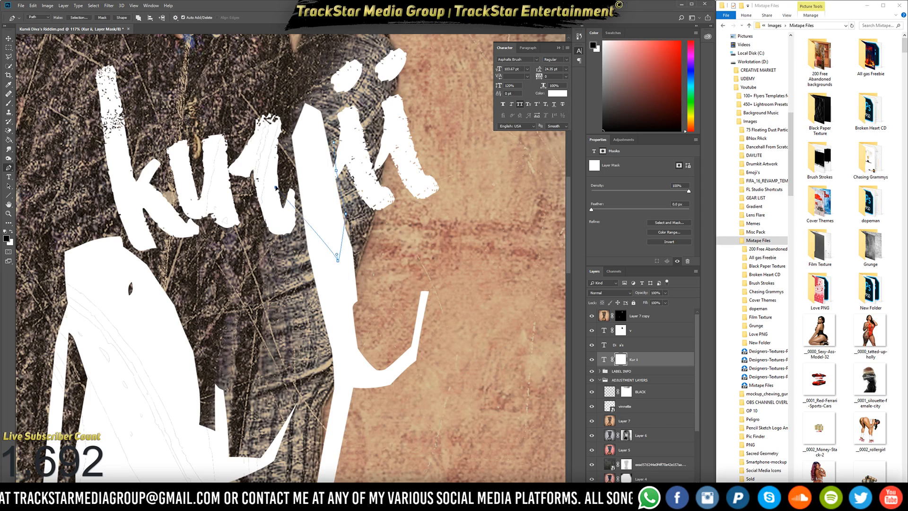
{"action": "left_click_drag", "start_coordinate": [273, 137], "coordinate": [287, 122]}
{"action": "left_click", "coordinate": [302, 109]}
{"action": "right_click", "coordinate": [315, 126]}
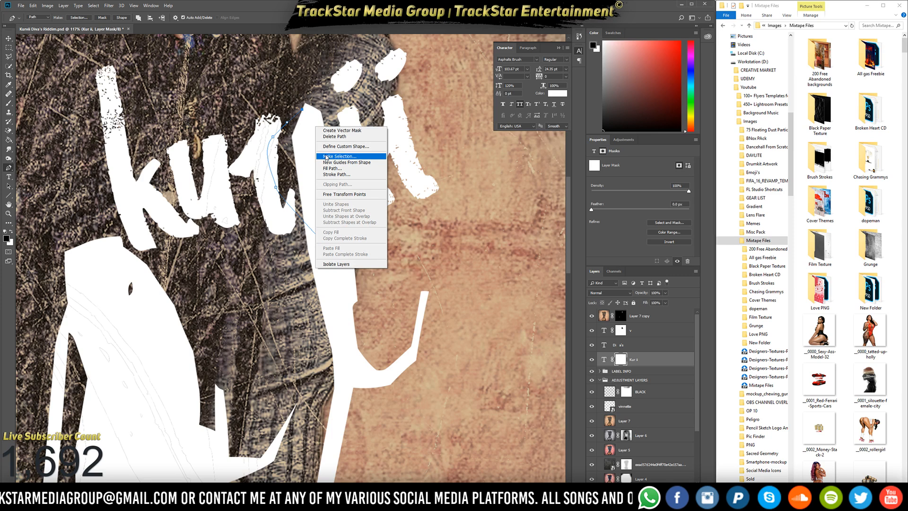
{"action": "left_click", "coordinate": [330, 156]}
{"action": "key", "text": "Return"}
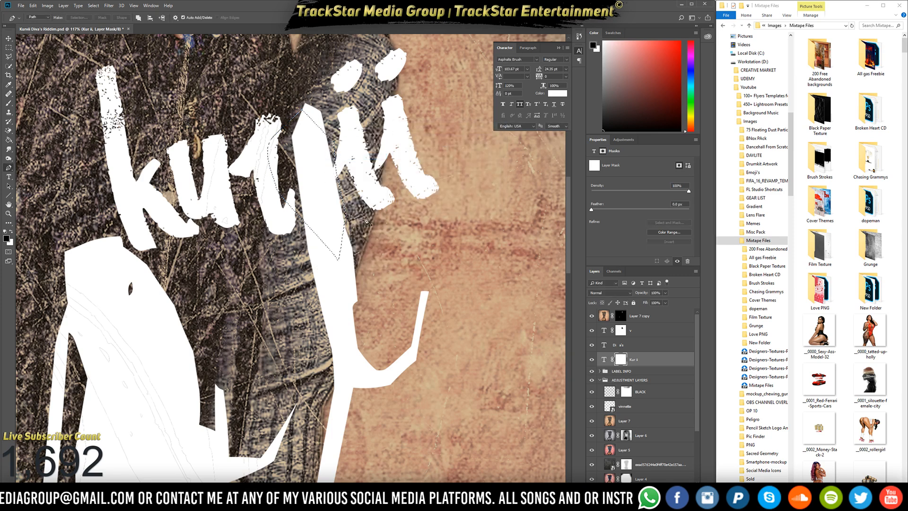
Paint black on the "Kur ii" mask inside the selection to open a gap between the "r" and the "v" stroke, and deselect.
{"action": "key", "text": "b"}
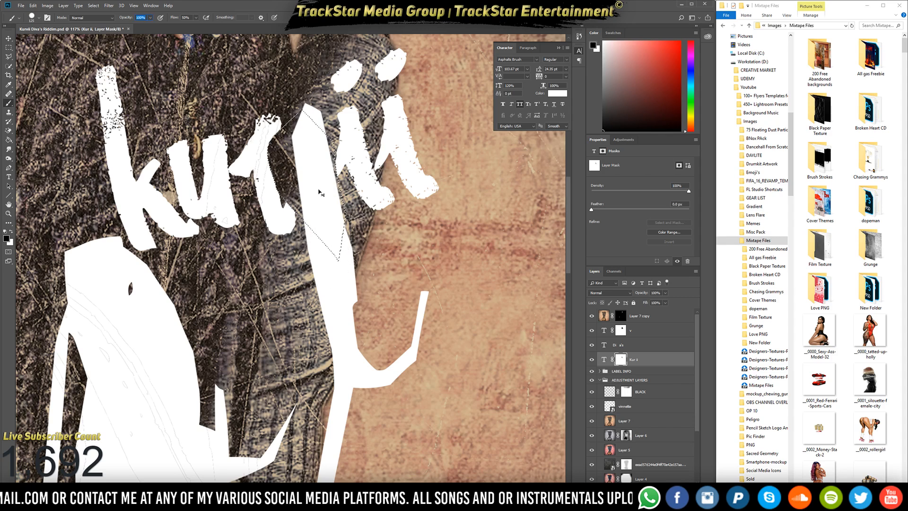
{"action": "key", "text": "Return"}
{"action": "key", "text": "ctrl+d"}
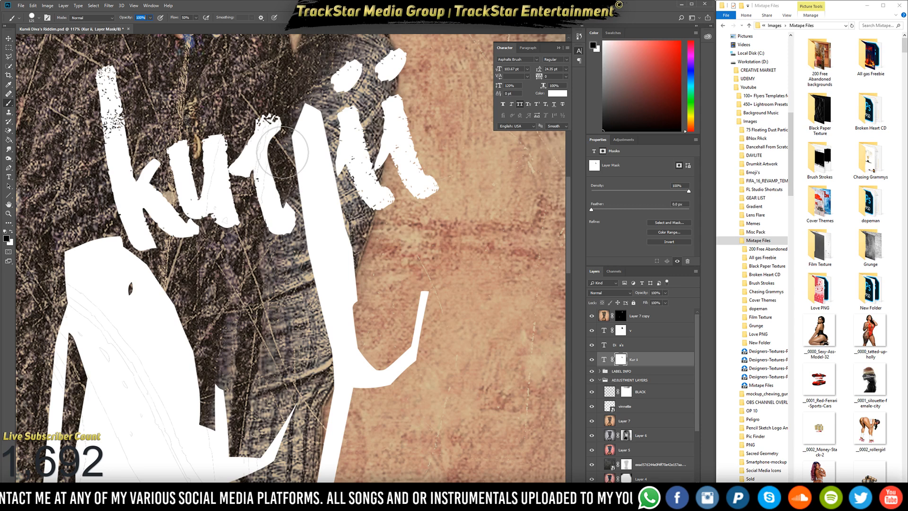
{"action": "key", "text": "Escape"}
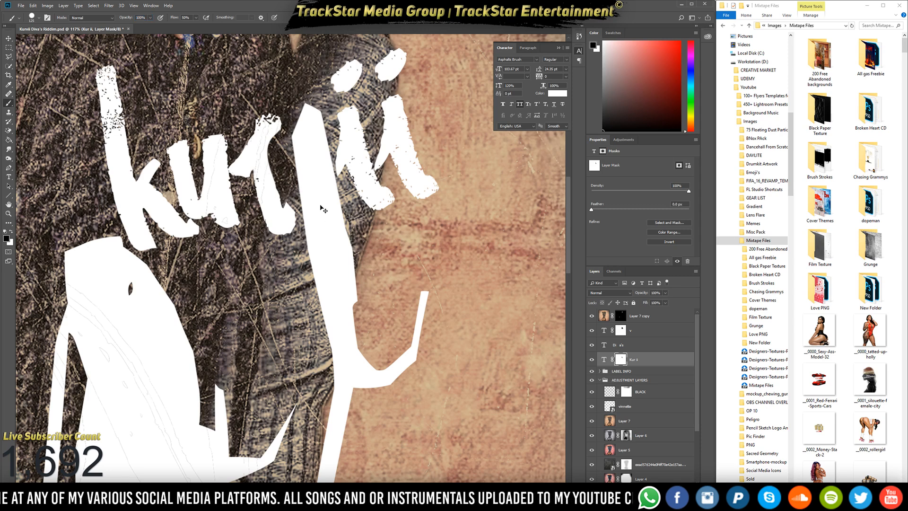
Move the "Di a's" text up so its letters sit on both sides of the large "v".
{"action": "key", "text": "ctrl+0"}
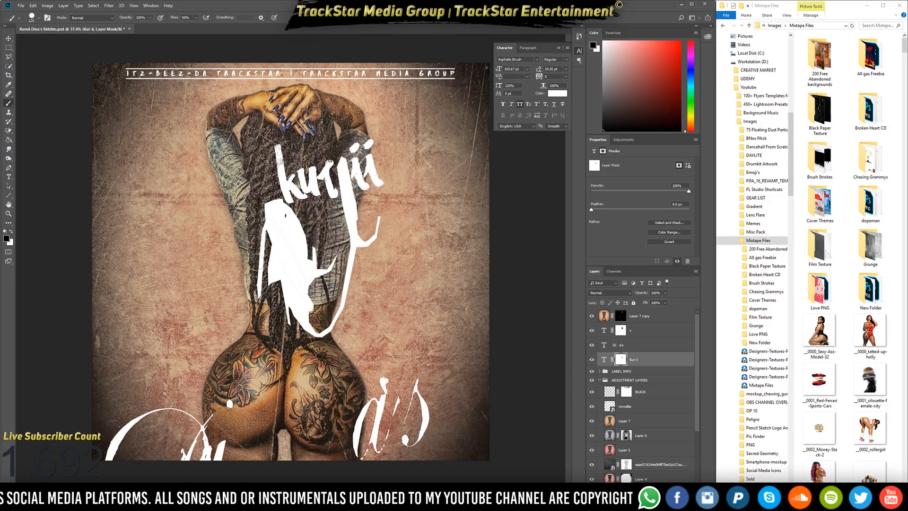
{"action": "left_click_drag", "start_coordinate": [362, 432], "coordinate": [380, 251]}
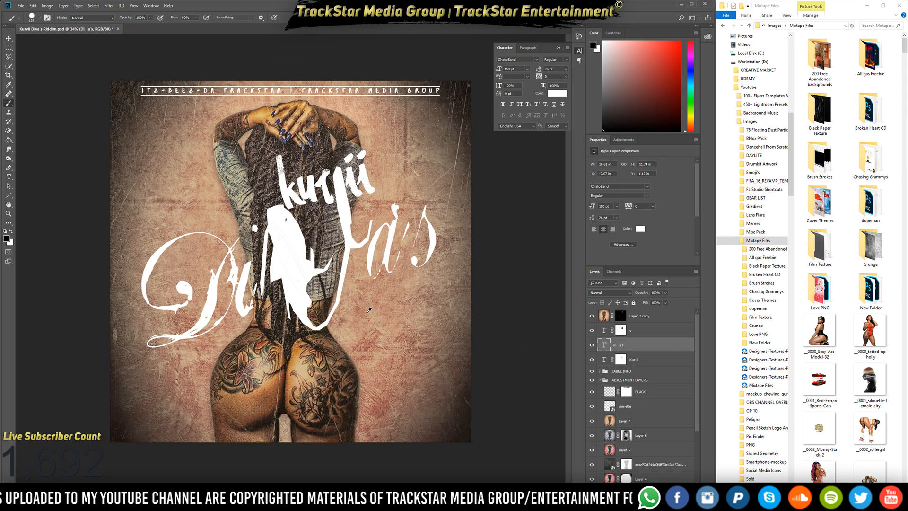
{"action": "scroll", "coordinate": [354, 301], "scroll_direction": "up", "scroll_amount": 2}
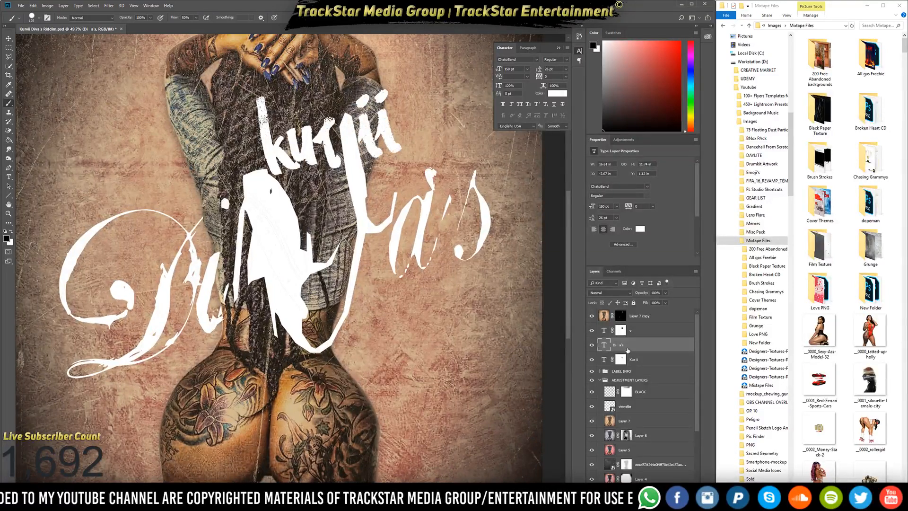
Enable both Drop Shadow effects in the "Di a's" layer style and show the upper one's settings.
{"action": "right_click", "coordinate": [628, 346]}
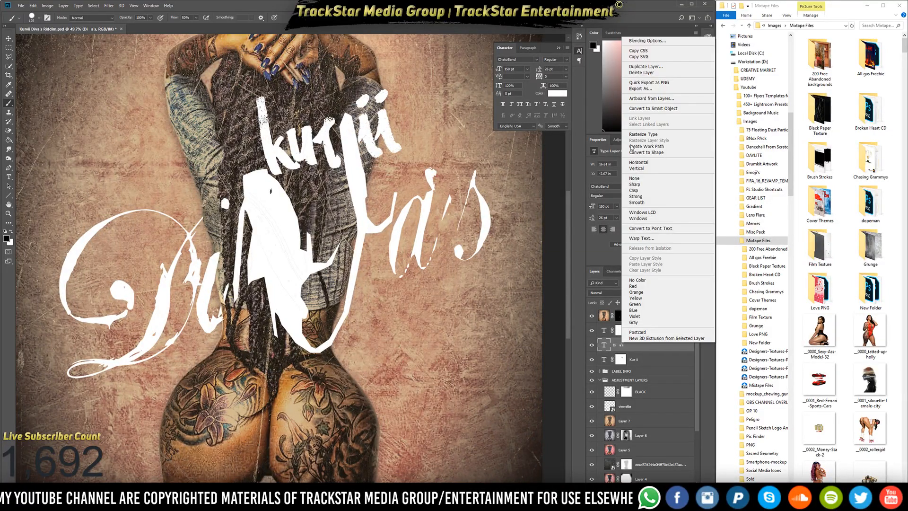
{"action": "left_click", "coordinate": [647, 41]}
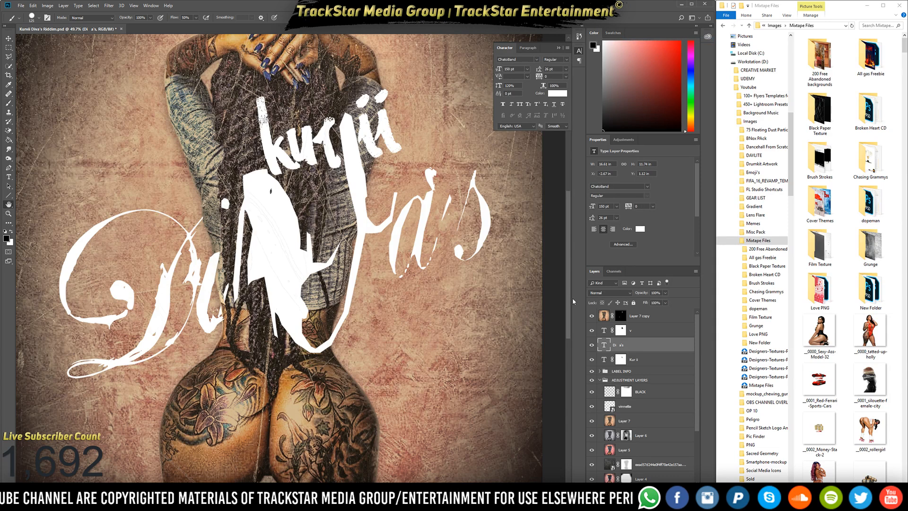
{"action": "left_click", "coordinate": [627, 239]}
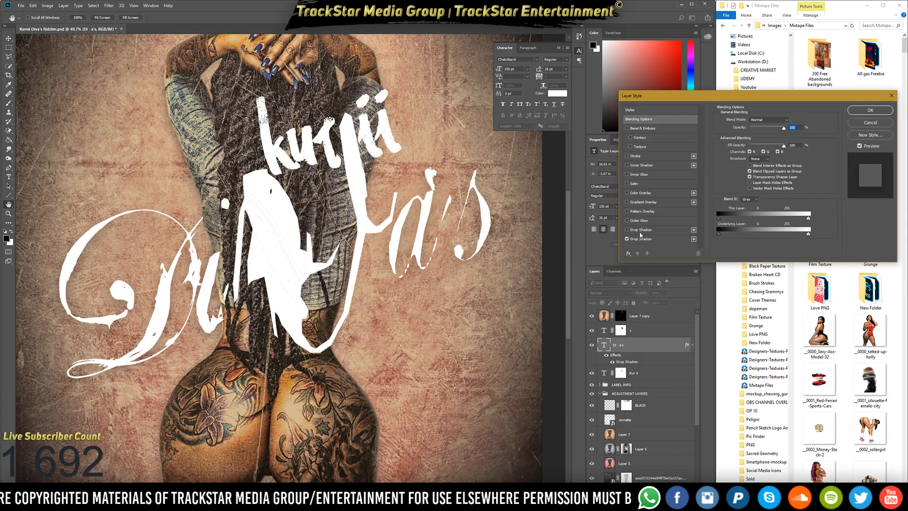
{"action": "left_click", "coordinate": [627, 230]}
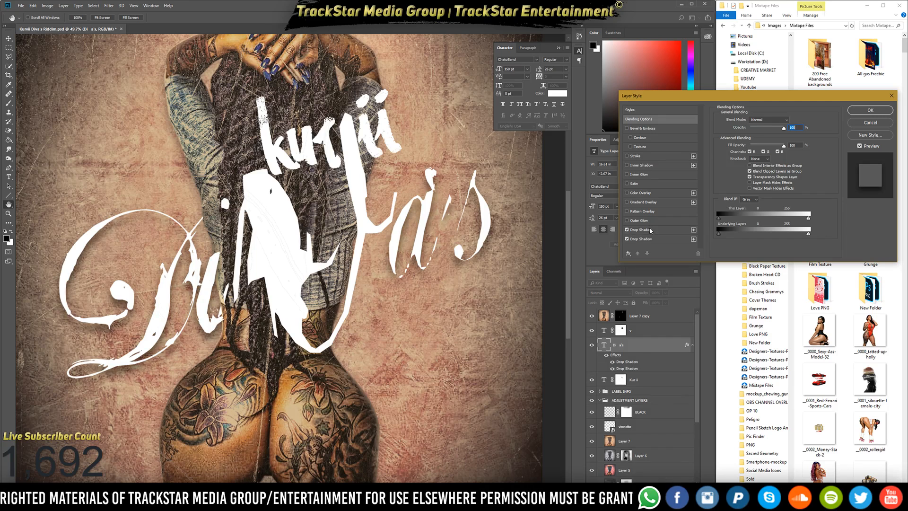
{"action": "left_click", "coordinate": [651, 230]}
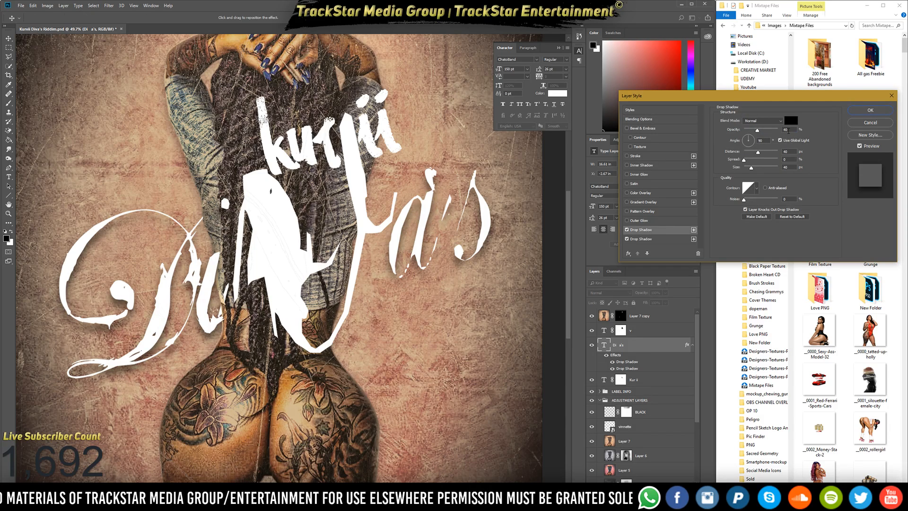
Set the upper drop shadow to 100% opacity, 30 px distance and 0 px size.
{"action": "left_click_drag", "start_coordinate": [757, 130], "coordinate": [778, 131]}
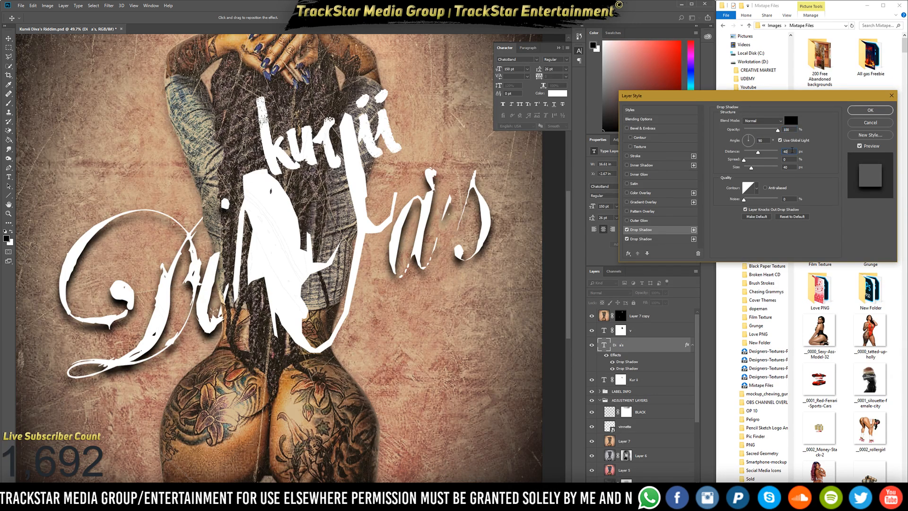
{"action": "key", "text": "Down"}
{"action": "key", "text": "Down"}
{"action": "key", "text": "Down"}
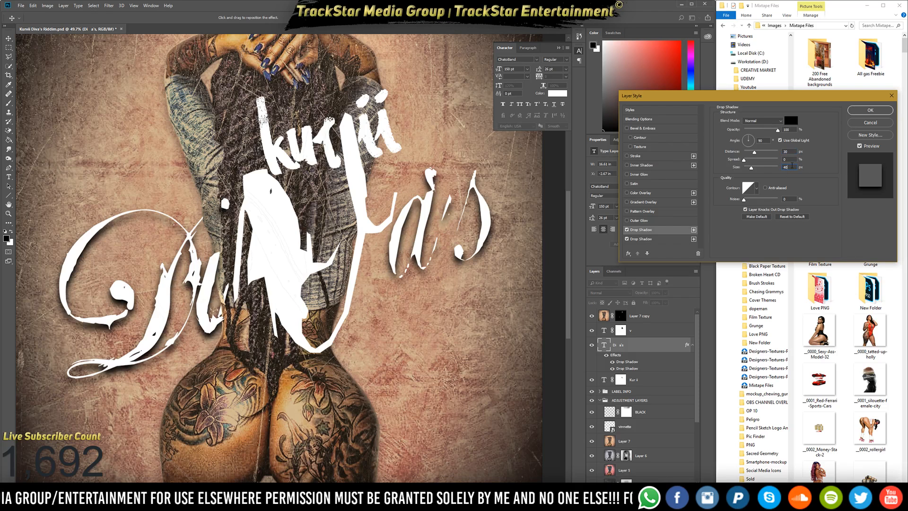
{"action": "key", "text": "Down"}
{"action": "key", "text": "Down"}
{"action": "key", "text": "Down"}
{"action": "key", "text": "Down"}
{"action": "key", "text": "Down"}
{"action": "key", "text": "Down"}
{"action": "key", "text": "Down"}
{"action": "key", "text": "Down"}
{"action": "key", "text": "Down"}
{"action": "key", "text": "Down"}
{"action": "key", "text": "Down"}
{"action": "key", "text": "Down"}
{"action": "key", "text": "Down"}
{"action": "key", "text": "Down"}
{"action": "key", "text": "Down"}
{"action": "key", "text": "Down"}
{"action": "key", "text": "Down"}
{"action": "key", "text": "Down"}
{"action": "key", "text": "Down"}
{"action": "key", "text": "Down"}
{"action": "key", "text": "Down"}
{"action": "key", "text": "Down"}
{"action": "key", "text": "Down"}
{"action": "key", "text": "Down"}
{"action": "key", "text": "Down"}
{"action": "key", "text": "Down"}
{"action": "key", "text": "Down"}
{"action": "key", "text": "Down"}
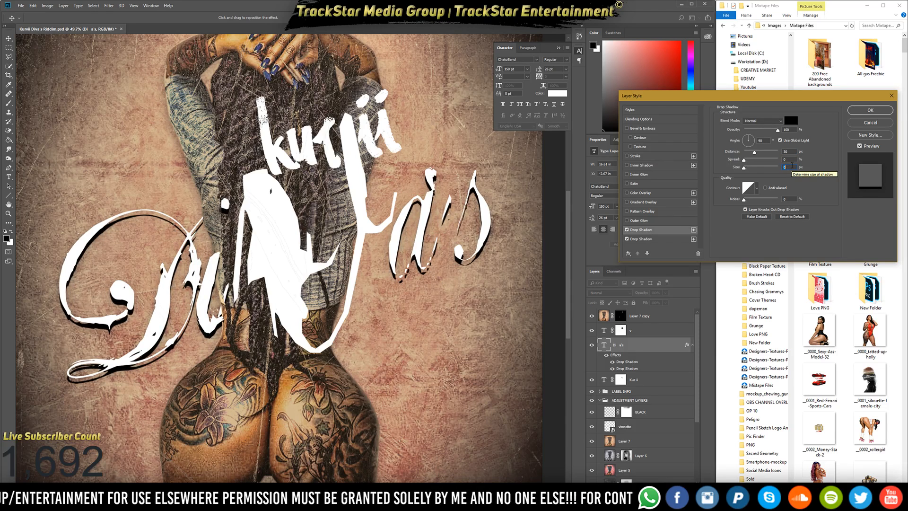
Enable Gradient Overlay on the "Di a's" layer and open its gradient in the Gradient Editor.
{"action": "key", "text": "alt"}
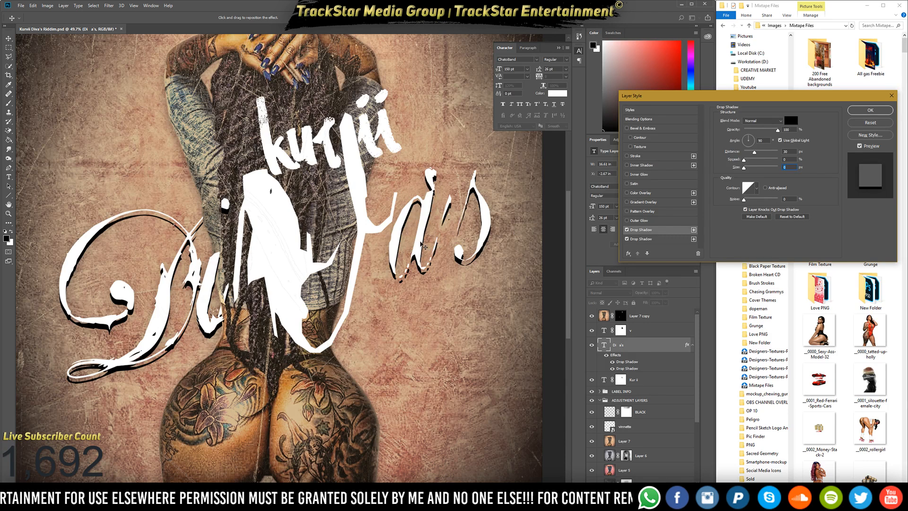
{"action": "left_click", "coordinate": [628, 203]}
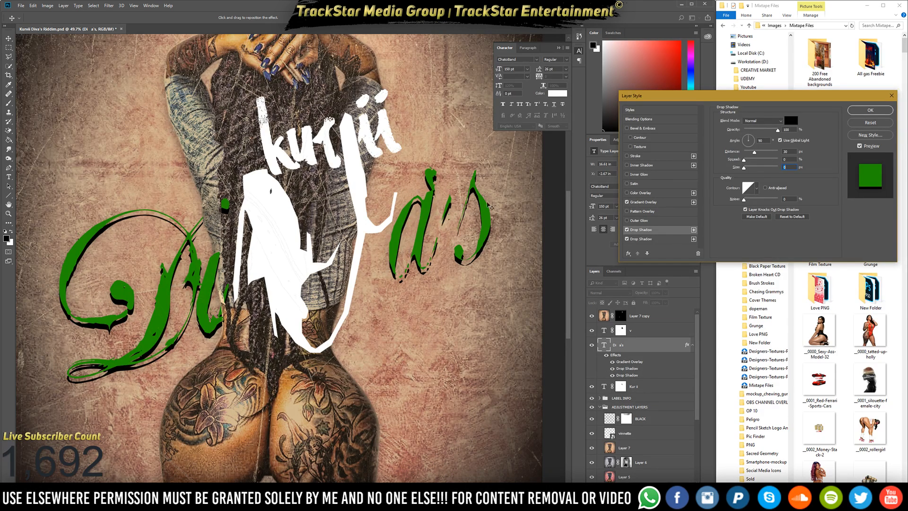
{"action": "scroll", "coordinate": [449, 223], "scroll_direction": "down", "scroll_amount": 2}
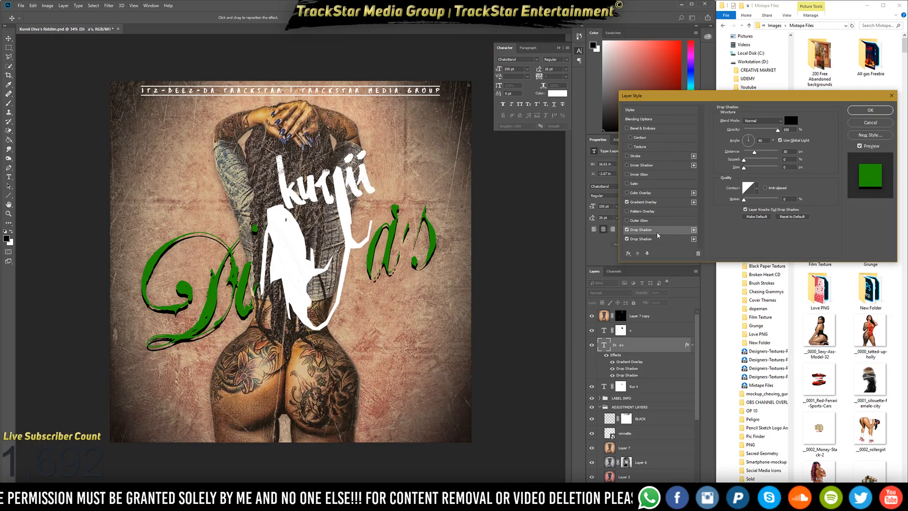
{"action": "left_click", "coordinate": [642, 202]}
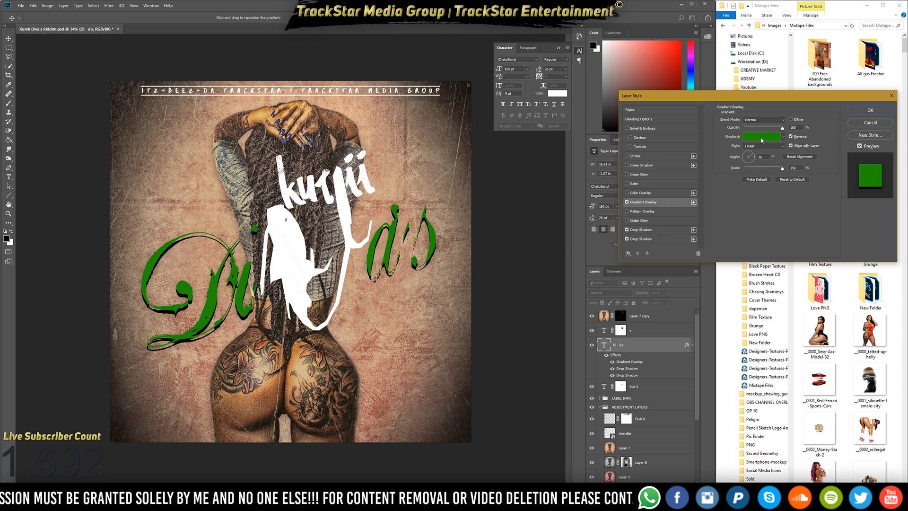
{"action": "left_click", "coordinate": [762, 136]}
Try green, light blue, purple and bright pink gradient presets on the "Di a's" overlay.
{"action": "left_click", "coordinate": [581, 299]}
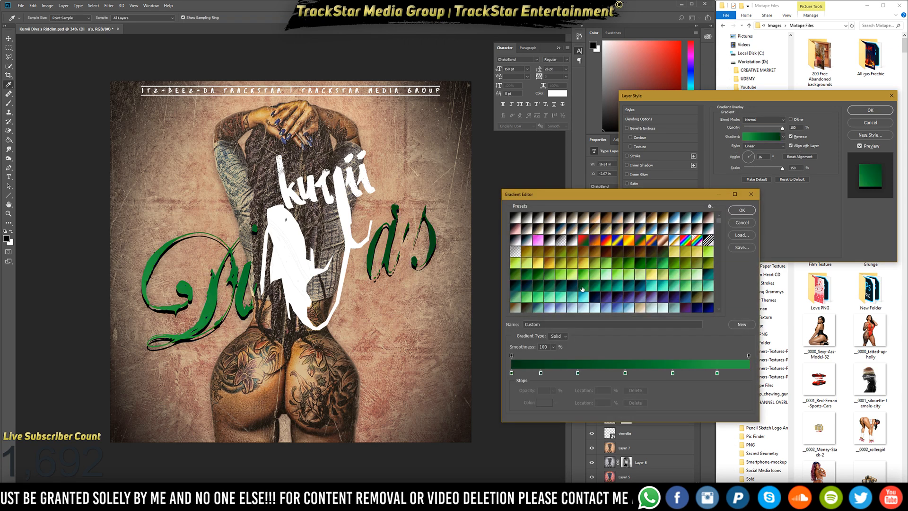
{"action": "left_click", "coordinate": [573, 299]}
{"action": "scroll", "coordinate": [575, 298], "scroll_direction": "down", "scroll_amount": 2}
{"action": "left_click", "coordinate": [594, 288]}
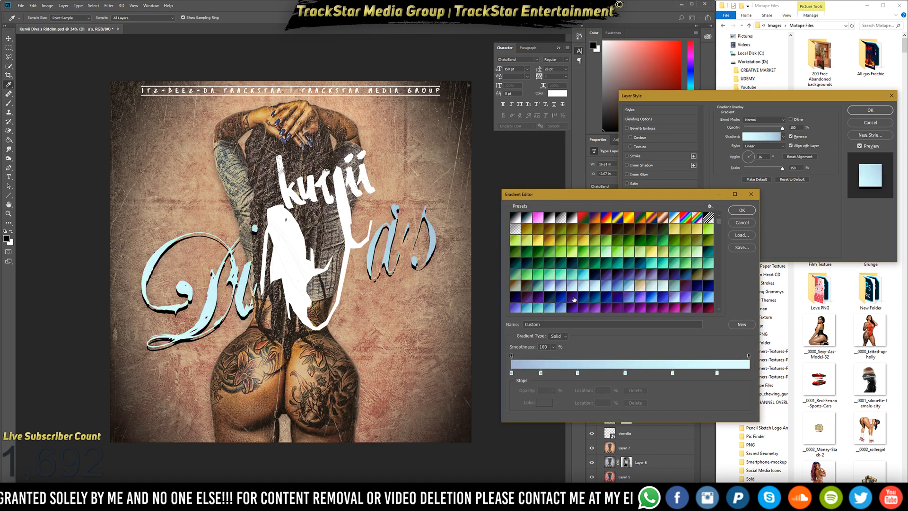
{"action": "left_click", "coordinate": [574, 299]}
{"action": "scroll", "coordinate": [574, 299], "scroll_direction": "down", "scroll_amount": 3}
{"action": "left_click", "coordinate": [605, 287]}
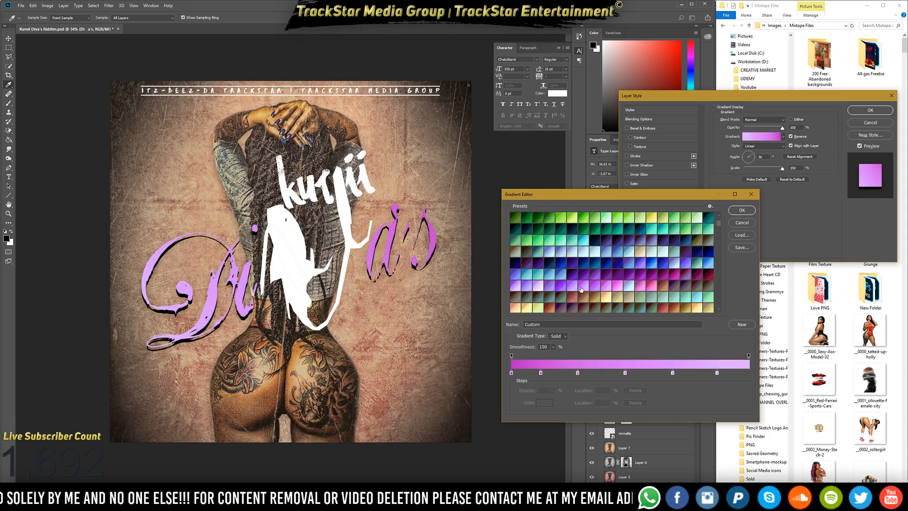
{"action": "left_click", "coordinate": [549, 300]}
{"action": "left_click", "coordinate": [535, 290]}
{"action": "scroll", "coordinate": [621, 288], "scroll_direction": "up", "scroll_amount": 5}
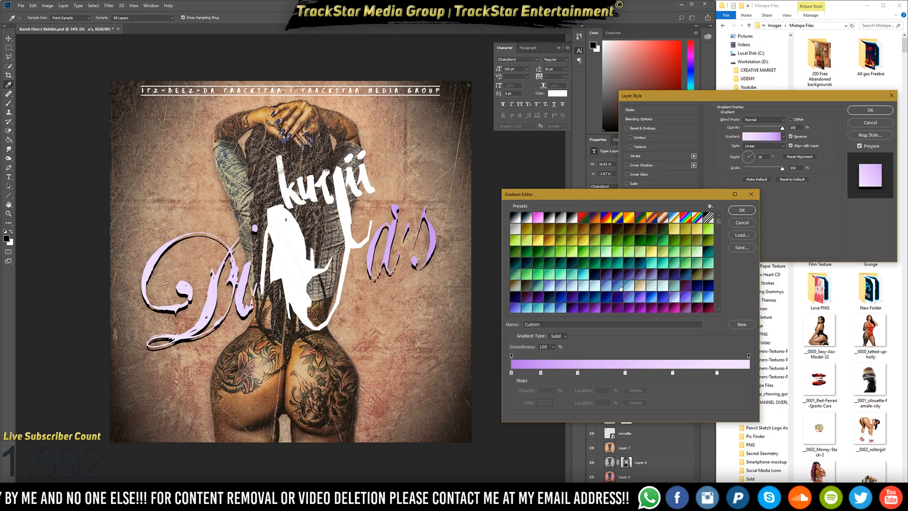
{"action": "scroll", "coordinate": [554, 273], "scroll_direction": "up", "scroll_amount": 2}
{"action": "left_click", "coordinate": [540, 241]}
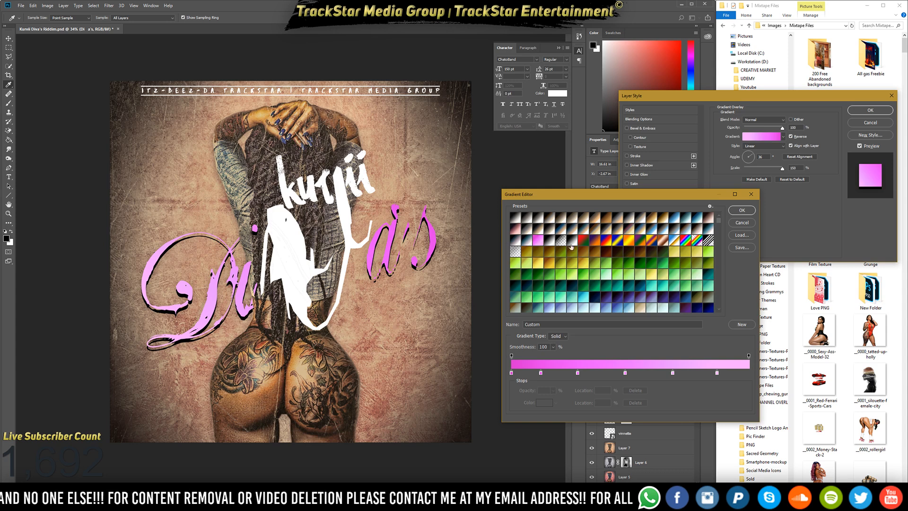
Try several pink gradient presets on the "Di a's" overlay and apply the muted mauve-to-salmon-pink one.
{"action": "scroll", "coordinate": [571, 247], "scroll_direction": "down", "scroll_amount": 10}
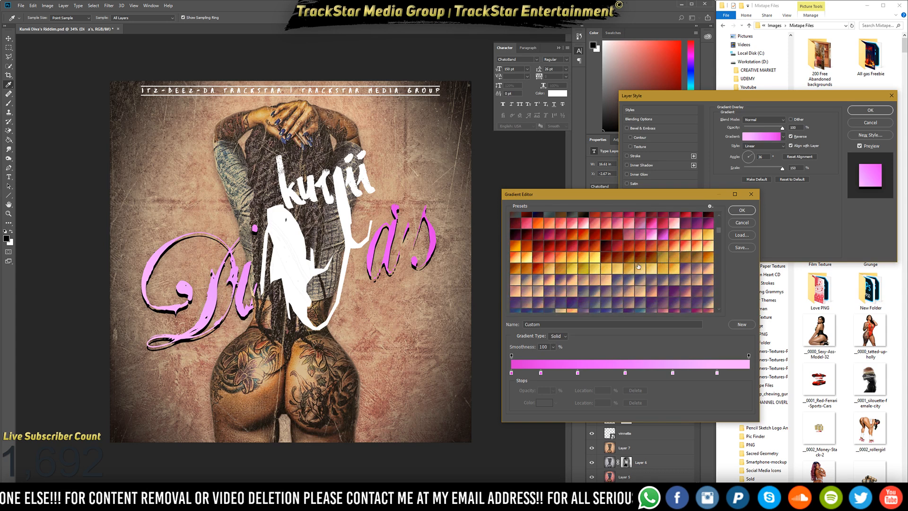
{"action": "scroll", "coordinate": [638, 266], "scroll_direction": "down", "scroll_amount": 2}
{"action": "scroll", "coordinate": [648, 237], "scroll_direction": "up", "scroll_amount": 2}
{"action": "left_click", "coordinate": [649, 236]}
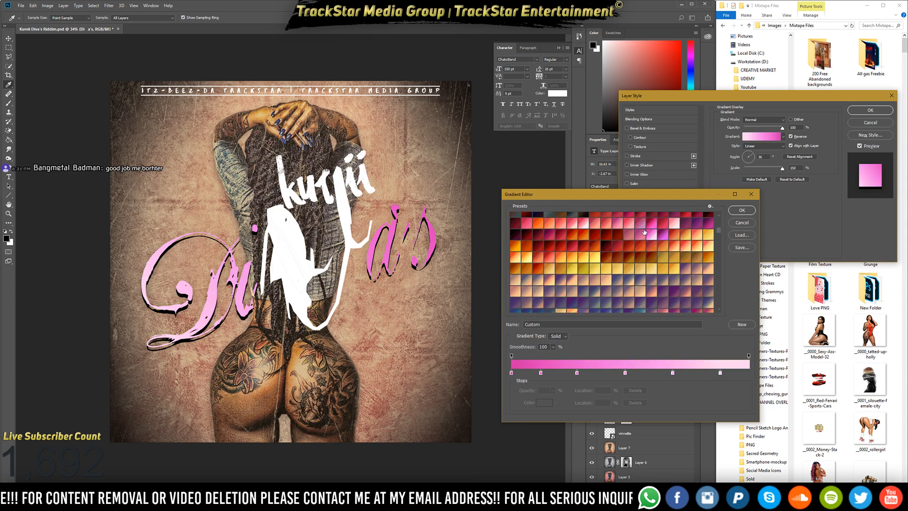
{"action": "left_click", "coordinate": [640, 224]}
{"action": "left_click", "coordinate": [651, 226]}
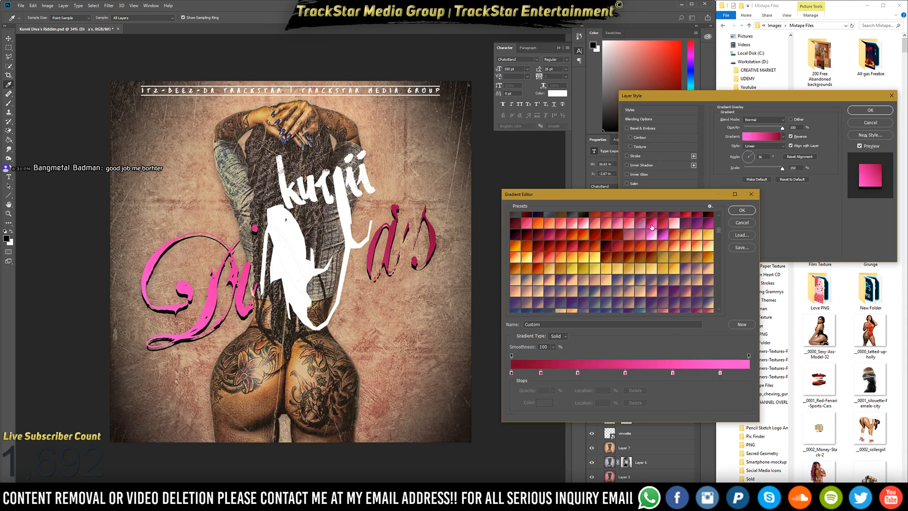
{"action": "left_click", "coordinate": [641, 241]}
{"action": "scroll", "coordinate": [616, 259], "scroll_direction": "down", "scroll_amount": 3}
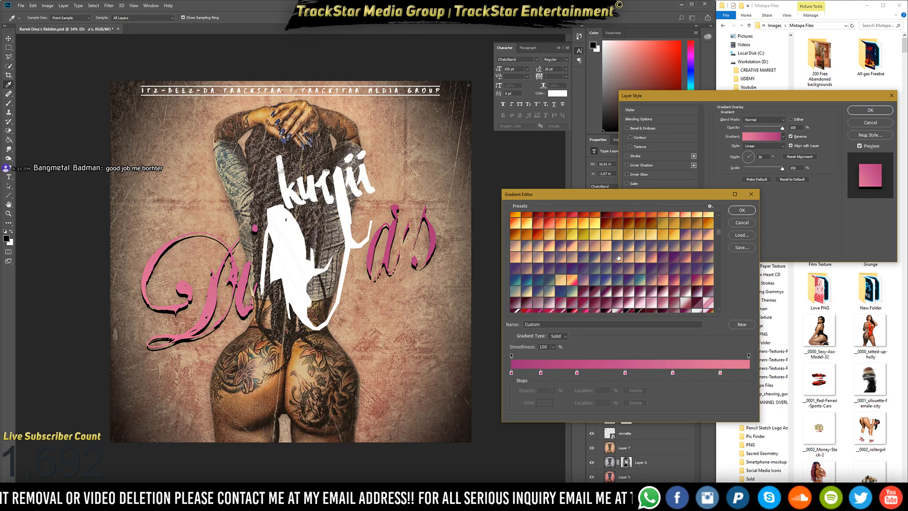
{"action": "key", "text": "Return"}
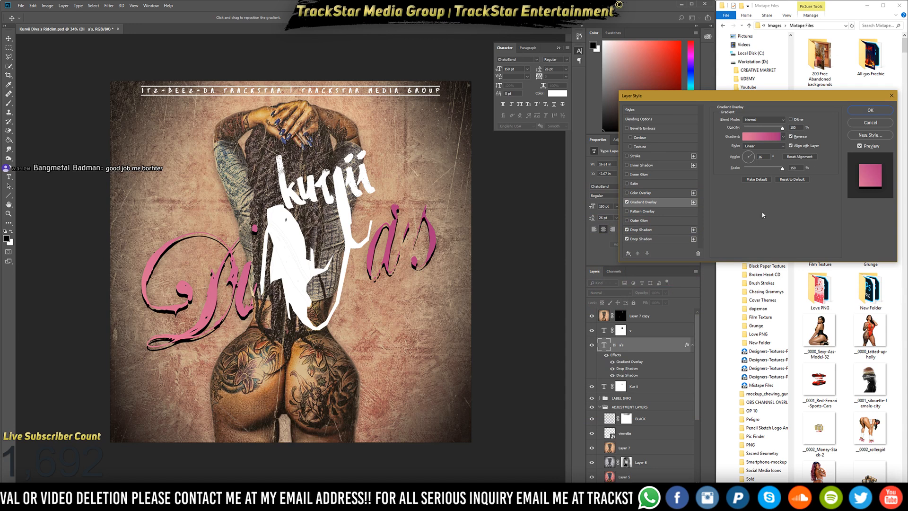
Set the upper drop shadow's opacity to 47% and increase its size slightly to soften the edge.
{"action": "left_click", "coordinate": [642, 231]}
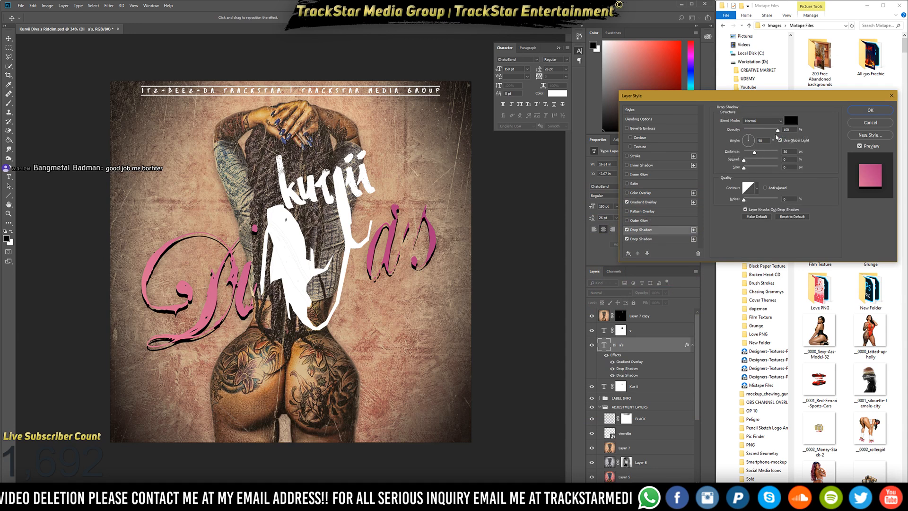
{"action": "left_click_drag", "start_coordinate": [770, 130], "coordinate": [761, 131]}
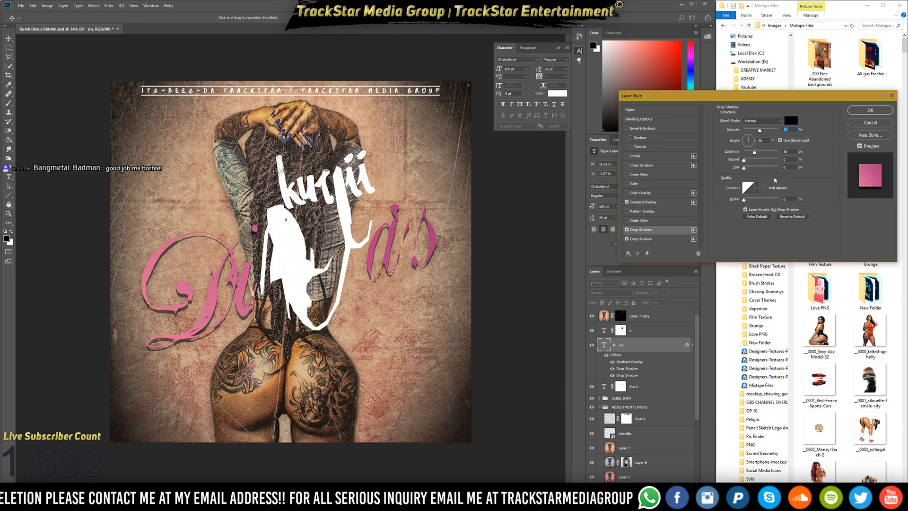
{"action": "left_click_drag", "start_coordinate": [745, 168], "coordinate": [749, 169]}
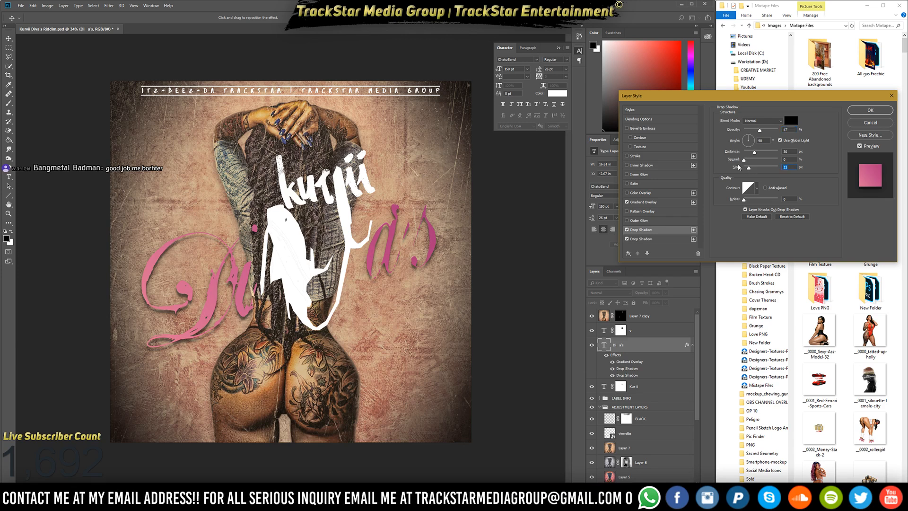
Set the lower drop shadow to 67% opacity, a 40° angle and 62 px size, and increase its distance.
{"action": "left_click", "coordinate": [656, 240]}
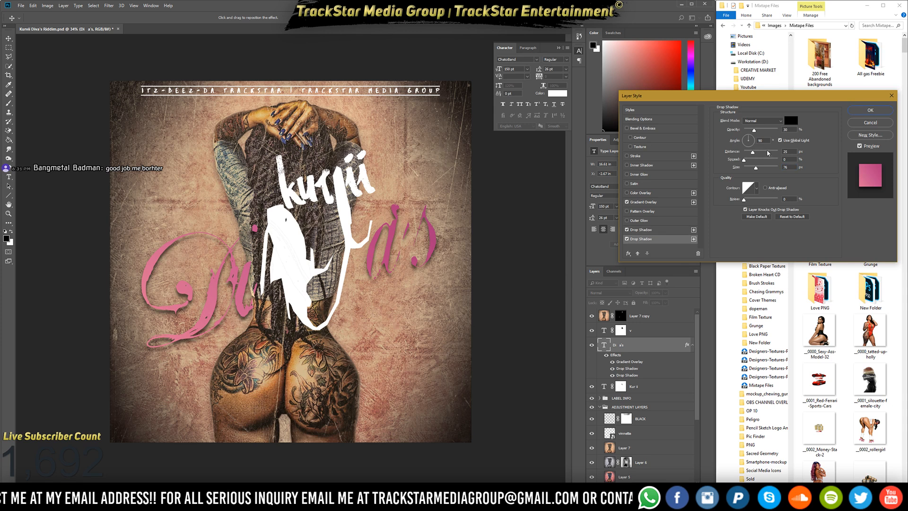
{"action": "left_click_drag", "start_coordinate": [755, 132], "coordinate": [768, 131]}
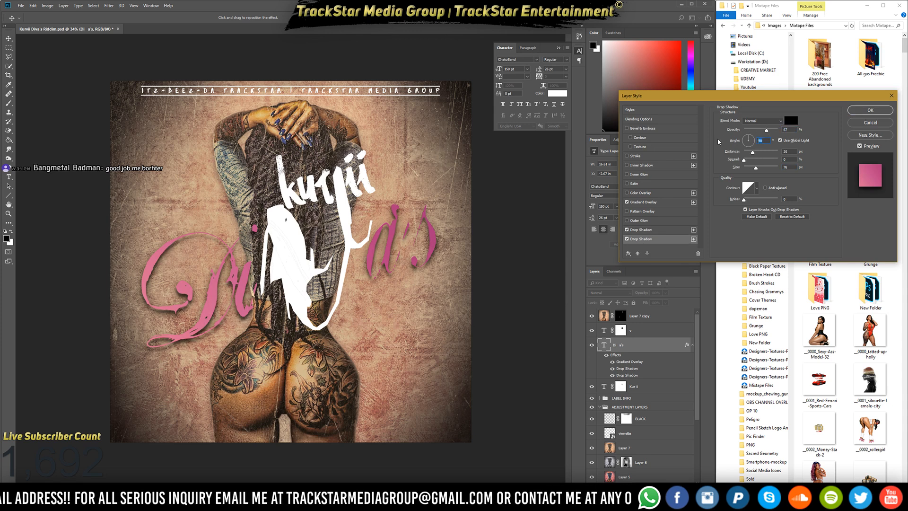
{"action": "type", "text": "40"}
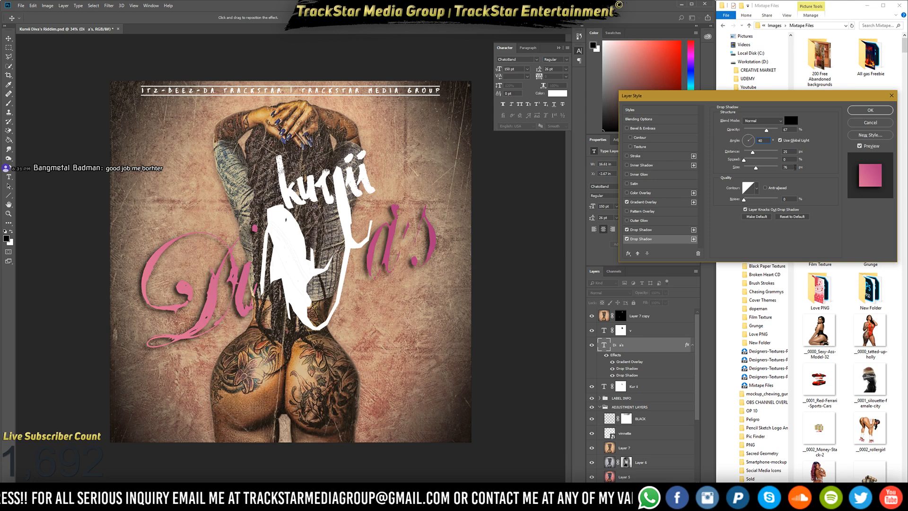
{"action": "type", "text": "62"}
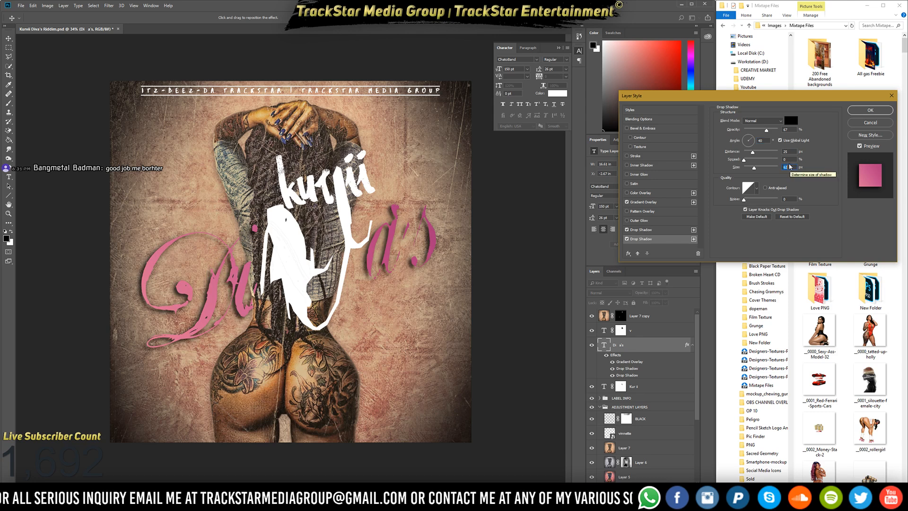
{"action": "left_click", "coordinate": [792, 152]}
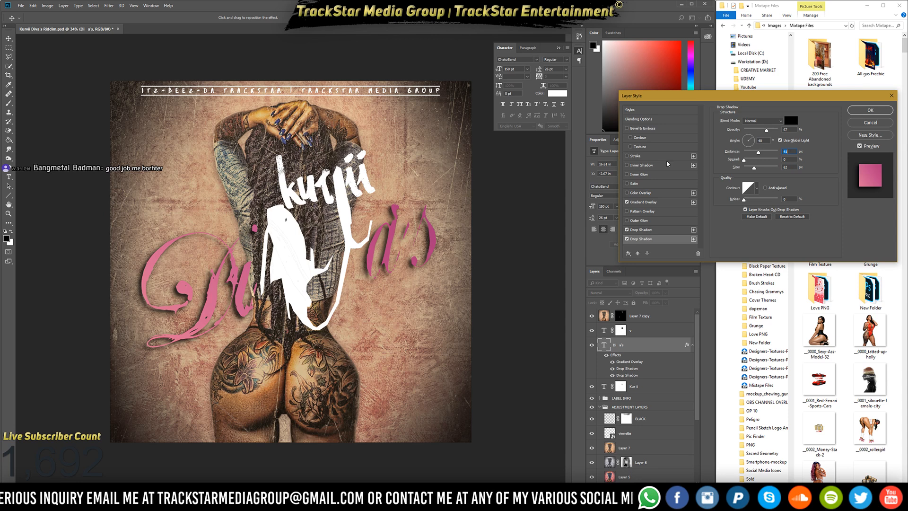
Add an outside Stroke at 0% opacity to the "Di a's" layer and set its size to 9 px.
{"action": "left_click", "coordinate": [632, 156]}
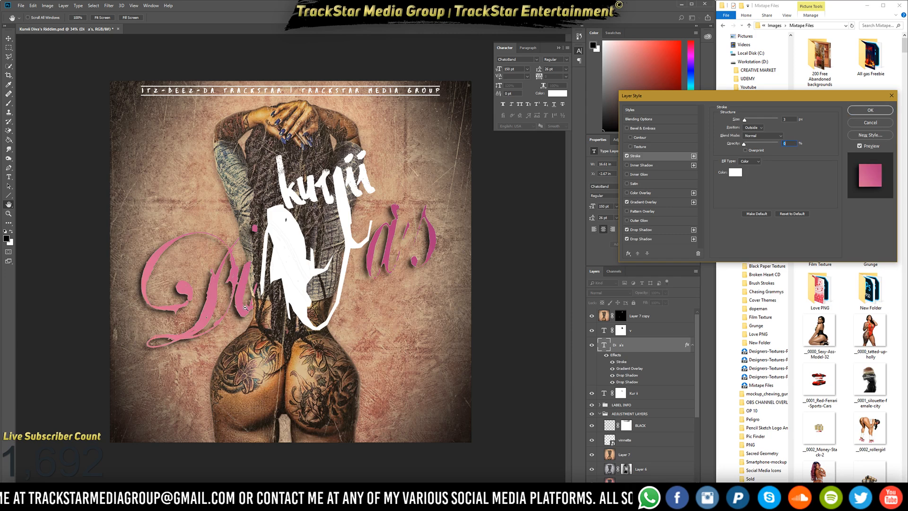
{"action": "left_click", "coordinate": [185, 336], "text": "ctrl"}
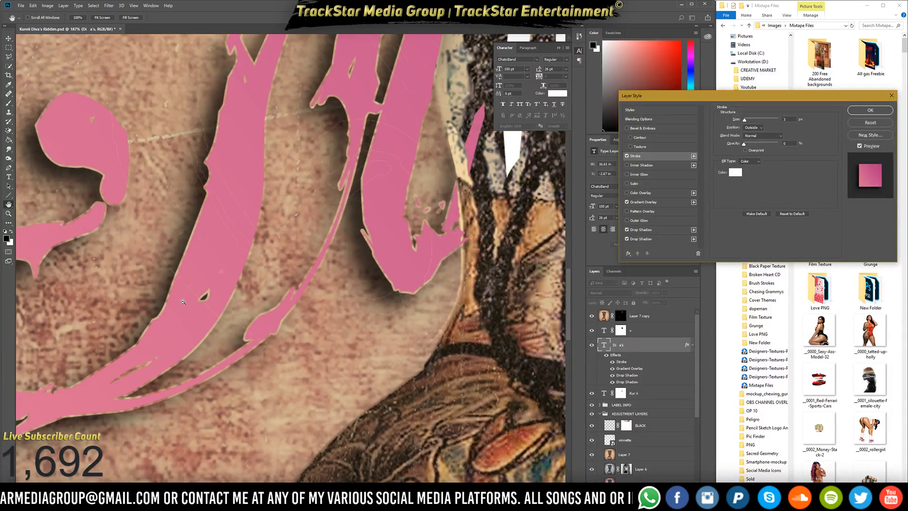
{"action": "left_click_drag", "start_coordinate": [183, 301], "coordinate": [195, 268]}
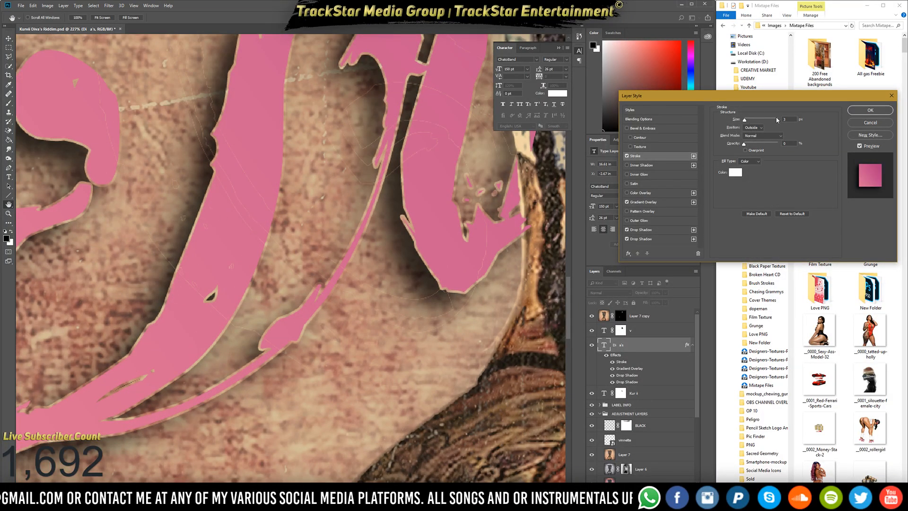
{"action": "key", "text": "Up"}
{"action": "key", "text": "Up"}
{"action": "key", "text": "Up"}
{"action": "key", "text": "Up"}
{"action": "key", "text": "Up"}
{"action": "key", "text": "Up"}
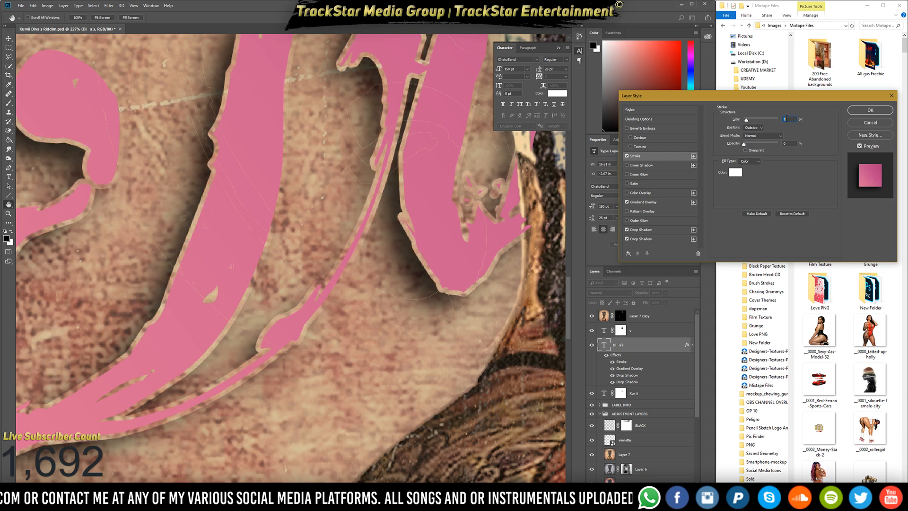
{"action": "key", "text": "alt"}
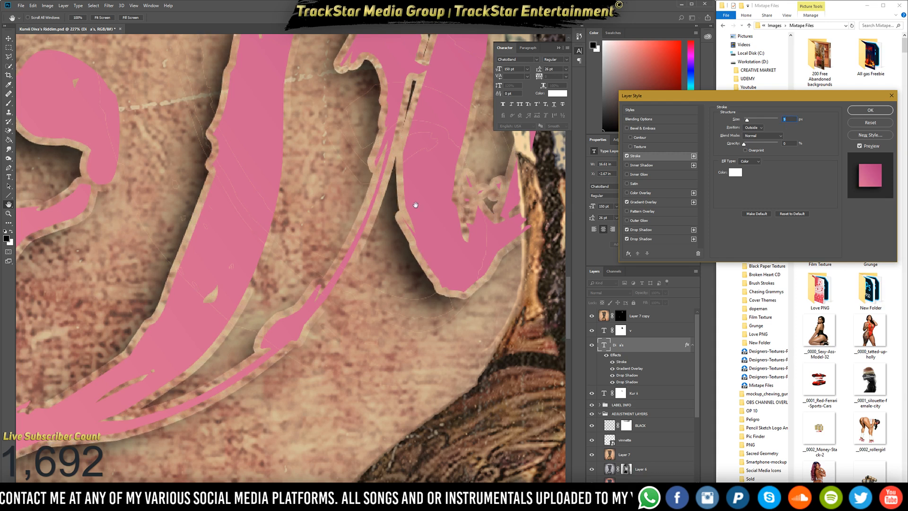
{"action": "left_click_drag", "start_coordinate": [416, 205], "coordinate": [367, 185]}
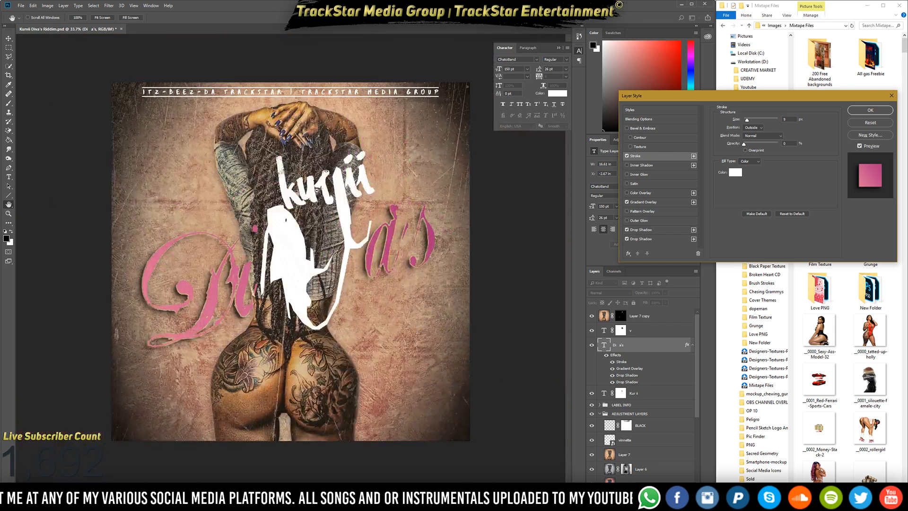
Toggle the Stroke effect off and on to compare the lettering, leaving it enabled.
{"action": "left_click", "coordinate": [627, 157]}
{"action": "left_click", "coordinate": [628, 157]}
{"action": "left_click", "coordinate": [627, 157]}
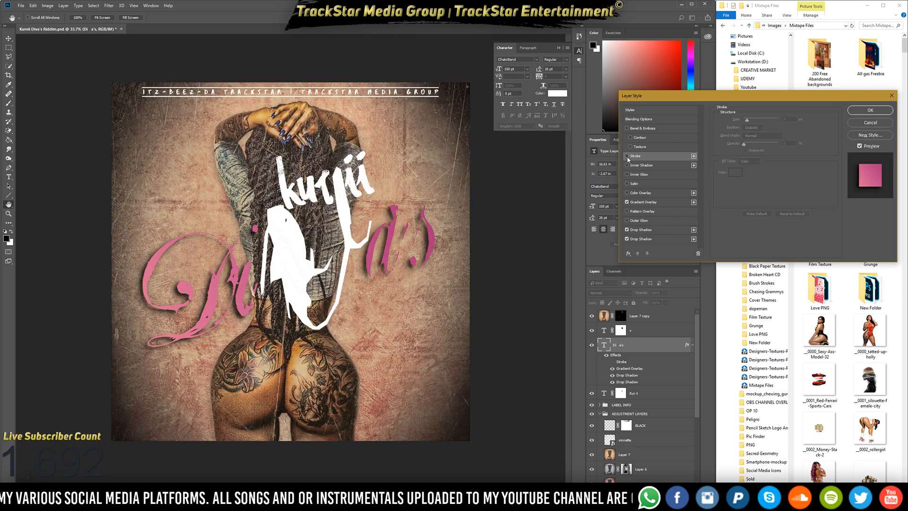
{"action": "left_click", "coordinate": [627, 156]}
{"action": "left_click", "coordinate": [627, 157]}
{"action": "left_click", "coordinate": [627, 156]}
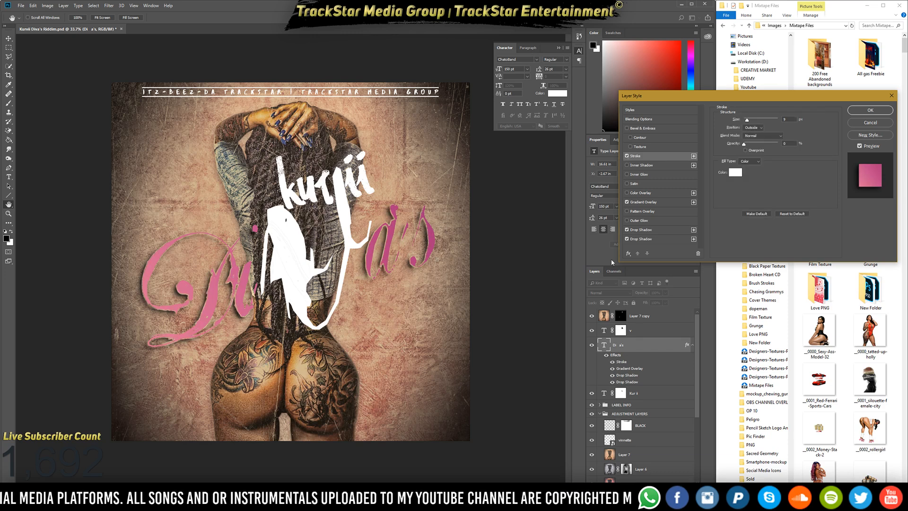
Fine-tune the upper drop shadow's size and apply the layer style to "Di a's".
{"action": "left_click", "coordinate": [651, 230]}
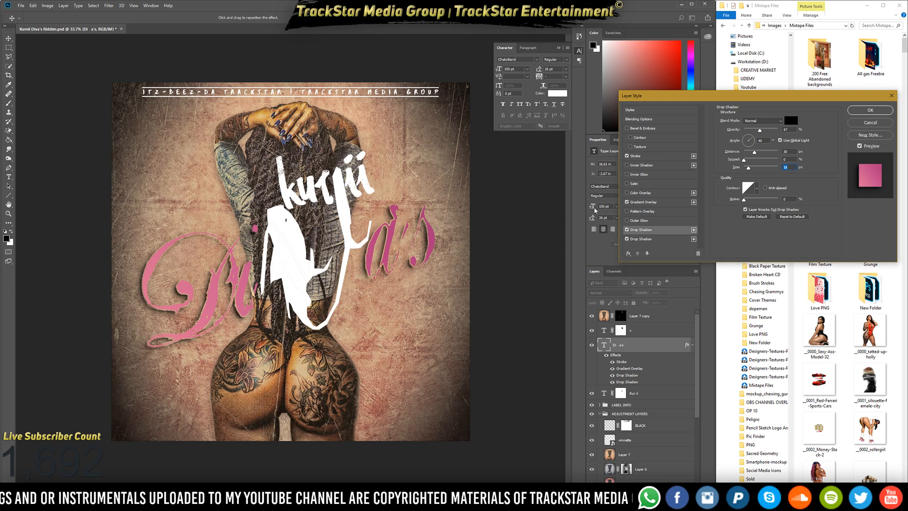
{"action": "key", "text": "b"}
{"action": "key", "text": "Return"}
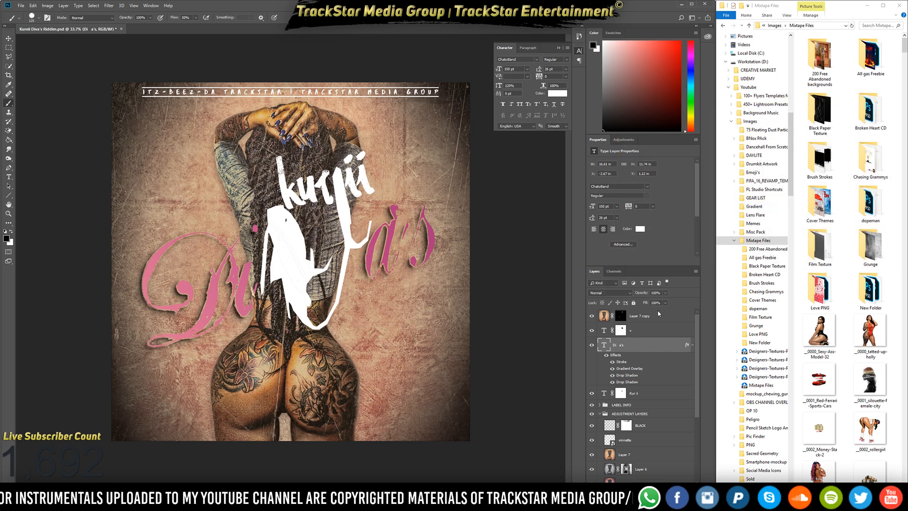
Copy the "Di a's" layer style and paste it onto the "v" and "Kur ii" text layers.
{"action": "right_click", "coordinate": [634, 354]}
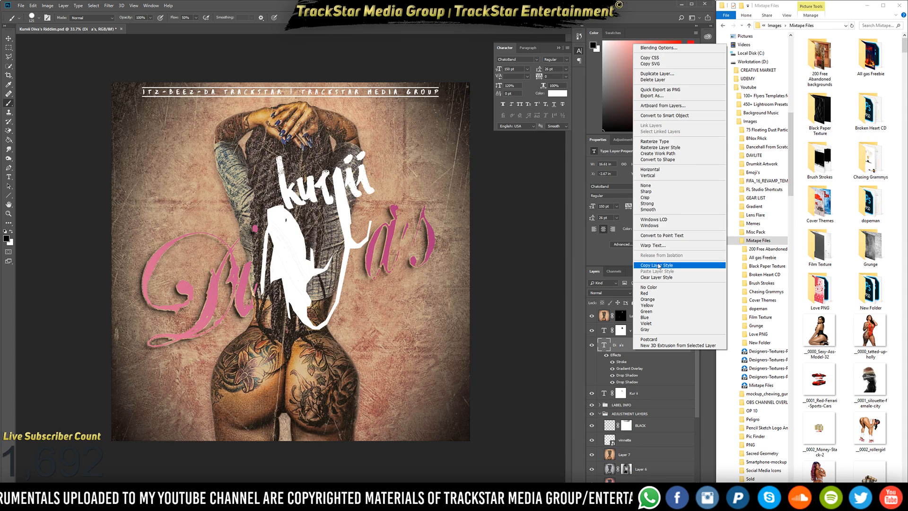
{"action": "left_click", "coordinate": [660, 266]}
{"action": "left_click", "coordinate": [638, 331], "text": "ctrl"}
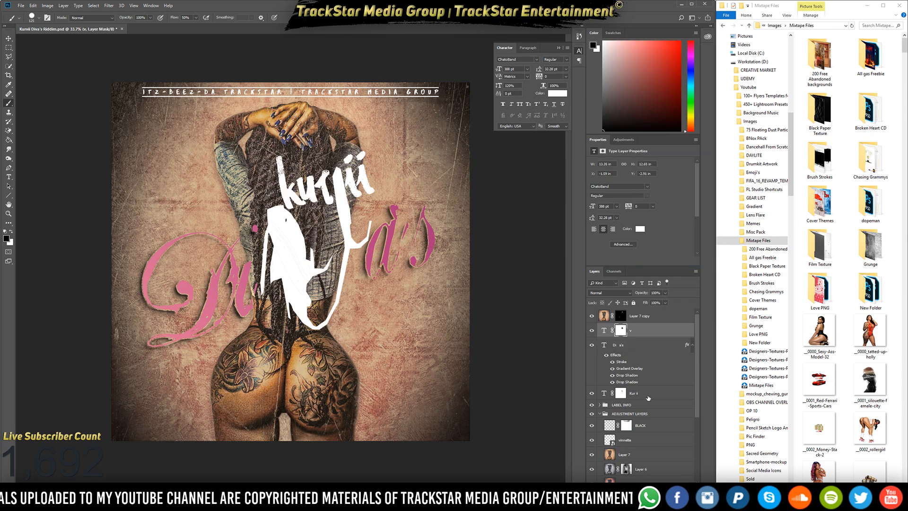
{"action": "left_click", "coordinate": [649, 396], "text": "ctrl"}
{"action": "right_click", "coordinate": [642, 351]}
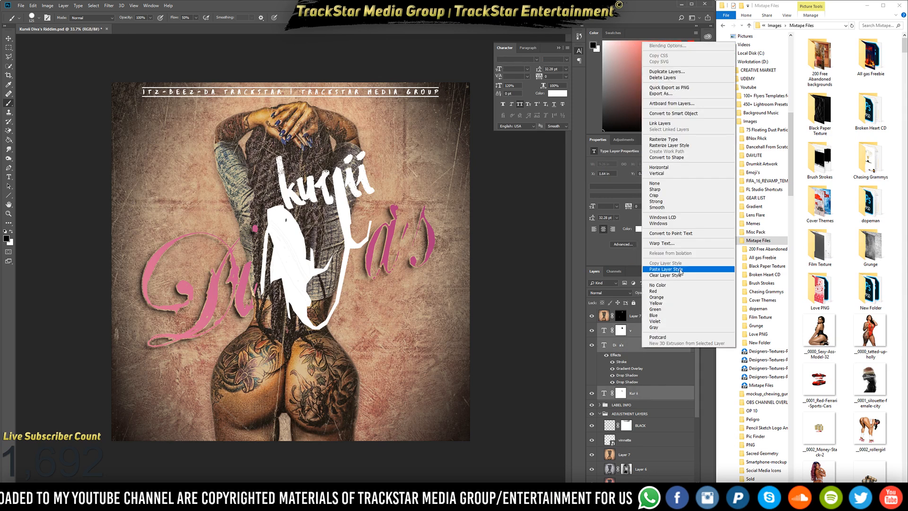
{"action": "left_click", "coordinate": [662, 276]}
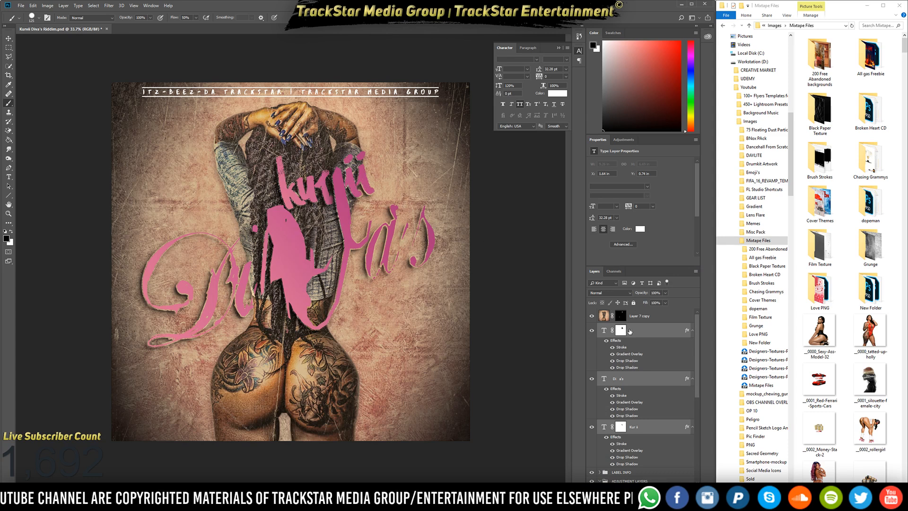
Replace the "Kur ii" layer with a new text box across the upper artwork reading "Kurvii".
{"action": "left_click", "coordinate": [643, 428]}
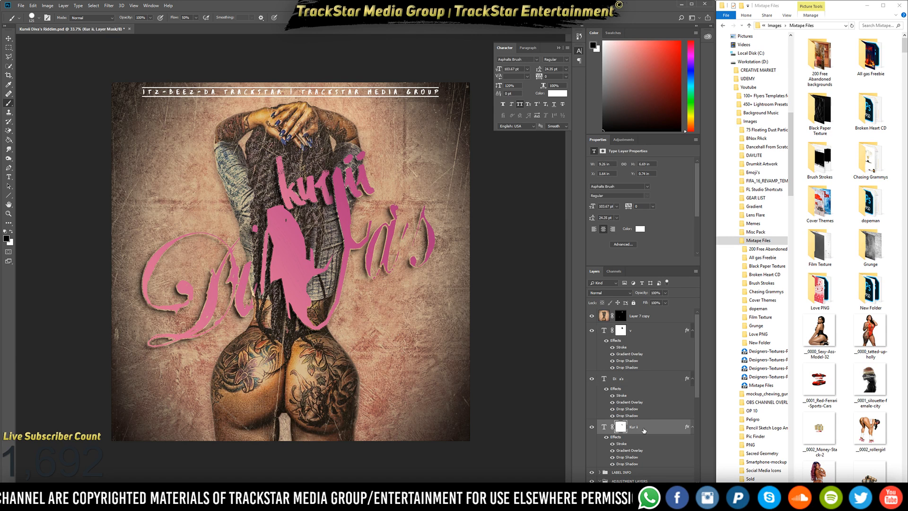
{"action": "key", "text": "Delete"}
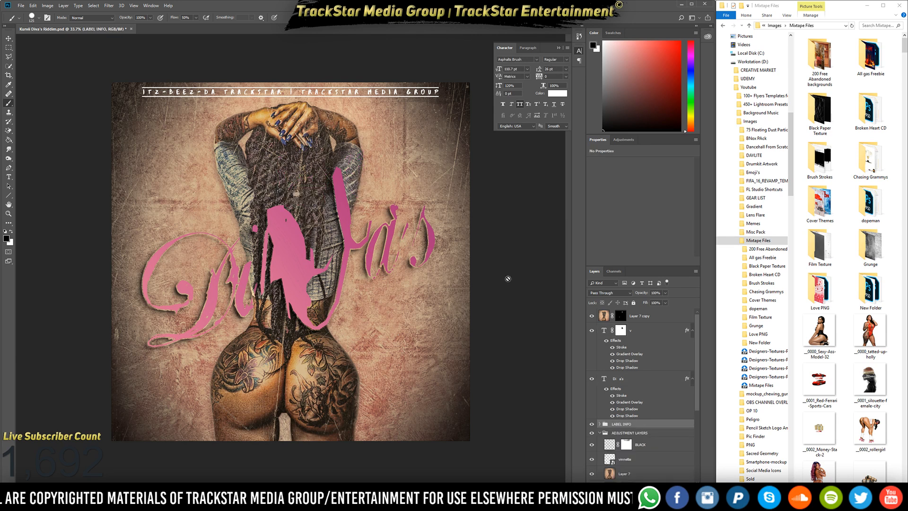
{"action": "left_click", "coordinate": [8, 177]}
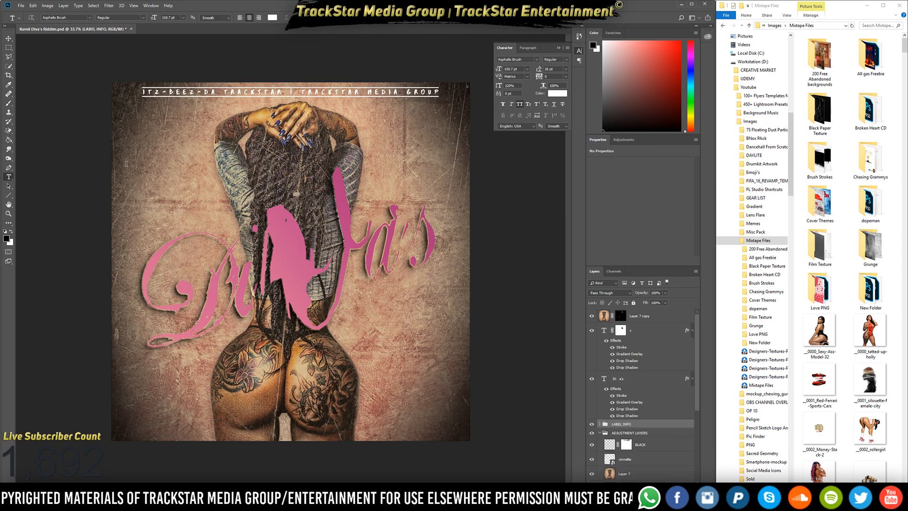
{"action": "left_click_drag", "start_coordinate": [131, 124], "coordinate": [451, 308]}
{"action": "type", "text": "kur"}
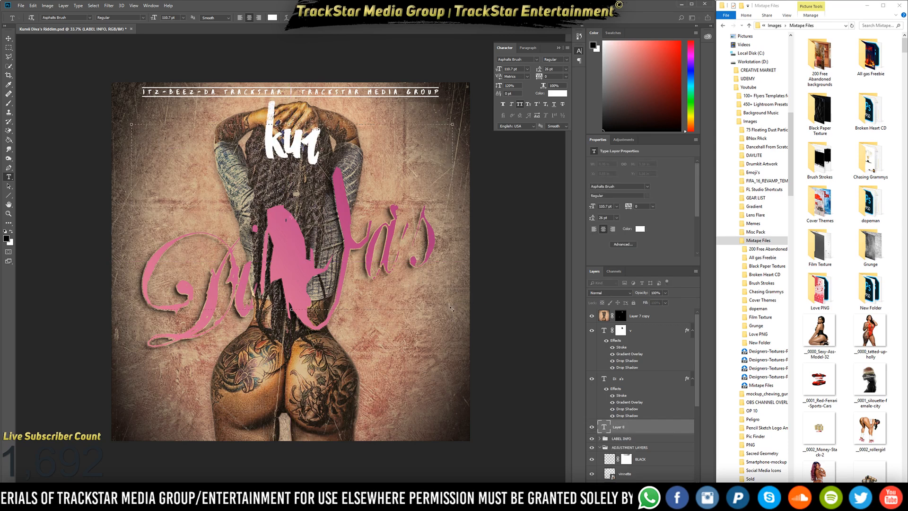
{"action": "type", "text": "vii"}
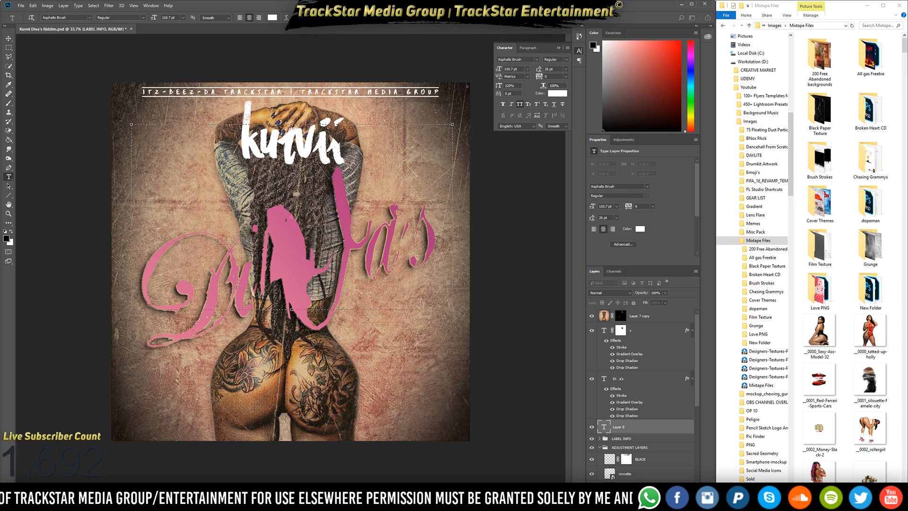
{"action": "key", "text": "ctrl+Return"}
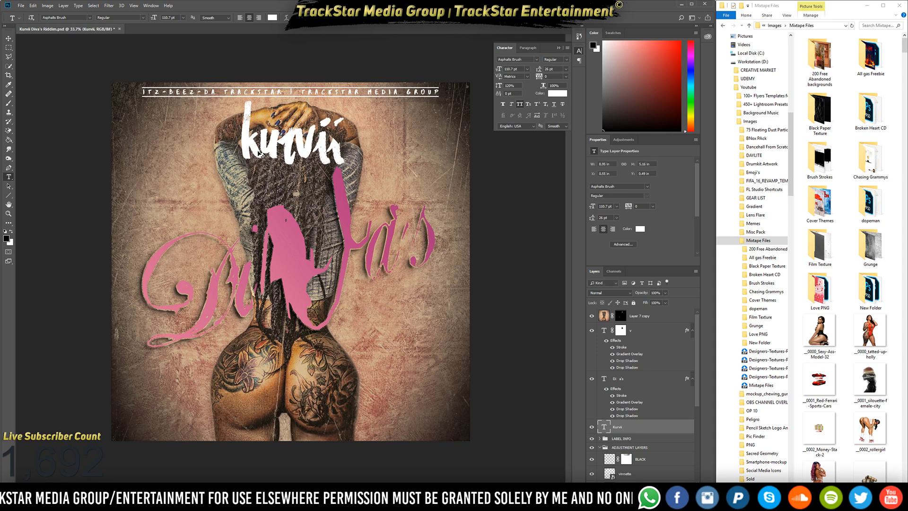
Move the white "Kurvii" text to just above "Di" and rotate it about 4.5° counter-clockwise.
{"action": "left_click_drag", "start_coordinate": [261, 155], "coordinate": [178, 210]}
{"action": "key", "text": "ctrl+t"}
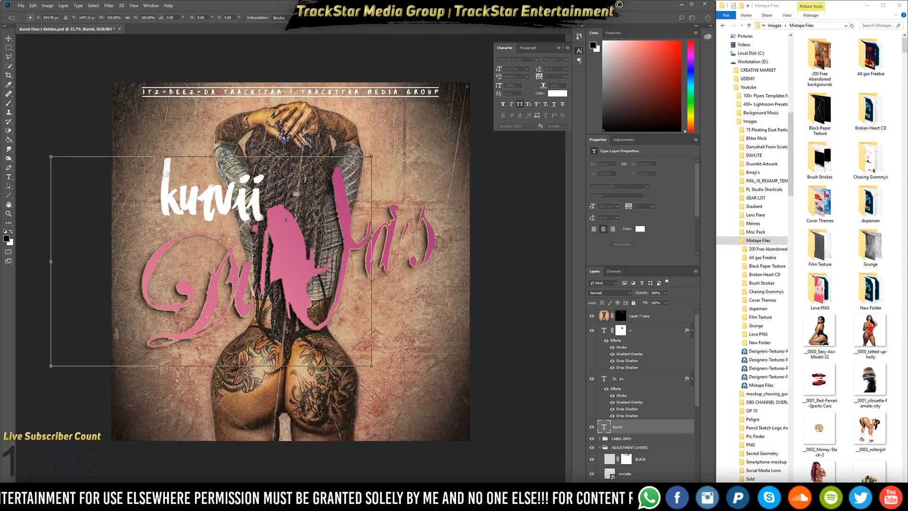
{"action": "left_click_drag", "start_coordinate": [416, 290], "coordinate": [418, 282]}
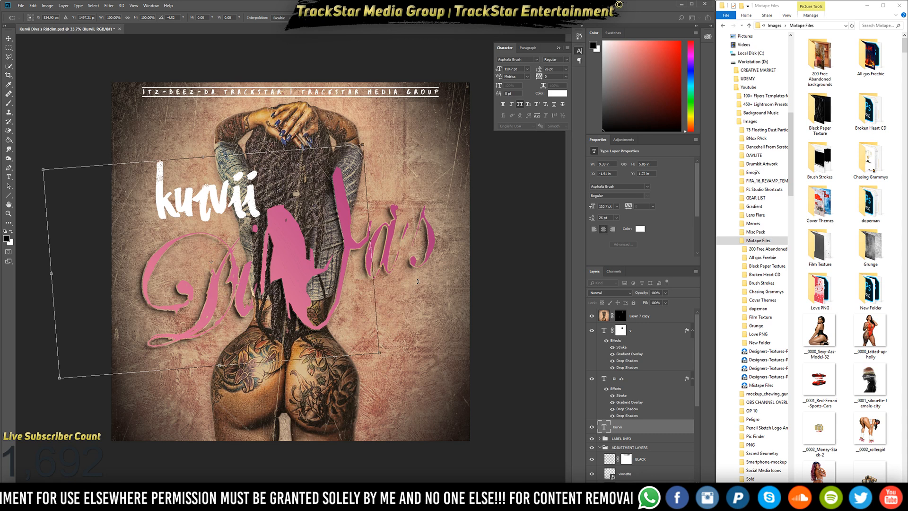
{"action": "key", "text": "Return"}
{"action": "key", "text": "t"}
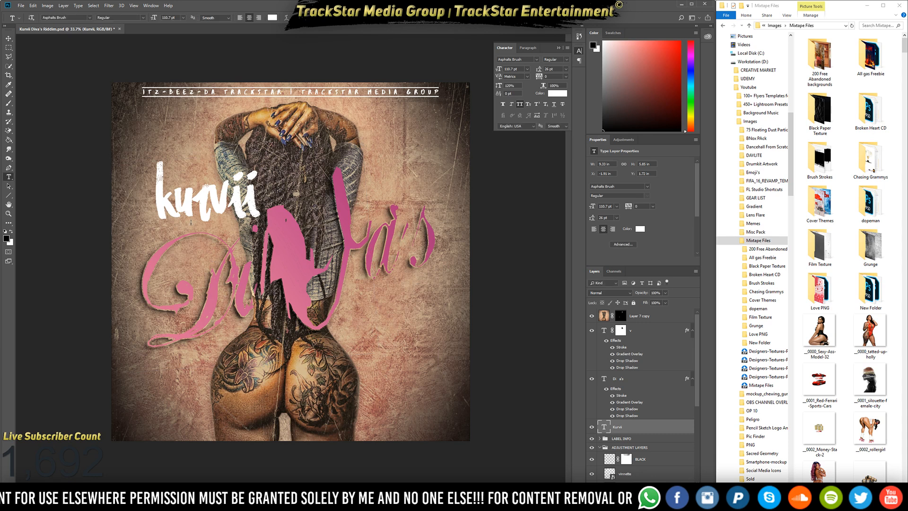
{"action": "left_click", "coordinate": [164, 209]}
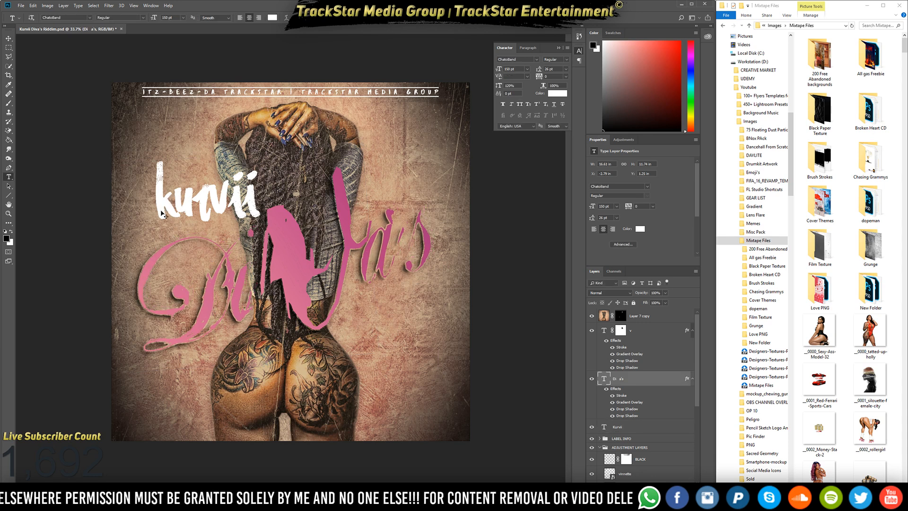
{"action": "left_click_drag", "start_coordinate": [192, 214], "coordinate": [189, 208]}
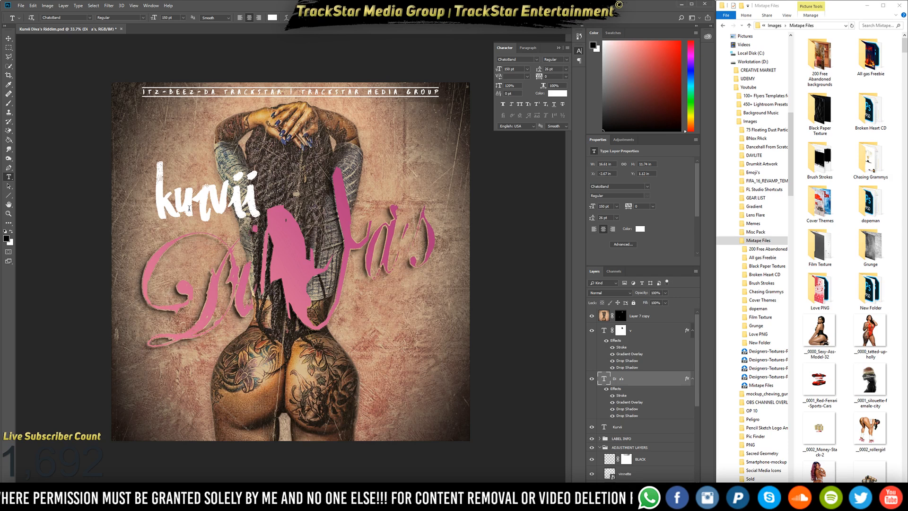
{"action": "left_click", "coordinate": [221, 193]}
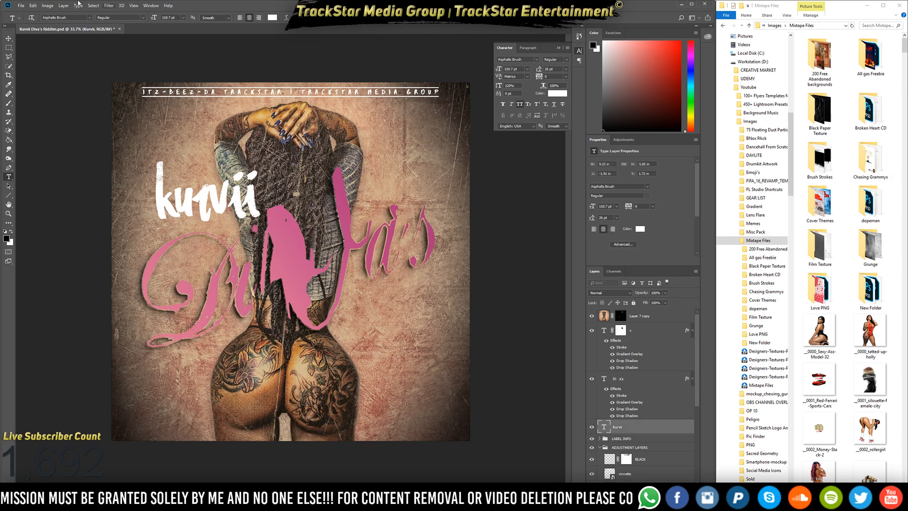
Try out other fonts on the "Kurvii" text, including Back to Black Demo and Farmhouse Country.
{"action": "left_click", "coordinate": [74, 19]}
{"action": "key", "text": "Down"}
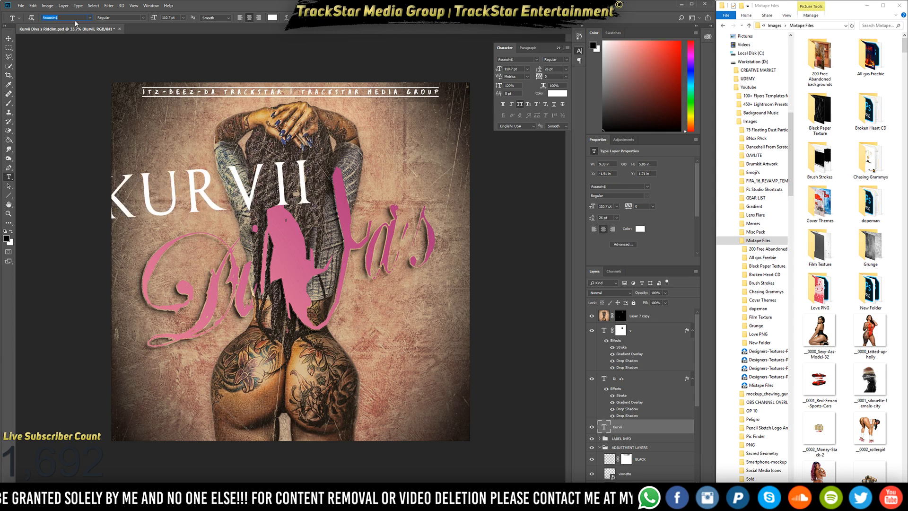
{"action": "key", "text": "Down"}
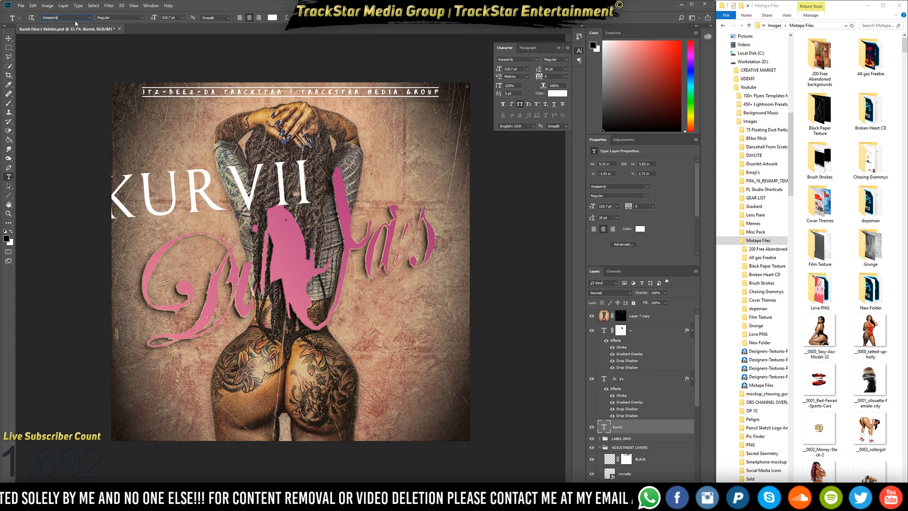
{"action": "type", "text": "Augustus"}
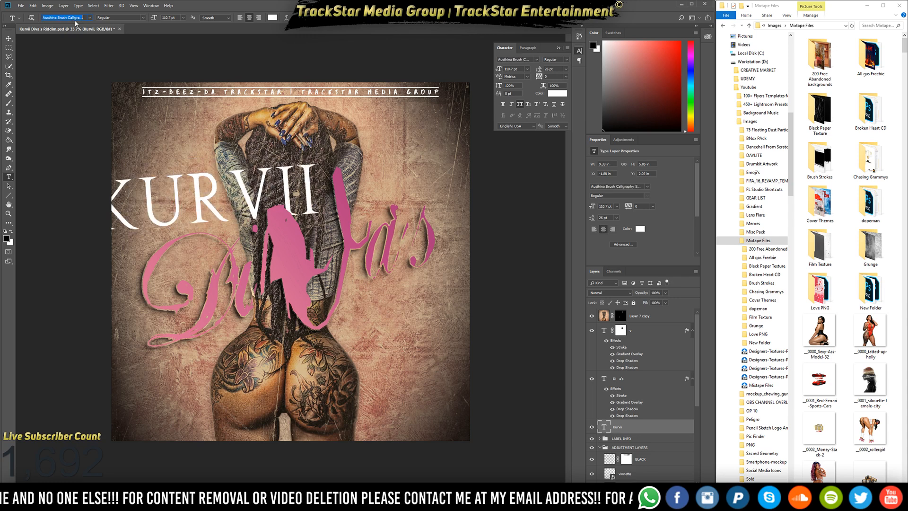
{"action": "key", "text": "Down"}
{"action": "key", "text": "Down"}
{"action": "key", "text": "Down"}
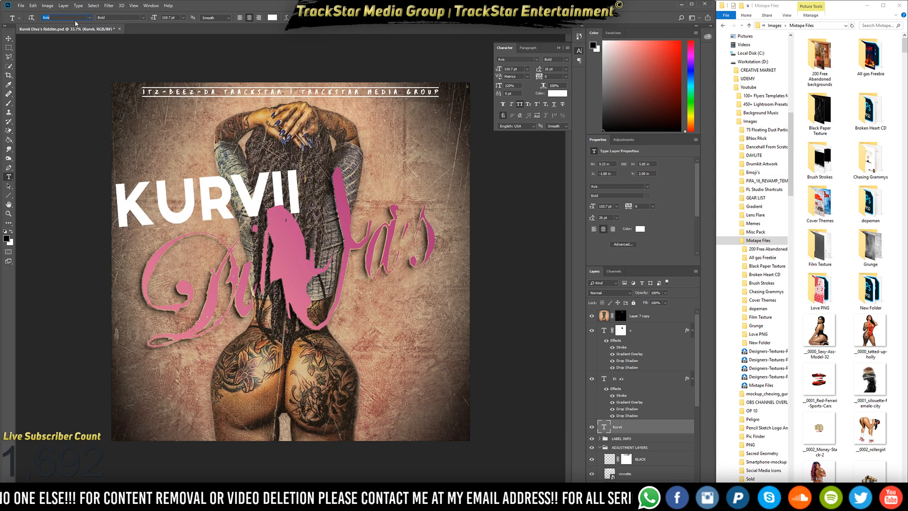
{"action": "key", "text": "Down"}
{"action": "key", "text": "Down"}
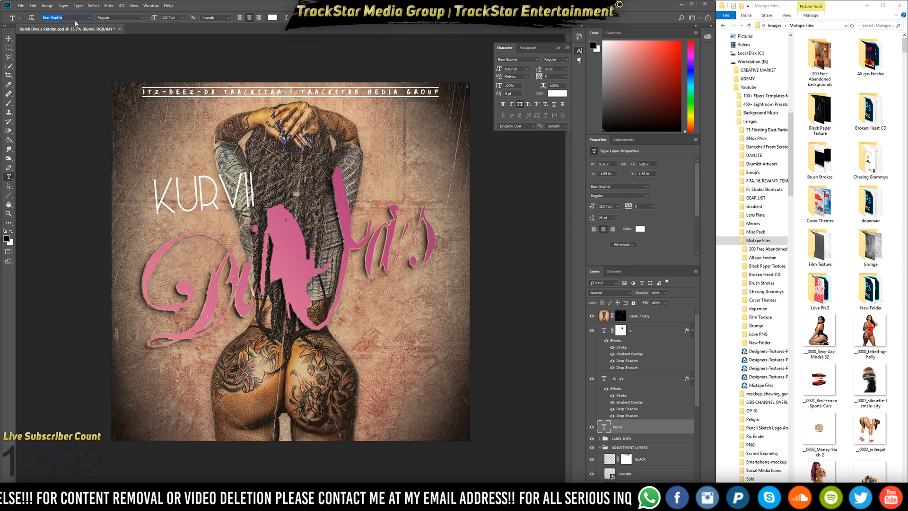
{"action": "key", "text": "Down"}
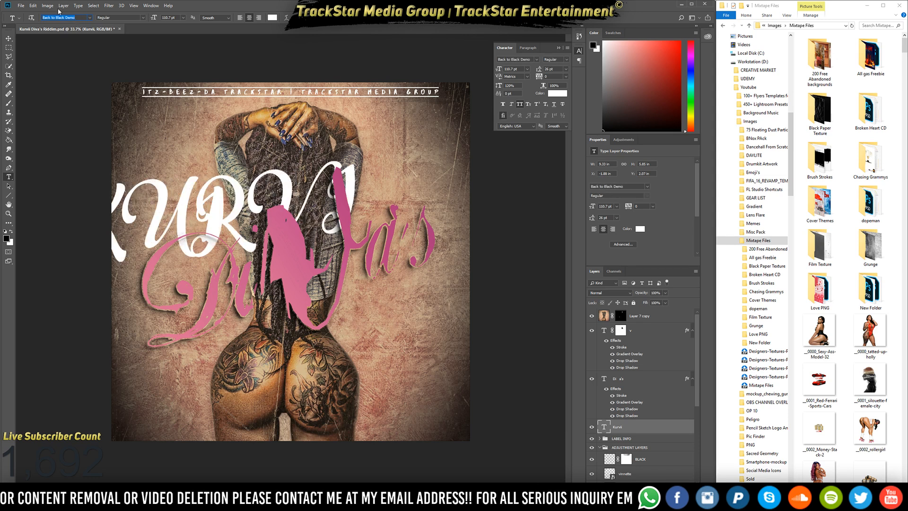
{"action": "type", "text": "farm"}
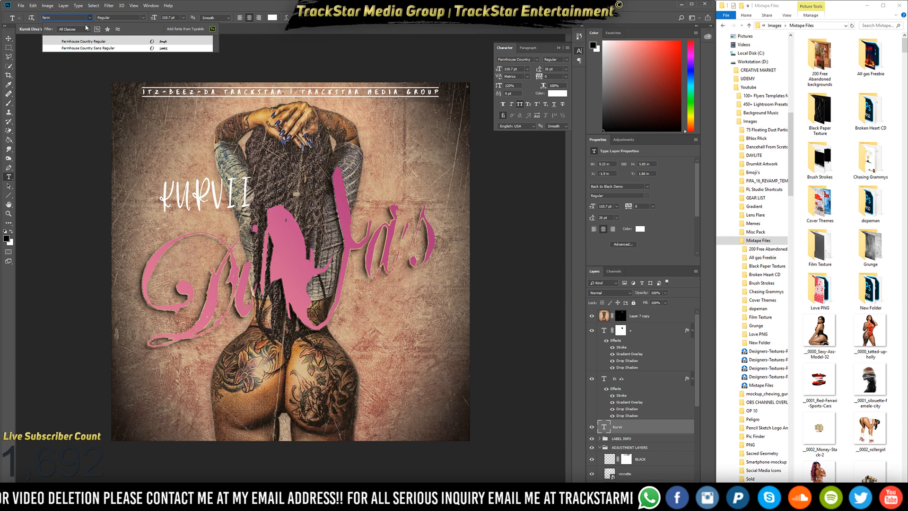
{"action": "left_click", "coordinate": [91, 19]}
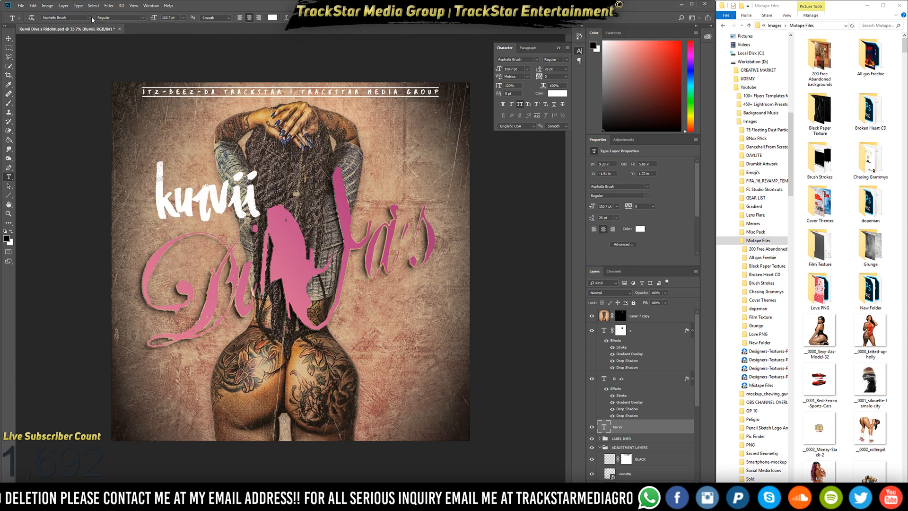
Set the "Kurvii" text's font to Across the Road and turn off All Caps.
{"action": "left_click", "coordinate": [90, 18]}
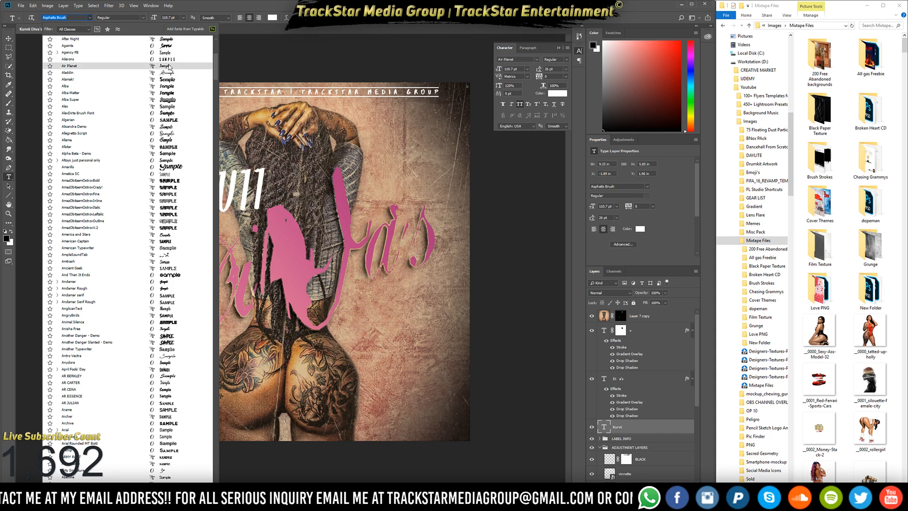
{"action": "left_click_drag", "start_coordinate": [218, 60], "coordinate": [220, 26]}
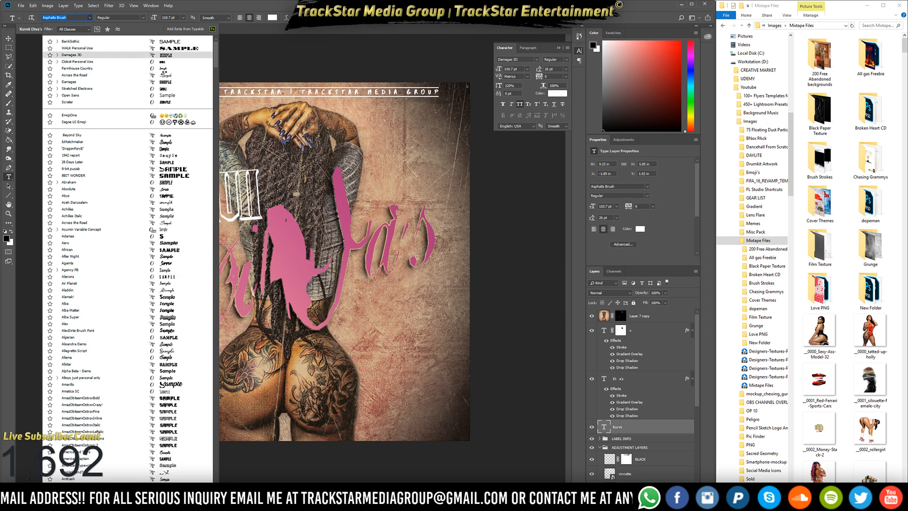
{"action": "left_click", "coordinate": [166, 75]}
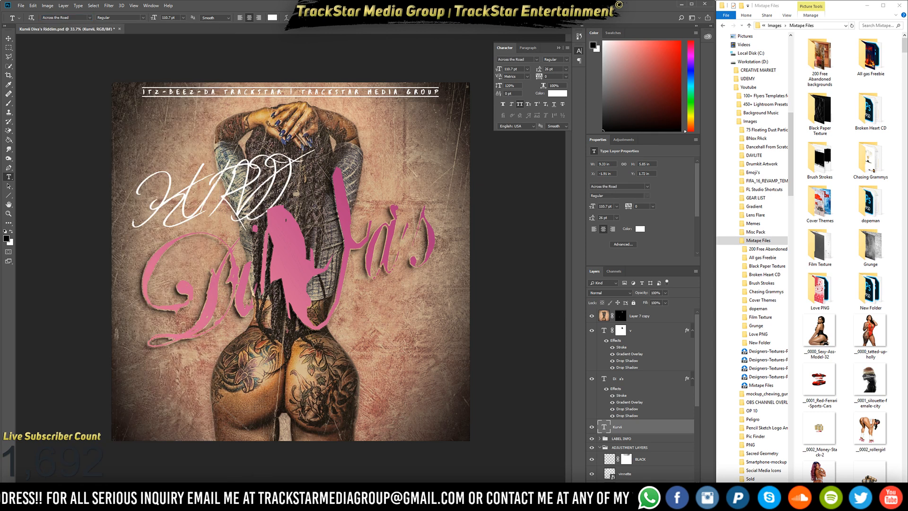
{"action": "left_click", "coordinate": [520, 104]}
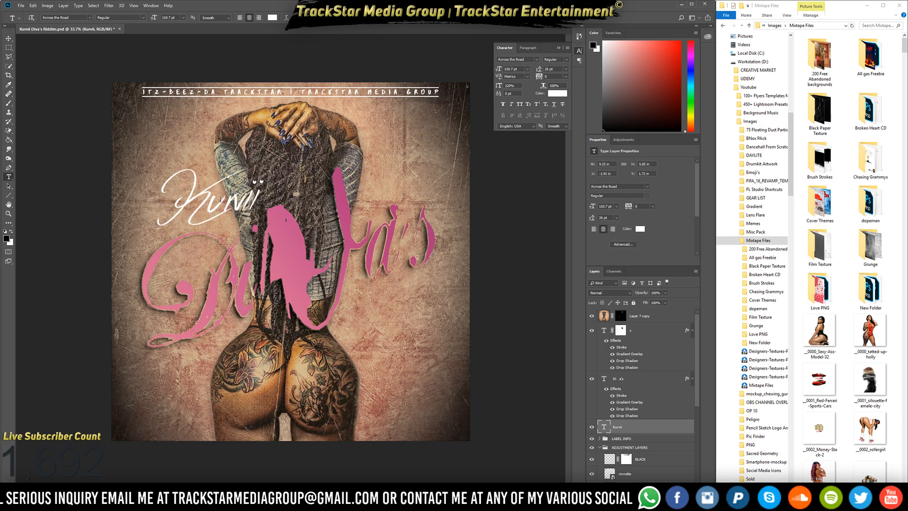
Scale the "Kurvii" text proportionally to 127% and rotate it about 11° counter-clockwise.
{"action": "key", "text": "ctrl+t"}
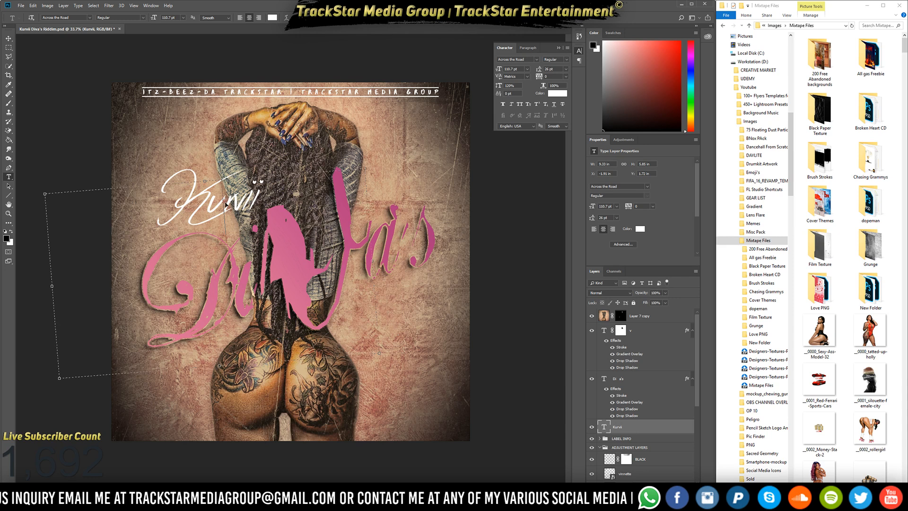
{"action": "key", "text": "ctrl+t"}
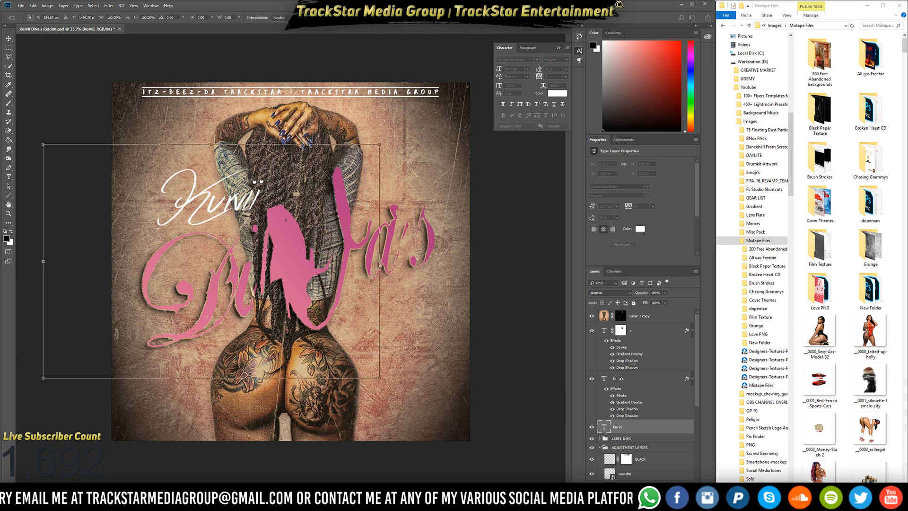
{"action": "left_click_drag", "start_coordinate": [378, 375], "coordinate": [425, 408]}
{"action": "key", "text": "Return"}
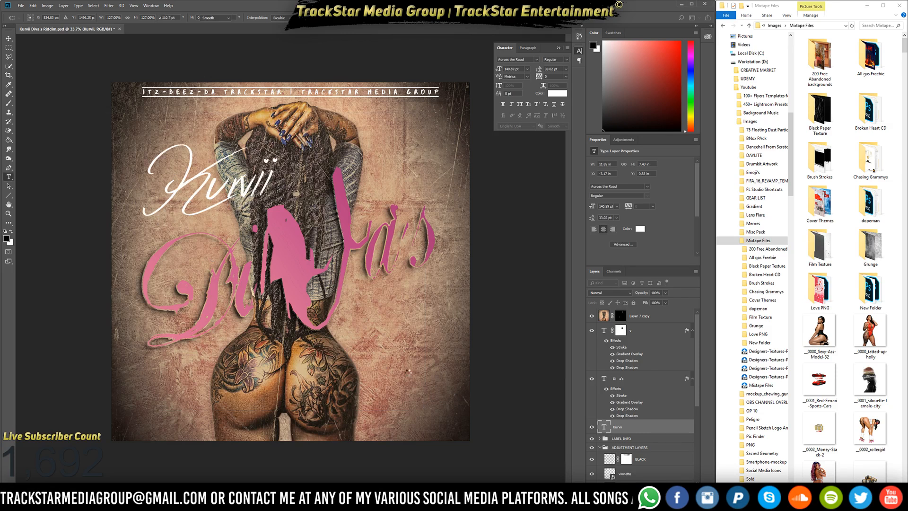
{"action": "key", "text": "ctrl+t"}
{"action": "left_click_drag", "start_coordinate": [525, 262], "coordinate": [518, 200]}
{"action": "key", "text": "Return"}
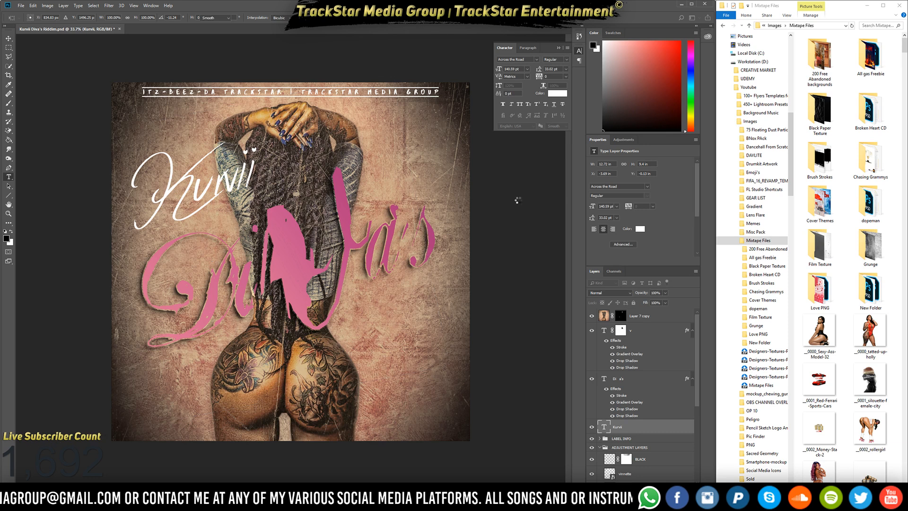
Move the "Kurvii" text down to overlap the top of "Di" and place its layer above the "Di a's" layer.
{"action": "left_click_drag", "start_coordinate": [193, 181], "coordinate": [222, 212]}
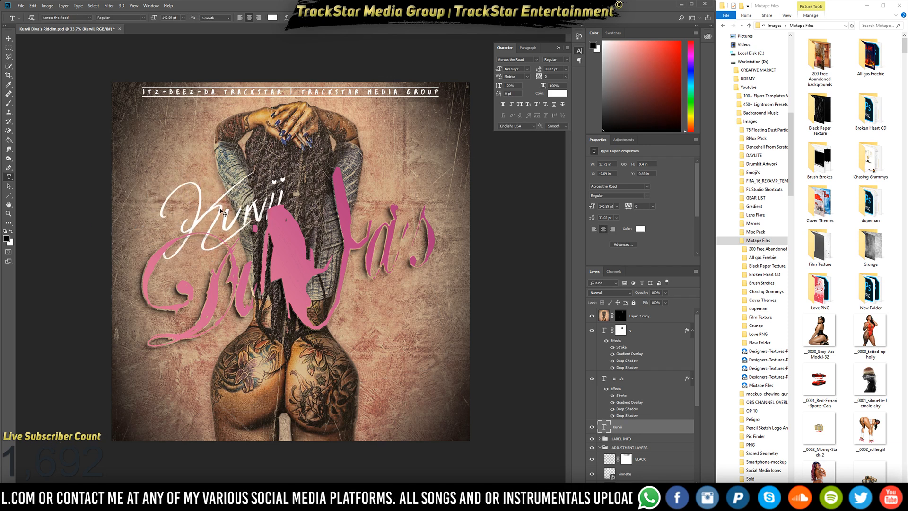
{"action": "left_click", "coordinate": [222, 212], "text": "ctrl"}
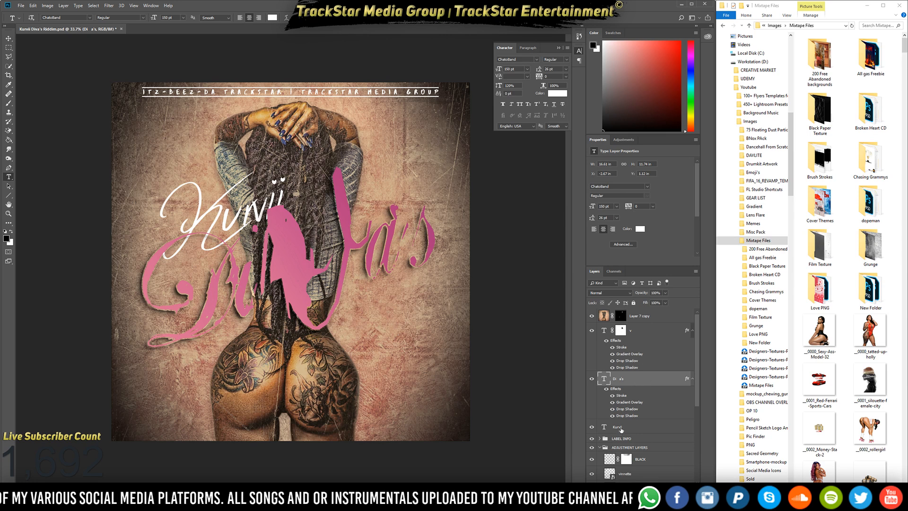
{"action": "left_click_drag", "start_coordinate": [621, 427], "coordinate": [618, 376]}
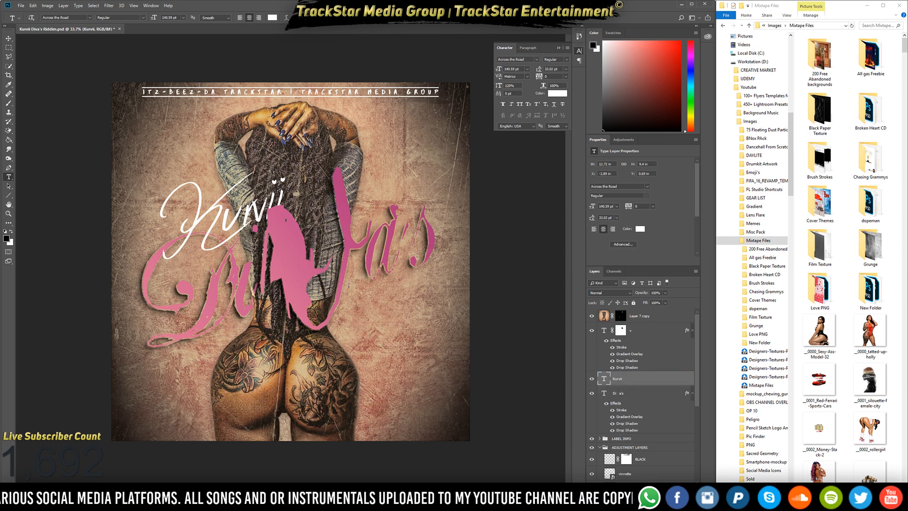
Paste the copied layer style onto the "Kurvii" layer and hide its Gradient Overlay effect.
{"action": "right_click", "coordinate": [627, 379]}
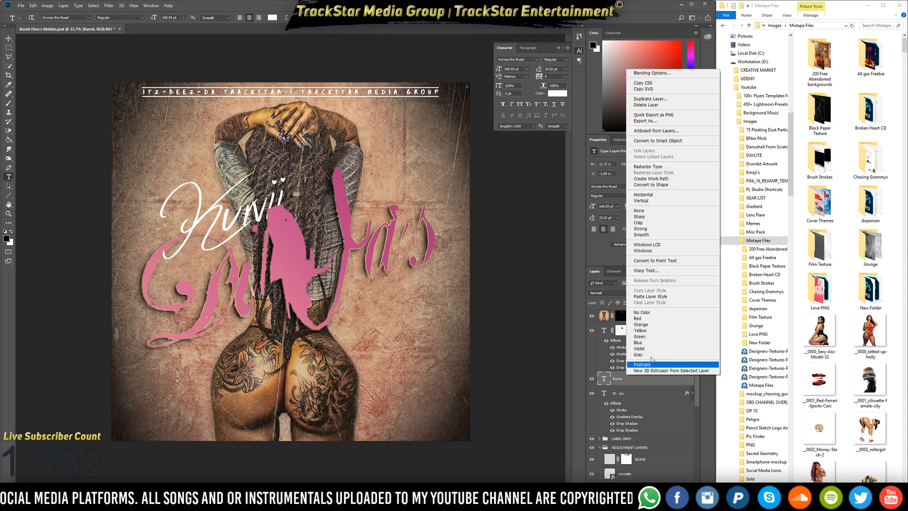
{"action": "left_click", "coordinate": [659, 297]}
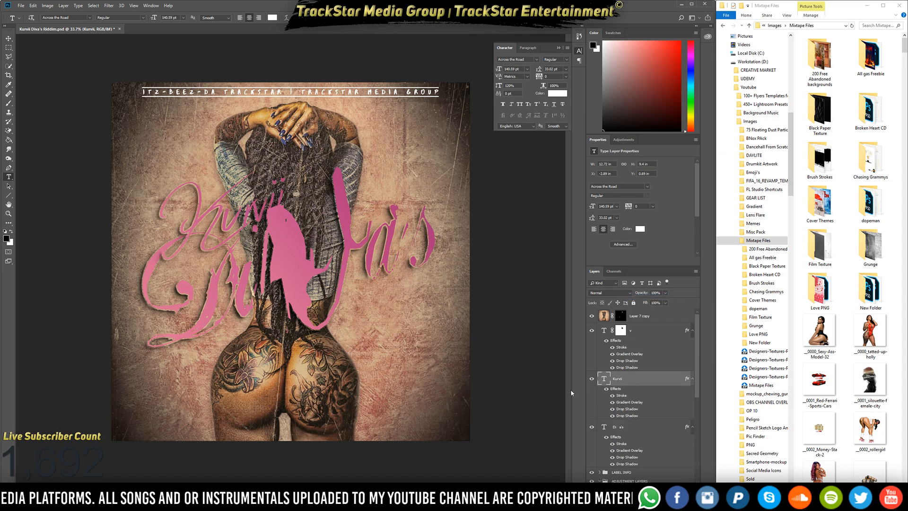
{"action": "left_click", "coordinate": [612, 402]}
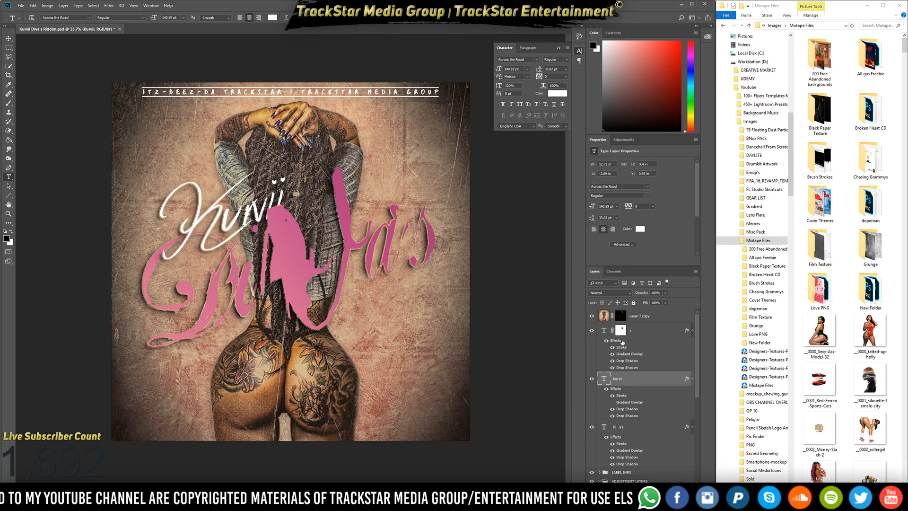
Group the "v", "Kurvii" and "Di a's" text layers and name the group "TEXT".
{"action": "left_click", "coordinate": [641, 317]}
{"action": "left_click", "coordinate": [643, 331]}
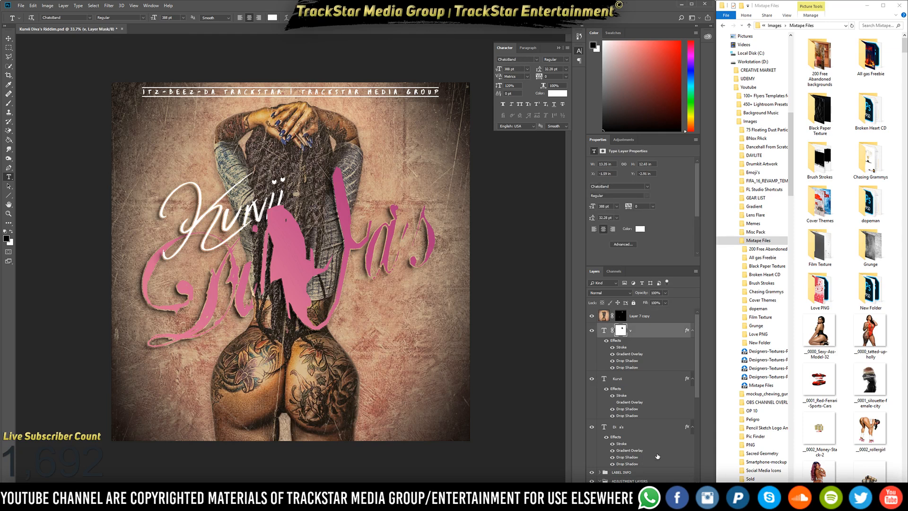
{"action": "left_click", "coordinate": [657, 442], "text": "shift"}
{"action": "key", "text": "ctrl+g"}
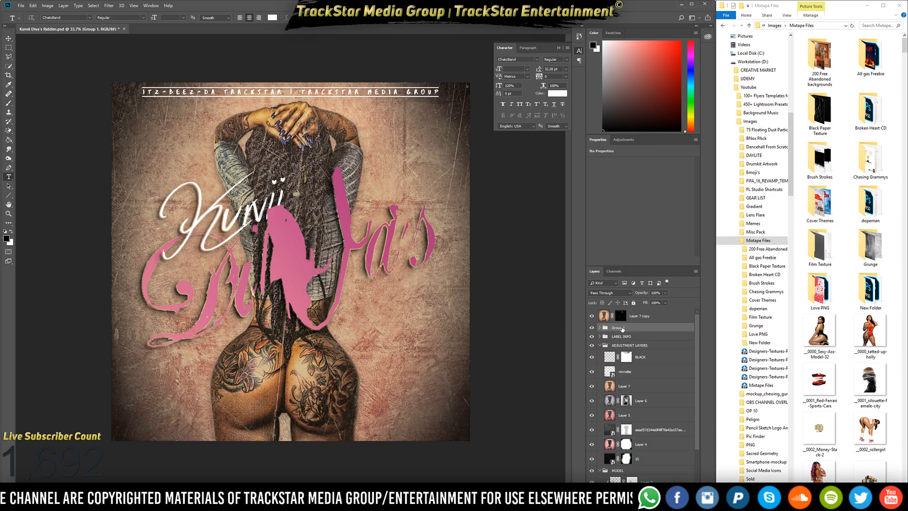
{"action": "double_click", "coordinate": [618, 327]}
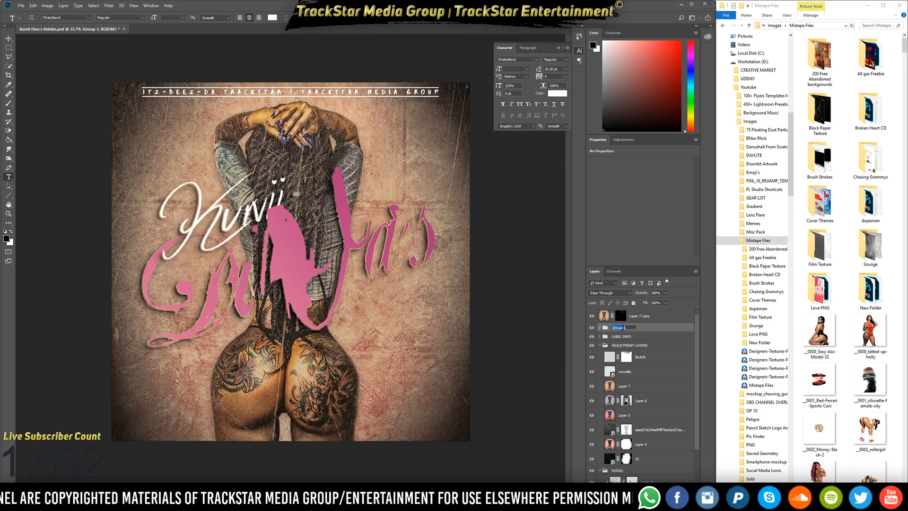
{"action": "type", "text": "TEXT"}
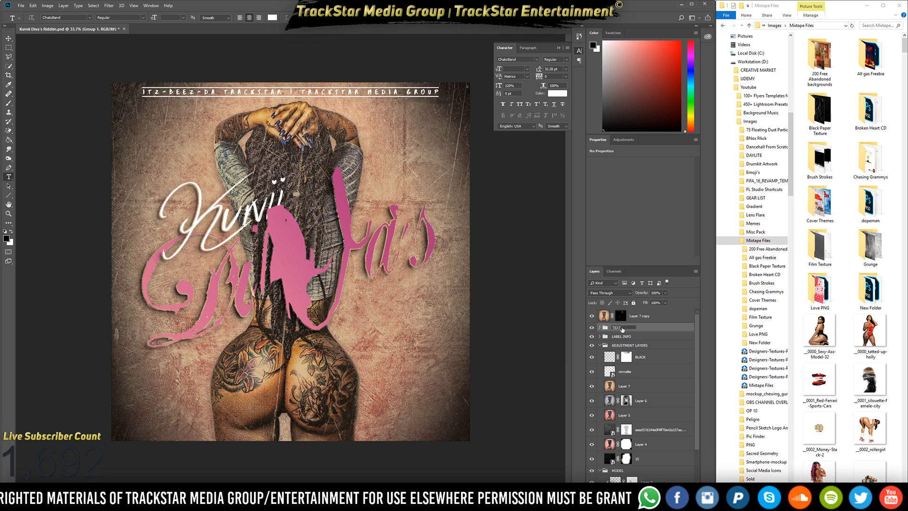
{"action": "key", "text": "Return"}
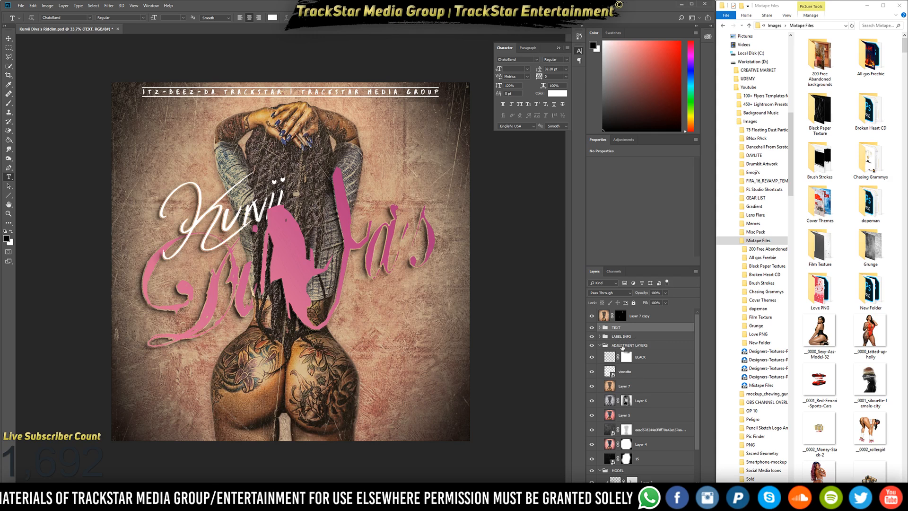
Collapse the ADJUSTMENT LAYERS group.
{"action": "left_click", "coordinate": [631, 346]}
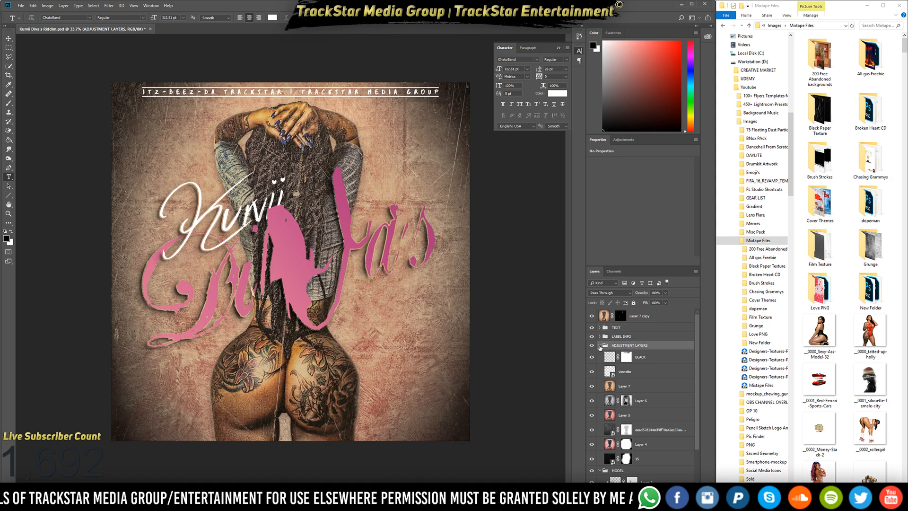
{"action": "left_click", "coordinate": [600, 346]}
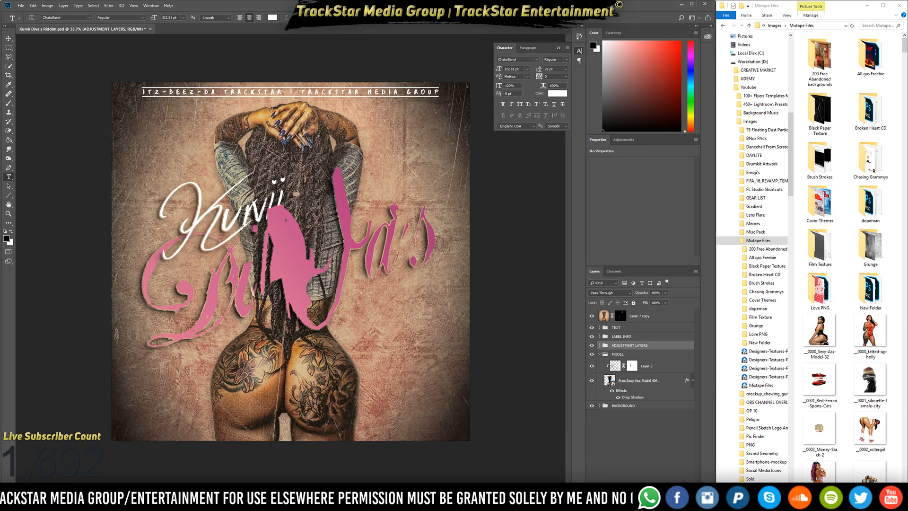
Add a new empty layer above the ADJUSTMENT LAYERS group and set the Brush tool's opacity to 20%.
{"action": "key", "text": "ctrl+shift+alt+n"}
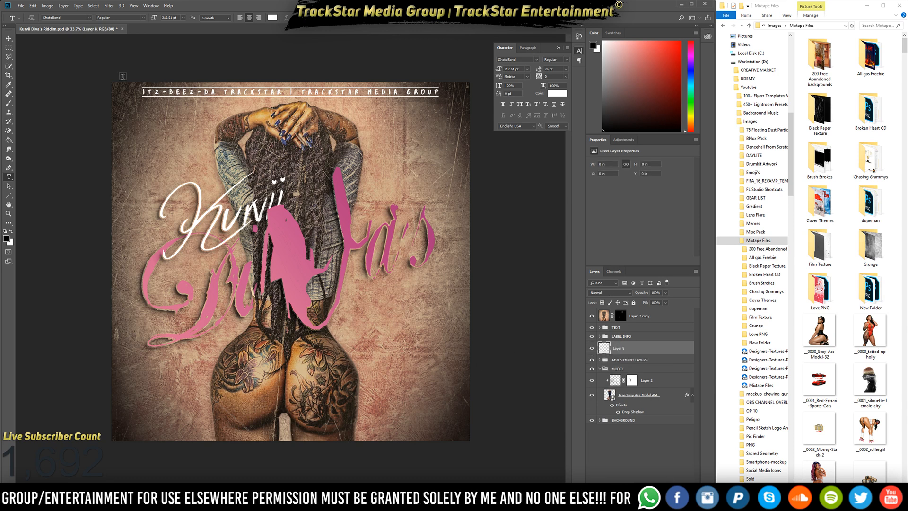
{"action": "key", "text": "b"}
{"action": "left_click", "coordinate": [150, 17]}
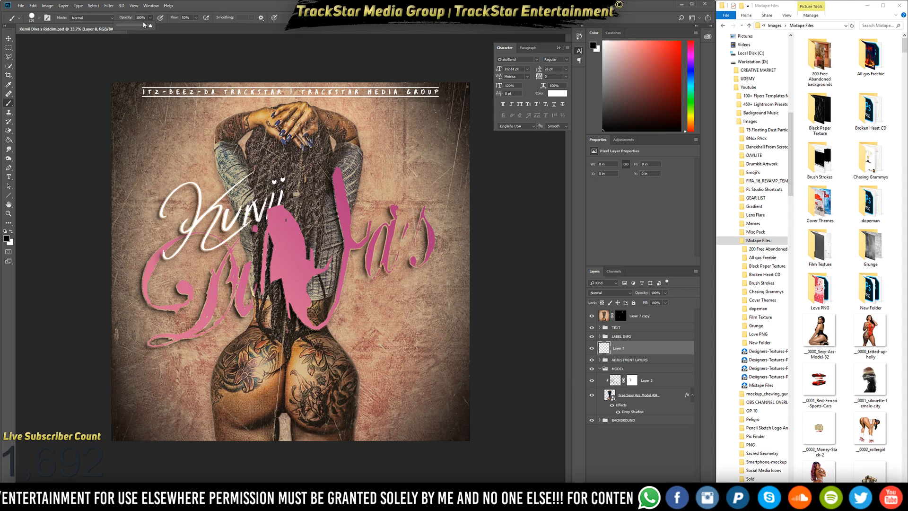
{"action": "left_click", "coordinate": [145, 19]}
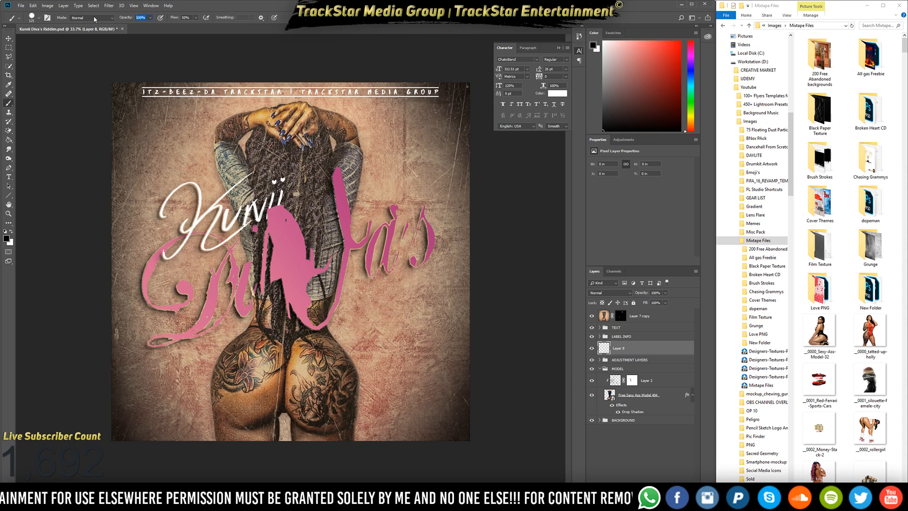
{"action": "type", "text": "20"}
{"action": "key", "text": "Return"}
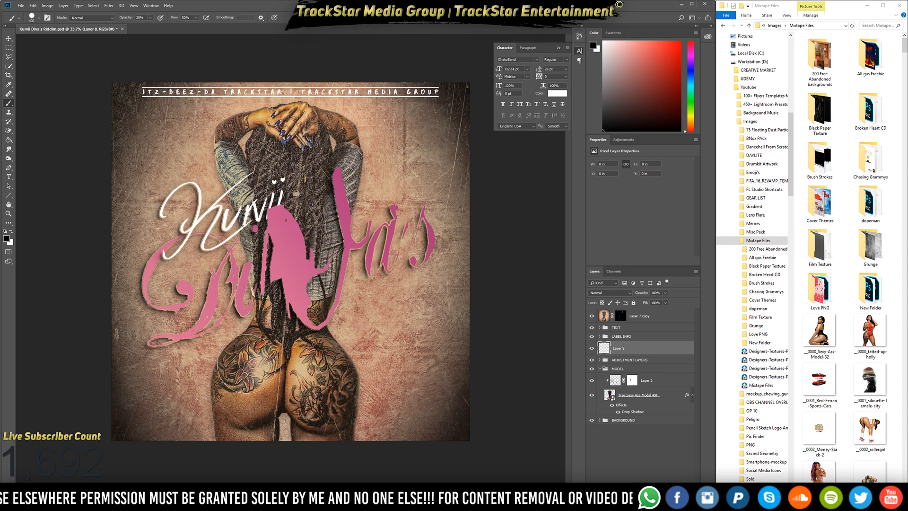
Enlarge the brush to 1200 px and paint soft black shading around the artwork's edges on the new layer.
{"action": "key", "text": "bracketright"}
{"action": "key", "text": "bracketright"}
{"action": "key", "text": "bracketright"}
{"action": "key", "text": "bracketright"}
{"action": "key", "text": "bracketright"}
{"action": "key", "text": "bracketright"}
{"action": "key", "text": "bracketright"}
{"action": "key", "text": "bracketright"}
{"action": "key", "text": "bracketright"}
{"action": "key", "text": "bracketright"}
{"action": "key", "text": "bracketright"}
{"action": "key", "text": "bracketright"}
{"action": "key", "text": "bracketright"}
{"action": "key", "text": "bracketright"}
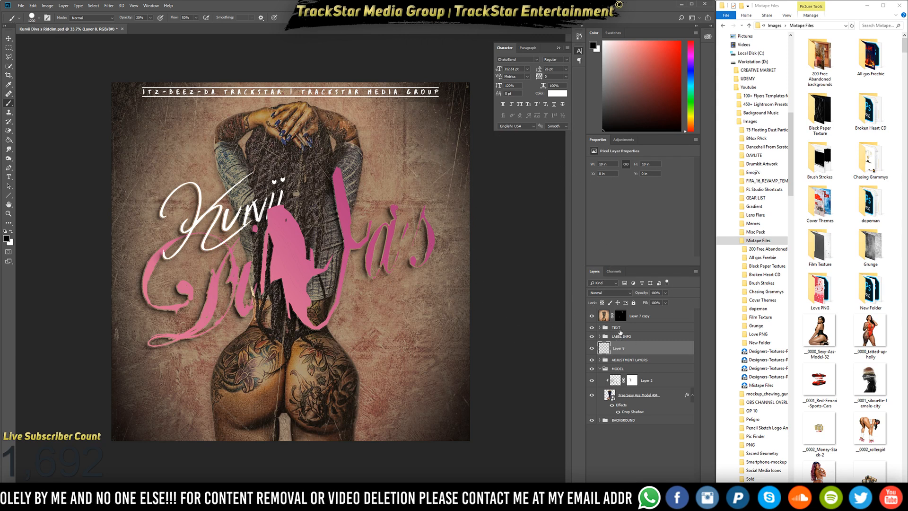
{"action": "left_click", "coordinate": [620, 336]}
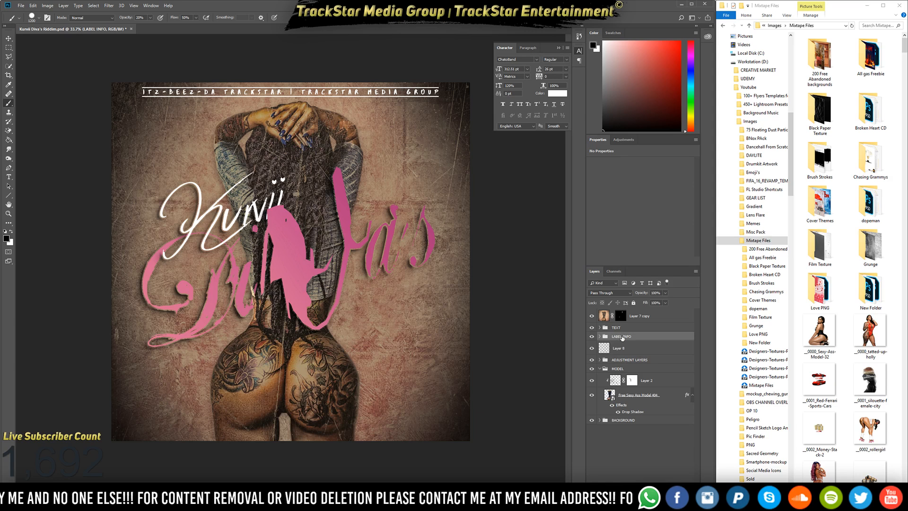
{"action": "right_click", "coordinate": [622, 338]}
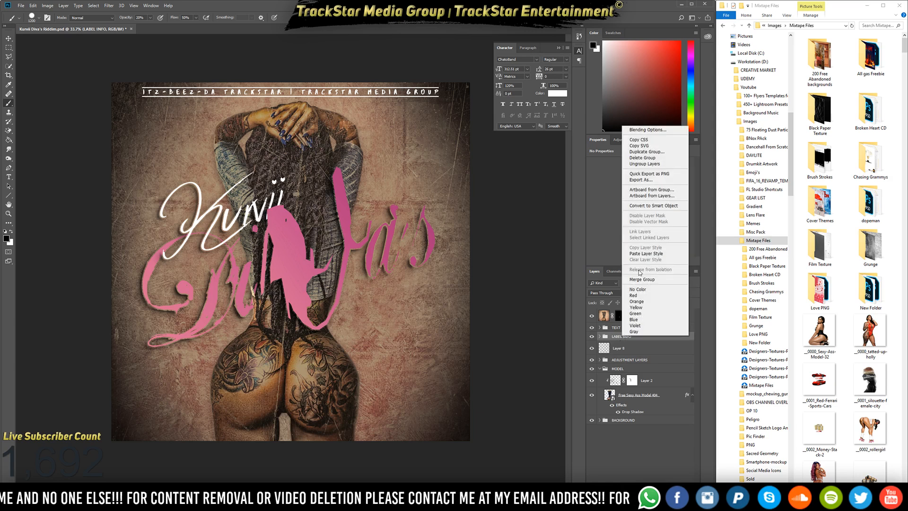
{"action": "left_click", "coordinate": [655, 134]}
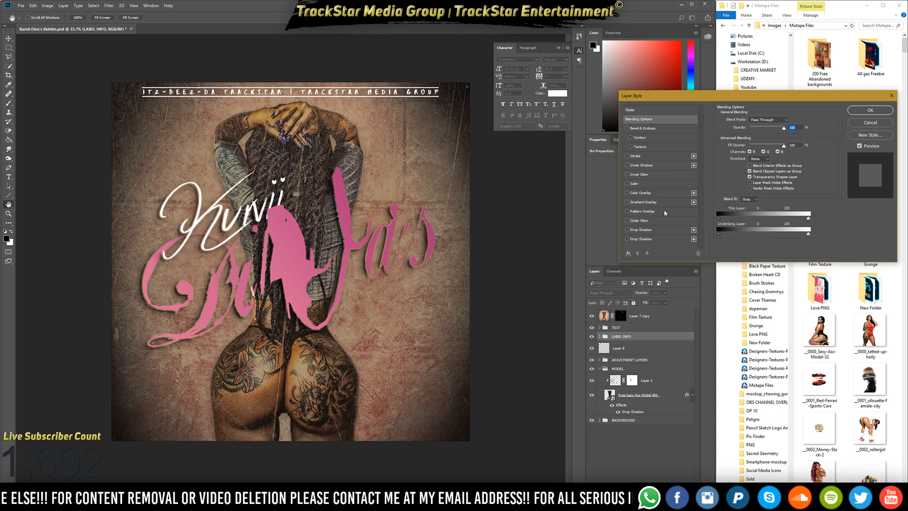
{"action": "key", "text": "Escape"}
Try an Outer Glow effect on the TEXT group with its opacity raised to 100%.
{"action": "right_click", "coordinate": [624, 328]}
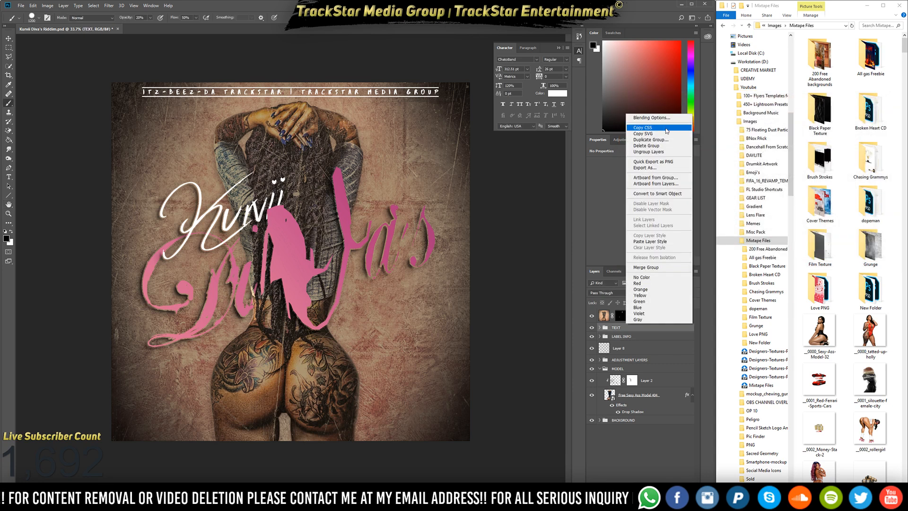
{"action": "left_click", "coordinate": [652, 117]}
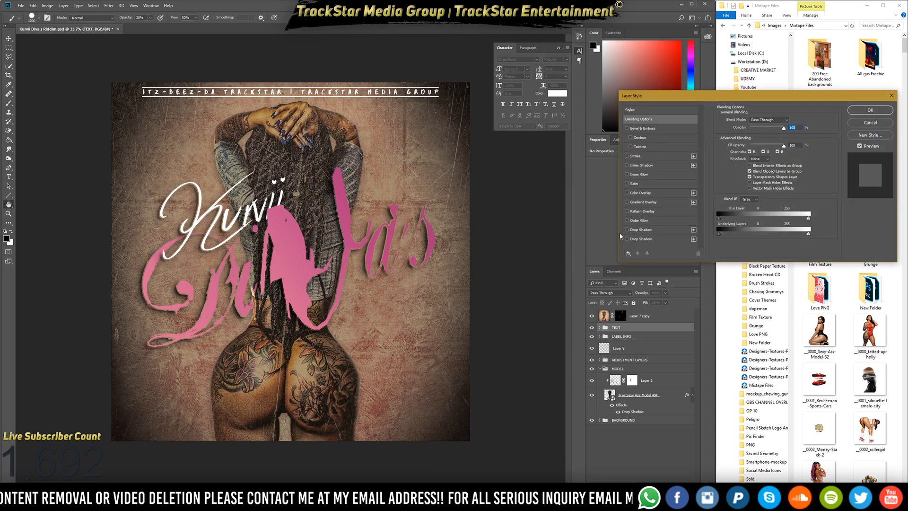
{"action": "left_click", "coordinate": [627, 221]}
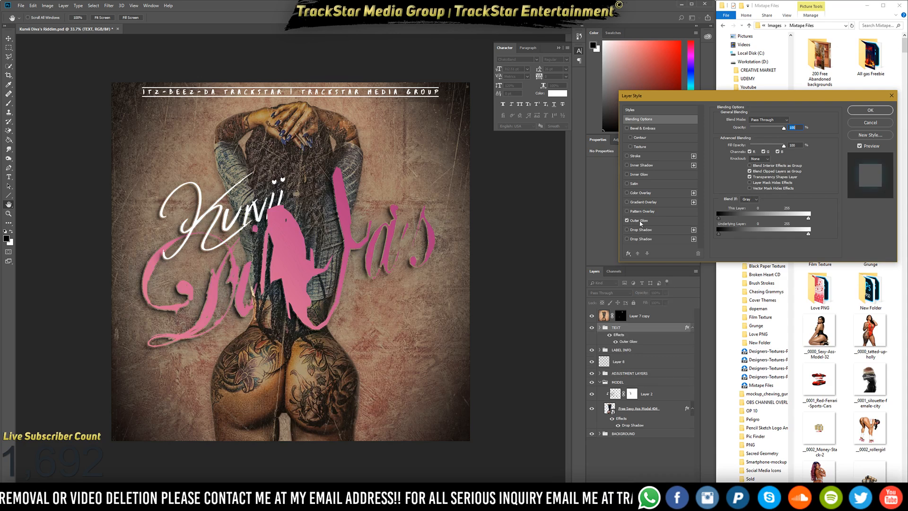
{"action": "left_click", "coordinate": [642, 221]}
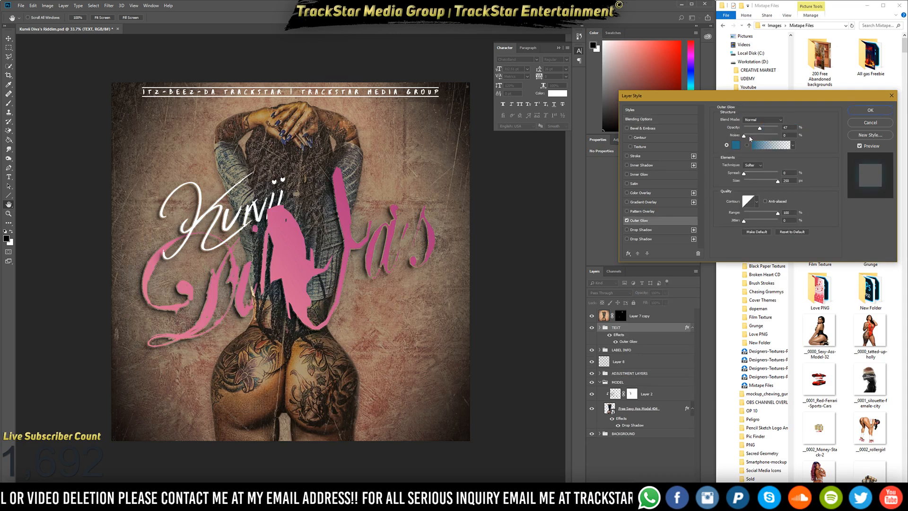
{"action": "left_click_drag", "start_coordinate": [758, 127], "coordinate": [779, 128]}
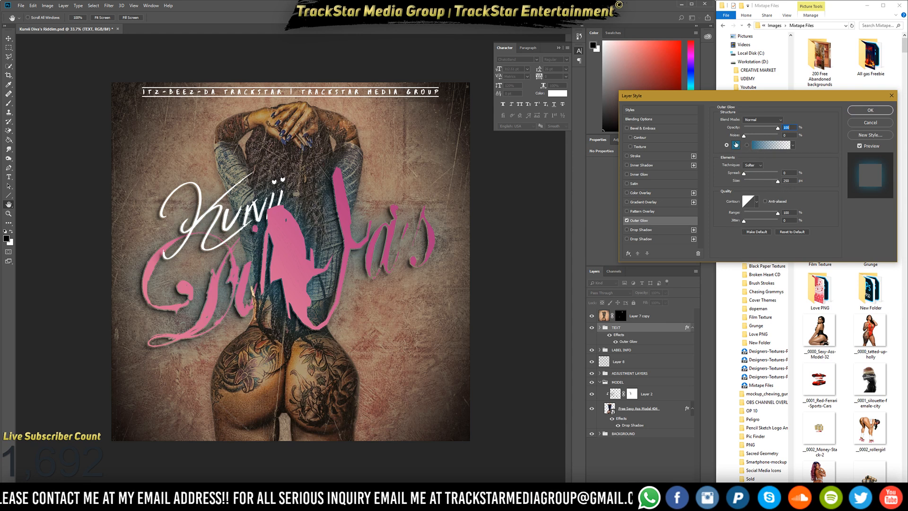
Try a white color and smaller size for the TEXT group's Outer Glow, and undo the effect.
{"action": "left_click", "coordinate": [737, 148]}
{"action": "left_click_drag", "start_coordinate": [734, 165], "coordinate": [524, 29]}
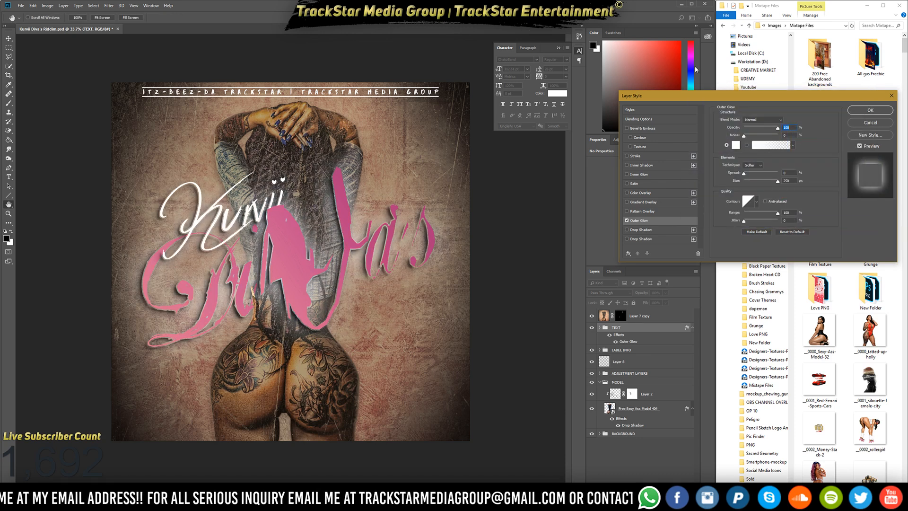
{"action": "left_click", "coordinate": [848, 106]}
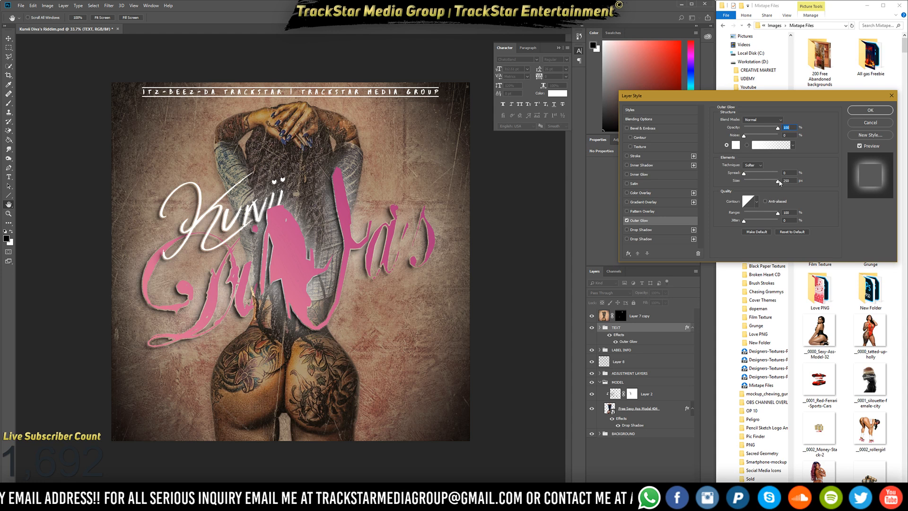
{"action": "left_click_drag", "start_coordinate": [778, 181], "coordinate": [751, 184]}
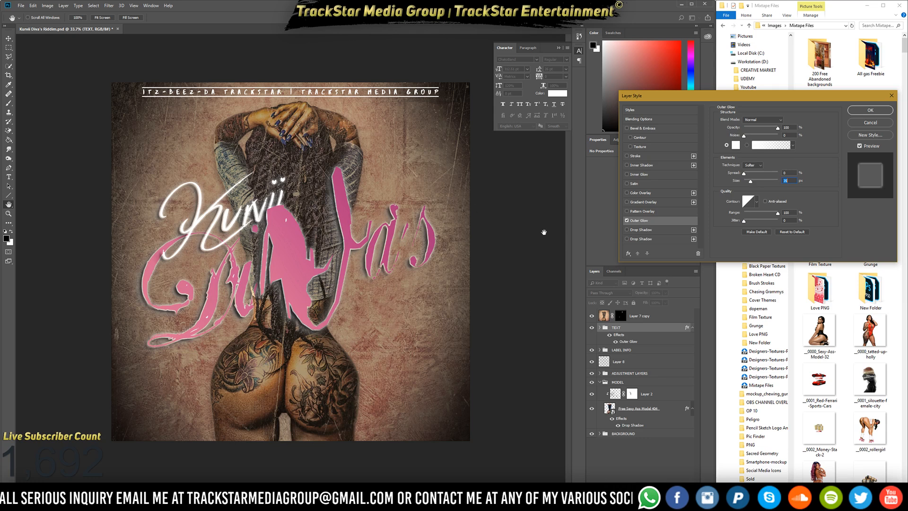
{"action": "key", "text": "Return"}
{"action": "key", "text": "b"}
{"action": "key", "text": "ctrl+z"}
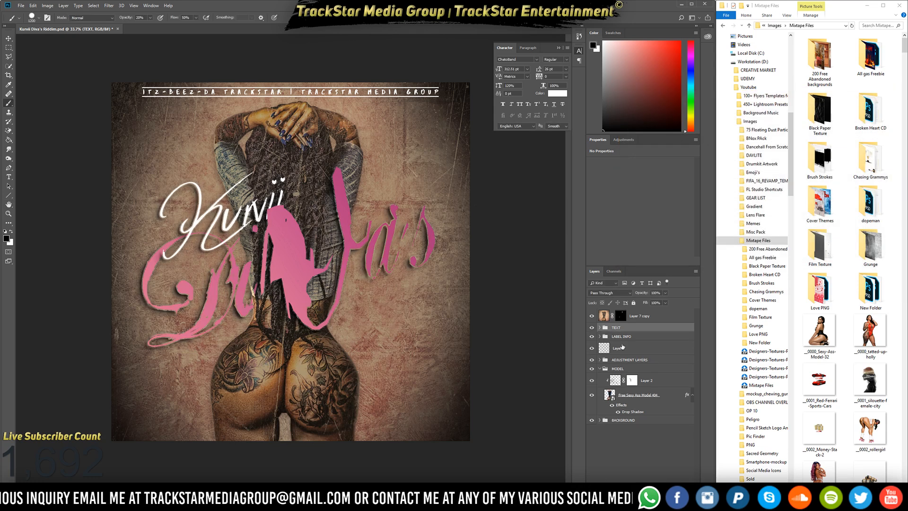
Try an Outer Glow on the "Di a's" text layer in the TEXT group, with its color set to white.
{"action": "left_click", "coordinate": [600, 327]}
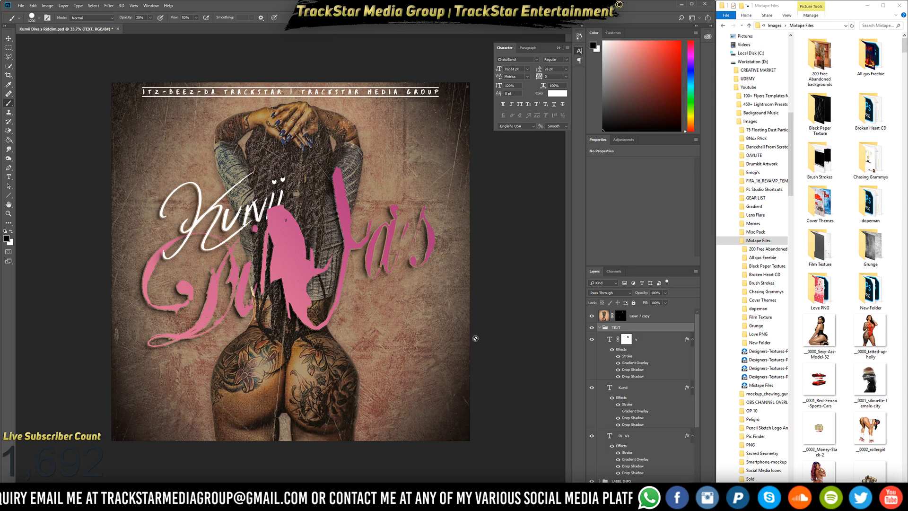
{"action": "scroll", "coordinate": [640, 405], "scroll_direction": "down", "scroll_amount": 1}
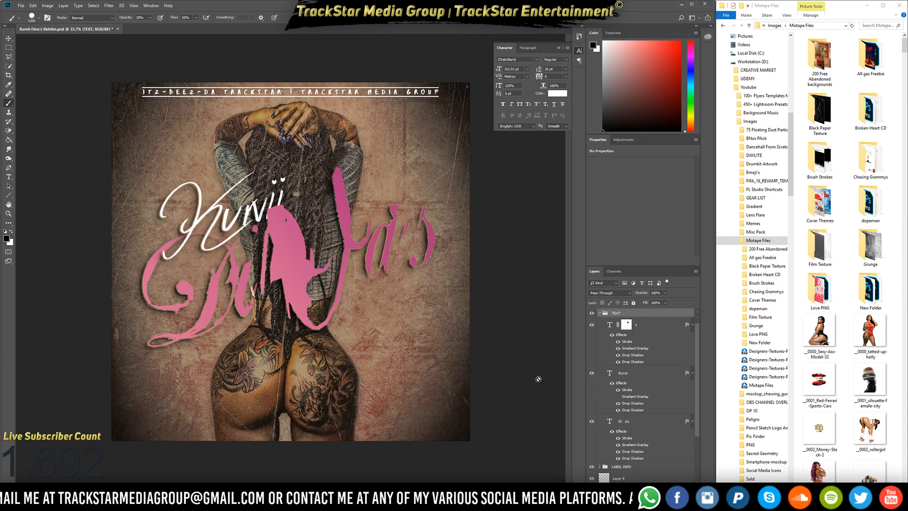
{"action": "right_click", "coordinate": [620, 426]}
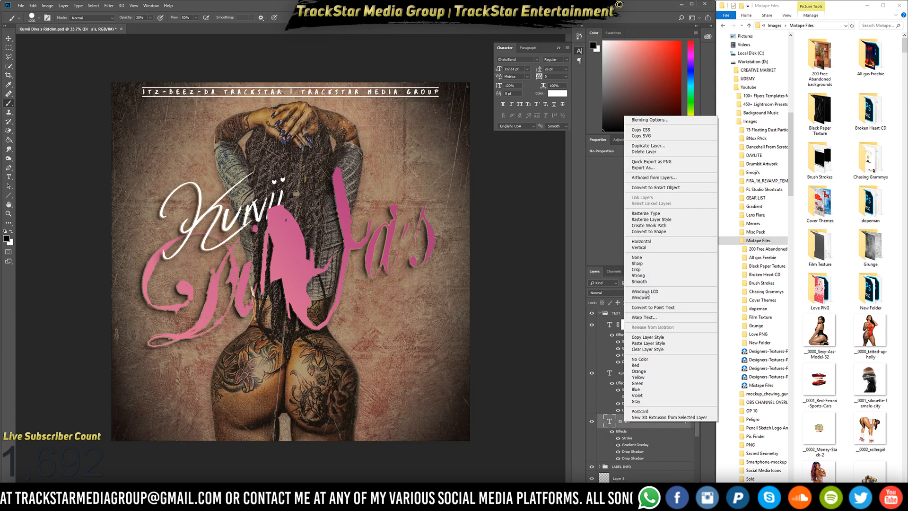
{"action": "left_click", "coordinate": [645, 122]}
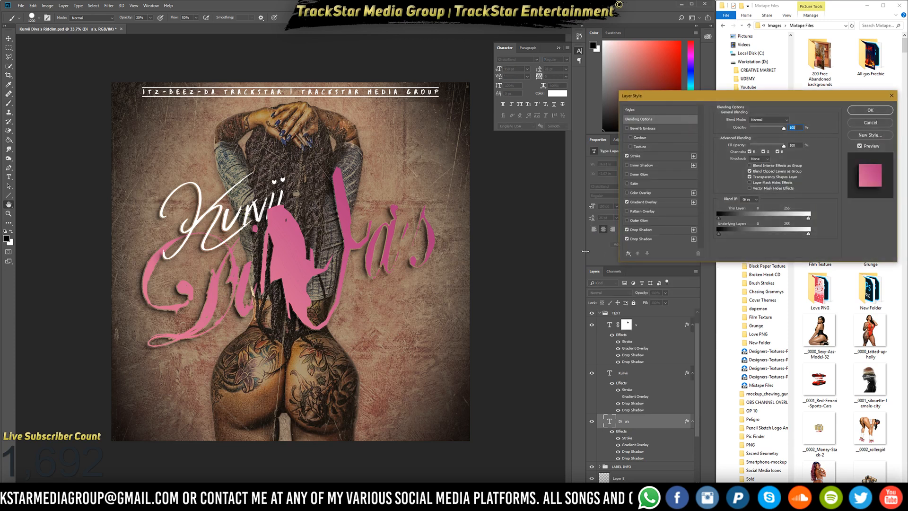
{"action": "left_click", "coordinate": [639, 220]}
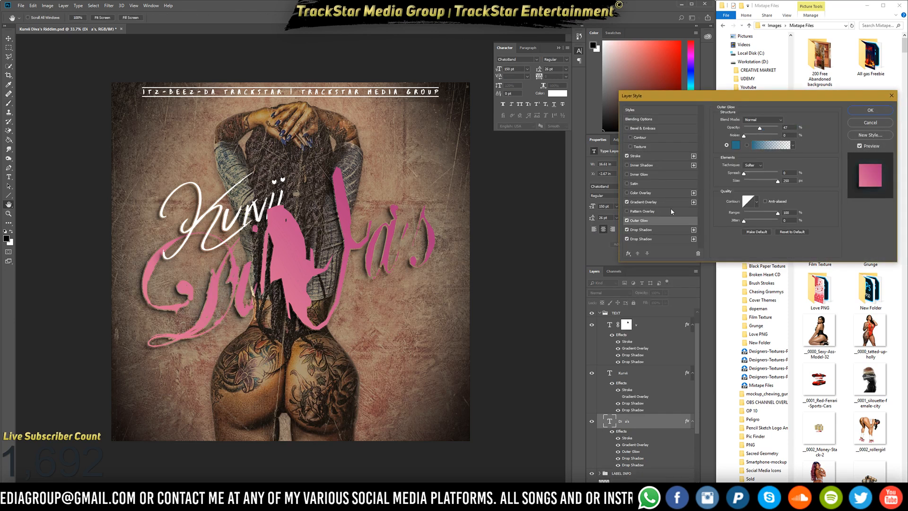
{"action": "left_click", "coordinate": [736, 146]}
{"action": "left_click", "coordinate": [687, 110]}
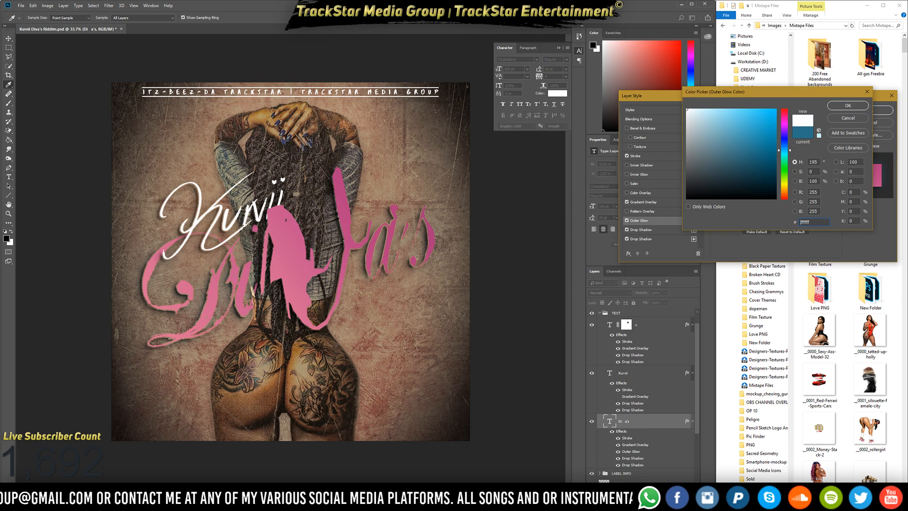
{"action": "key", "text": "Return"}
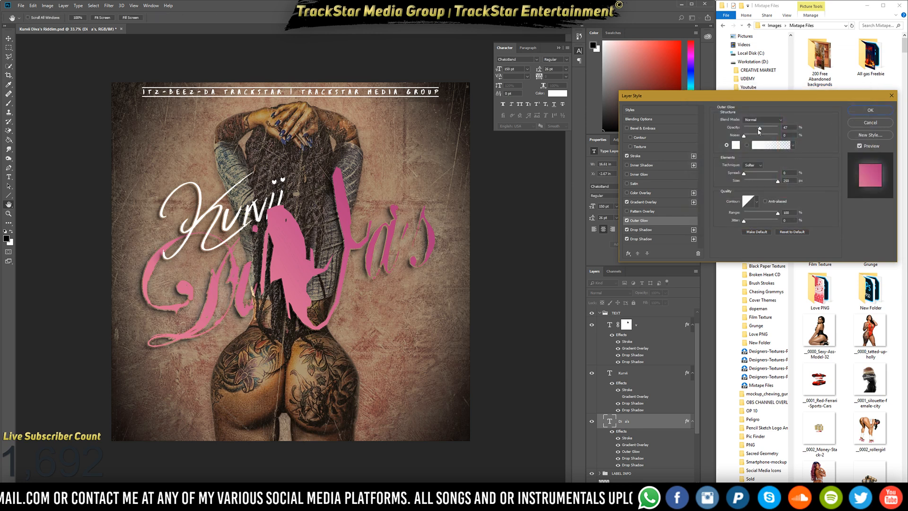
Try 100% opacity and a much smaller size for the "Di a's" Outer Glow, and discard the effect.
{"action": "left_click_drag", "start_coordinate": [759, 128], "coordinate": [781, 128]}
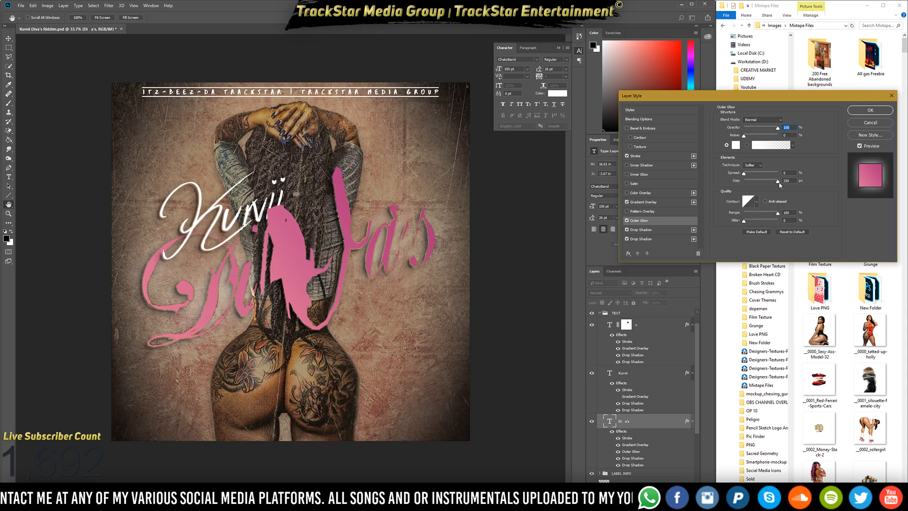
{"action": "left_click_drag", "start_coordinate": [781, 184], "coordinate": [756, 182]}
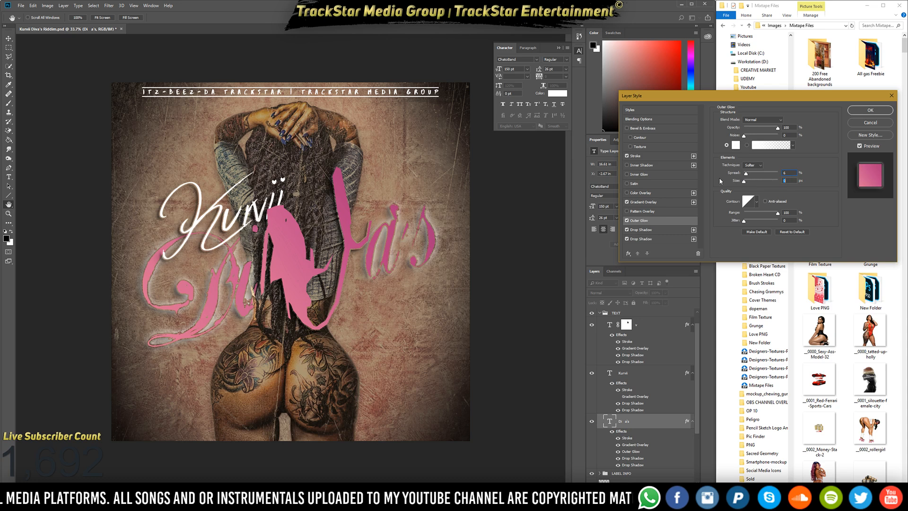
{"action": "key", "text": "Return"}
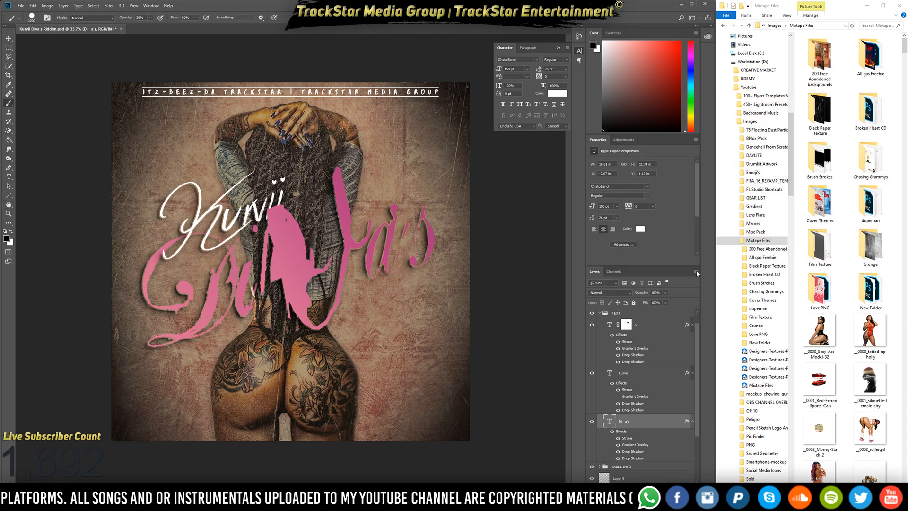
Enable an Inner Shadow on the "Di a's" layer and reduce its opacity to 0%.
{"action": "double_click", "coordinate": [630, 432]}
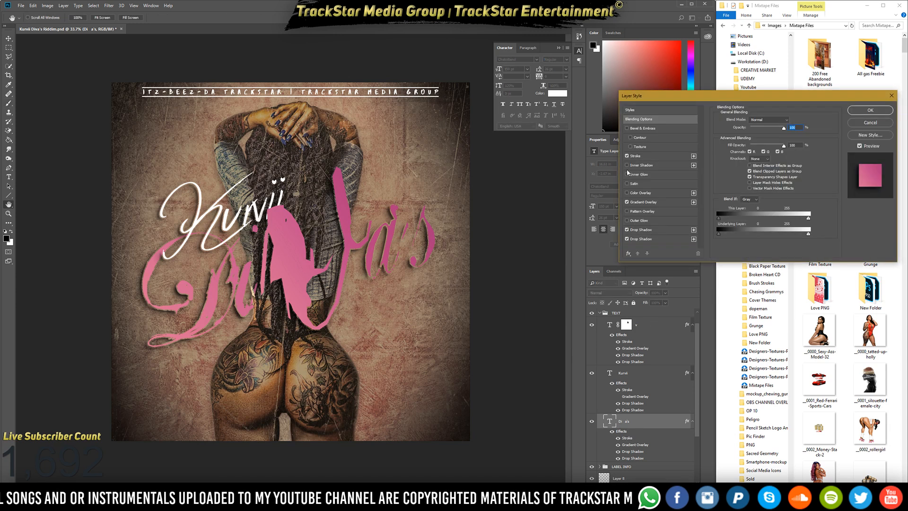
{"action": "left_click", "coordinate": [626, 165]}
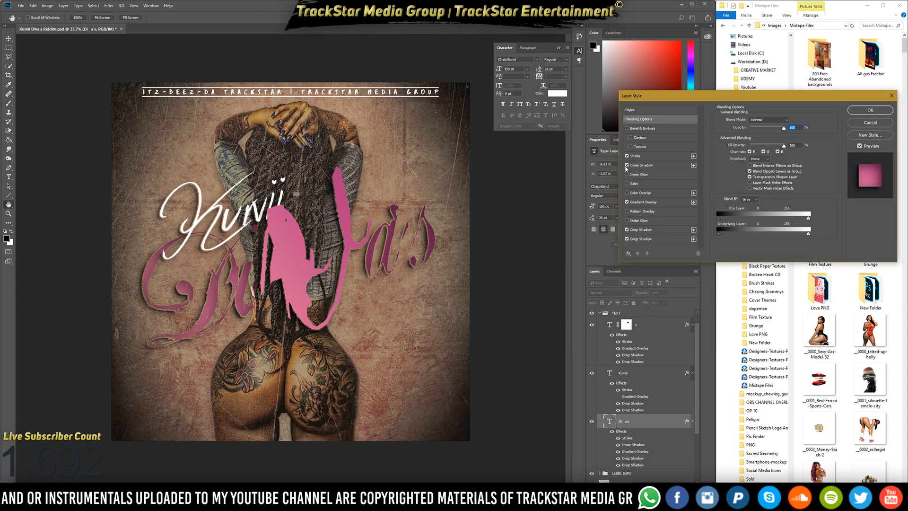
{"action": "left_click", "coordinate": [643, 166]}
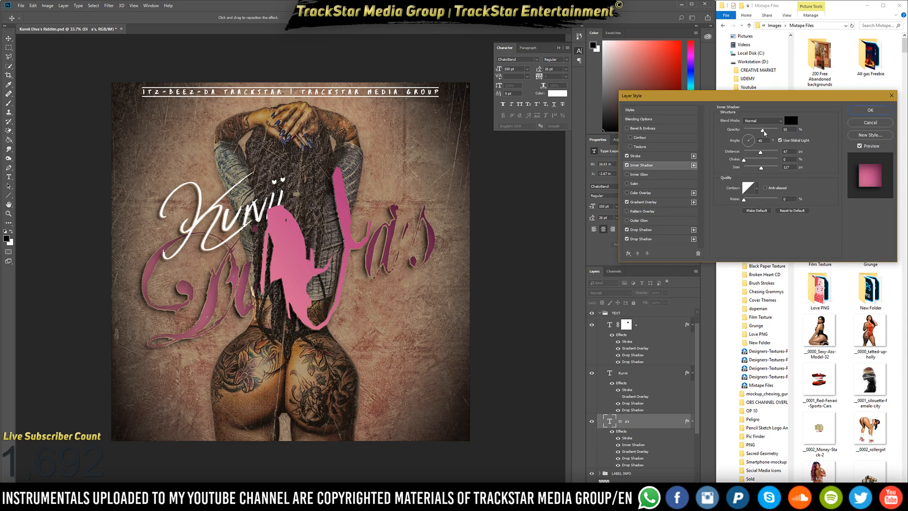
{"action": "left_click_drag", "start_coordinate": [762, 134], "coordinate": [745, 134]}
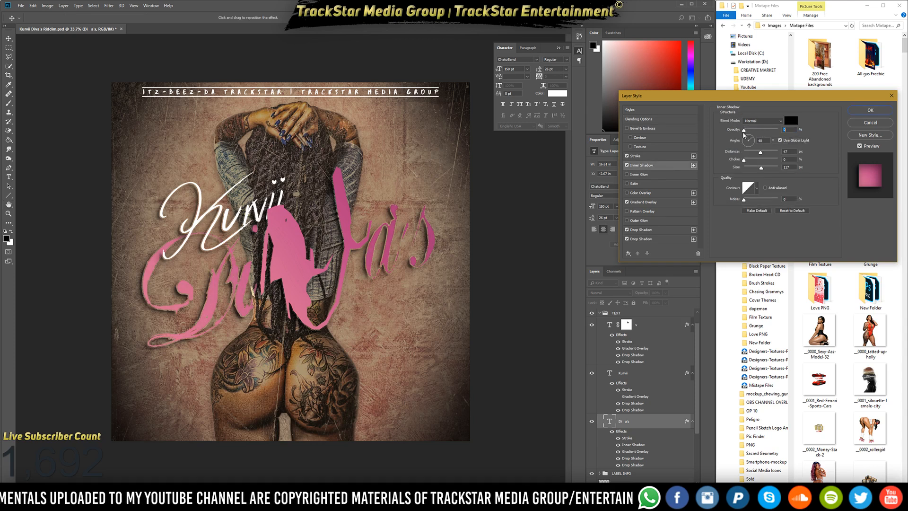
Enable an Inner Glow on the "Di a's" layer and set its color to light pink #ffb8da, starting from the title's sampled pink.
{"action": "left_click", "coordinate": [628, 174]}
{"action": "left_click", "coordinate": [646, 175]}
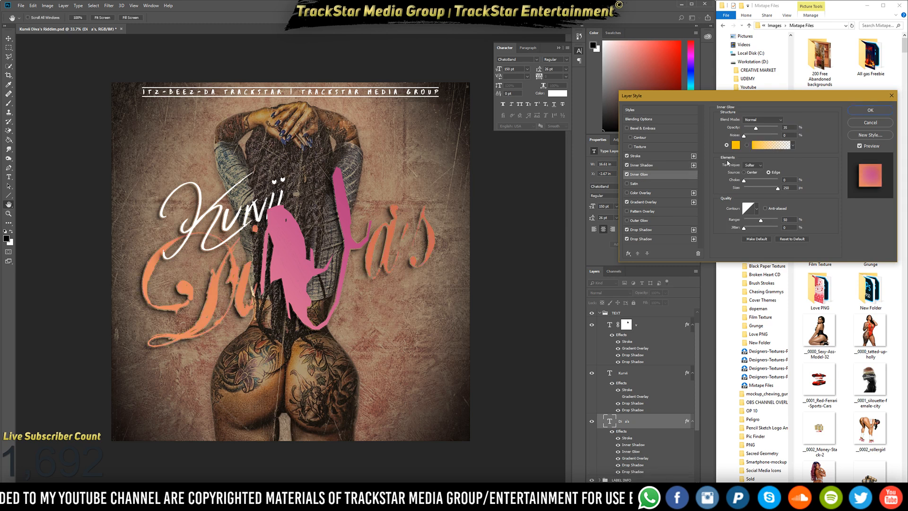
{"action": "left_click", "coordinate": [735, 148]}
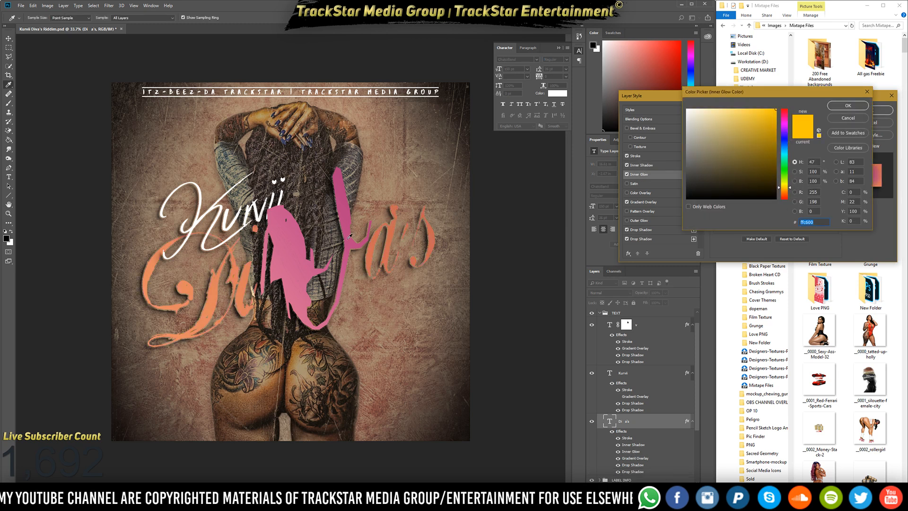
{"action": "key", "text": "alt"}
{"action": "left_click", "coordinate": [297, 245]}
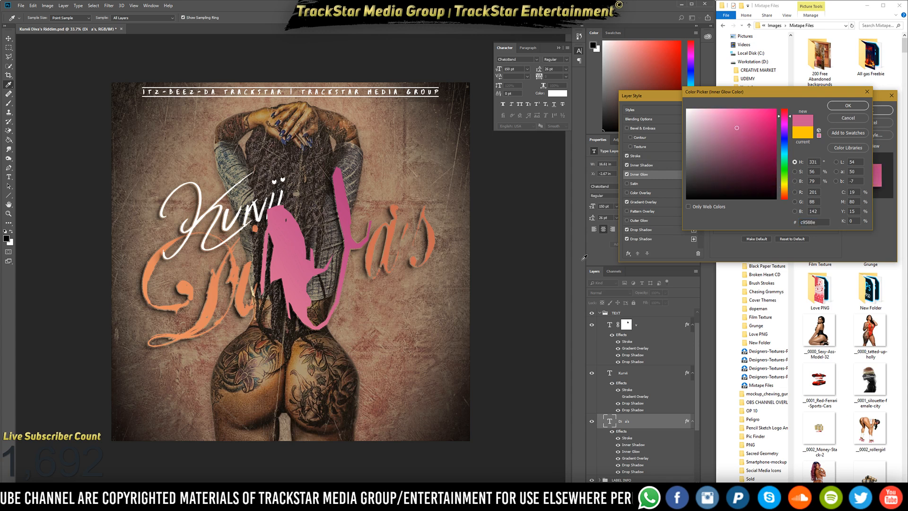
{"action": "left_click", "coordinate": [717, 115]}
{"action": "mouse_move", "coordinate": [718, 116]}
{"action": "left_mouse_down"}
{"action": "mouse_move", "coordinate": [687, 109]}
{"action": "mouse_move", "coordinate": [711, 110]}
{"action": "left_mouse_up"}
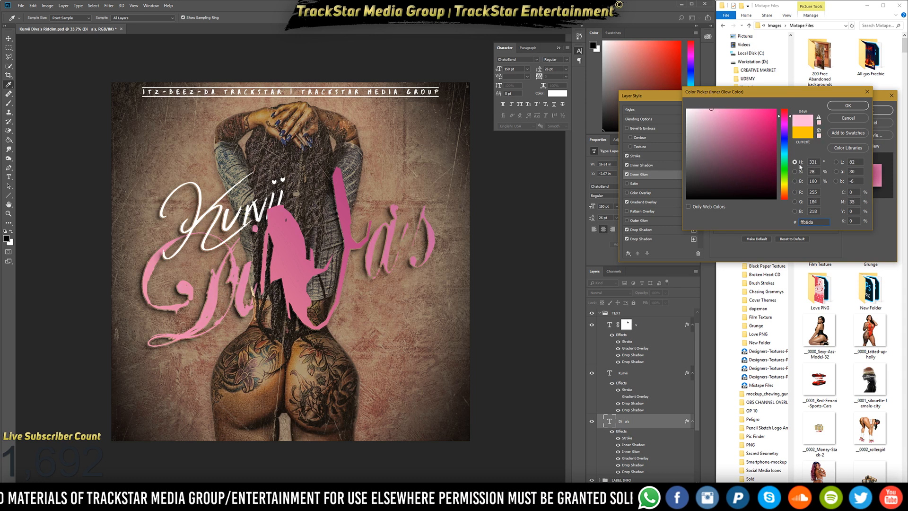
{"action": "key", "text": "Return"}
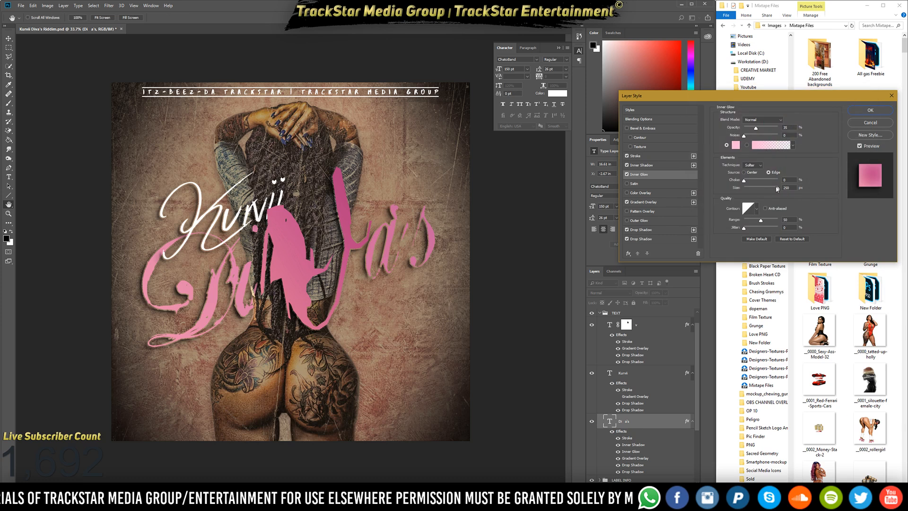
Reduce the "Di a's" Inner Glow to a much smaller size and a low opacity.
{"action": "left_click_drag", "start_coordinate": [767, 188], "coordinate": [750, 188]}
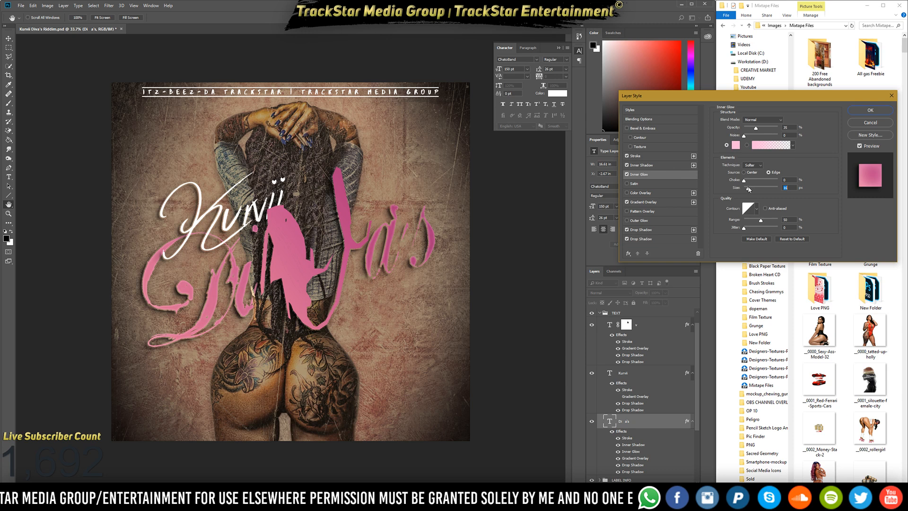
{"action": "key", "text": "alt"}
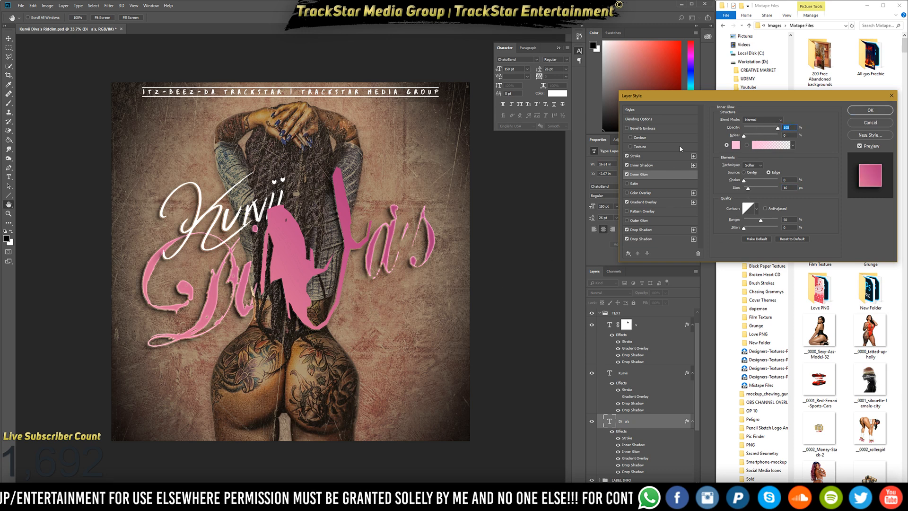
{"action": "left_click_drag", "start_coordinate": [761, 129], "coordinate": [748, 129]}
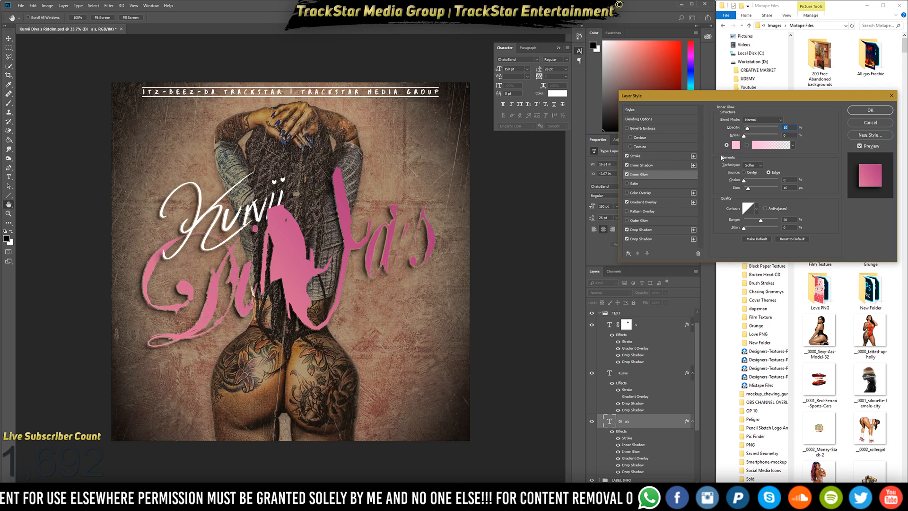
Change the "Di a's" Inner Glow color to a more saturated pink and apply the layer style.
{"action": "left_click", "coordinate": [736, 145]}
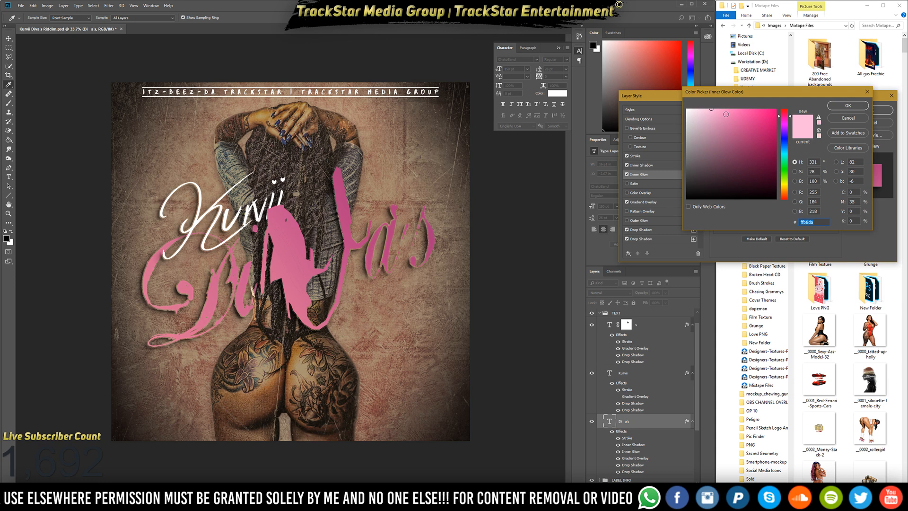
{"action": "mouse_move", "coordinate": [726, 114]}
{"action": "left_mouse_down"}
{"action": "mouse_move", "coordinate": [729, 99]}
{"action": "mouse_move", "coordinate": [742, 104]}
{"action": "left_mouse_up"}
{"action": "key", "text": "Return"}
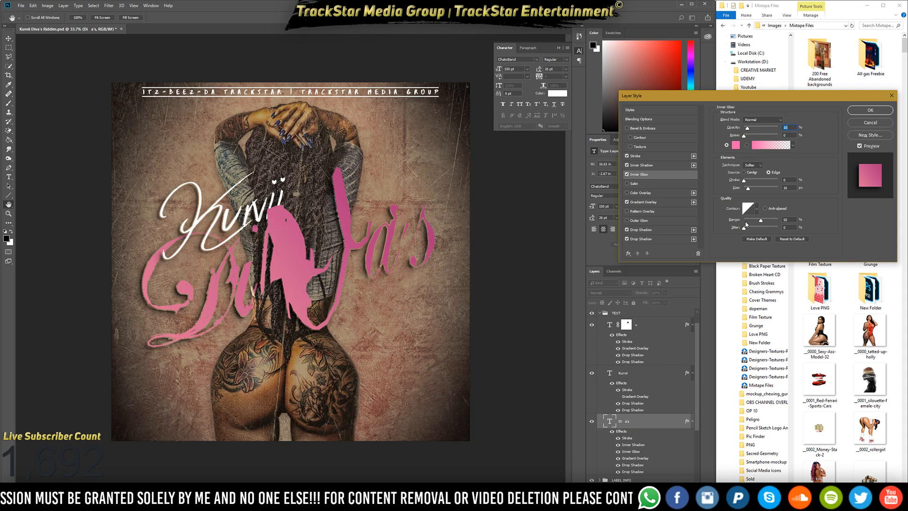
{"action": "key", "text": "Return"}
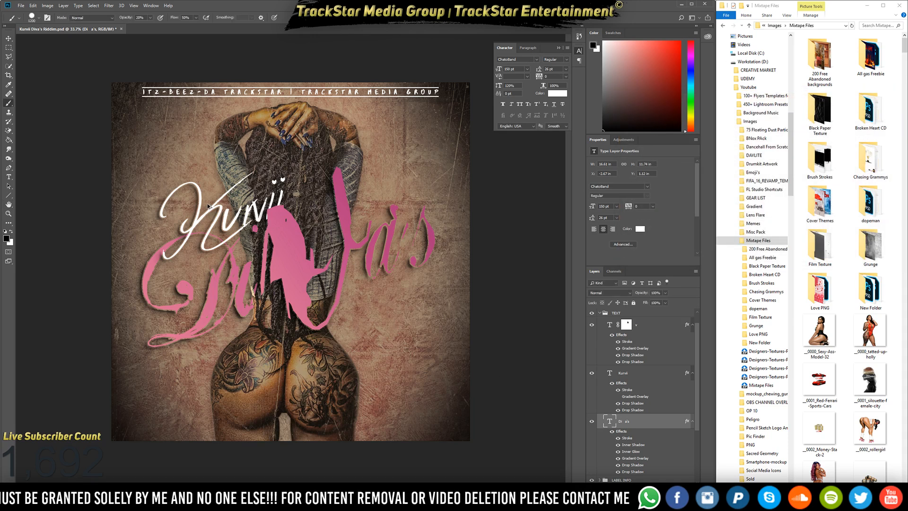
Duplicate the white "Kurvii" text and place the copy beneath the right end of the pink title, keeping it as editable type.
{"action": "mouse_move", "coordinate": [201, 199]}
{"action": "left_mouse_down"}
{"action": "mouse_move", "coordinate": [261, 203]}
{"action": "mouse_move", "coordinate": [359, 293]}
{"action": "left_mouse_up"}
{"action": "left_click", "coordinate": [381, 307]}
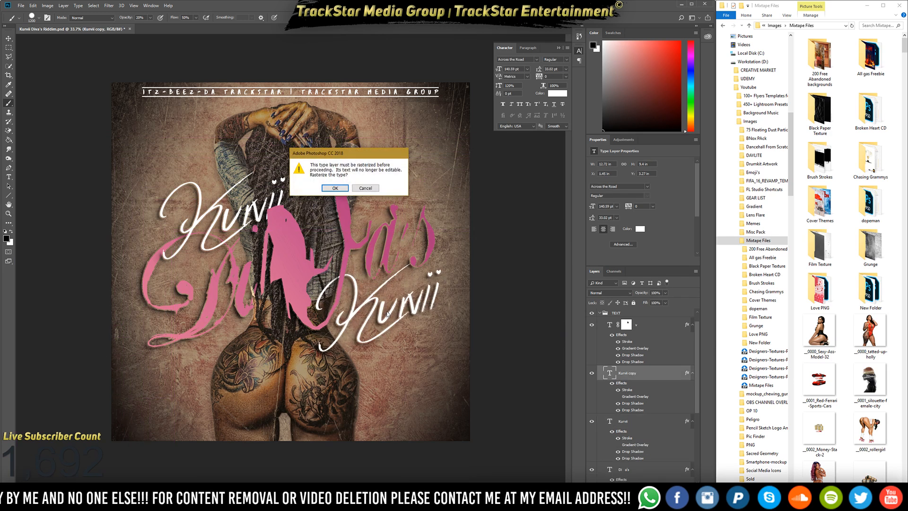
{"action": "key", "text": "Escape"}
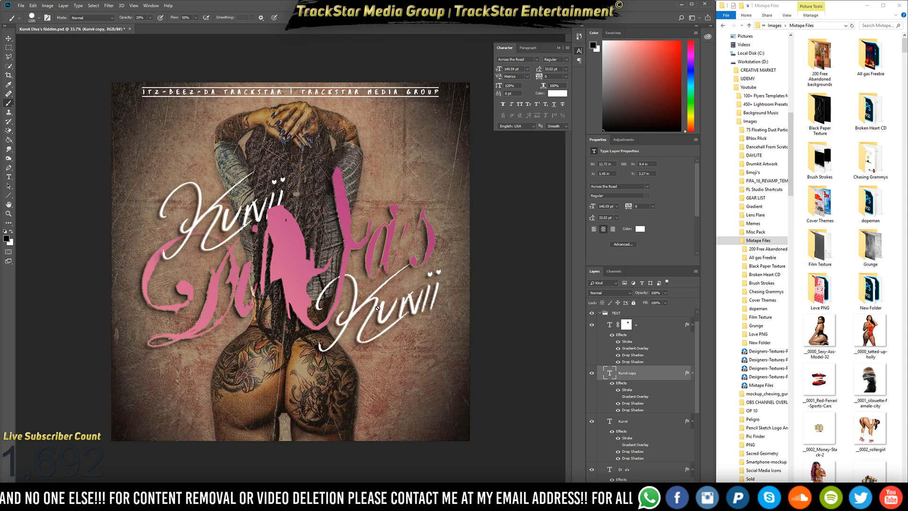
Replace the duplicated "Kurvii" text with "Riddim".
{"action": "key", "text": "t"}
{"action": "left_click", "coordinate": [381, 310]}
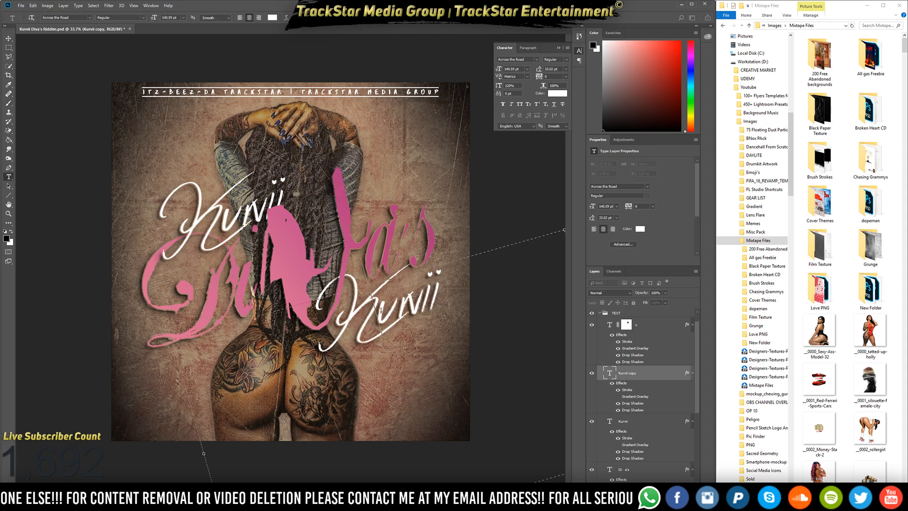
{"action": "key", "text": "ctrl+a"}
{"action": "type", "text": "Riddim"}
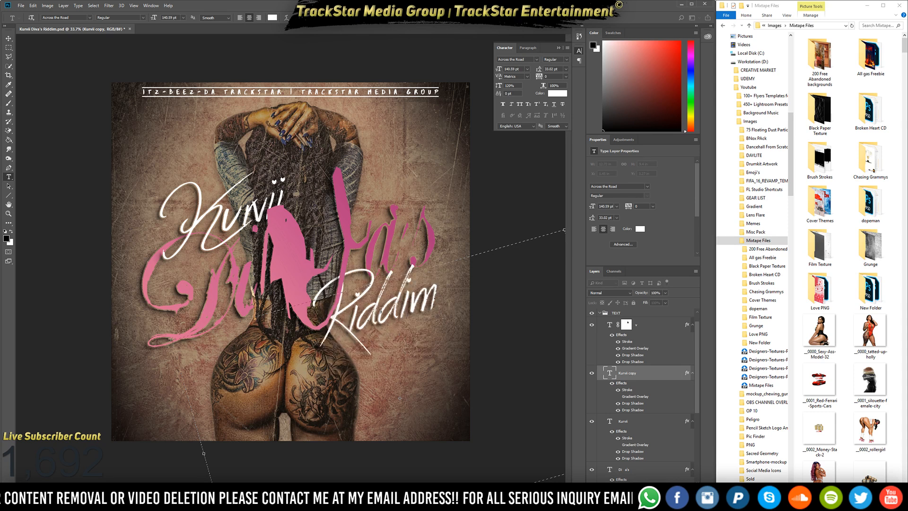
{"action": "key", "text": "ctrl+Return"}
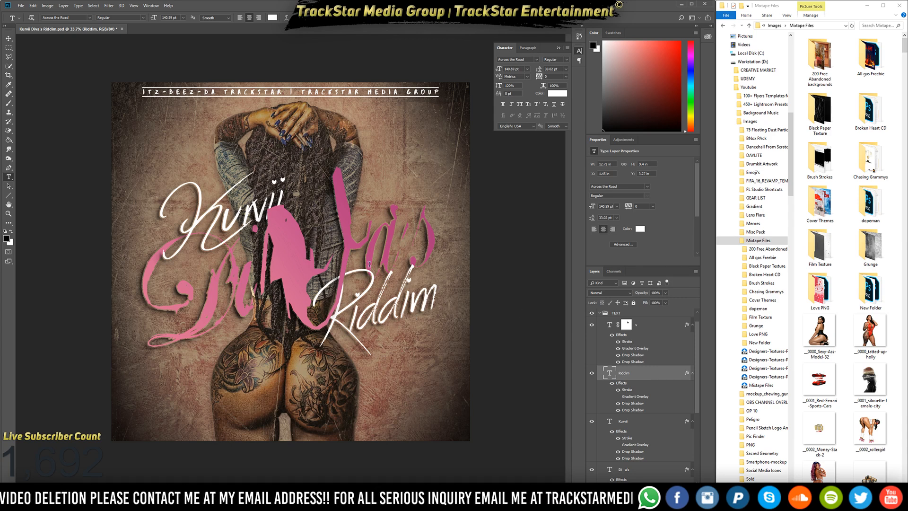
Select the four title text layers in the TEXT group, from the large "v" to "Di a's".
{"action": "scroll", "coordinate": [601, 359], "scroll_direction": "down", "scroll_amount": 1}
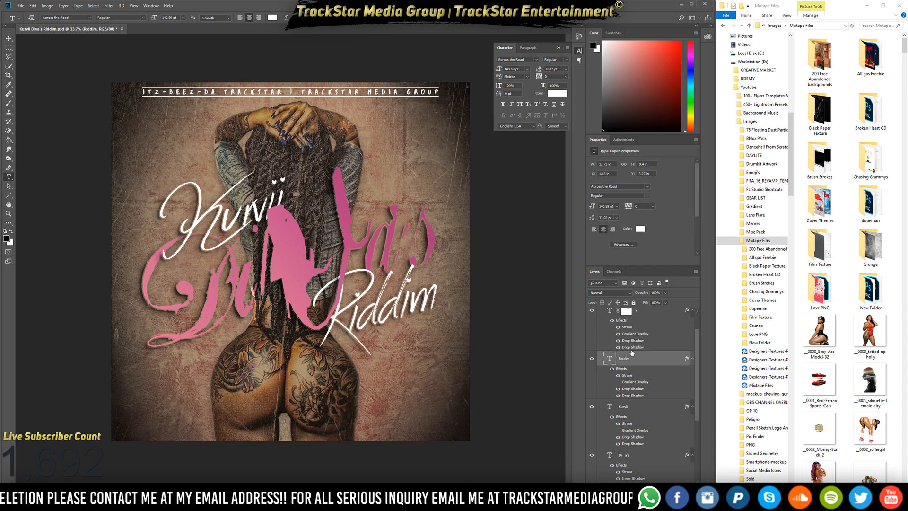
{"action": "scroll", "coordinate": [632, 353], "scroll_direction": "up", "scroll_amount": 2}
{"action": "left_click", "coordinate": [646, 340]}
{"action": "scroll", "coordinate": [661, 364], "scroll_direction": "down", "scroll_amount": 1}
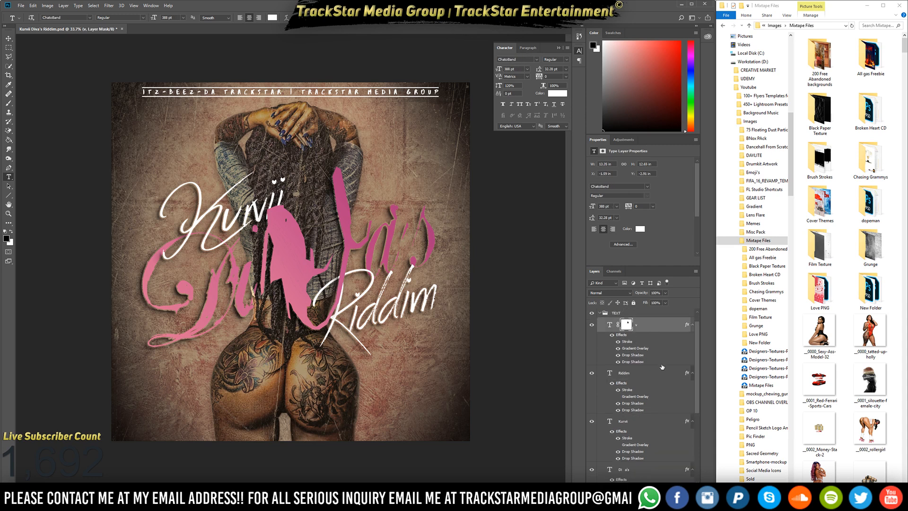
{"action": "scroll", "coordinate": [662, 367], "scroll_direction": "down", "scroll_amount": 4}
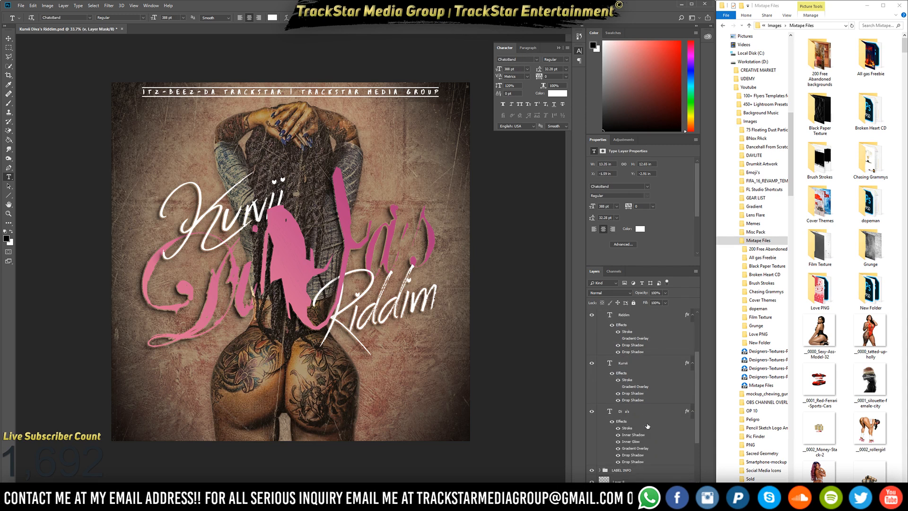
{"action": "left_click", "coordinate": [648, 425], "text": "shift"}
{"action": "scroll", "coordinate": [648, 425], "scroll_direction": "up", "scroll_amount": 5}
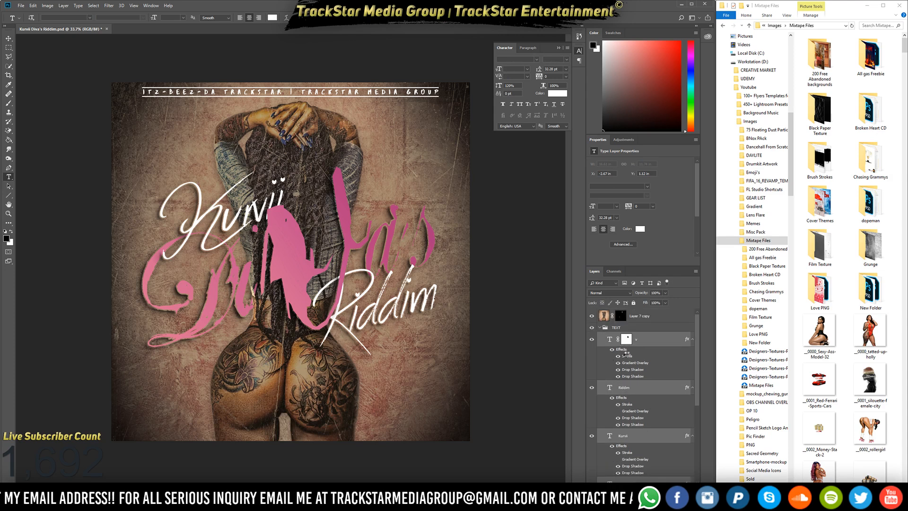
Hide everything except the title text and stamp the visible lettering into a new merged layer.
{"action": "key", "text": "ctrl+alt+shift+e"}
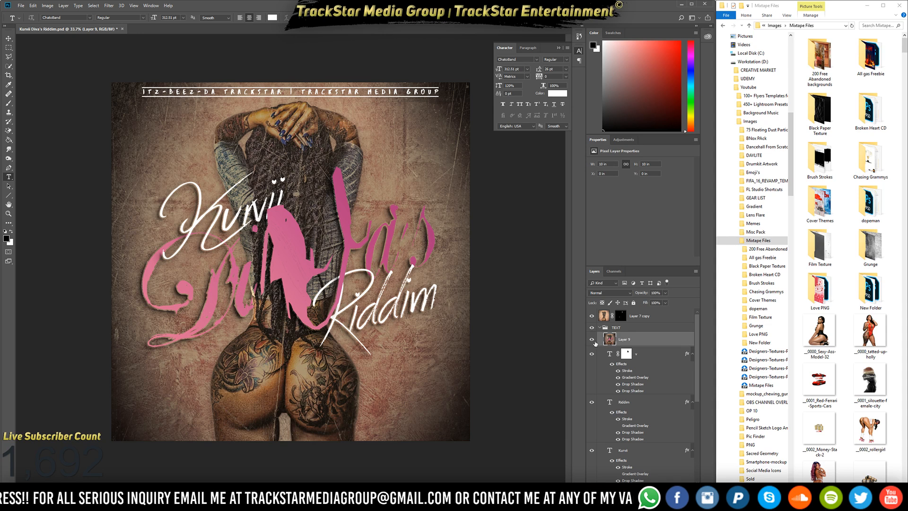
{"action": "key", "text": "ctrl+z"}
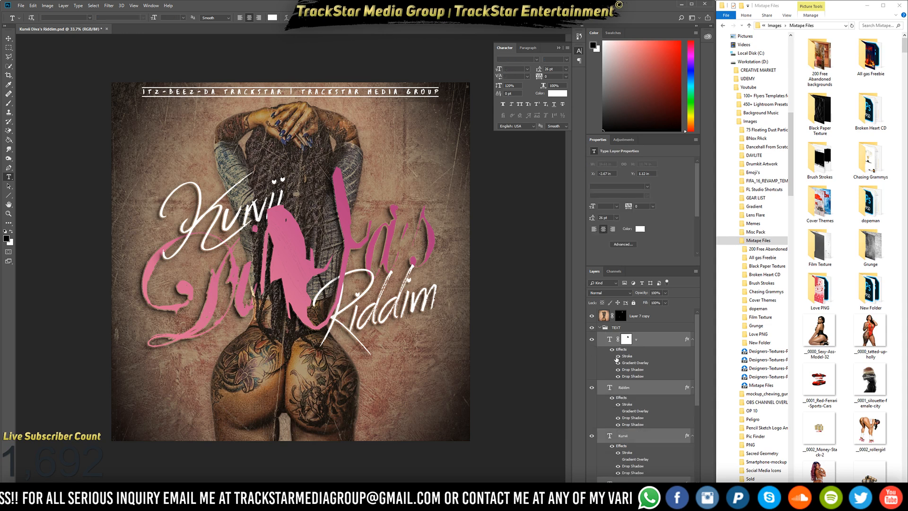
{"action": "right_click", "coordinate": [594, 341]}
{"action": "left_click", "coordinate": [615, 353]}
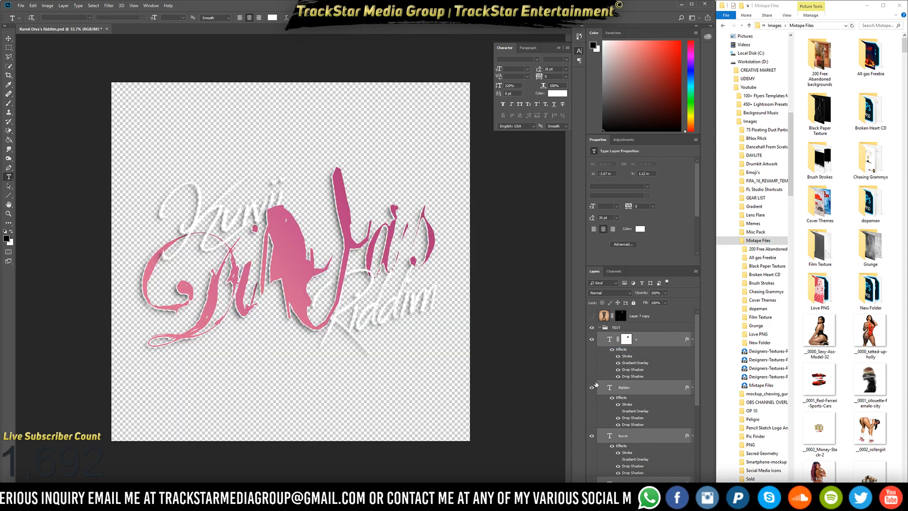
{"action": "scroll", "coordinate": [661, 376], "scroll_direction": "down", "scroll_amount": 1}
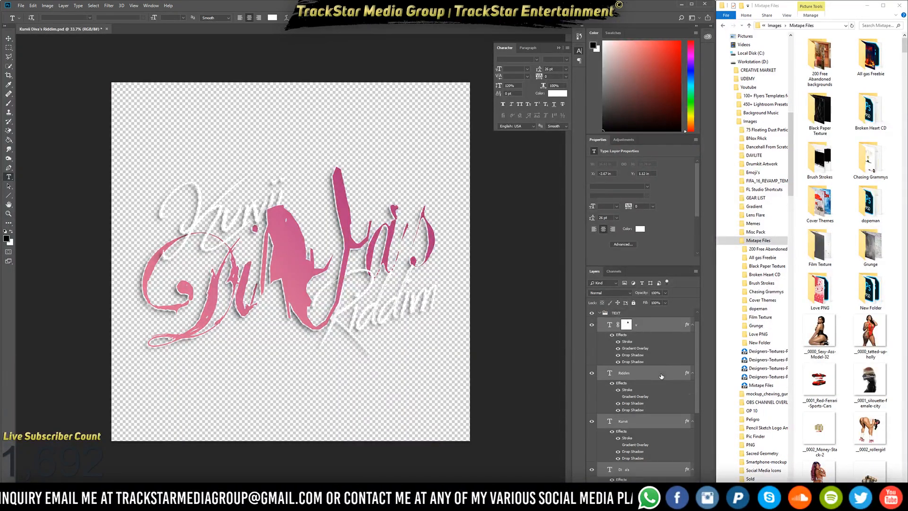
{"action": "scroll", "coordinate": [662, 376], "scroll_direction": "up", "scroll_amount": 1}
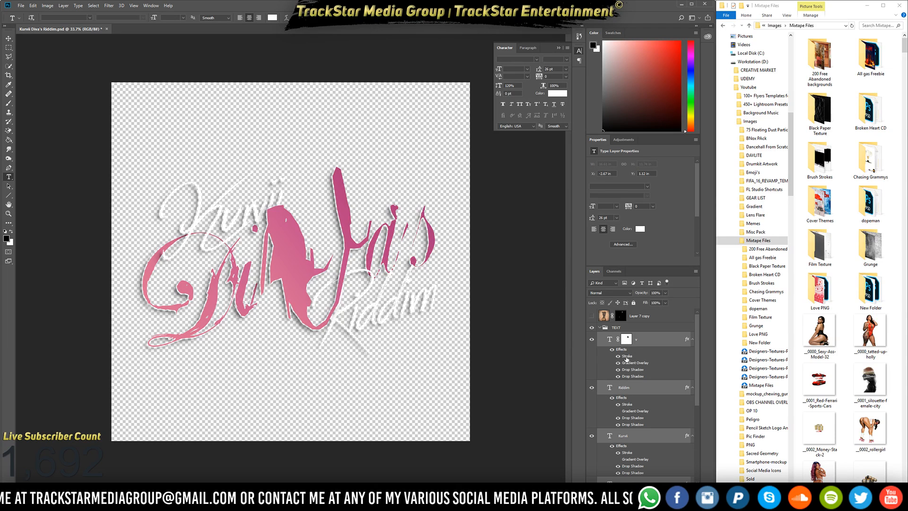
{"action": "key", "text": "ctrl+shift+alt+e"}
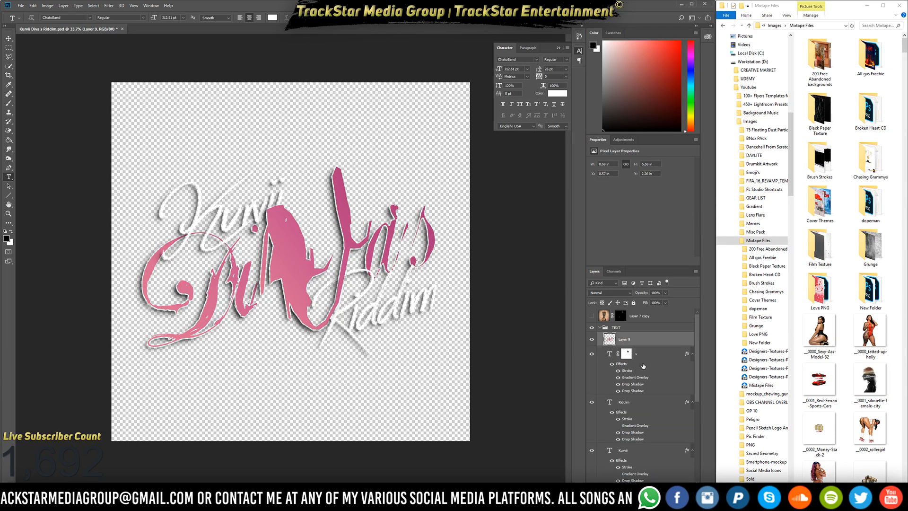
Move the merged title layer out above the TEXT group, collapse the group, and show all other layers again.
{"action": "left_click_drag", "start_coordinate": [627, 339], "coordinate": [627, 324]}
{"action": "left_click", "coordinate": [600, 342]}
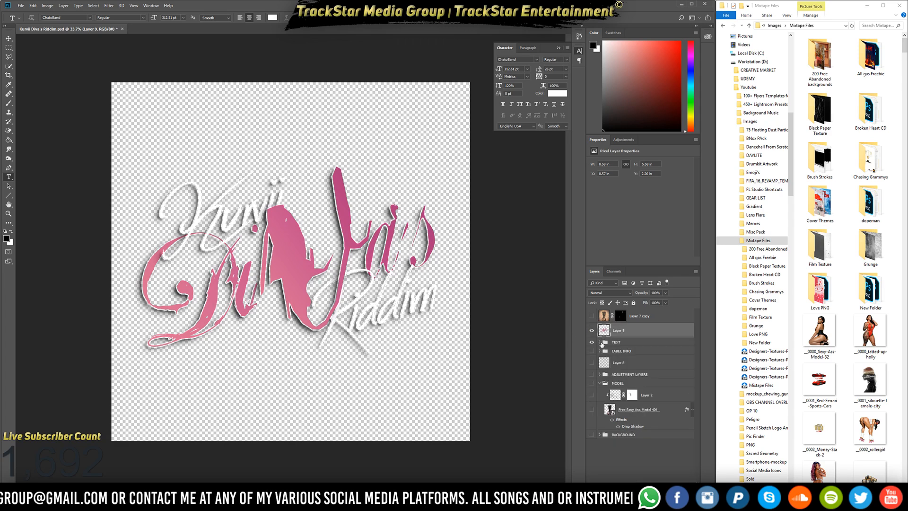
{"action": "right_click", "coordinate": [594, 331]}
{"action": "left_click", "coordinate": [624, 344]}
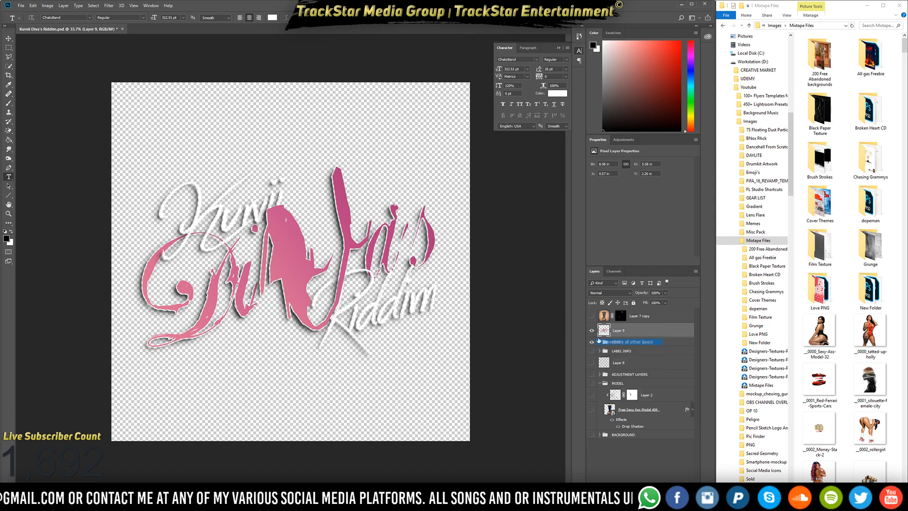
{"action": "right_click", "coordinate": [592, 333]}
{"action": "left_click", "coordinate": [625, 344]}
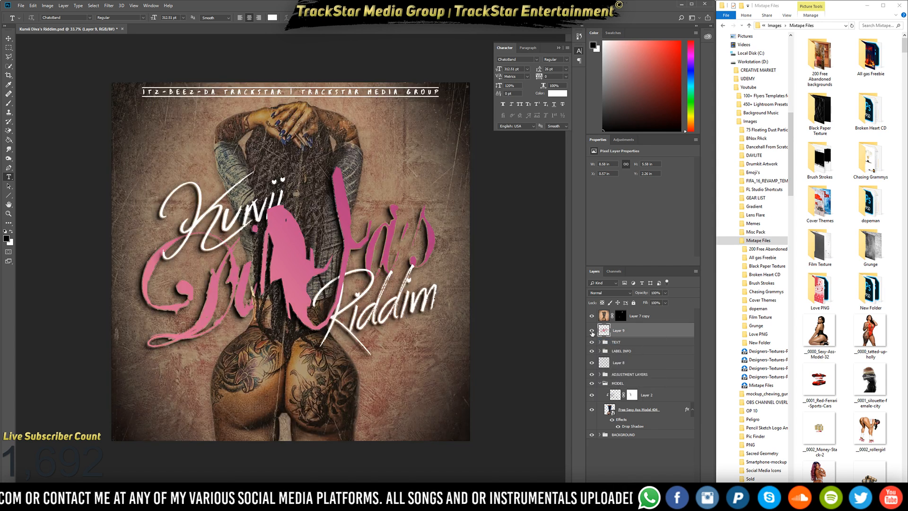
Hide the TEXT group, toggling its visibility to compare the title with and without it.
{"action": "left_click", "coordinate": [592, 342]}
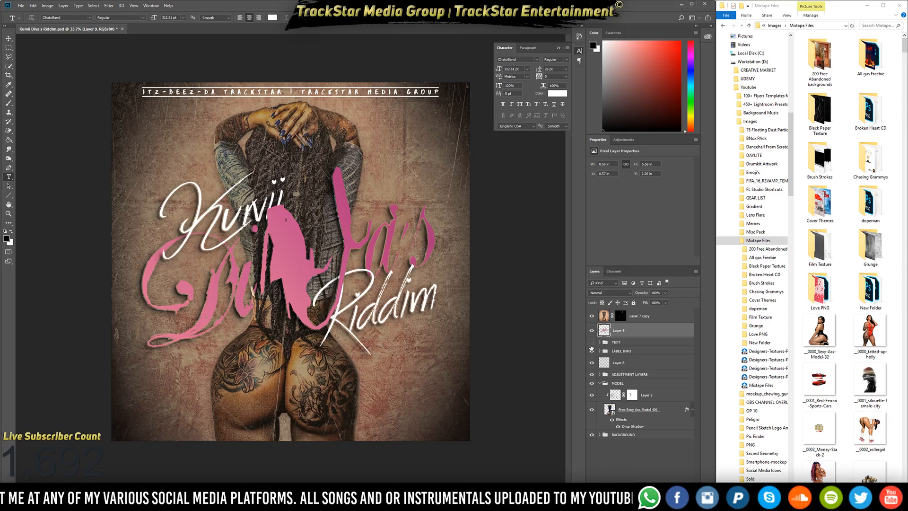
{"action": "left_click", "coordinate": [592, 344]}
{"action": "left_click", "coordinate": [591, 343]}
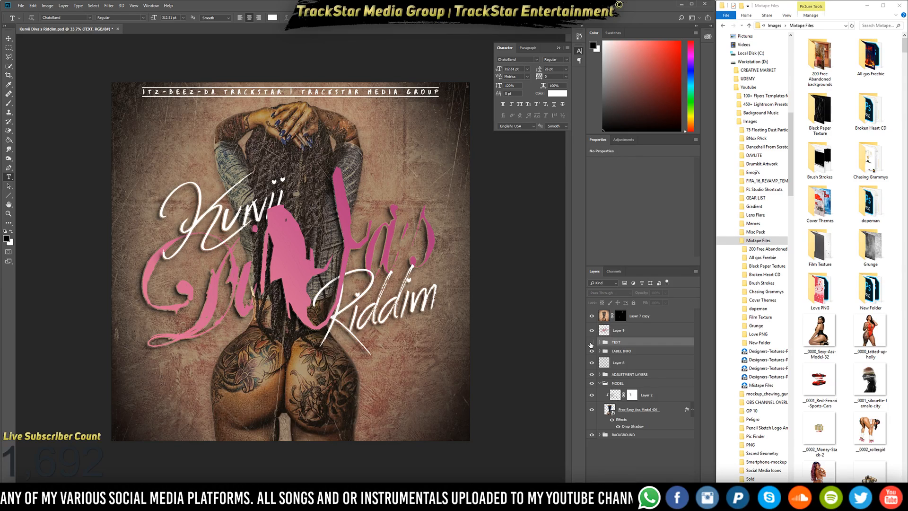
{"action": "left_click", "coordinate": [592, 343]}
{"action": "left_click", "coordinate": [591, 343]}
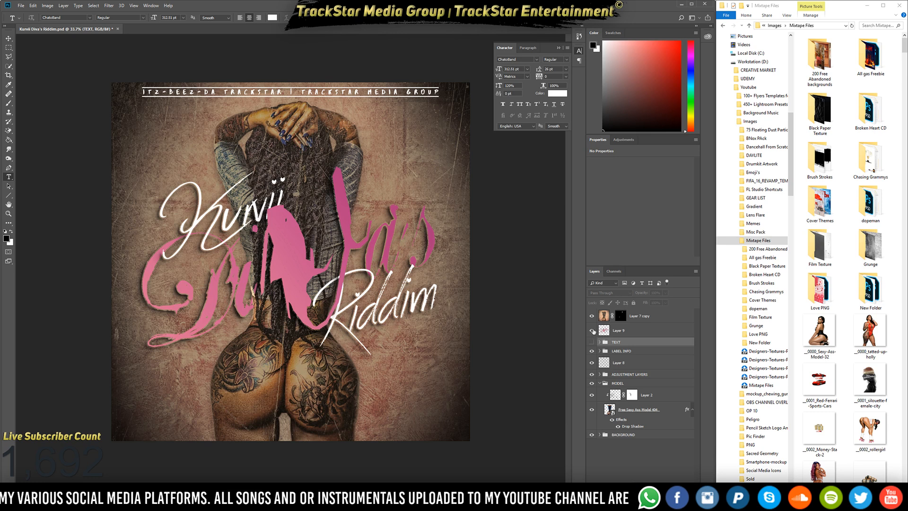
Select the merged title layer, Layer 9, above the TEXT group.
{"action": "right_click", "coordinate": [610, 331]}
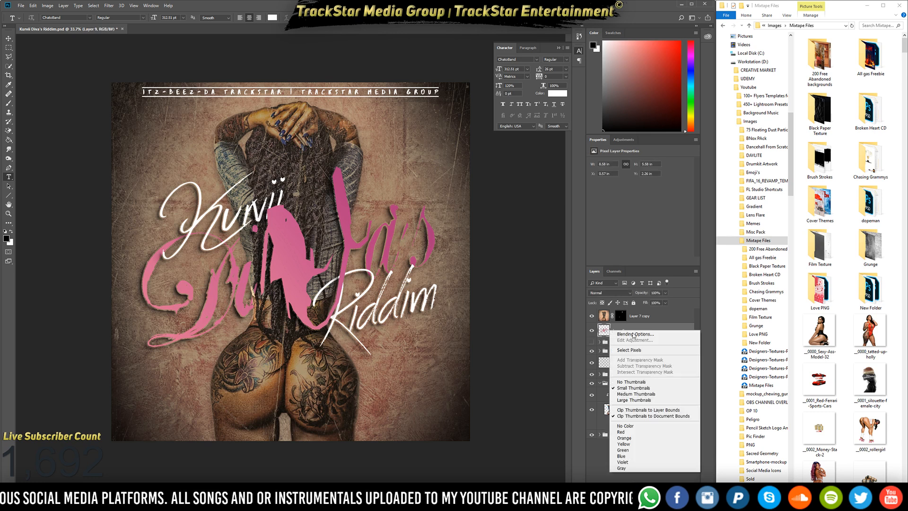
{"action": "left_click", "coordinate": [118, 5]}
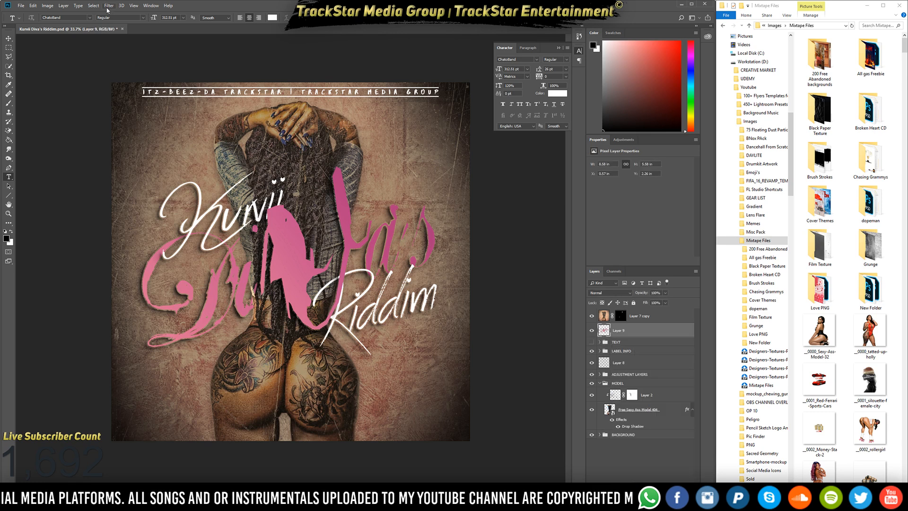
{"action": "left_click", "coordinate": [109, 6]}
{"action": "mouse_move", "coordinate": [141, 174]}
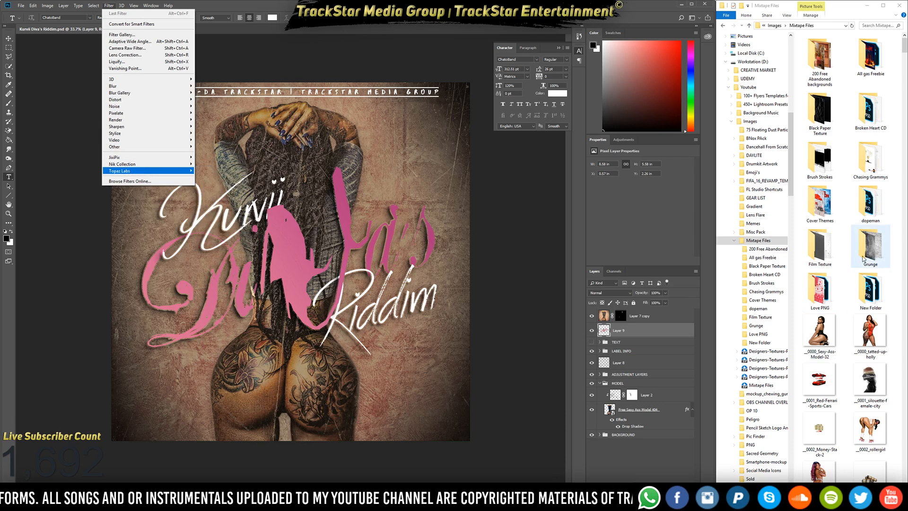
Place the dark scratched texture from the Grunge folder above the merged title layer and clip it to the lettering.
{"action": "left_click", "coordinate": [880, 252]}
{"action": "double_click", "coordinate": [880, 252]}
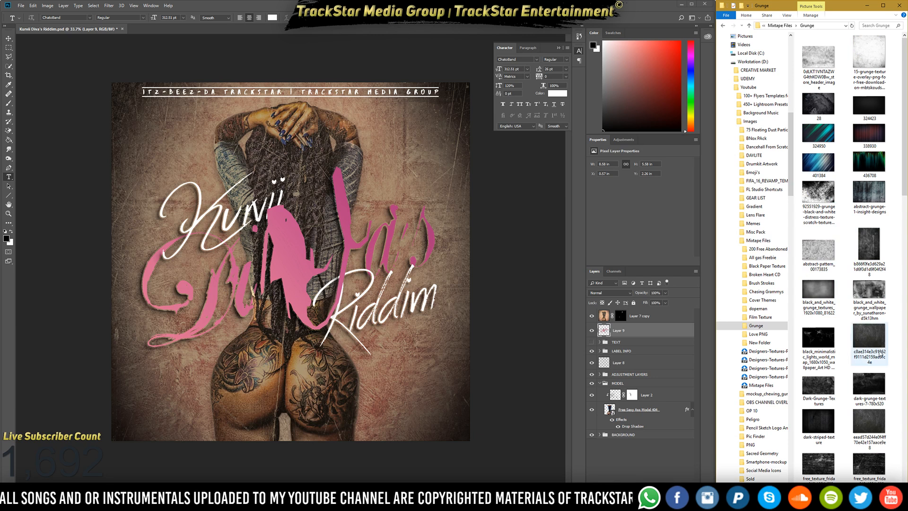
{"action": "left_click_drag", "start_coordinate": [876, 425], "coordinate": [491, 380]}
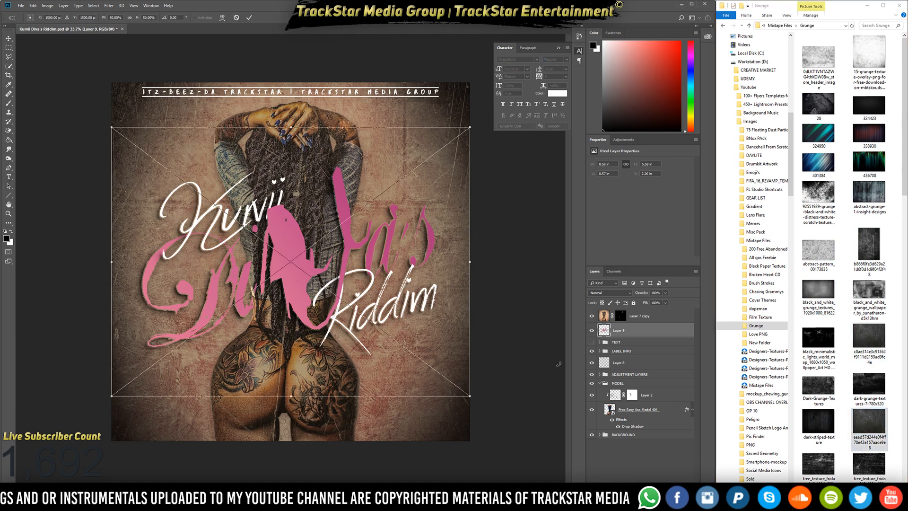
{"action": "key", "text": "Return"}
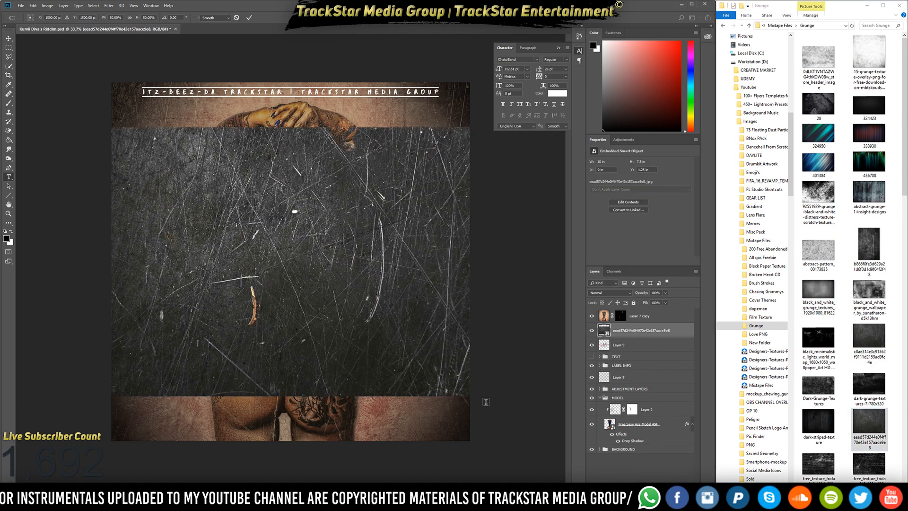
{"action": "right_click", "coordinate": [630, 335]}
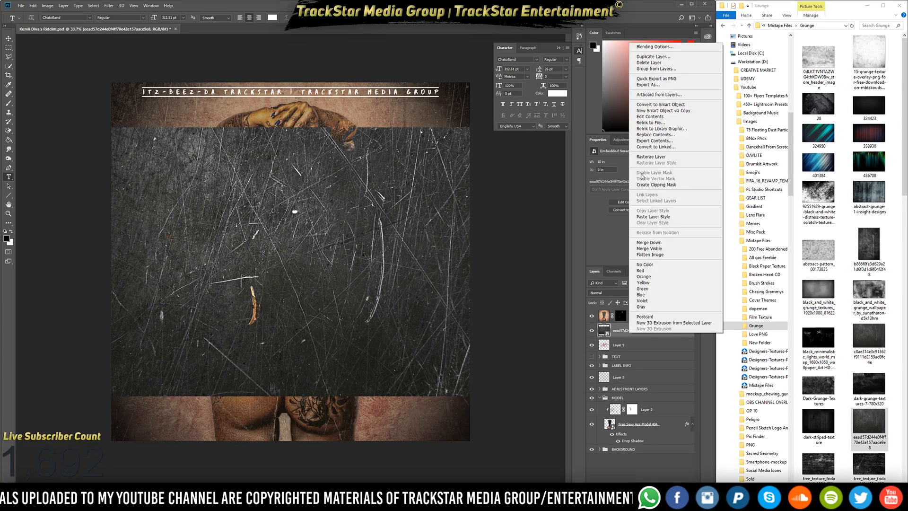
{"action": "left_click", "coordinate": [652, 184]}
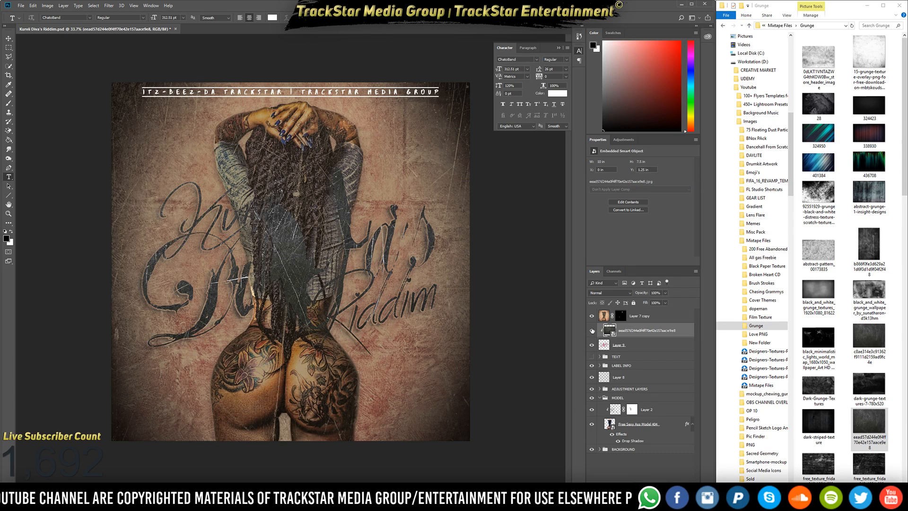
Hide every layer except the merged title layer and its clipped grunge texture.
{"action": "right_click", "coordinate": [592, 331]}
{"action": "right_click", "coordinate": [592, 345]}
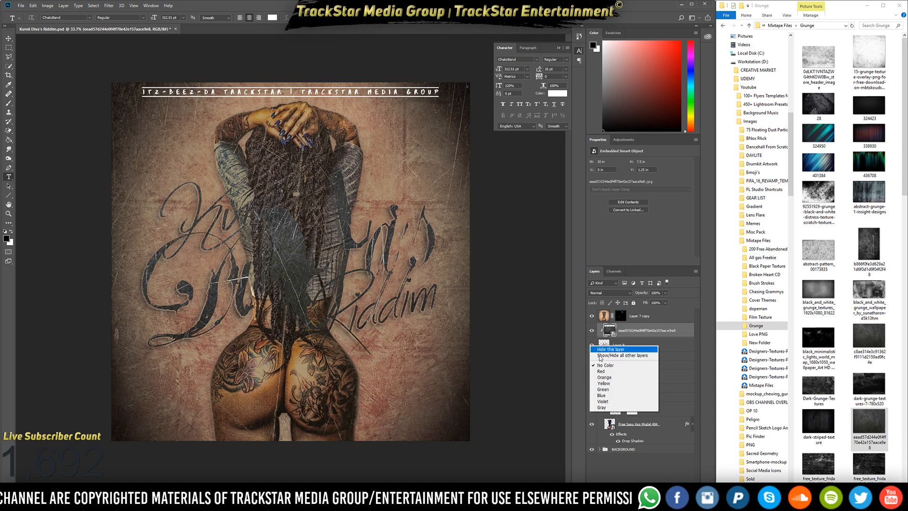
{"action": "left_click", "coordinate": [611, 356]}
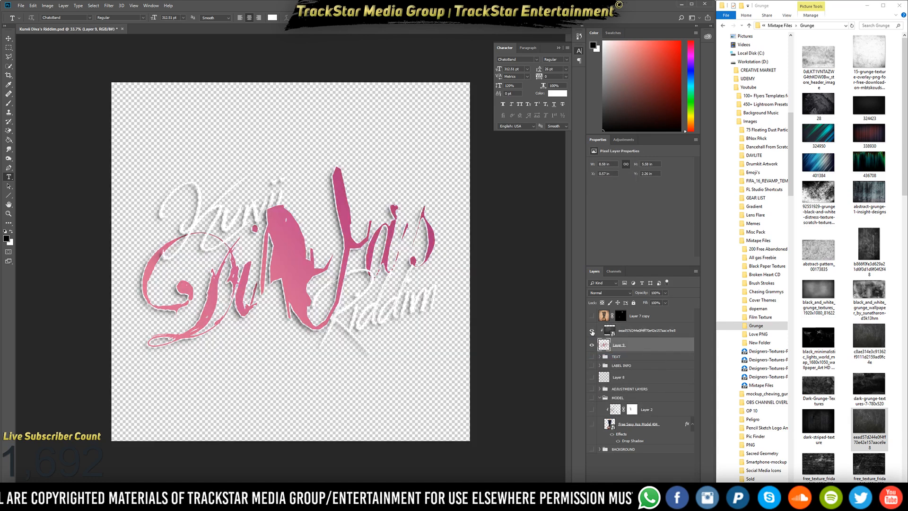
{"action": "left_click", "coordinate": [592, 330]}
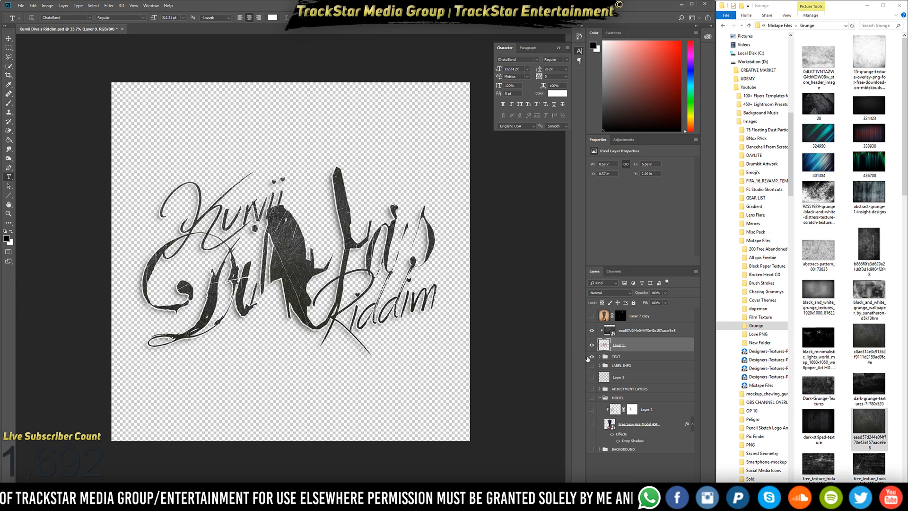
Make the TEXT group visible, expand it, and show the four text layers inside it.
{"action": "left_click", "coordinate": [592, 357]}
{"action": "left_click", "coordinate": [592, 345]}
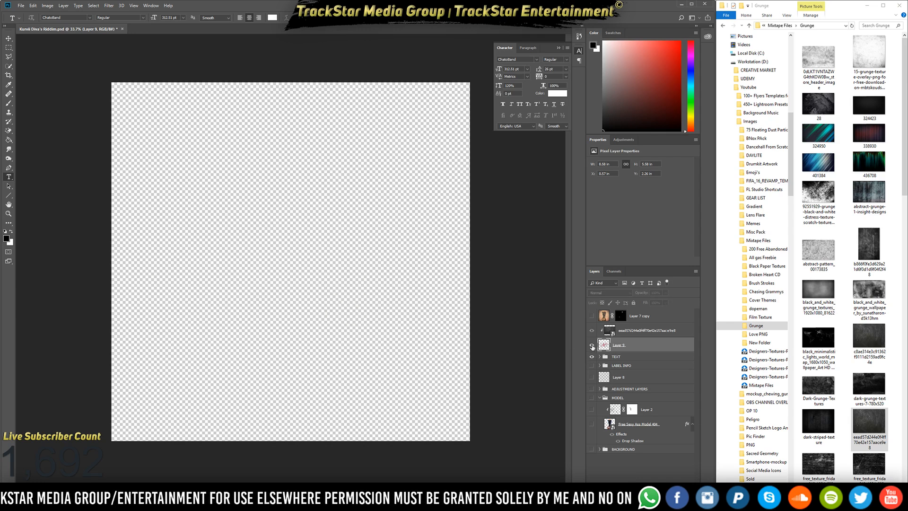
{"action": "left_click", "coordinate": [592, 345]}
{"action": "left_click", "coordinate": [600, 357]}
{"action": "left_click", "coordinate": [592, 368]}
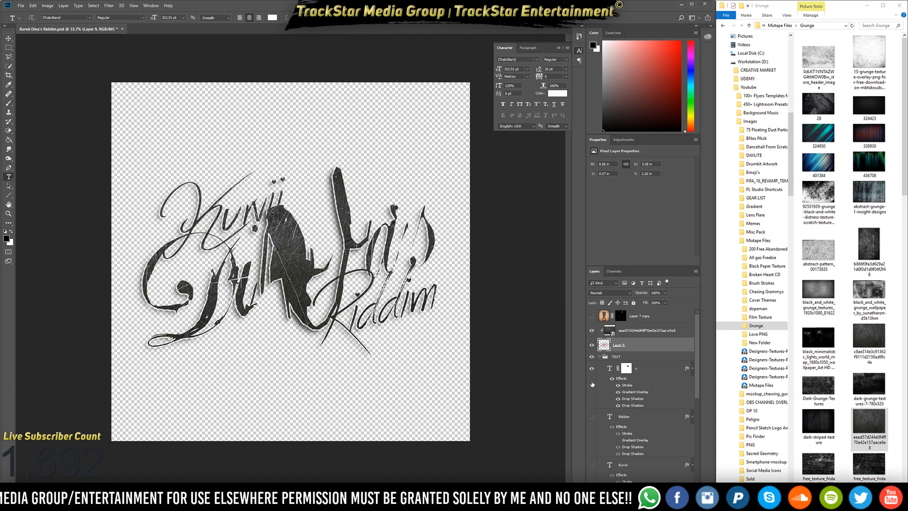
{"action": "scroll", "coordinate": [594, 379], "scroll_direction": "down", "scroll_amount": 2}
{"action": "left_click", "coordinate": [592, 359]}
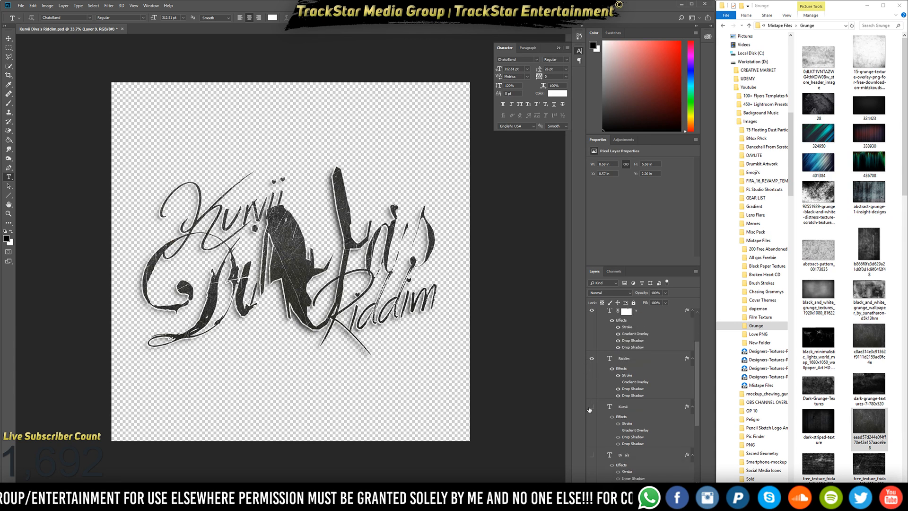
{"action": "left_click", "coordinate": [592, 407]}
{"action": "left_click", "coordinate": [592, 455]}
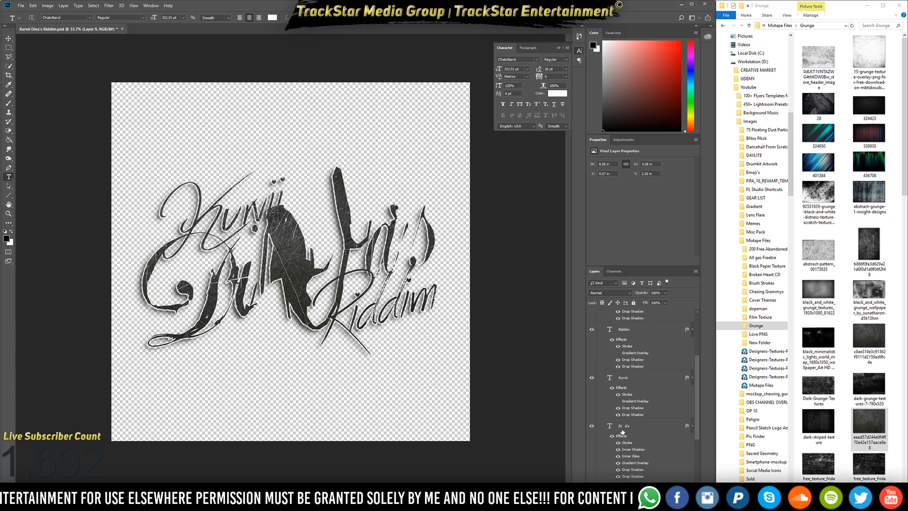
{"action": "scroll", "coordinate": [690, 417], "scroll_direction": "down", "scroll_amount": 2}
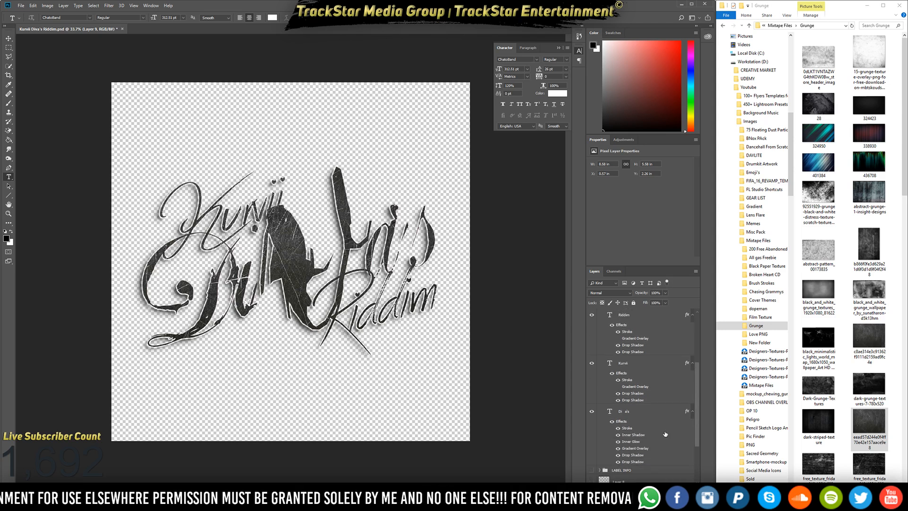
{"action": "scroll", "coordinate": [629, 360], "scroll_direction": "up", "scroll_amount": 5}
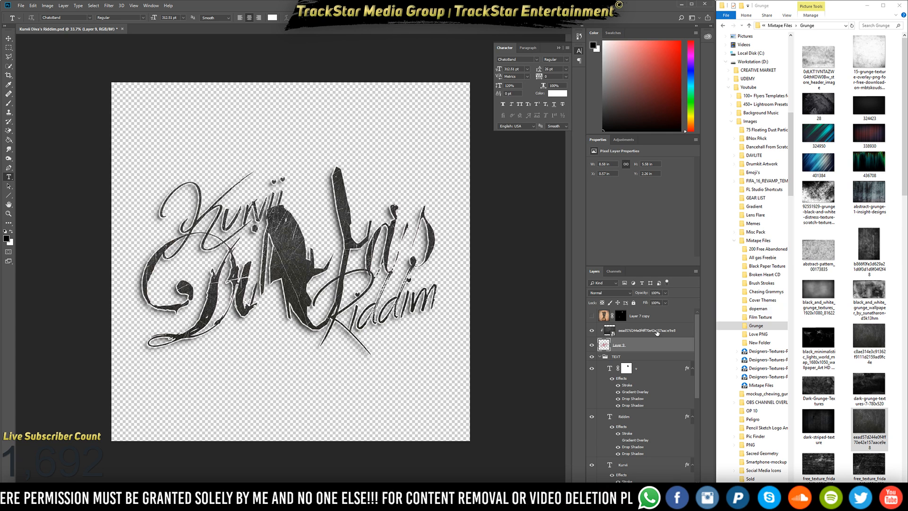
Try several blend modes on the clipped grunge texture layer and set it to Lighten.
{"action": "left_click", "coordinate": [656, 331]}
{"action": "left_click", "coordinate": [620, 293]}
{"action": "left_click", "coordinate": [611, 318]}
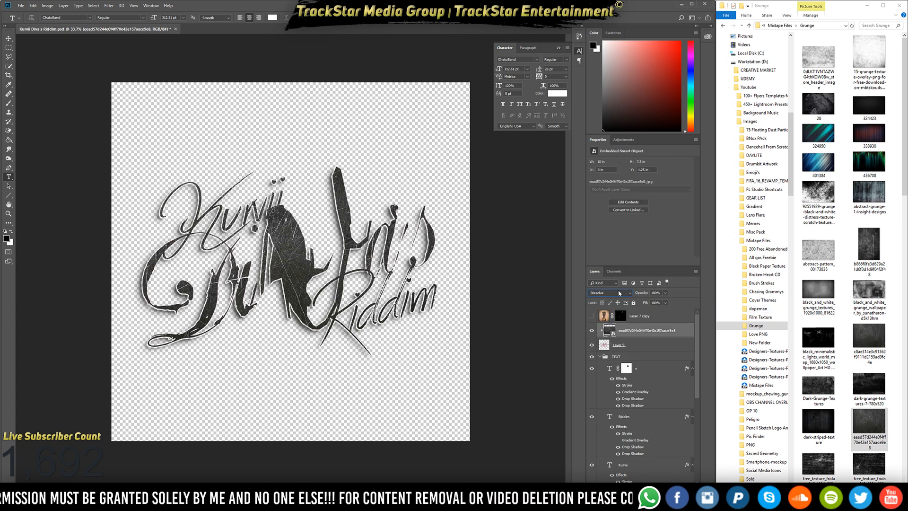
{"action": "scroll", "coordinate": [620, 292], "scroll_direction": "down", "scroll_amount": 1}
{"action": "scroll", "coordinate": [619, 293], "scroll_direction": "down", "scroll_amount": 2}
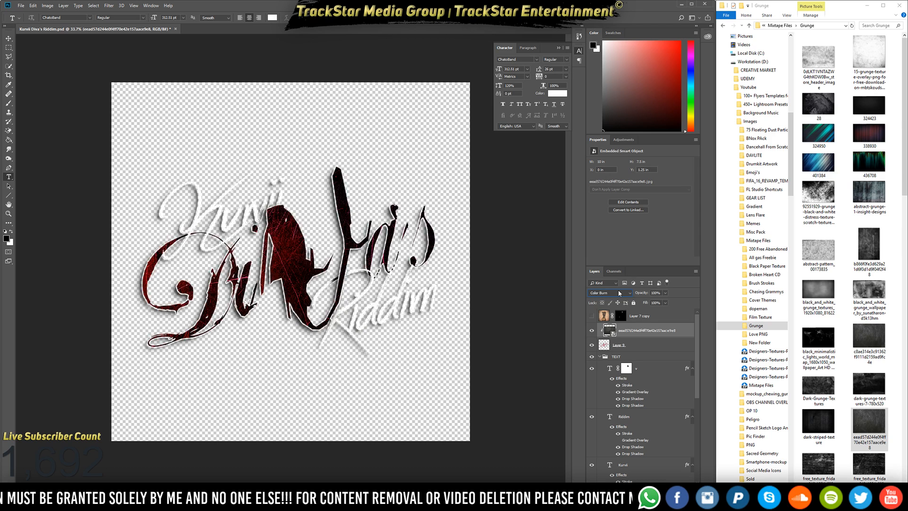
{"action": "scroll", "coordinate": [620, 292], "scroll_direction": "down", "scroll_amount": 1}
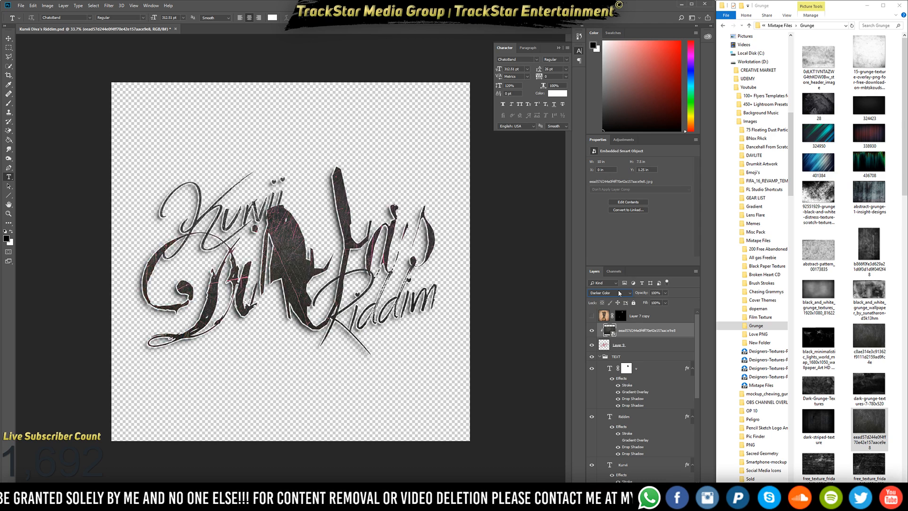
{"action": "scroll", "coordinate": [620, 293], "scroll_direction": "down", "scroll_amount": 1}
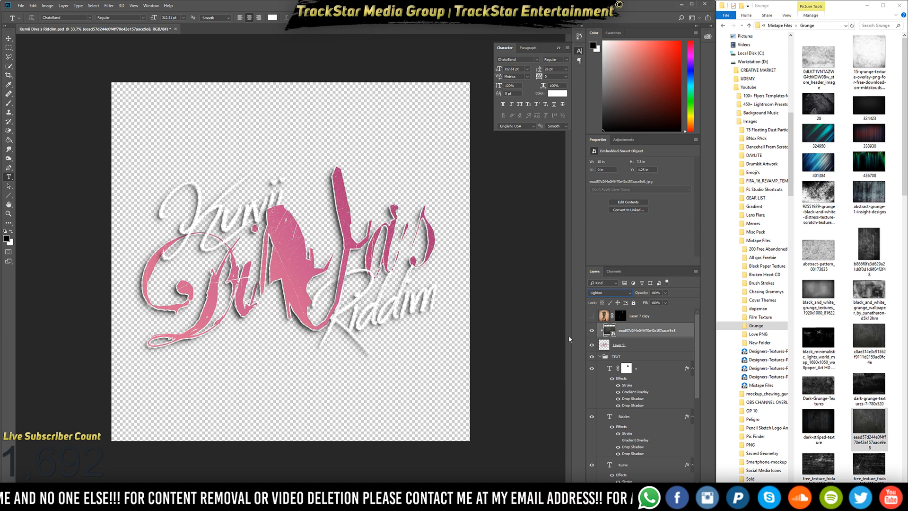
Merge the grunge texture layer and the title layer, Layer 9, into a single layer.
{"action": "left_click", "coordinate": [618, 348]}
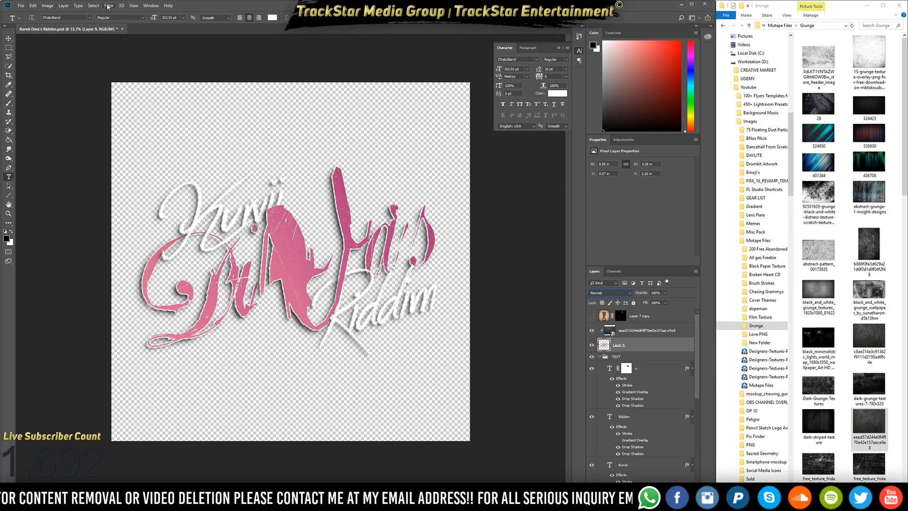
{"action": "left_click", "coordinate": [639, 330]}
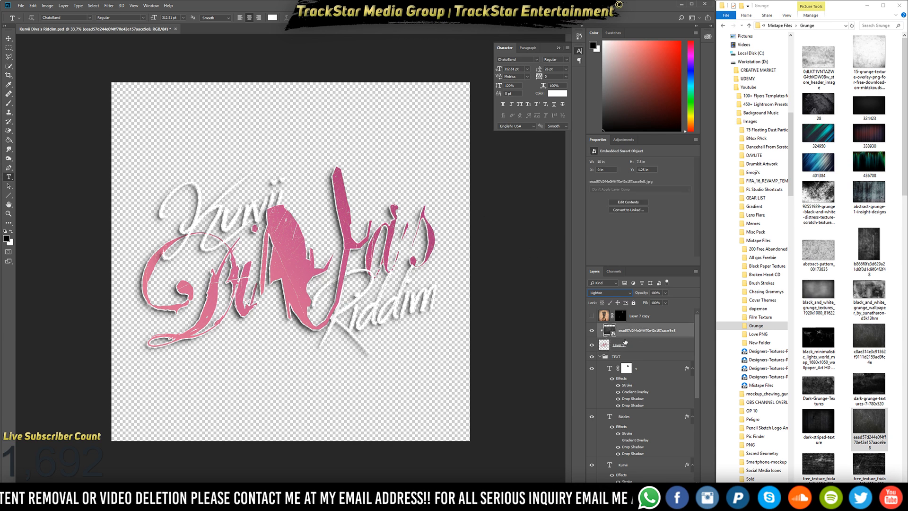
{"action": "left_click", "coordinate": [626, 344]}
{"action": "right_click", "coordinate": [624, 342]}
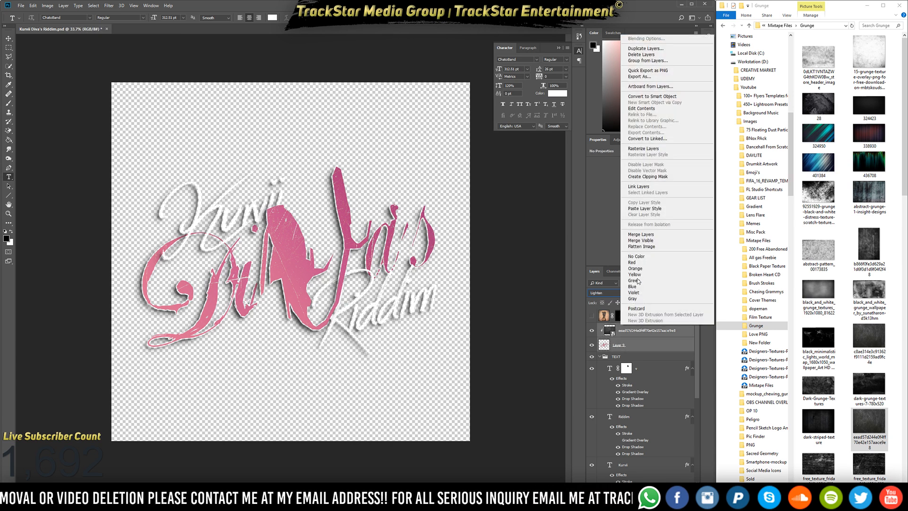
{"action": "left_click", "coordinate": [641, 234]}
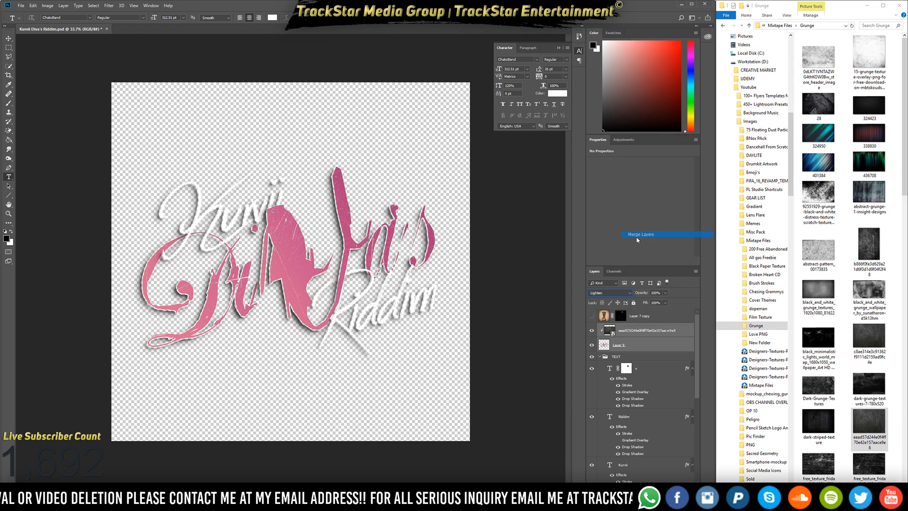
{"action": "left_click", "coordinate": [591, 330]}
{"action": "left_click", "coordinate": [591, 330]}
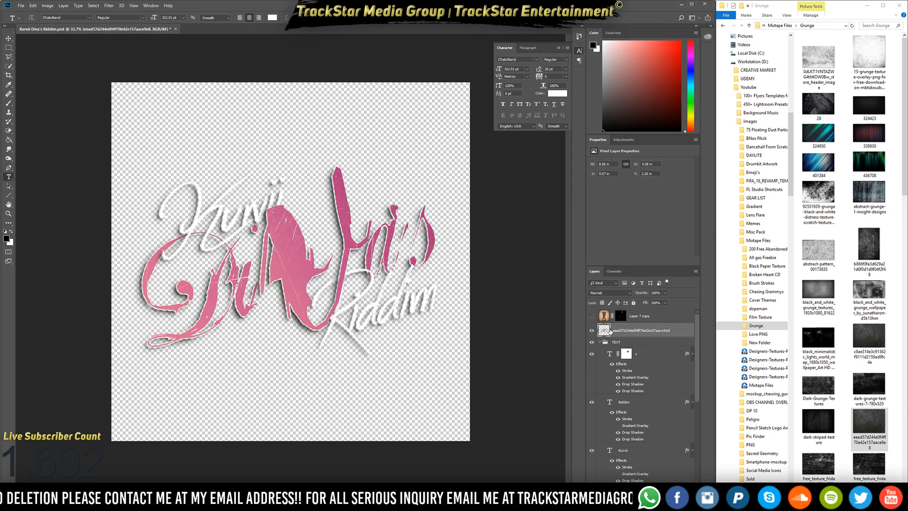
Open the merged title in the Topaz Detail 3 filter and apply the Overall Detail Medium I preset from the Creative Detail Collection.
{"action": "left_click", "coordinate": [109, 6]}
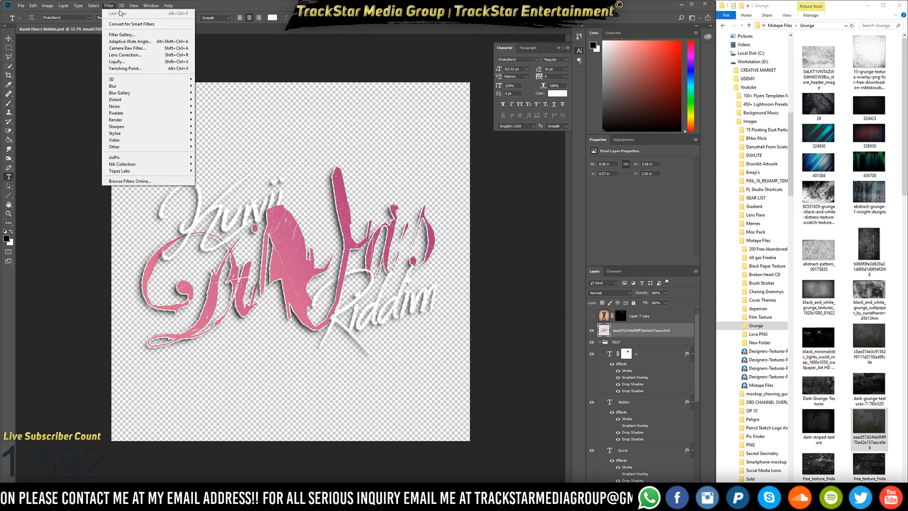
{"action": "mouse_move", "coordinate": [145, 171]}
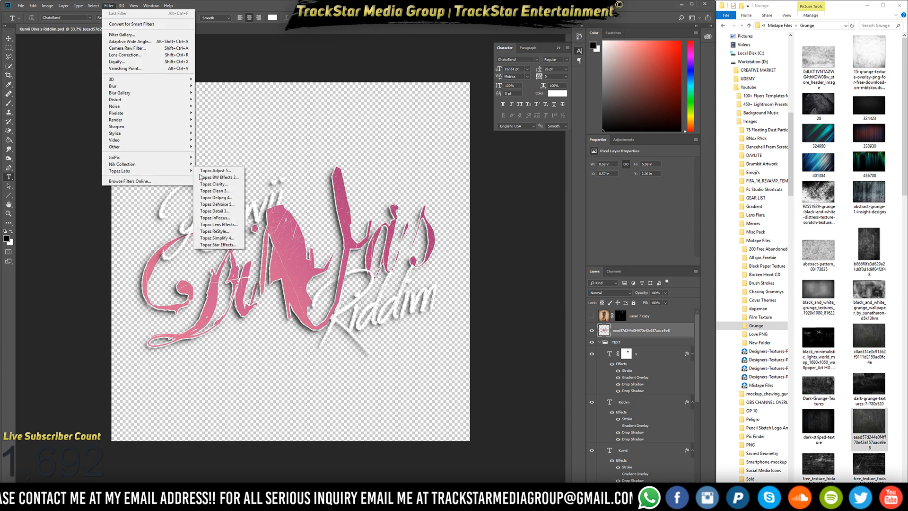
{"action": "left_click", "coordinate": [233, 211]}
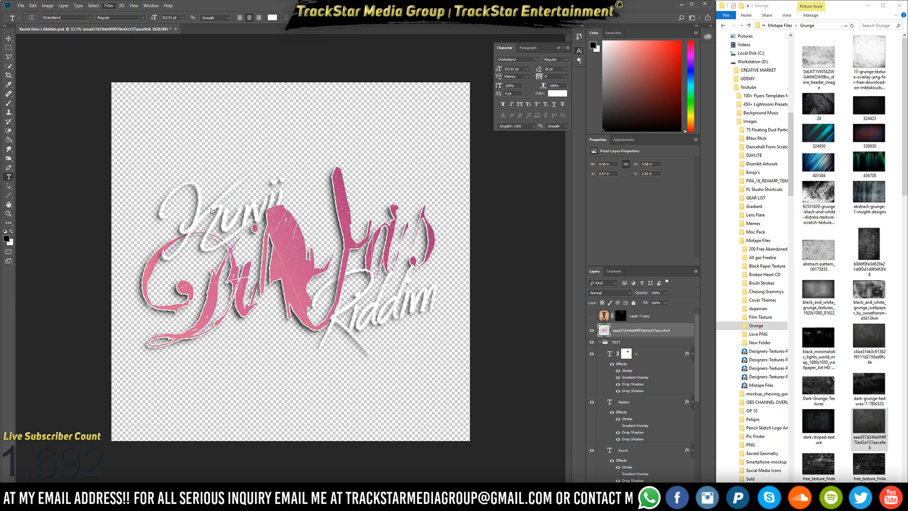
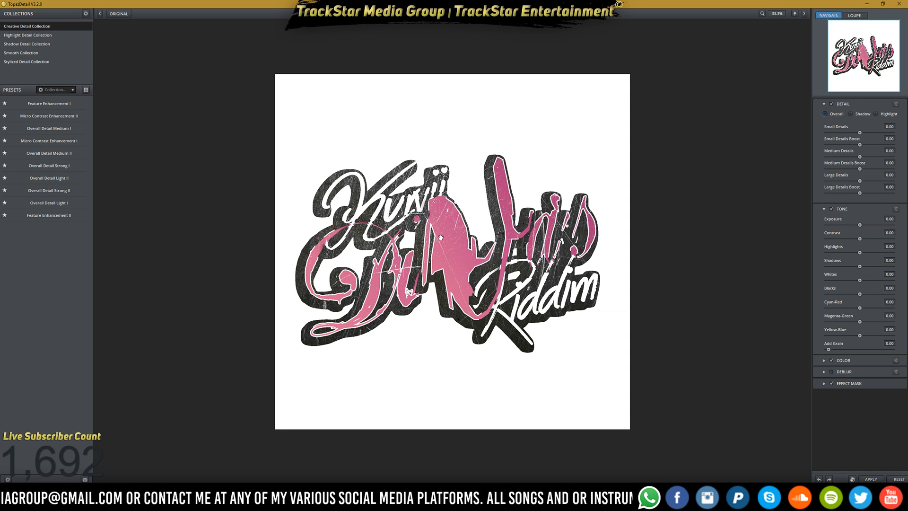
{"action": "mouse_move", "coordinate": [61, 146]}
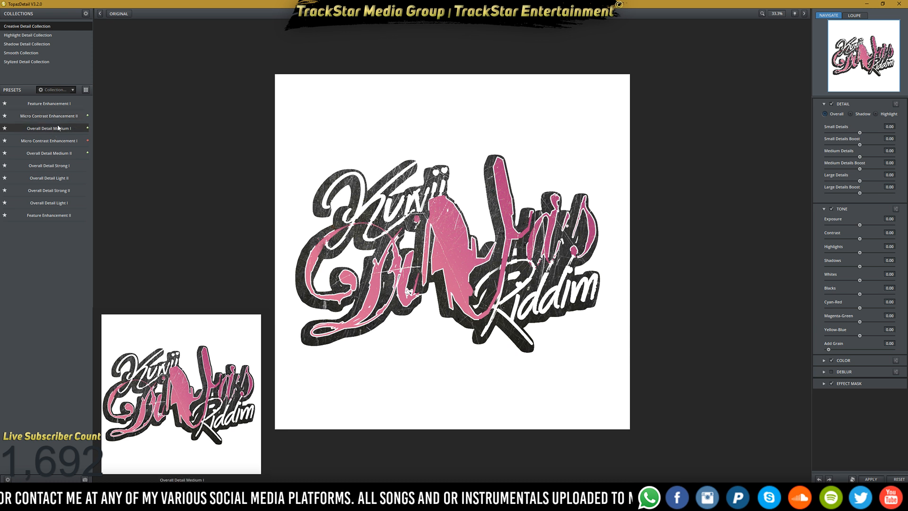
{"action": "left_click", "coordinate": [58, 127]}
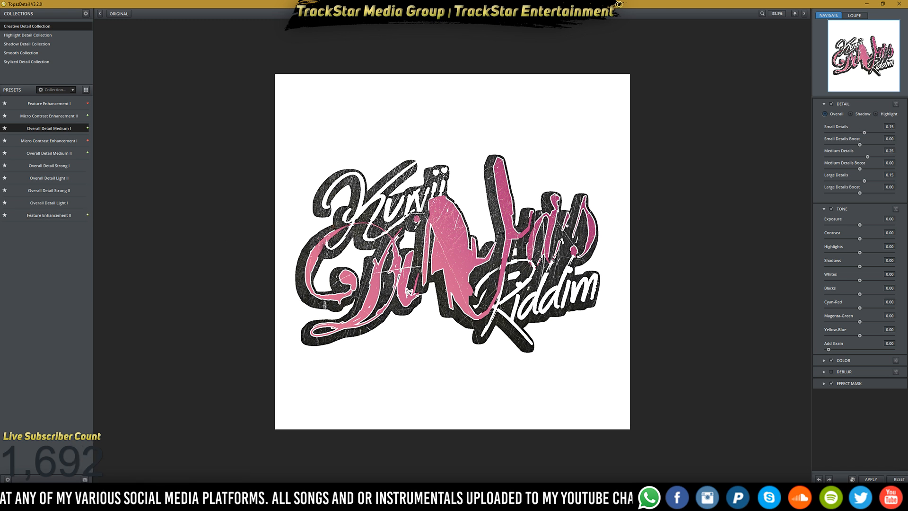
{"action": "left_click", "coordinate": [870, 479]}
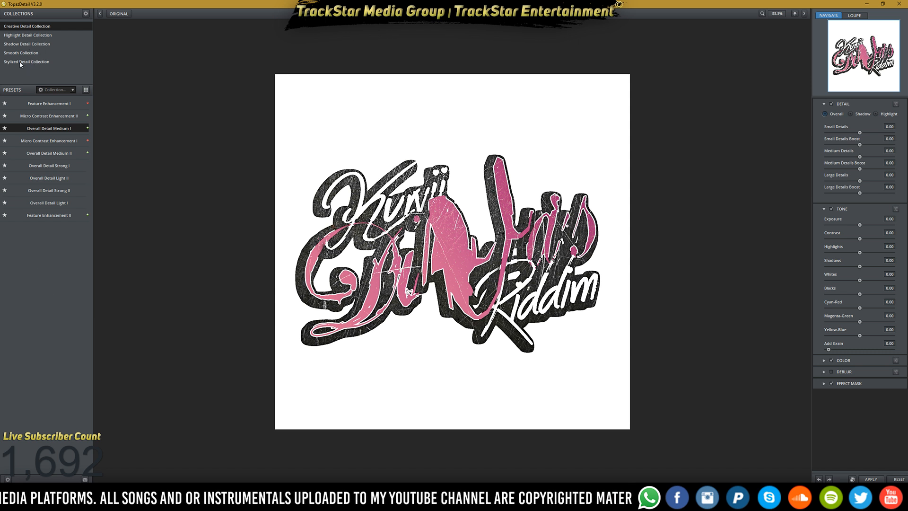
Apply the Highlight Detail Strong I preset from the Highlight Detail Collection to the merged title.
{"action": "left_click", "coordinate": [39, 36]}
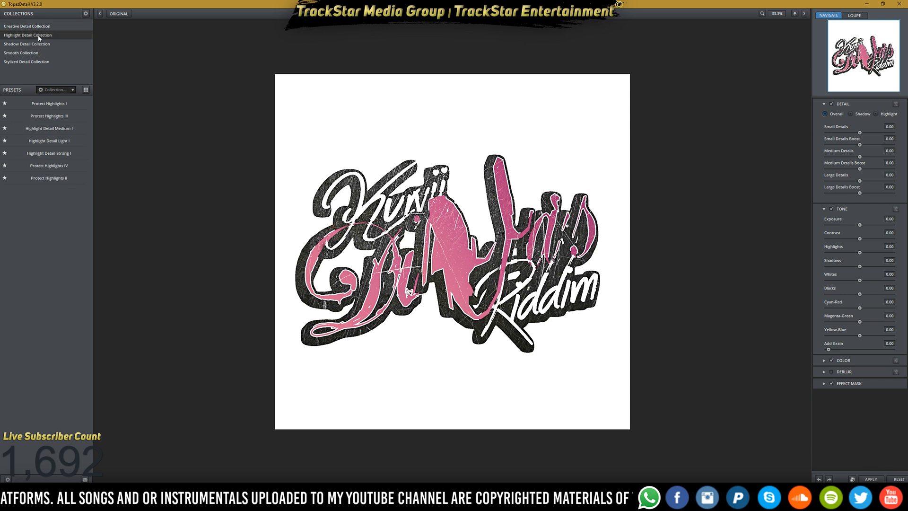
{"action": "mouse_move", "coordinate": [54, 128]}
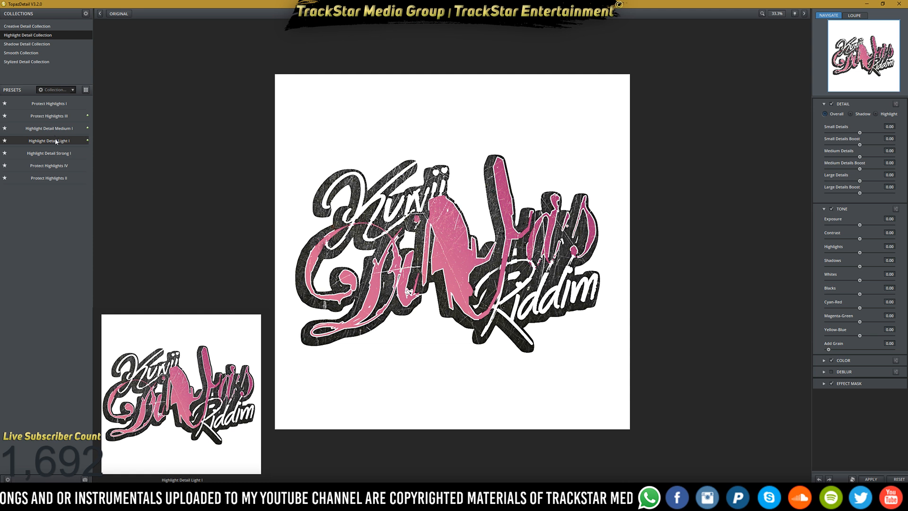
{"action": "left_click", "coordinate": [59, 151]}
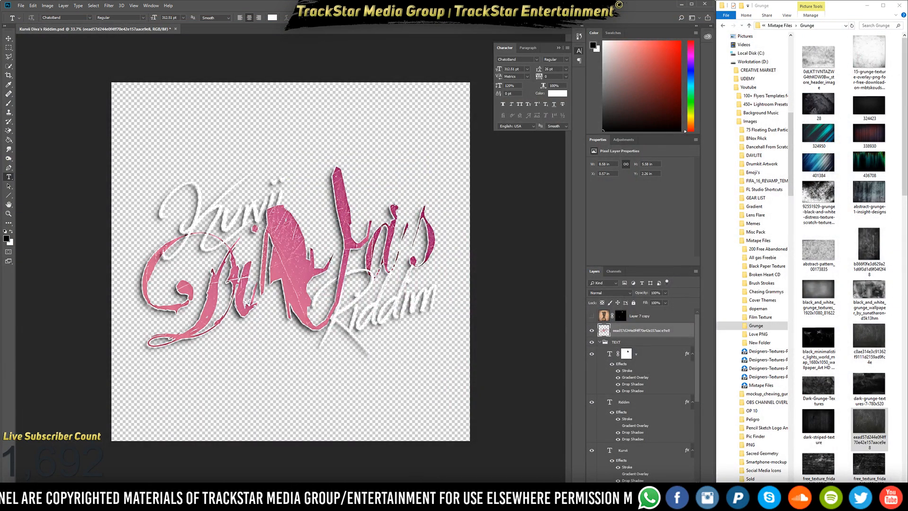
Toggle the textured title layer's visibility to compare the title with and without the grunge effect.
{"action": "left_click", "coordinate": [591, 331]}
{"action": "left_click", "coordinate": [591, 330]}
{"action": "left_click", "coordinate": [591, 331]}
{"action": "left_click", "coordinate": [592, 332]}
{"action": "left_click", "coordinate": [592, 330]}
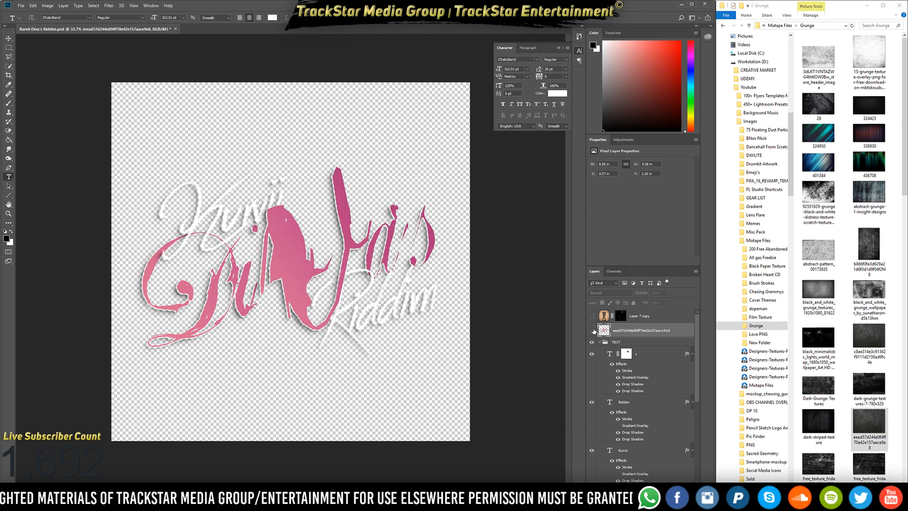
{"action": "left_click", "coordinate": [592, 331]}
{"action": "left_click", "coordinate": [592, 331]}
{"action": "left_click", "coordinate": [592, 330]}
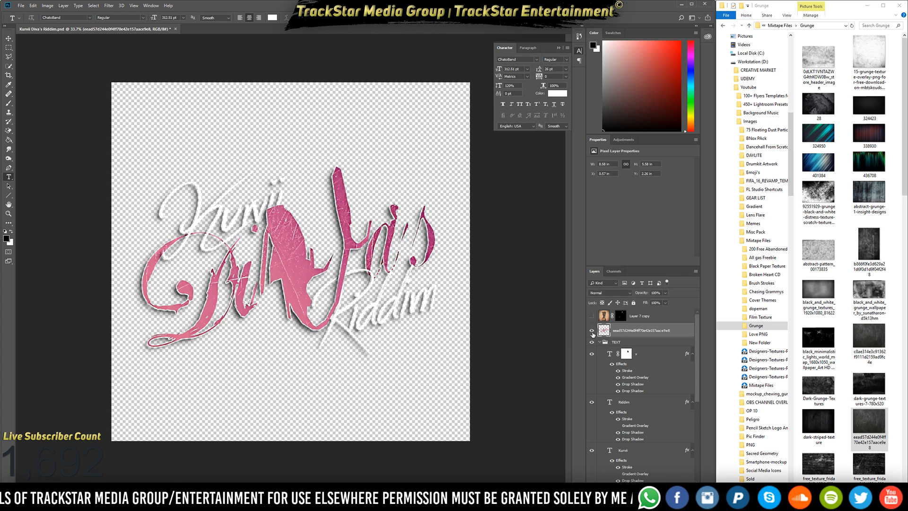
Show all the other layers so the full cover artwork surrounds the textured title.
{"action": "right_click", "coordinate": [594, 333]}
{"action": "left_click", "coordinate": [611, 345]}
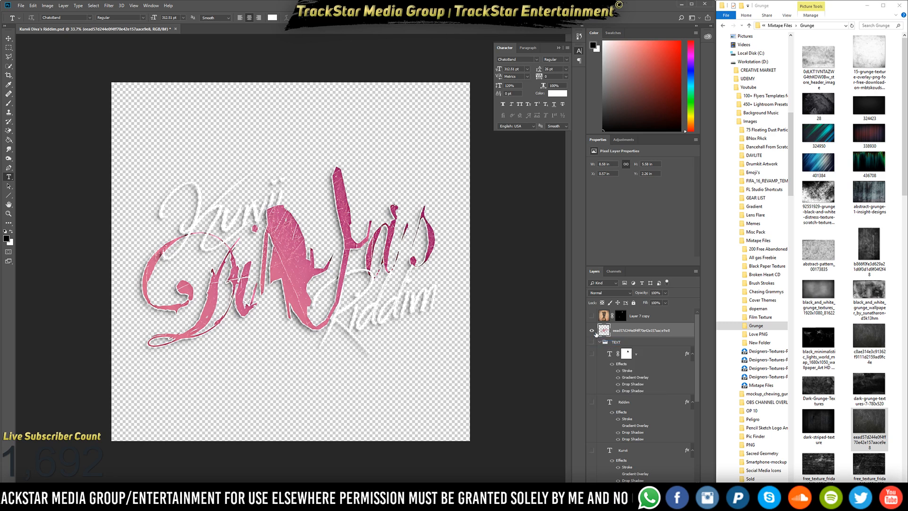
{"action": "right_click", "coordinate": [597, 333]}
{"action": "left_click", "coordinate": [622, 343]}
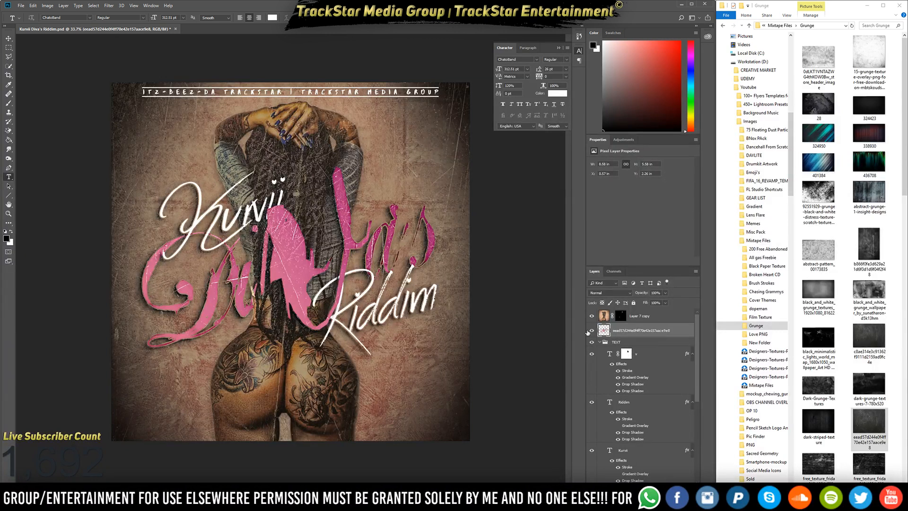
Compare the cover artwork with and without the textured title layer, leaving that layer visible.
{"action": "left_click", "coordinate": [592, 333]}
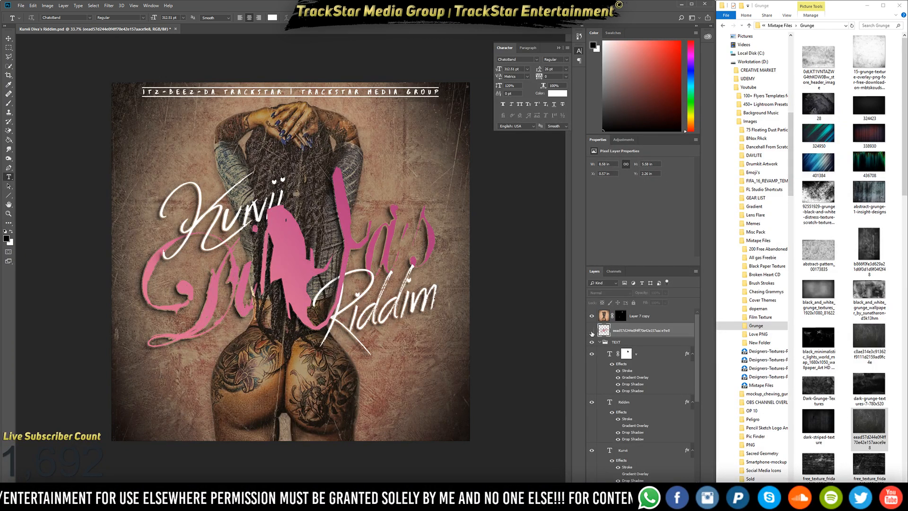
{"action": "left_click", "coordinate": [592, 332]}
{"action": "left_click", "coordinate": [592, 332]}
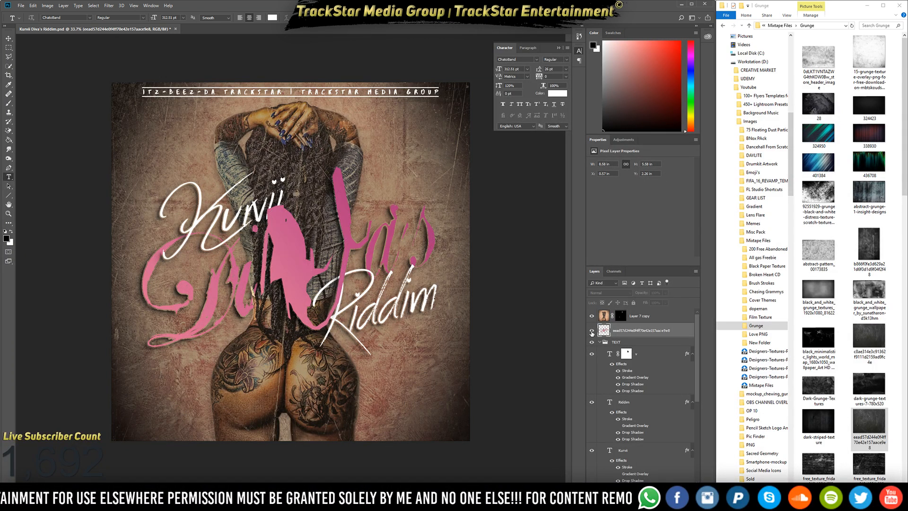
{"action": "left_click", "coordinate": [592, 333]}
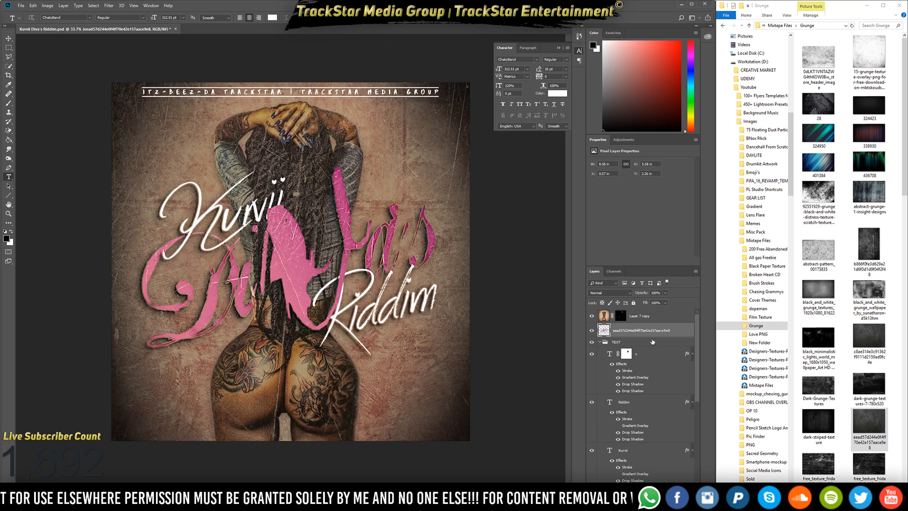
Collapse the TEXT group, hide the LABEL INFO group, and stamp all visible layers into a new layer above Layer 7 copy.
{"action": "left_click", "coordinate": [600, 342]}
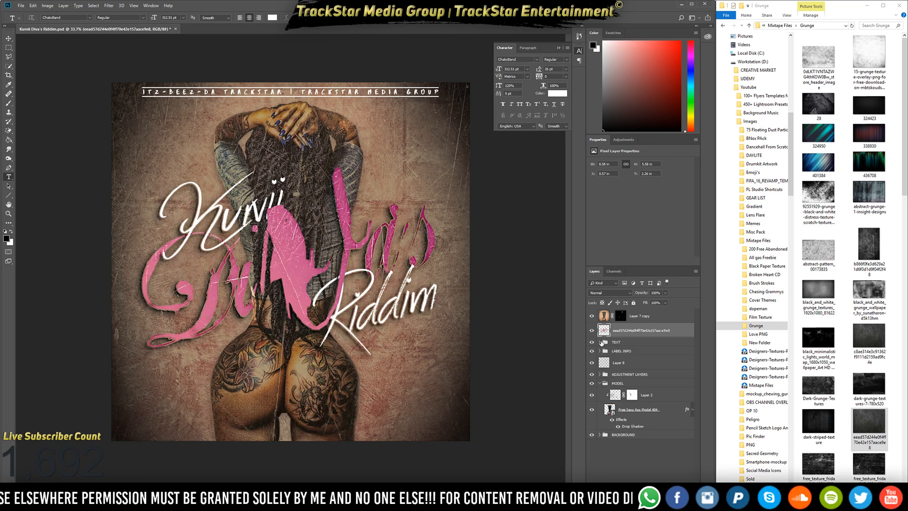
{"action": "left_click", "coordinate": [593, 351]}
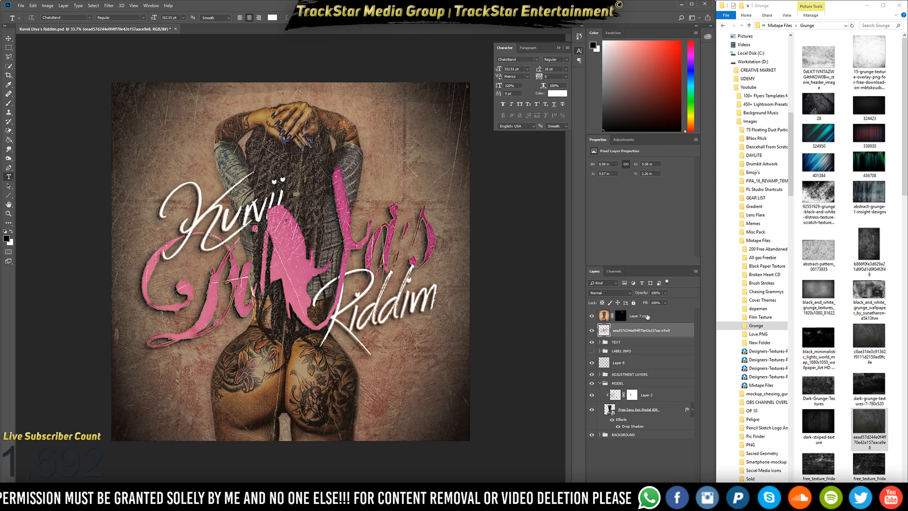
{"action": "left_click", "coordinate": [649, 316]}
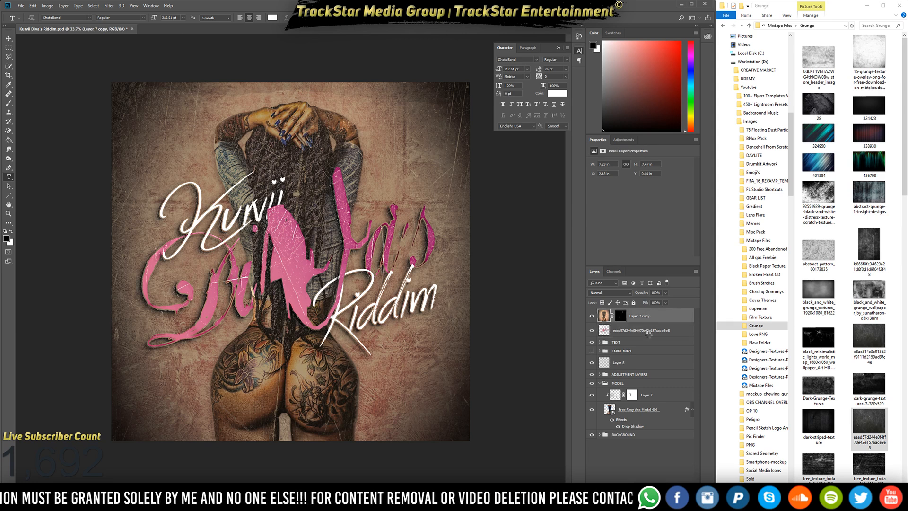
{"action": "key", "text": "ctrl+shift+alt+e"}
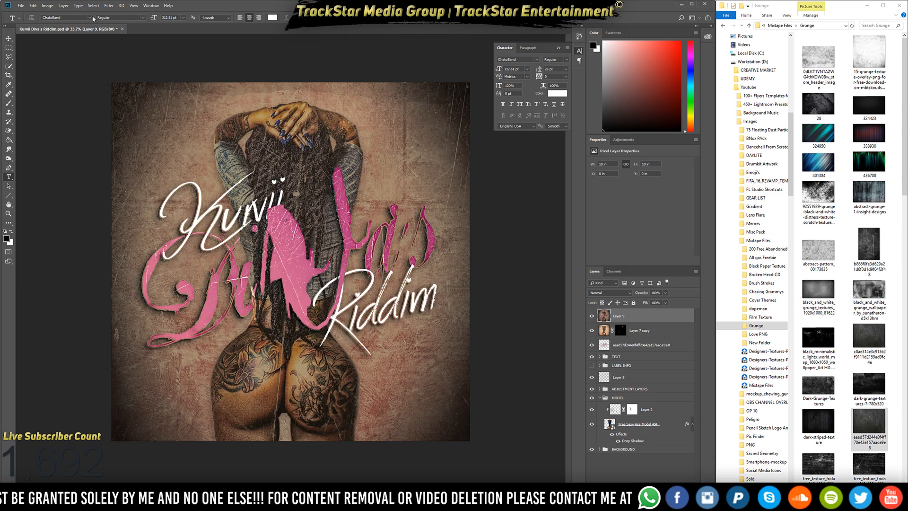
Move the LABEL INFO group above the stamped layer and set the stamped layer's opacity to 85%.
{"action": "left_click_drag", "start_coordinate": [634, 365], "coordinate": [643, 313]}
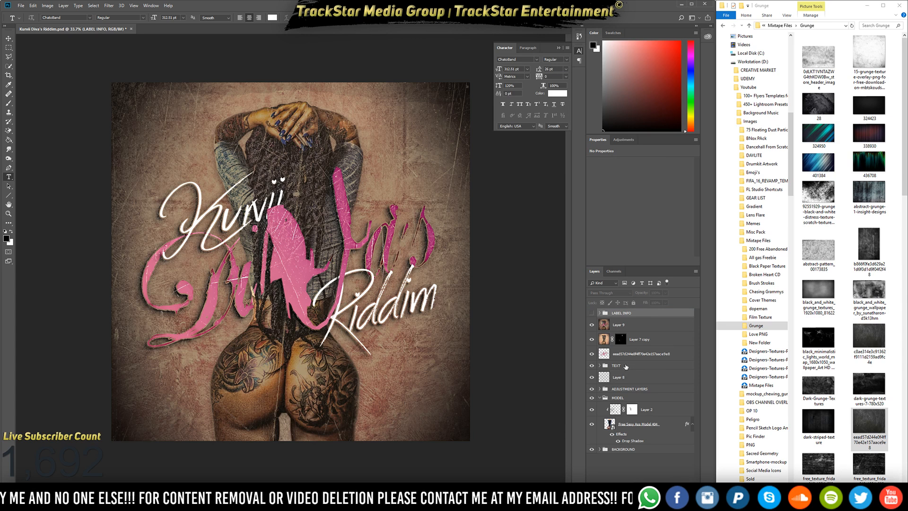
{"action": "left_click", "coordinate": [626, 367]}
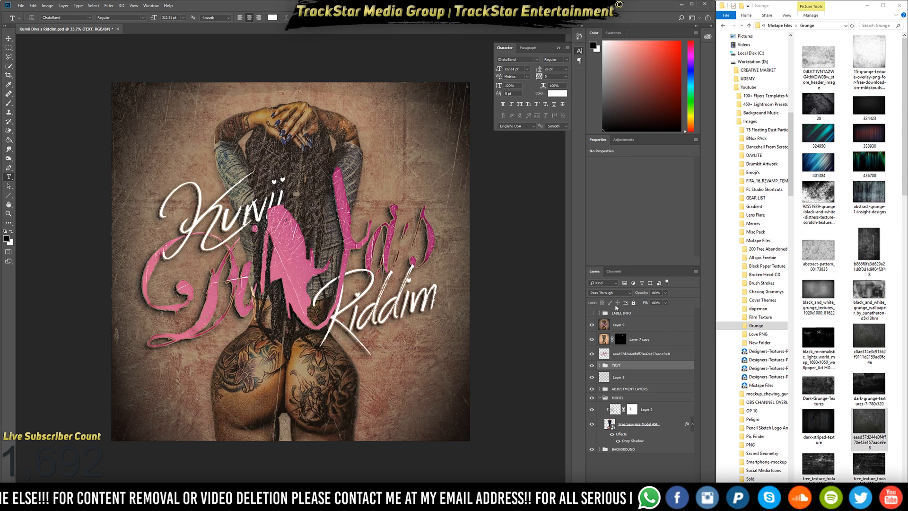
{"action": "left_click", "coordinate": [631, 328]}
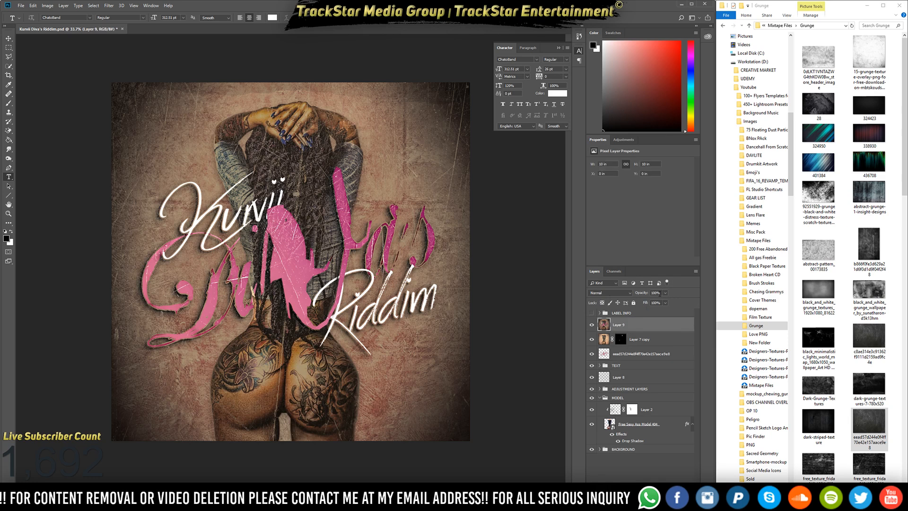
{"action": "left_click", "coordinate": [656, 292]}
{"action": "type", "text": "85"}
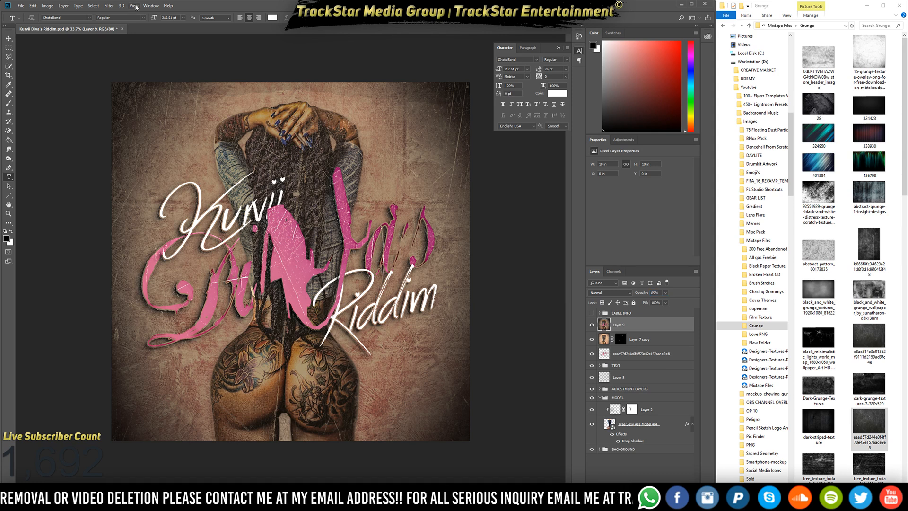
Open the stamped layer in Topaz Adjust 5 and choose the Brilliant Warm preset from the Classic Collection.
{"action": "left_click", "coordinate": [108, 6]}
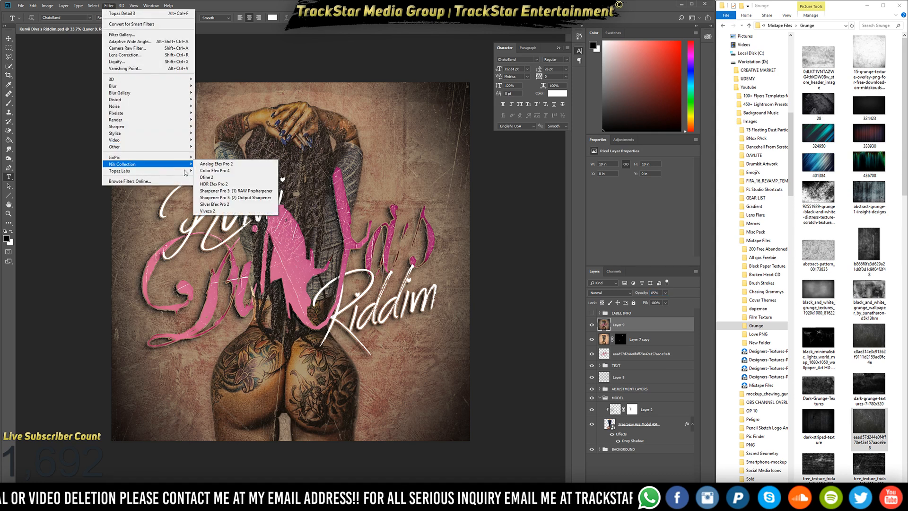
{"action": "mouse_move", "coordinate": [187, 172]}
{"action": "left_click", "coordinate": [219, 171]}
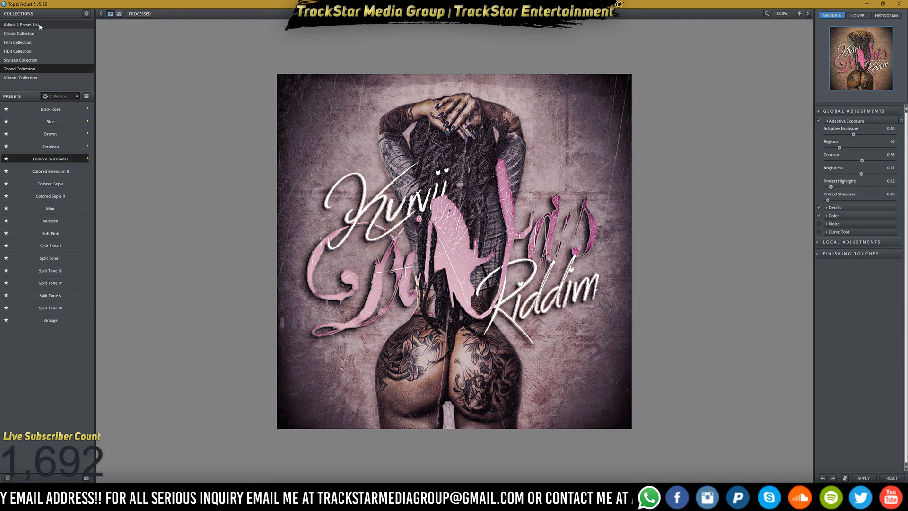
{"action": "left_click", "coordinate": [20, 33]}
{"action": "left_click", "coordinate": [70, 121]}
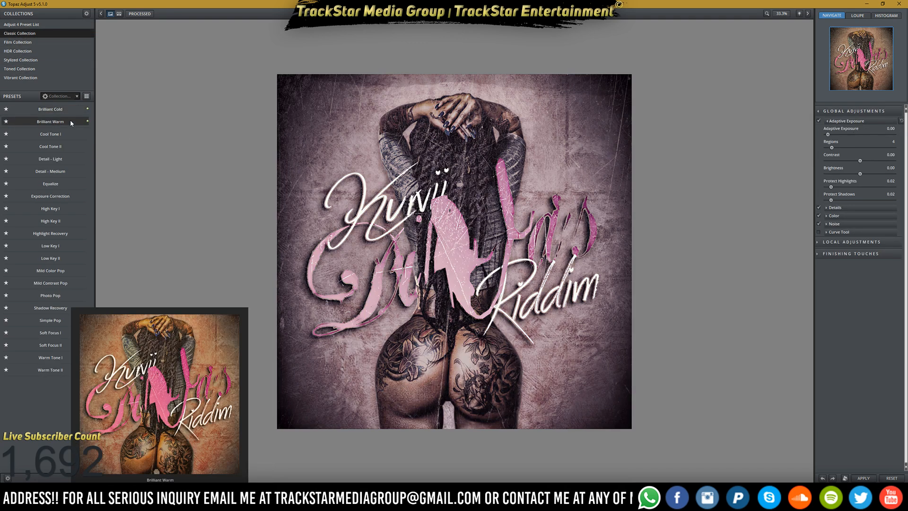
{"action": "left_click", "coordinate": [70, 122]}
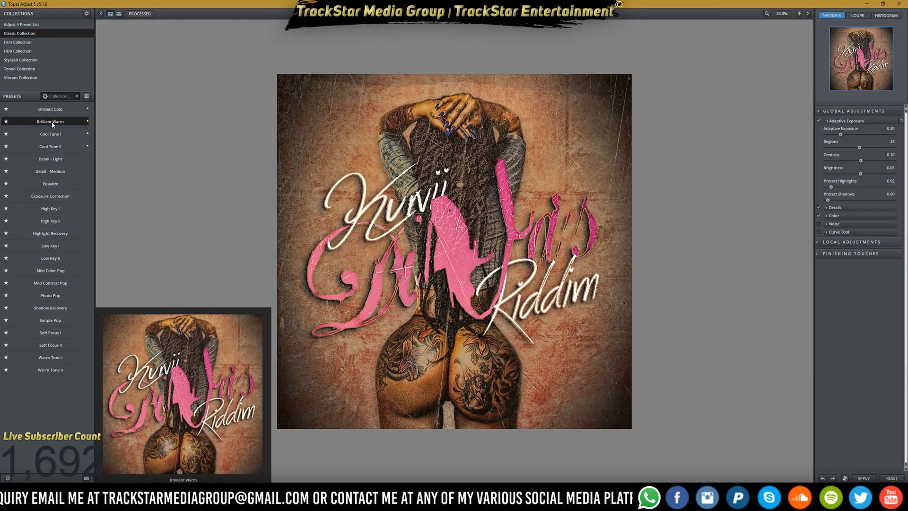
Try the Warm Tone II, Photo Pop, Mild Color Pop and Equalize presets, and return to Brilliant Warm.
{"action": "left_click", "coordinate": [56, 374]}
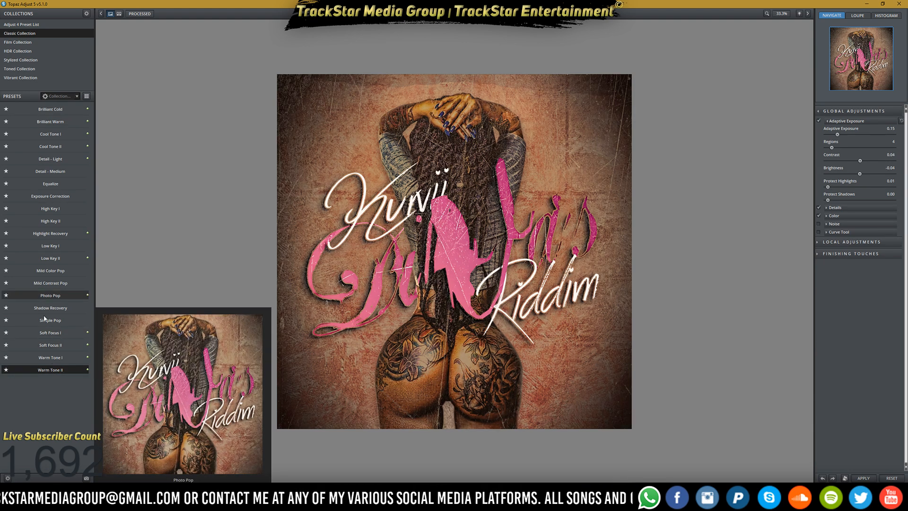
{"action": "left_click", "coordinate": [53, 291]}
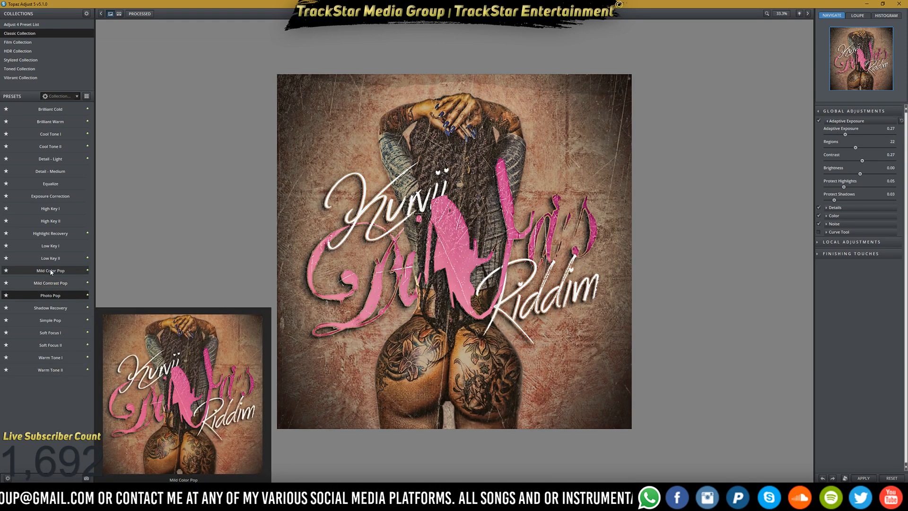
{"action": "left_click", "coordinate": [51, 271]}
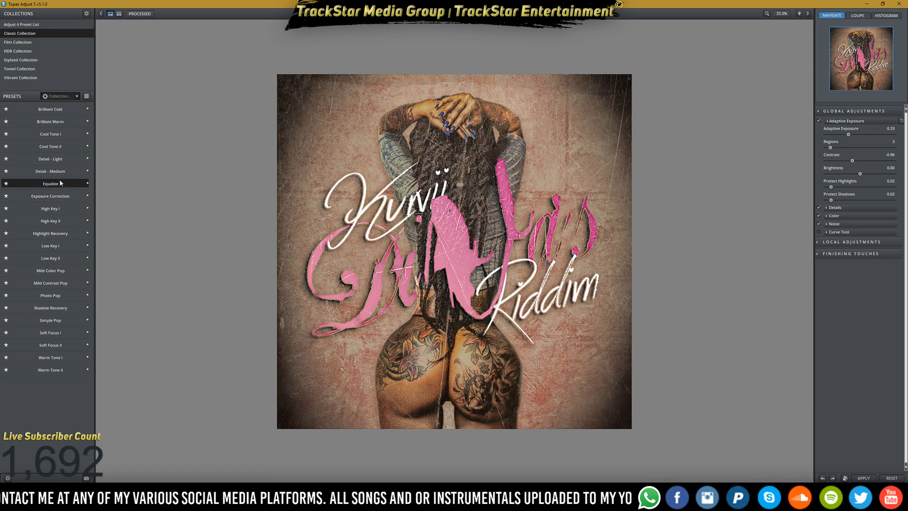
{"action": "left_click", "coordinate": [56, 122]}
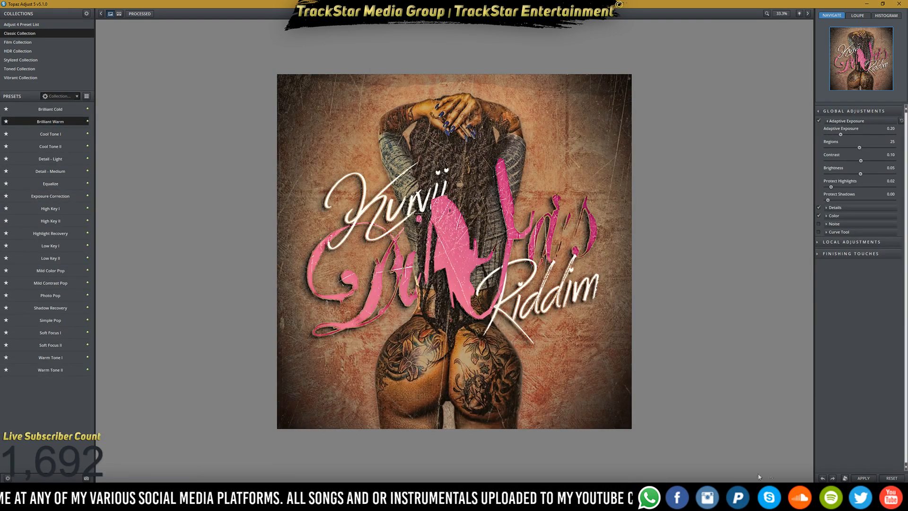
Try the Heavy Pop Smooth and Light Pop Smooth presets from the HDR Collection, undoing each one.
{"action": "left_click", "coordinate": [19, 52]}
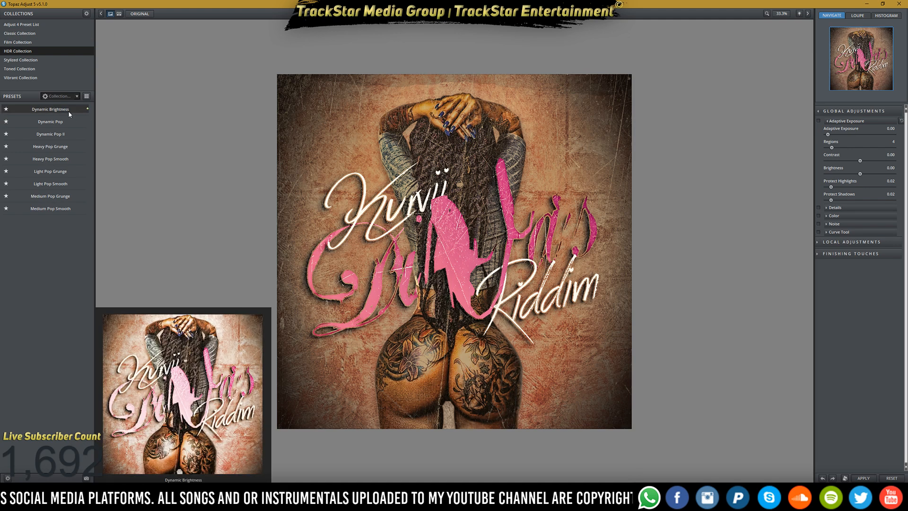
{"action": "mouse_move", "coordinate": [58, 120]}
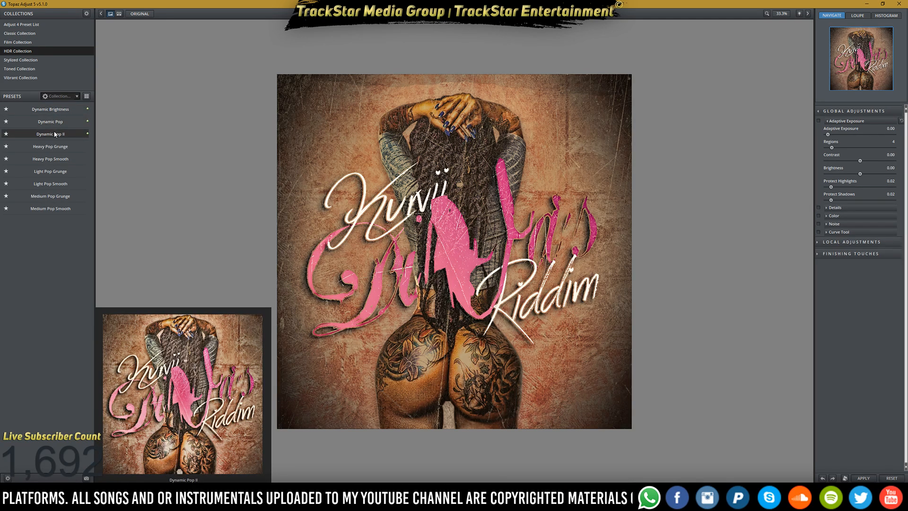
{"action": "left_click", "coordinate": [58, 159]}
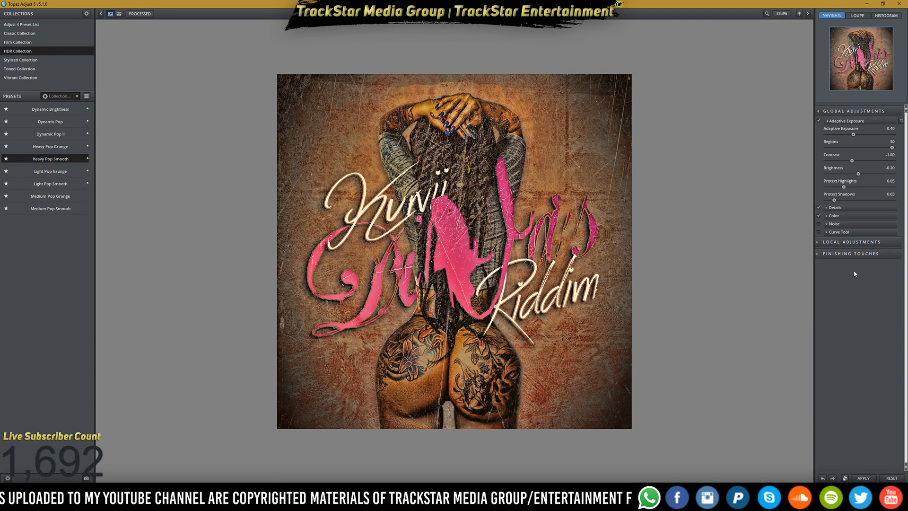
{"action": "left_click", "coordinate": [822, 478]}
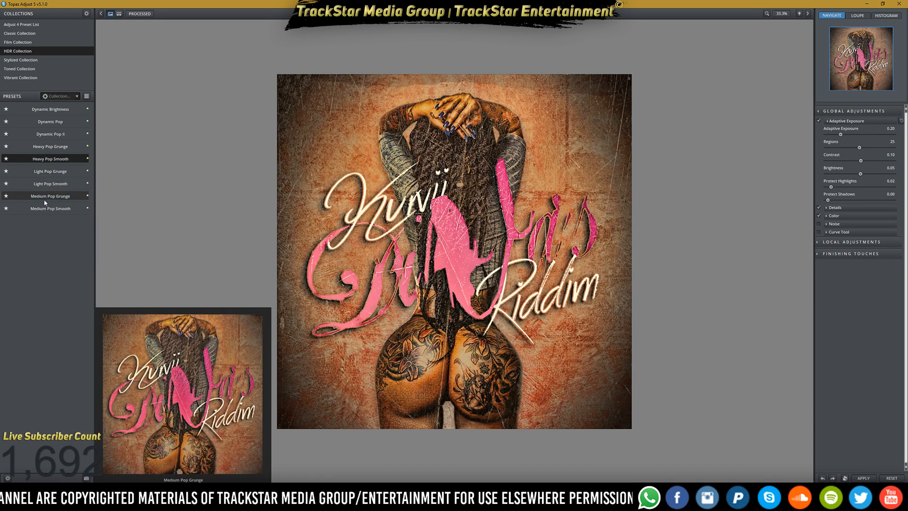
{"action": "left_click", "coordinate": [54, 184]}
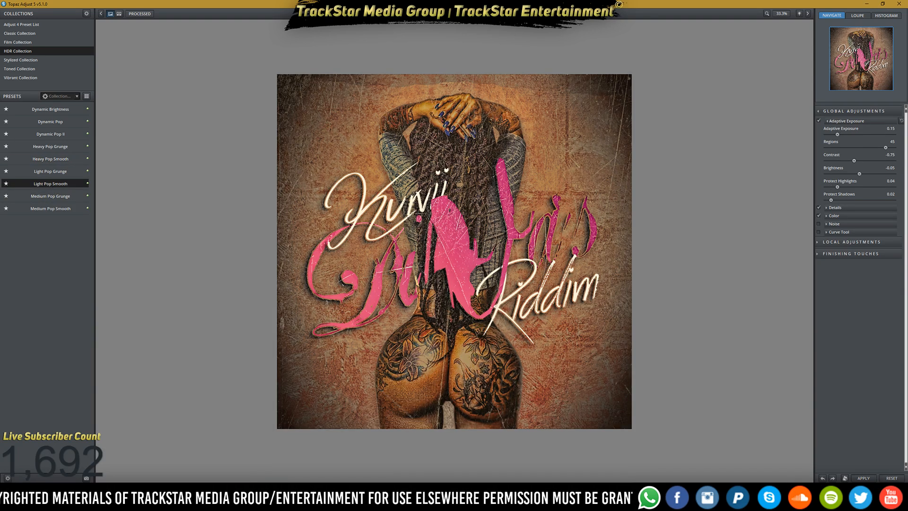
{"action": "left_click", "coordinate": [823, 479]}
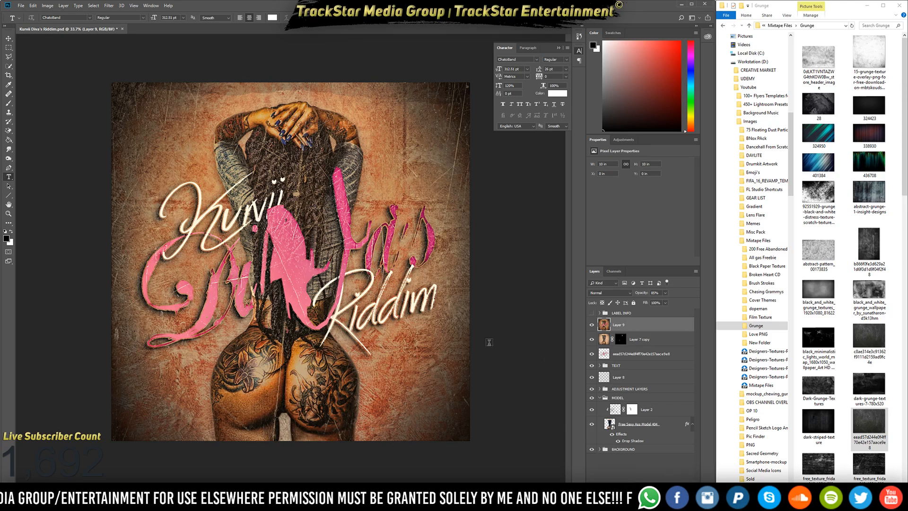
Make the LABEL INFO group visible again and open the recent file Snake Blood Riddim + Gucci Snakes.psd.
{"action": "left_click", "coordinate": [591, 313]}
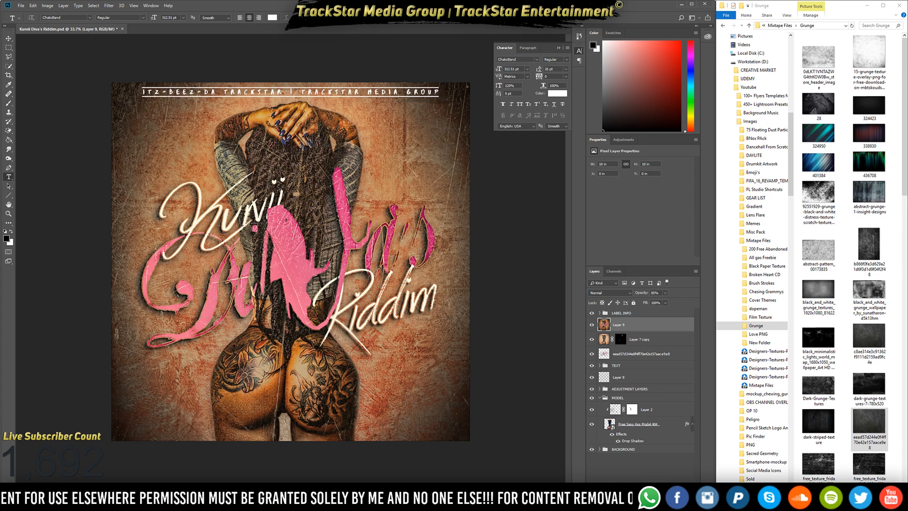
{"action": "right_click", "coordinate": [590, 497]}
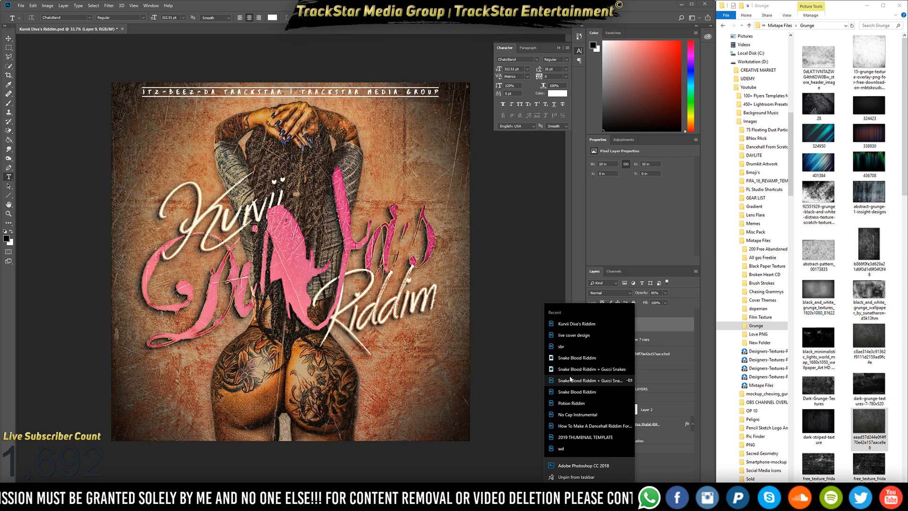
{"action": "left_click", "coordinate": [568, 382]}
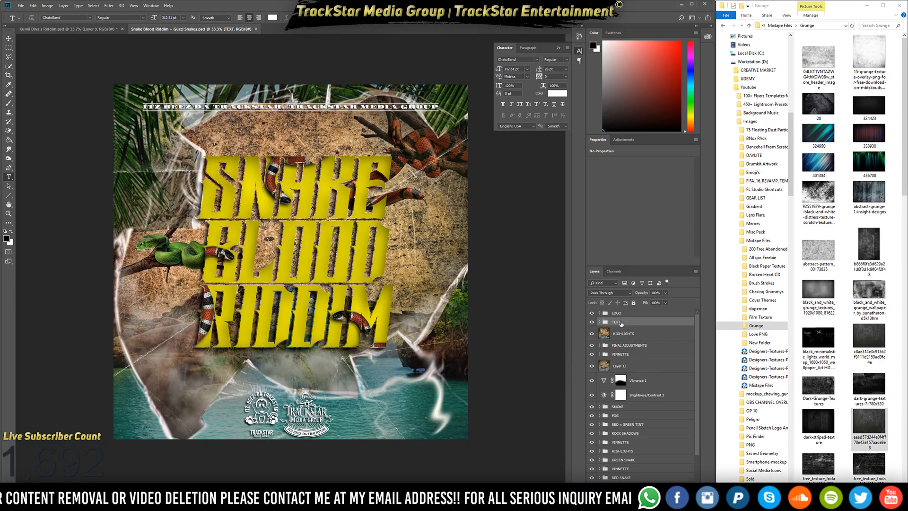
Copy the LOGO group from the Snake Blood Riddim file into Kurvii Diva's Riddim.psd and move it to the cover's bottom-right corner.
{"action": "left_click", "coordinate": [592, 313]}
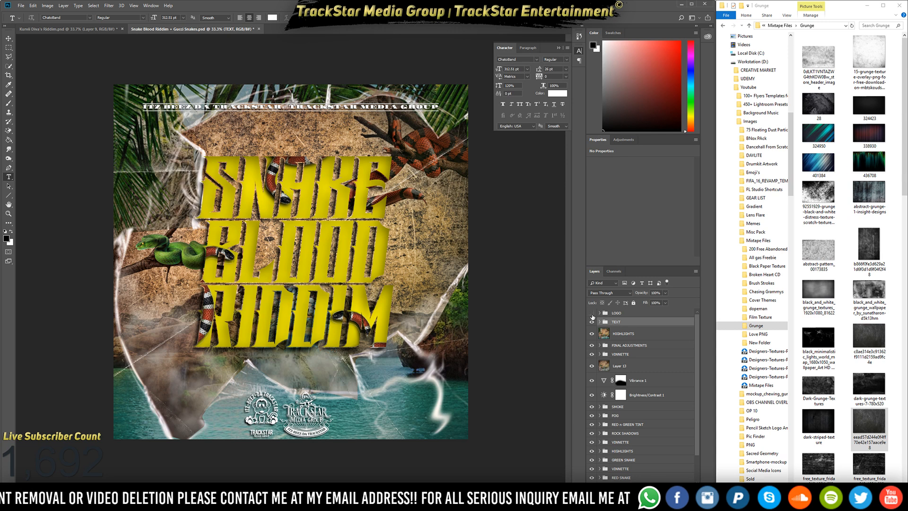
{"action": "left_click_drag", "start_coordinate": [620, 314], "coordinate": [272, 417]}
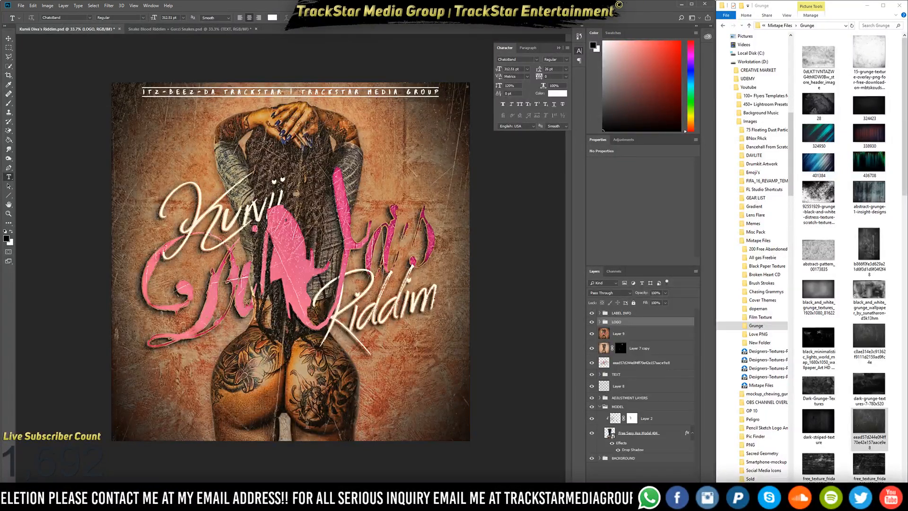
{"action": "key", "text": "ctrl+t"}
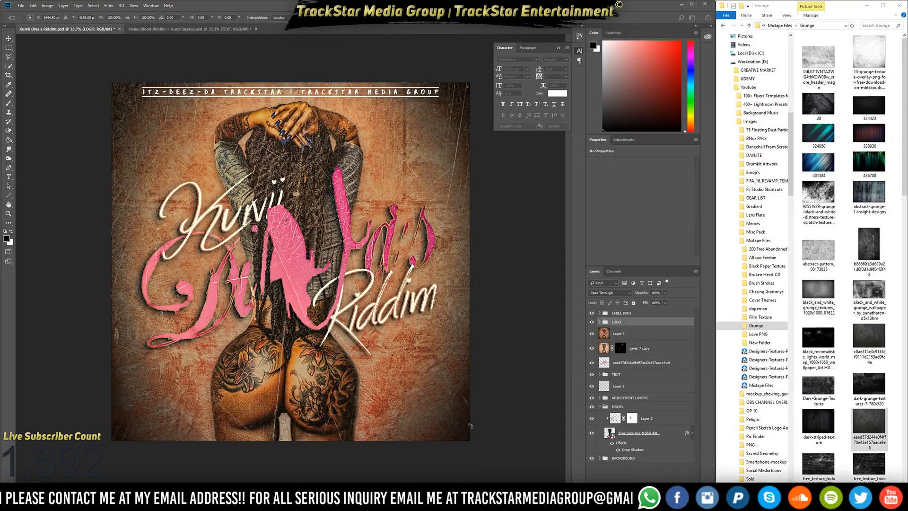
{"action": "scroll", "coordinate": [471, 426], "scroll_direction": "down", "scroll_amount": 1}
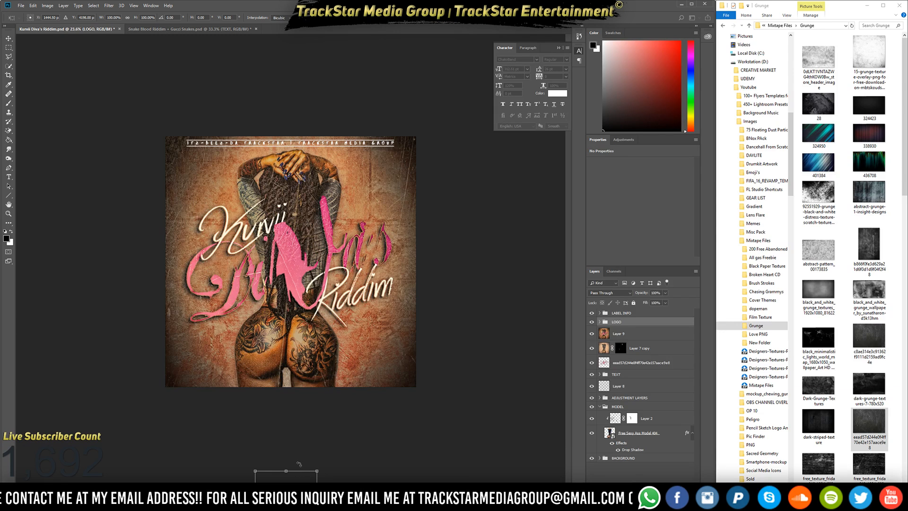
{"action": "left_click_drag", "start_coordinate": [304, 481], "coordinate": [407, 354]}
{"action": "scroll", "coordinate": [294, 307], "scroll_direction": "up", "scroll_amount": 5}
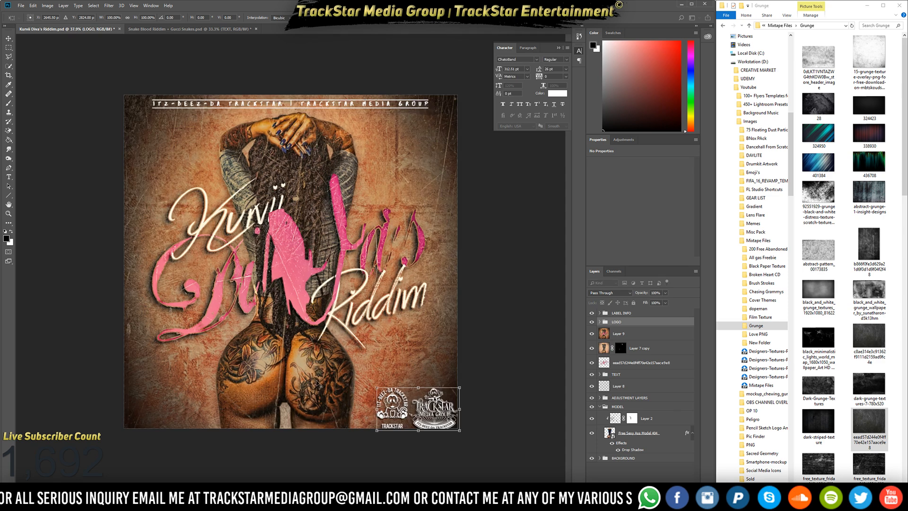
Fine-tune the LOGO group's position so both logos sit fully inside the cover's bottom-right corner, and apply the transform.
{"action": "scroll", "coordinate": [517, 418], "scroll_direction": "down", "scroll_amount": 3}
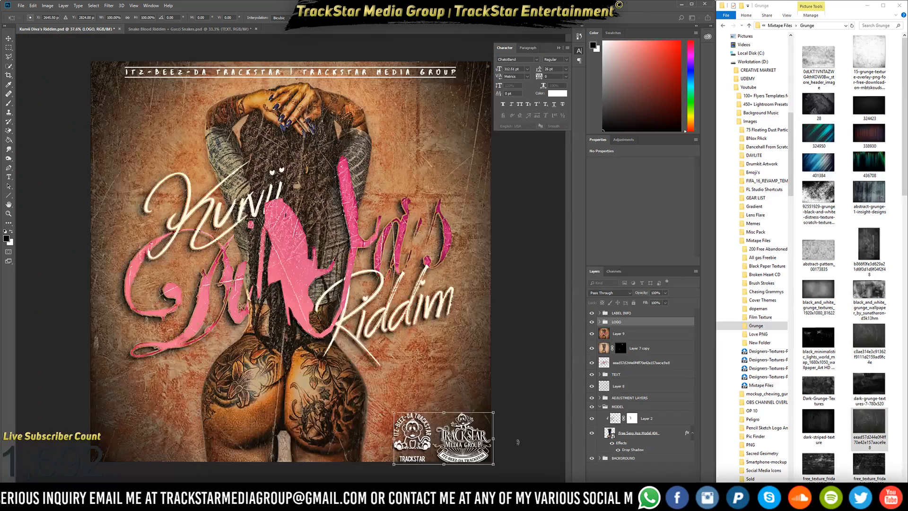
{"action": "scroll", "coordinate": [477, 449], "scroll_direction": "up", "scroll_amount": 3}
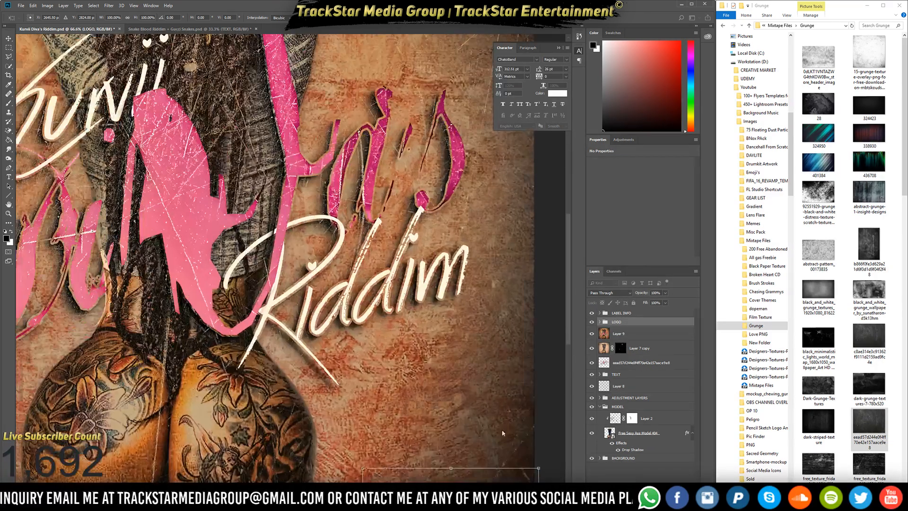
{"action": "scroll", "coordinate": [520, 415], "scroll_direction": "up", "scroll_amount": 5}
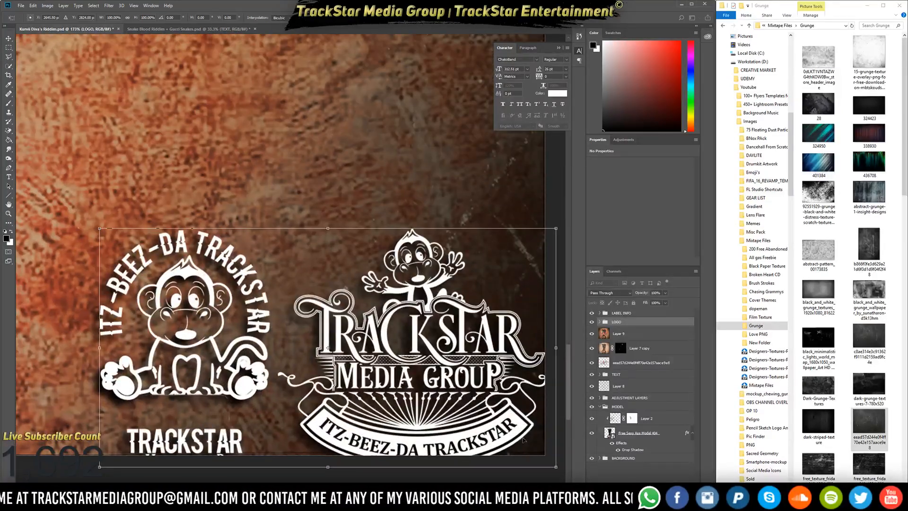
{"action": "left_click_drag", "start_coordinate": [475, 423], "coordinate": [461, 411]}
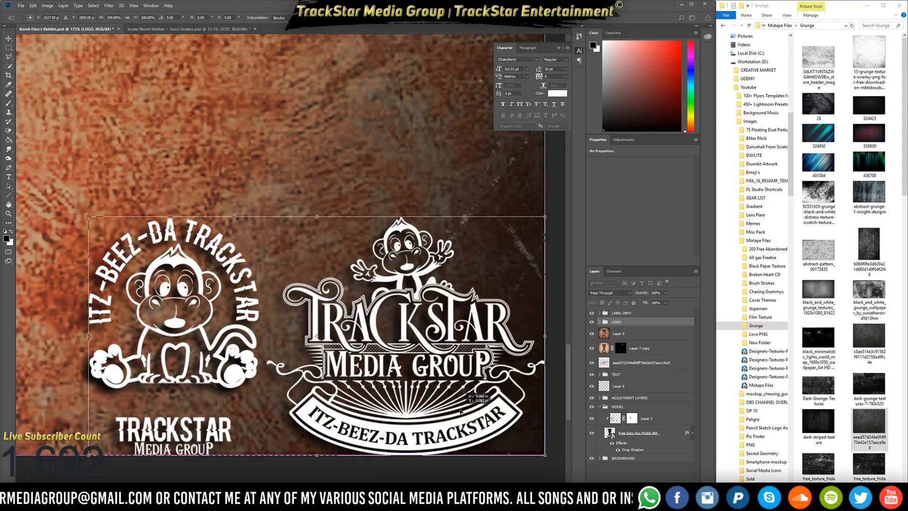
{"action": "key", "text": "Return"}
{"action": "key", "text": "t"}
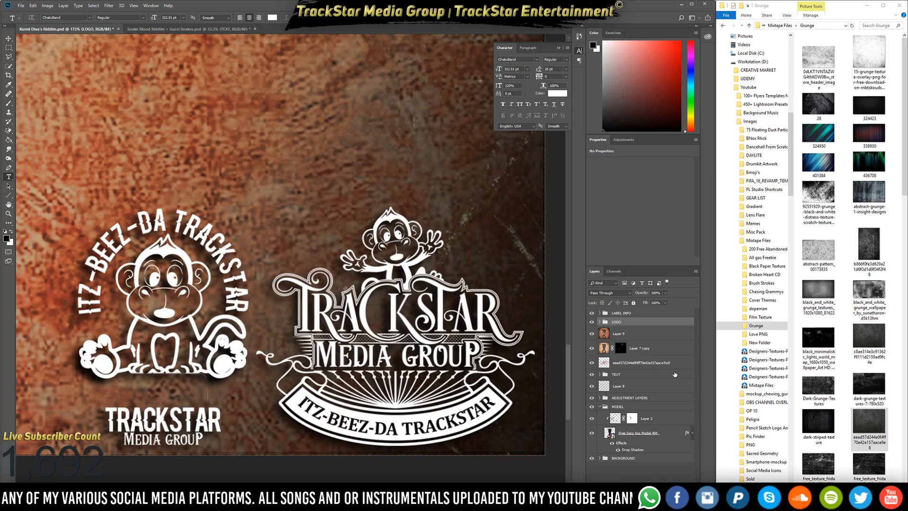
{"action": "scroll", "coordinate": [373, 212], "scroll_direction": "down", "scroll_amount": 5}
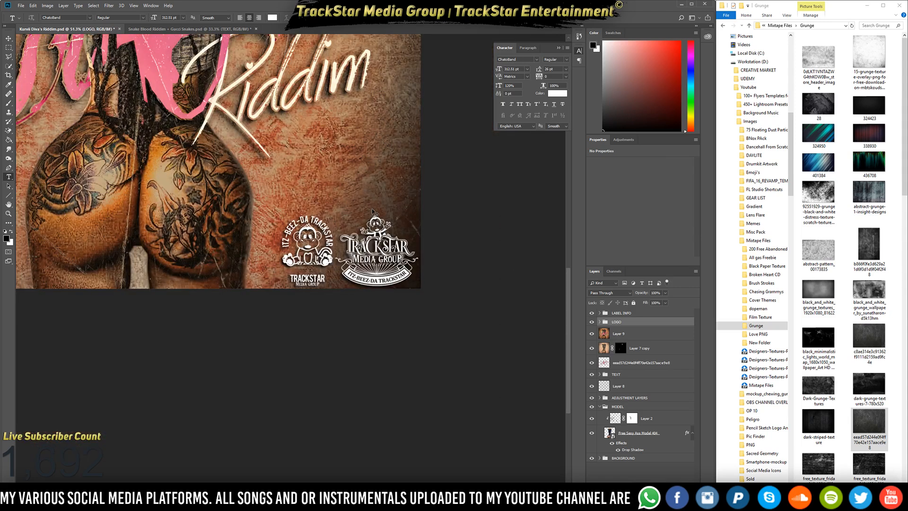
{"action": "scroll", "coordinate": [373, 211], "scroll_direction": "down", "scroll_amount": 2}
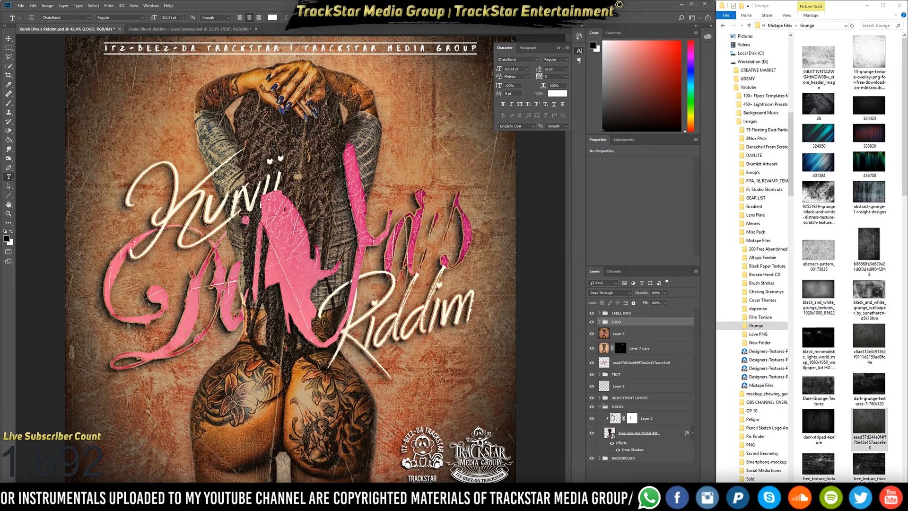
Group Layer 9, Layer 7 copy and the grunge texture layer above the TEXT group, and name the group FINAL ADJUSTMENTS.
{"action": "left_click", "coordinate": [602, 375]}
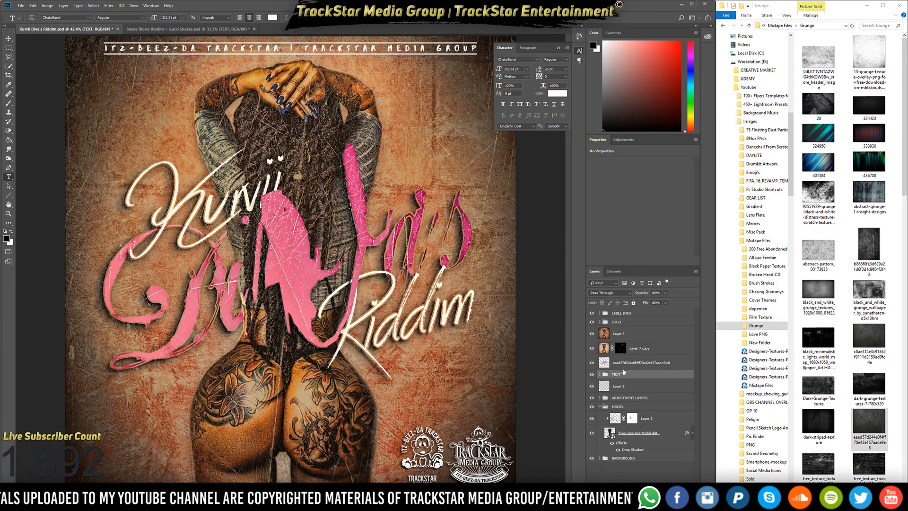
{"action": "left_click", "coordinate": [625, 334]}
{"action": "left_click", "coordinate": [628, 367], "text": "shift"}
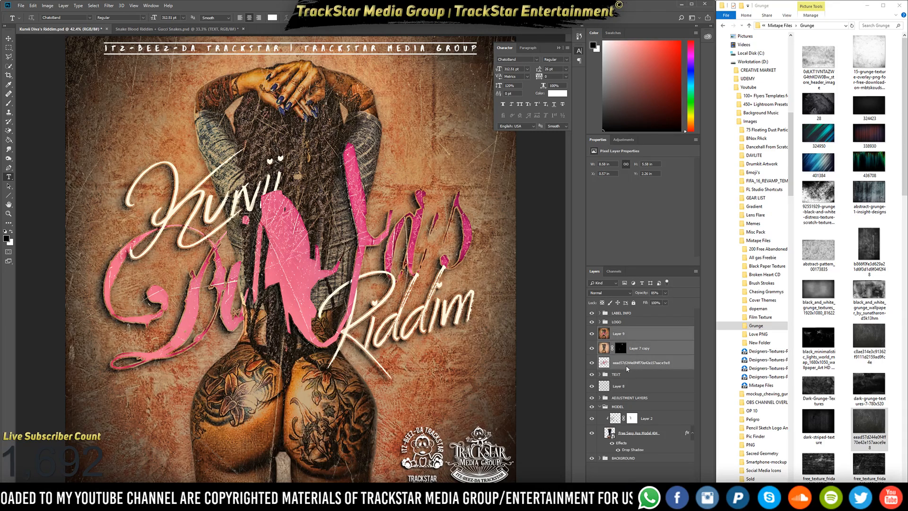
{"action": "key", "text": "ctrl+g"}
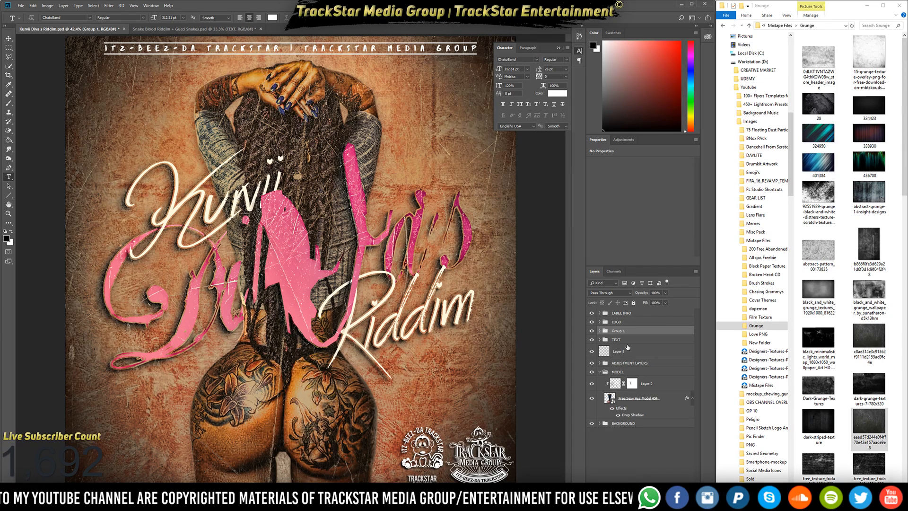
{"action": "double_click", "coordinate": [619, 331]}
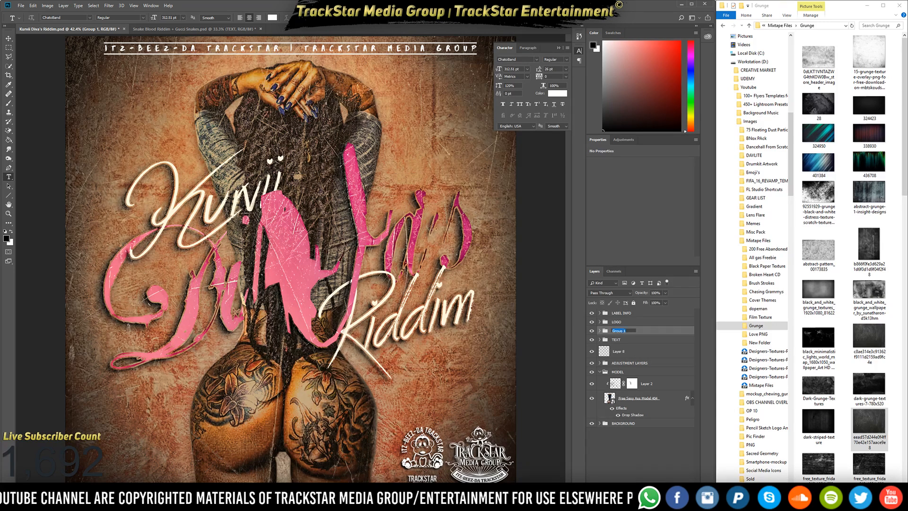
{"action": "type", "text": "FINAL"}
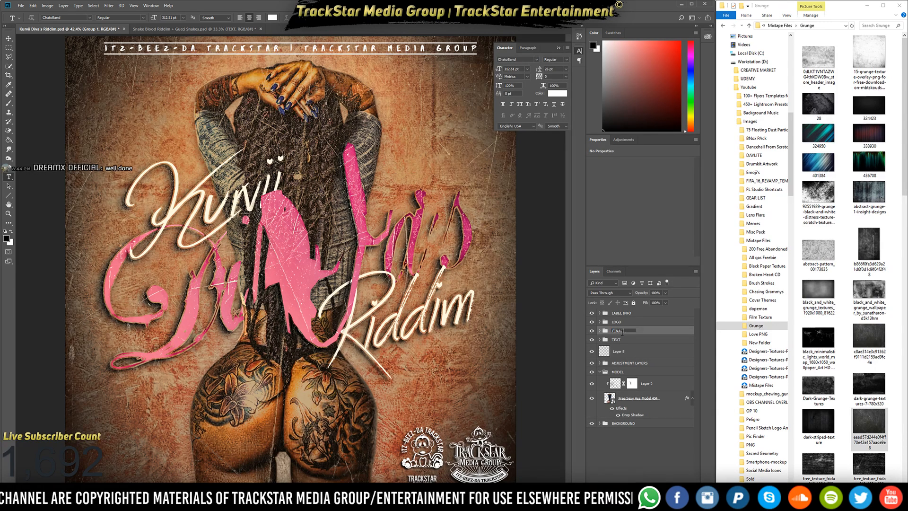
{"action": "type", "text": " ADJU"}
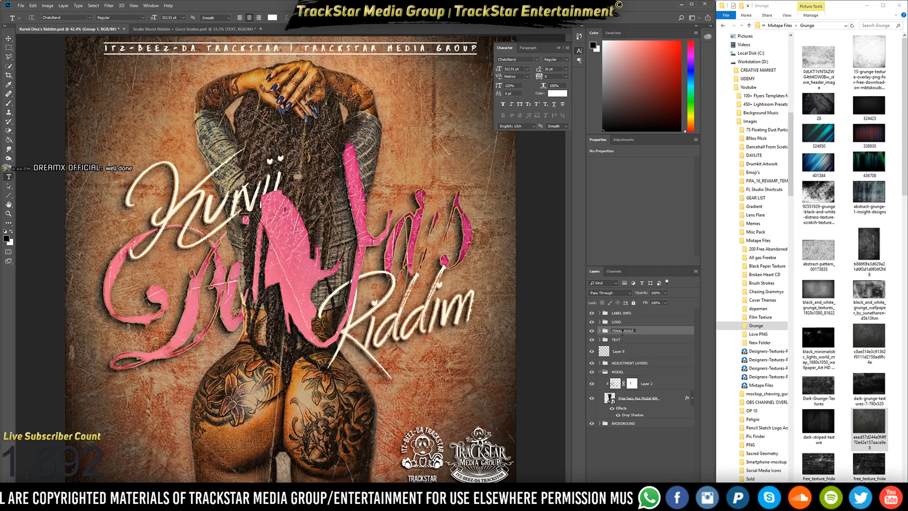
{"action": "type", "text": "STMEN"}
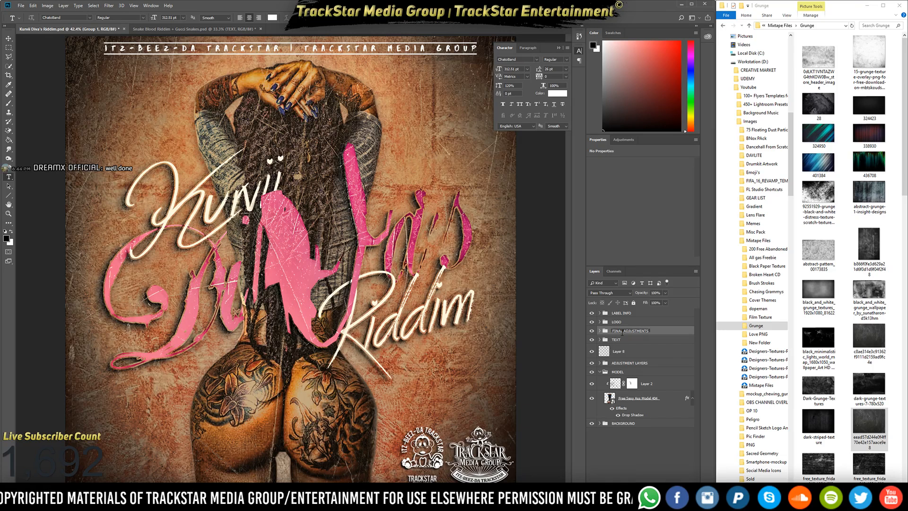
{"action": "type", "text": "TS"}
{"action": "key", "text": "Return"}
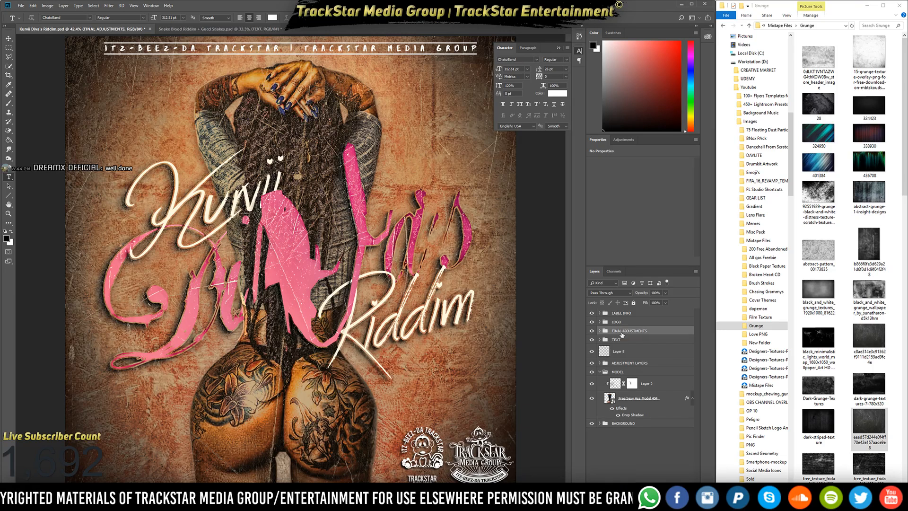
Expand the BACKGROUND, ADJUSTMENT LAYERS, TEXT, FINAL ADJUSTMENTS, LOGO and LABEL INFO groups and review the full layer stack.
{"action": "left_click", "coordinate": [601, 423]}
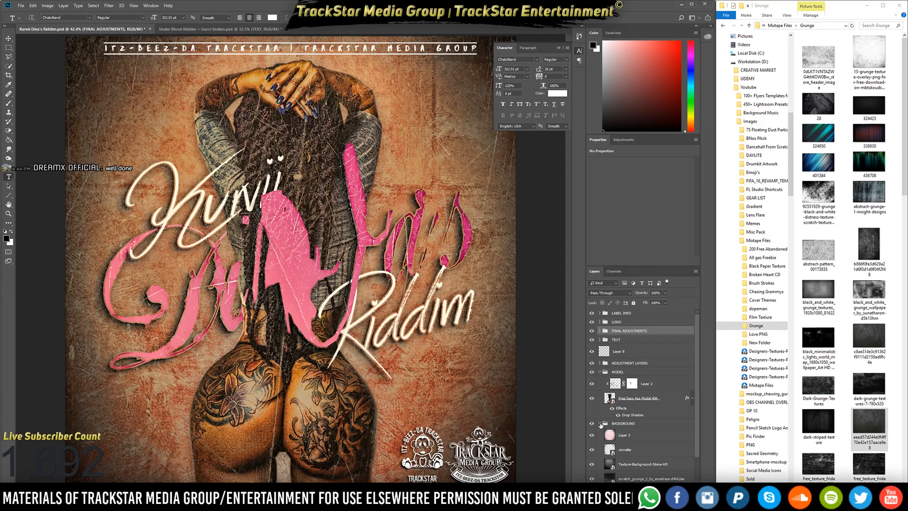
{"action": "left_click", "coordinate": [600, 363]}
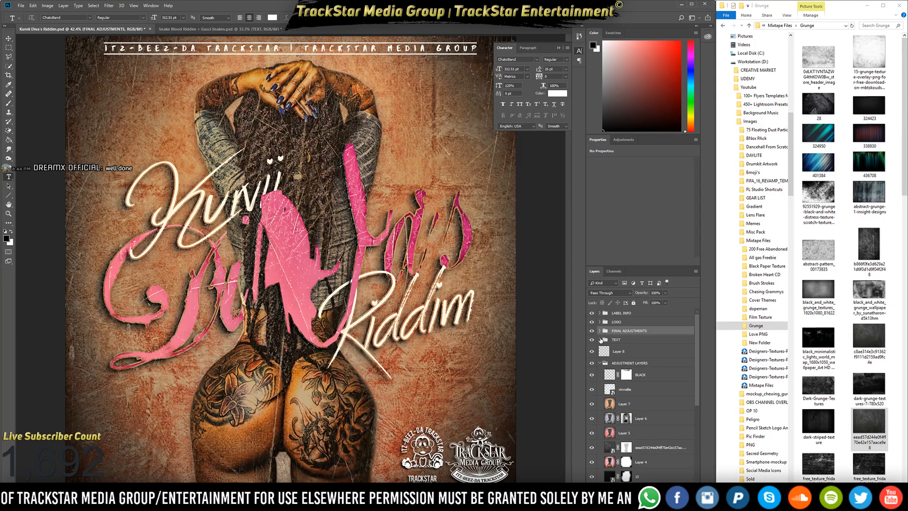
{"action": "left_click", "coordinate": [600, 340]}
{"action": "left_click", "coordinate": [600, 330]}
{"action": "left_click", "coordinate": [600, 322]}
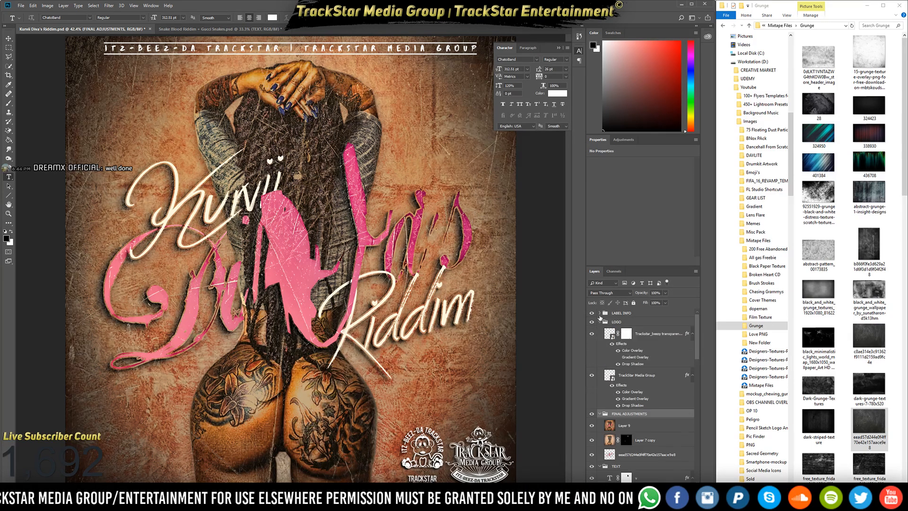
{"action": "left_click", "coordinate": [600, 313]}
{"action": "scroll", "coordinate": [649, 397], "scroll_direction": "down", "scroll_amount": 5}
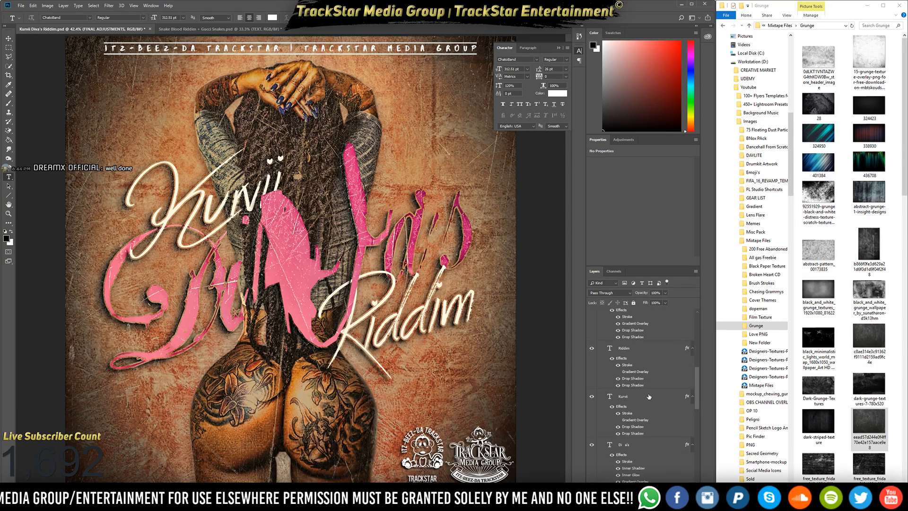
{"action": "scroll", "coordinate": [649, 397], "scroll_direction": "down", "scroll_amount": 10}
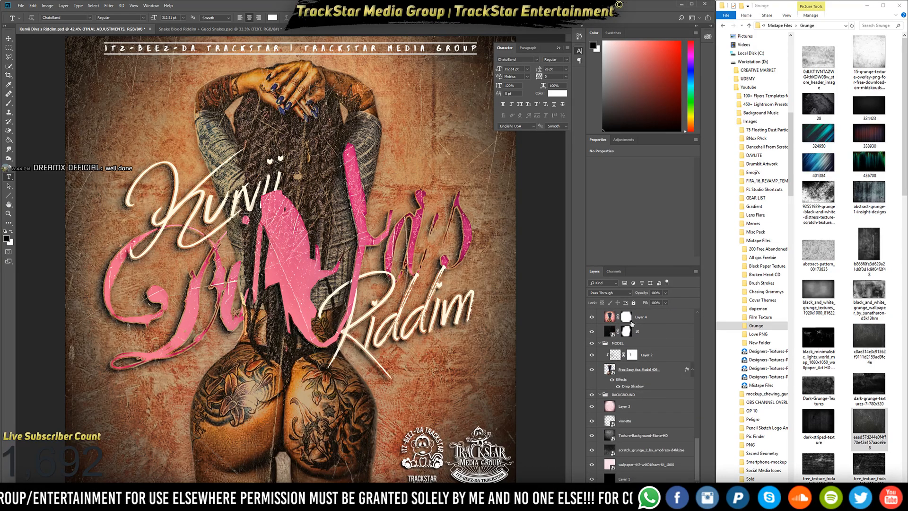
{"action": "scroll", "coordinate": [638, 350], "scroll_direction": "up", "scroll_amount": 1}
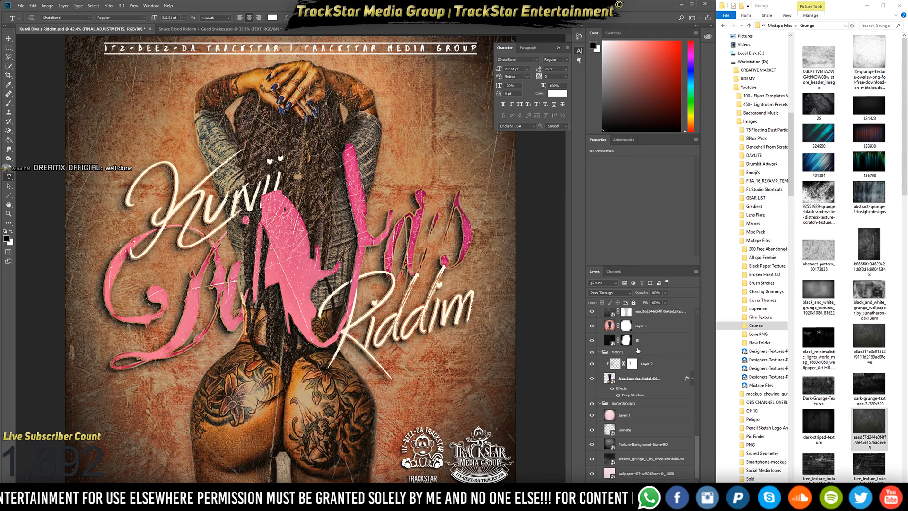
{"action": "scroll", "coordinate": [638, 350], "scroll_direction": "down", "scroll_amount": 1}
Maximize the Photoshop window and hide every layer except the black Layer 1 in the BACKGROUND group.
{"action": "left_click_drag", "start_coordinate": [800, 6], "coordinate": [796, 29]}
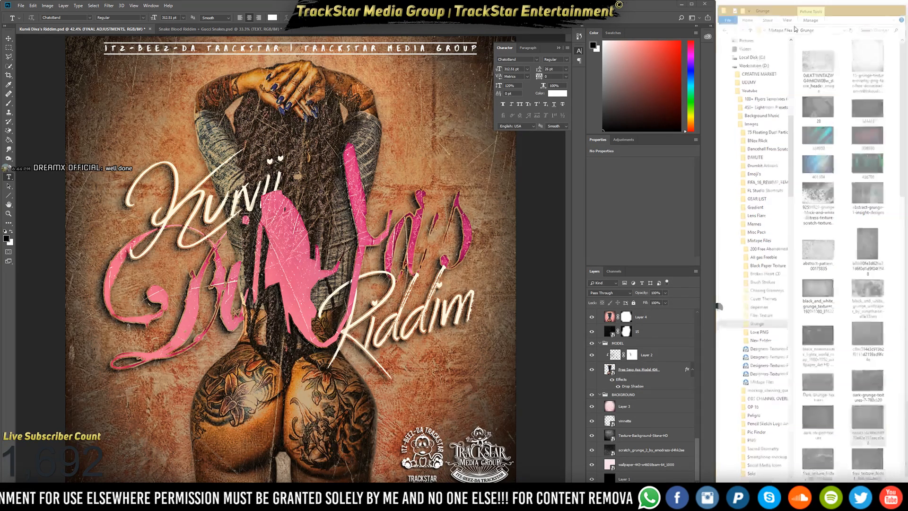
{"action": "left_click", "coordinate": [691, 3]}
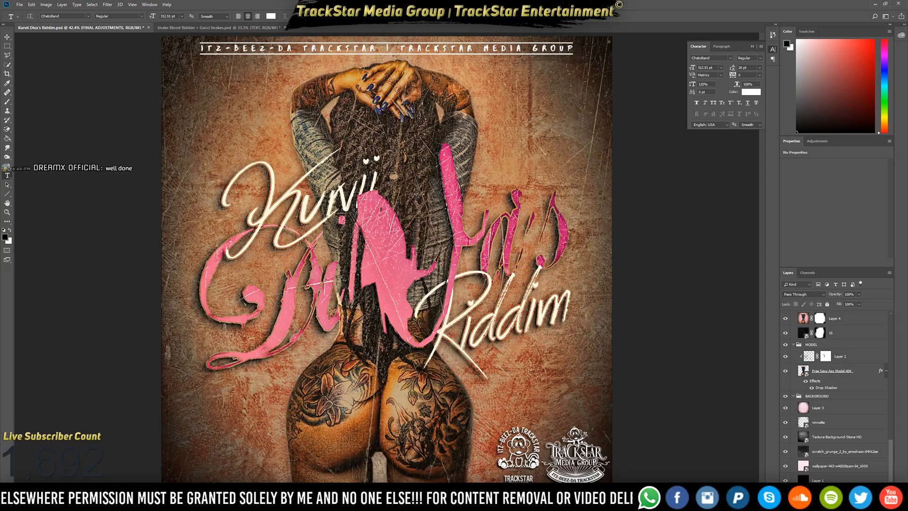
{"action": "right_click", "coordinate": [786, 419]}
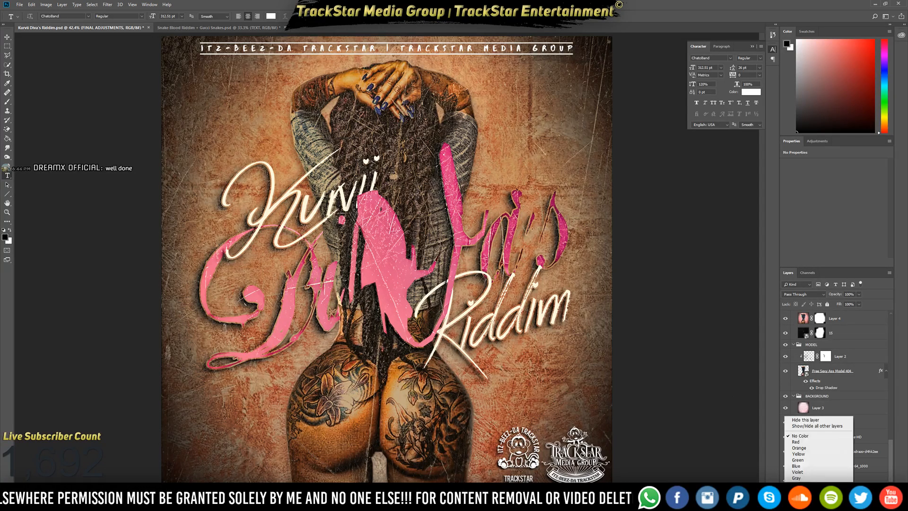
{"action": "left_click", "coordinate": [816, 426]}
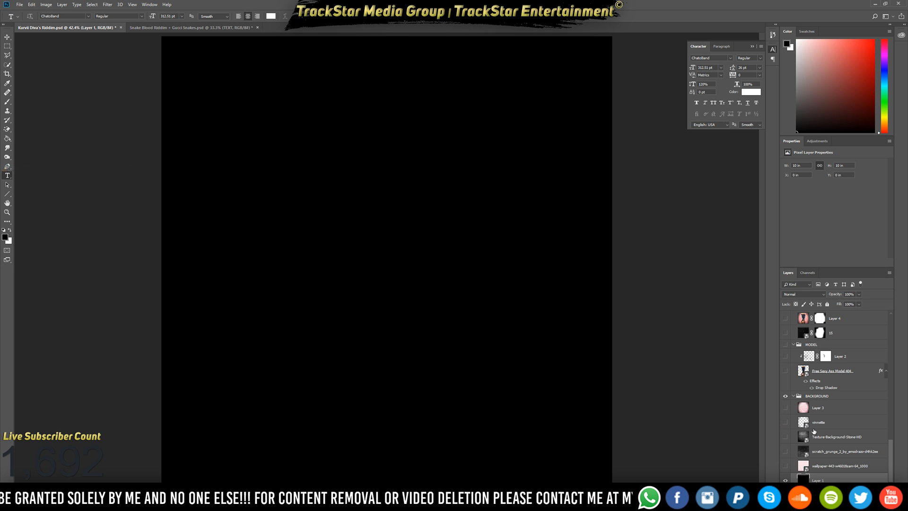
Show the BACKGROUND layers again from the bottom up: pink wallpaper, scratch grunge, stone texture, vignette and Layer 3.
{"action": "left_click", "coordinate": [786, 467]}
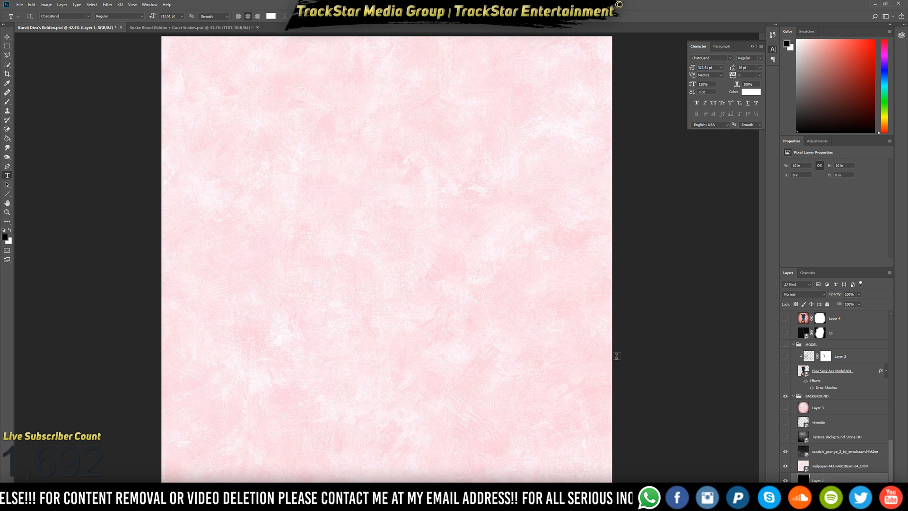
{"action": "left_click", "coordinate": [786, 437]}
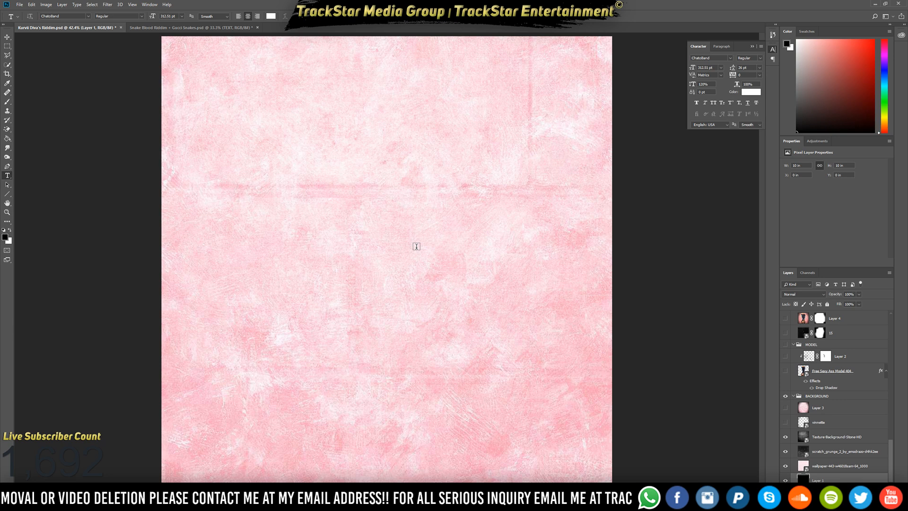
{"action": "left_click", "coordinate": [786, 422]}
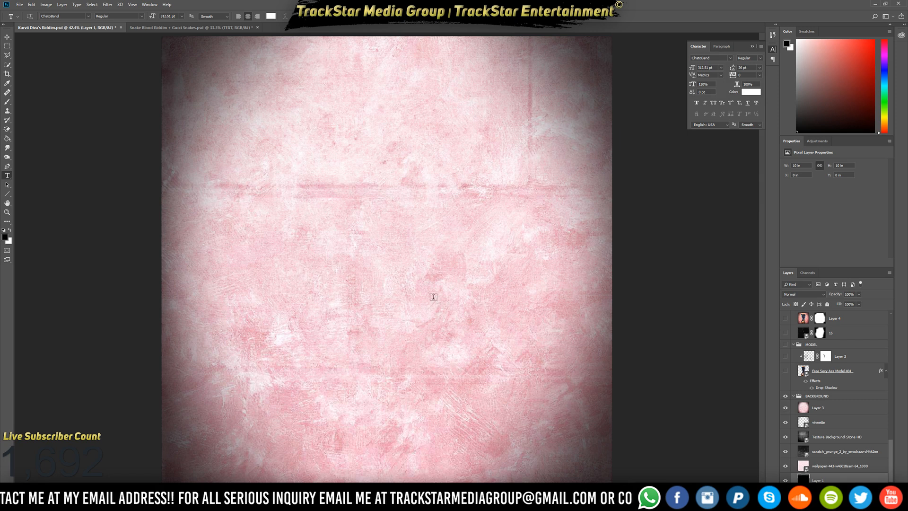
Collapse the BACKGROUND group, show the model photo in the MODEL group, and toggle its drop shadow to compare the effect.
{"action": "left_click", "coordinate": [795, 396]}
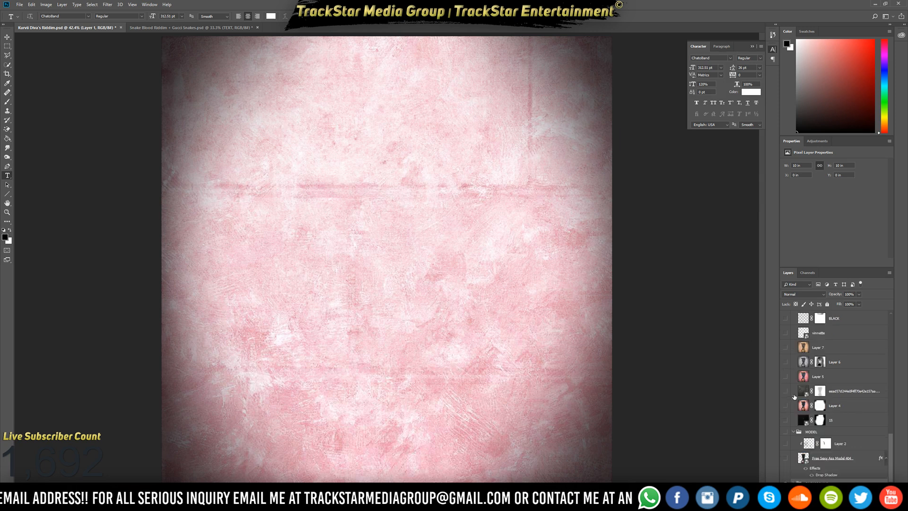
{"action": "left_click", "coordinate": [786, 459]}
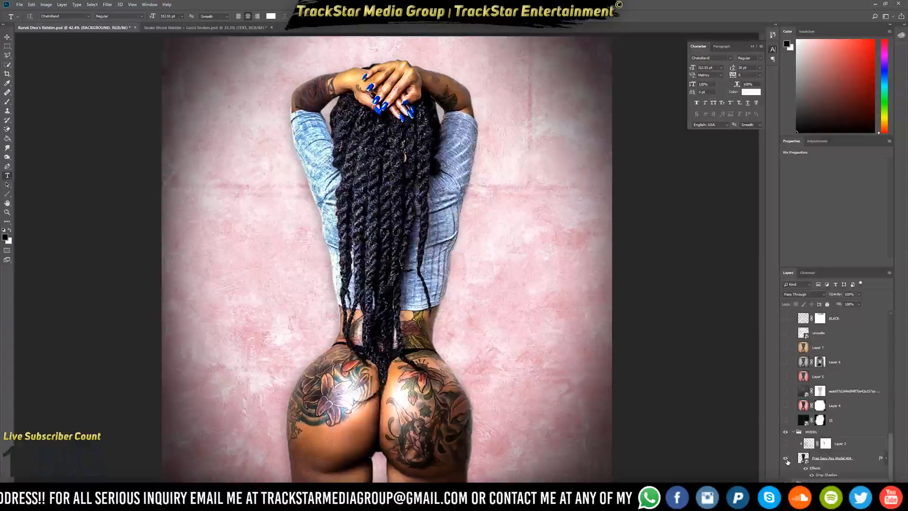
{"action": "left_click", "coordinate": [811, 475]}
{"action": "left_click", "coordinate": [811, 475]}
{"action": "left_click", "coordinate": [811, 476]}
{"action": "left_click", "coordinate": [812, 476]}
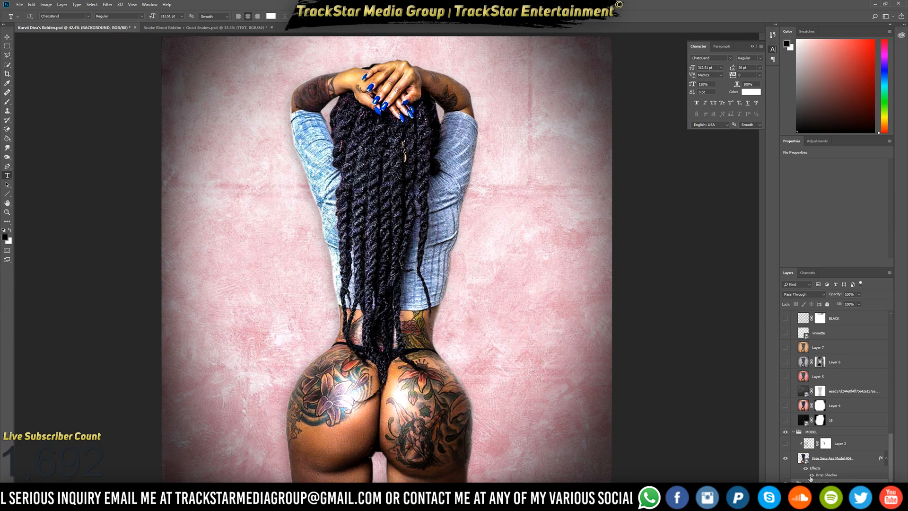
Show the clipped Layer 2 above the model photo, comparing it on and off, and collapse the MODEL group.
{"action": "left_click", "coordinate": [786, 445]}
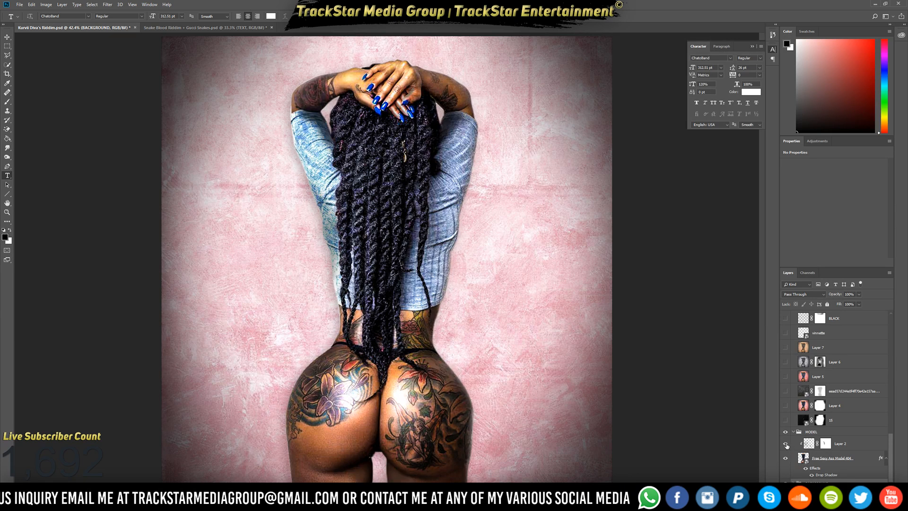
{"action": "left_click", "coordinate": [787, 444]}
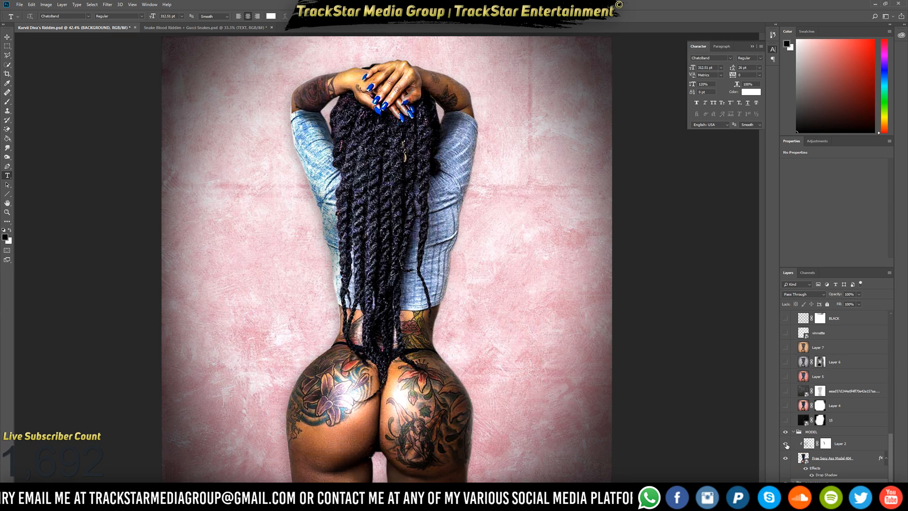
{"action": "left_click", "coordinate": [786, 445]}
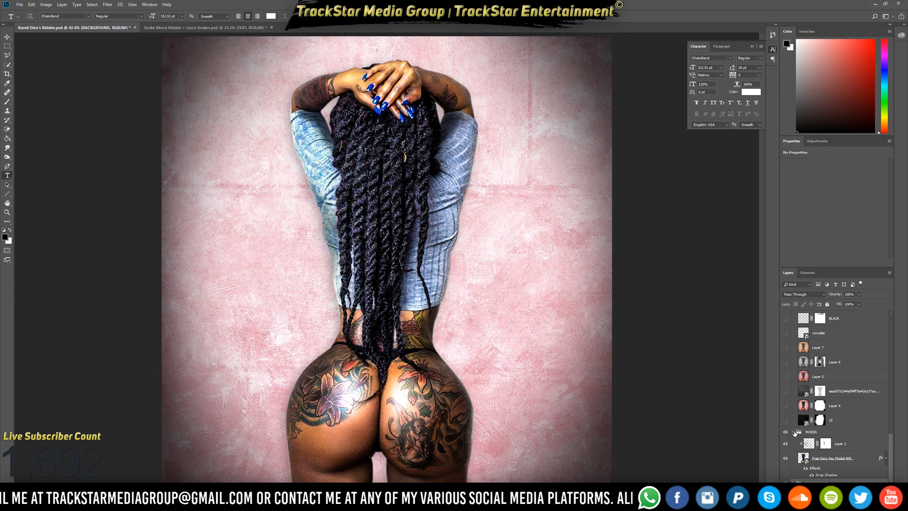
{"action": "left_click", "coordinate": [795, 432]}
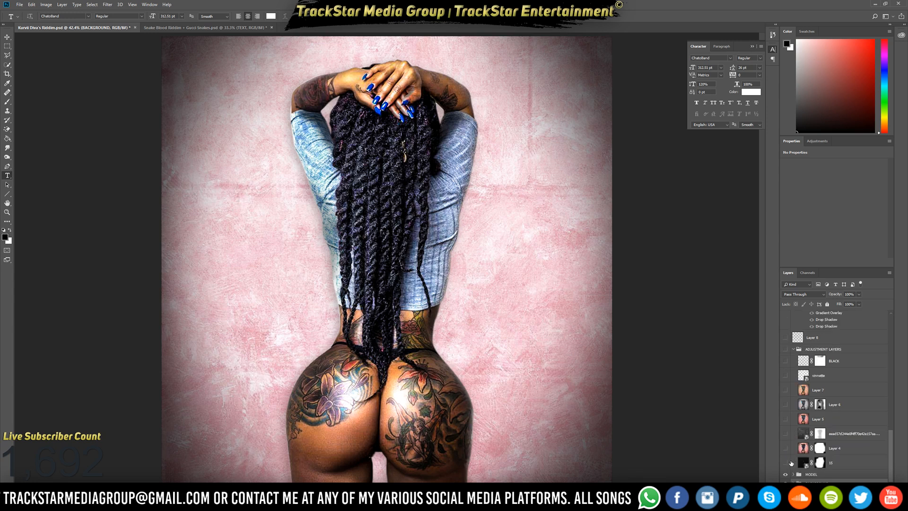
Show the lowest three ADJUSTMENT LAYERS from the bottom up: black texture, Layer 4 and scratched grunge texture, comparing Layer 4 on and off.
{"action": "left_click", "coordinate": [785, 463]}
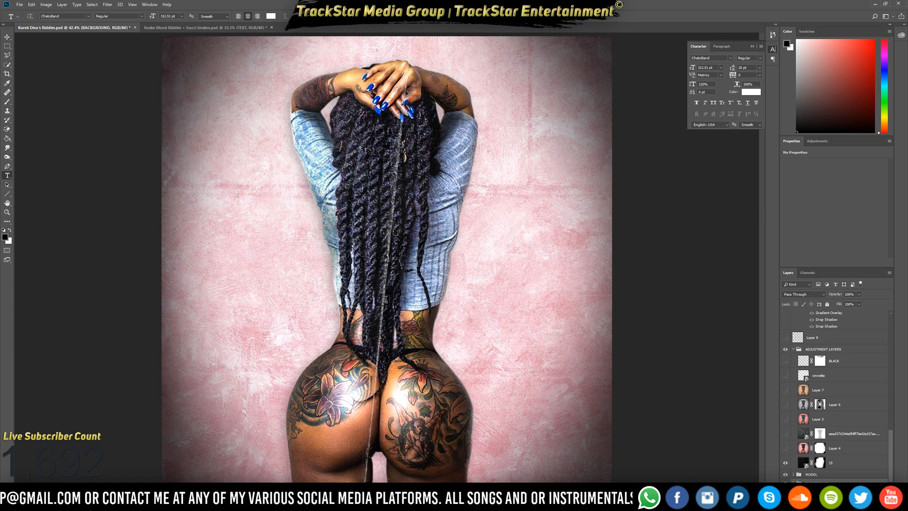
{"action": "left_click", "coordinate": [786, 448]}
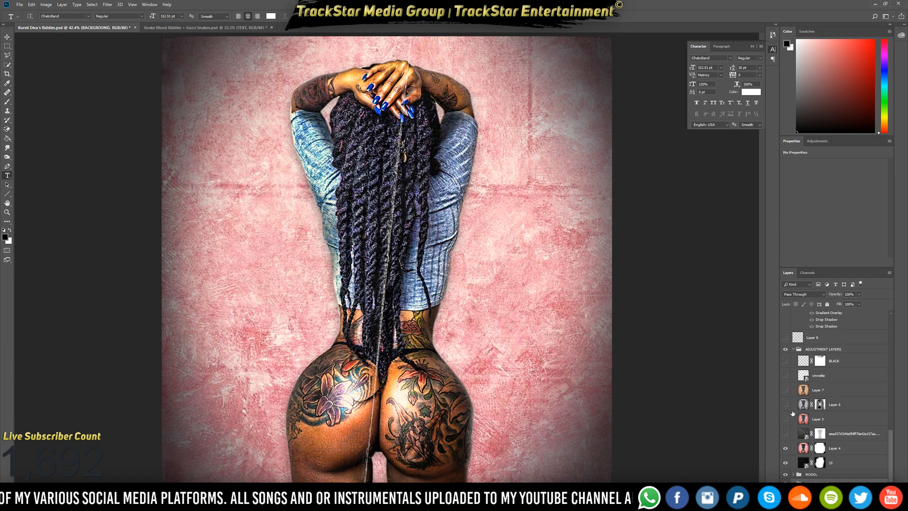
{"action": "left_click", "coordinate": [786, 449]}
{"action": "left_click", "coordinate": [786, 449]}
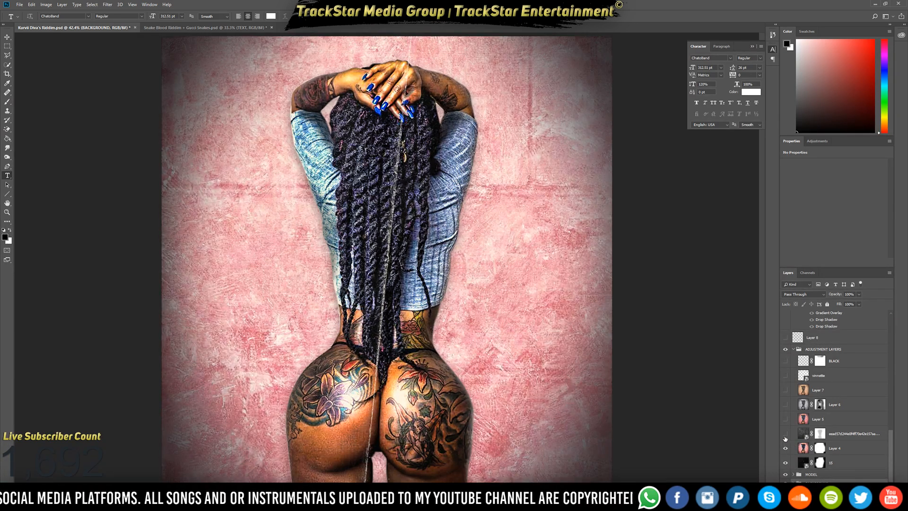
{"action": "left_click", "coordinate": [785, 435]}
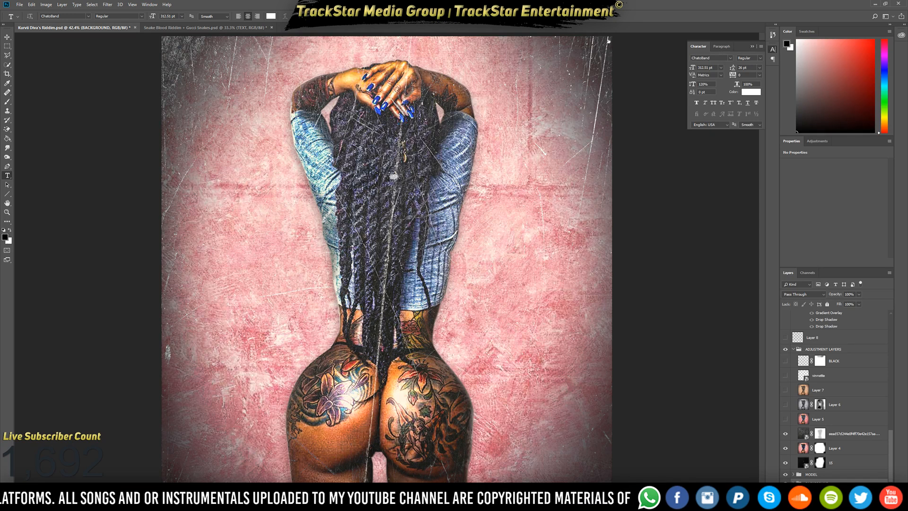
Show Layer 5, Layer 6, Layer 7, the vignette and BLACK in order, and collapse the ADJUSTMENT LAYERS group.
{"action": "left_click", "coordinate": [786, 420]}
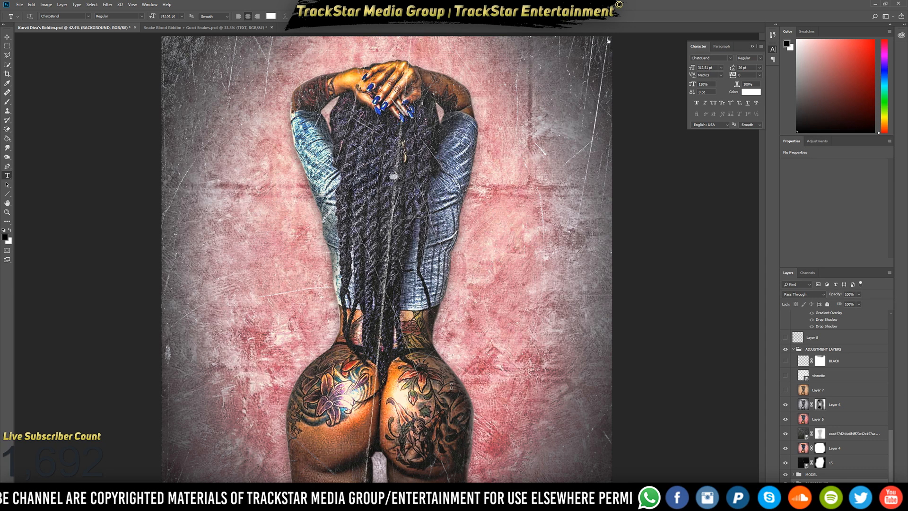
{"action": "left_click", "coordinate": [786, 391]}
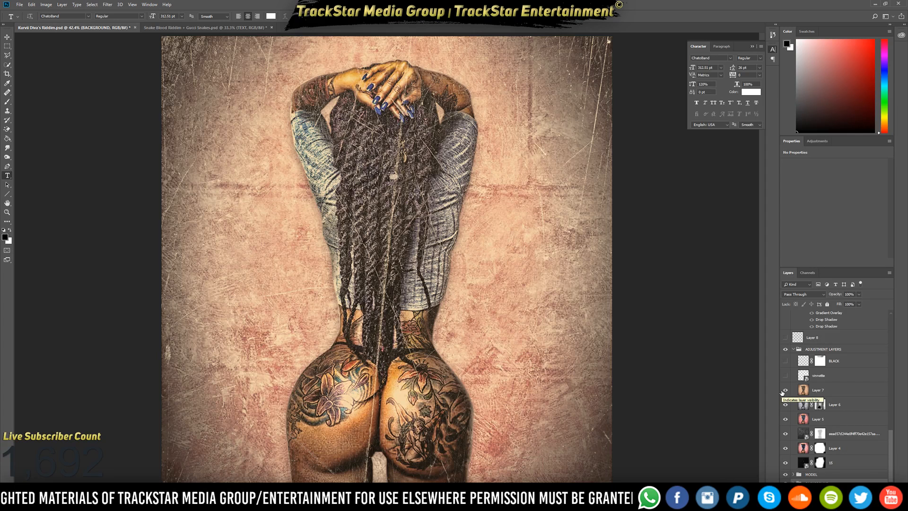
{"action": "left_click", "coordinate": [786, 376]}
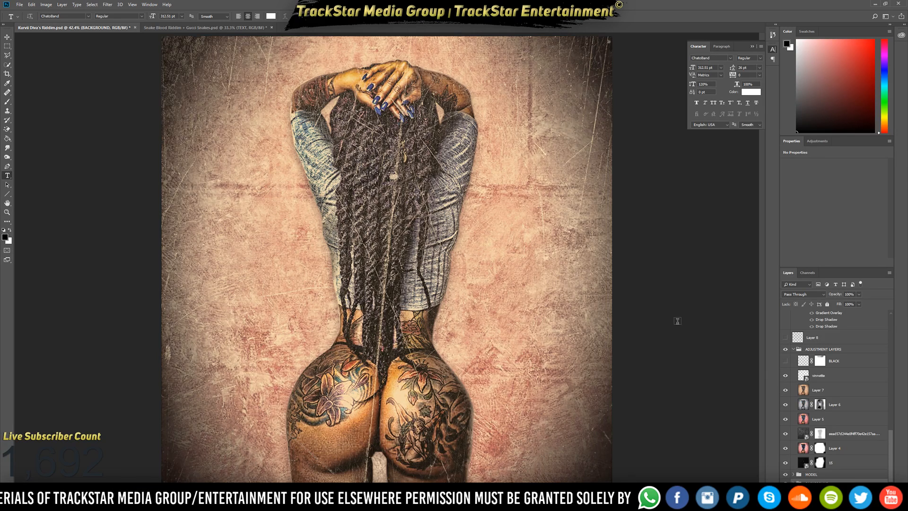
{"action": "left_click", "coordinate": [786, 361]}
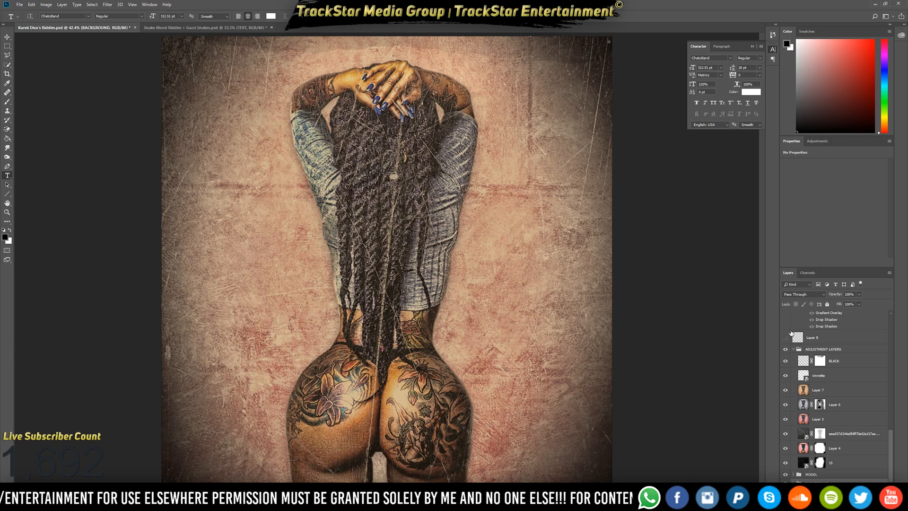
{"action": "left_click", "coordinate": [794, 350]}
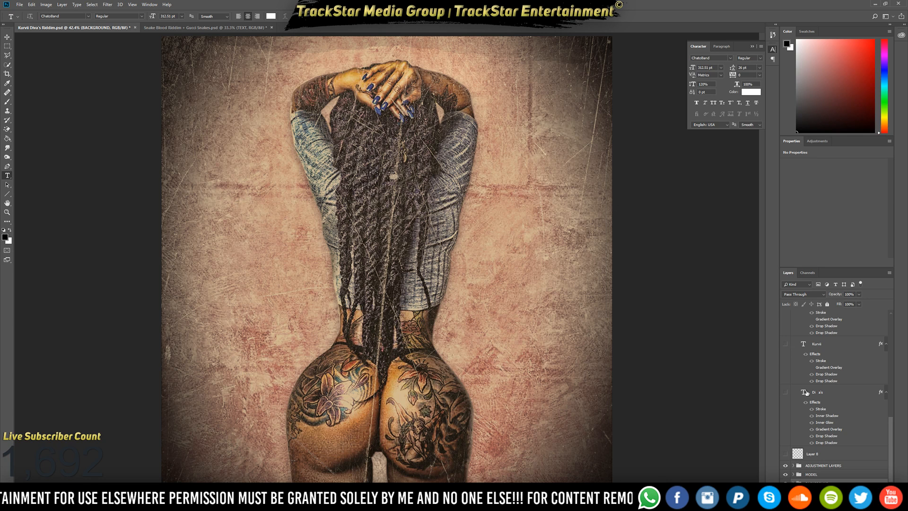
Show Layer 8 above the ADJUSTMENT LAYERS group, toggling its visibility to compare the darkening.
{"action": "scroll", "coordinate": [811, 412], "scroll_direction": "up", "scroll_amount": 1}
{"action": "scroll", "coordinate": [818, 430], "scroll_direction": "down", "scroll_amount": 1}
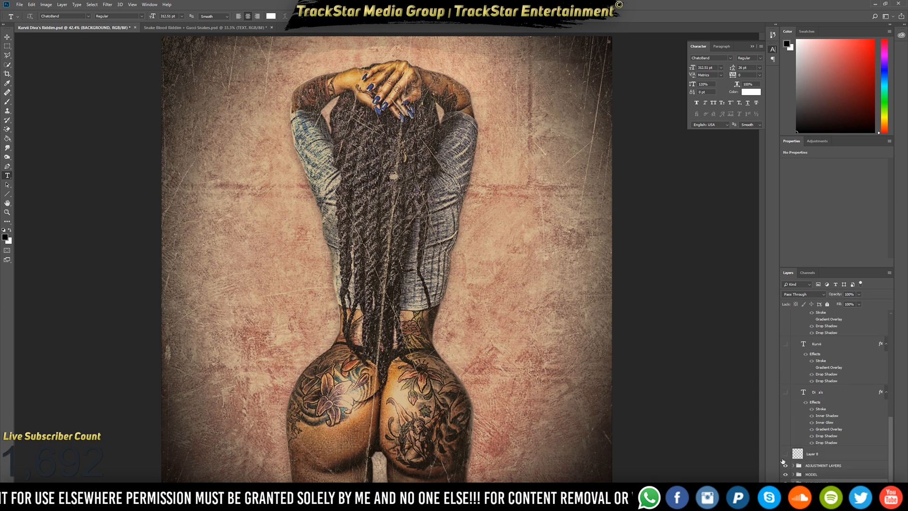
{"action": "left_click", "coordinate": [786, 455]}
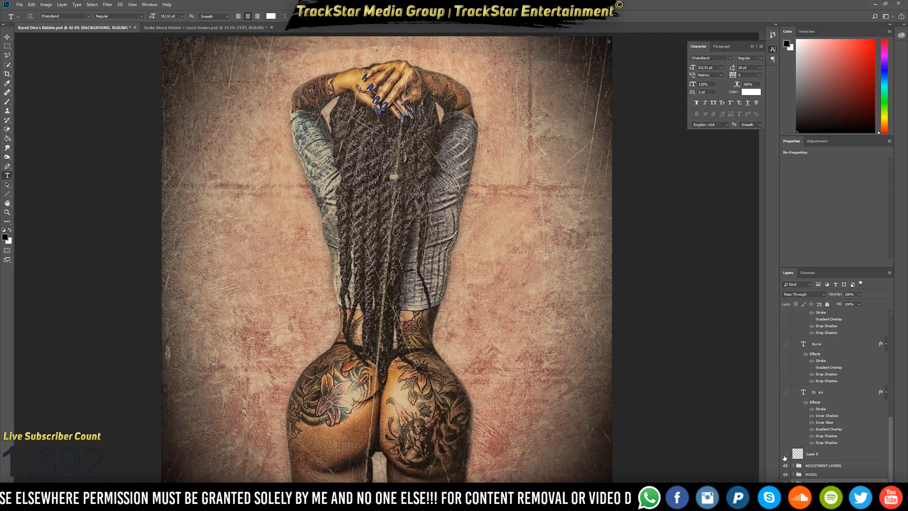
{"action": "left_click", "coordinate": [785, 455]}
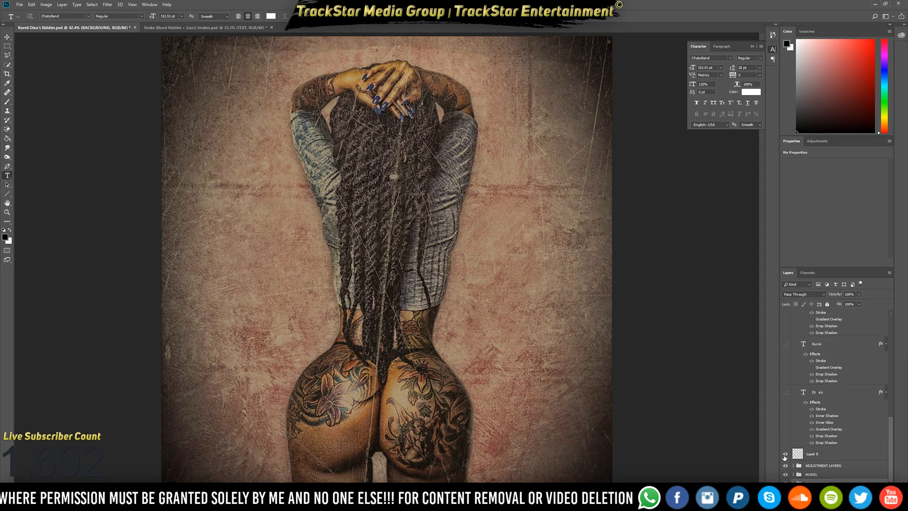
{"action": "left_click", "coordinate": [785, 455]}
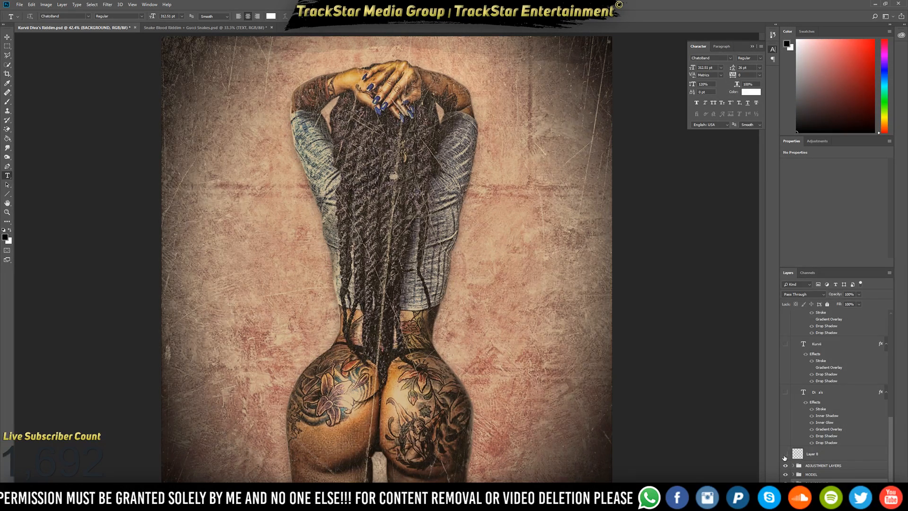
{"action": "left_click", "coordinate": [785, 455]}
Show the title layers from the bottom up: pink "Di a's", "Kurvii", "Riddim" and the masked "v", and collapse the TEXT group.
{"action": "left_click", "coordinate": [786, 392]}
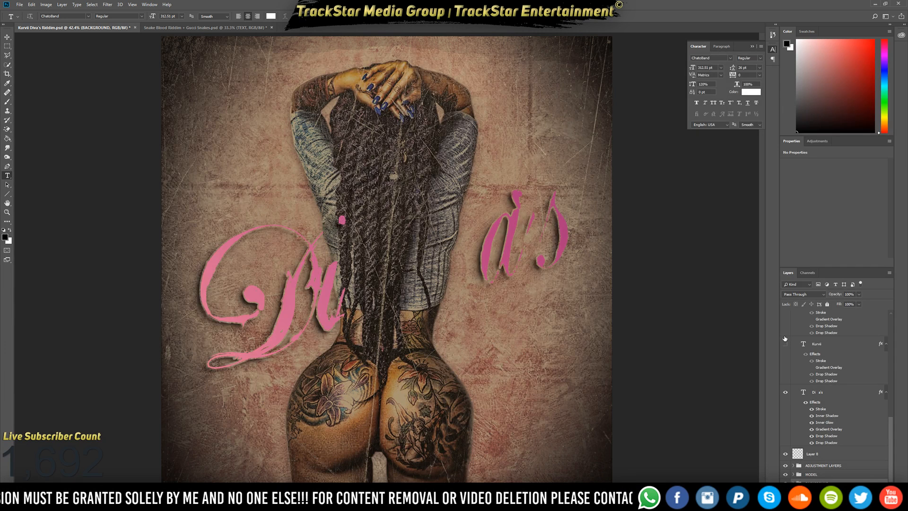
{"action": "left_click", "coordinate": [785, 344]}
{"action": "scroll", "coordinate": [801, 383], "scroll_direction": "up", "scroll_amount": 2}
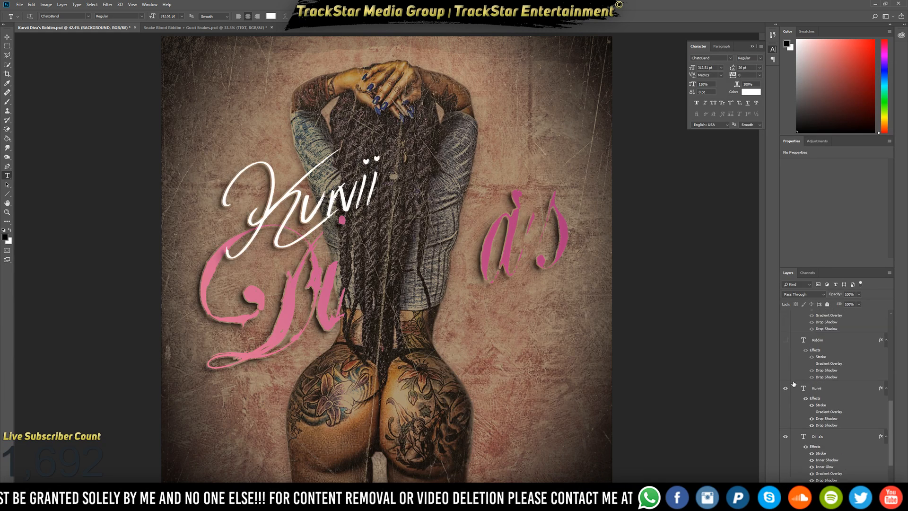
{"action": "left_click", "coordinate": [786, 340]}
{"action": "scroll", "coordinate": [816, 362], "scroll_direction": "up", "scroll_amount": 2}
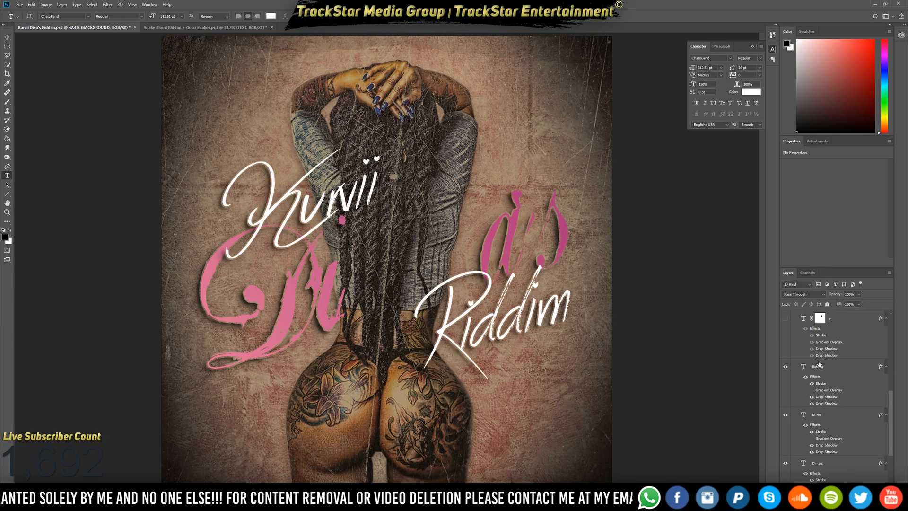
{"action": "left_click", "coordinate": [785, 318]}
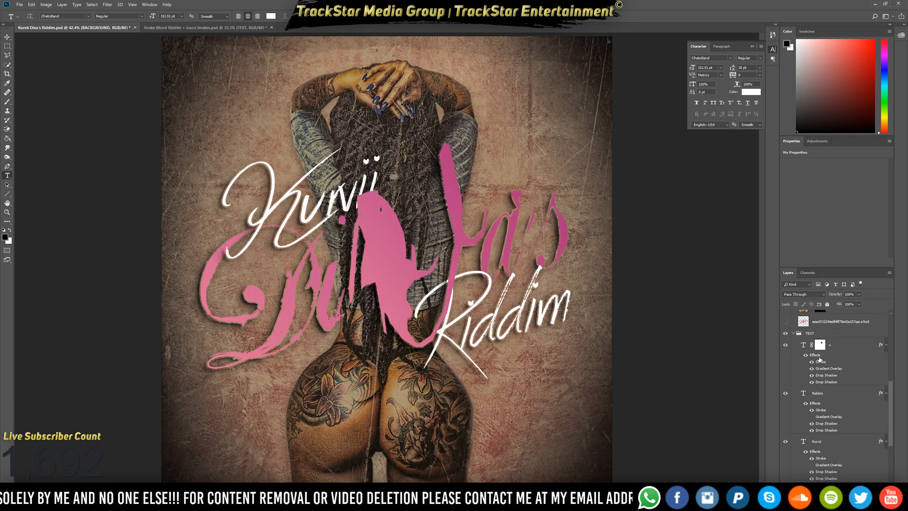
{"action": "scroll", "coordinate": [811, 354], "scroll_direction": "up", "scroll_amount": 3}
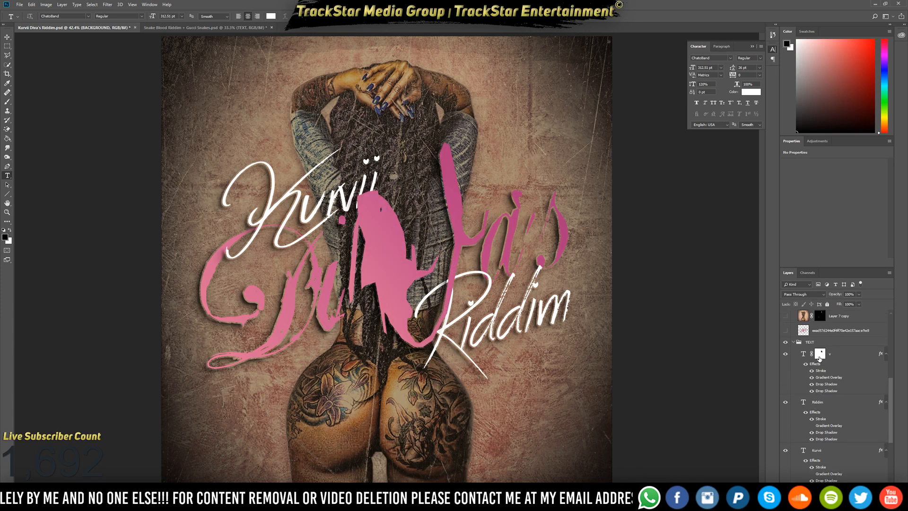
{"action": "left_click", "coordinate": [794, 341]}
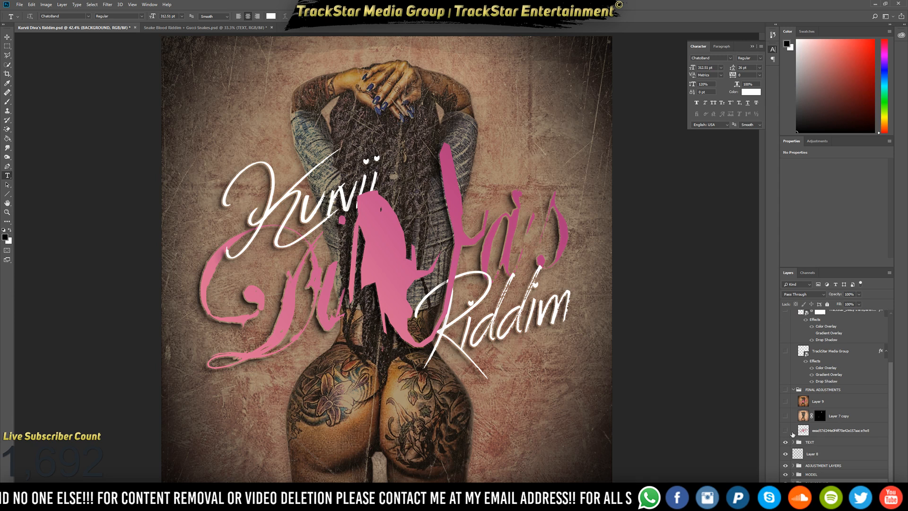
Show the grunge texture in the FINAL ADJUSTMENTS group, and delete Layer 7 copy after comparing it on and off.
{"action": "left_click", "coordinate": [786, 430]}
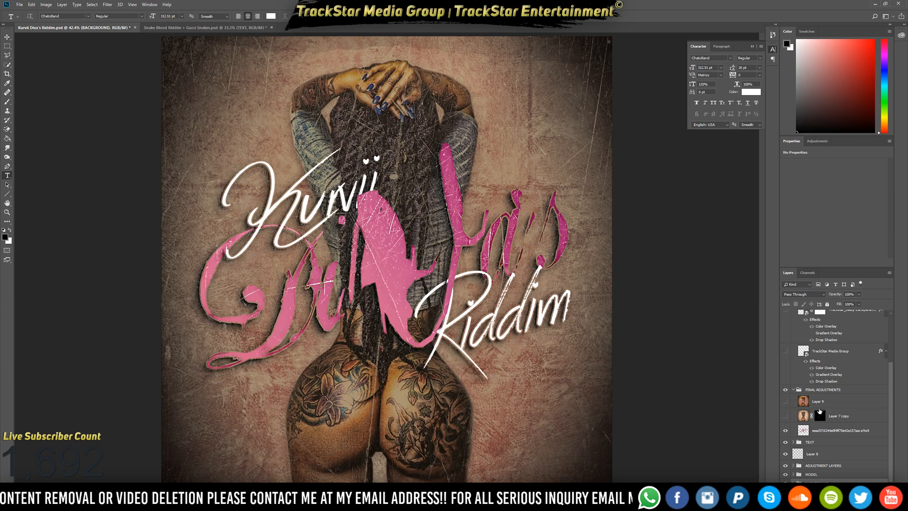
{"action": "left_click", "coordinate": [786, 416]}
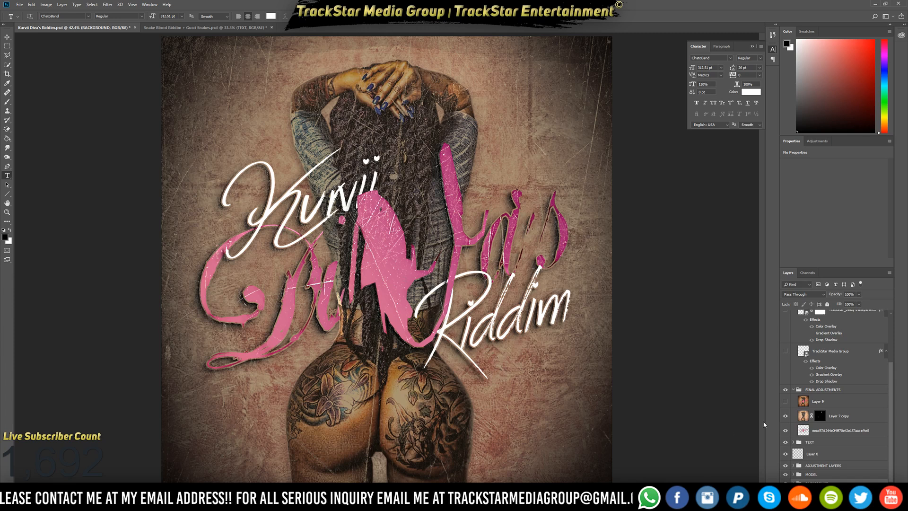
{"action": "left_click", "coordinate": [787, 417]}
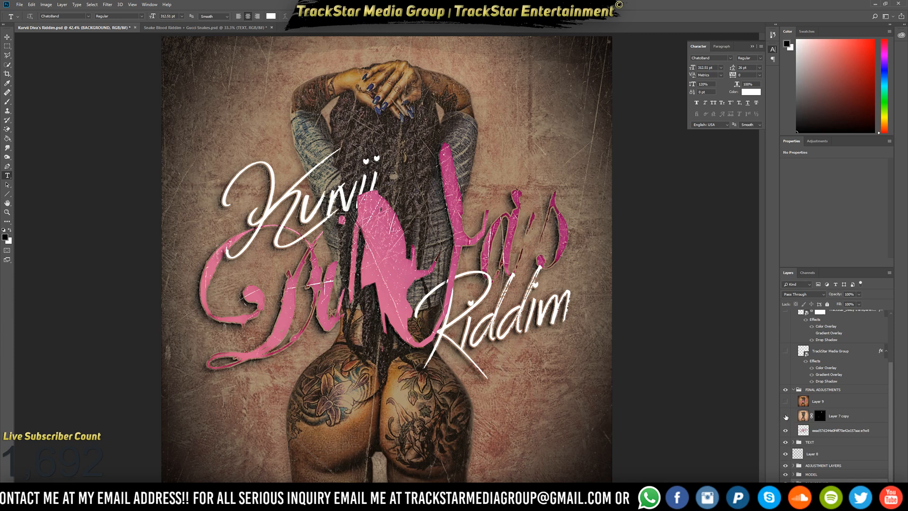
{"action": "left_click", "coordinate": [785, 417]}
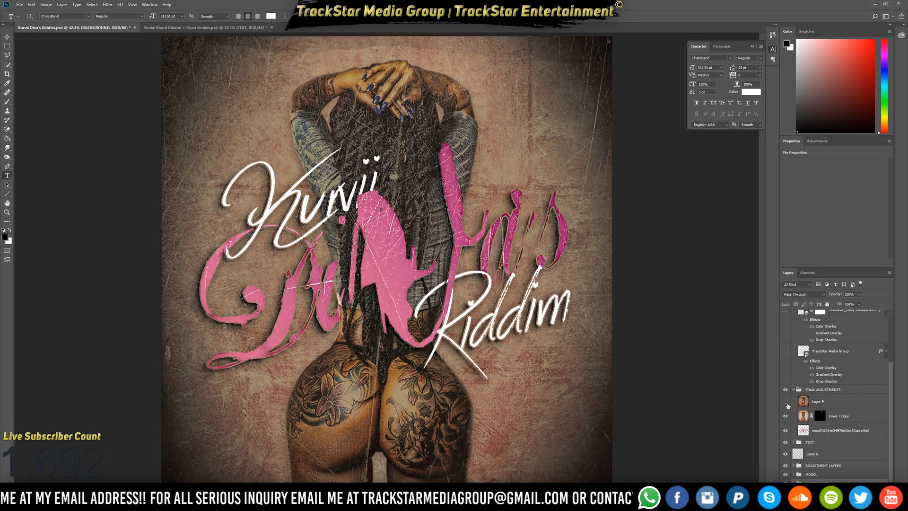
{"action": "left_click", "coordinate": [846, 417]}
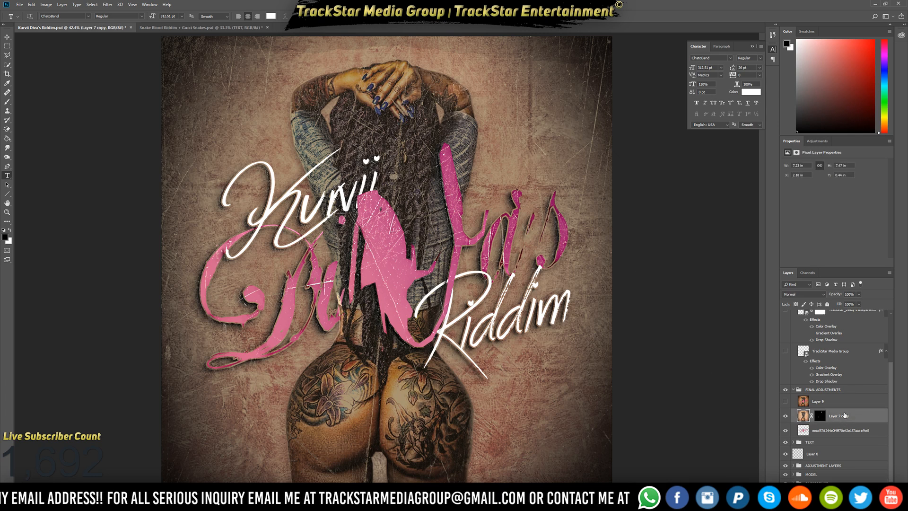
{"action": "key", "text": "Delete"}
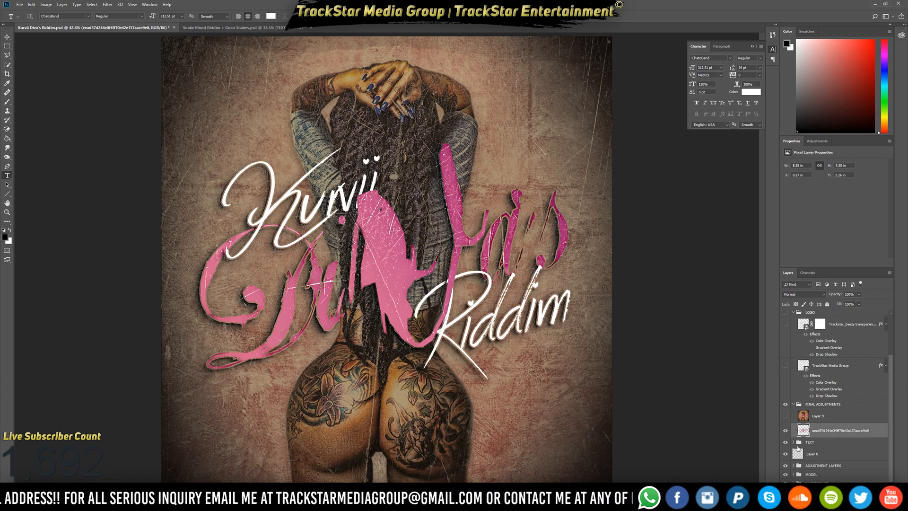
Show Layer 9, comparing its color grading on and off, and collapse the FINAL ADJUSTMENTS group.
{"action": "left_click", "coordinate": [785, 416]}
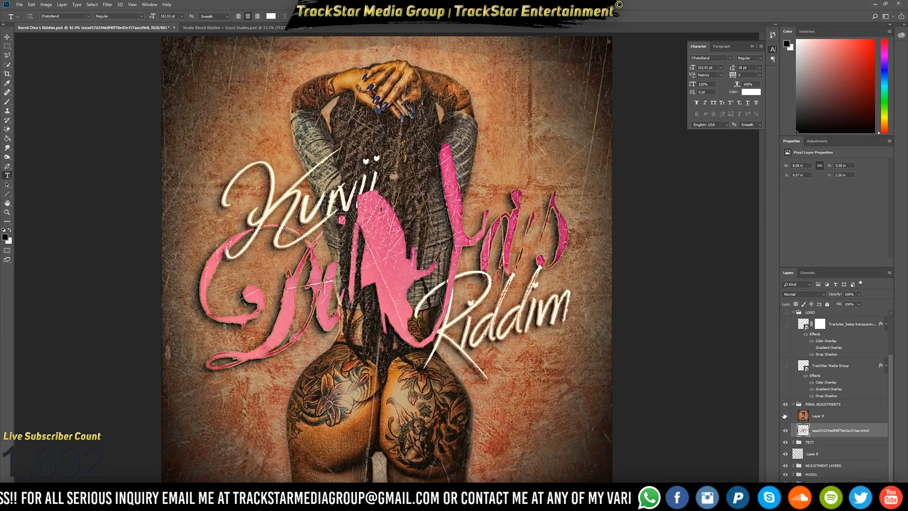
{"action": "left_click", "coordinate": [784, 415]}
{"action": "left_click", "coordinate": [784, 415]}
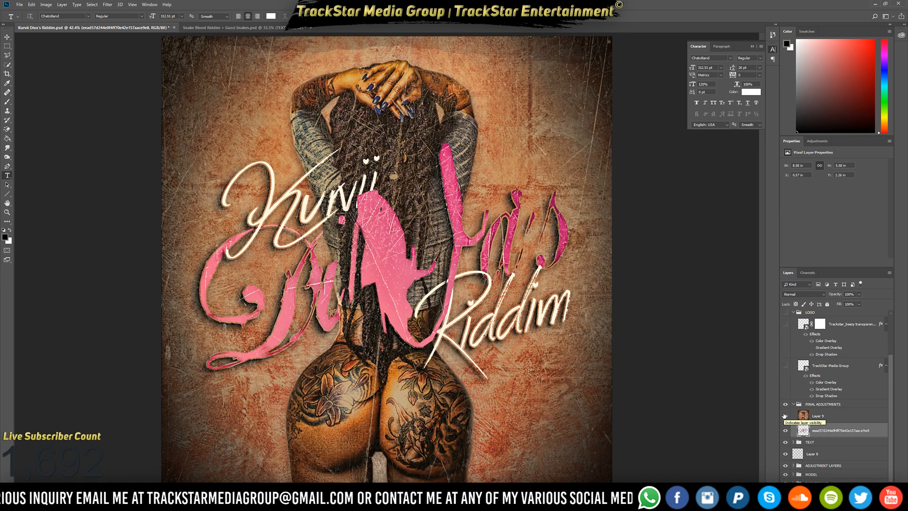
{"action": "left_click", "coordinate": [794, 404]}
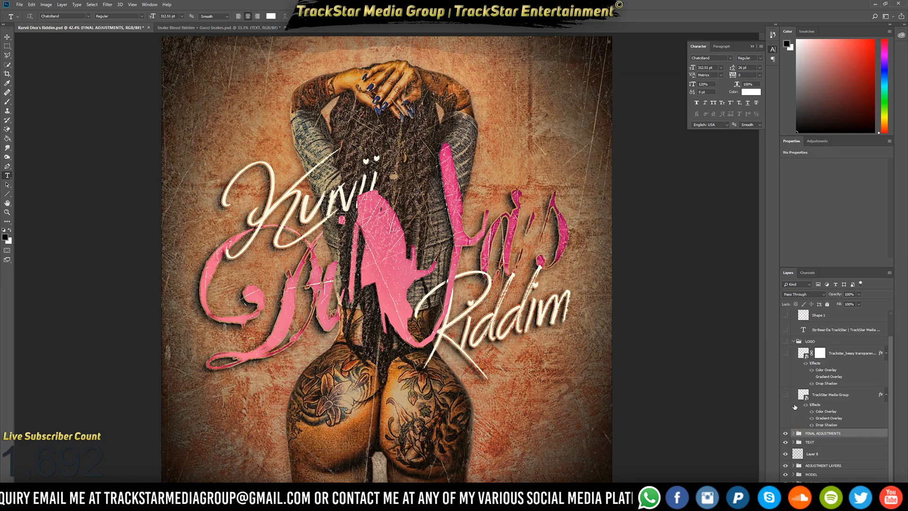
Show the layers of the LOGO and LABEL INFO groups from the bottom up, and collapse both groups.
{"action": "scroll", "coordinate": [795, 407], "scroll_direction": "up", "scroll_amount": 2}
{"action": "left_click", "coordinate": [785, 421]}
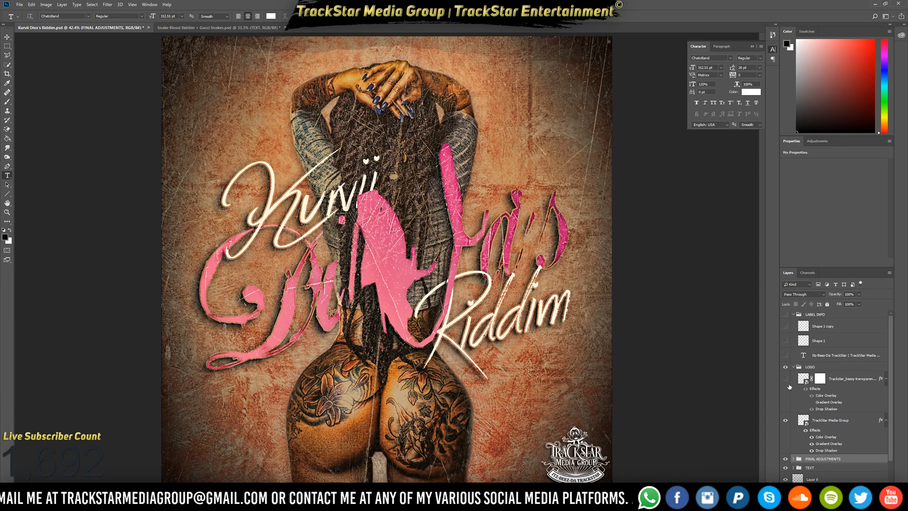
{"action": "left_click_drag", "start_coordinate": [786, 379], "coordinate": [785, 326]}
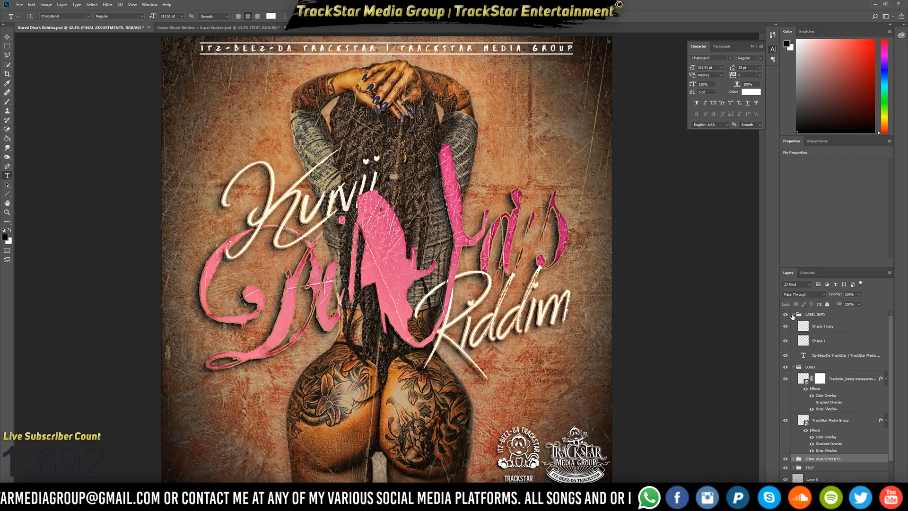
{"action": "left_click", "coordinate": [793, 367]}
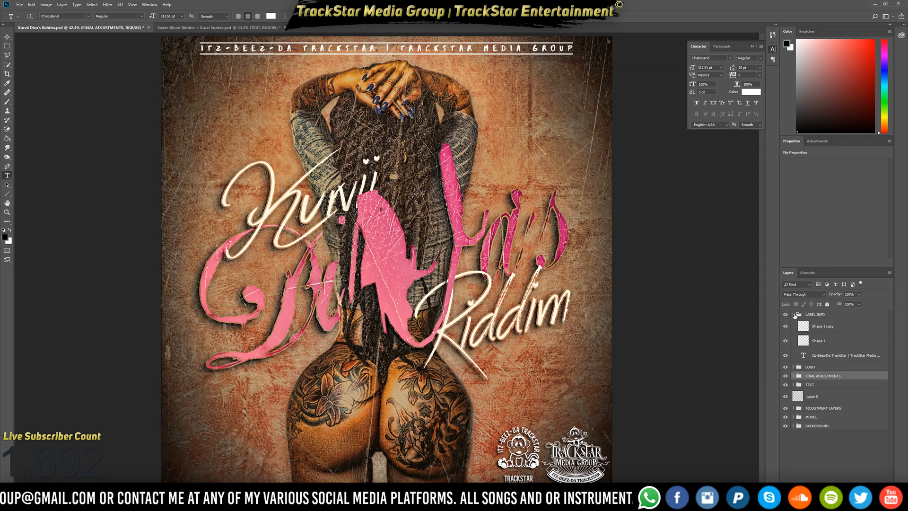
{"action": "left_click", "coordinate": [794, 314]}
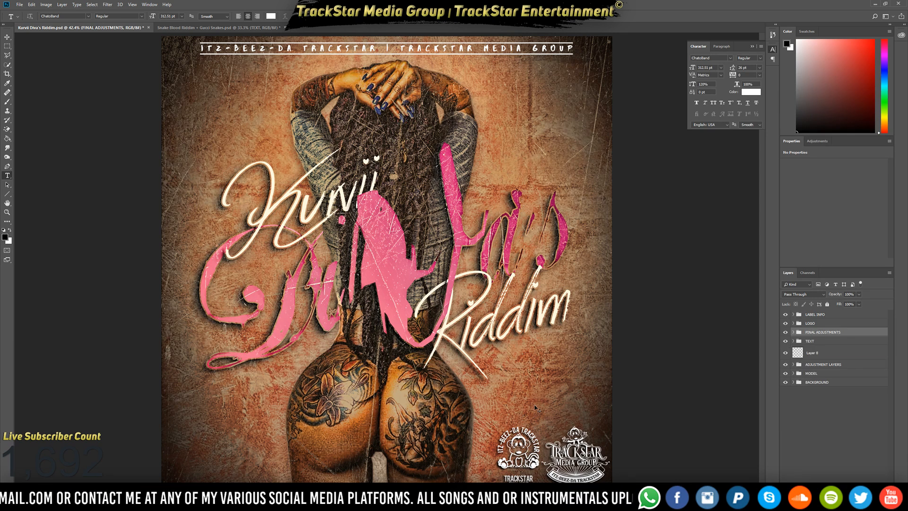
Save the document, and try saving it again as Kurvii Diva's Riddim in Photoshop format, declining to replace the existing file.
{"action": "key", "text": "ctrl+s"}
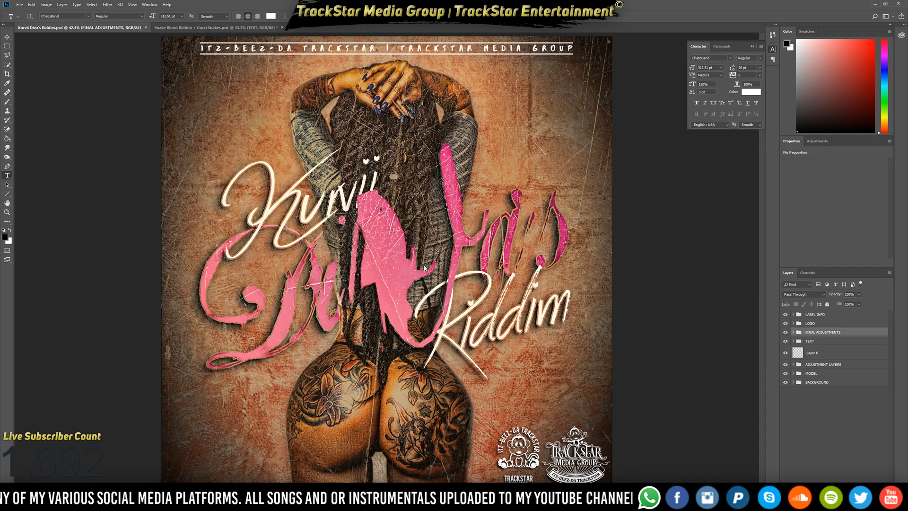
{"action": "key", "text": "ctrl+shift+s"}
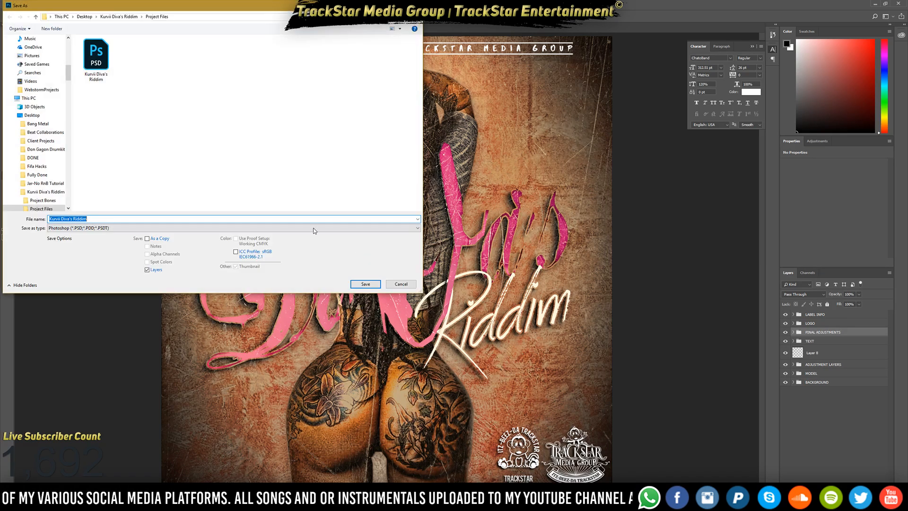
{"action": "left_click", "coordinate": [103, 79]}
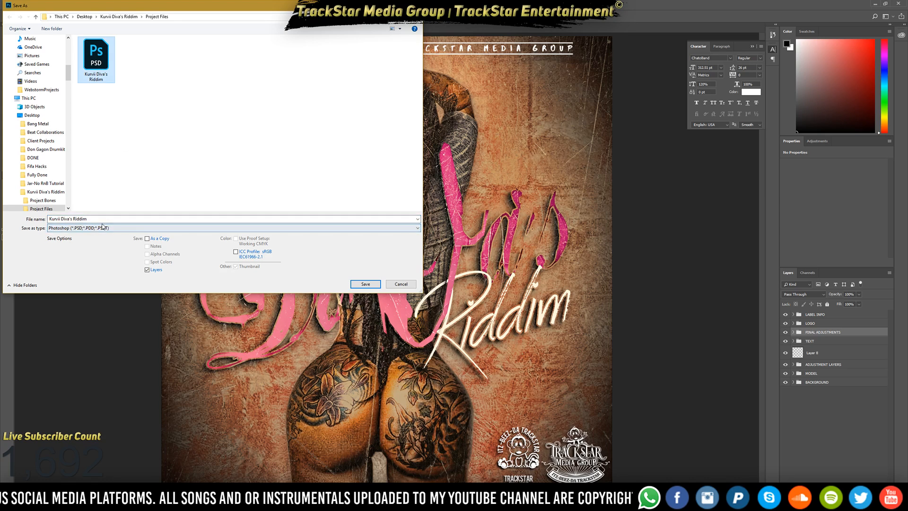
{"action": "left_click", "coordinate": [374, 284]}
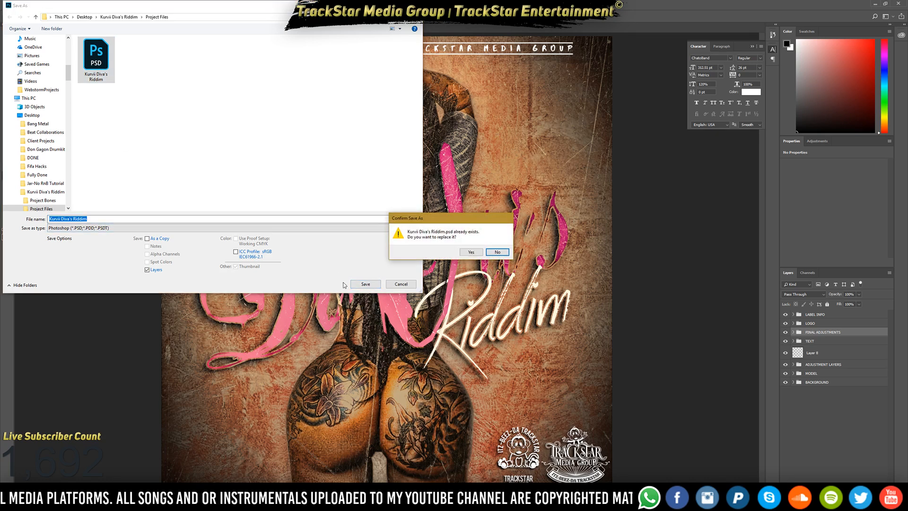
{"action": "left_click", "coordinate": [497, 253]}
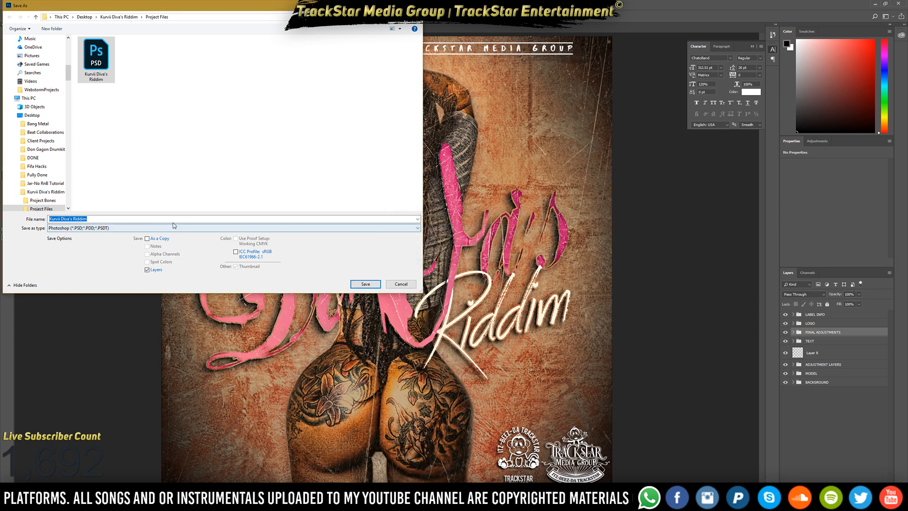
Save the cover in JPEG format as Kurvii Diva's Riddim, replacing the existing file, with Maximum quality 12 and Baseline ("Standard") format.
{"action": "left_click", "coordinate": [174, 227]}
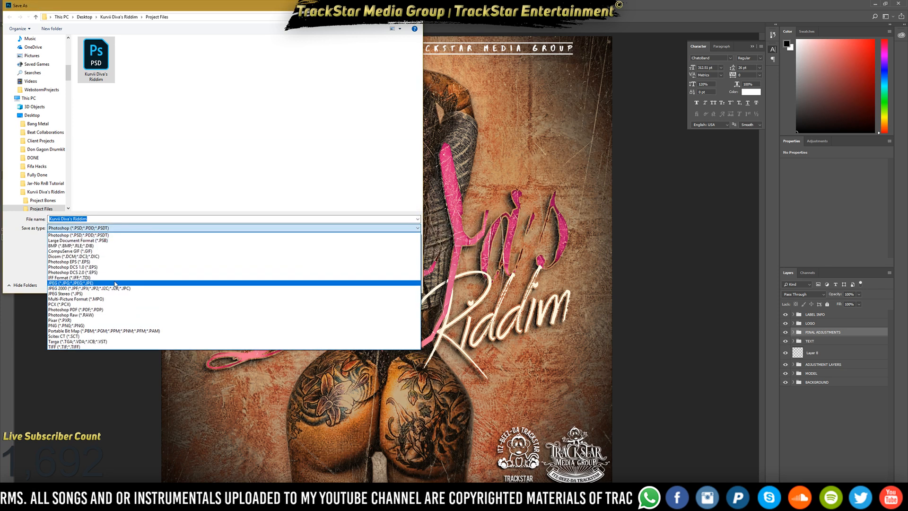
{"action": "left_click", "coordinate": [114, 283]}
{"action": "left_click", "coordinate": [366, 284]}
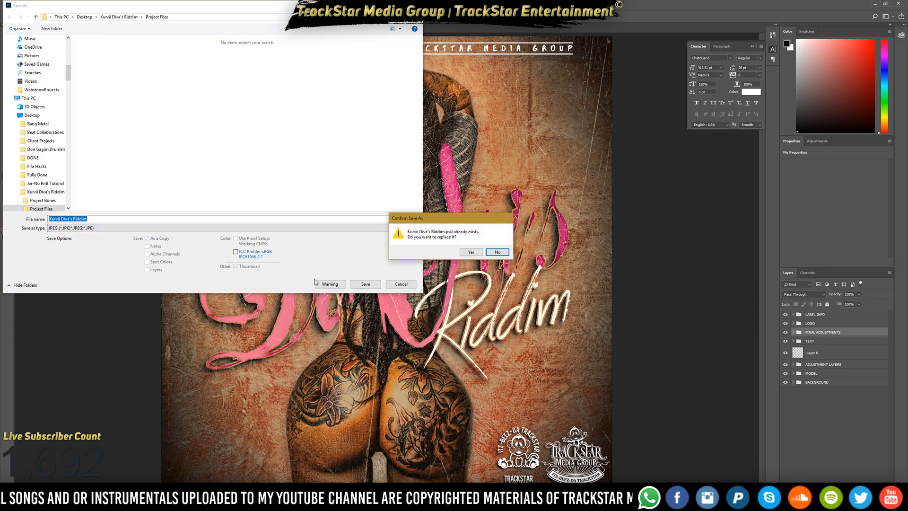
{"action": "left_click", "coordinate": [469, 252]}
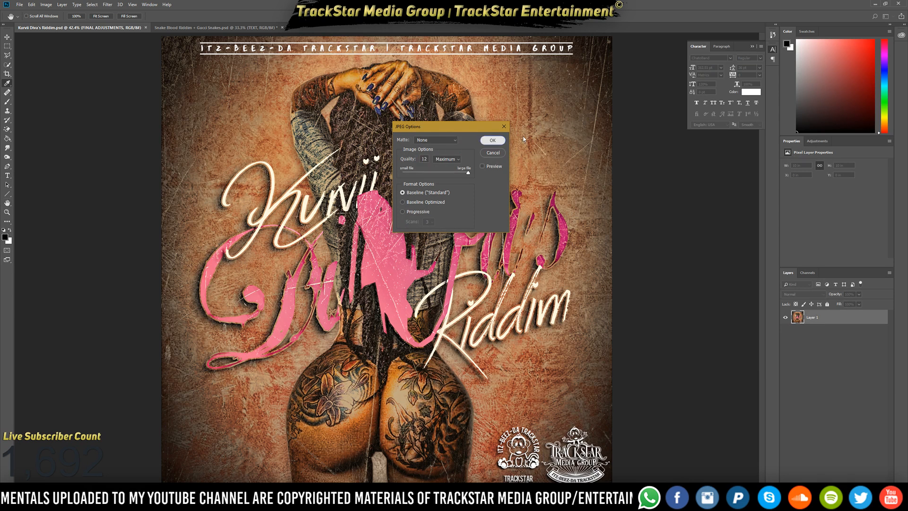
{"action": "left_click", "coordinate": [493, 140]}
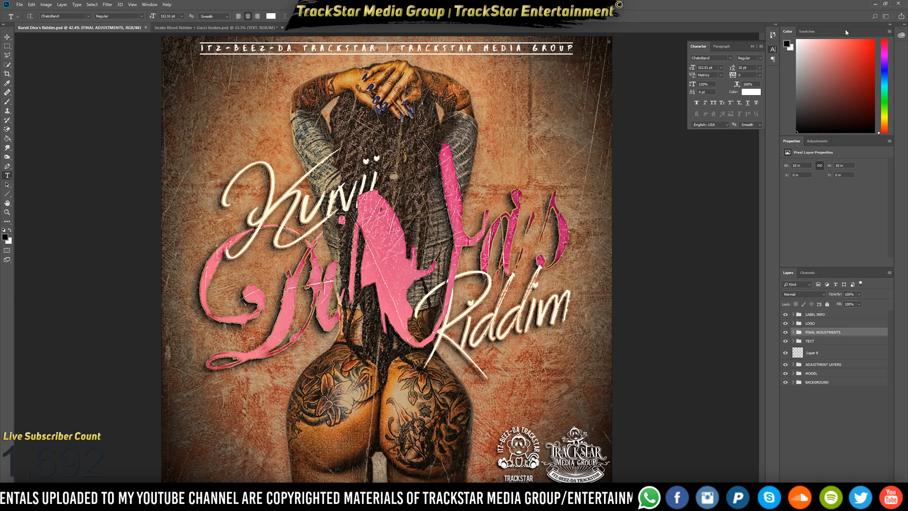
Quit Photoshop without saving changes to the Snake Blood Riddim document, and close the browser window with the pink texture search.
{"action": "left_click", "coordinate": [902, 5]}
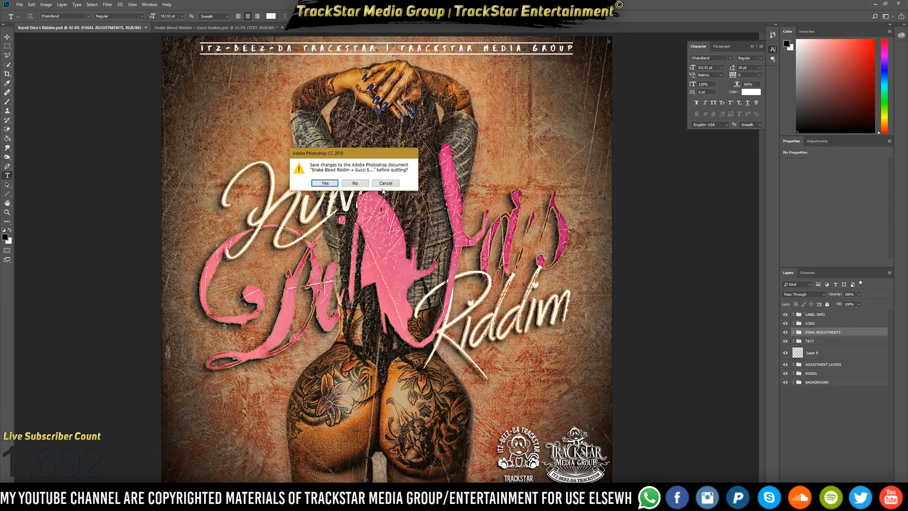
{"action": "left_click", "coordinate": [354, 183]}
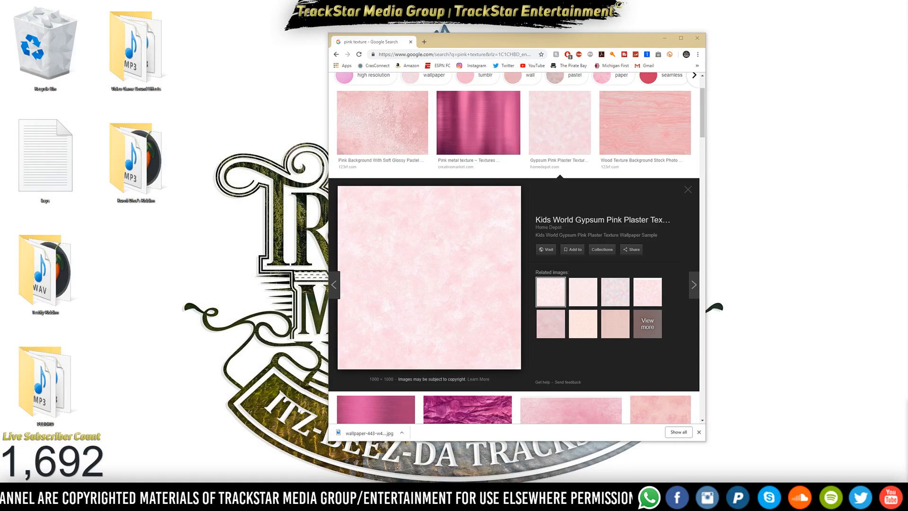
{"action": "left_click", "coordinate": [697, 38]}
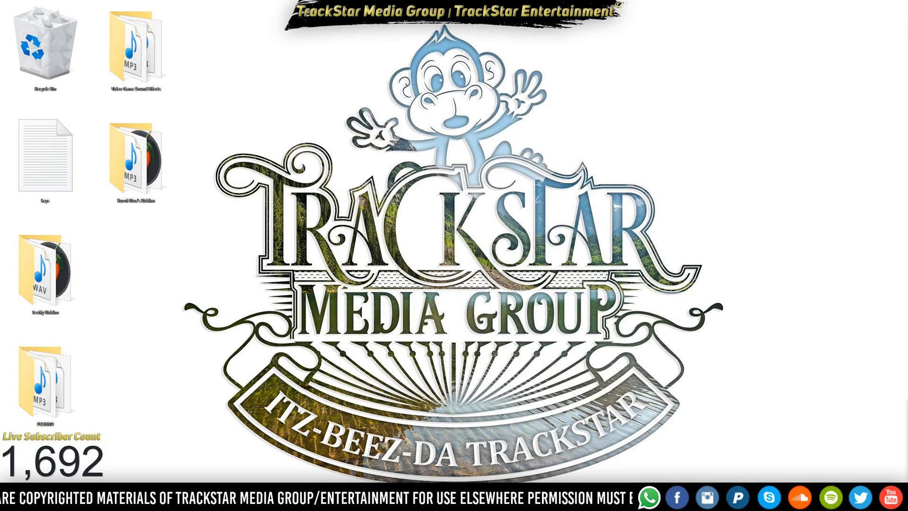
Open File Explorer, browse to the Project Files folder inside Desktop > Kurvii Diva's Riddim, and display its files as icons.
{"action": "key", "text": "super+e"}
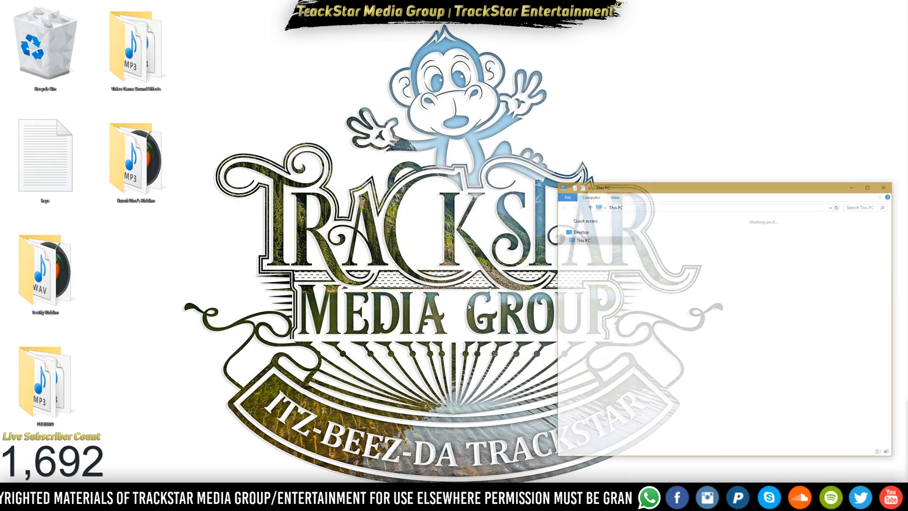
{"action": "left_click_drag", "start_coordinate": [737, 184], "coordinate": [536, 150]}
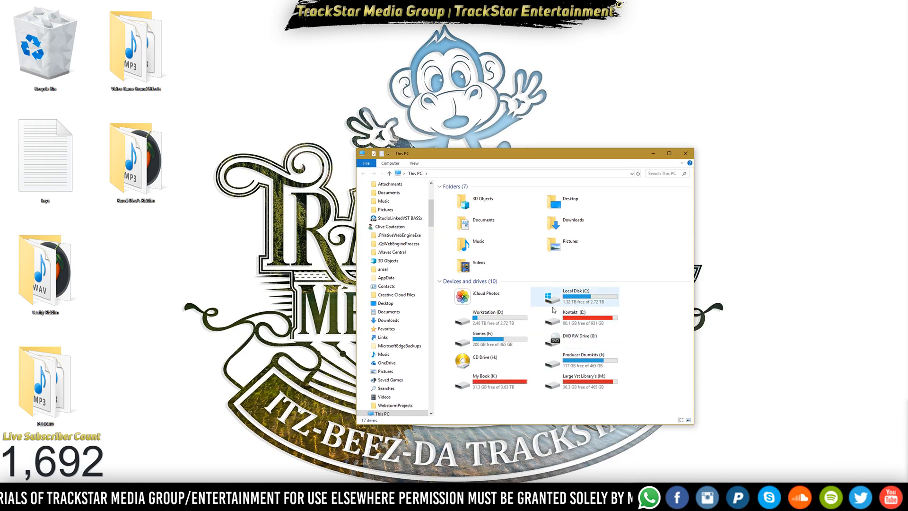
{"action": "double_click", "coordinate": [554, 201]}
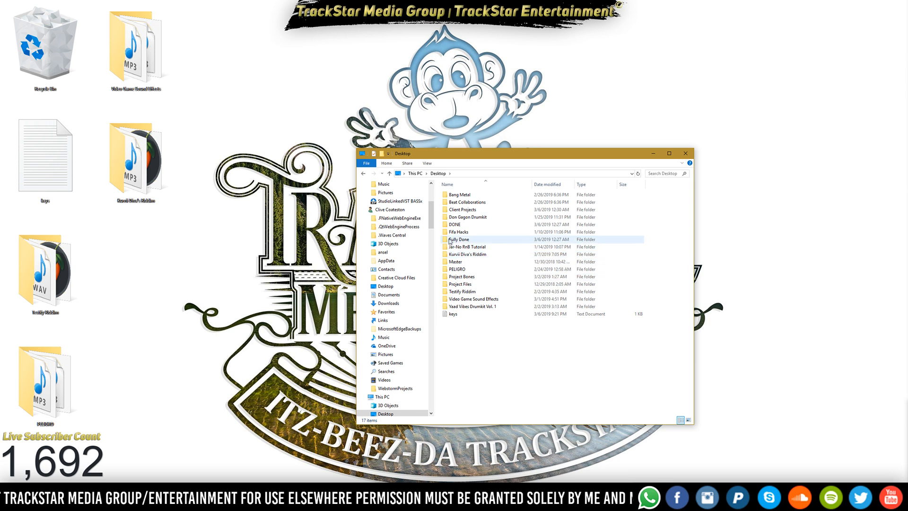
{"action": "double_click", "coordinate": [466, 225]}
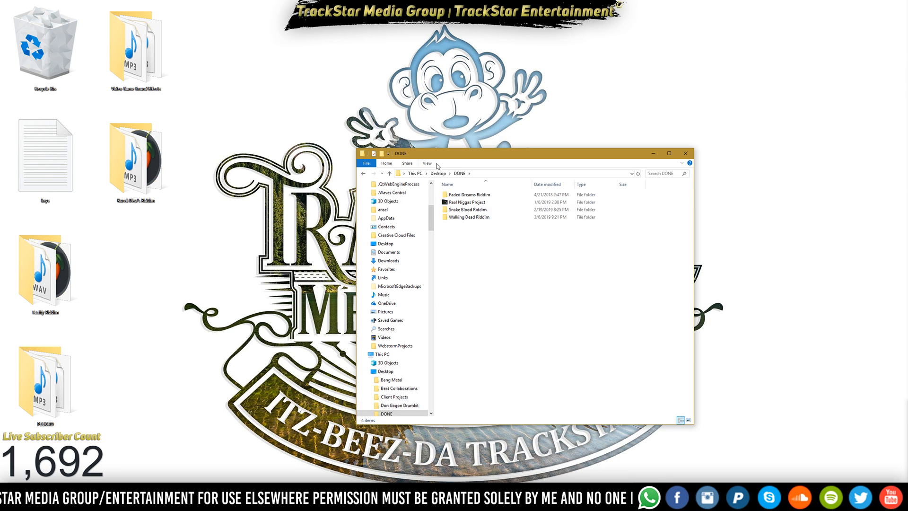
{"action": "left_click", "coordinate": [438, 173]}
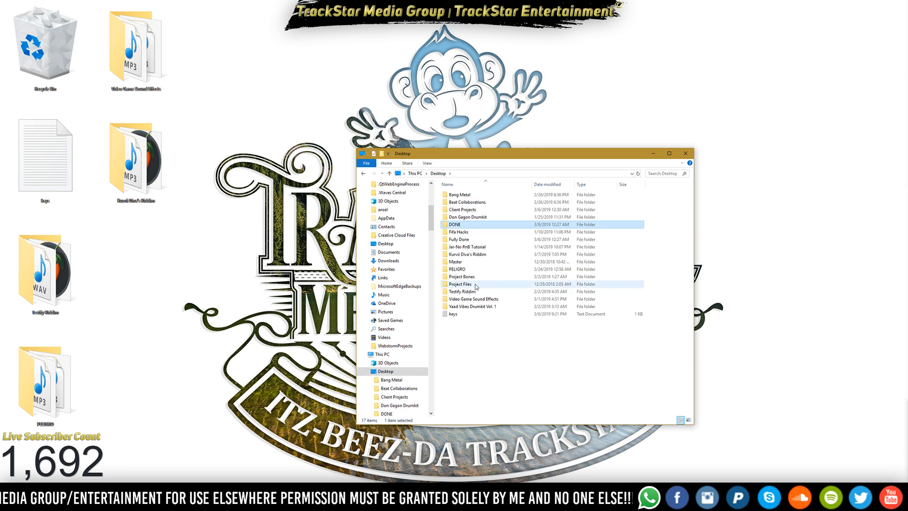
{"action": "double_click", "coordinate": [468, 255]}
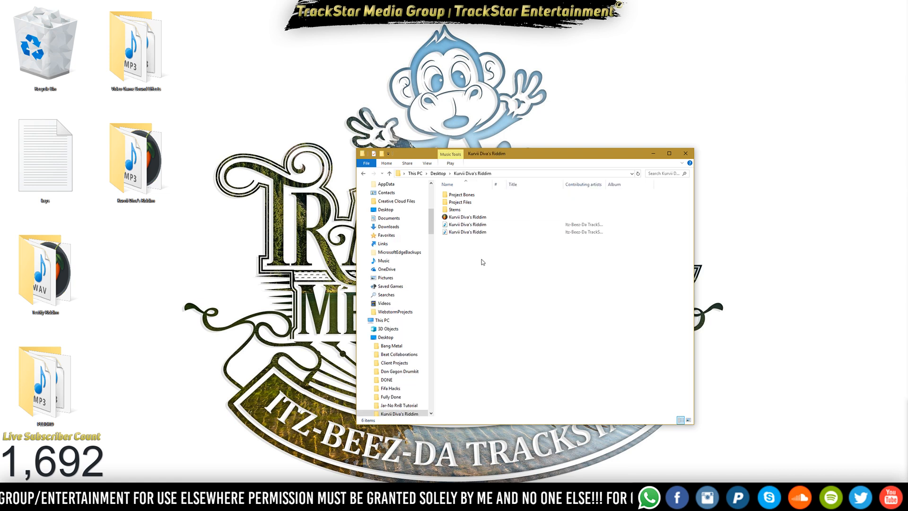
{"action": "double_click", "coordinate": [471, 204]}
{"action": "left_click", "coordinate": [688, 420]}
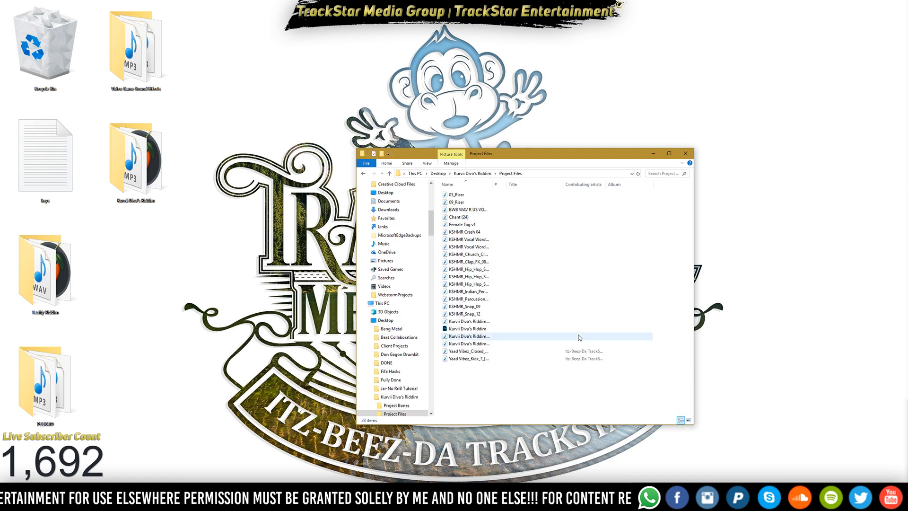
{"action": "scroll", "coordinate": [567, 316], "scroll_direction": "up", "scroll_amount": 3, "text": "ctrl"}
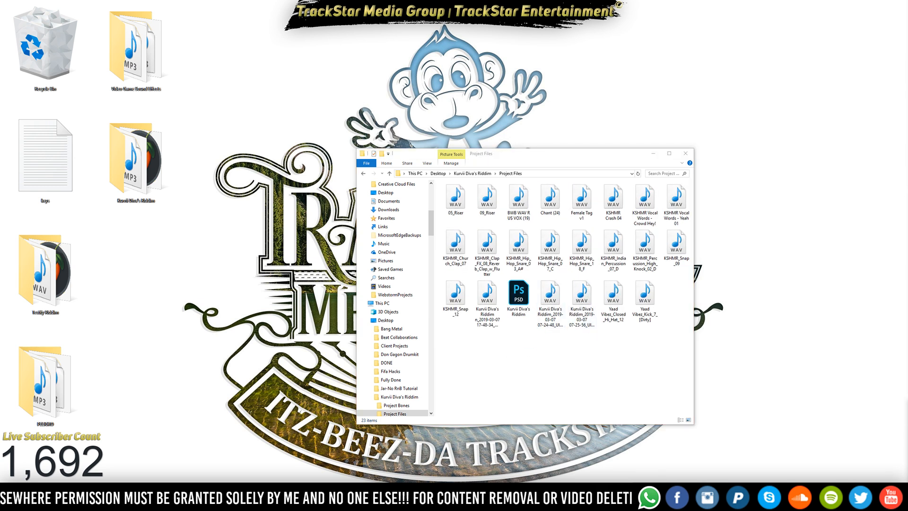
Search Windows for "jp".
{"action": "key", "text": "super"}
{"action": "type", "text": "jp"}
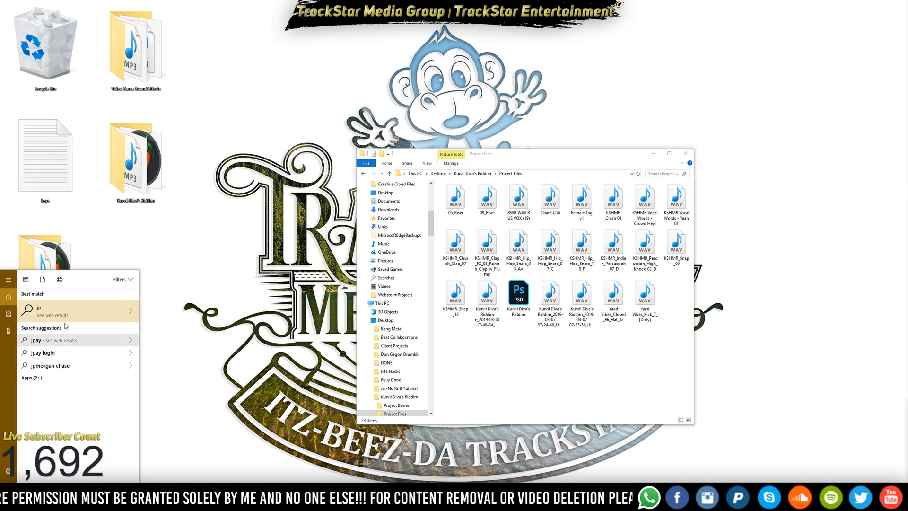